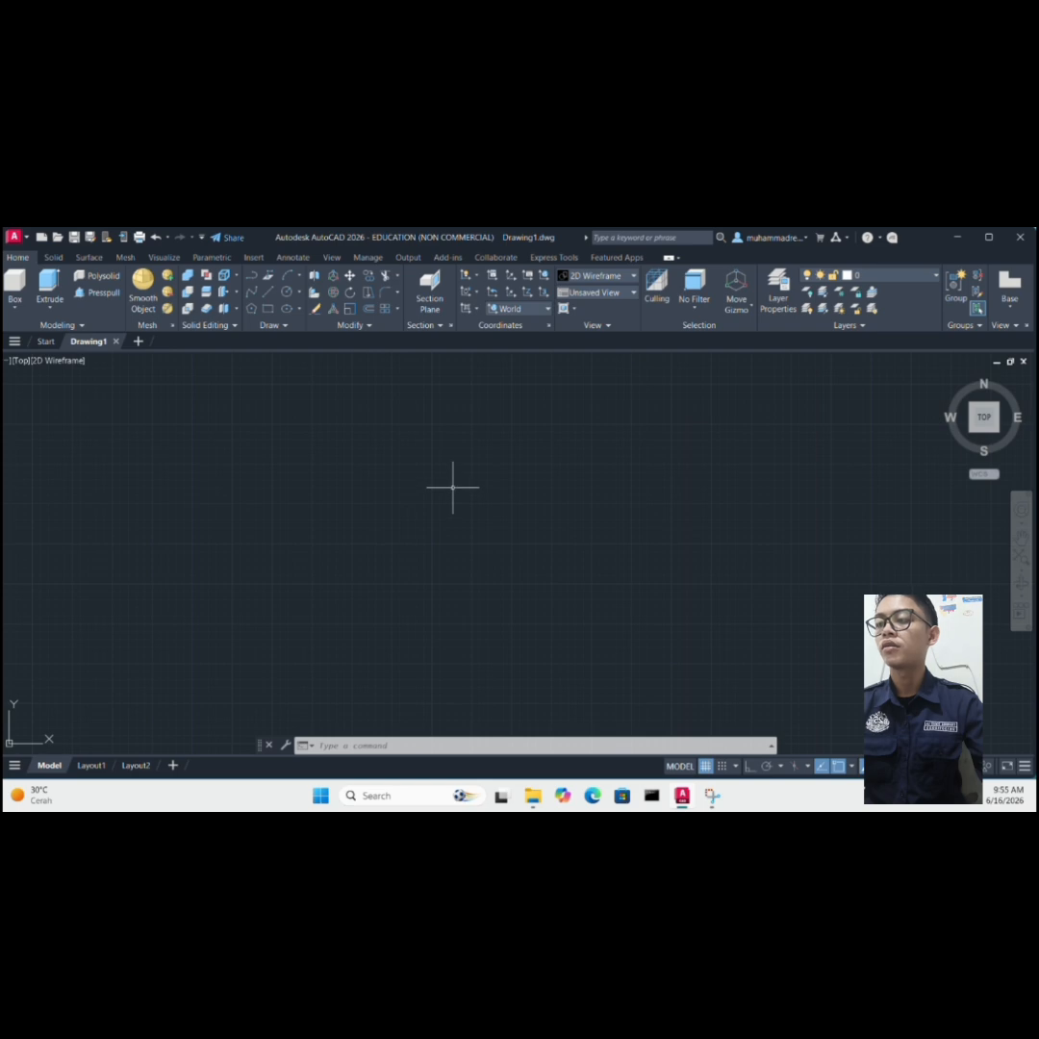
- Set the drawing units' length precision to 0.000
text(un)
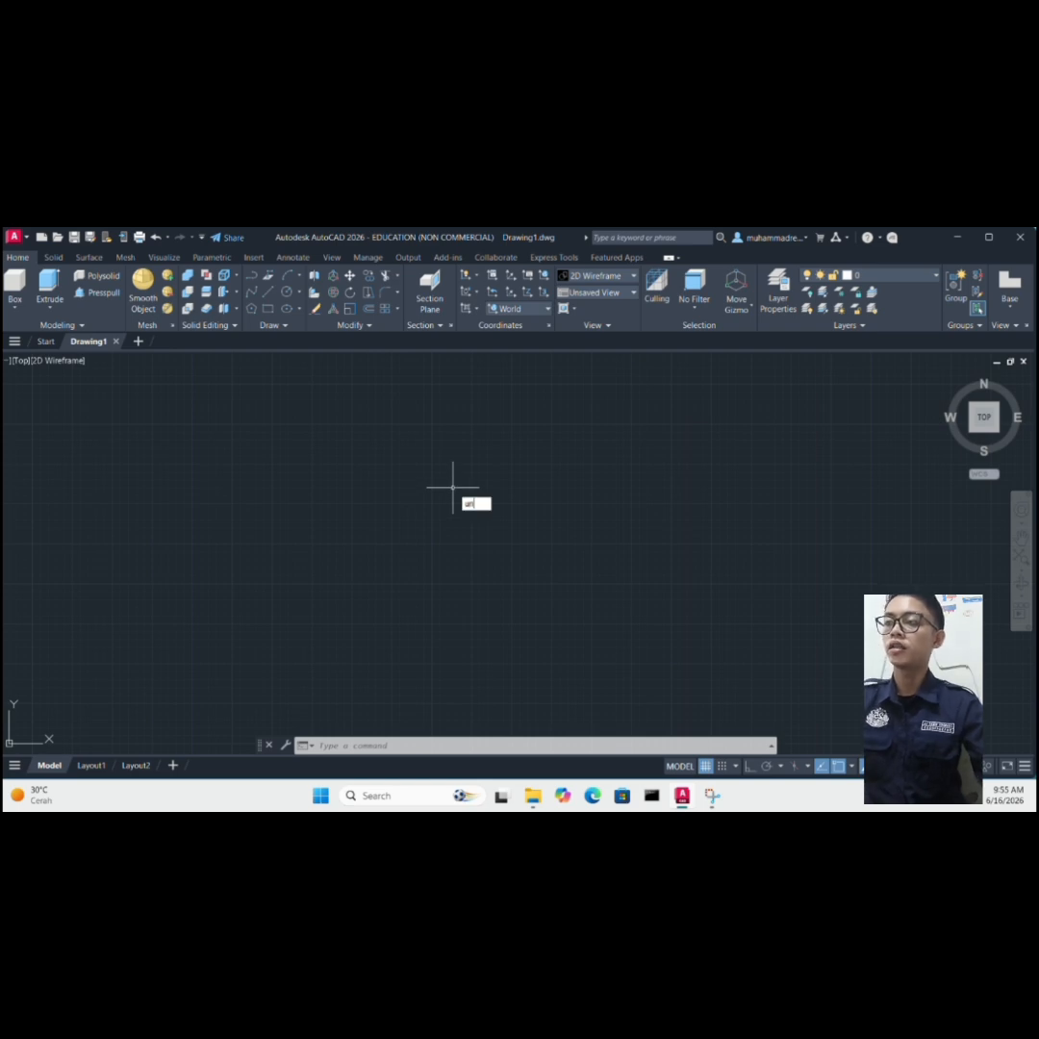
key(Return)
click(423, 443)
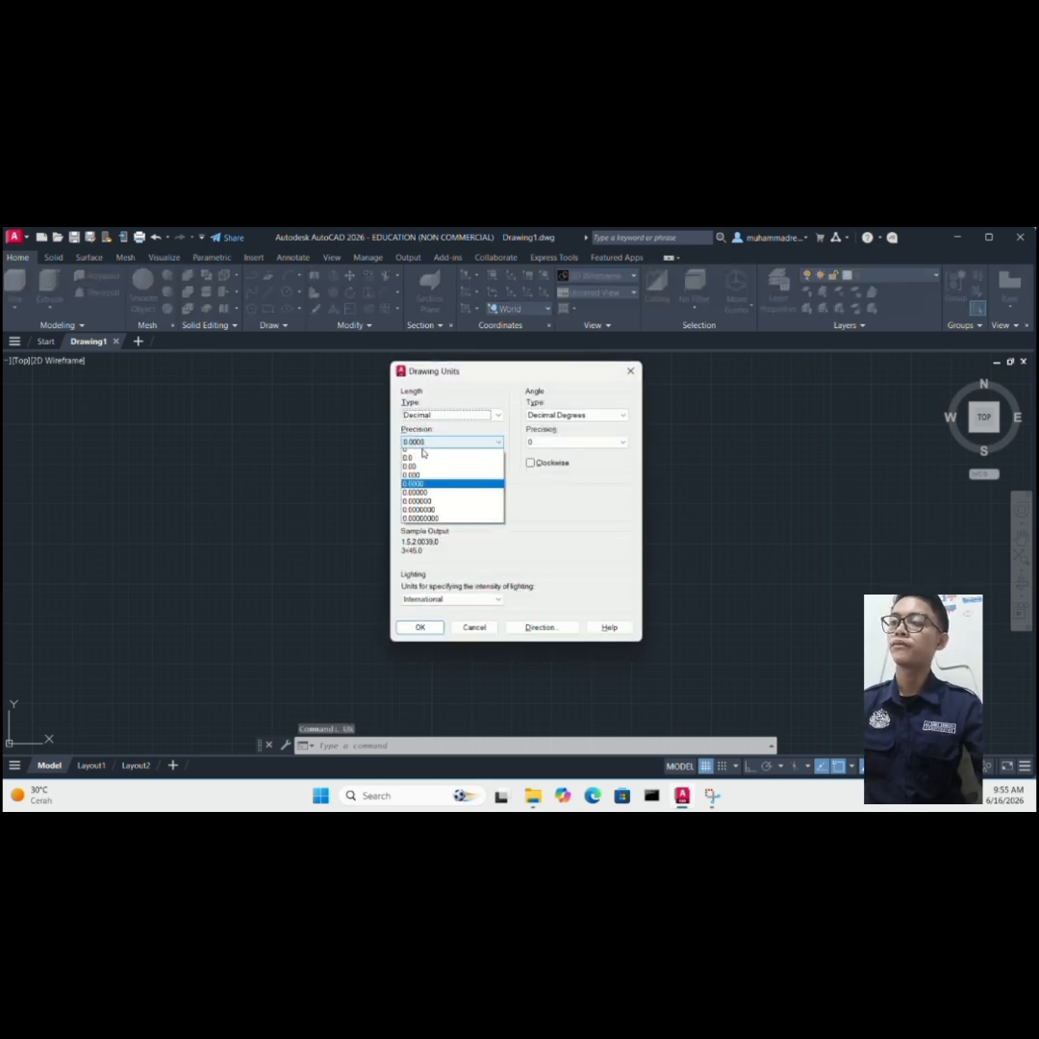
click(415, 474)
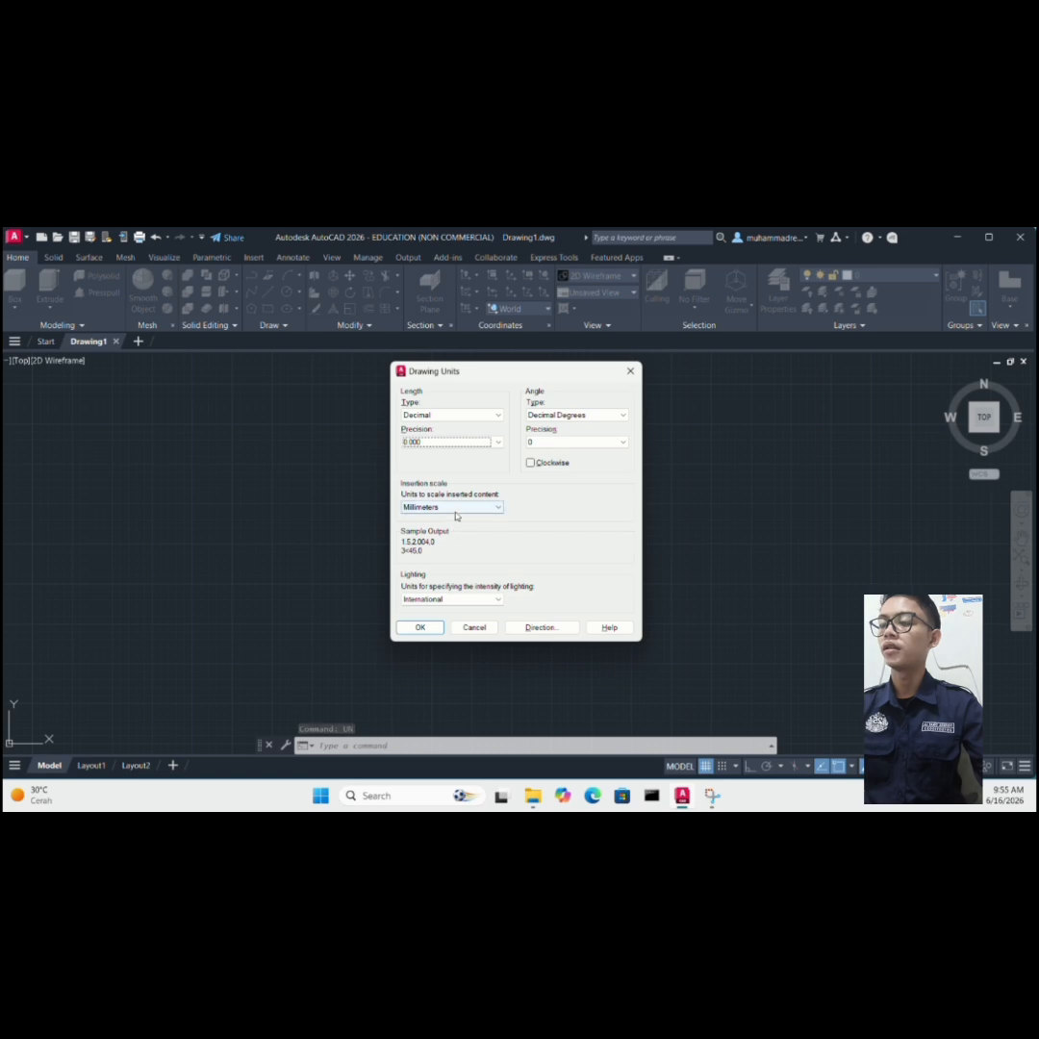
click(419, 626)
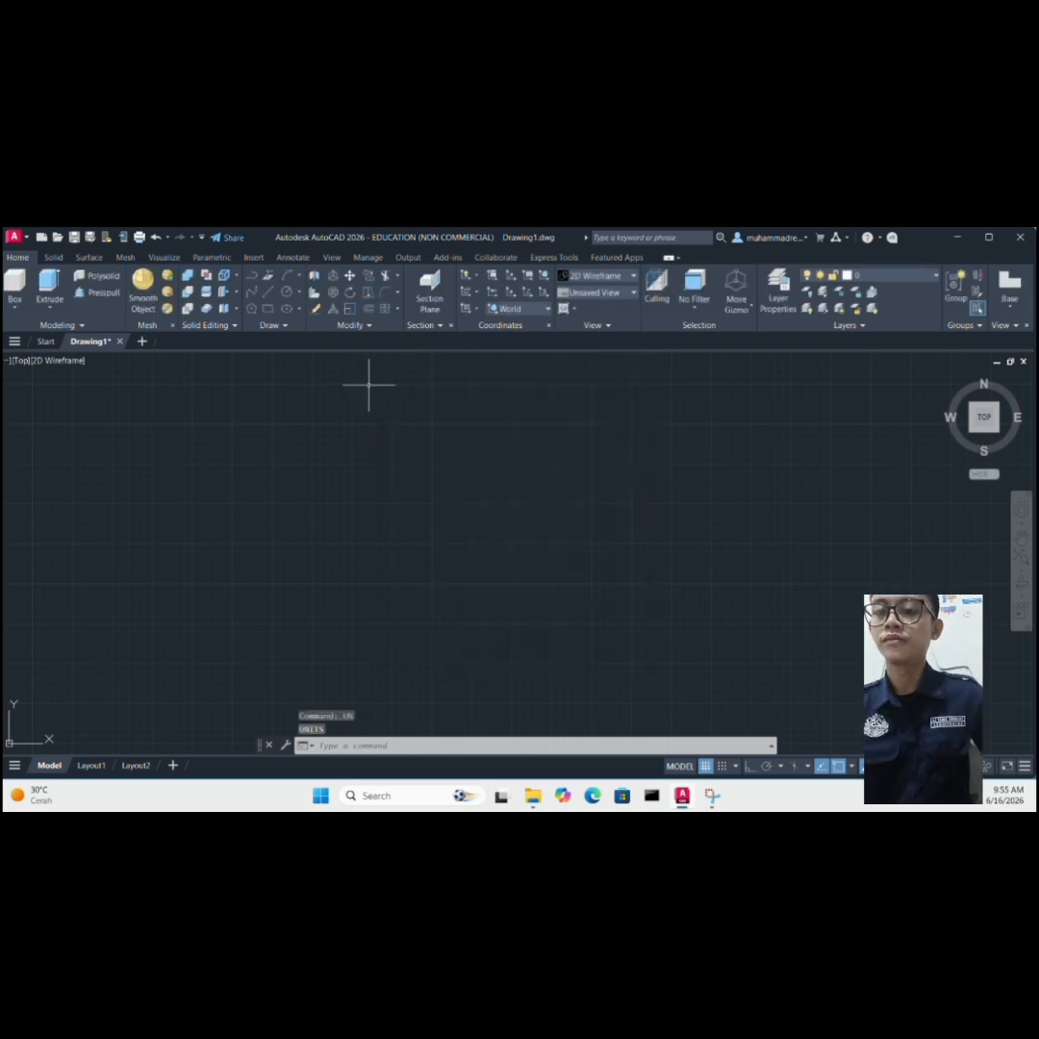
- Set the coordinate system to Front and switch the viewport to the SE Isometric view
click(512, 308)
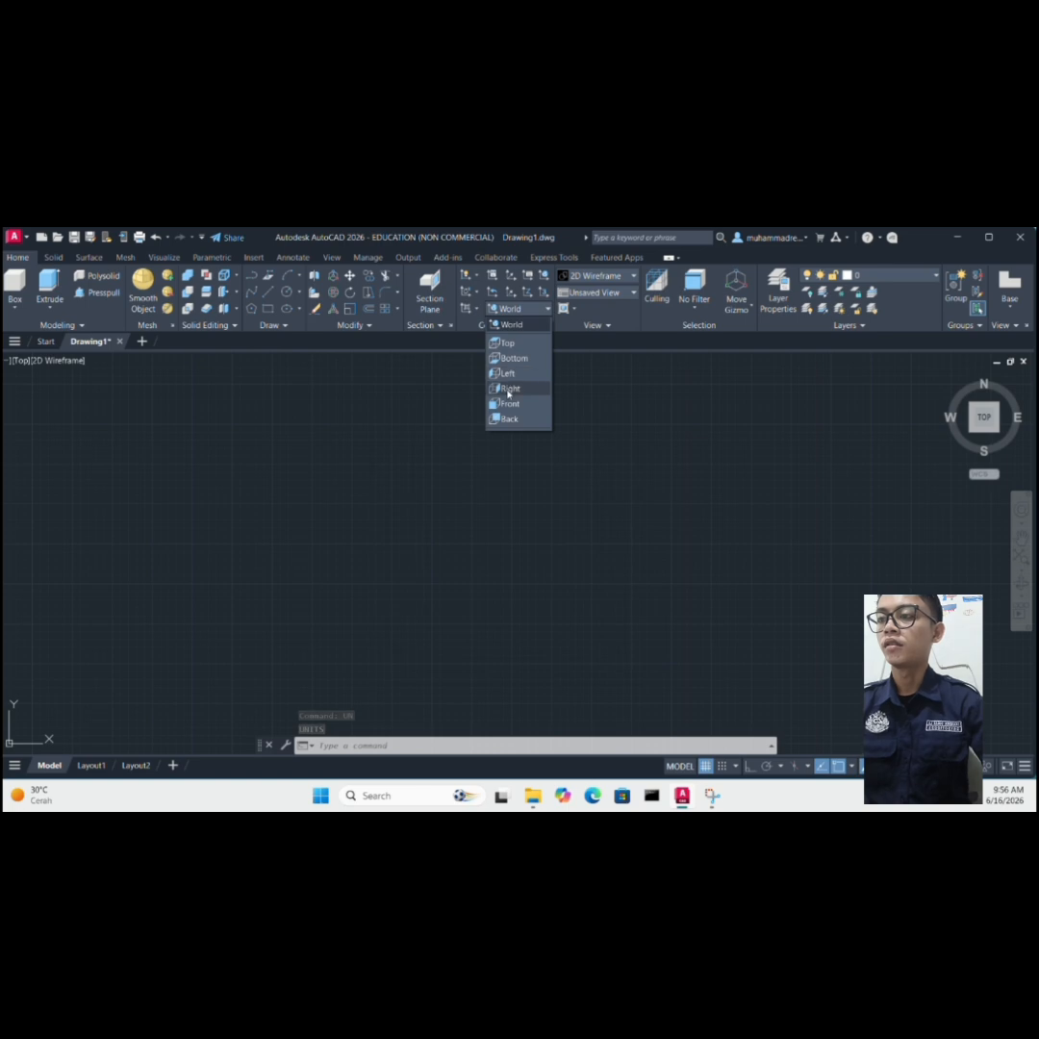
click(509, 403)
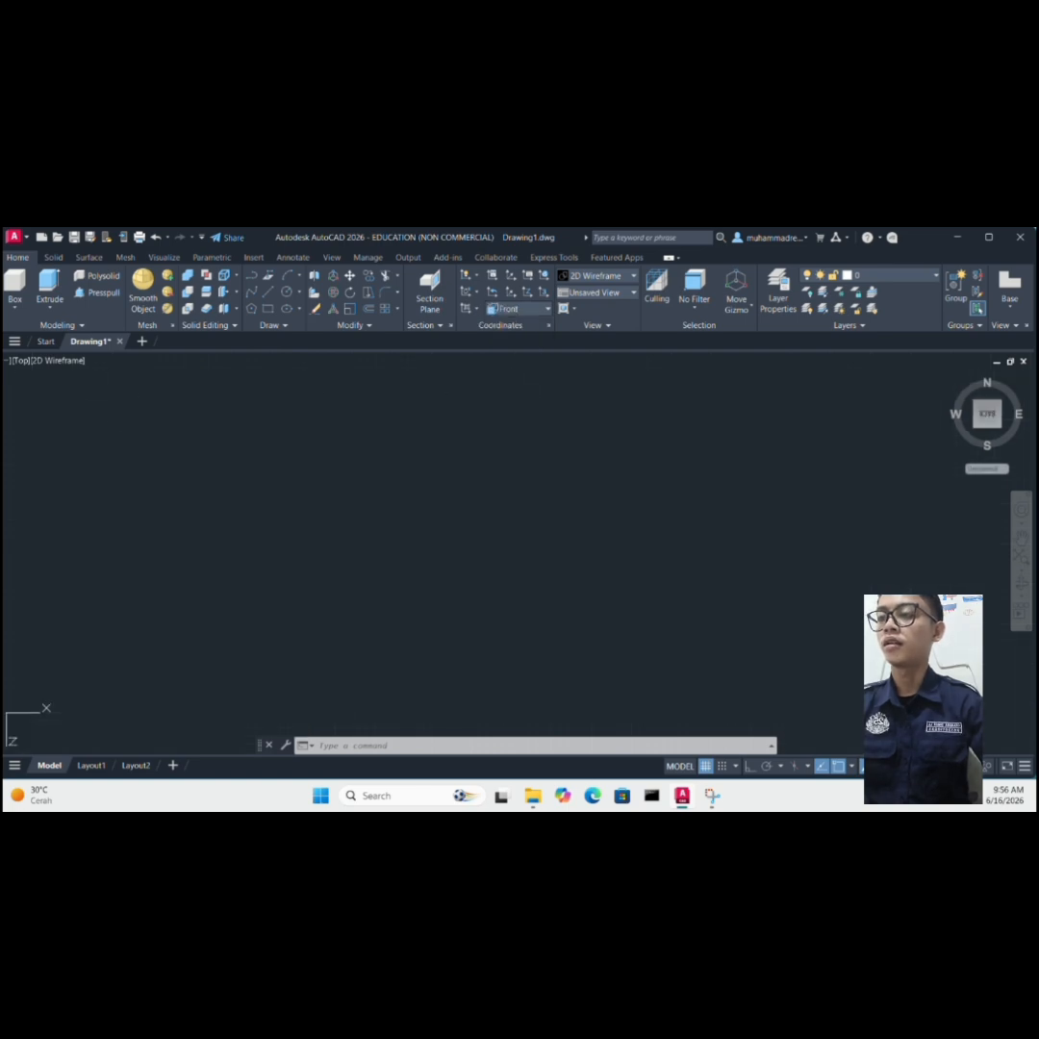
click(23, 362)
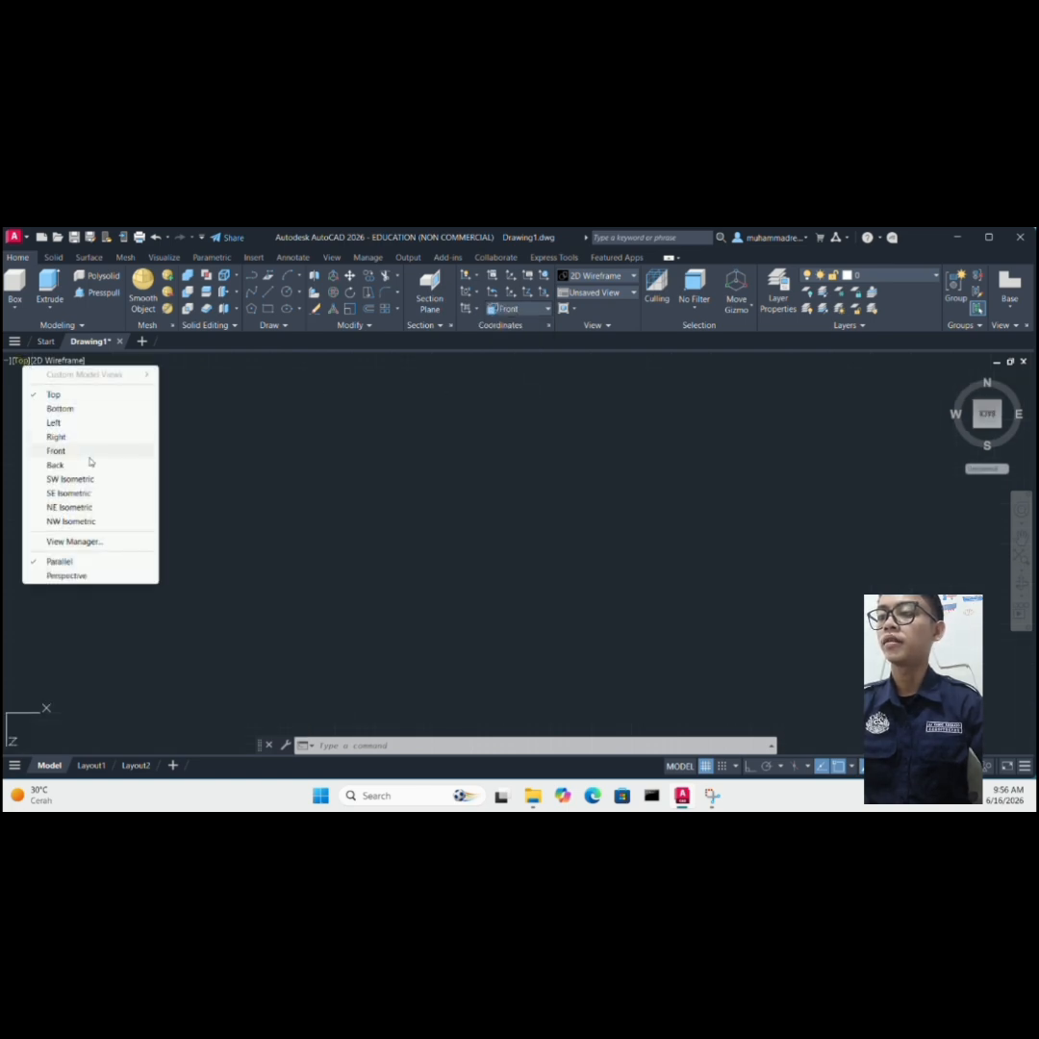
click(87, 480)
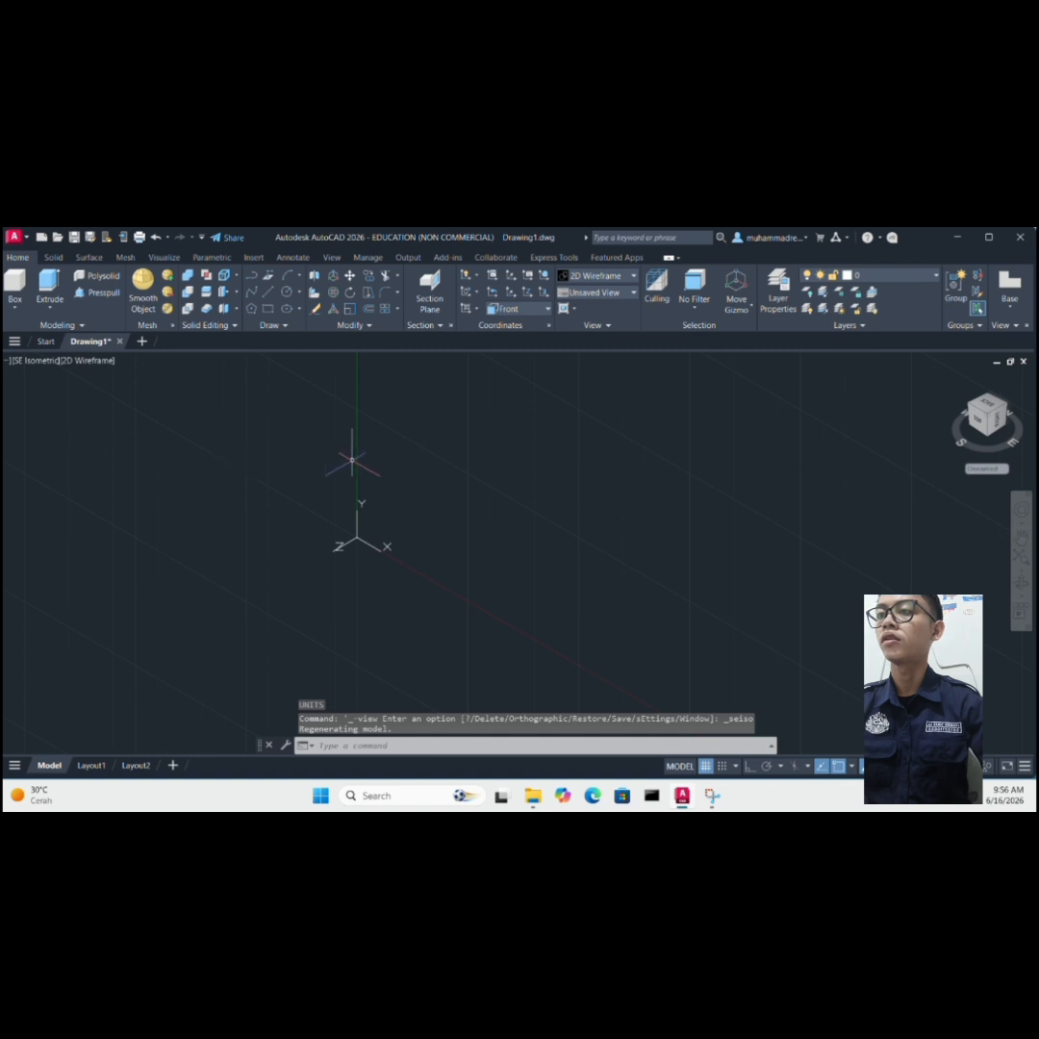
- Draw a rectangle from the origin (0,0), 30 mm long in X and 8 mm high in Y
text(REC)
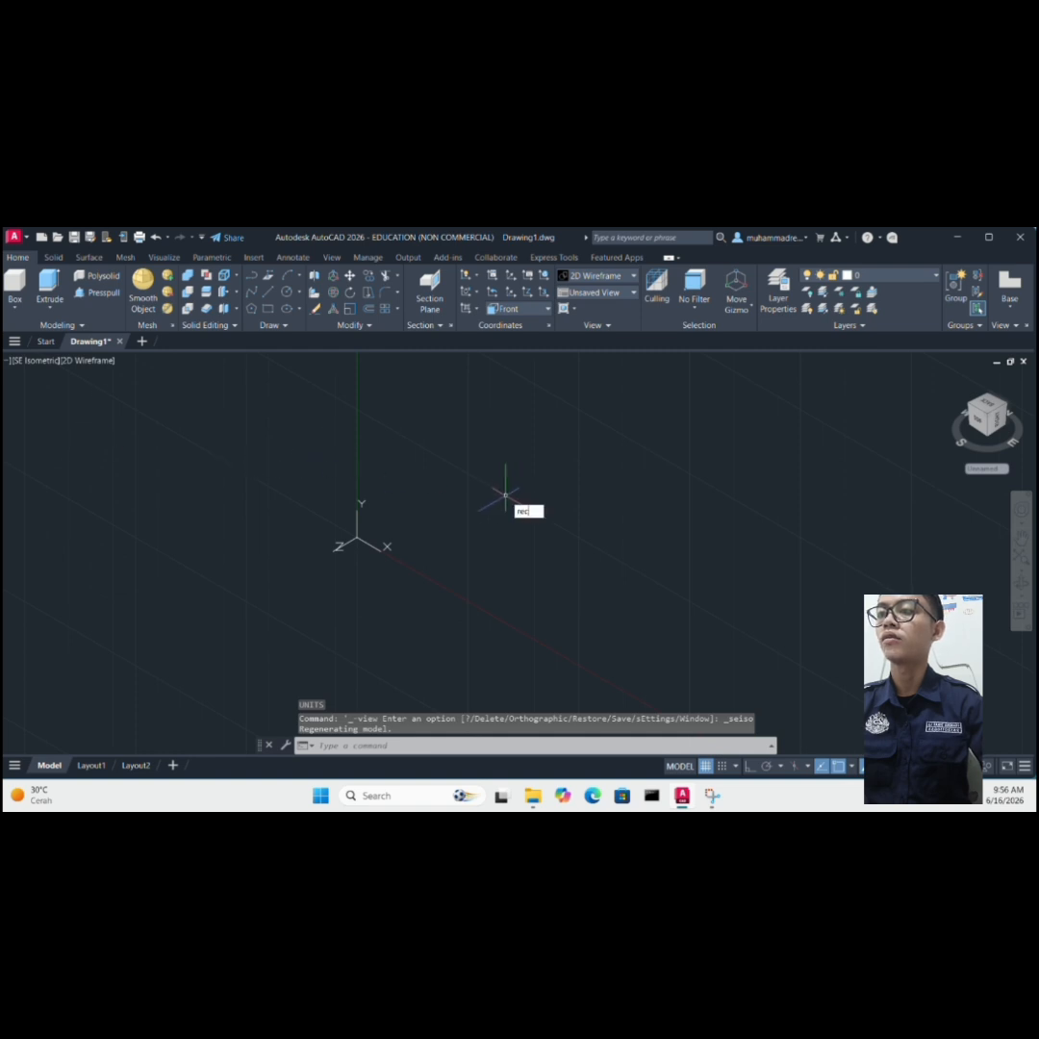
key(Return)
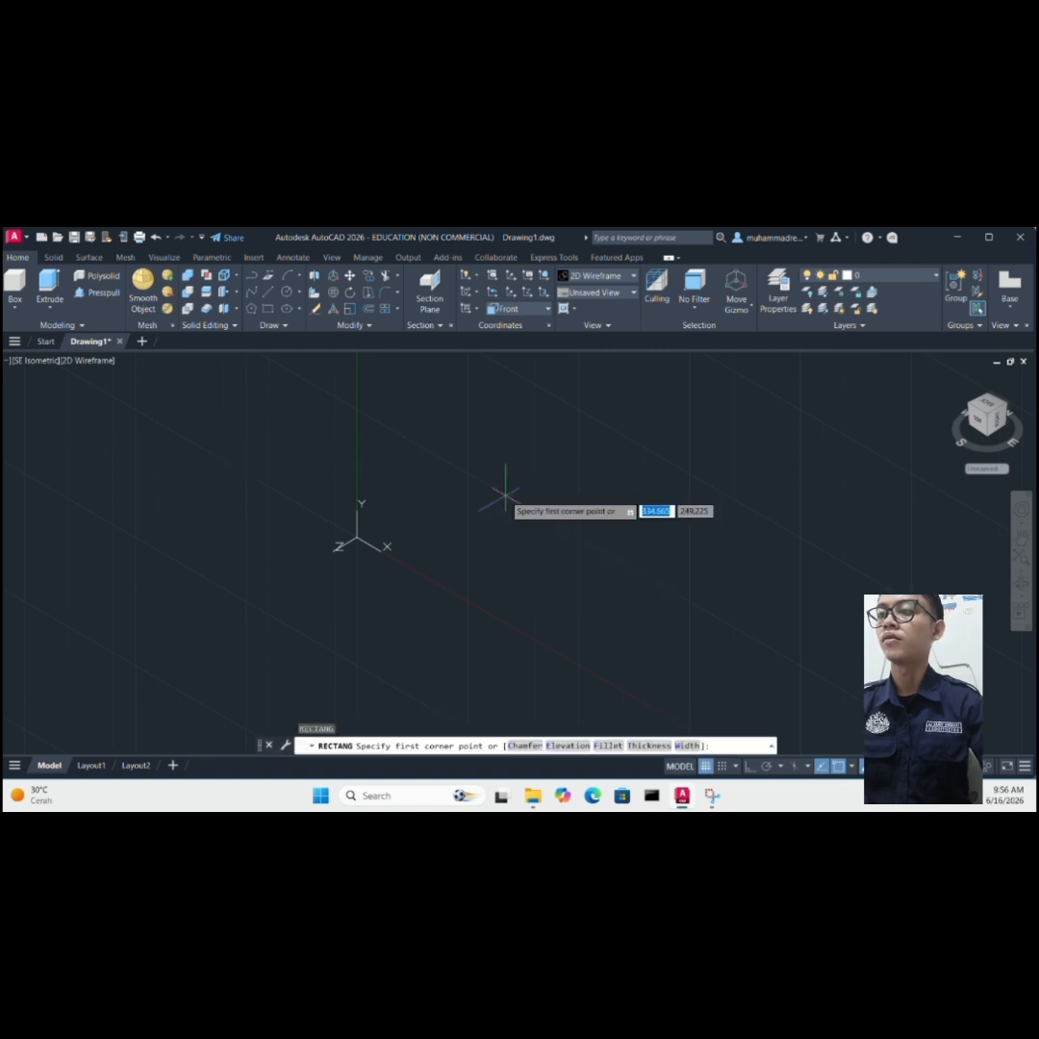
text(0,0,0)
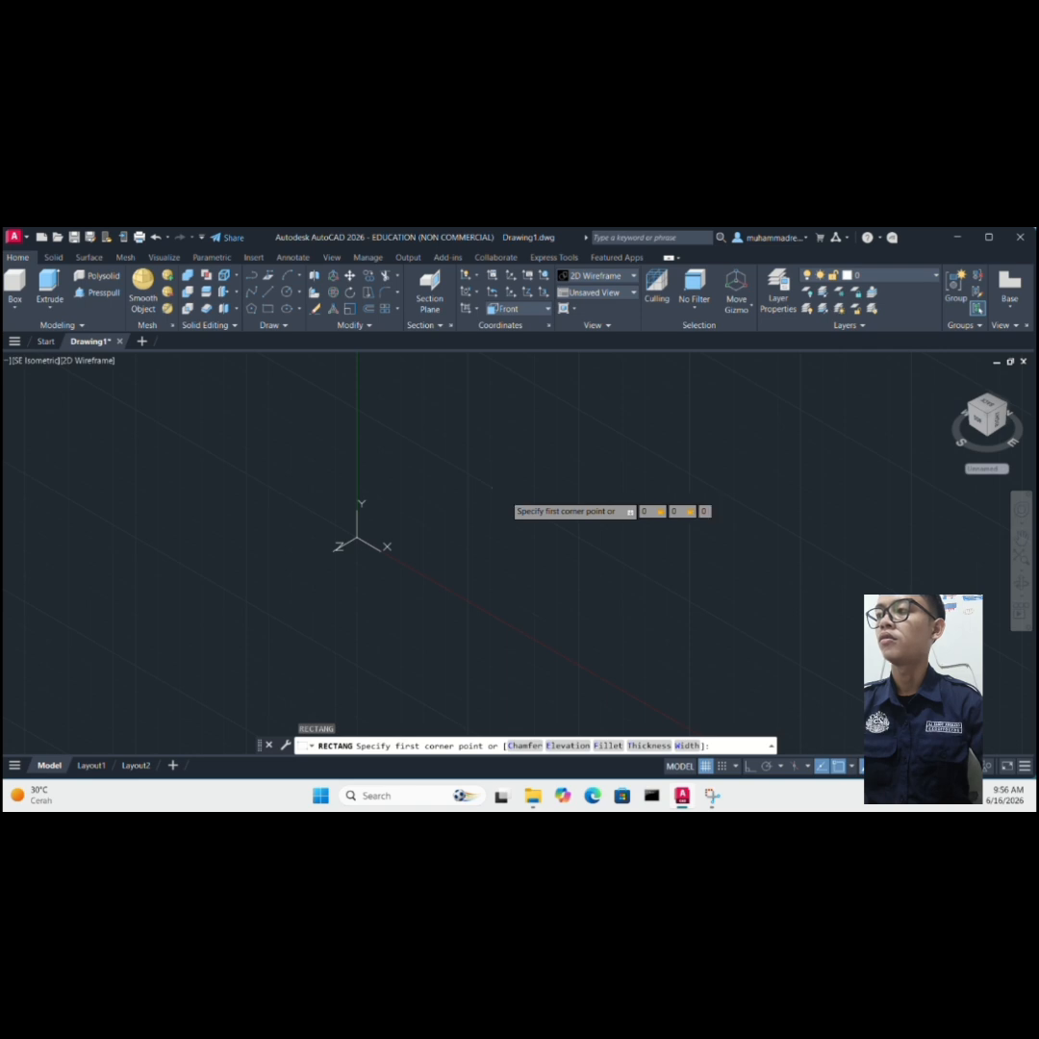
key(Return)
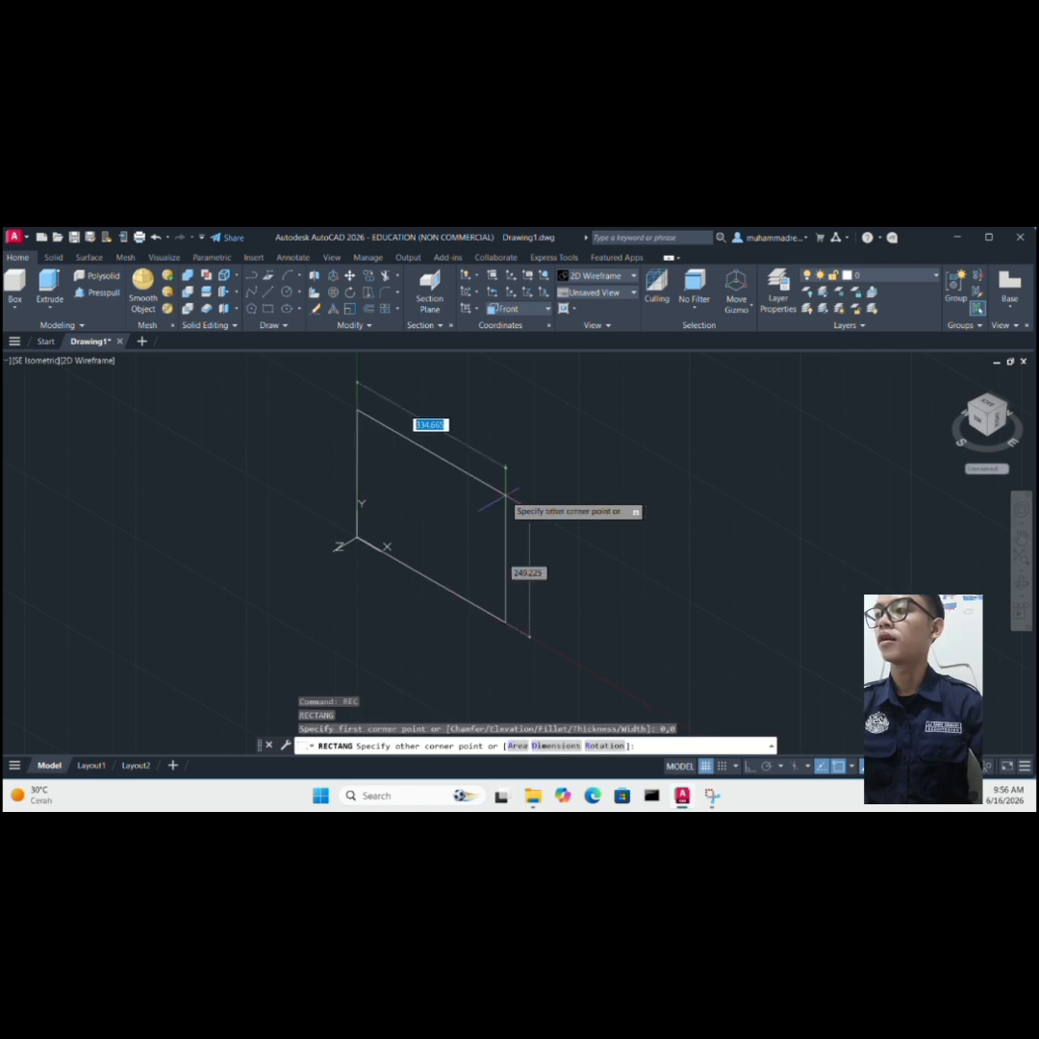
text(30)
key(Tab)
text(8)
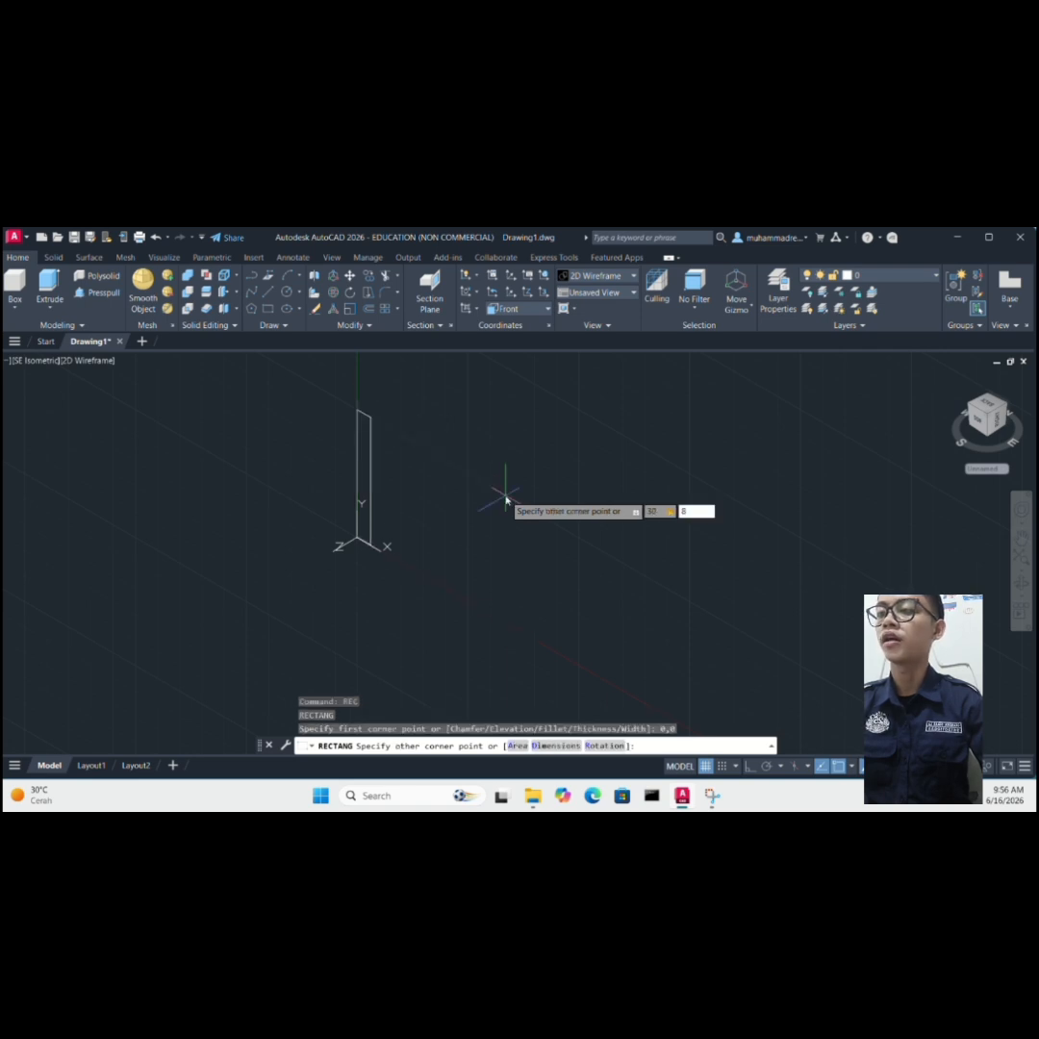
key(Return)
- Chamfer the rectangle's upper corner at the end away from the origin, with both distances set to 1.08253
scroll(504, 495, up, 5)
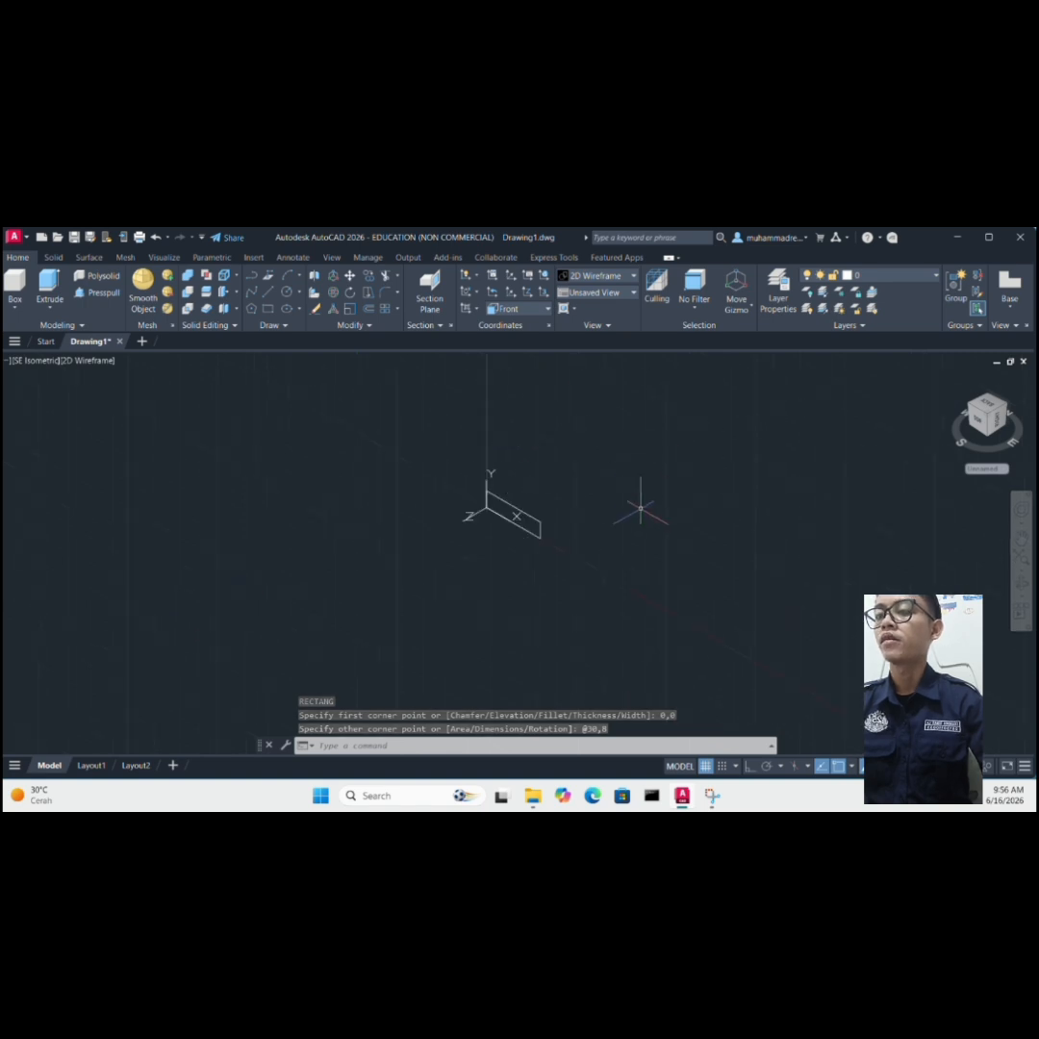
scroll(642, 499, up, 2)
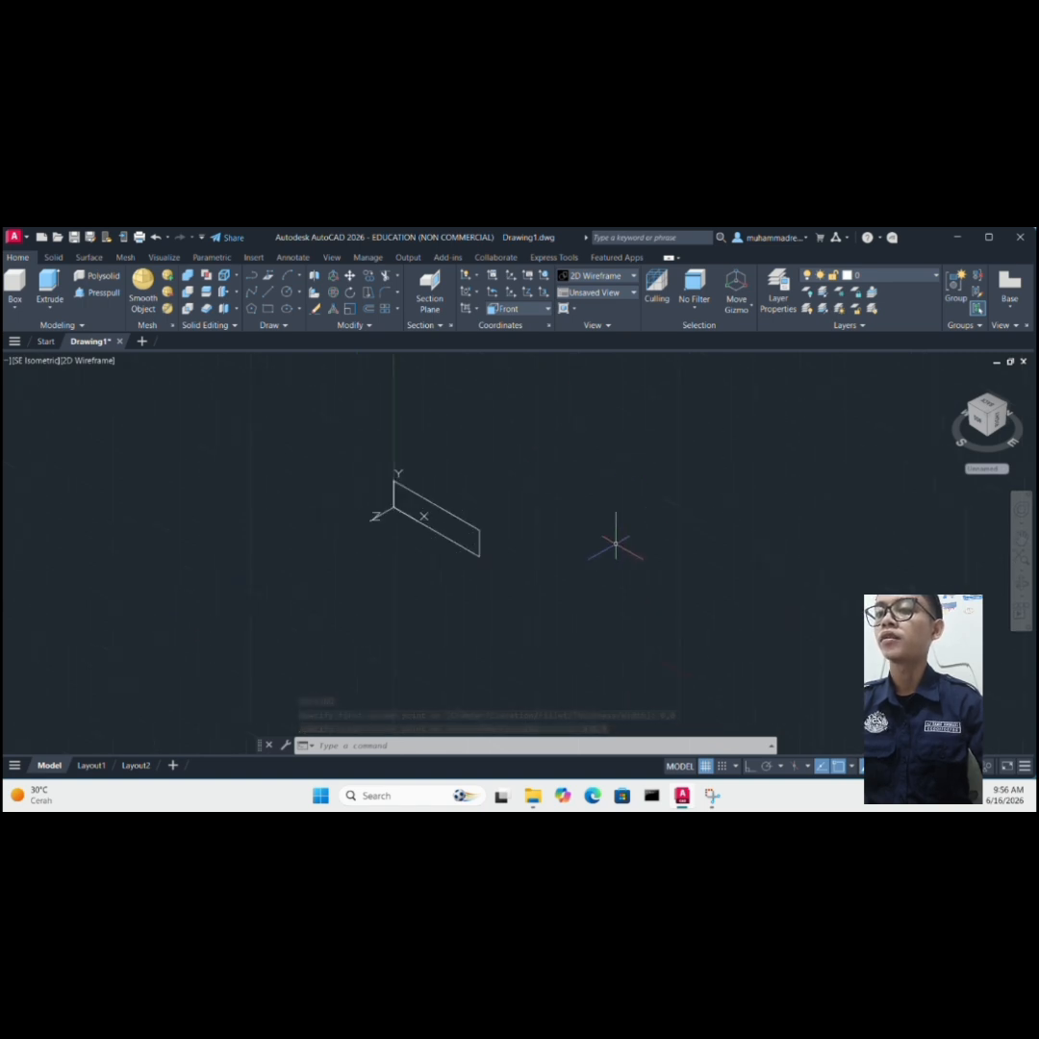
text(CHa)
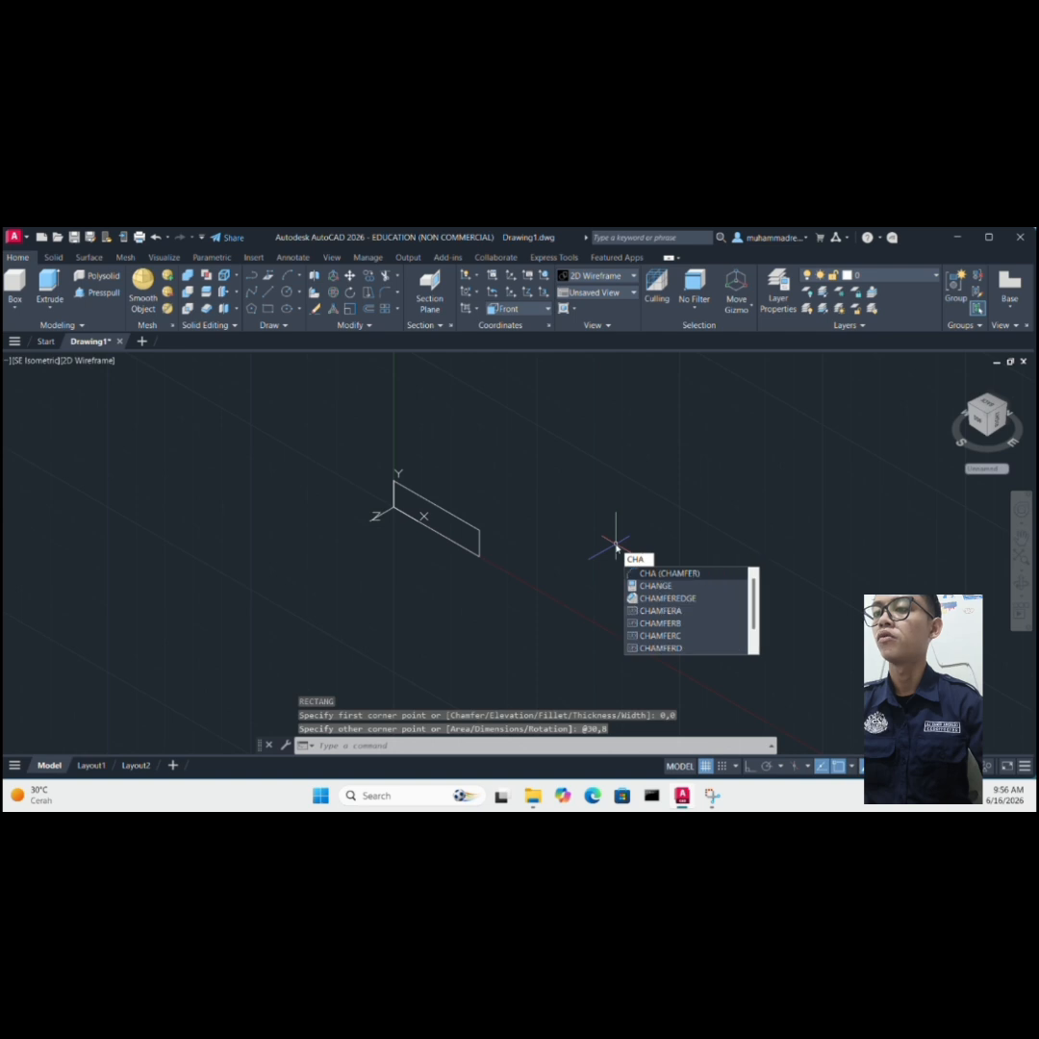
key(Return)
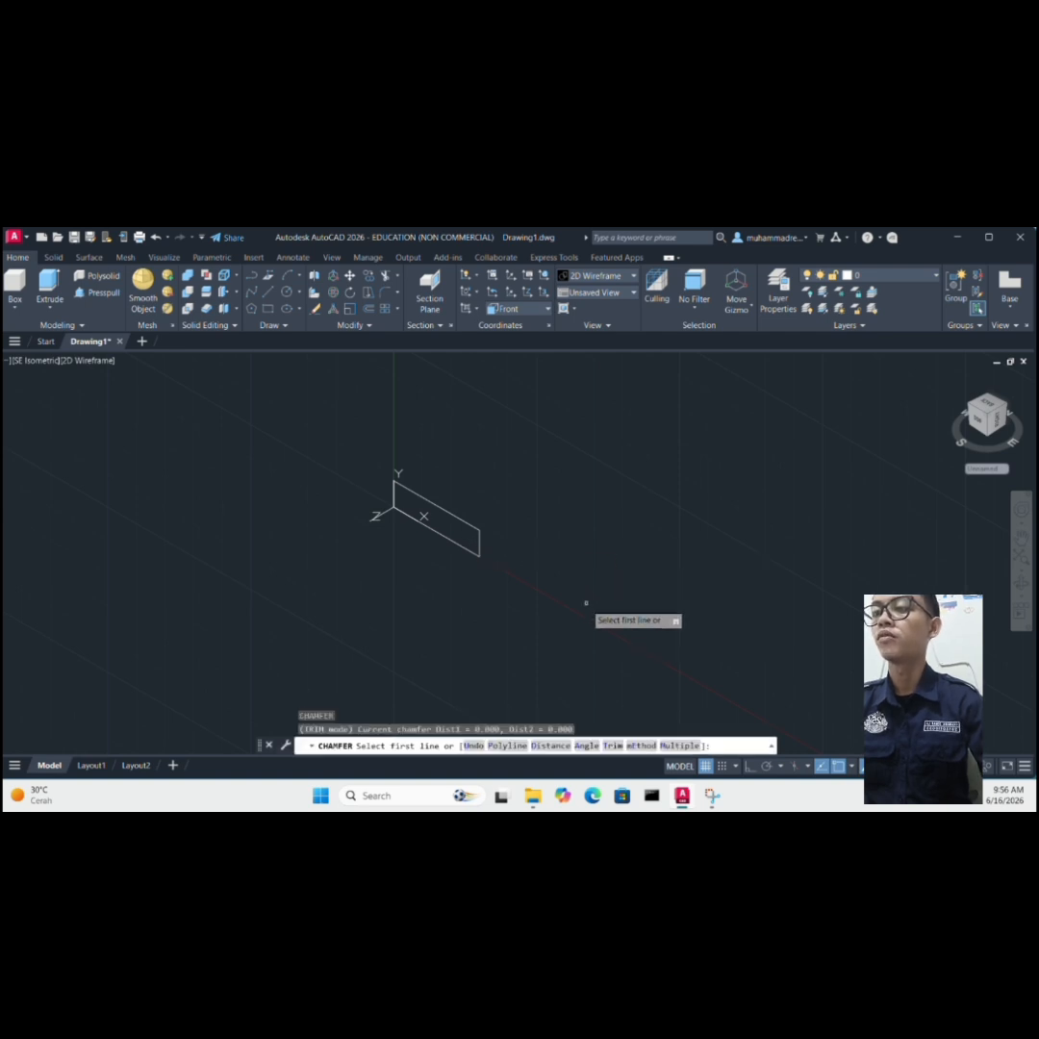
click(565, 745)
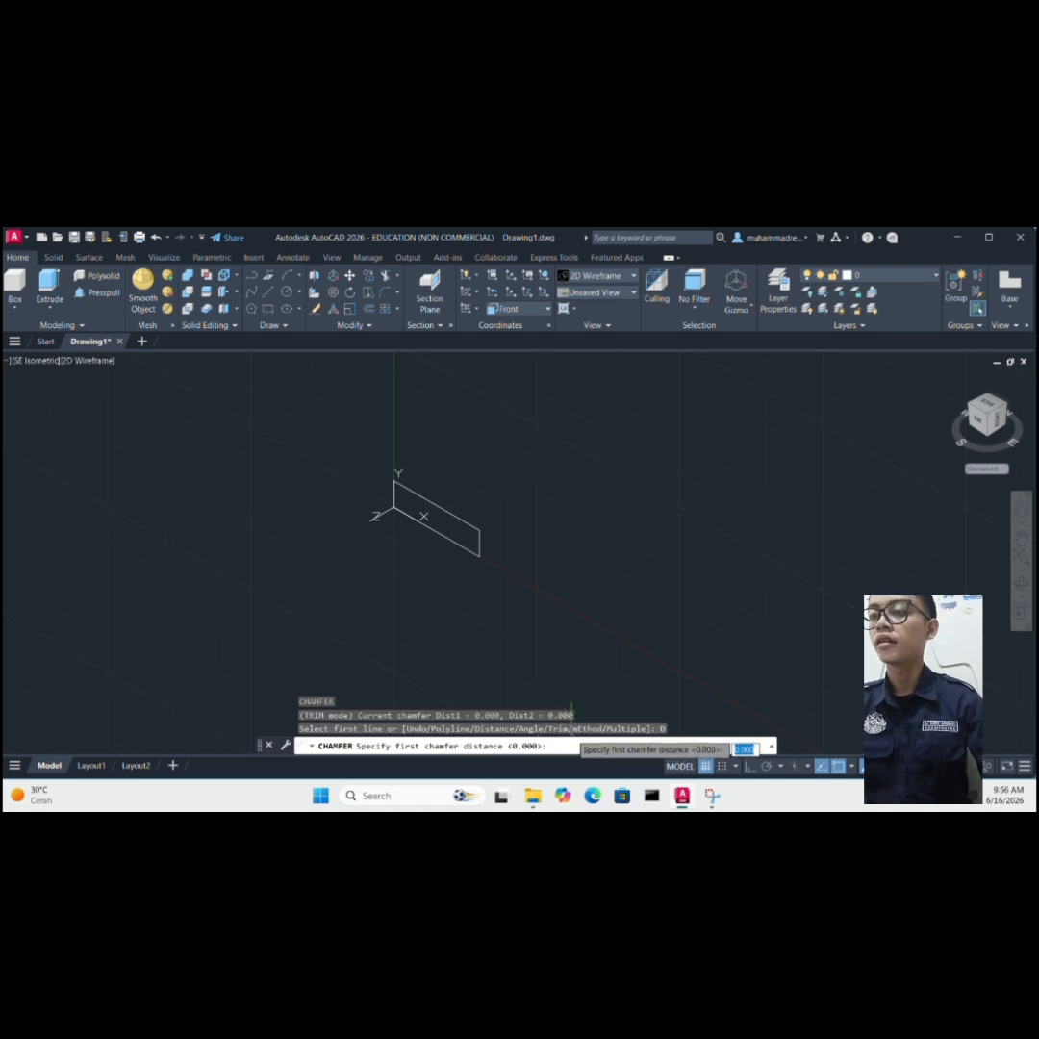
text(1.082)
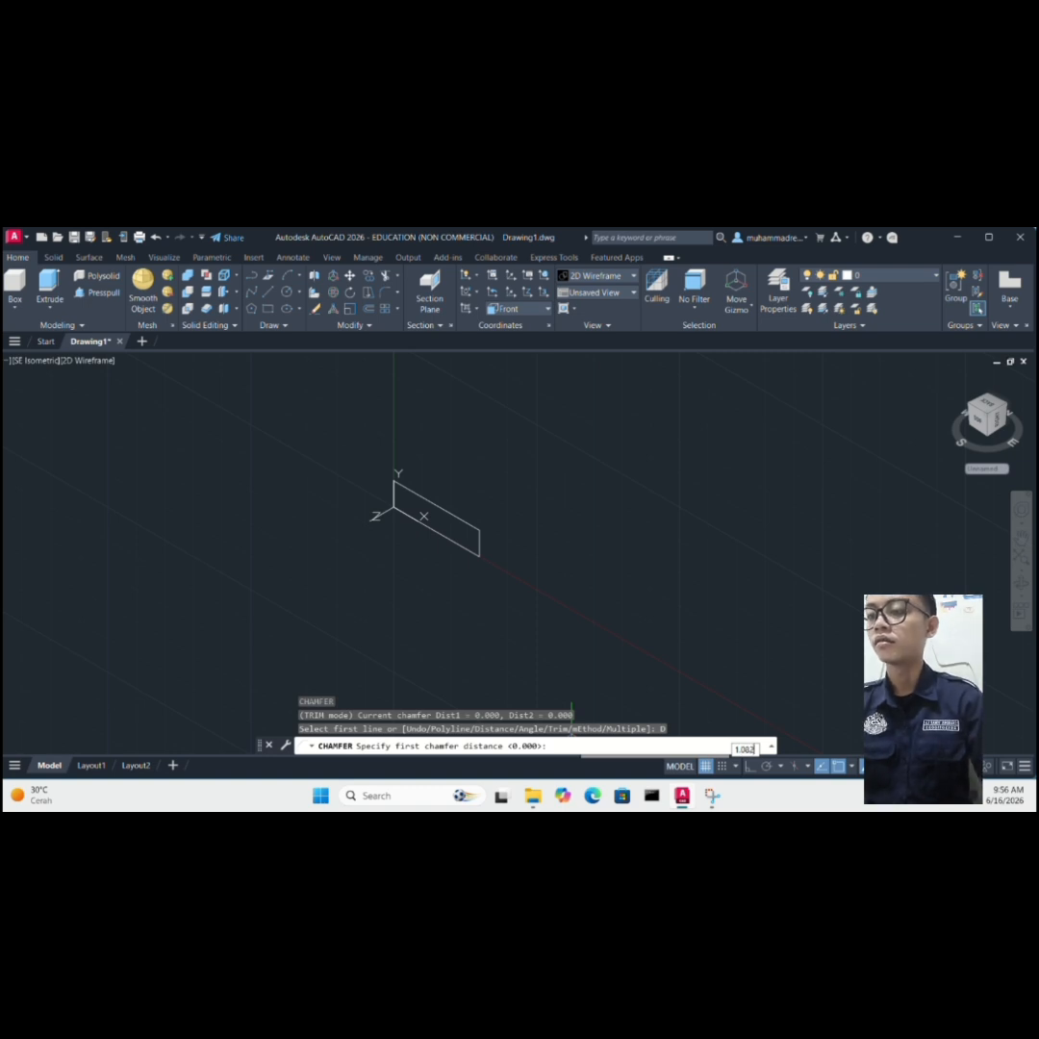
text(53)
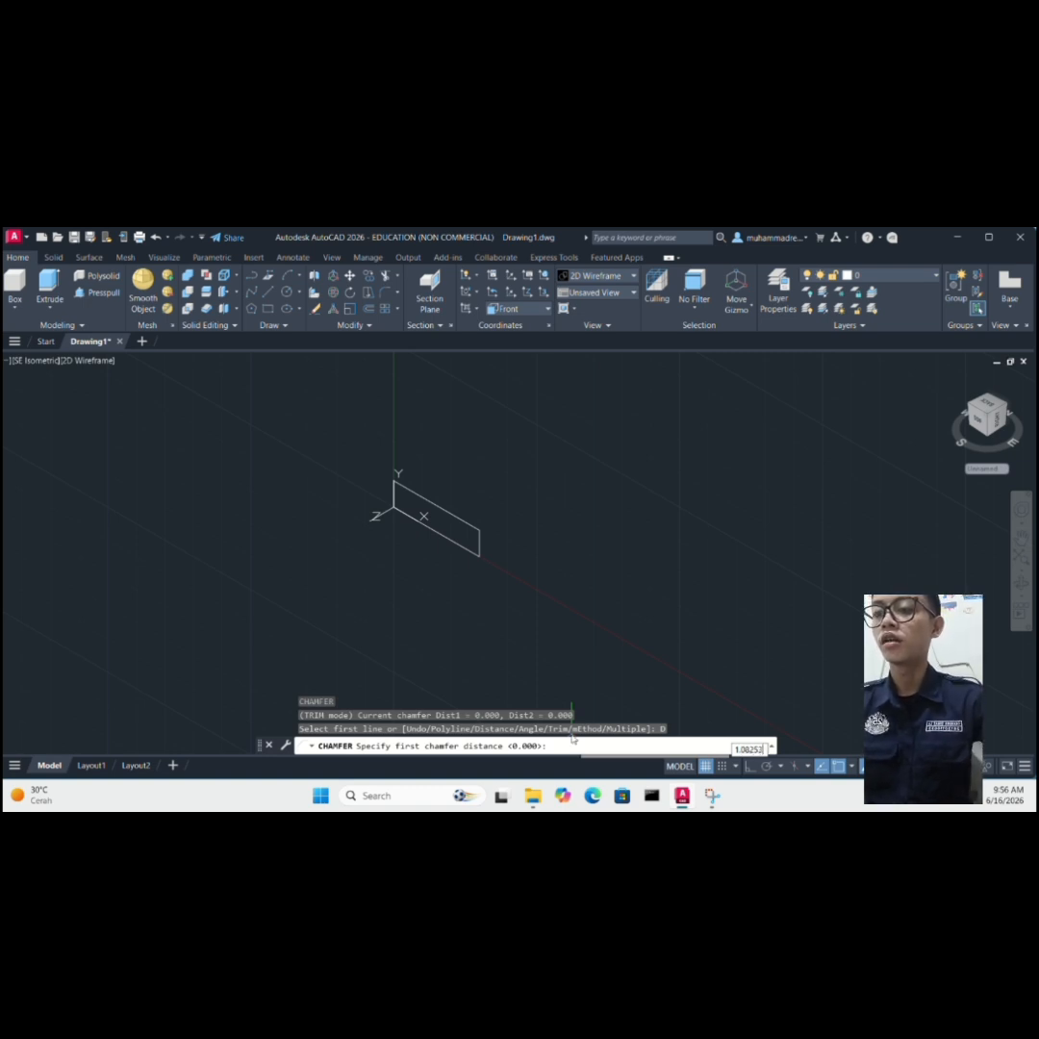
key(Return)
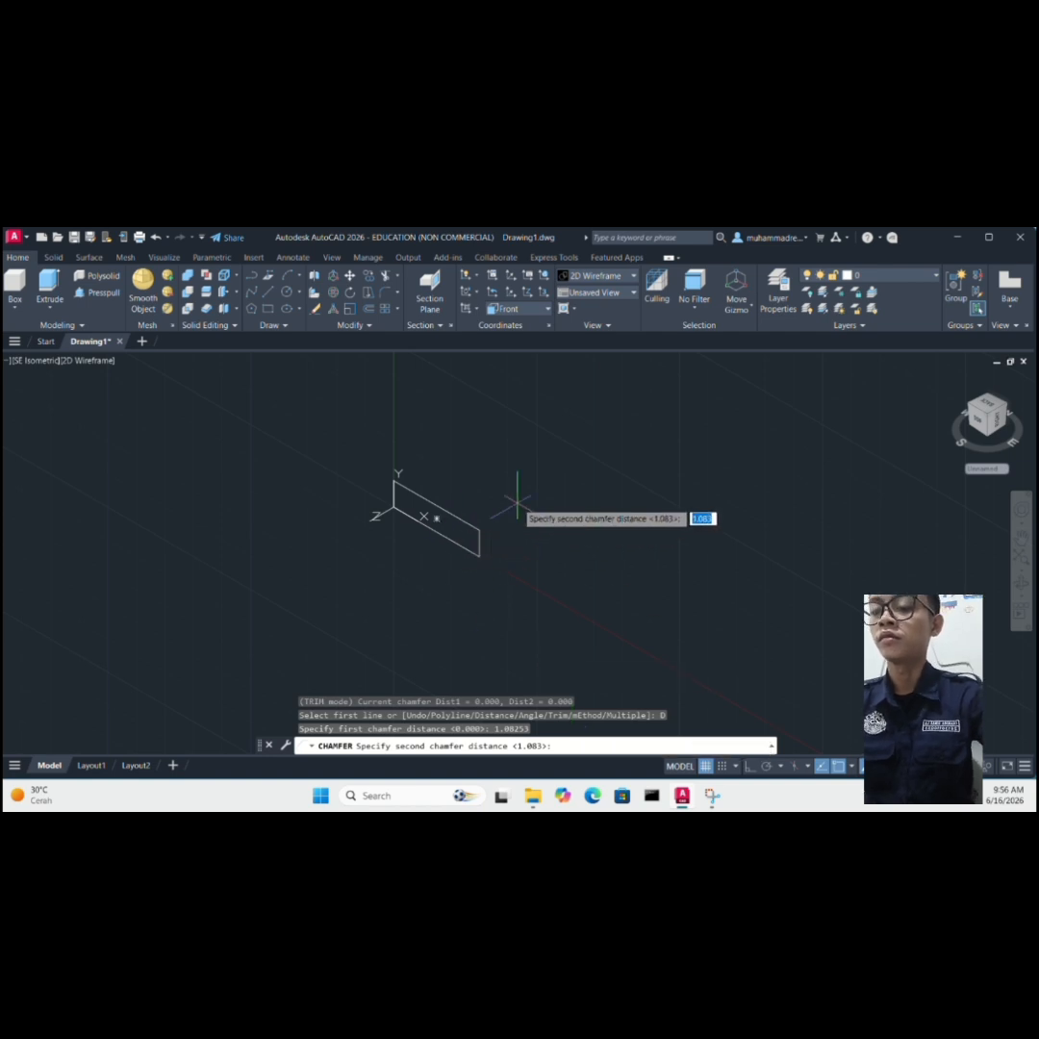
key(Return)
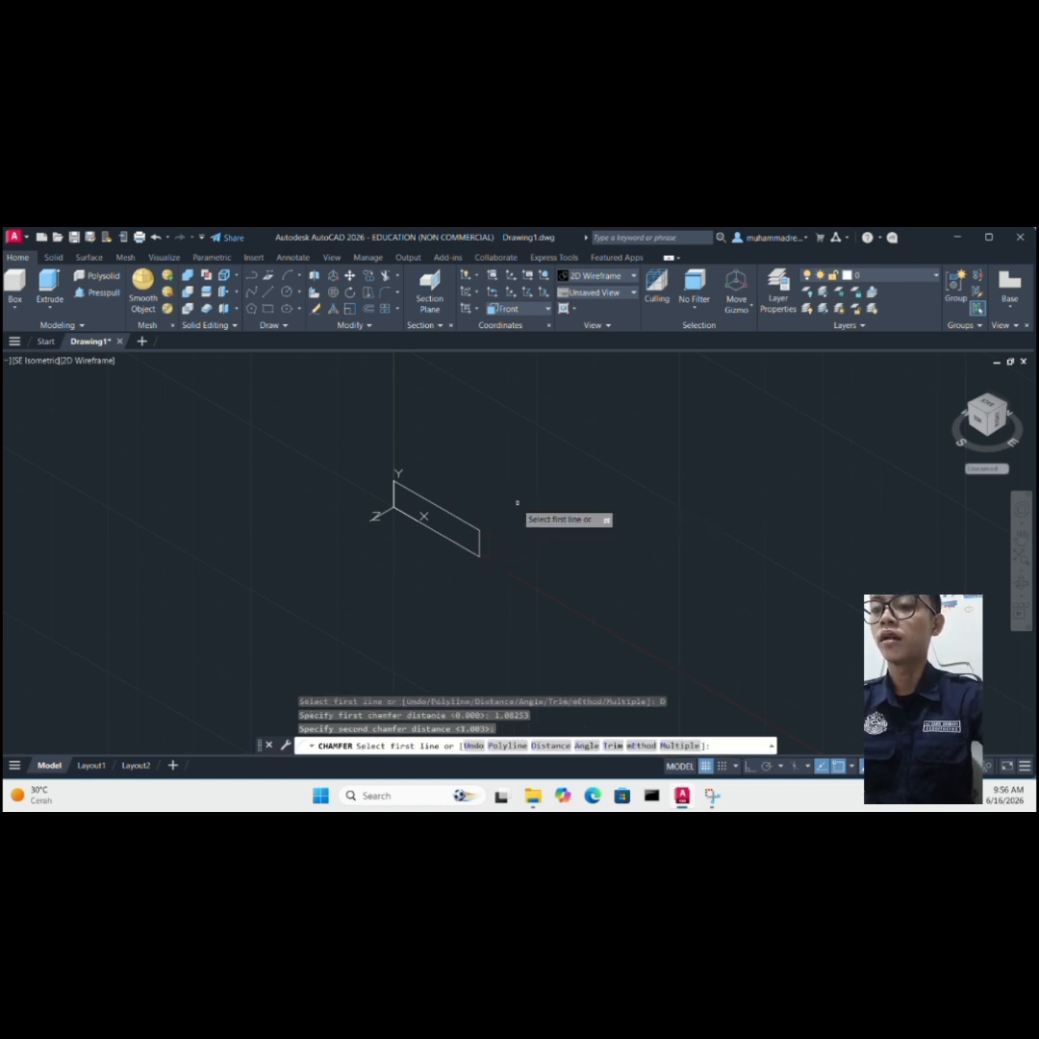
click(471, 523)
click(479, 547)
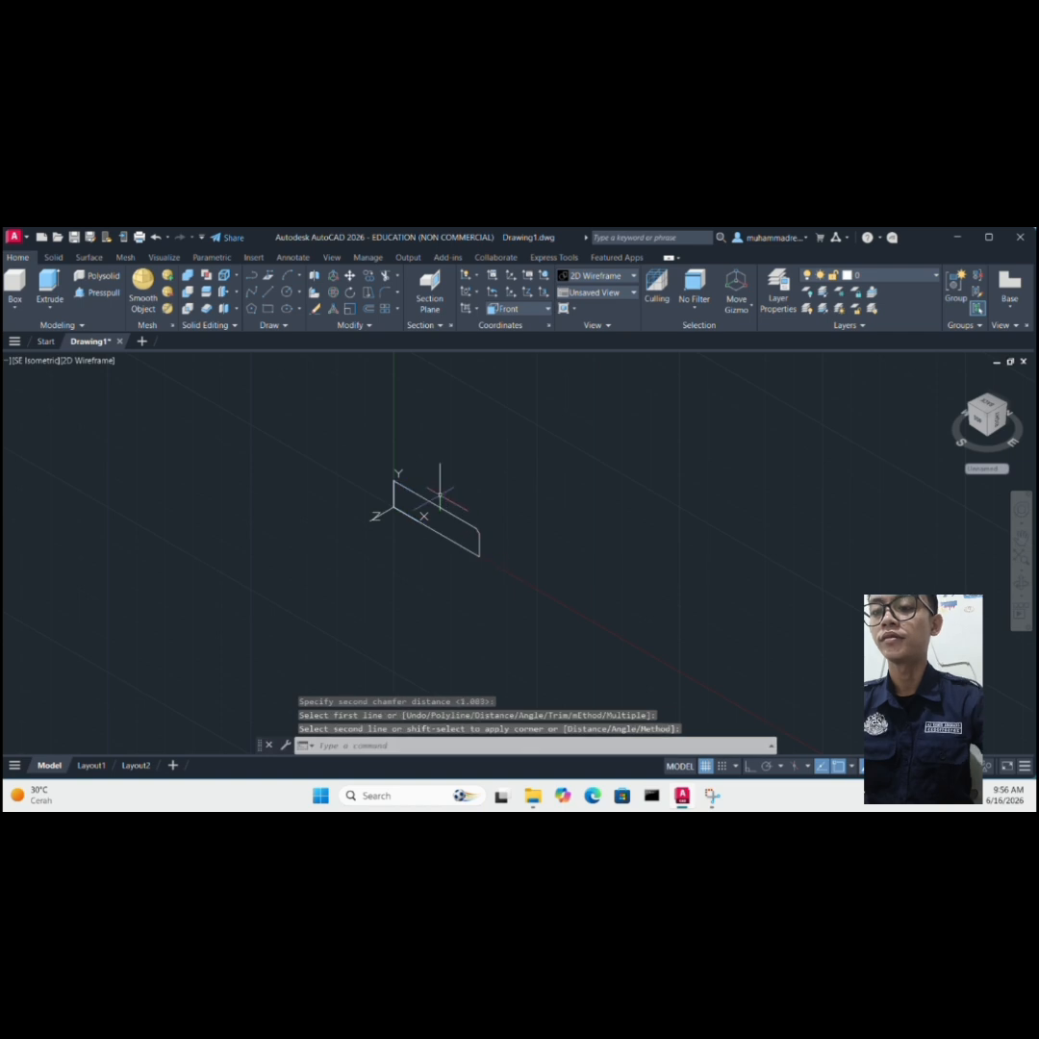
- Chamfer the rectangle's other upper corner, directly above the origin, with the same distances
key(Return)
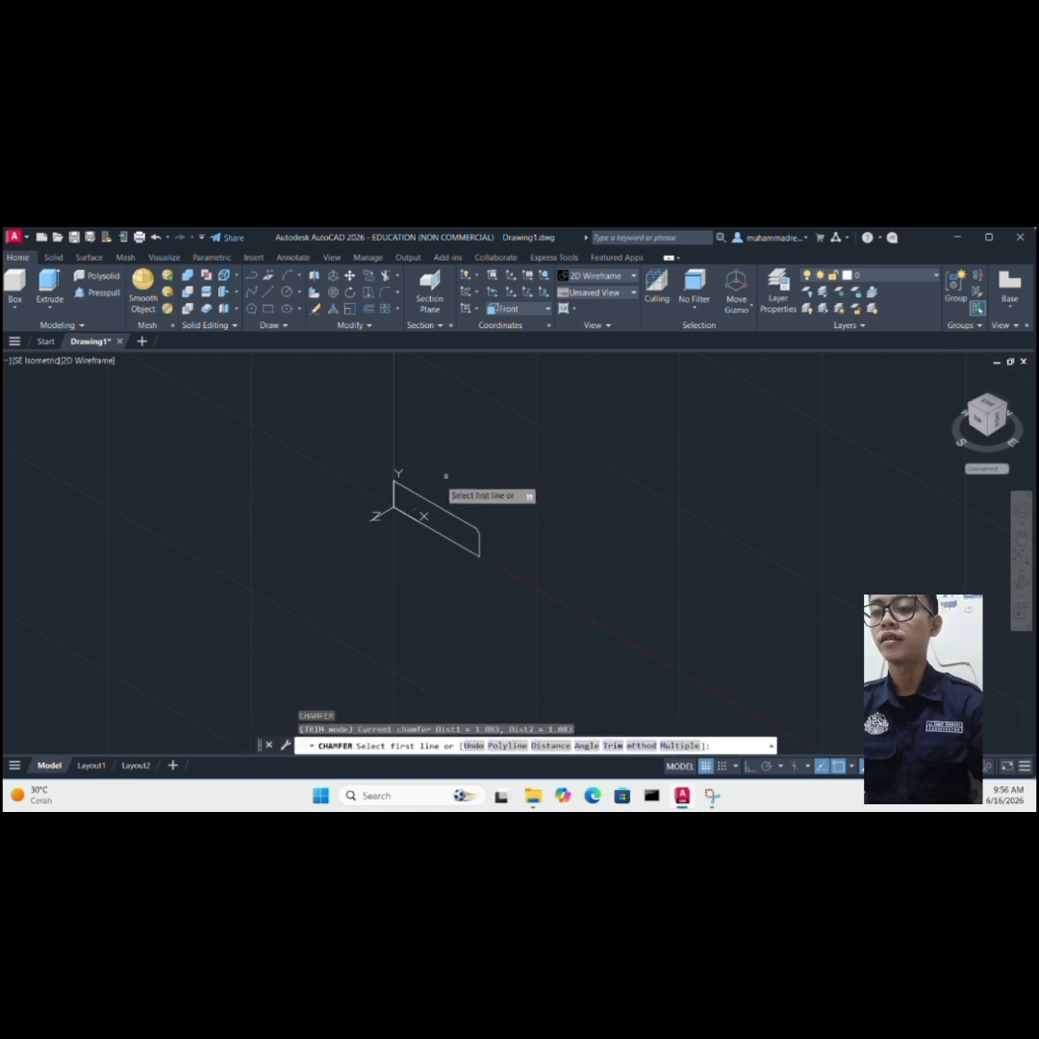
click(417, 496)
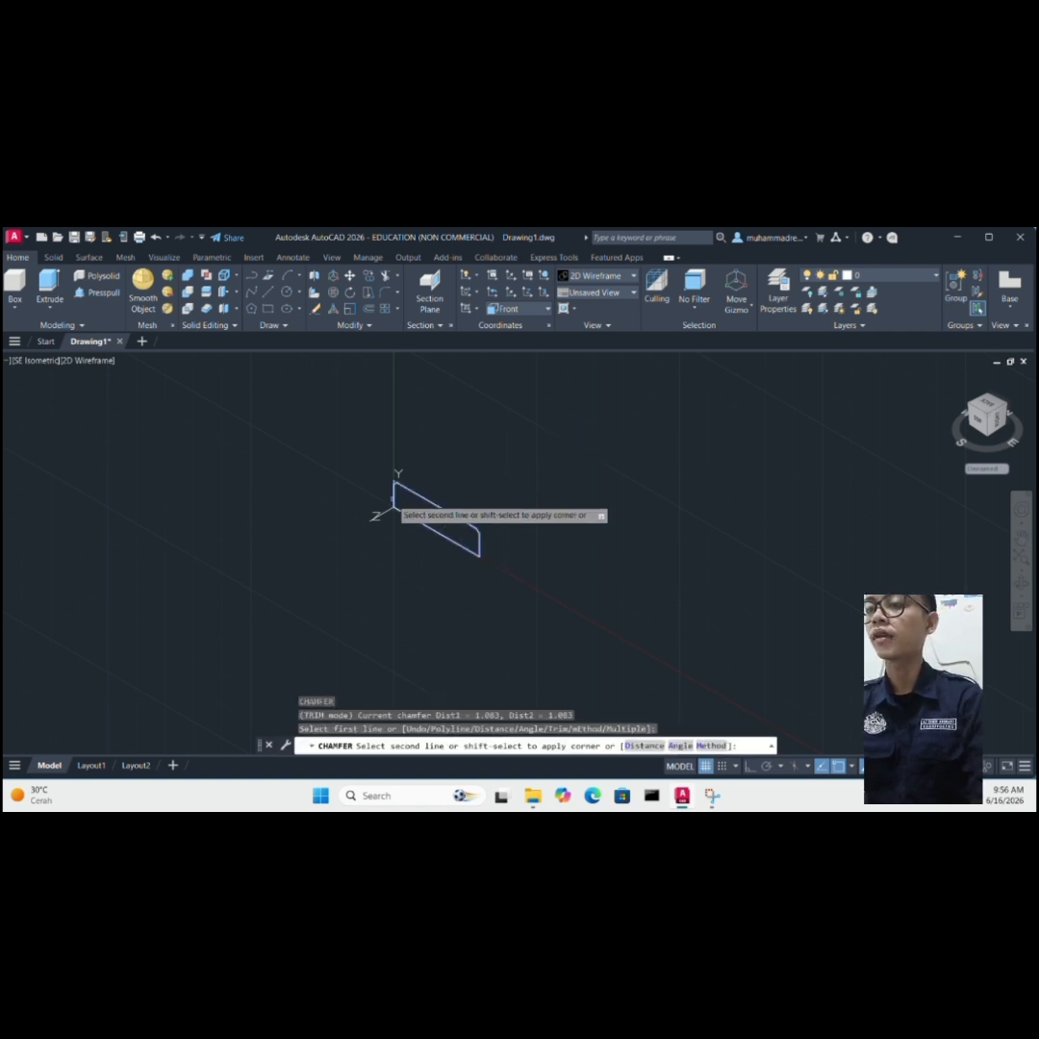
click(392, 499)
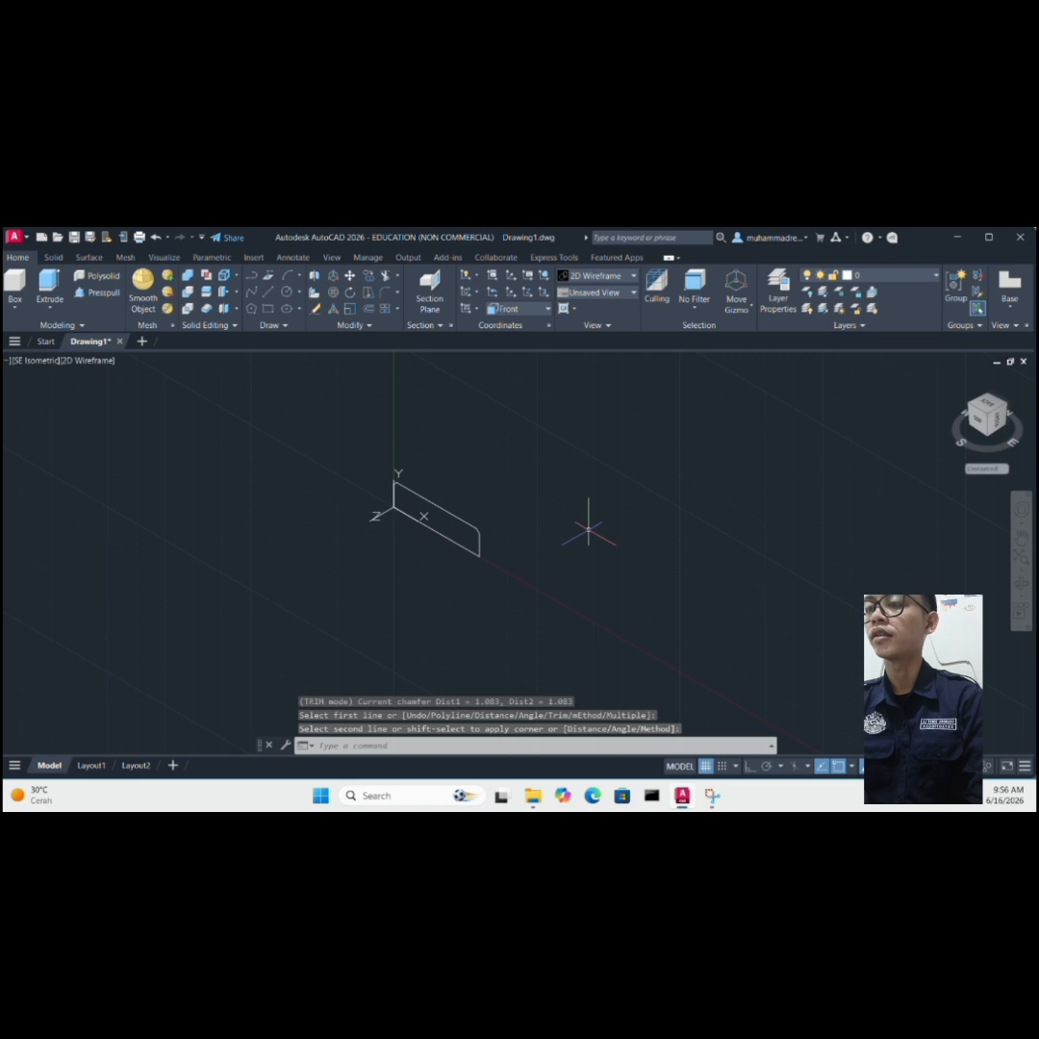
key(Escape)
- Revolve the chamfered profile 360 degrees as a solid about its lower long edge, from the origin to the far lower corner
text(REV)
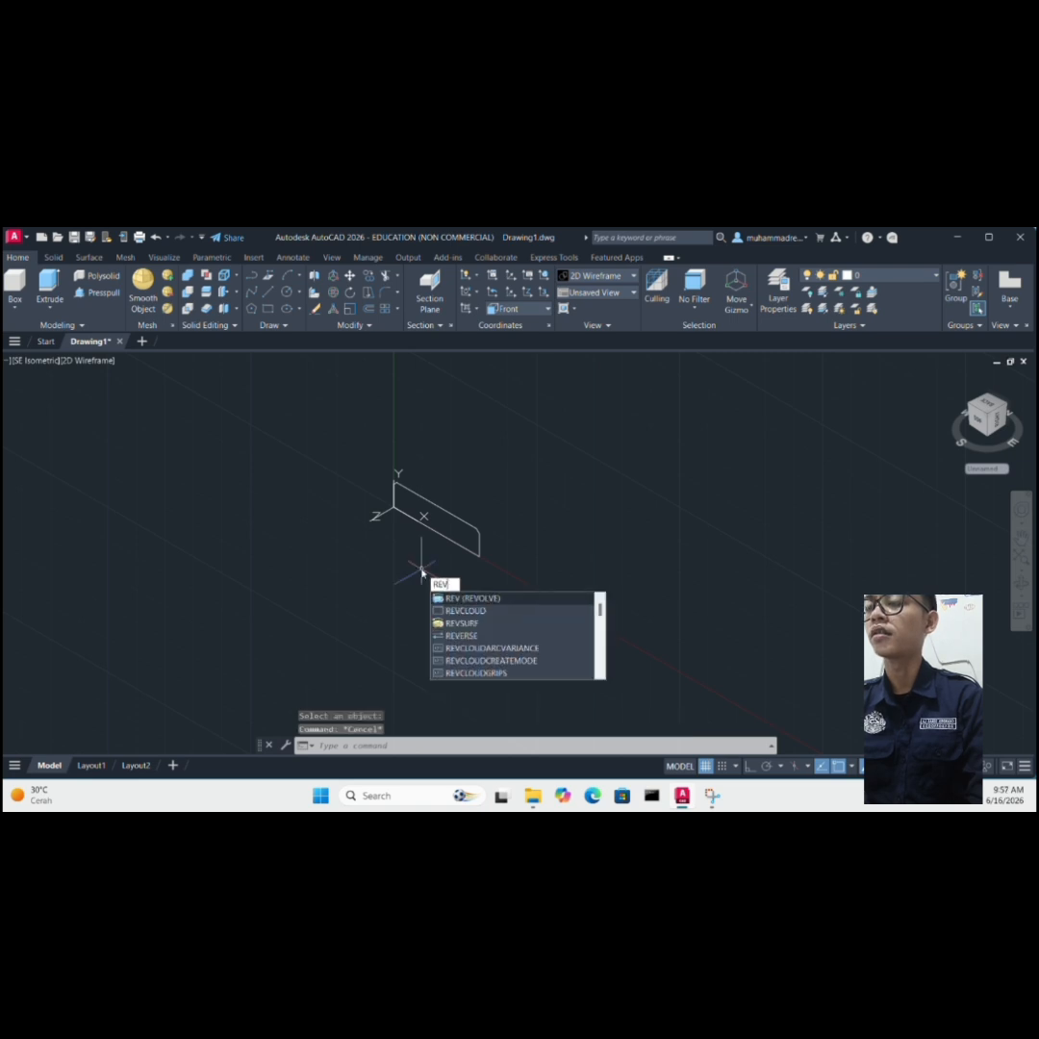
key(Return)
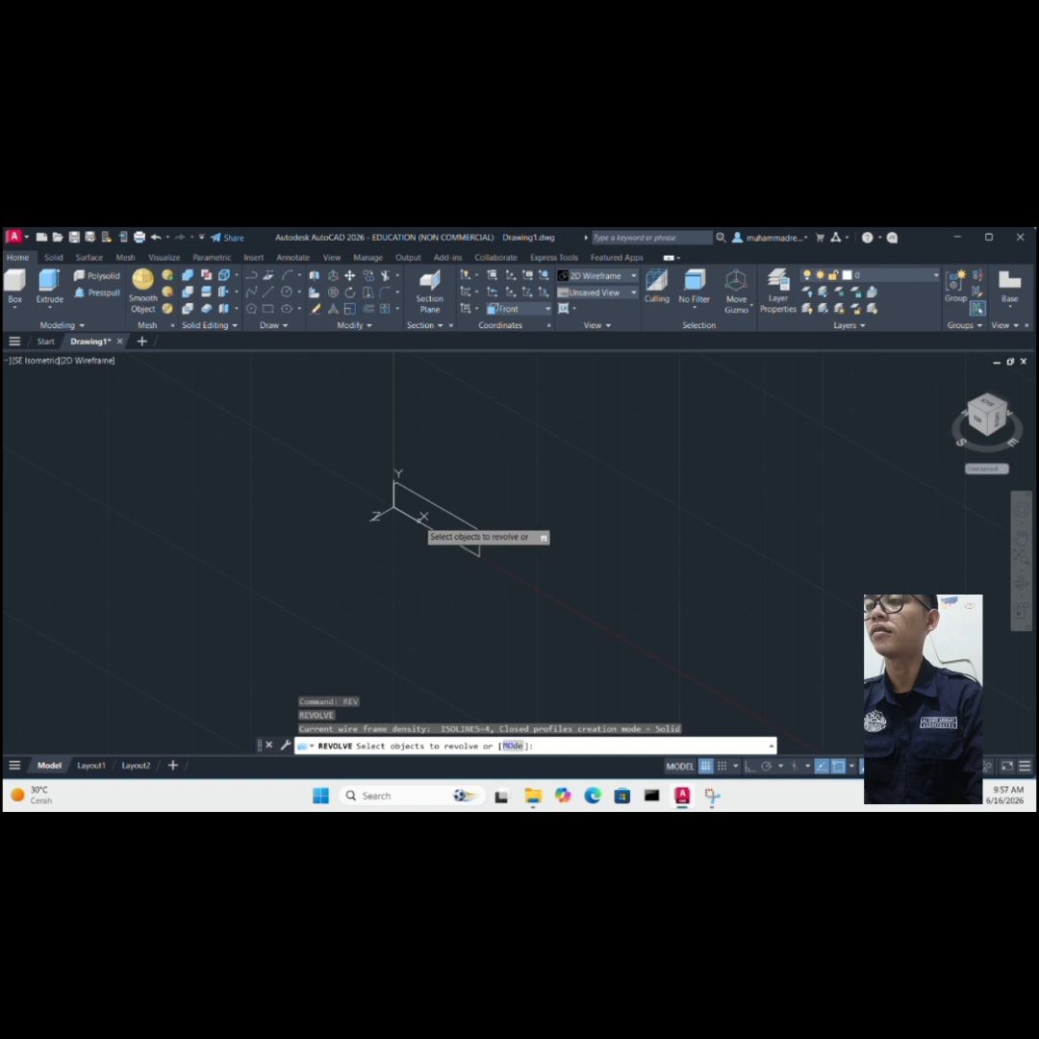
click(425, 520)
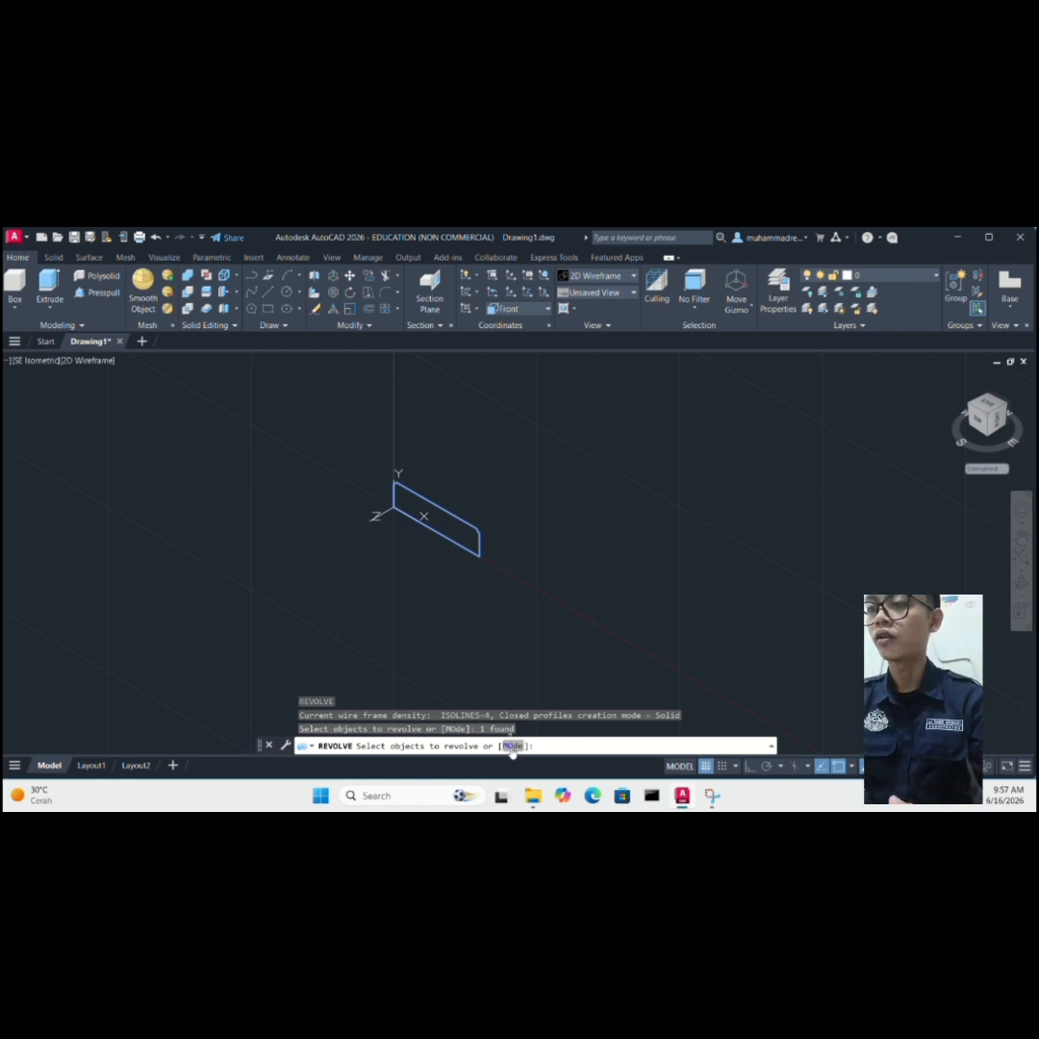
click(510, 746)
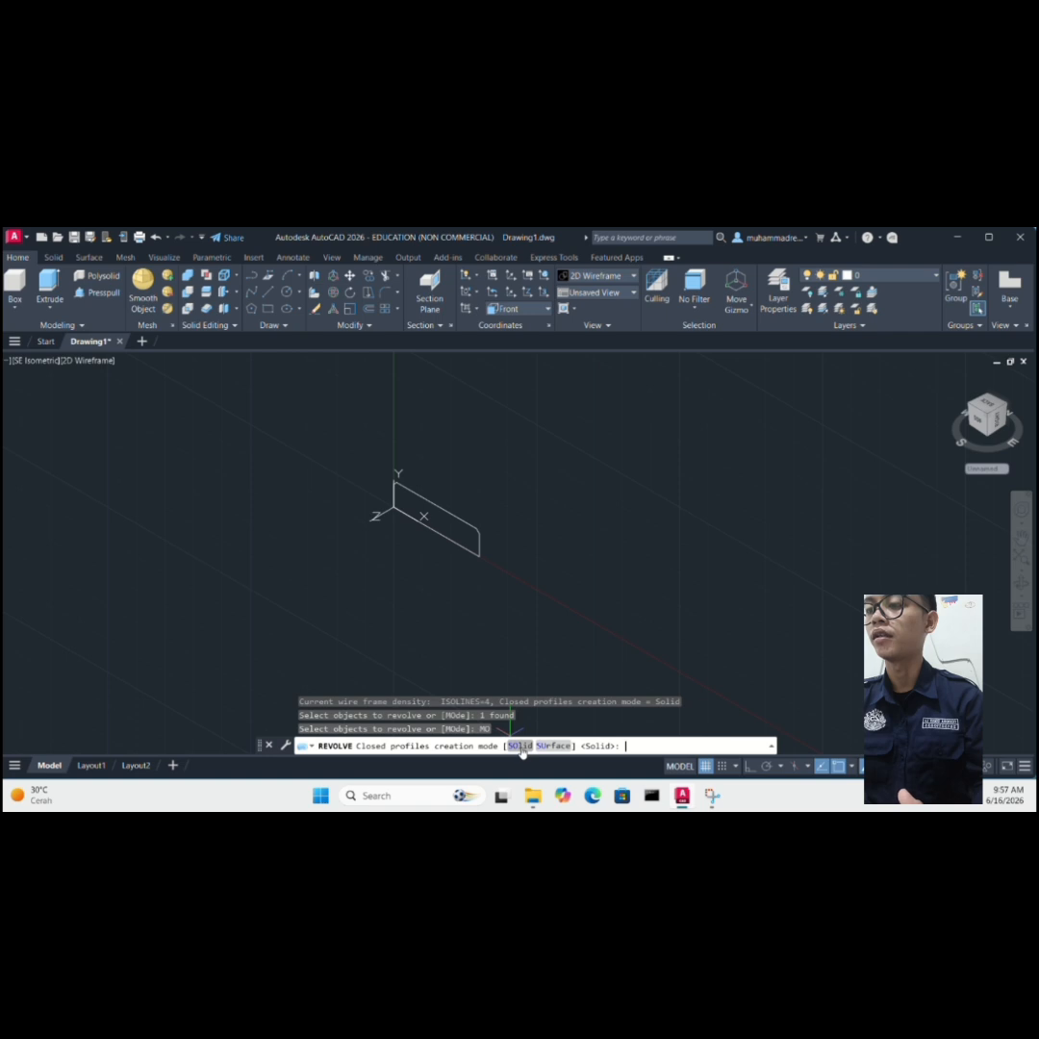
click(520, 746)
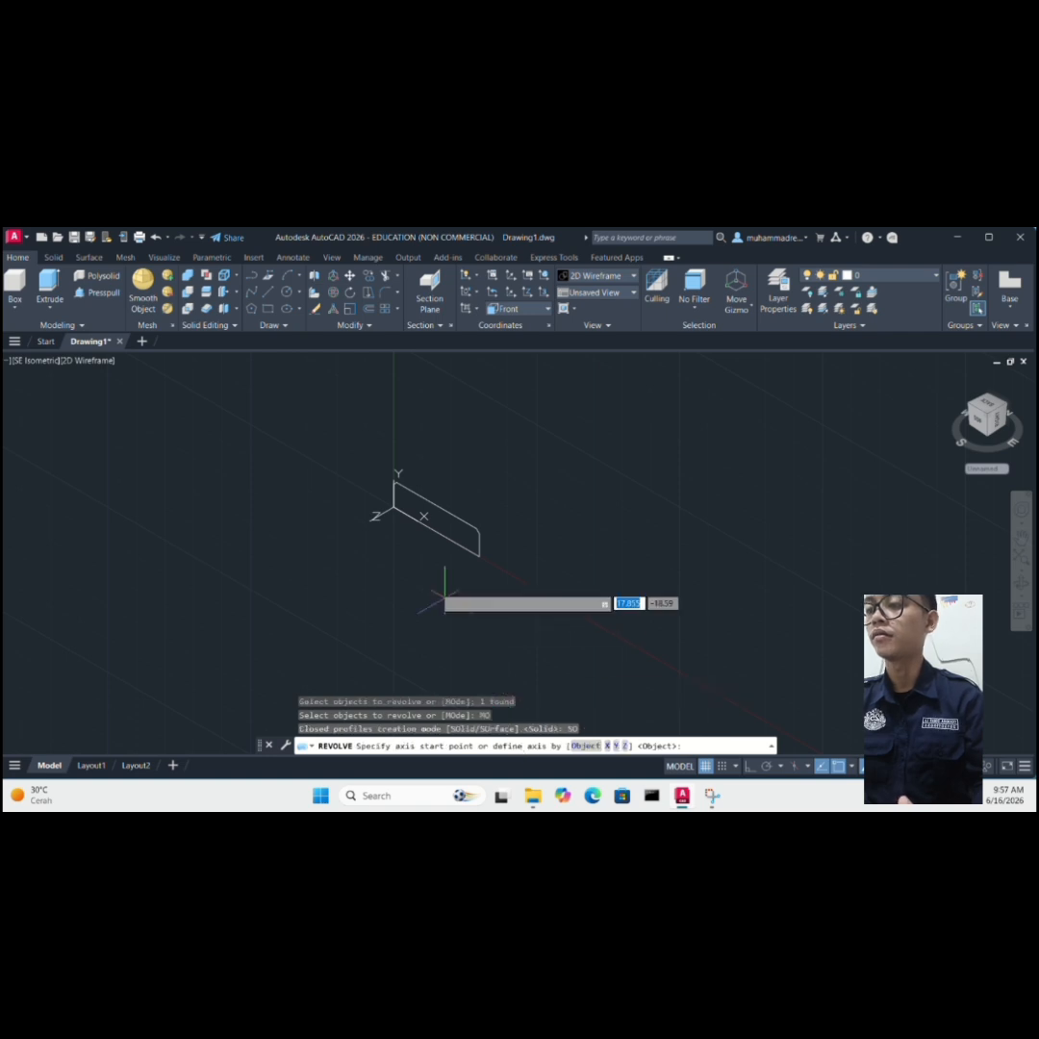
click(393, 509)
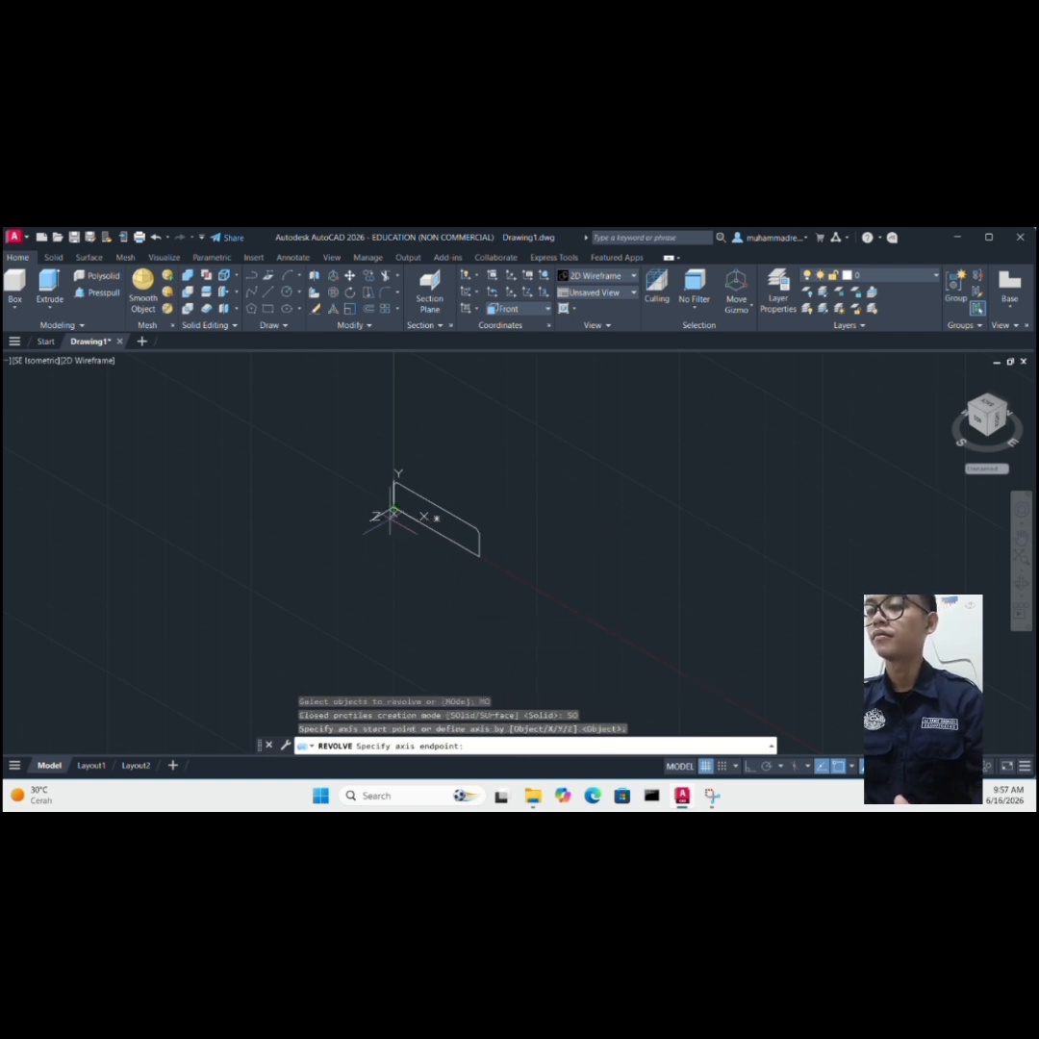
click(480, 556)
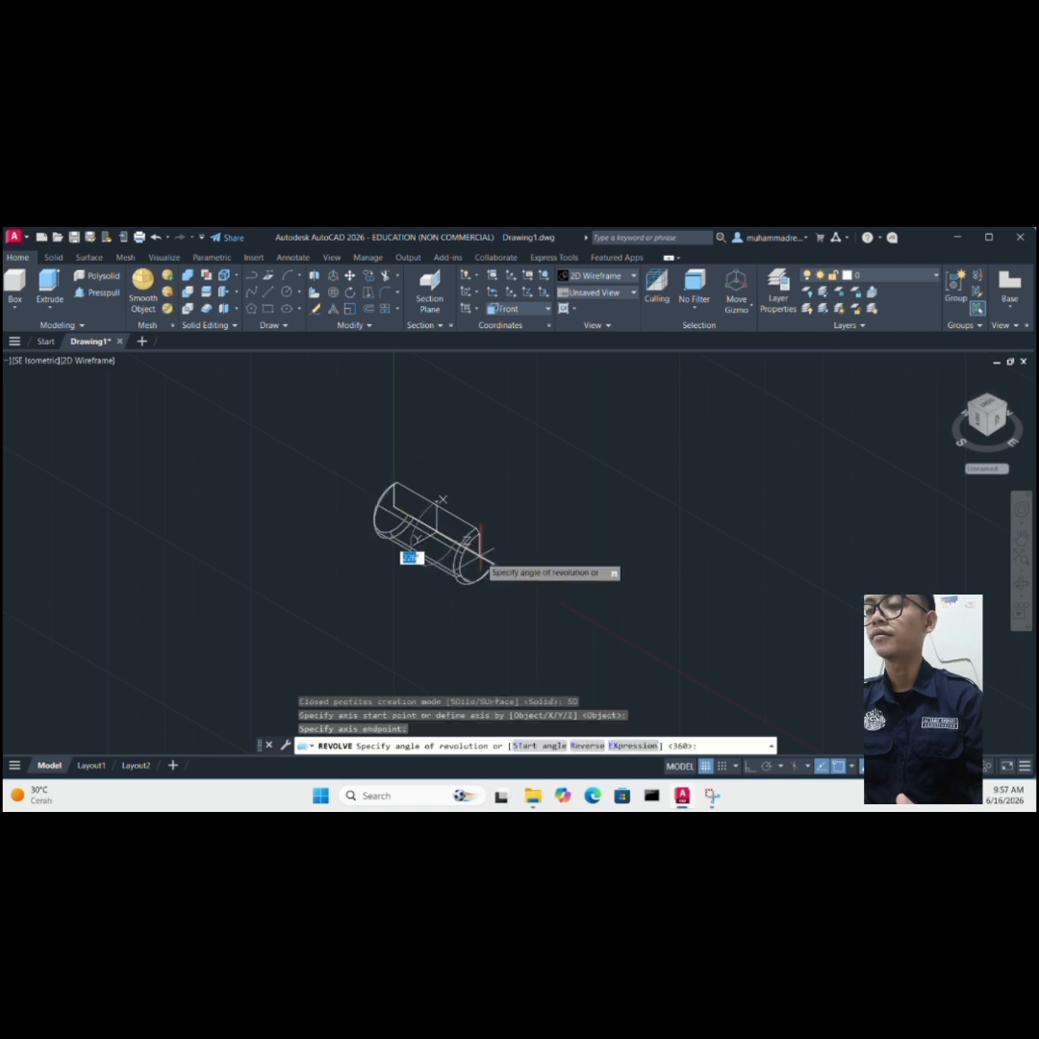
text(360)
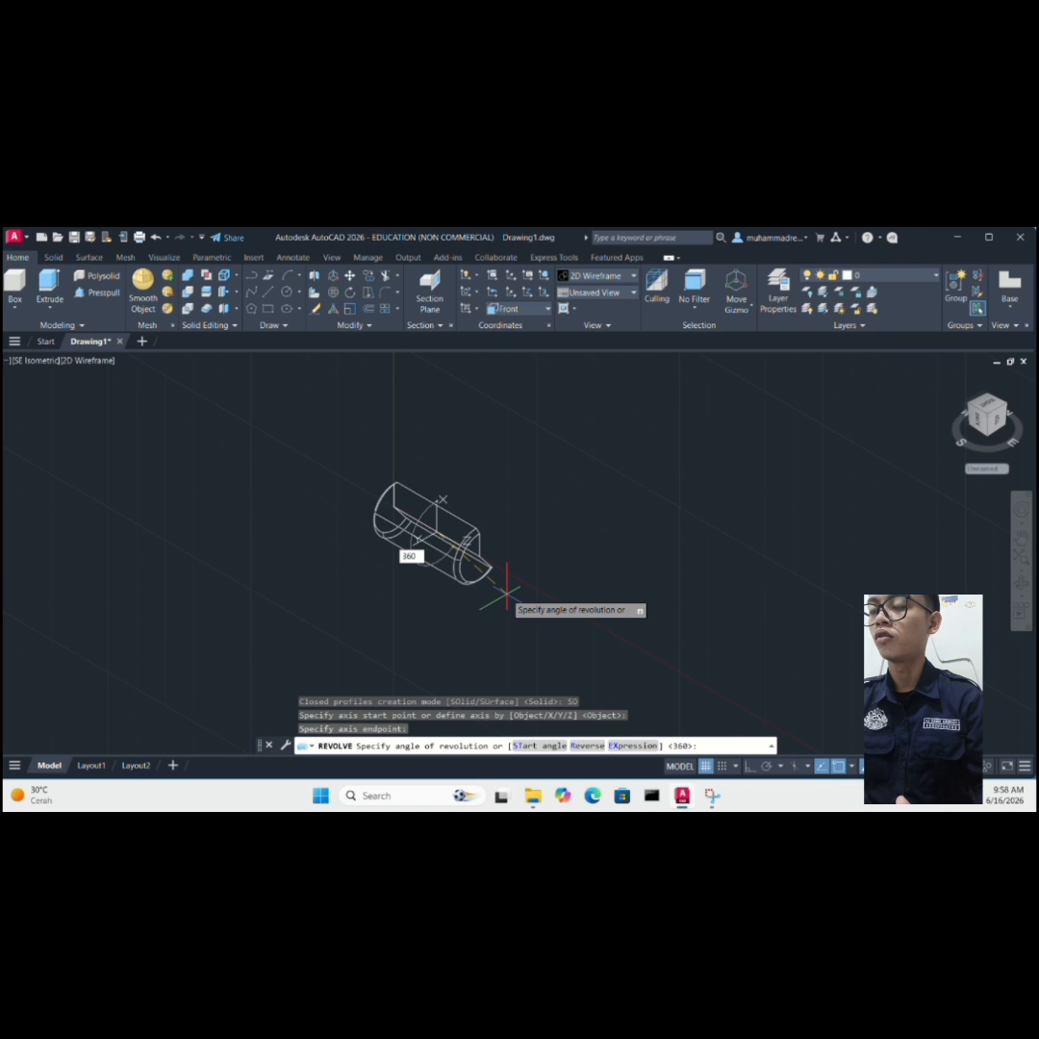
key(Return)
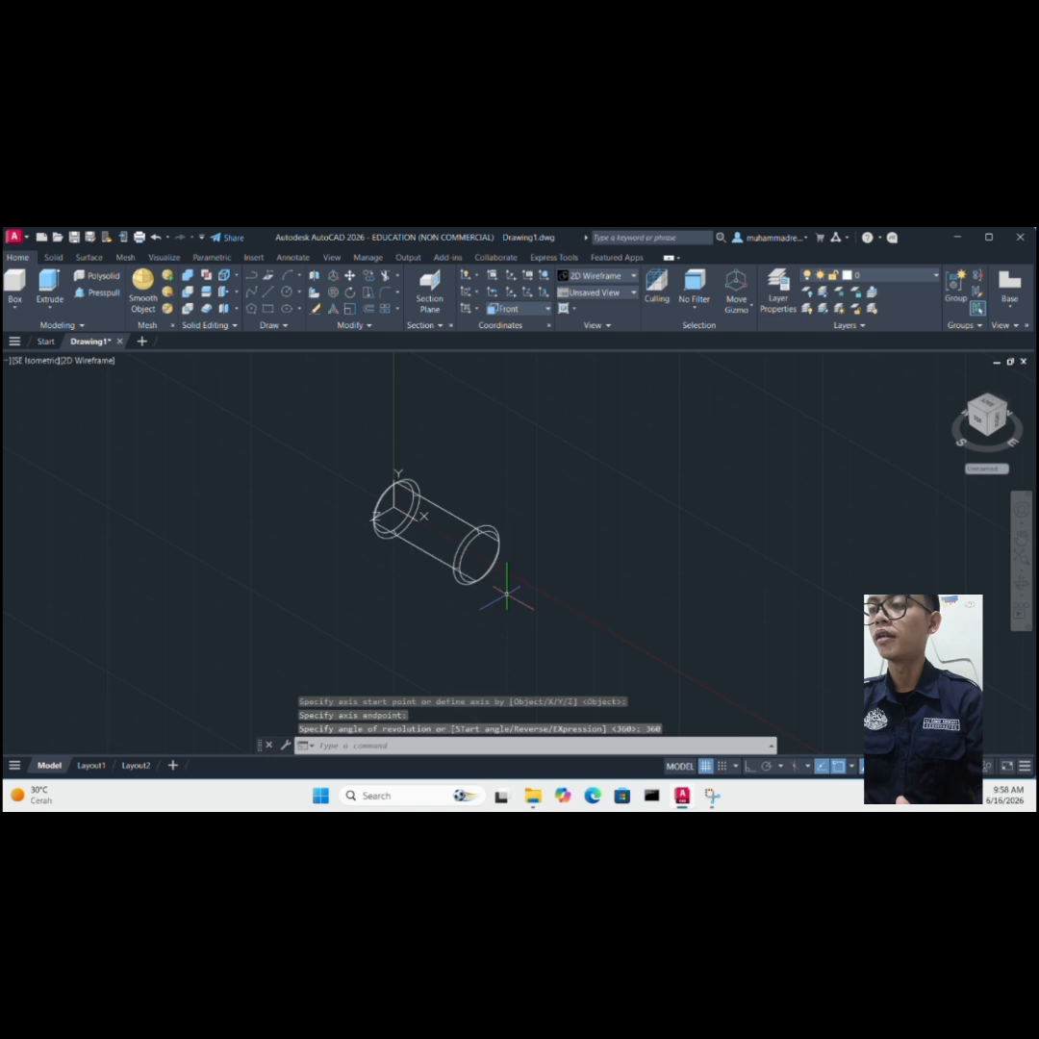
- Preview the revolved solid in the Conceptual visual style, and return to 2D Wireframe with the coordinate system set to World
click(87, 361)
click(111, 409)
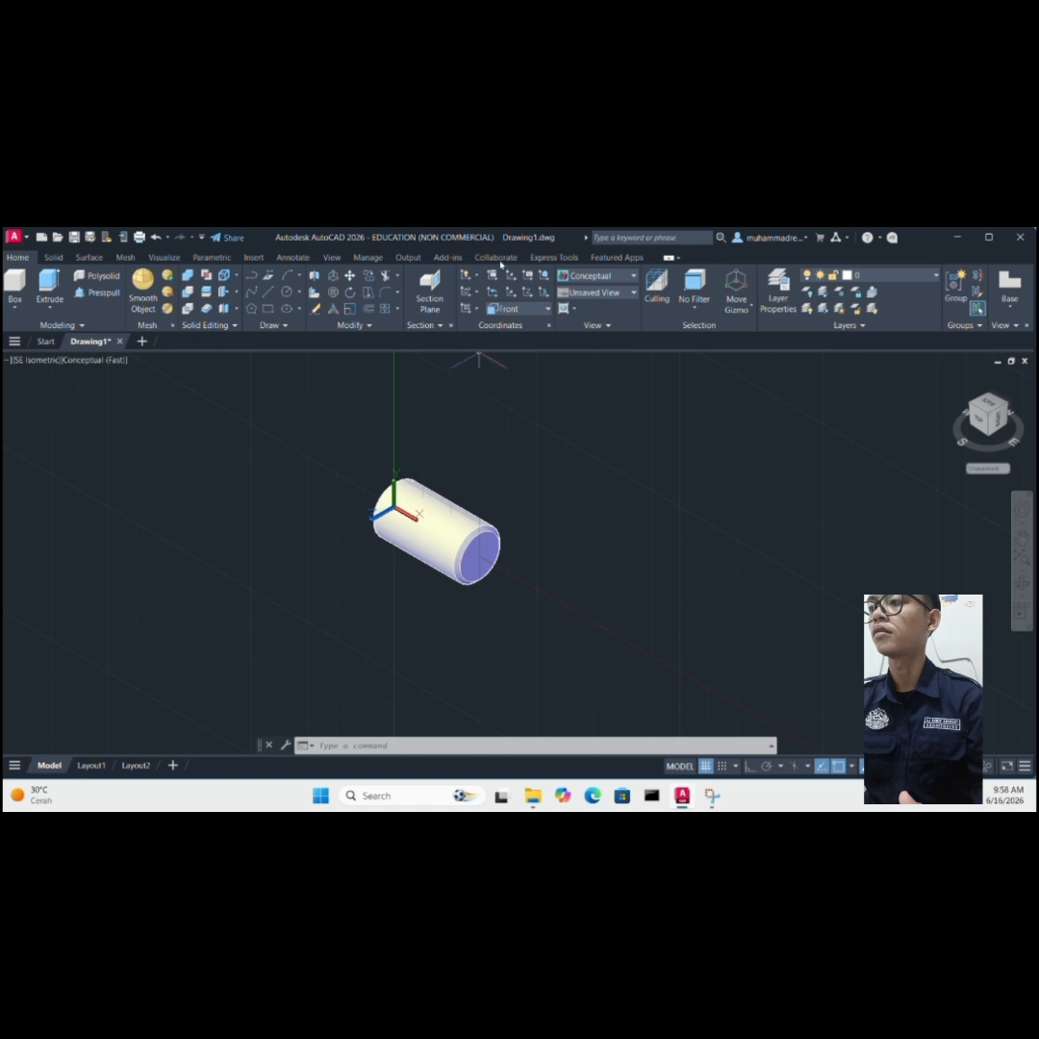
click(519, 308)
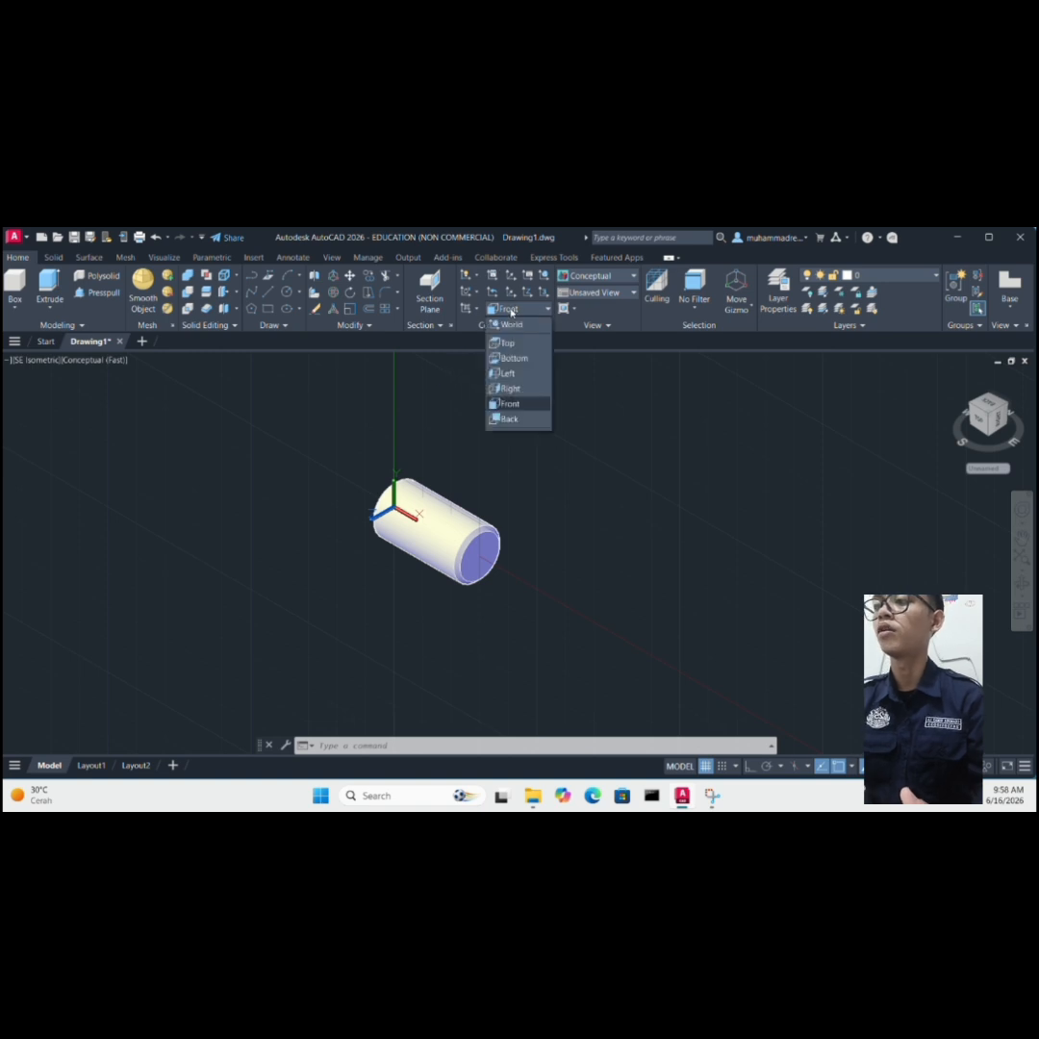
click(510, 324)
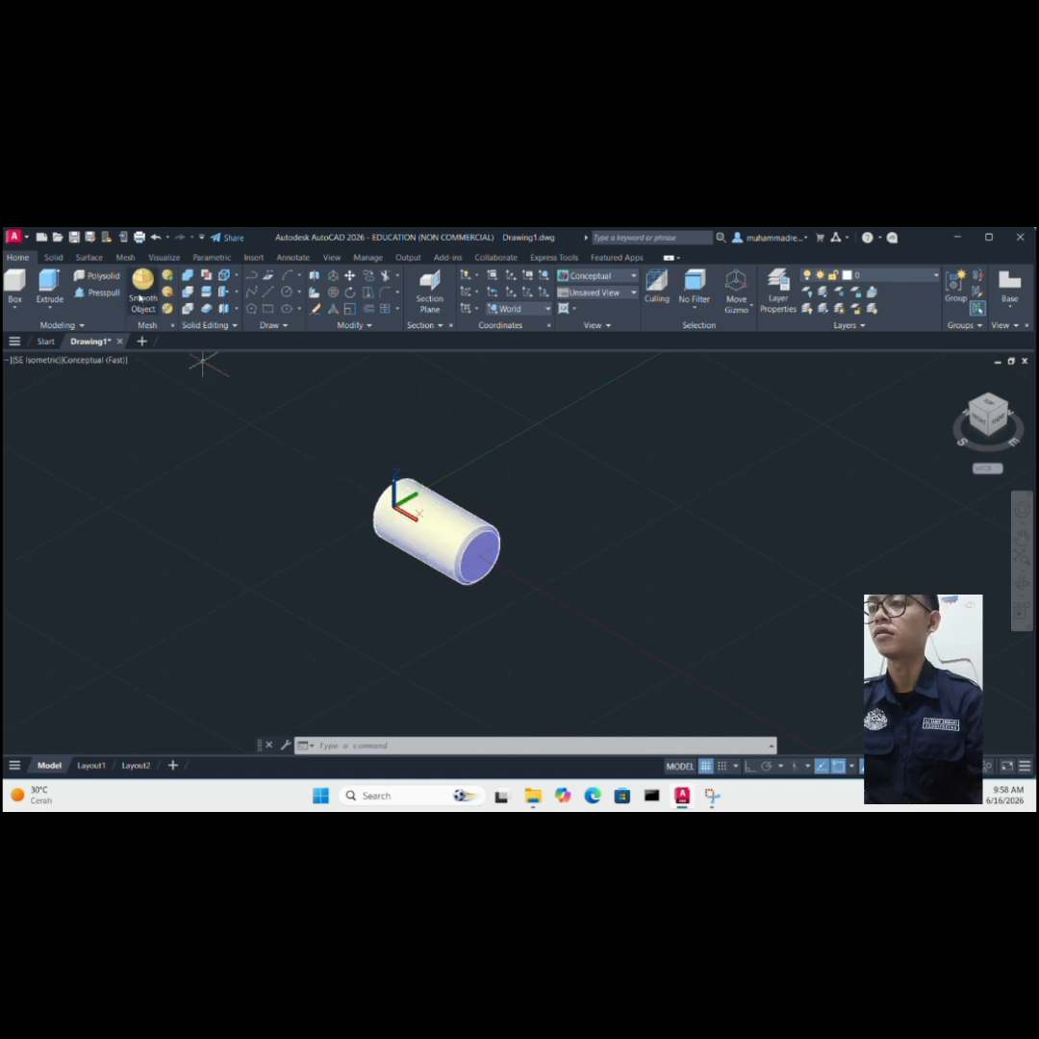
click(87, 367)
click(125, 394)
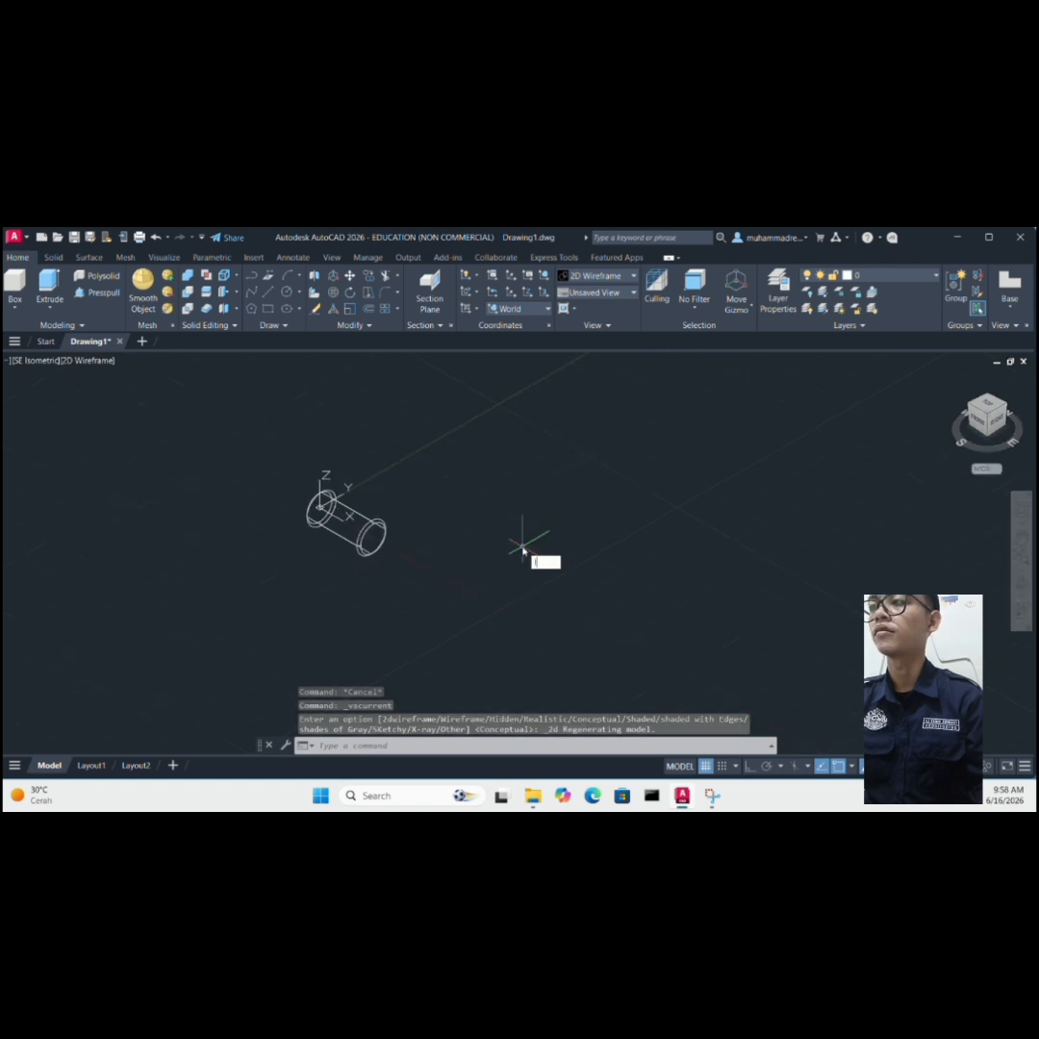
- Draw a 1.75 mm line along the X direction in the empty space beyond the cylinder
text(l)
key(Return)
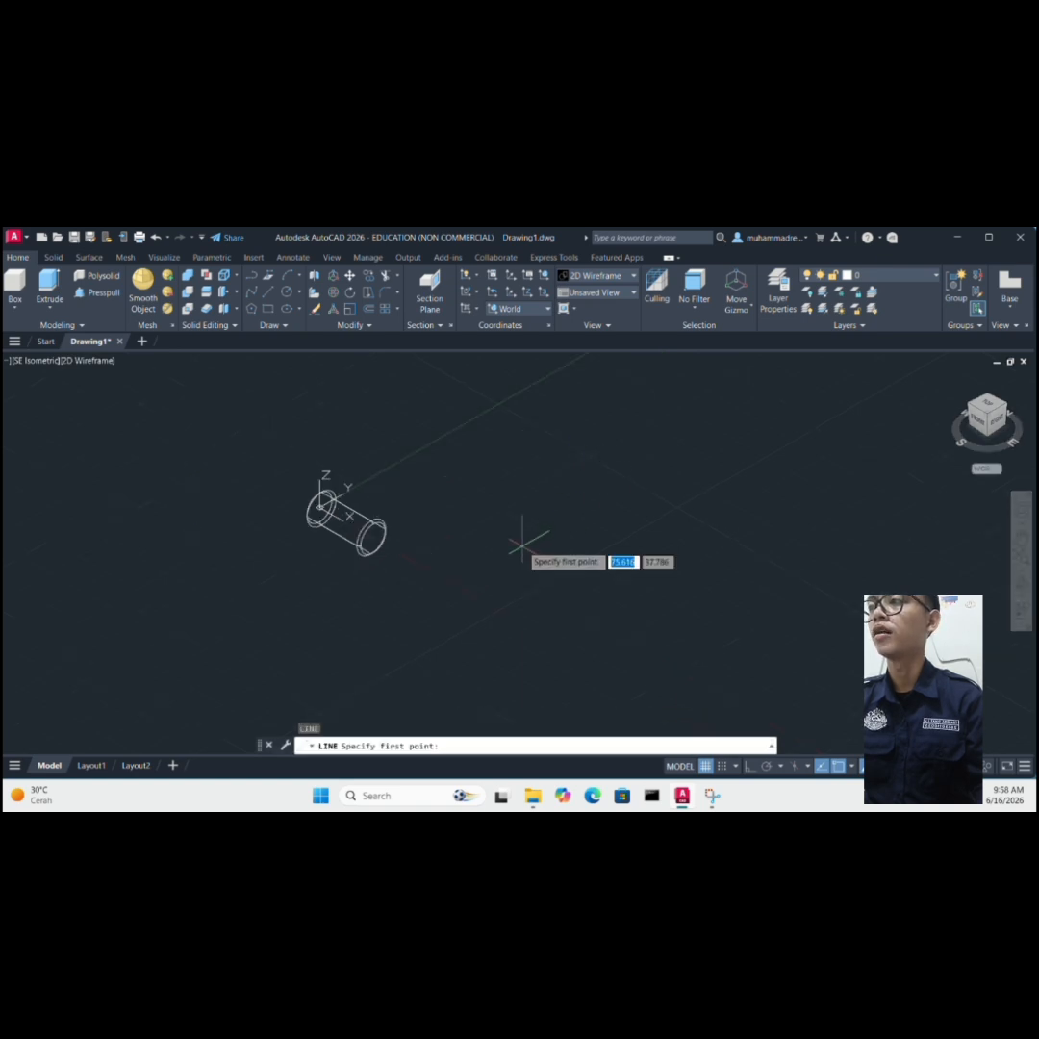
click(464, 528)
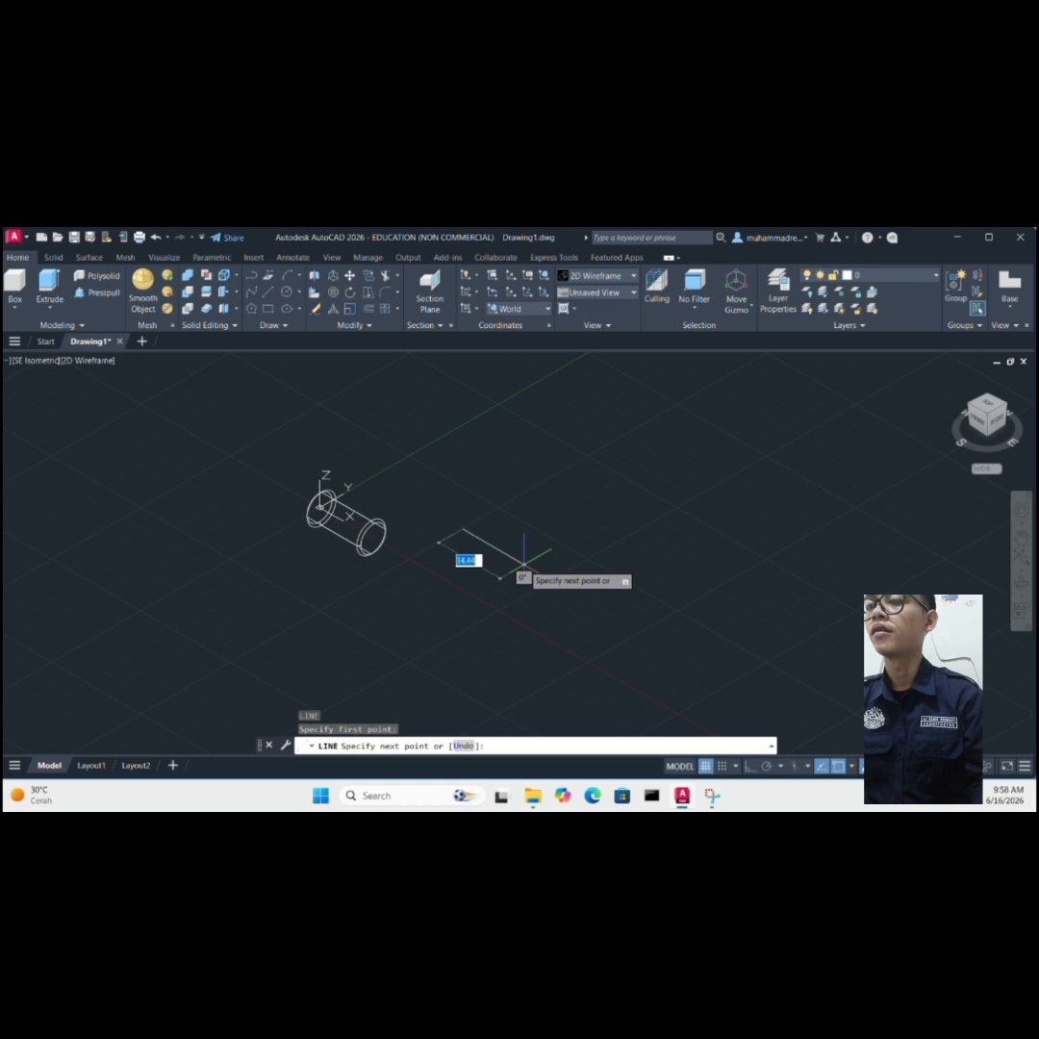
text(1)
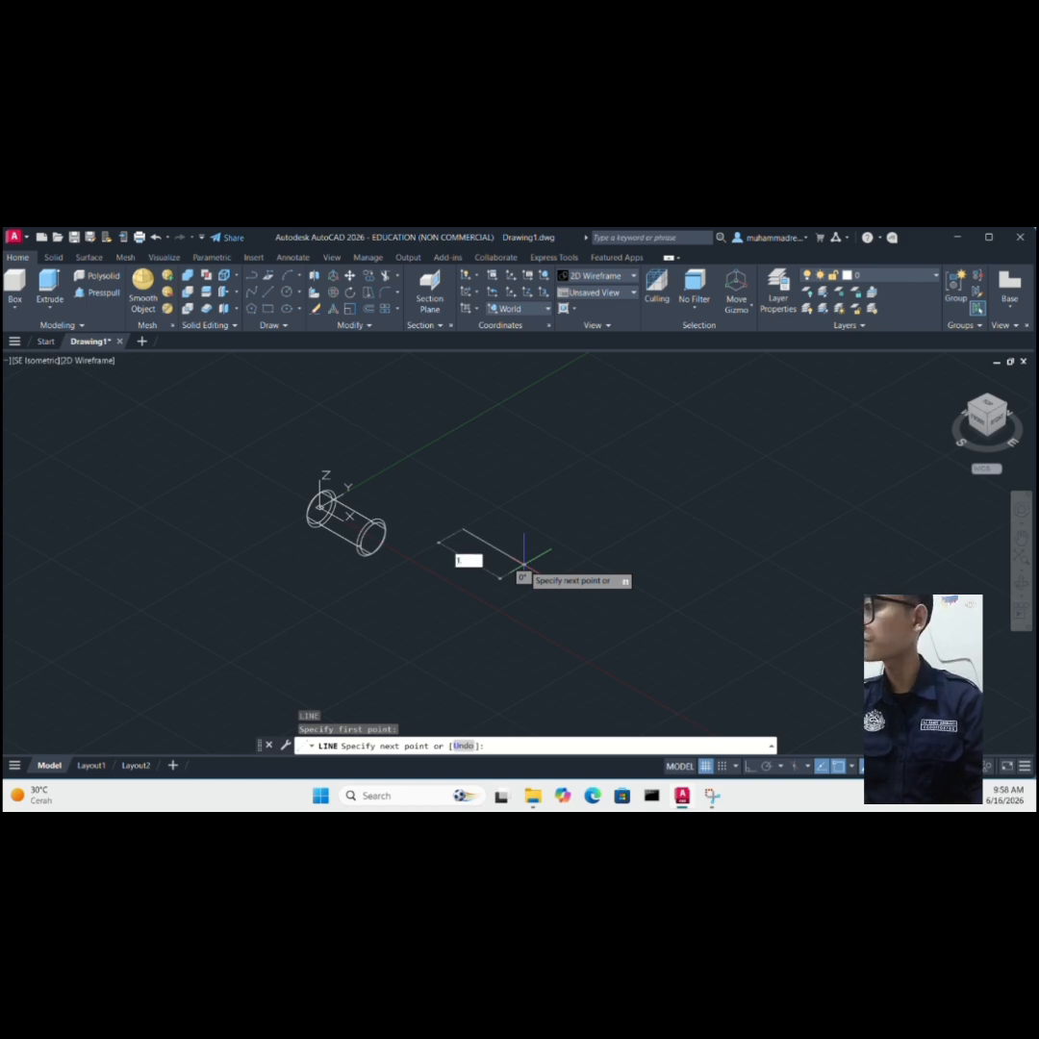
text(.75)
key(Return)
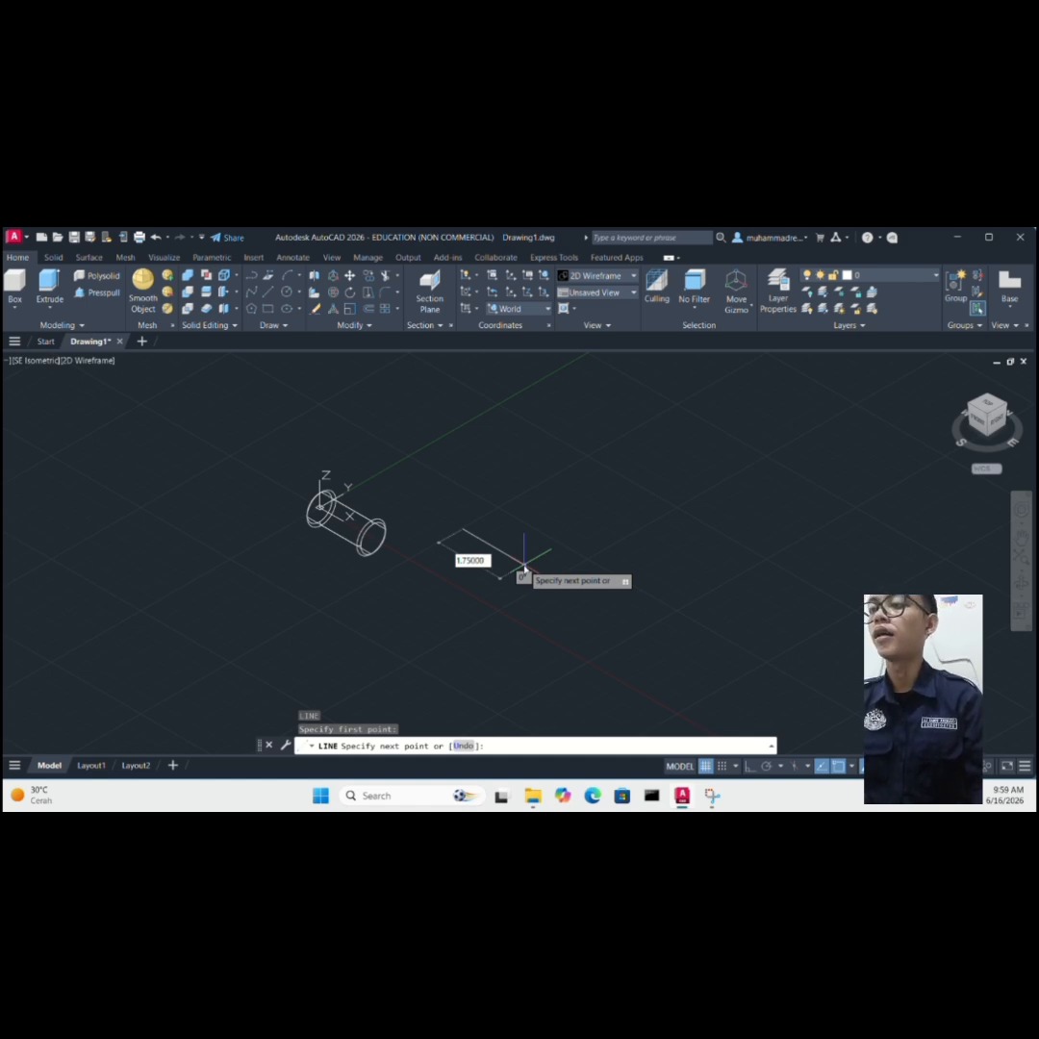
key(Return)
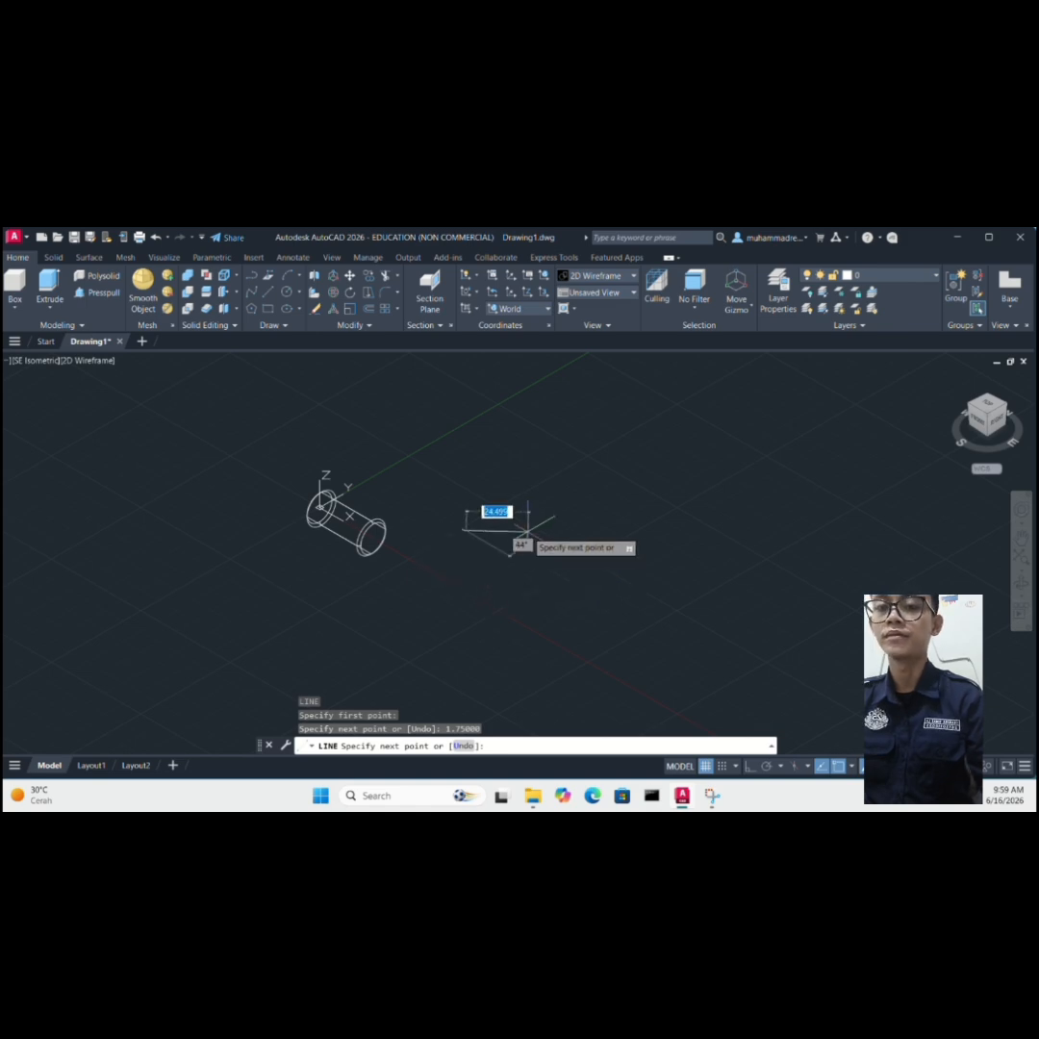
key(Escape)
- Draw a perpendicular line 1.51554 mm long from the midpoint of the 1.75 mm line, in the negative Y direction
scroll(526, 530, up, 6)
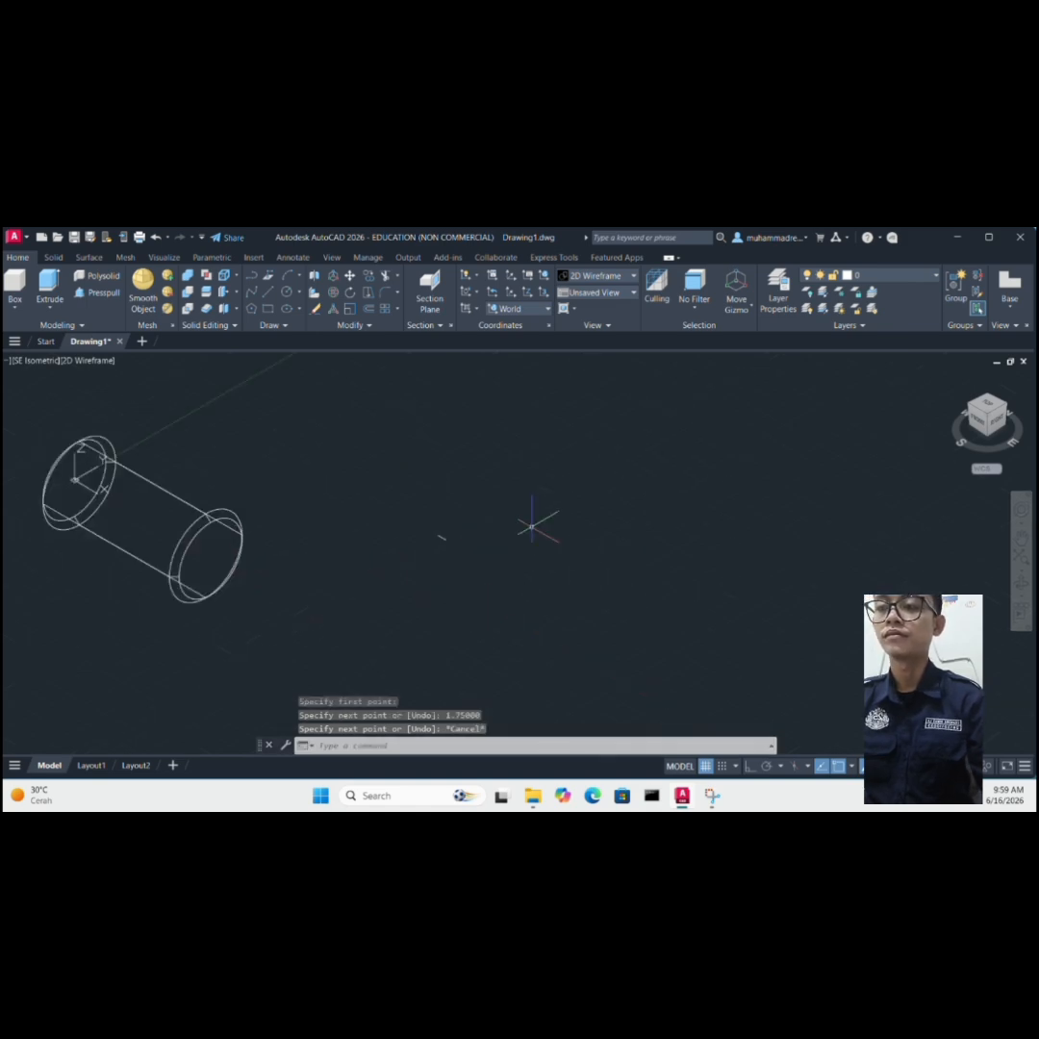
text(l)
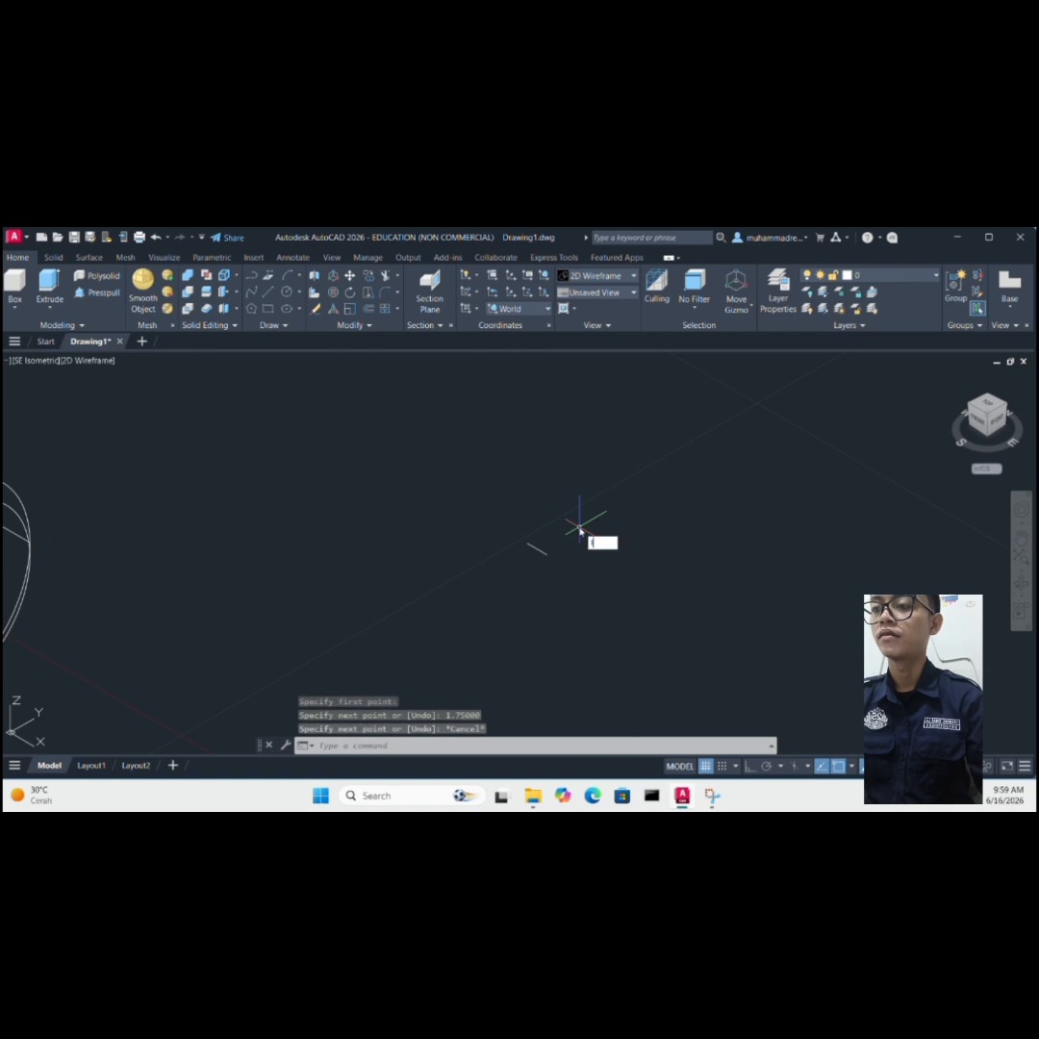
key(Return)
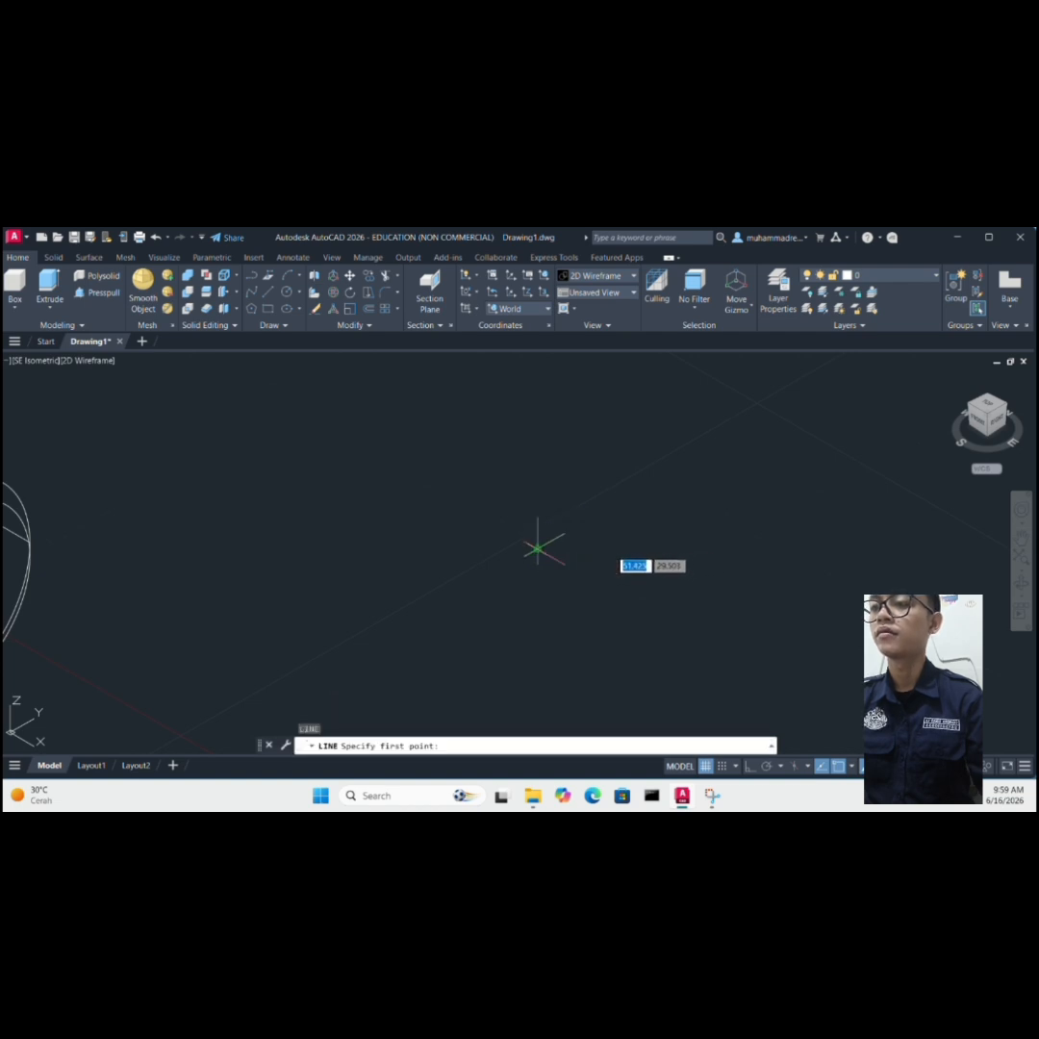
click(538, 549)
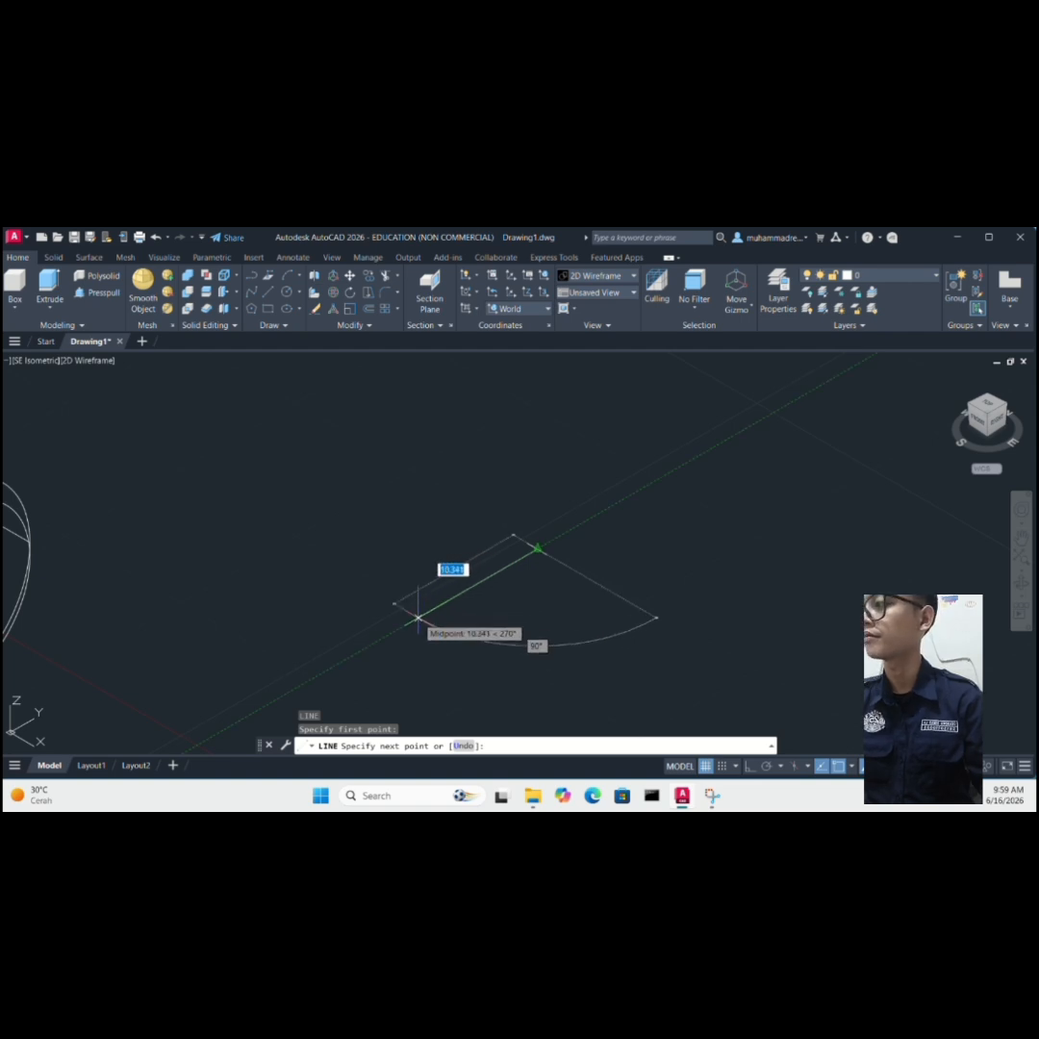
text(1.)
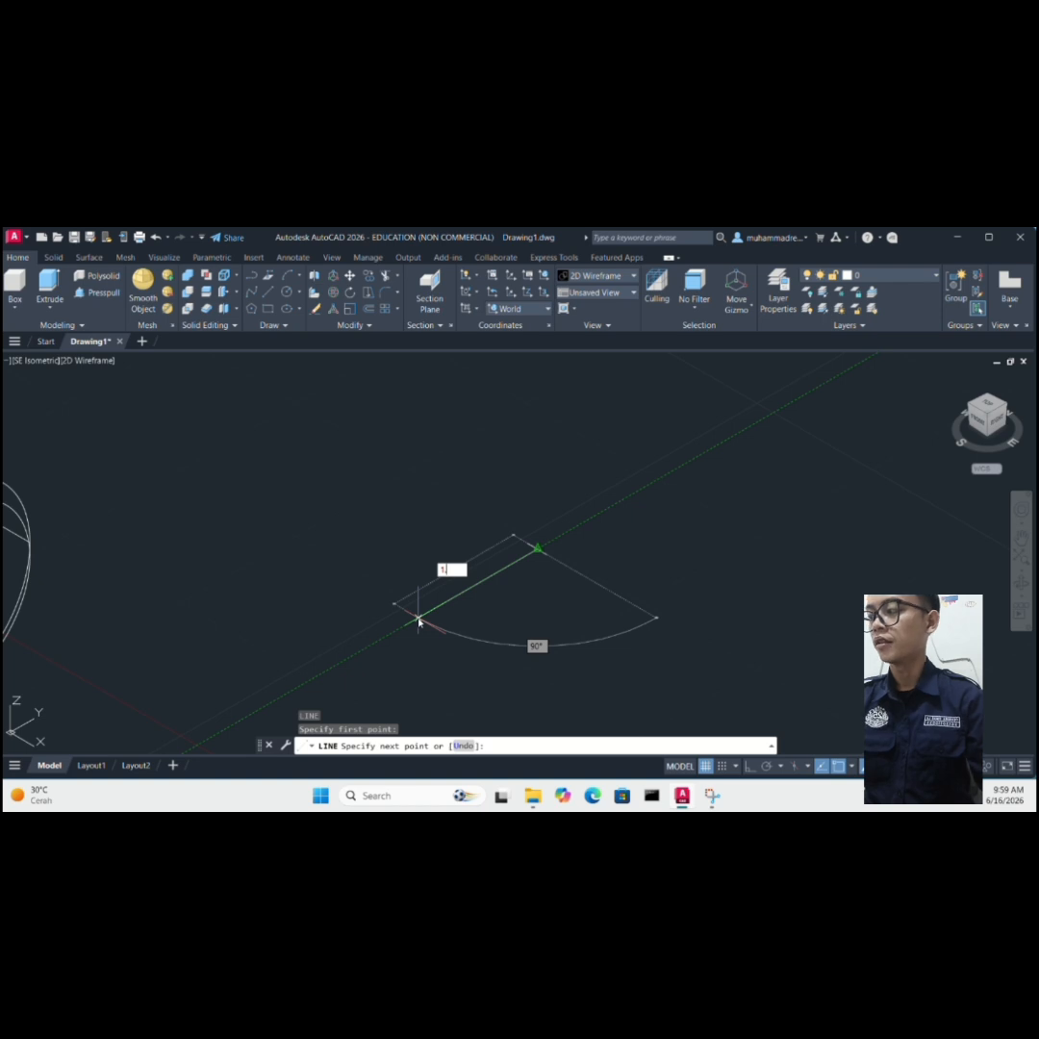
text(51)
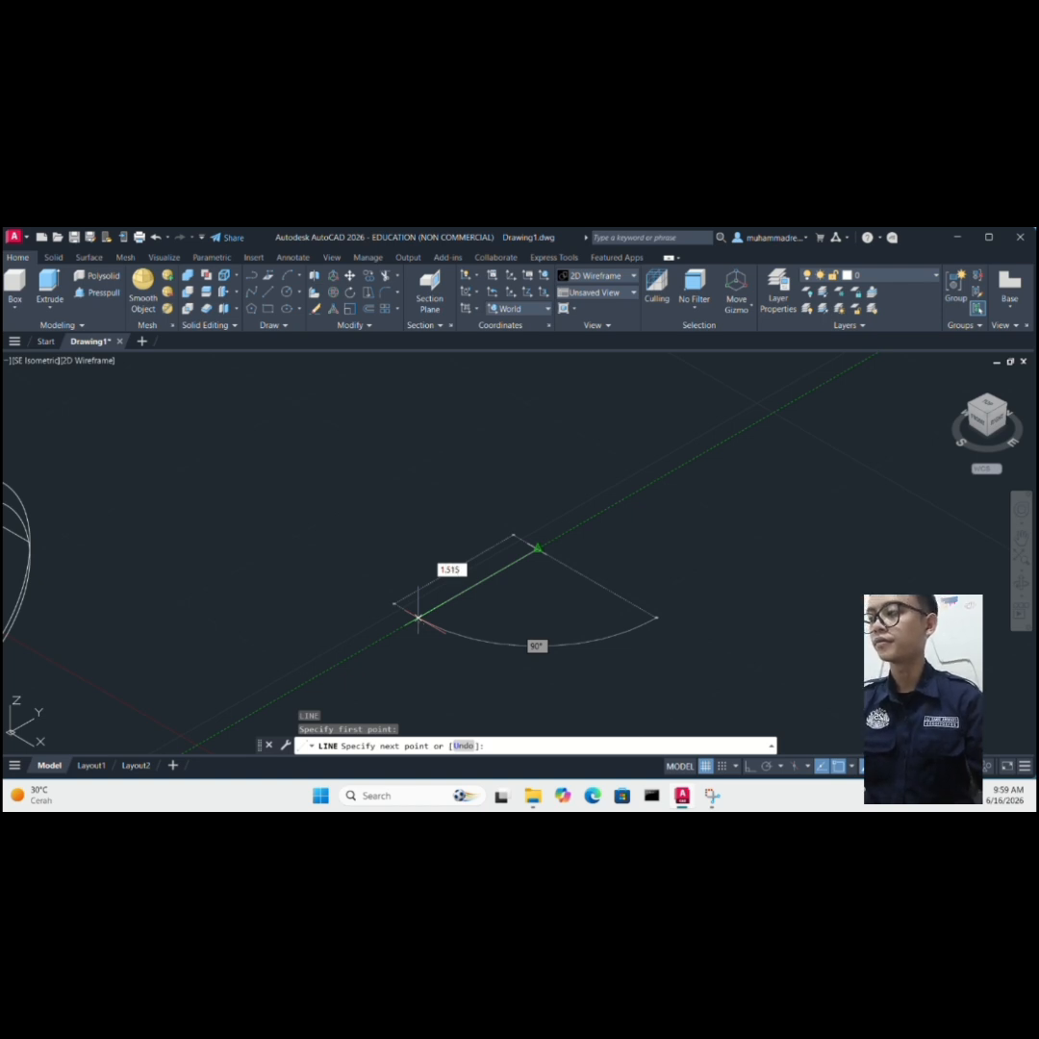
text(5)
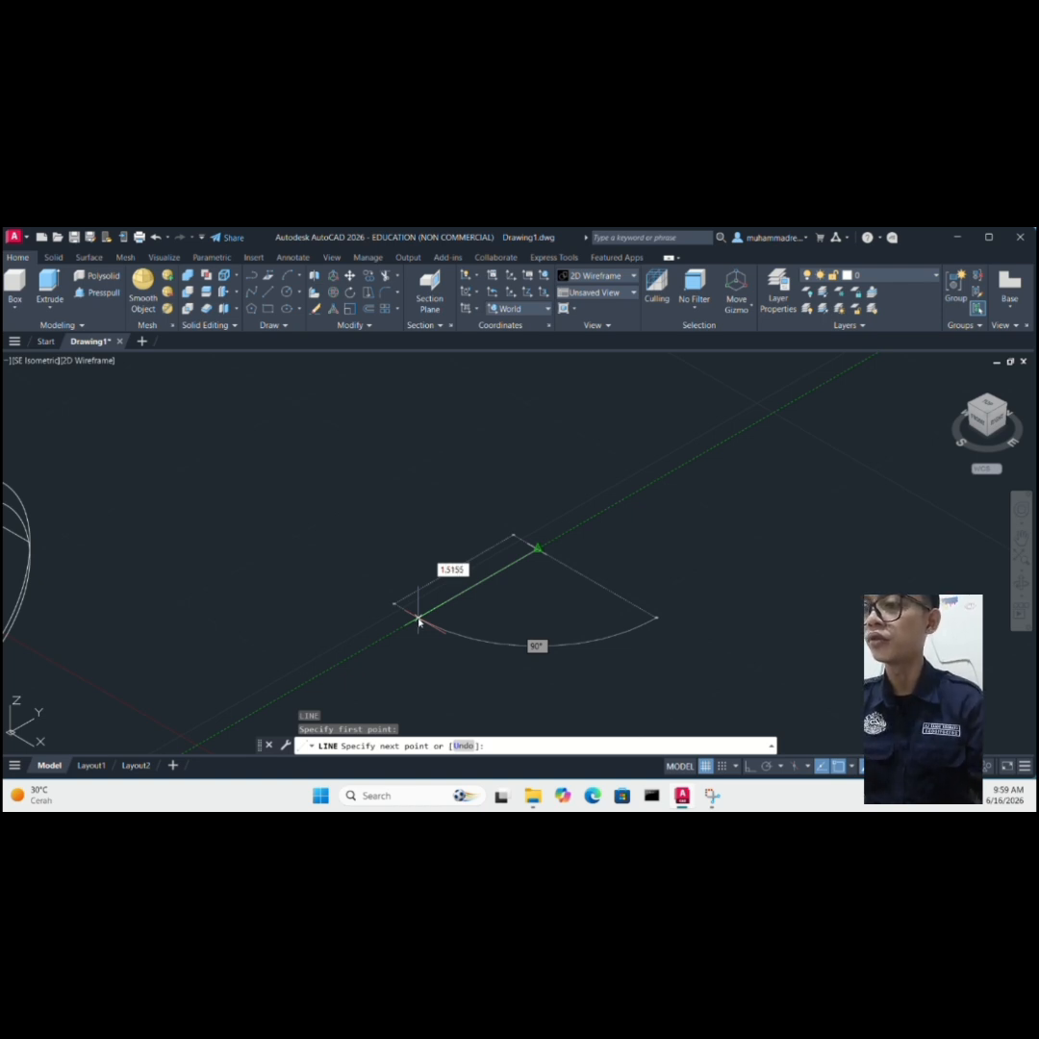
text(4)
key(Return)
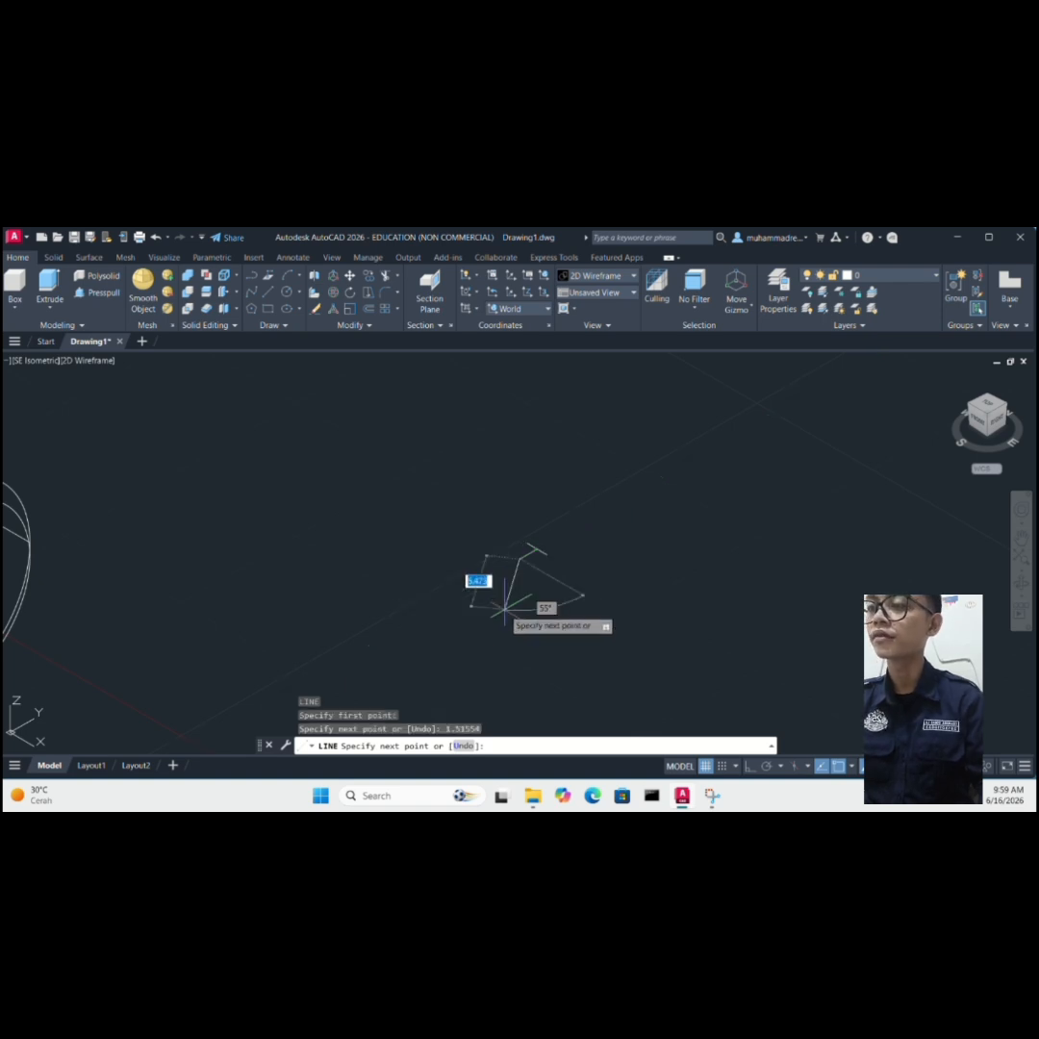
key(Escape)
- Close the triangle with two lines joining the ends of the 1.75 mm line to the free end of the perpendicular line
scroll(671, 541, up, 4)
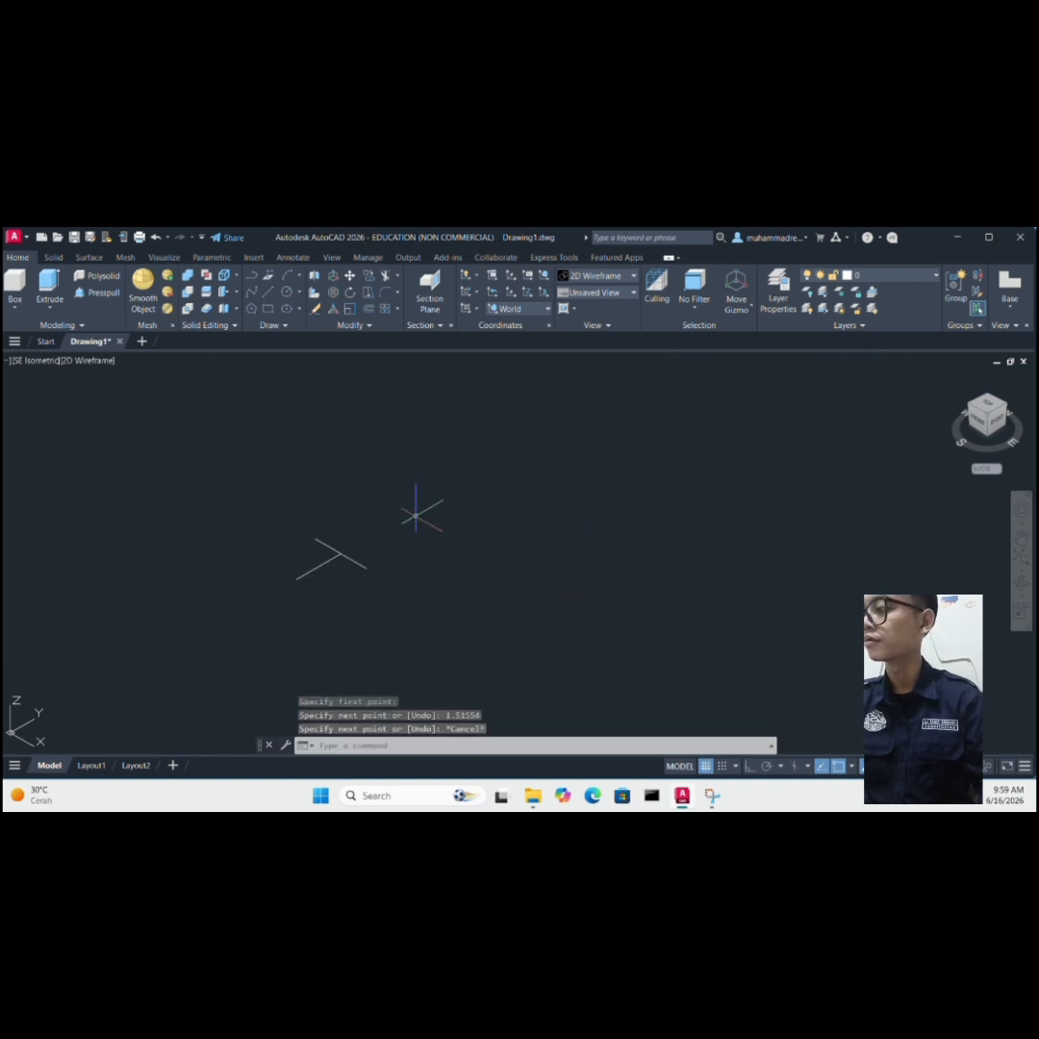
key(l)
key(space)
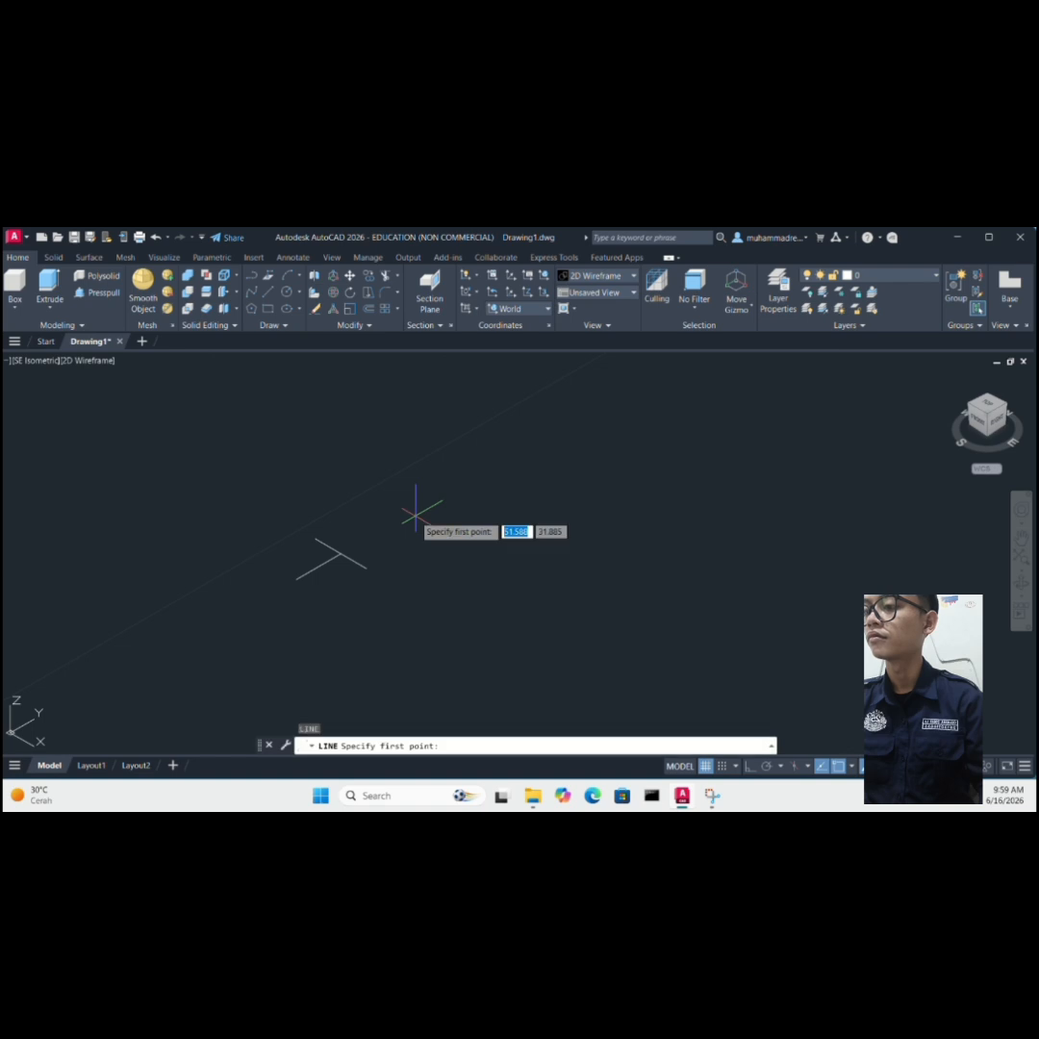
click(316, 537)
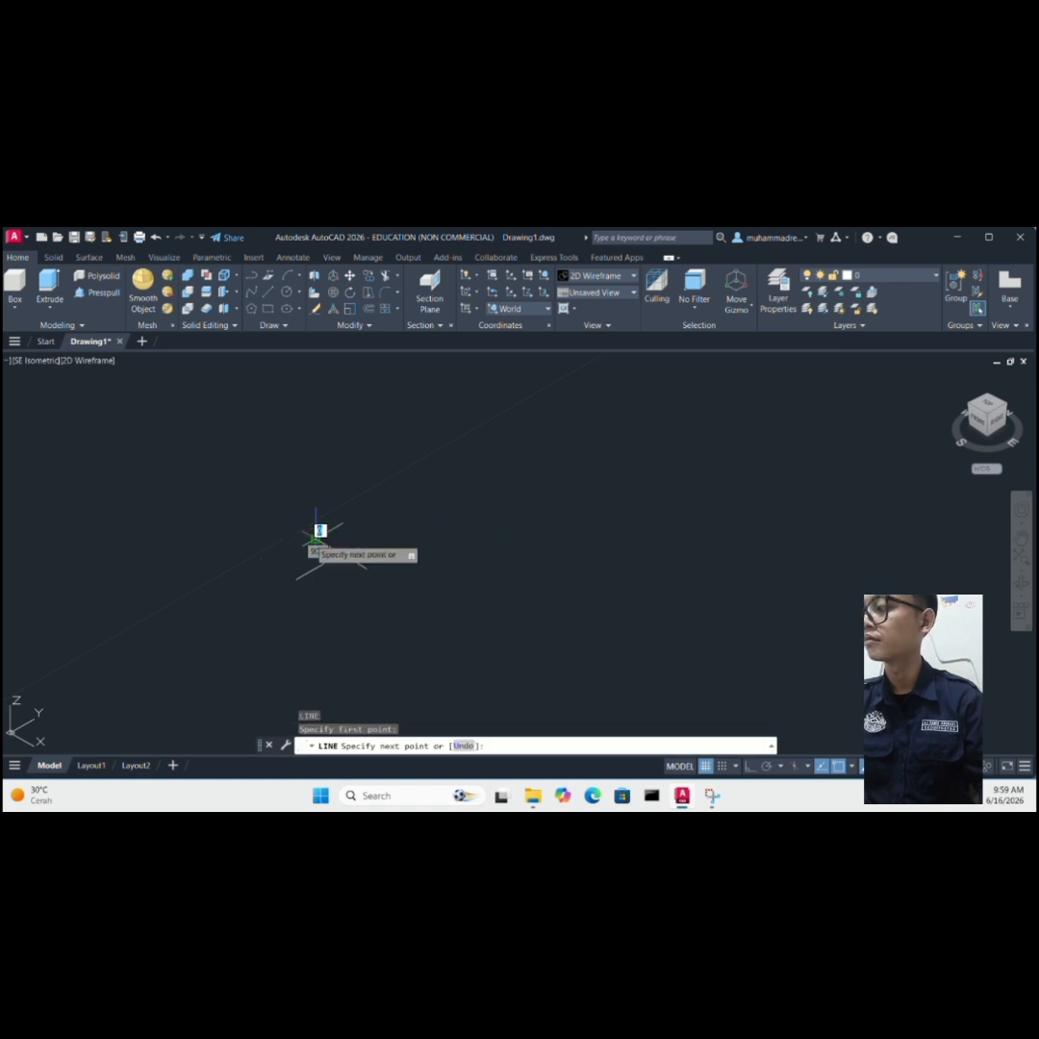
click(297, 578)
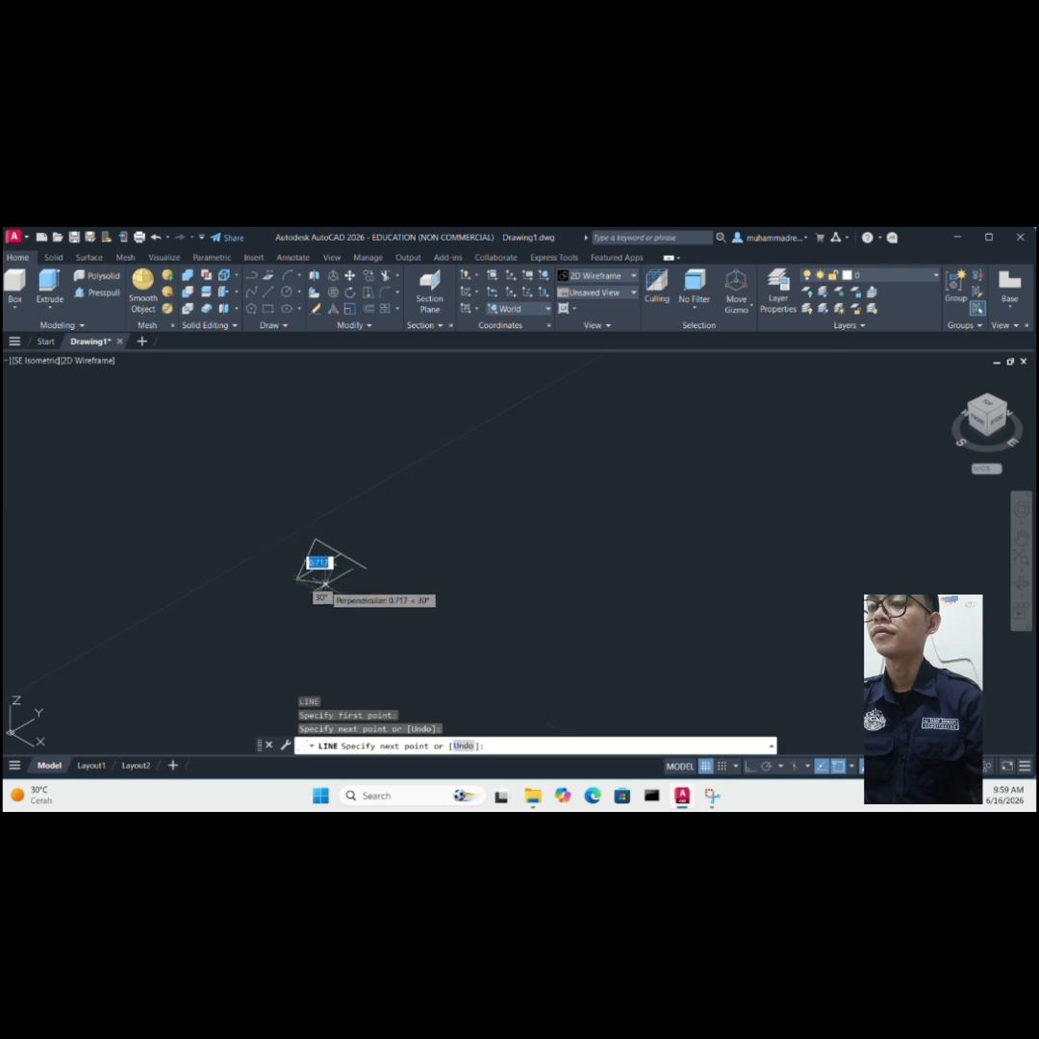
click(366, 570)
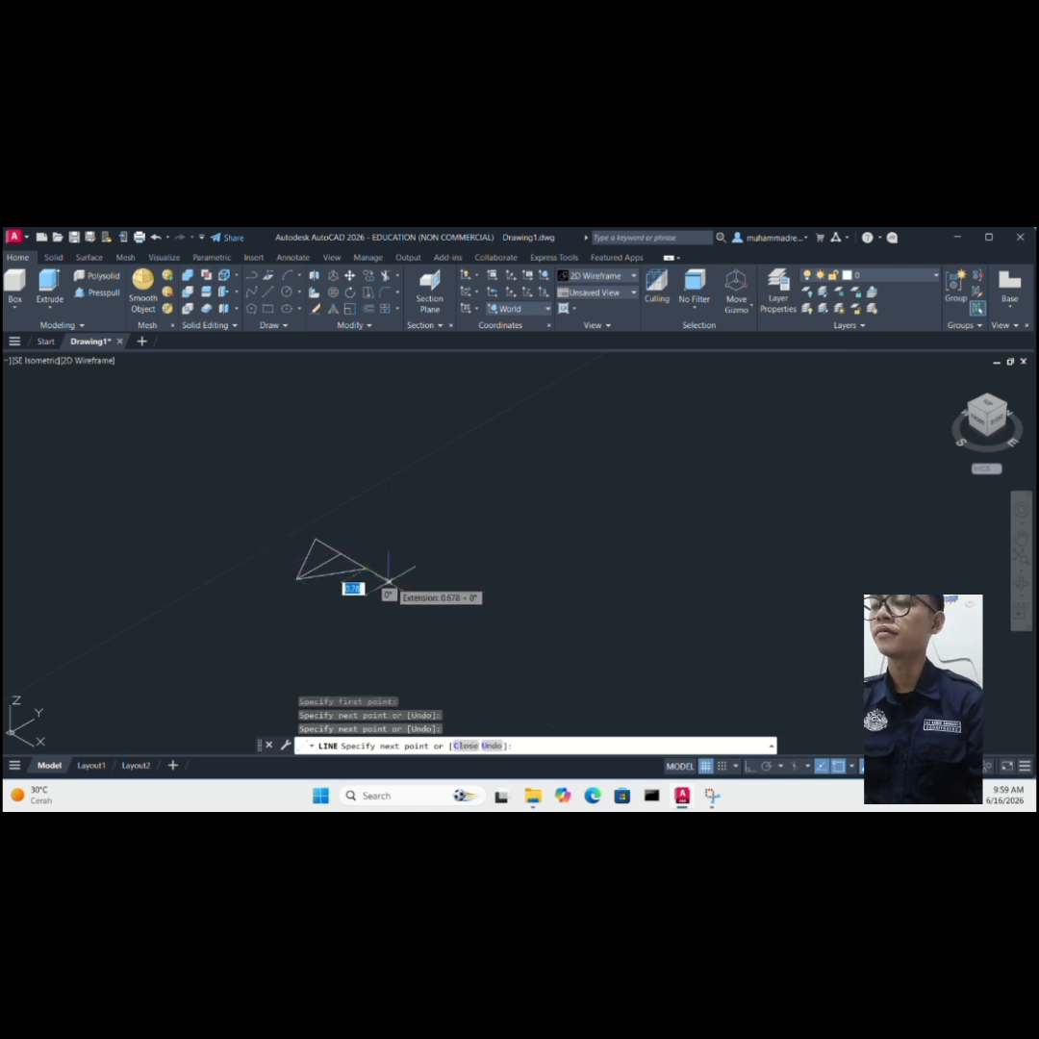
key(Escape)
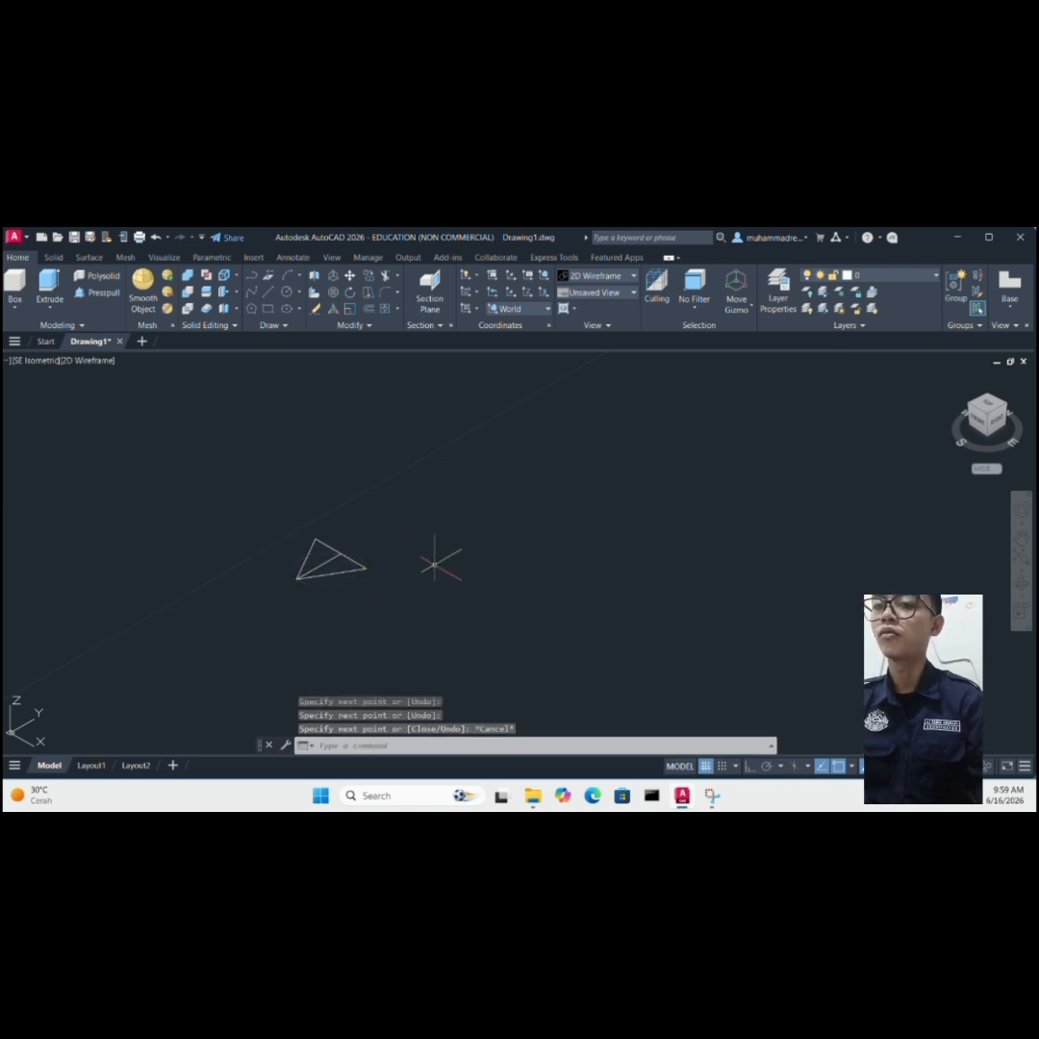
- Trim away the perpendicular construction line inside the triangle
click(385, 277)
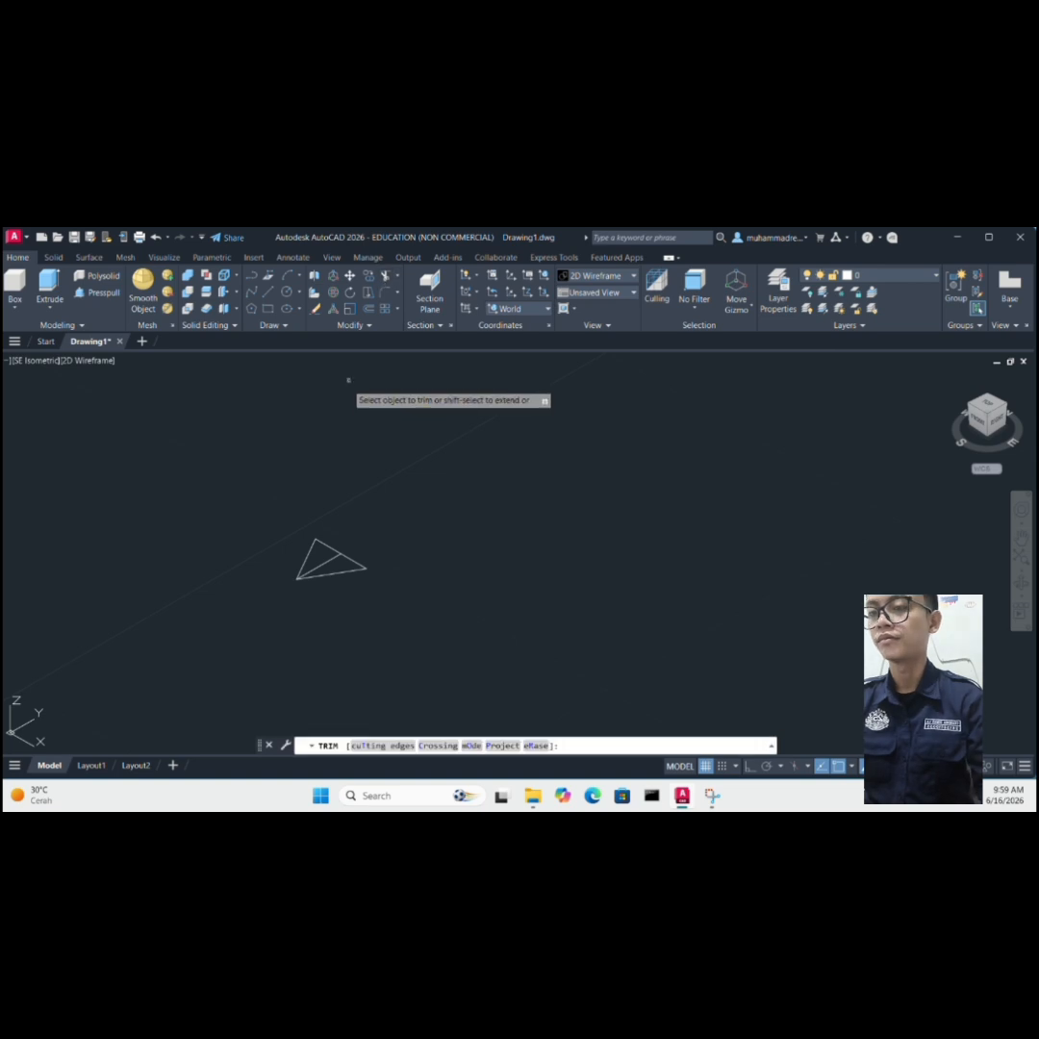
click(330, 557)
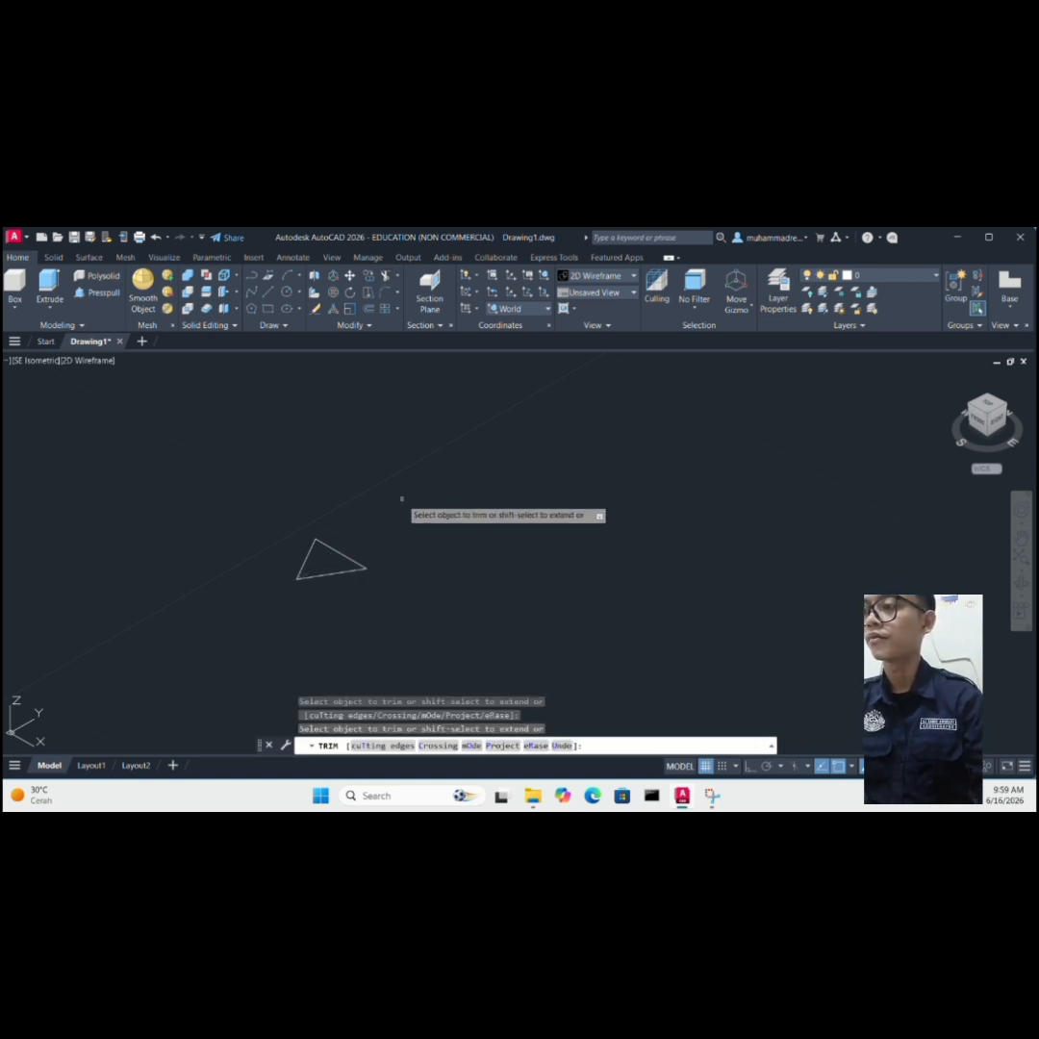
key(Escape)
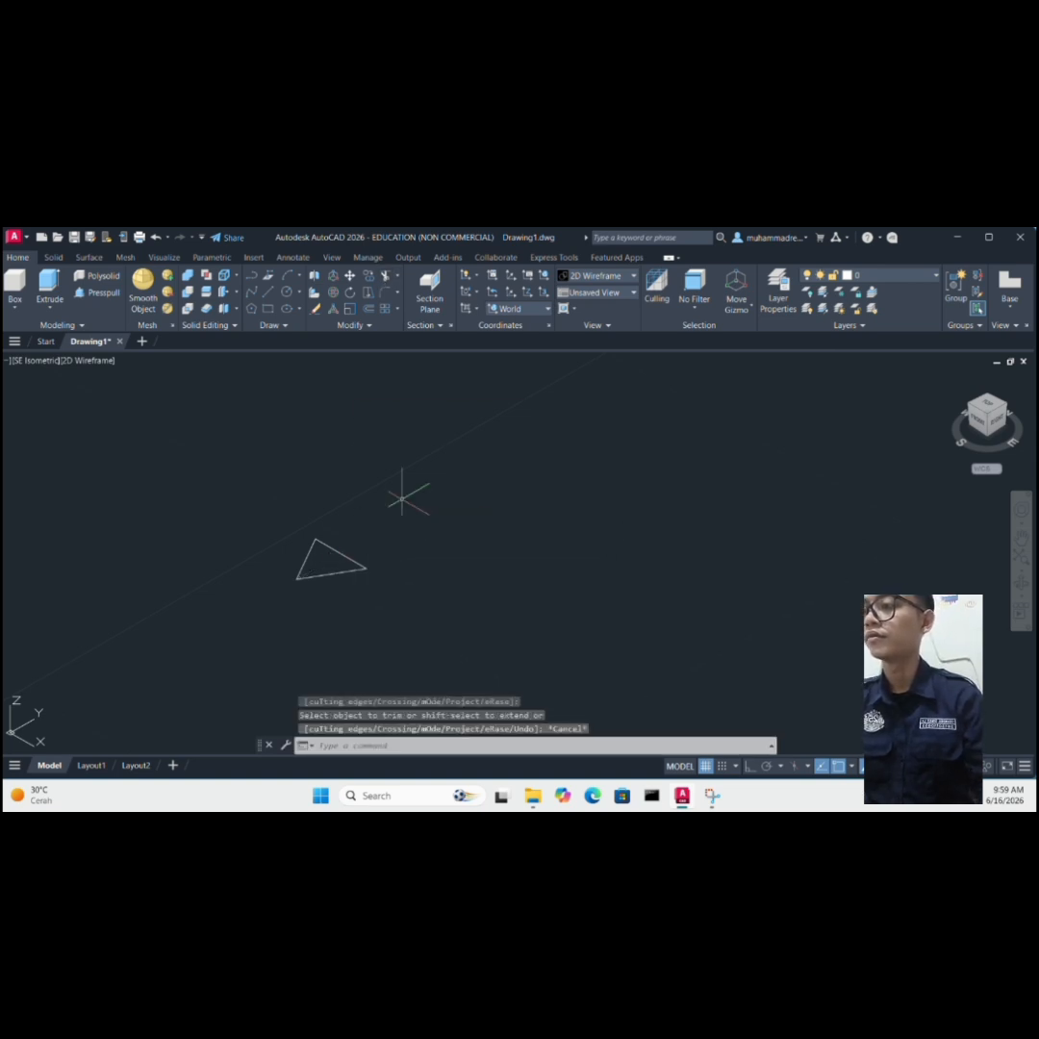
- Fillet the triangle's corner opposite the 1.75 mm base with a radius of 0.28868
scroll(491, 506, down, 4)
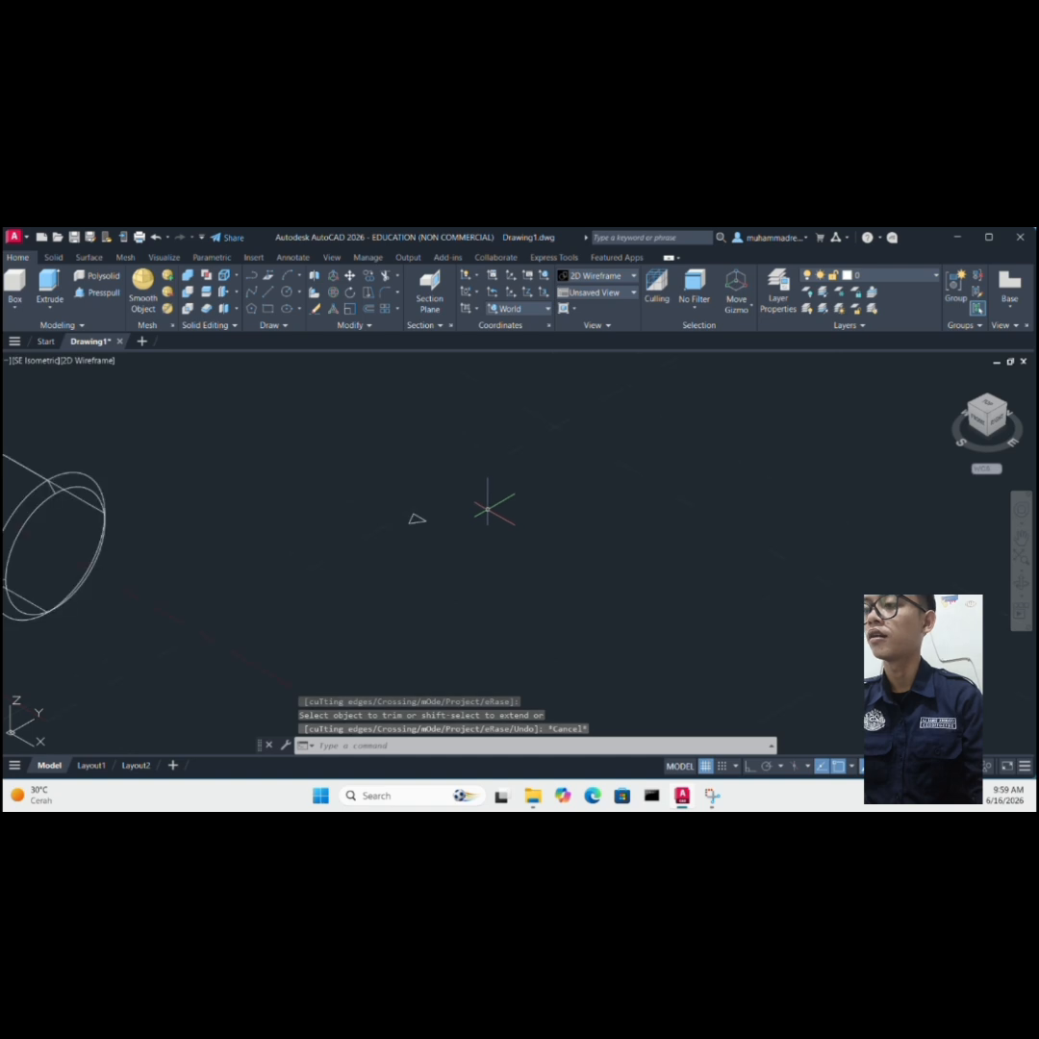
scroll(452, 515, up, 2)
text(f)
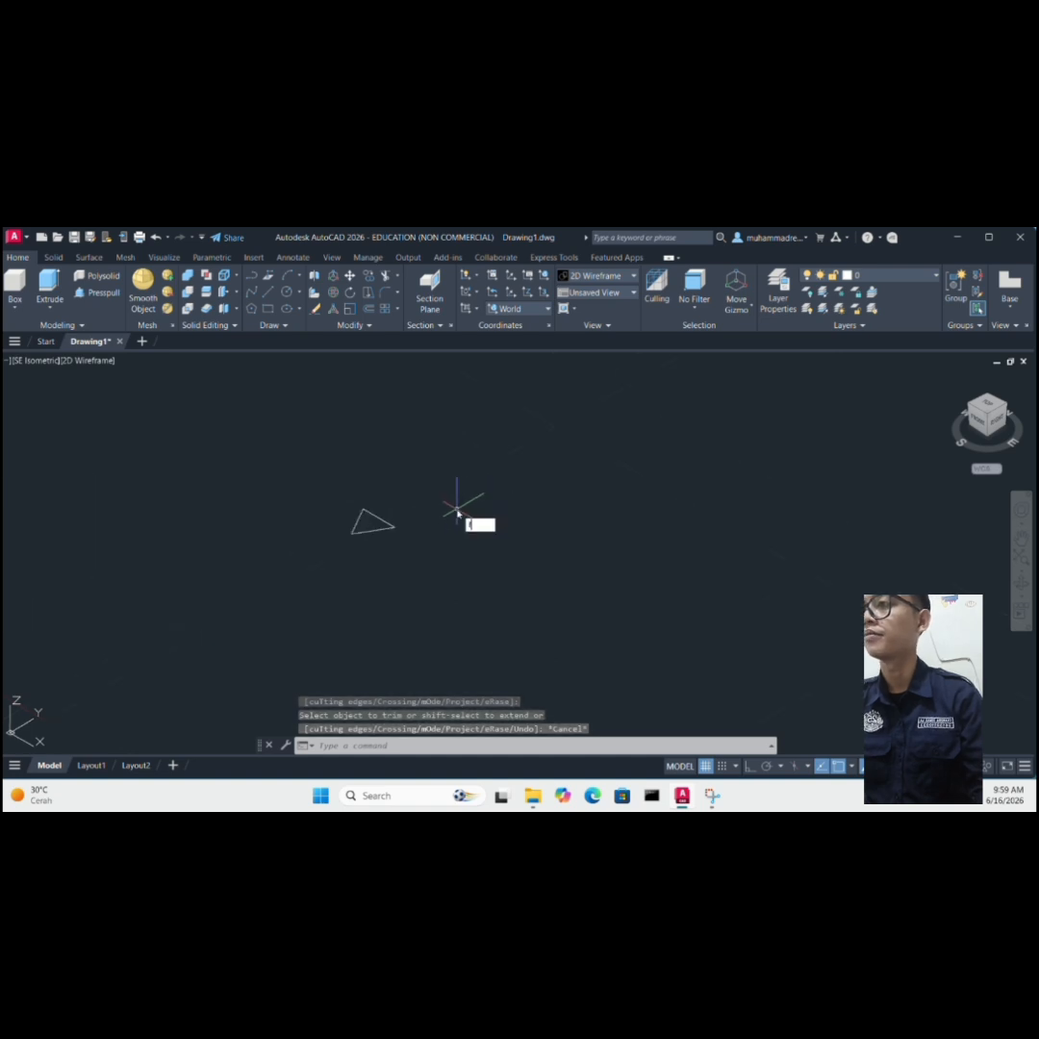
key(Return)
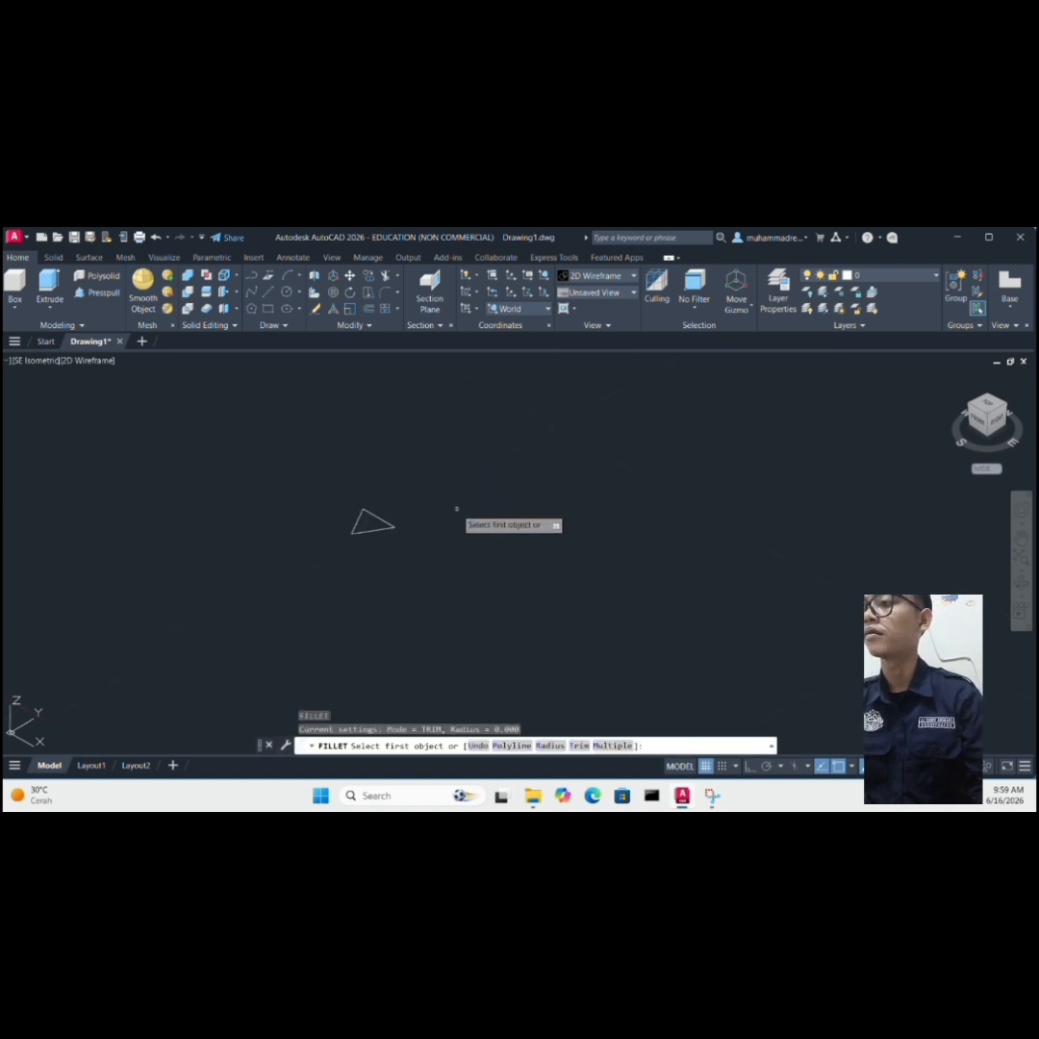
text(r)
key(Return)
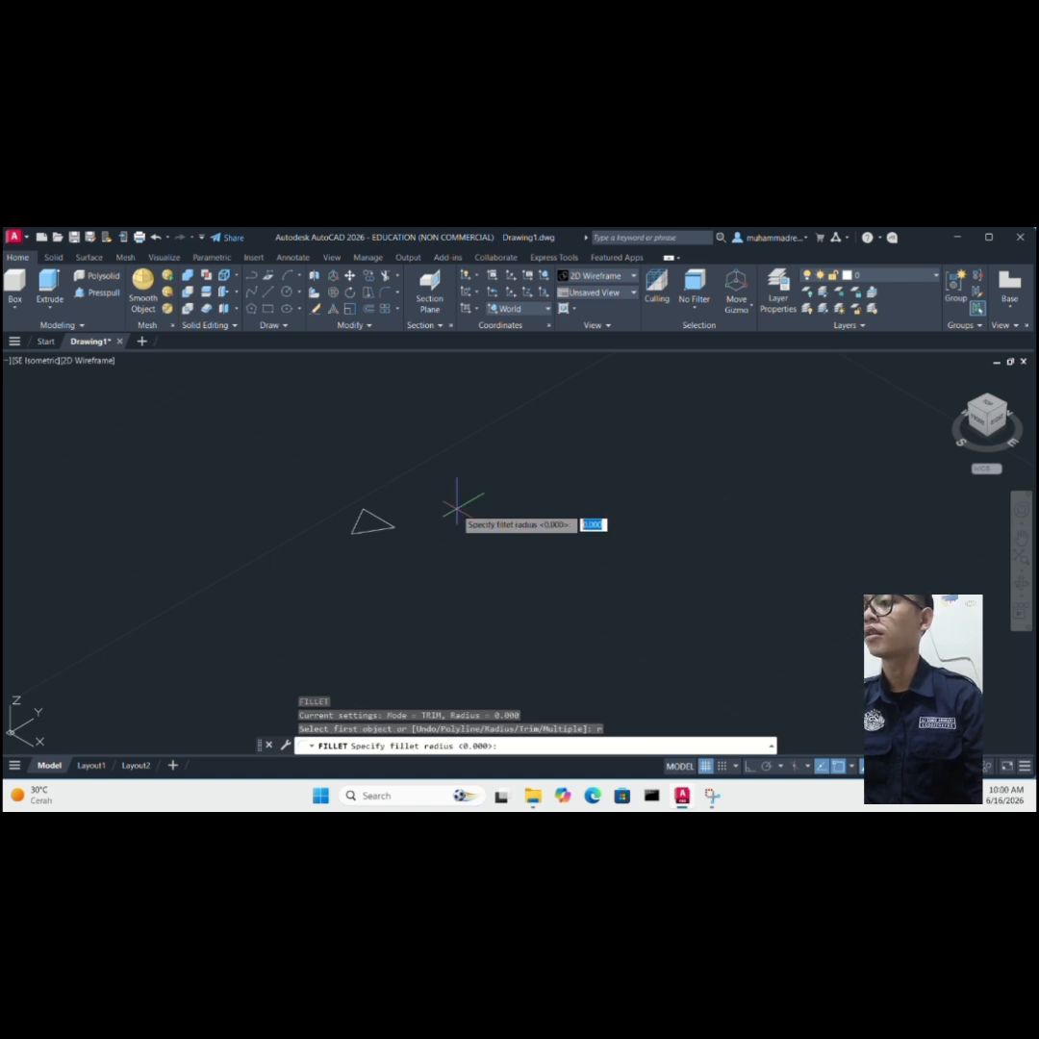
text(0.)
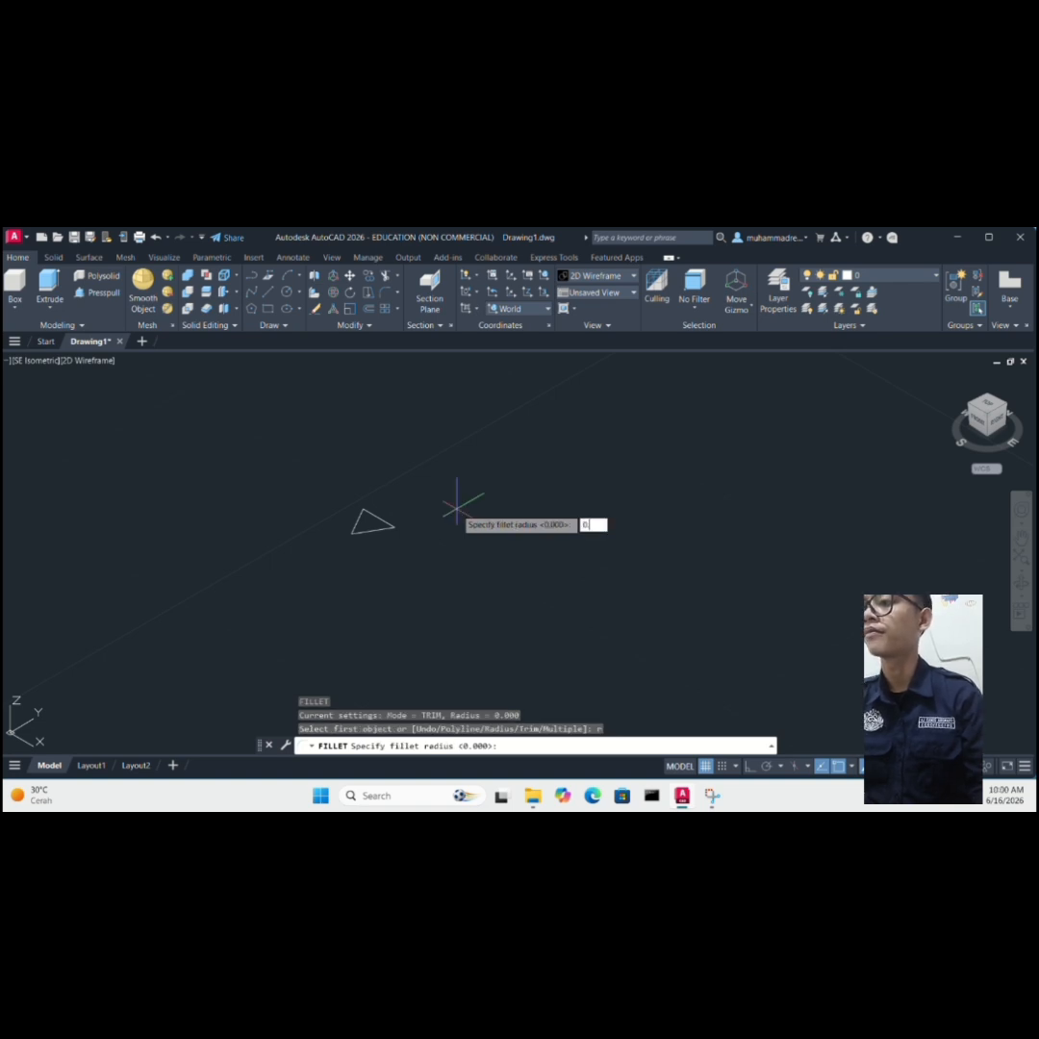
text(2)
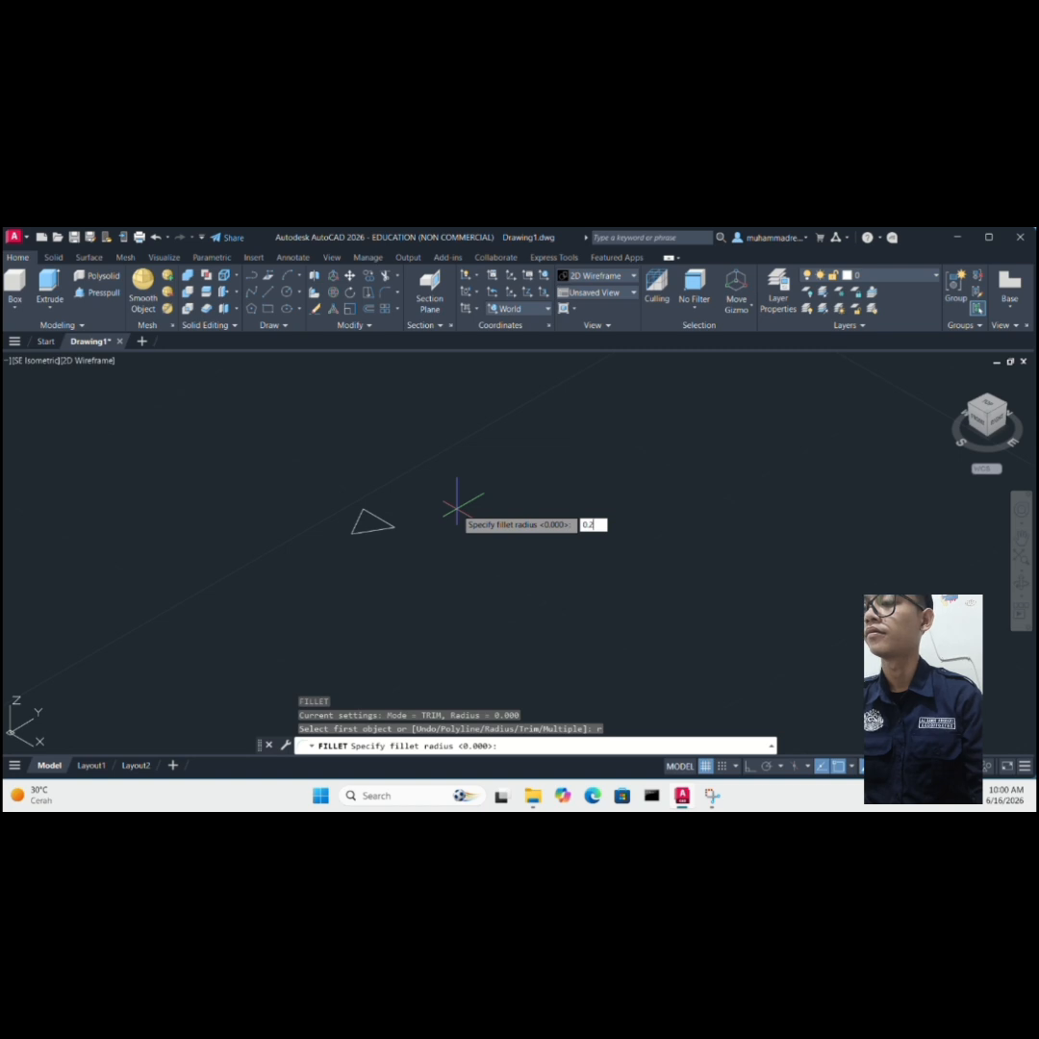
text(88)
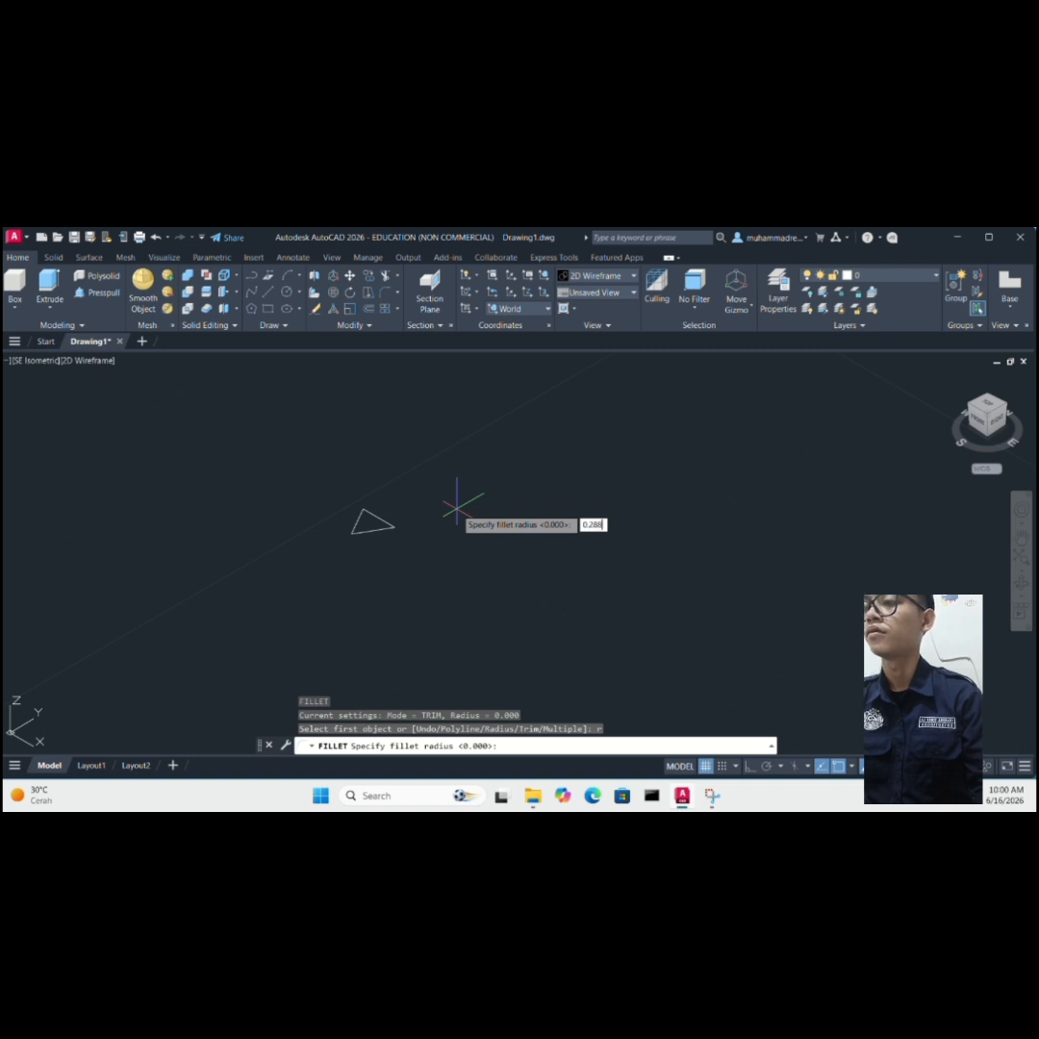
text(68)
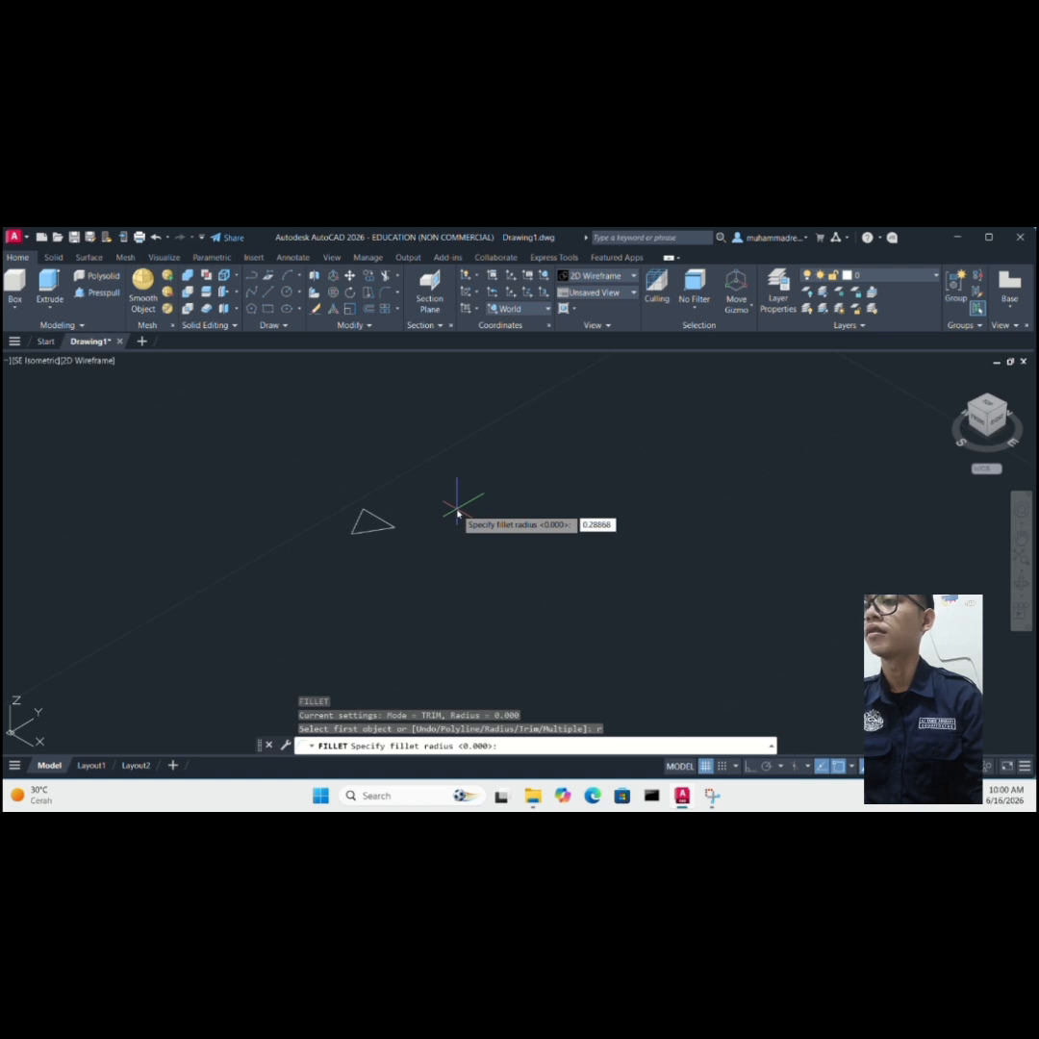
key(Return)
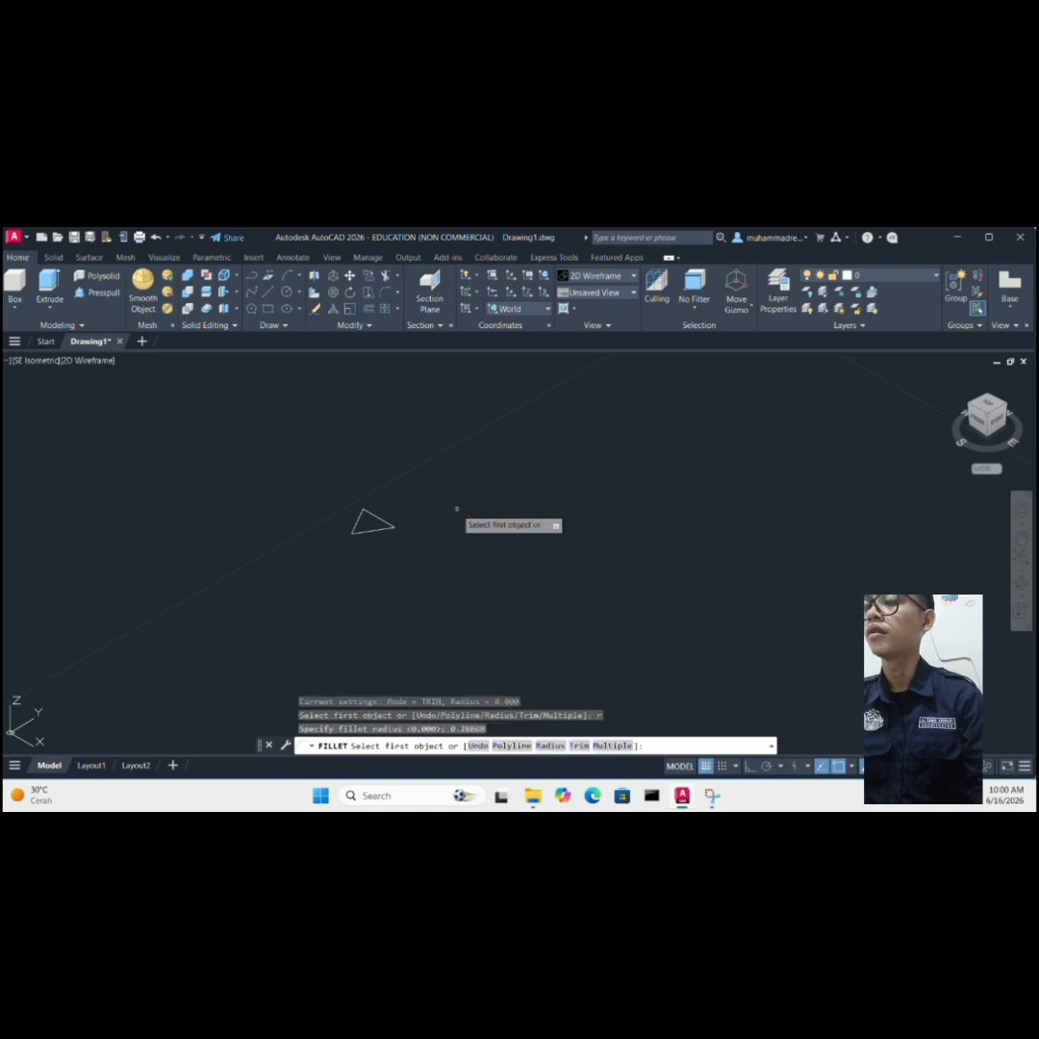
click(358, 529)
key(Escape)
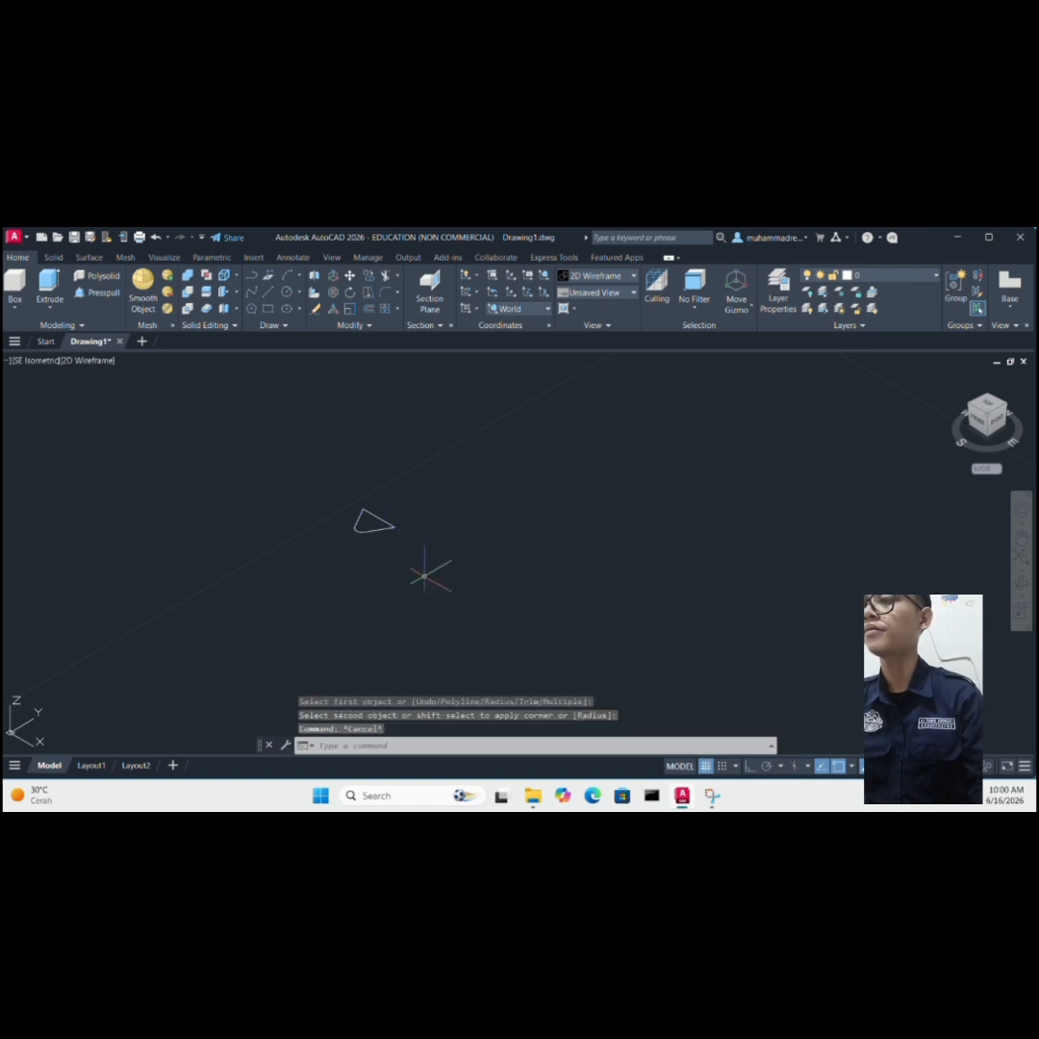
- Join the triangle's three lines and the fillet arc into a single closed polyline
mouse_move(412, 445)
mouse_down()
mouse_move(301, 515)
mouse_move(412, 577)
mouse_move(464, 503)
mouse_up()
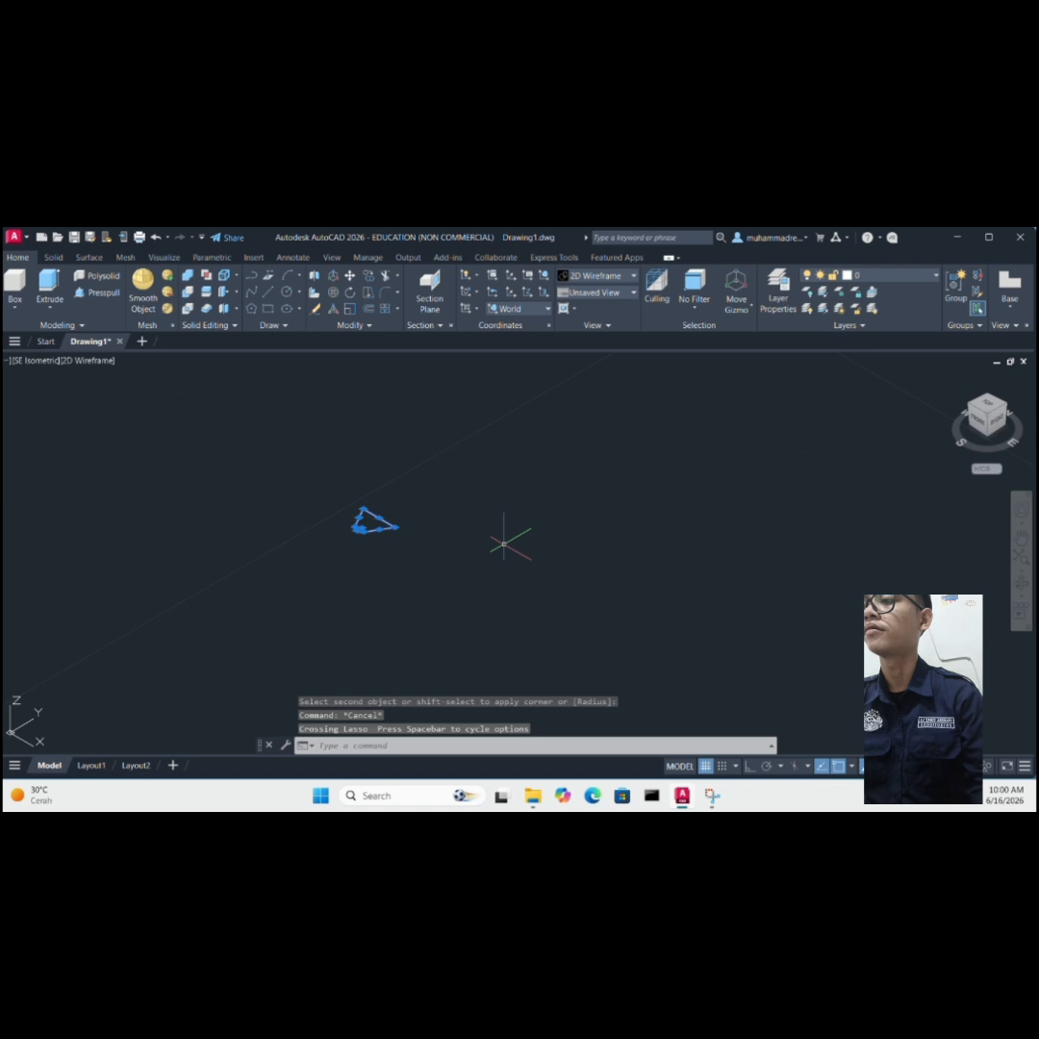
text(j)
key(Return)
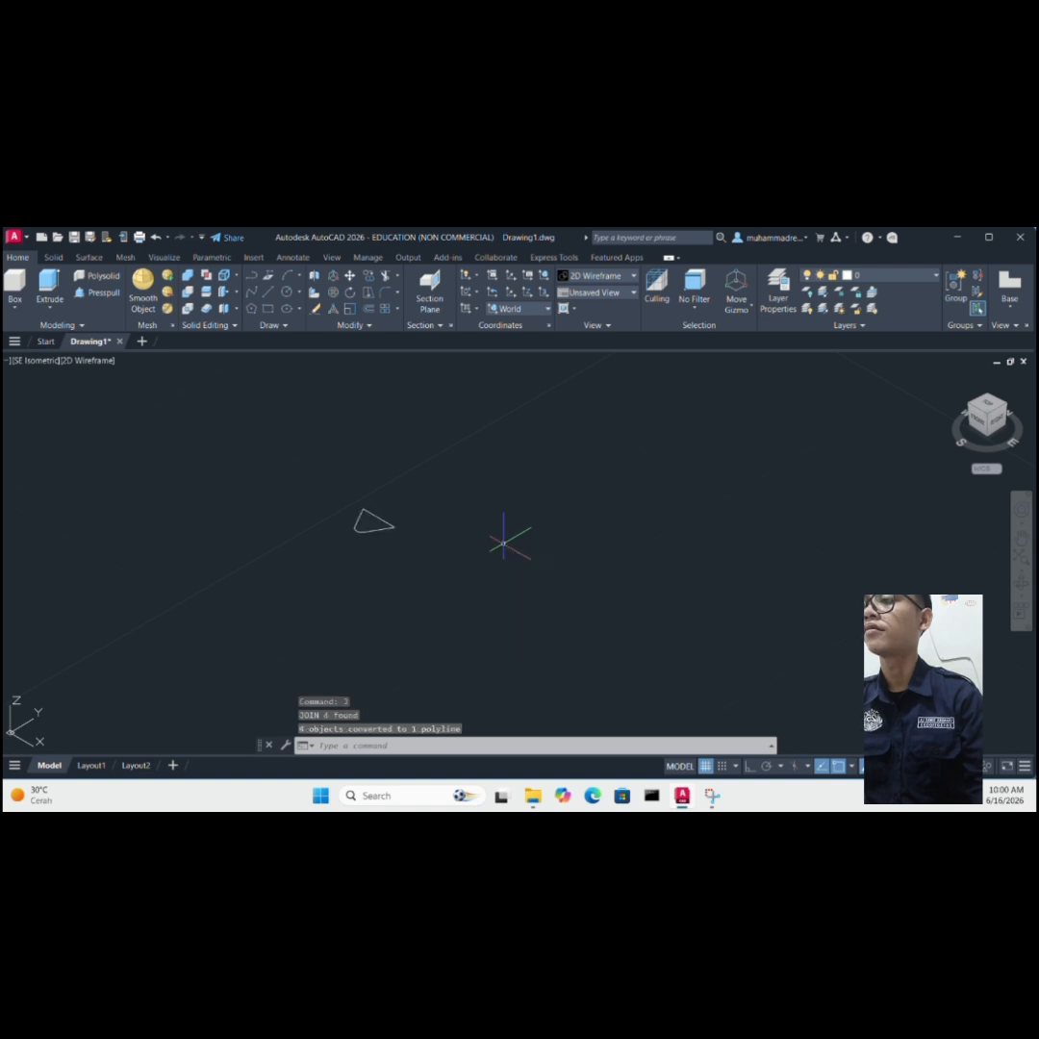
- Switch the user coordinate system to the Right orientation so Z runs along the cylinder's axis
scroll(503, 543, down, 6)
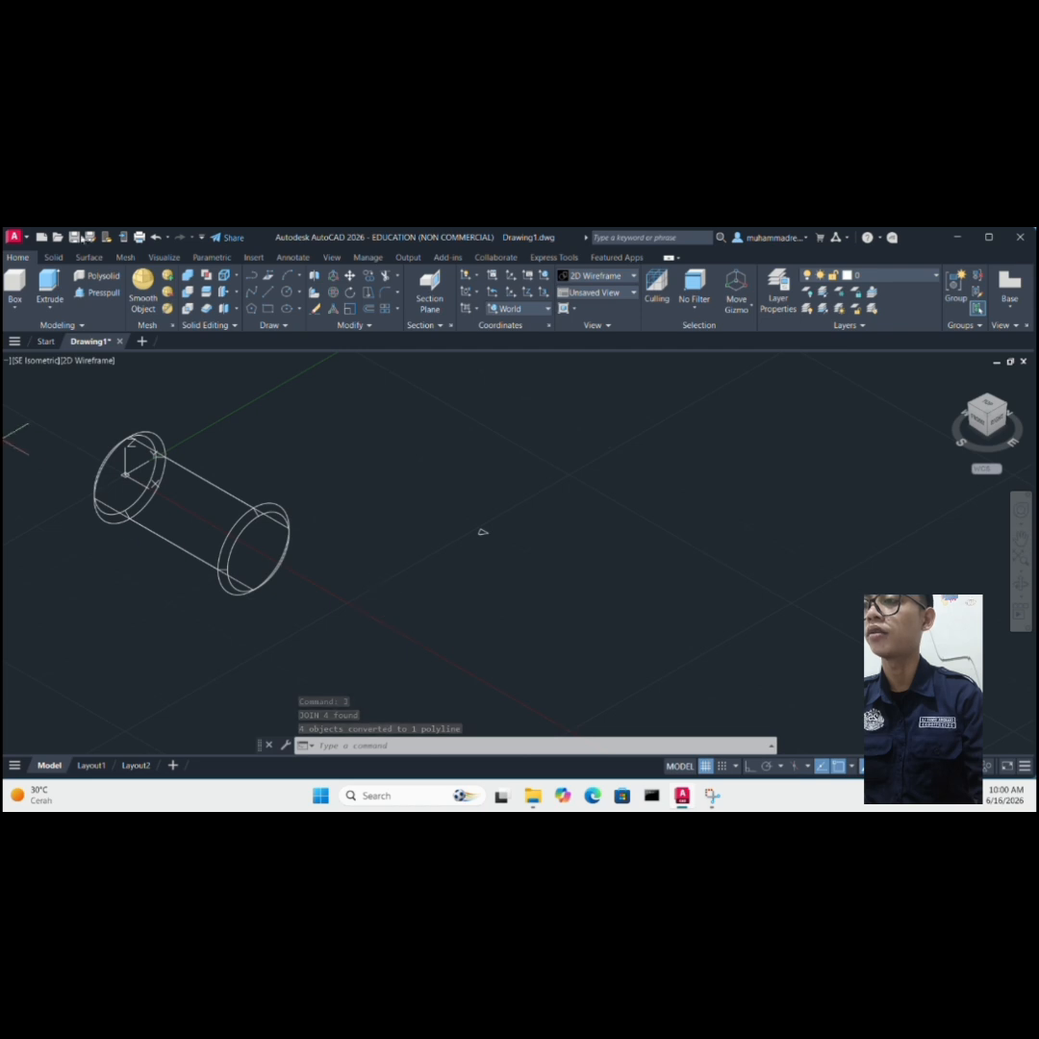
click(523, 309)
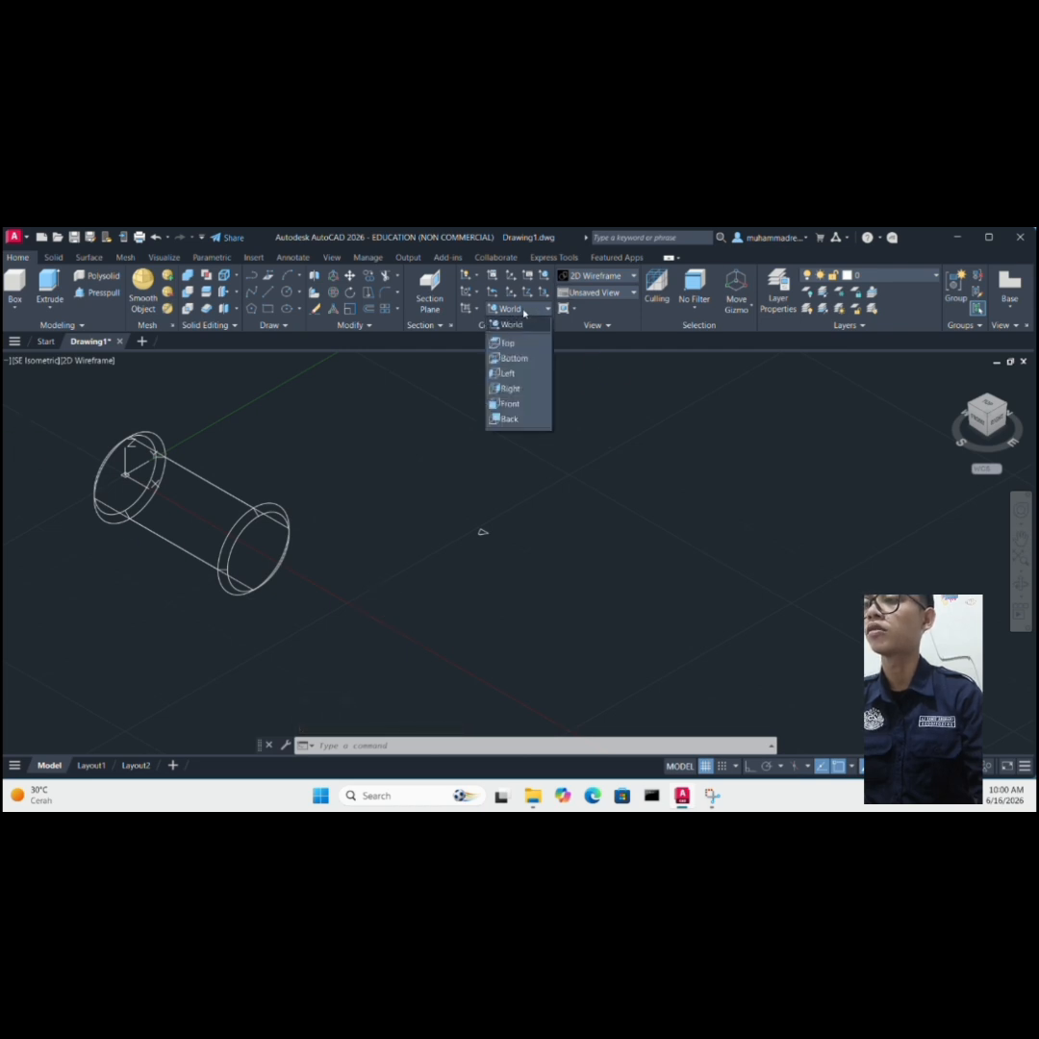
click(516, 389)
scroll(441, 514, down, 4)
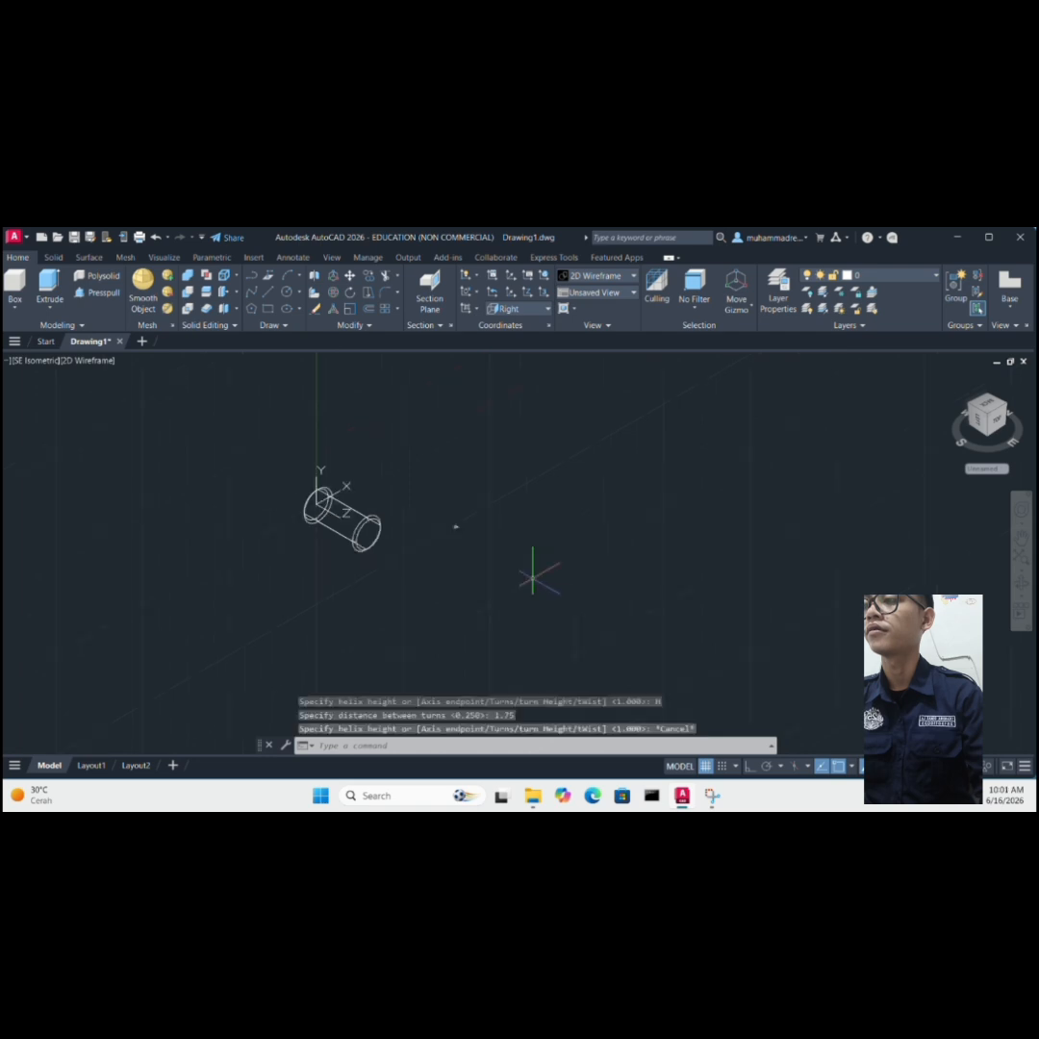
- Start a helix with its base centre at 0,0,30, a base radius of 8 and a top radius of 8
text(hel)
key(BackSpace)
key(BackSpace)
key(BackSpace)
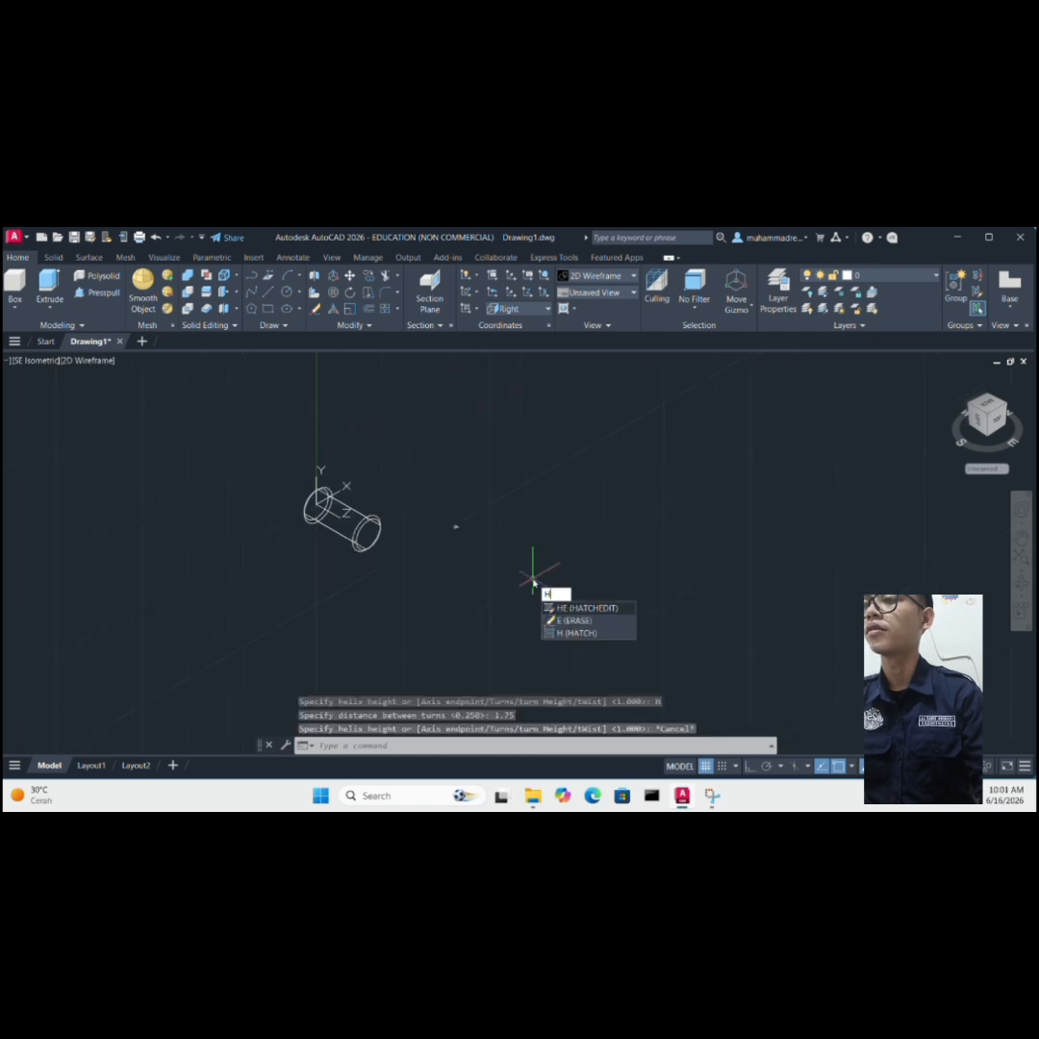
text(hel)
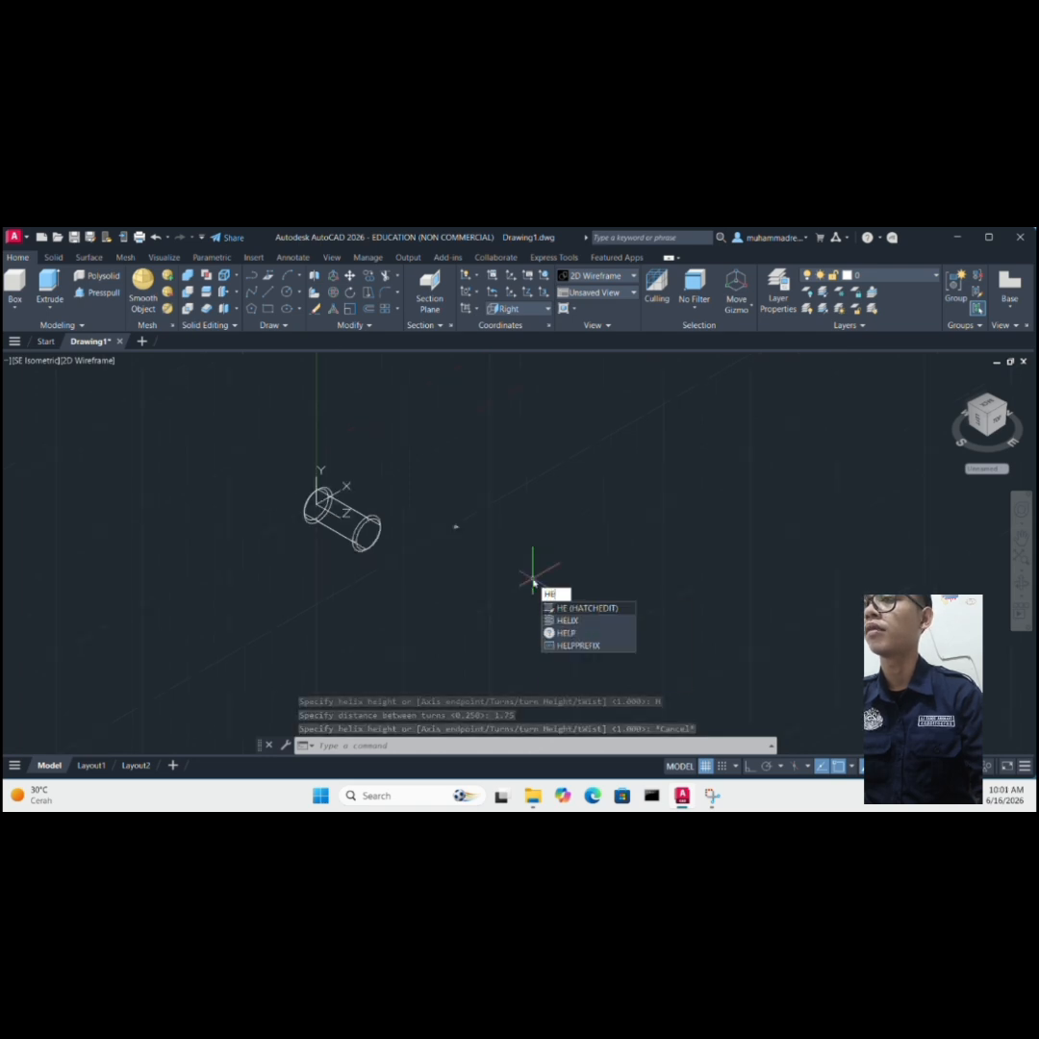
key(Return)
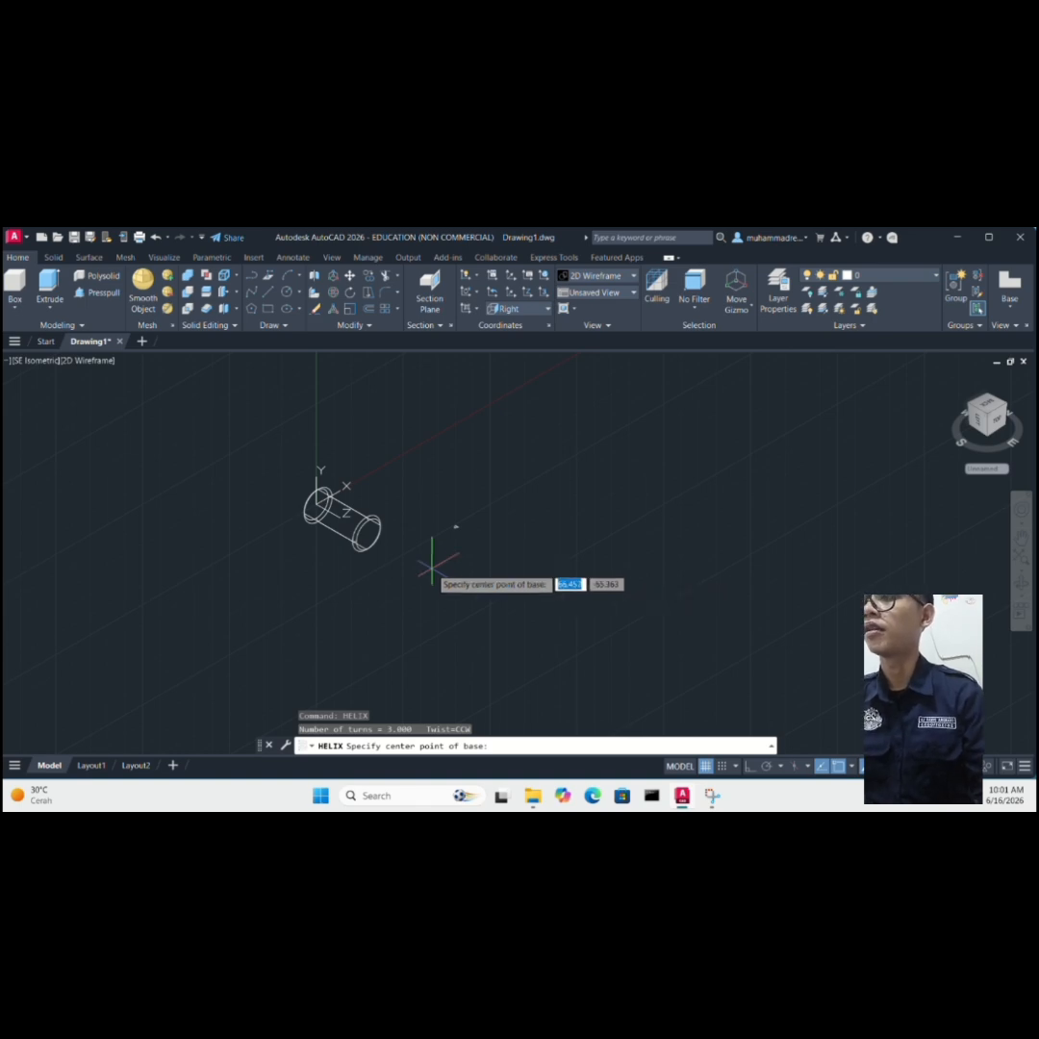
text(0,0,)
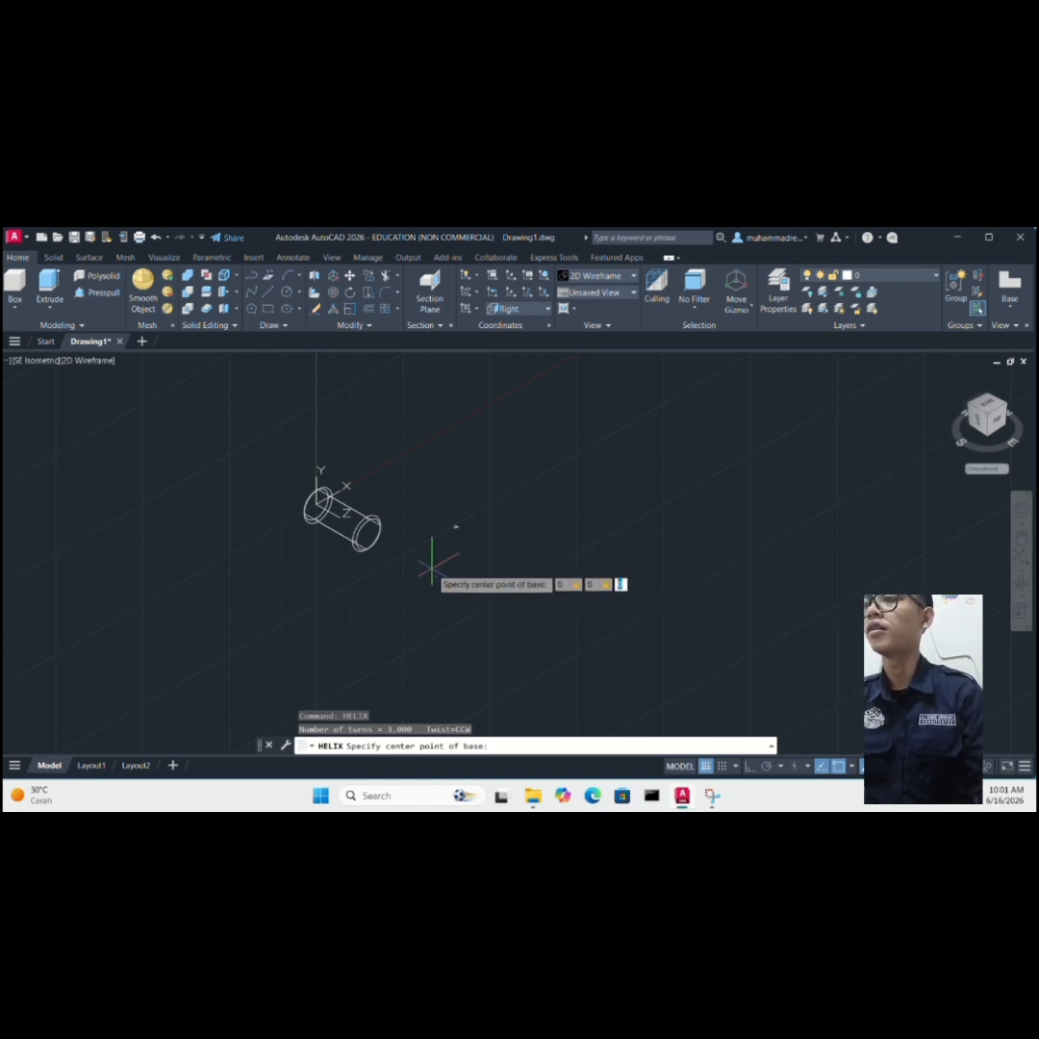
text(30)
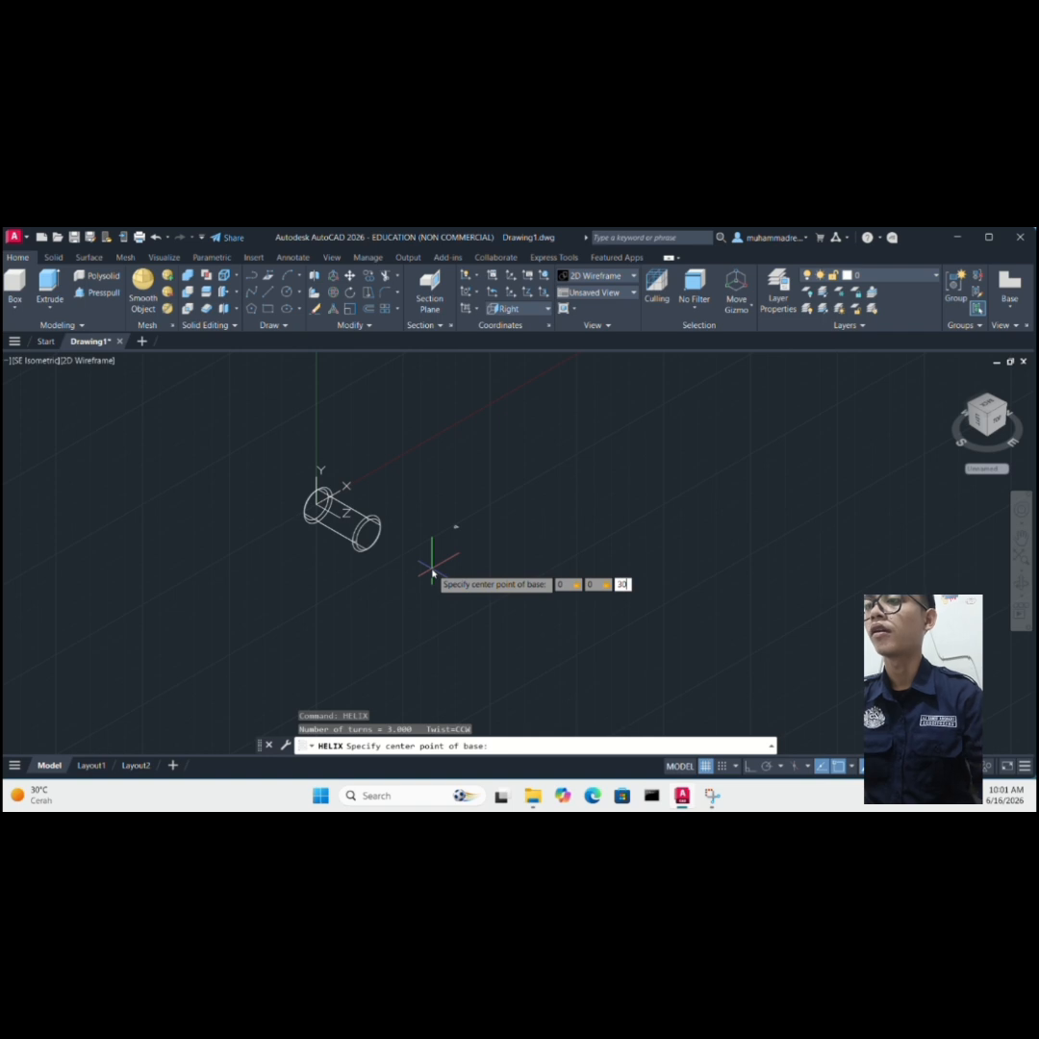
key(Return)
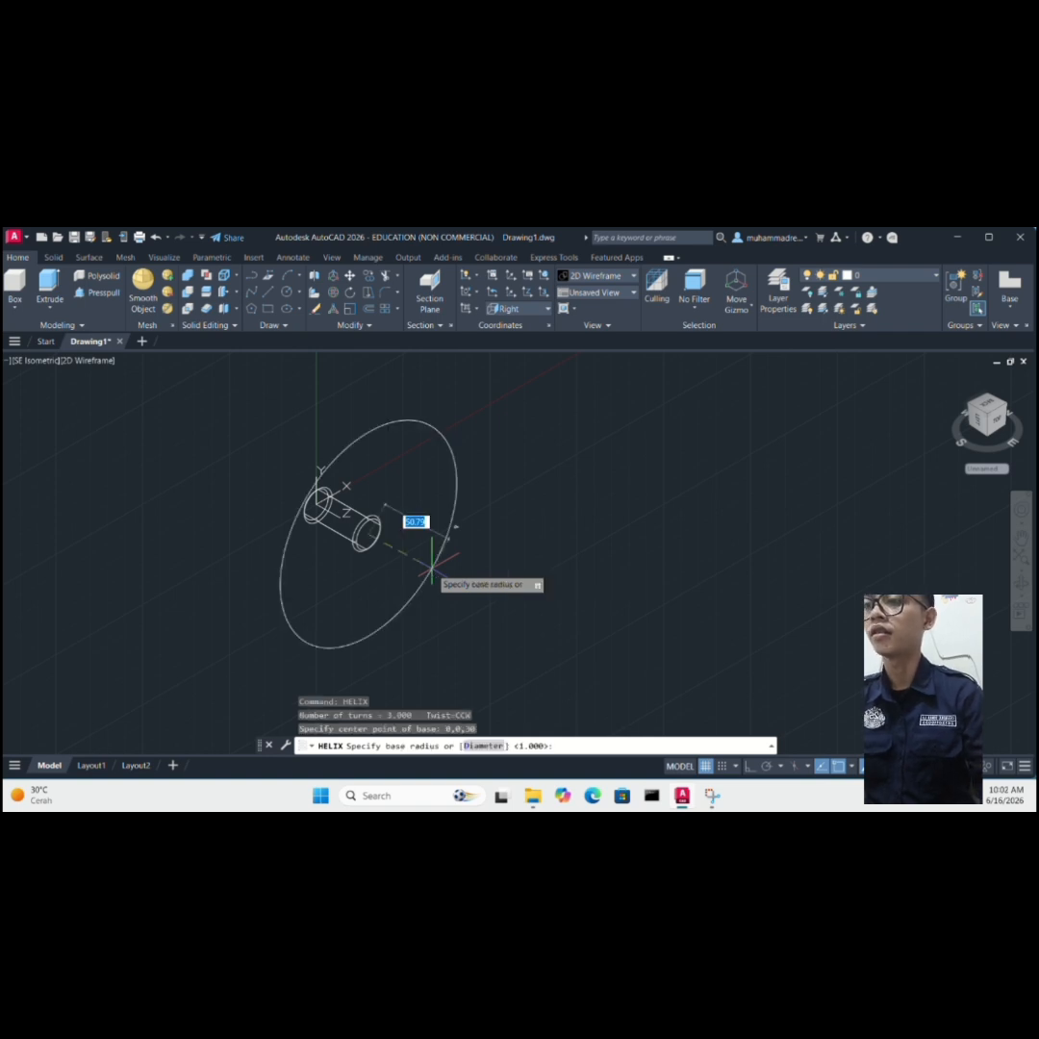
text(8)
key(Return)
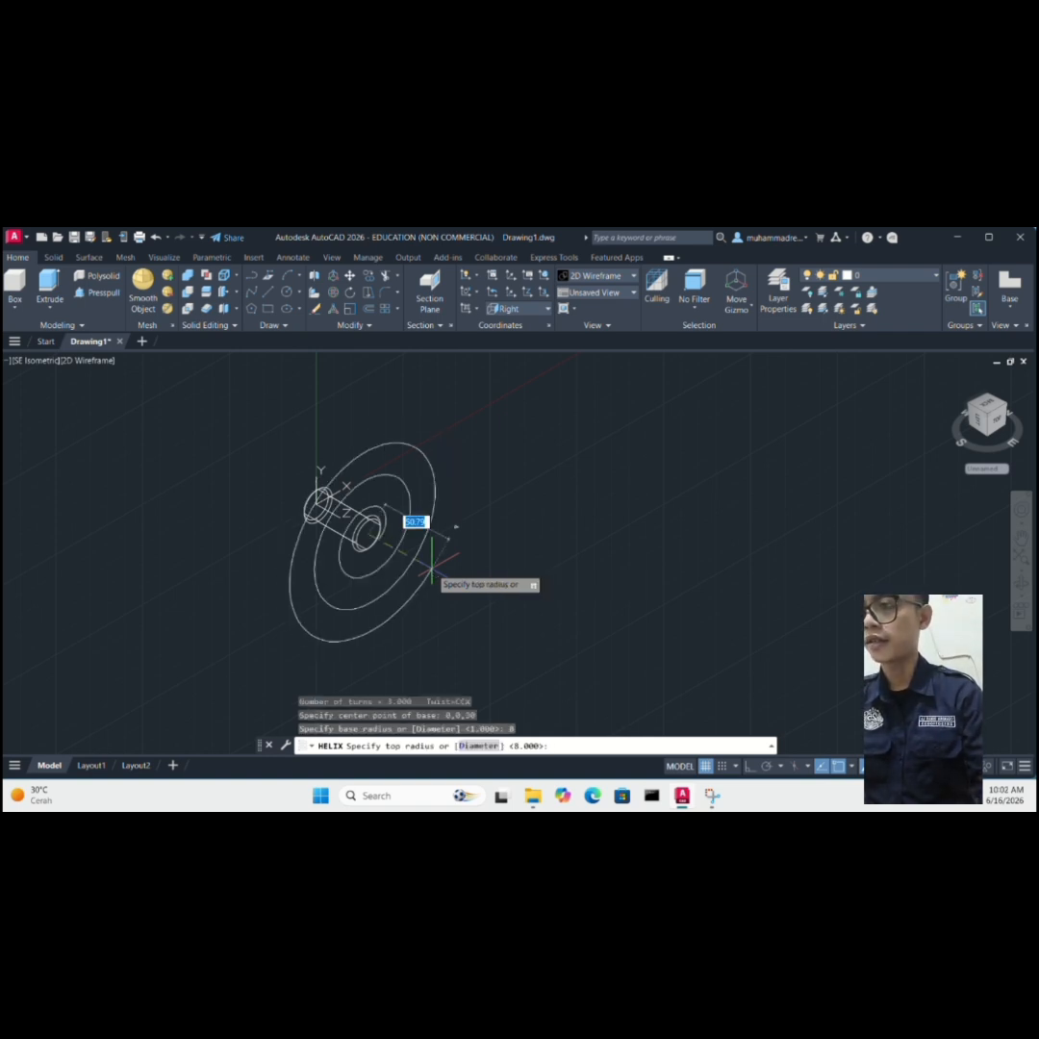
text(8)
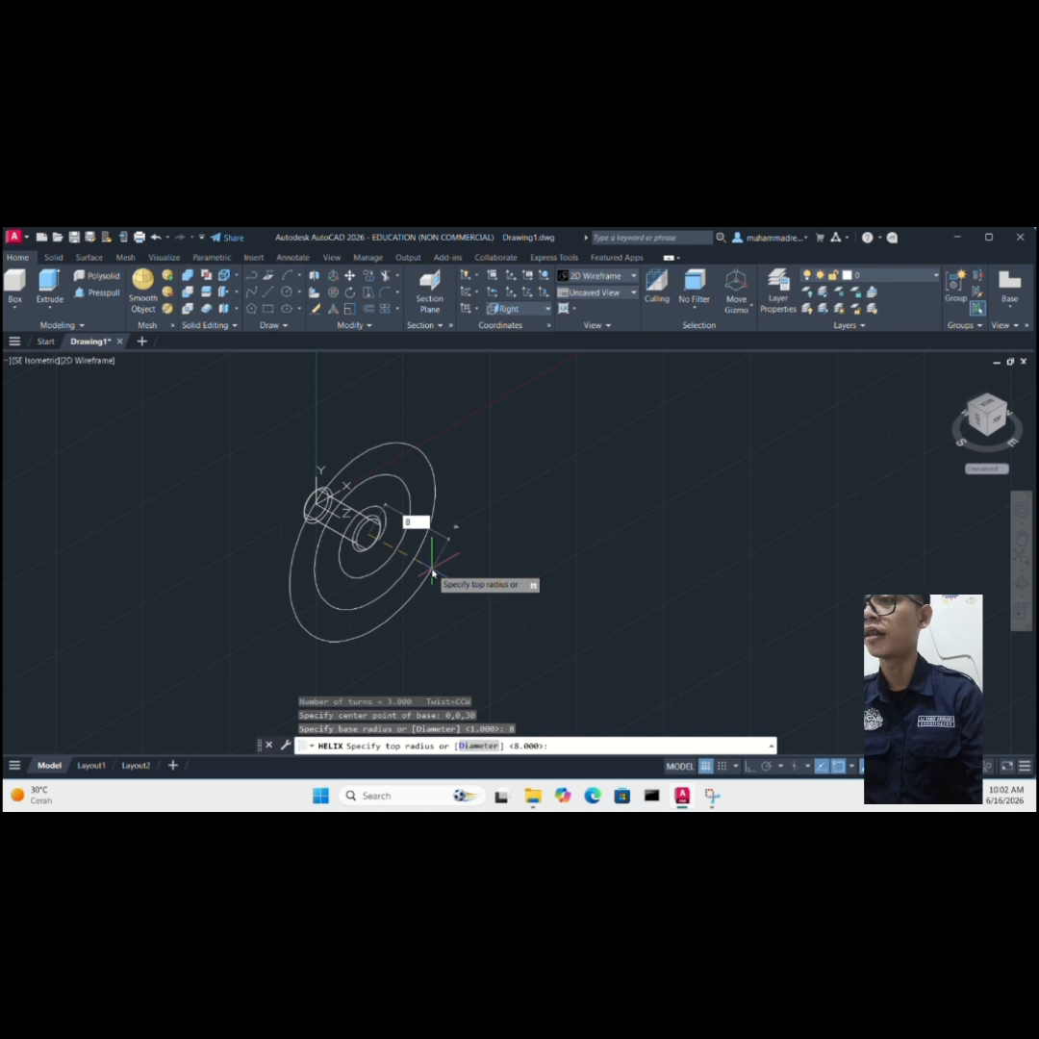
key(Return)
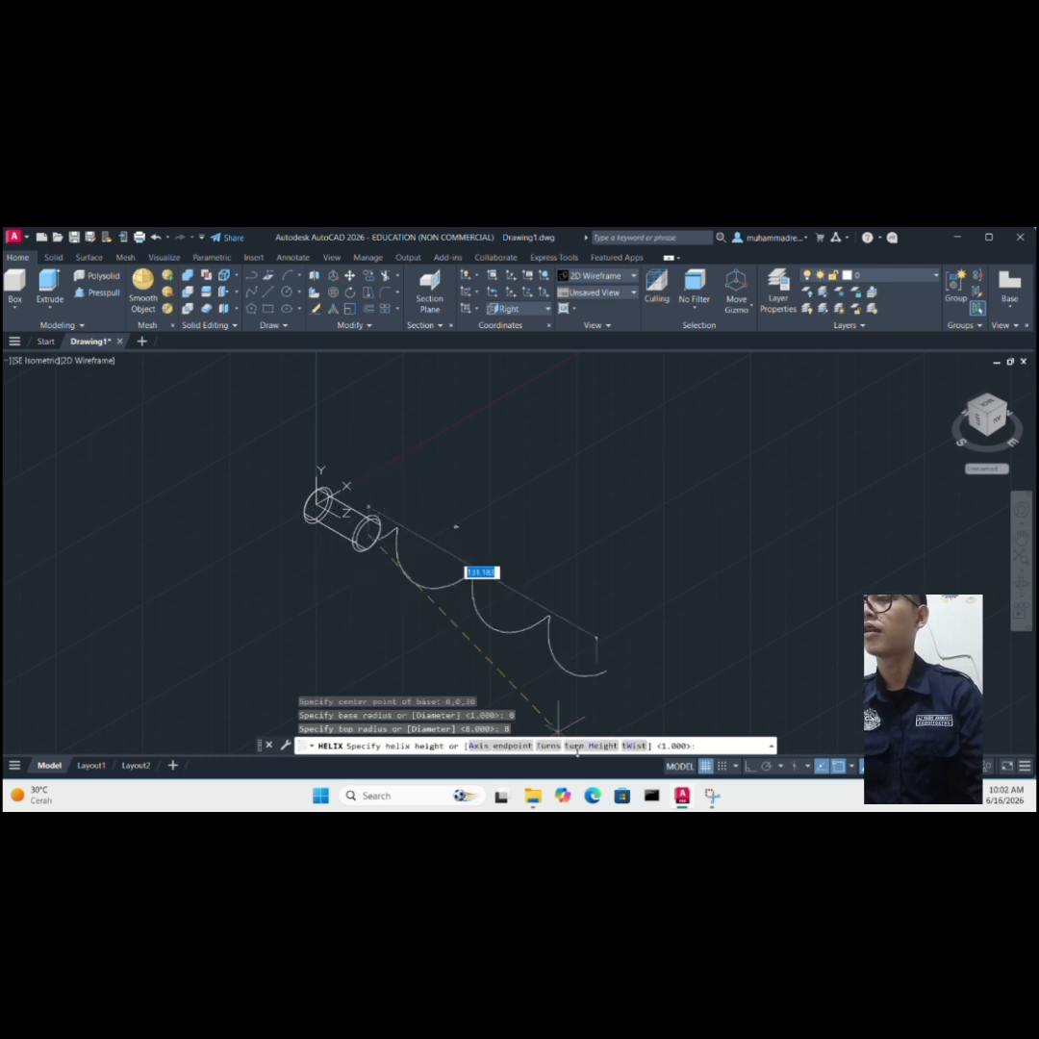
- Set the helix turn height to 2.0 and run its height back along the cylinder to just past the origin end
text(h)
key(Return)
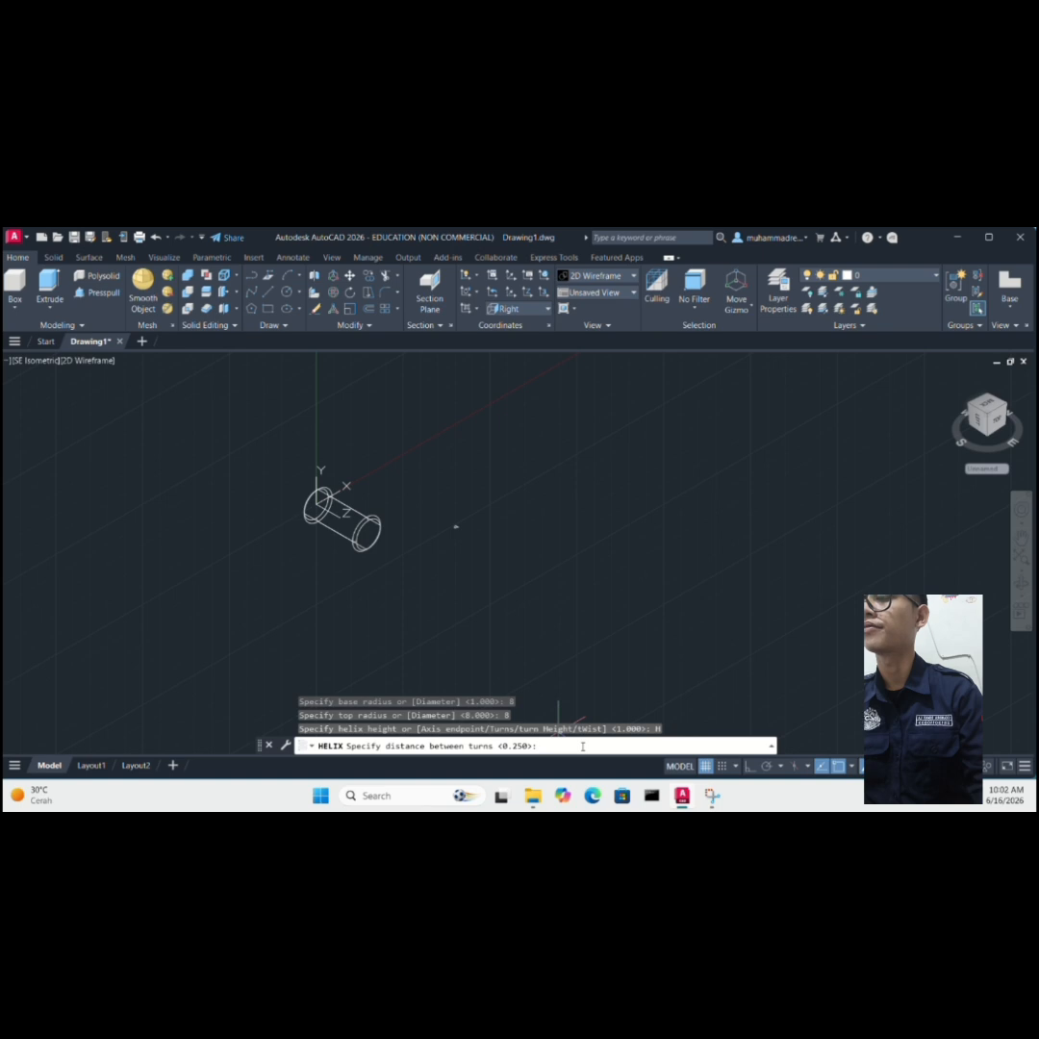
text(2.0)
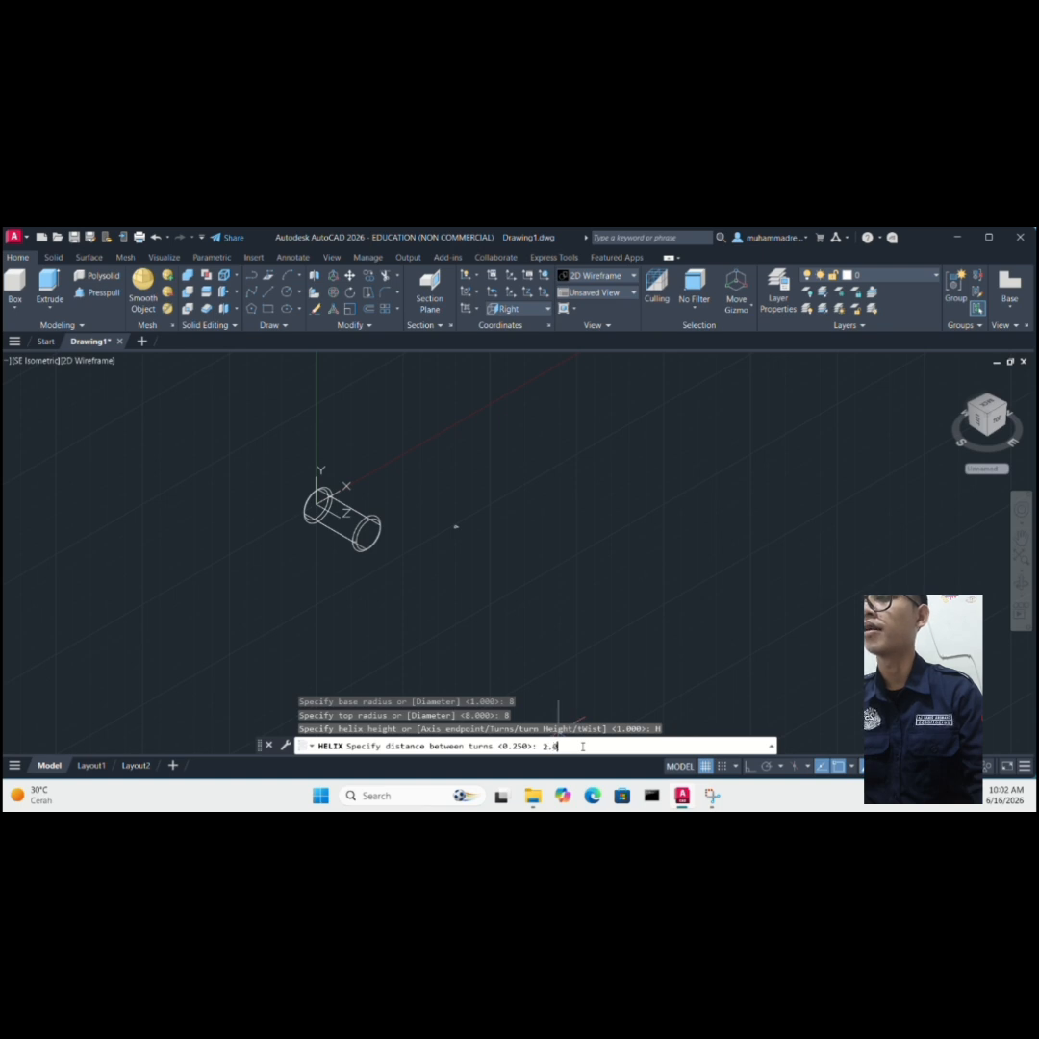
key(Return)
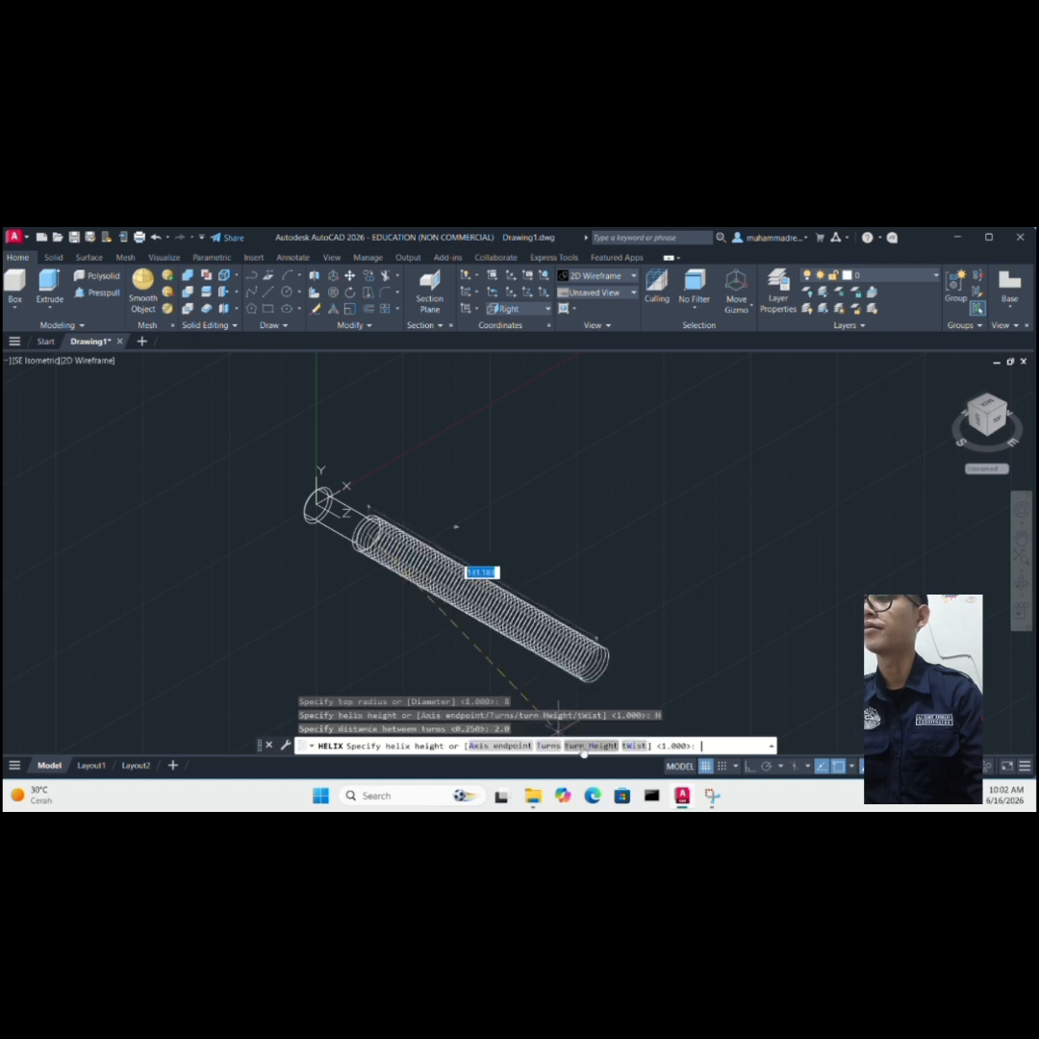
click(287, 524)
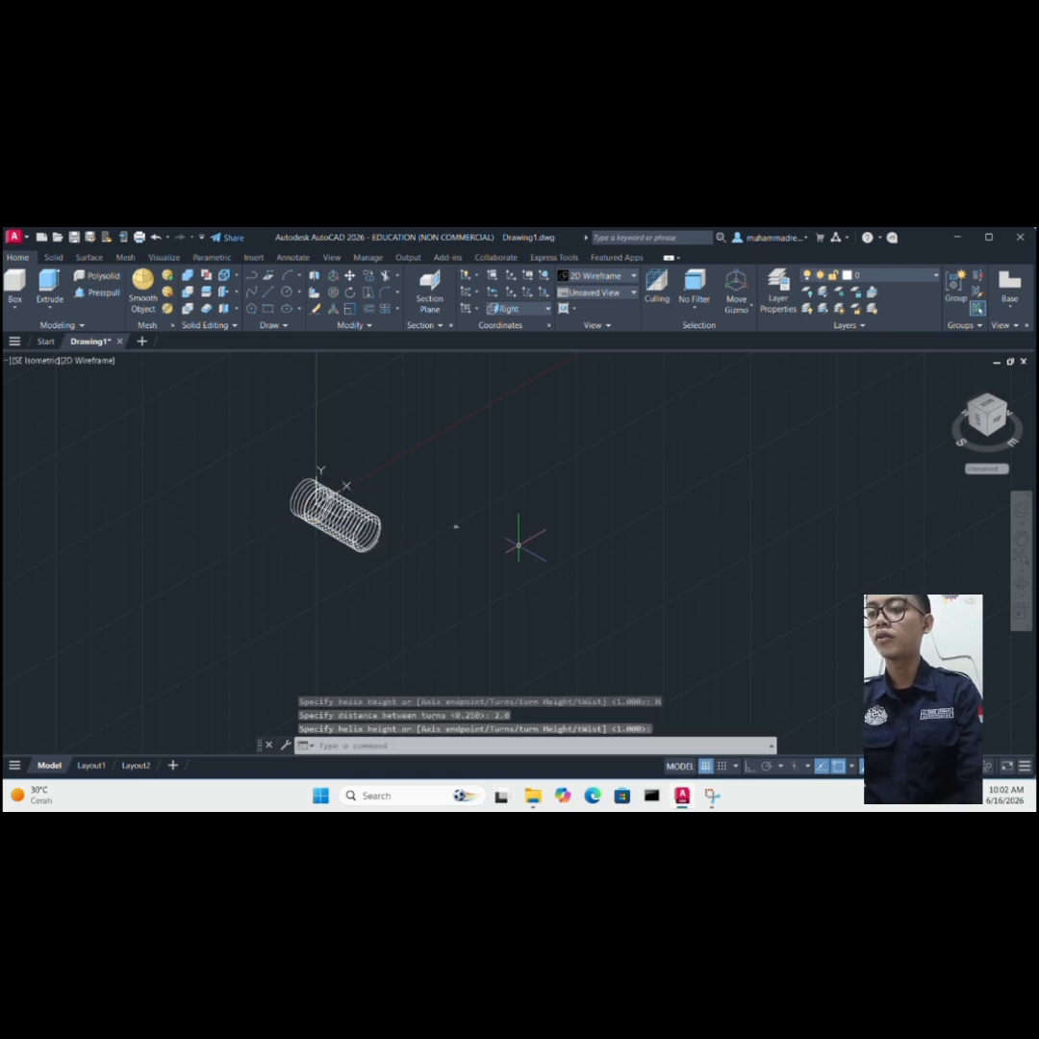
- Start a sweep of the small filleted triangle profile with perpendicular alignment to the path set to No
scroll(456, 527, up, 2)
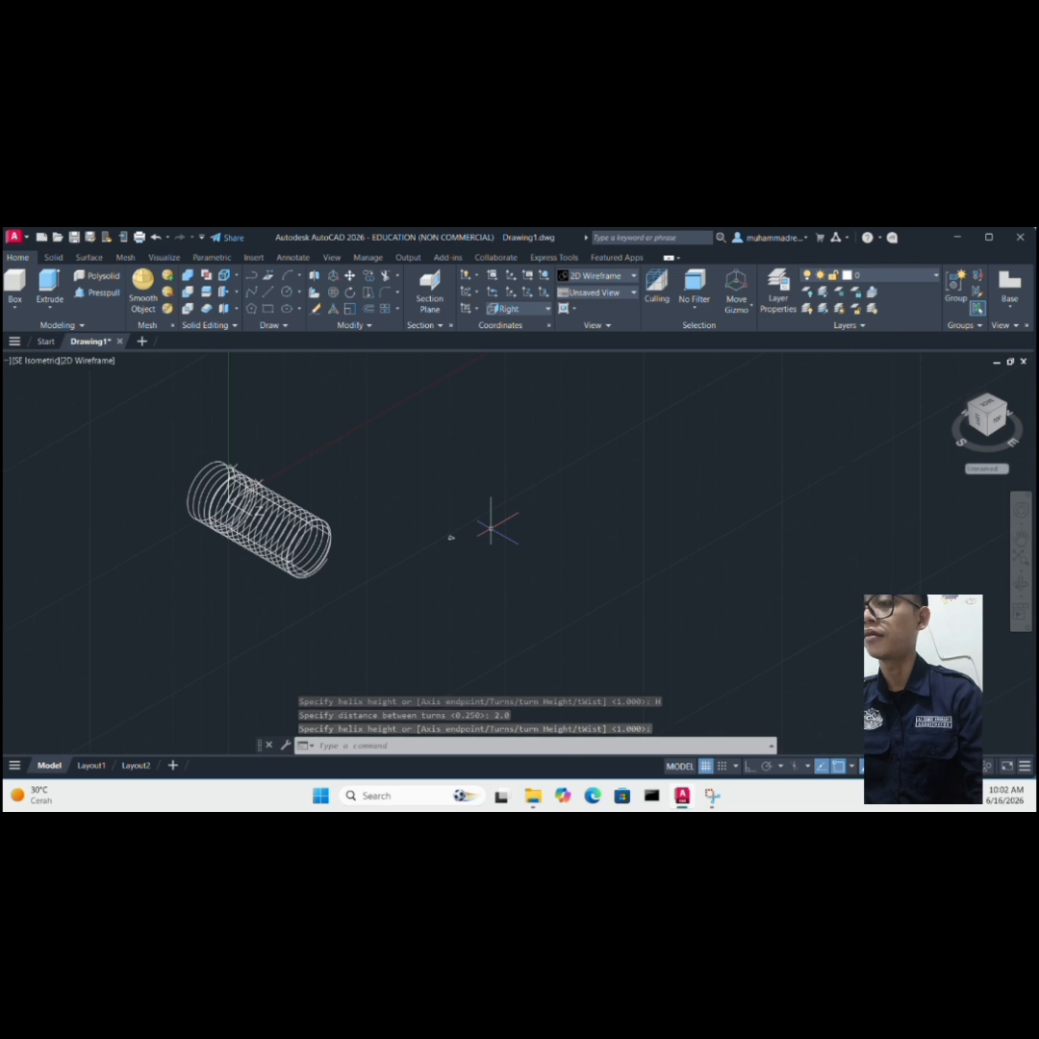
text(sweep)
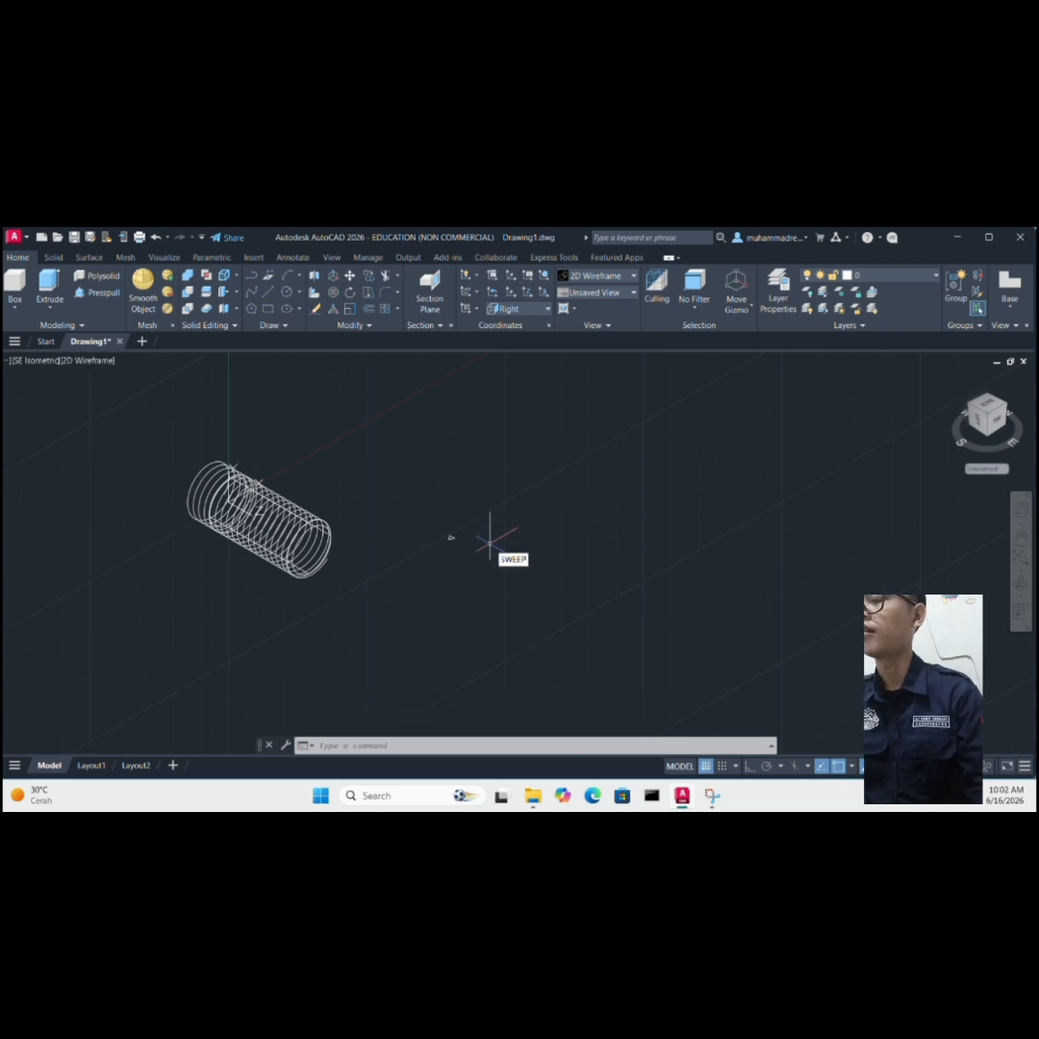
key(Return)
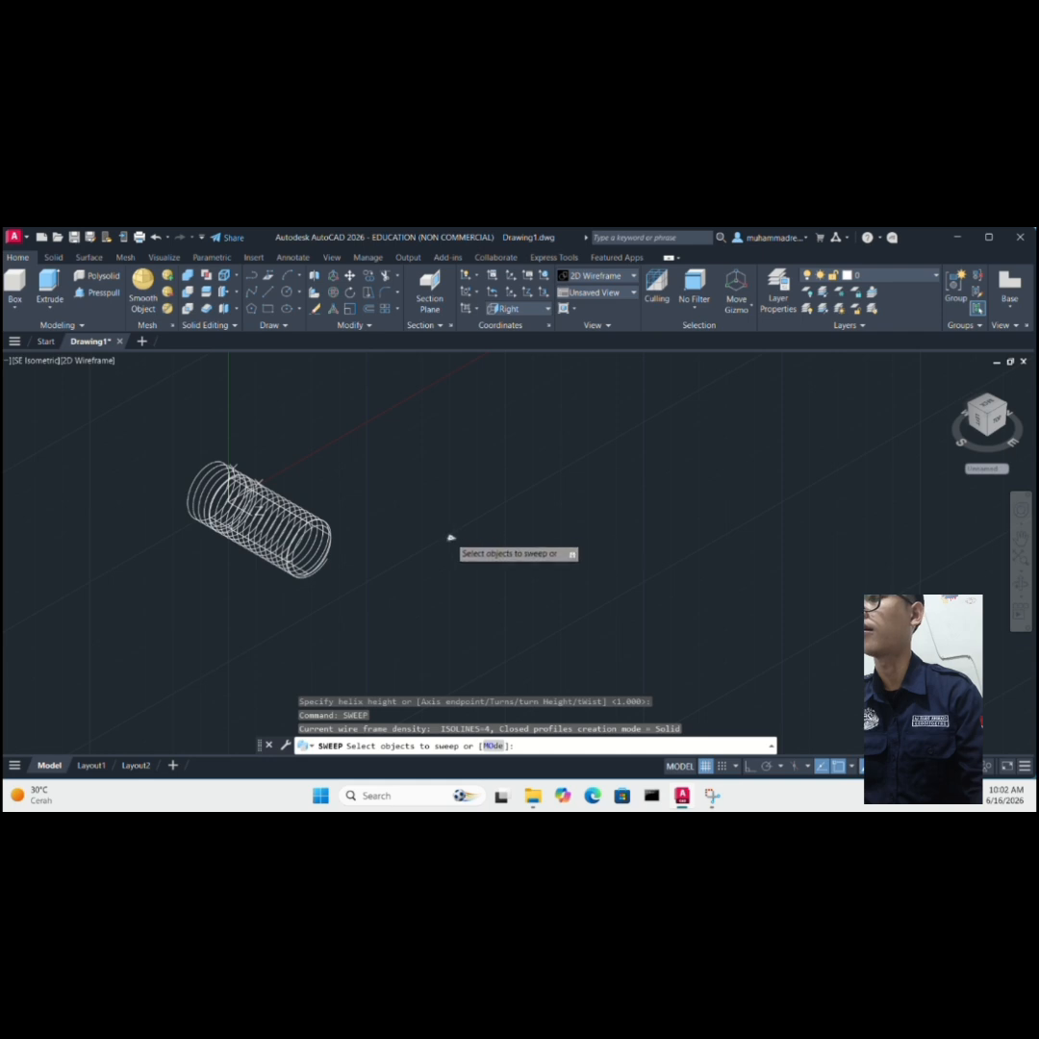
click(451, 538)
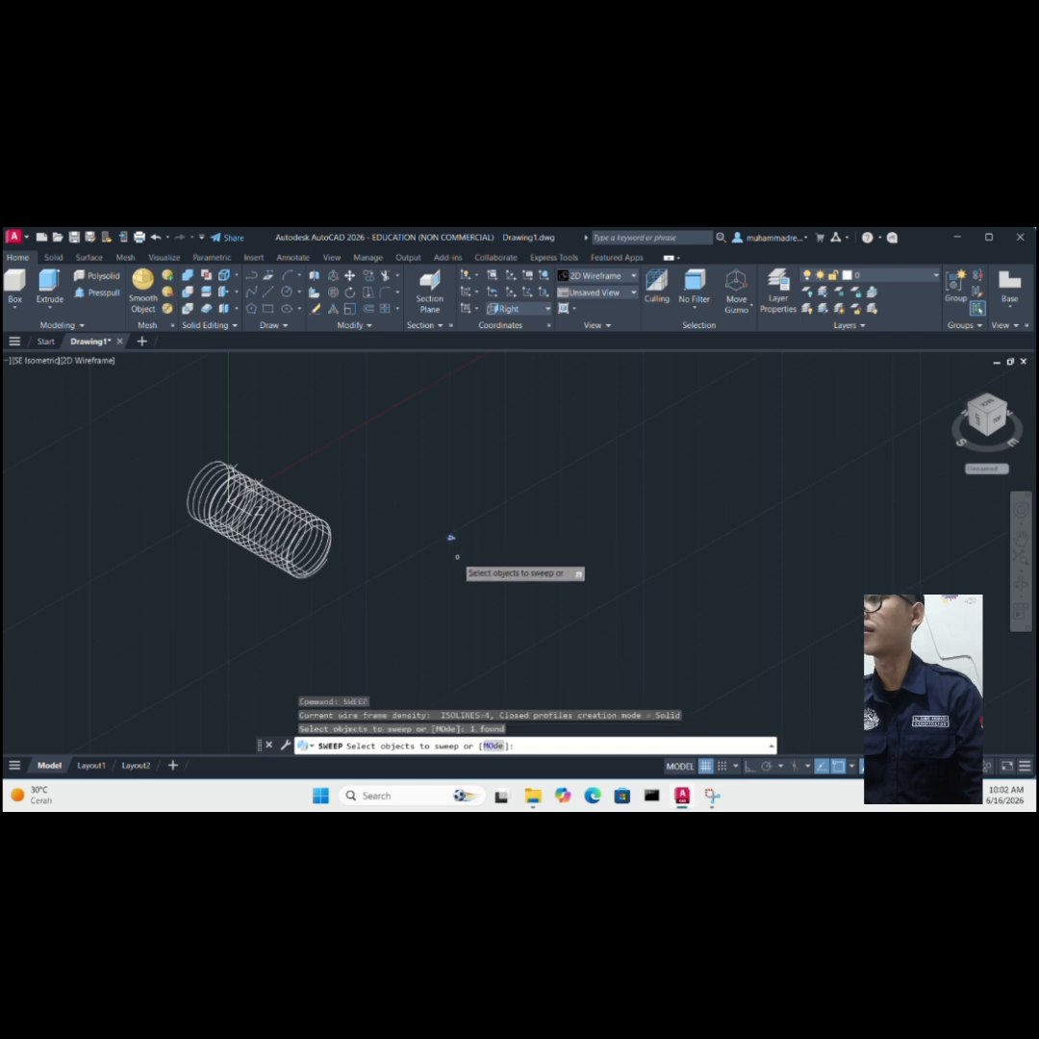
key(Return)
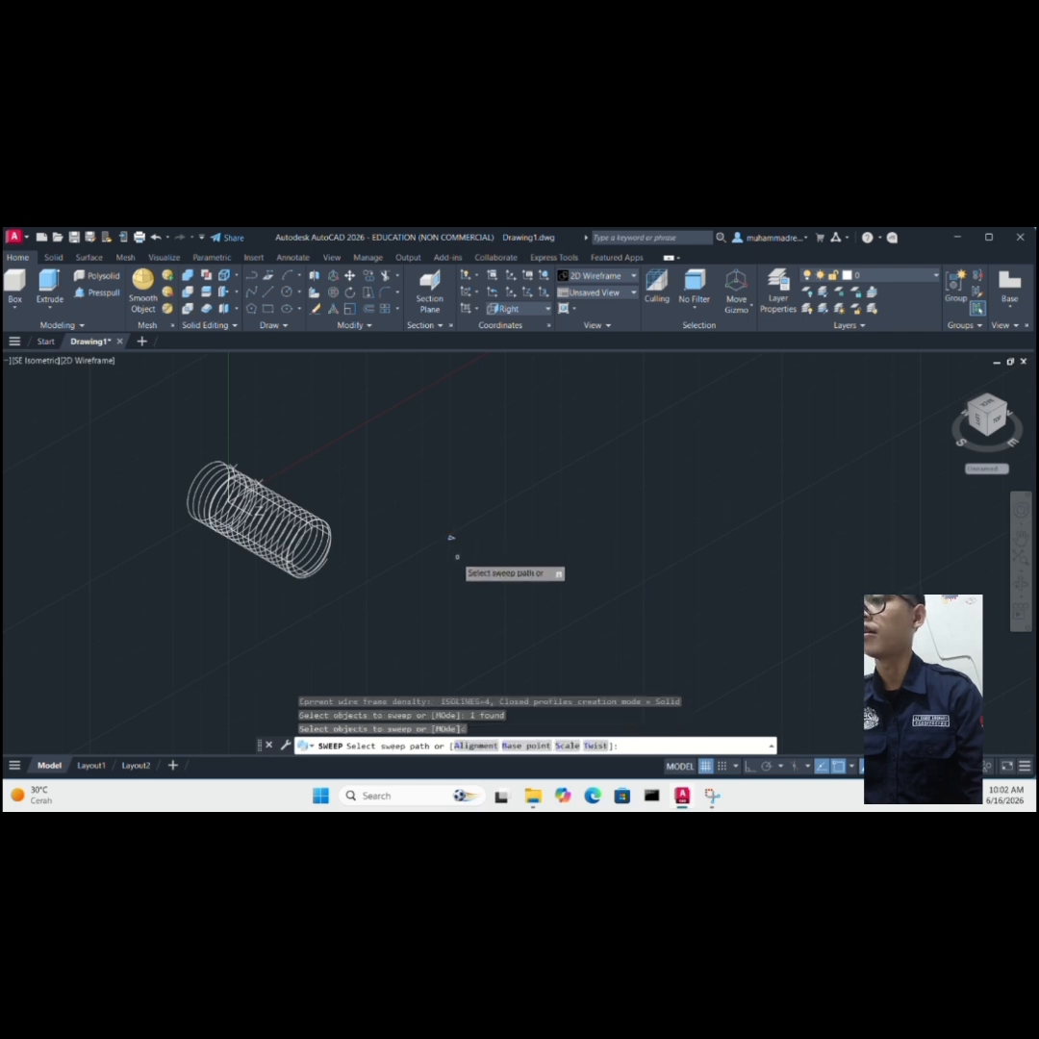
click(475, 745)
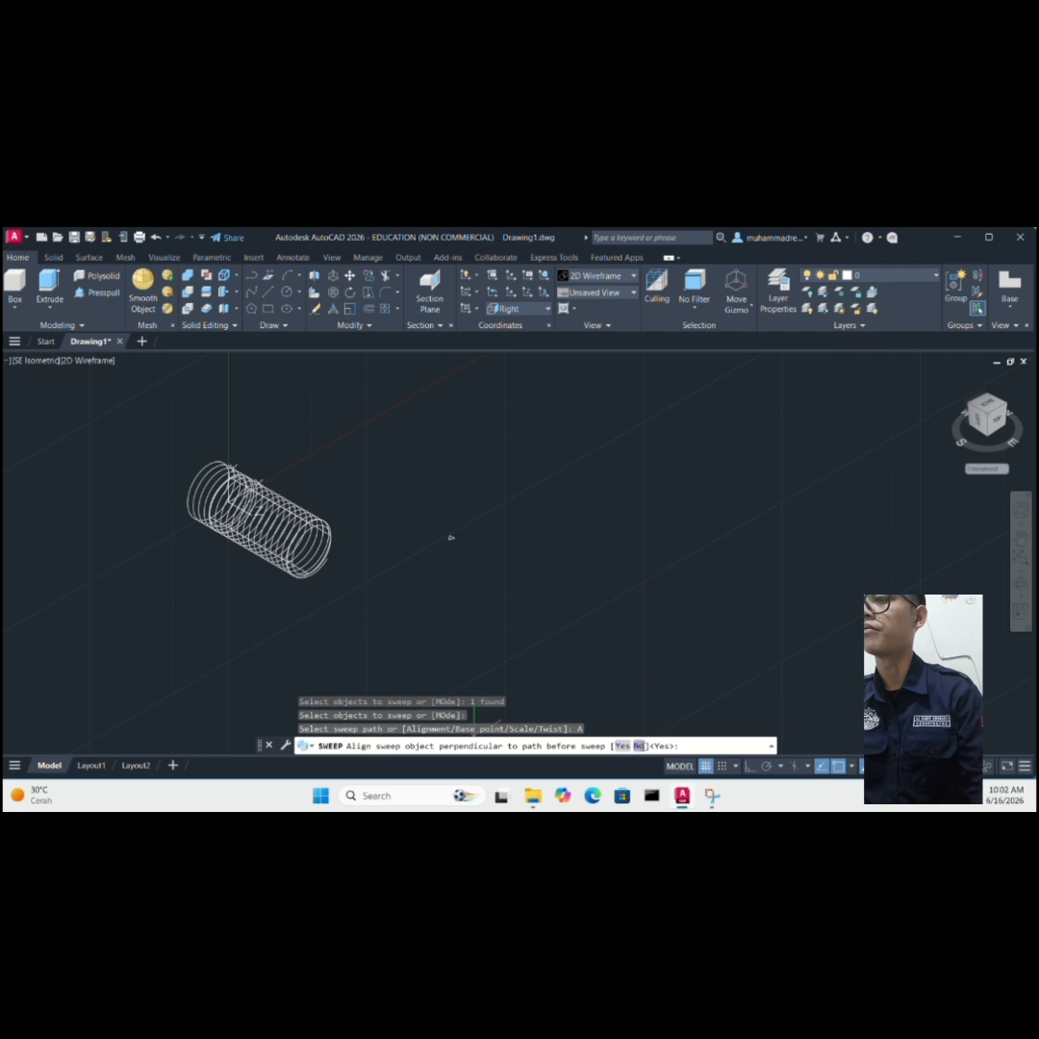
click(638, 745)
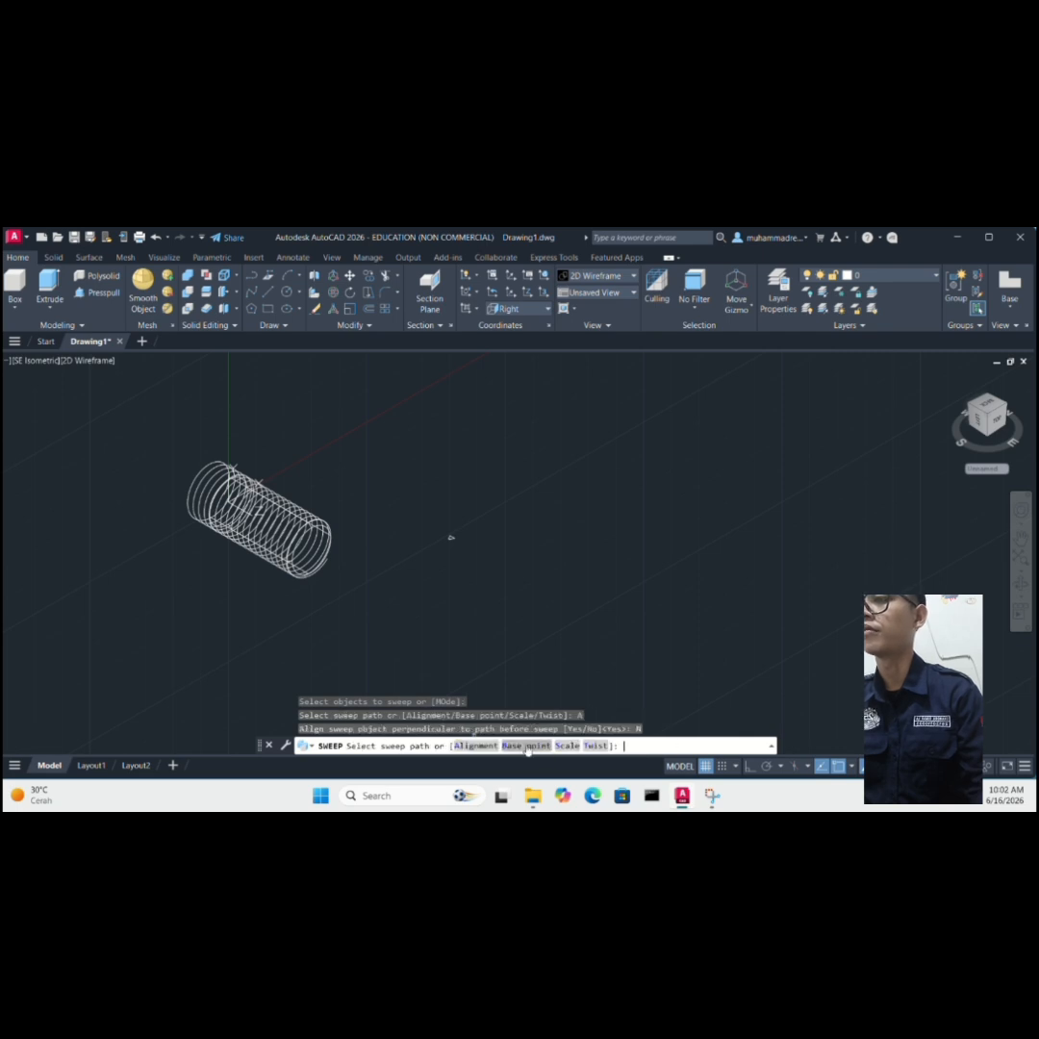
- Set the sweep's base point on the triangle profile and sweep it along the helix
click(526, 746)
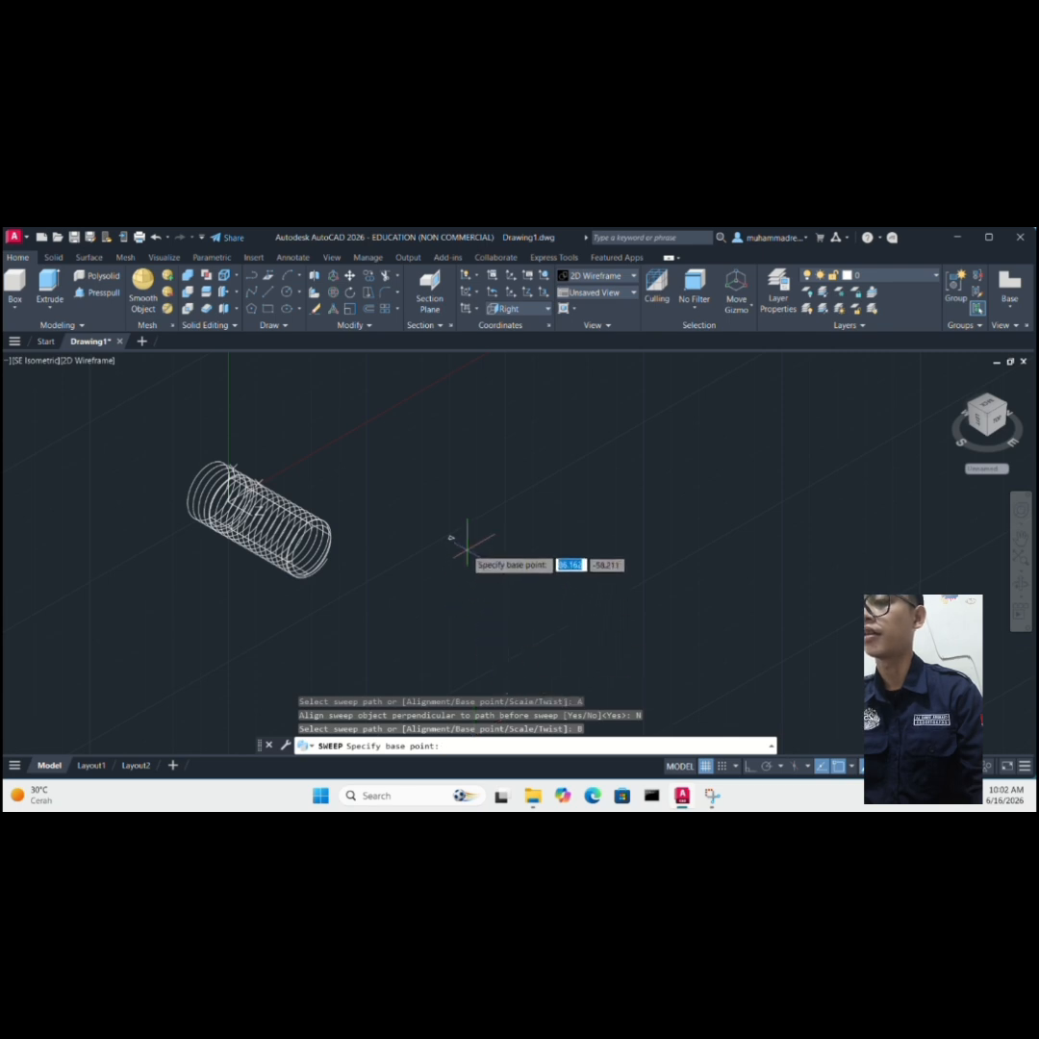
scroll(452, 535, up, 2)
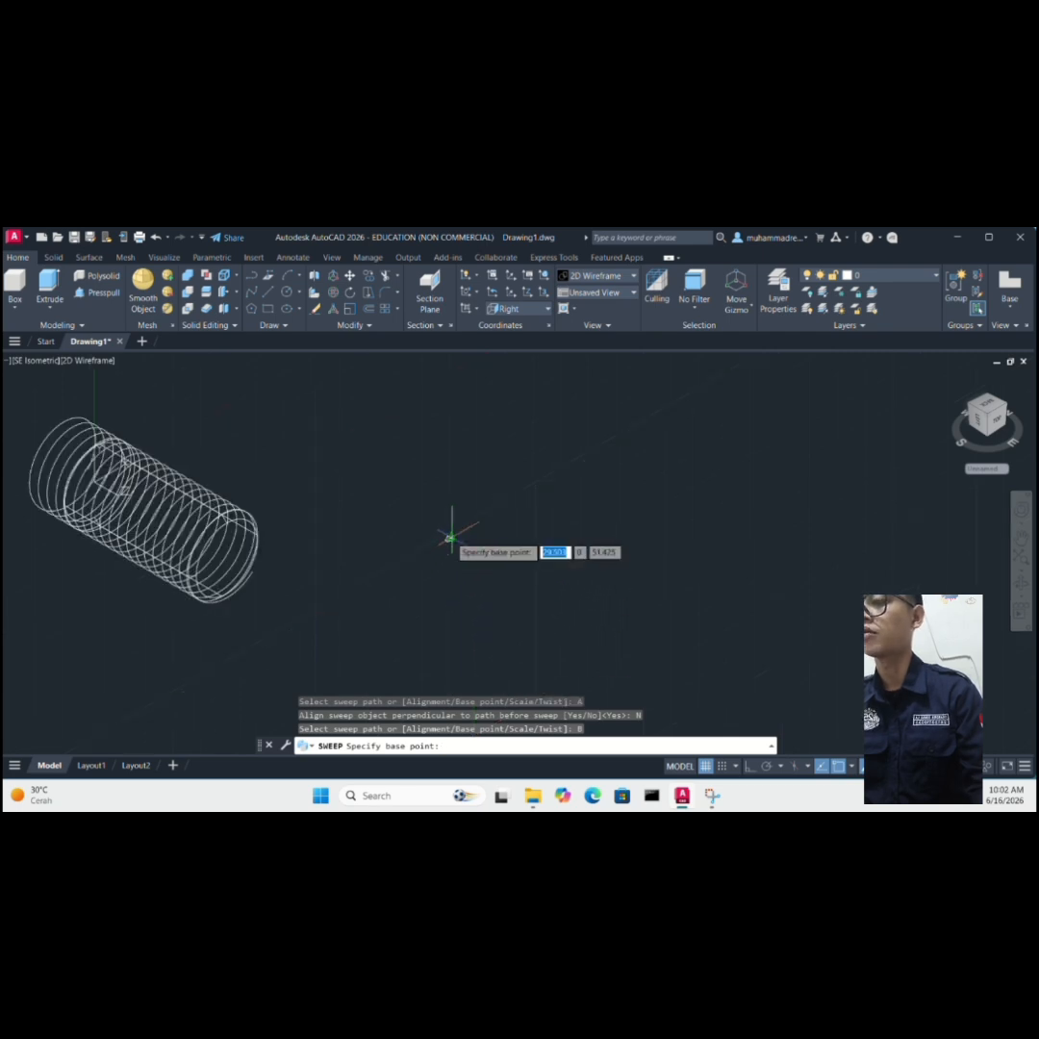
scroll(450, 538, up, 2)
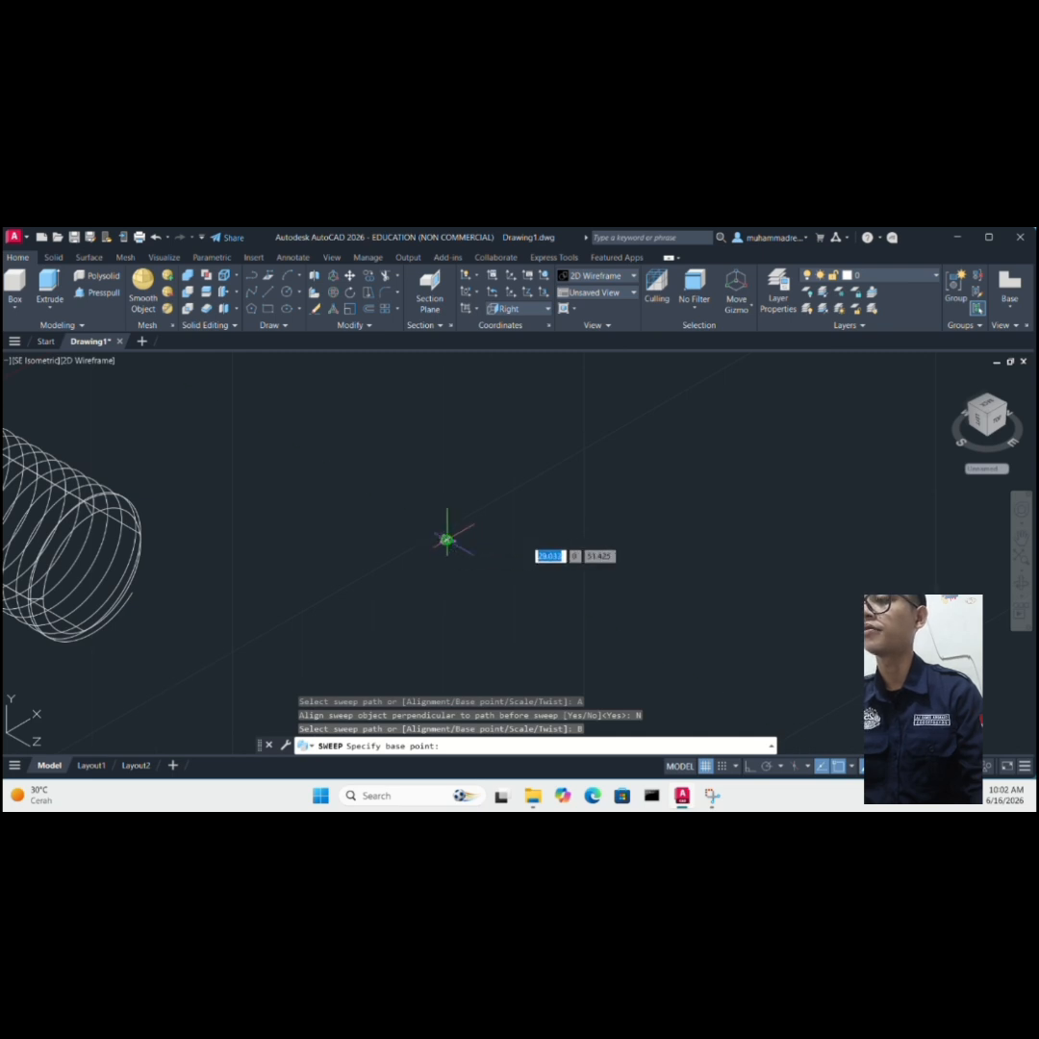
click(447, 539)
scroll(442, 544, down, 4)
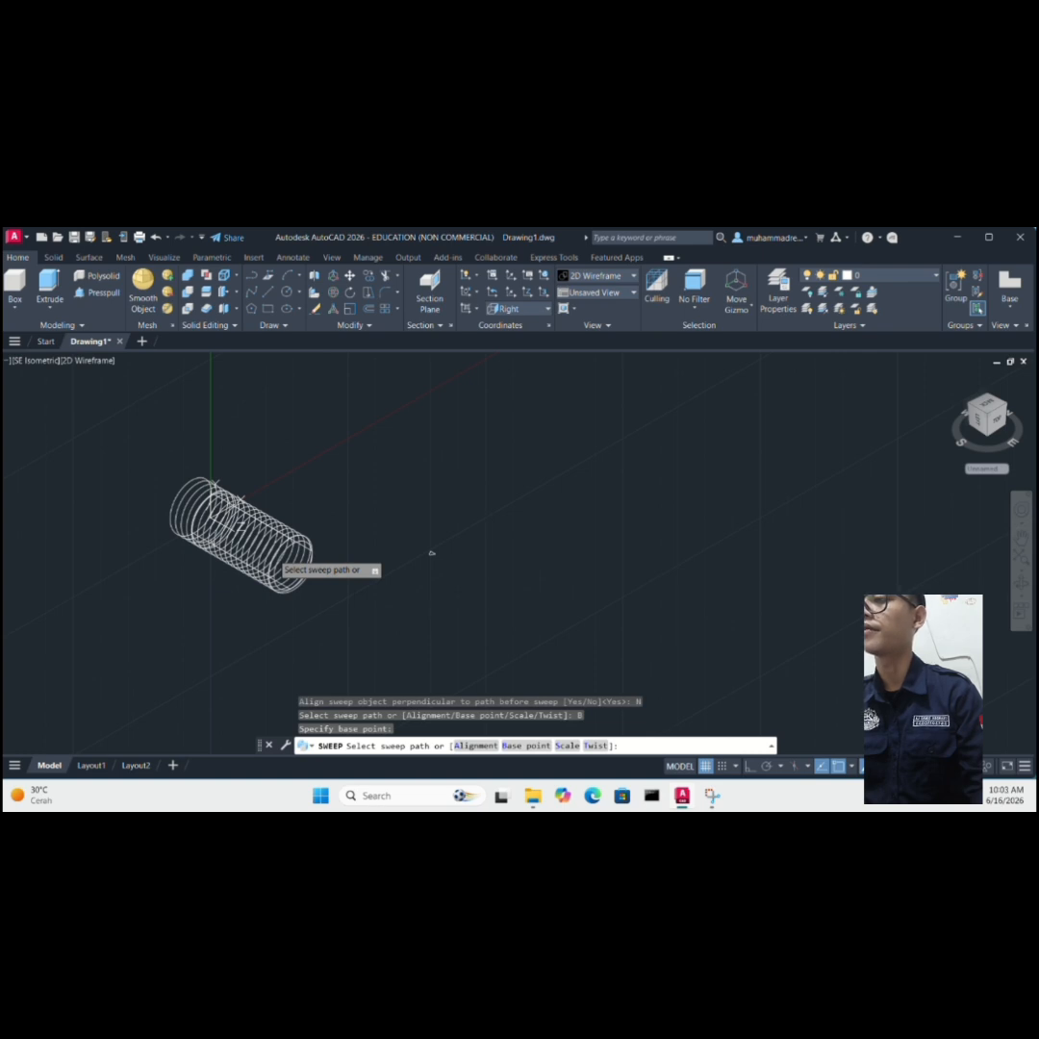
click(300, 556)
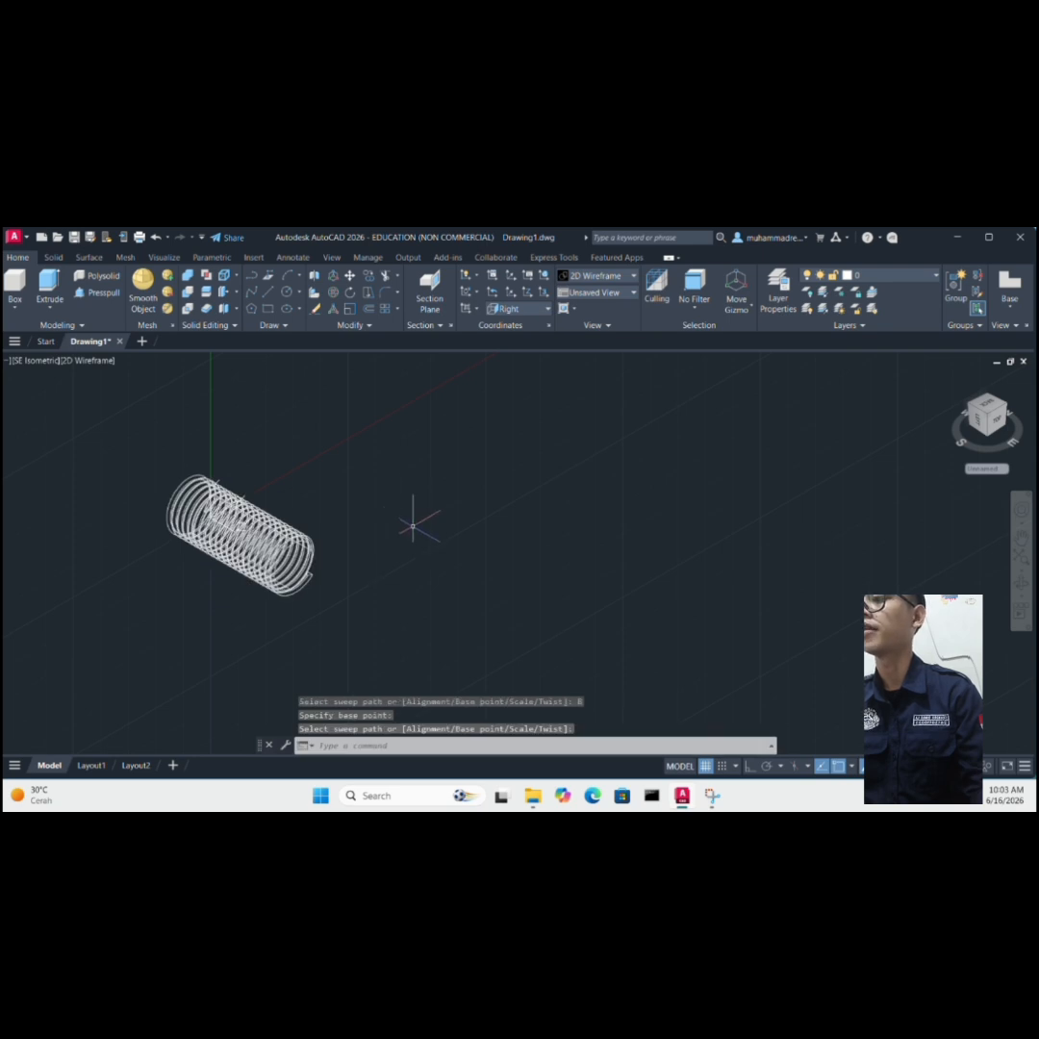
- Display the model in the Conceptual visual style and subtract the swept thread coil from the chamfered cylinder
click(80, 361)
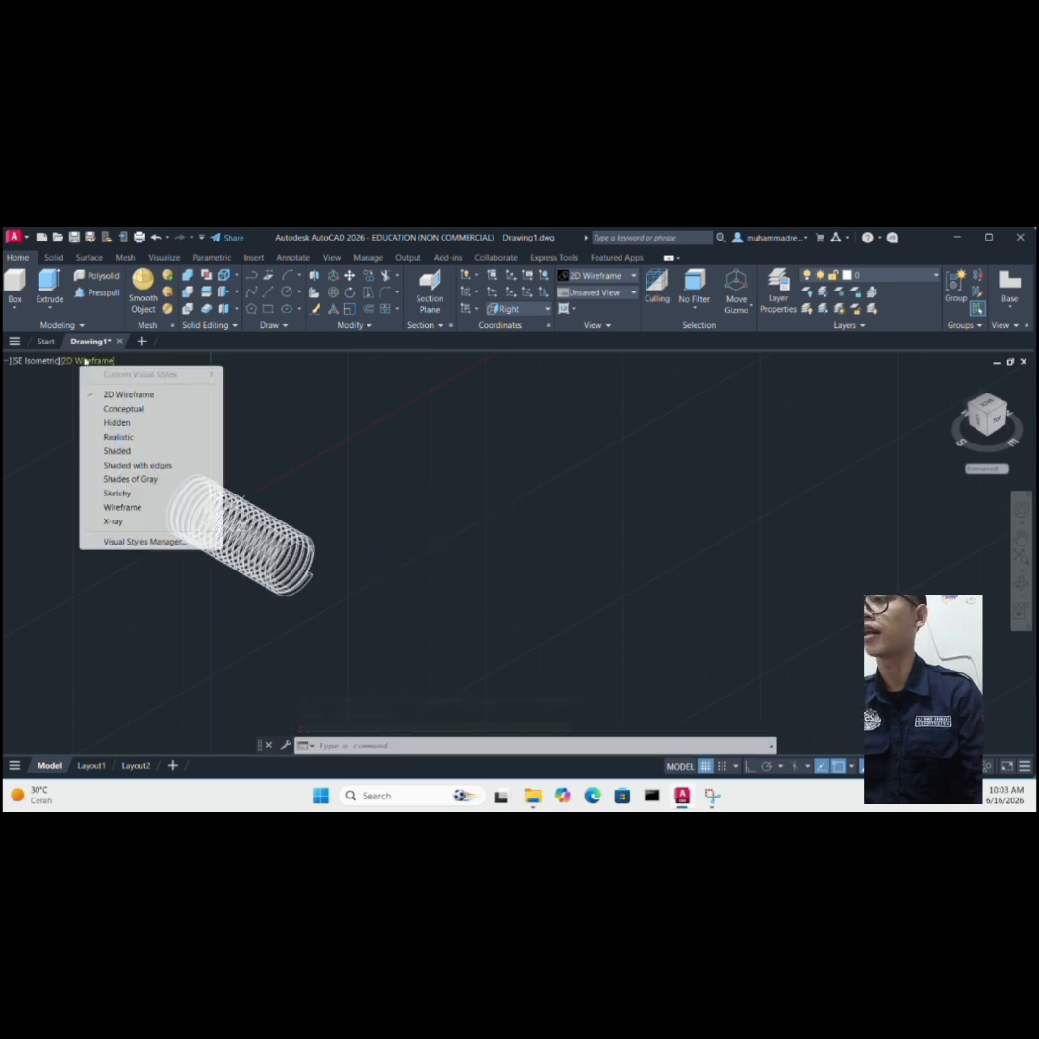
click(118, 409)
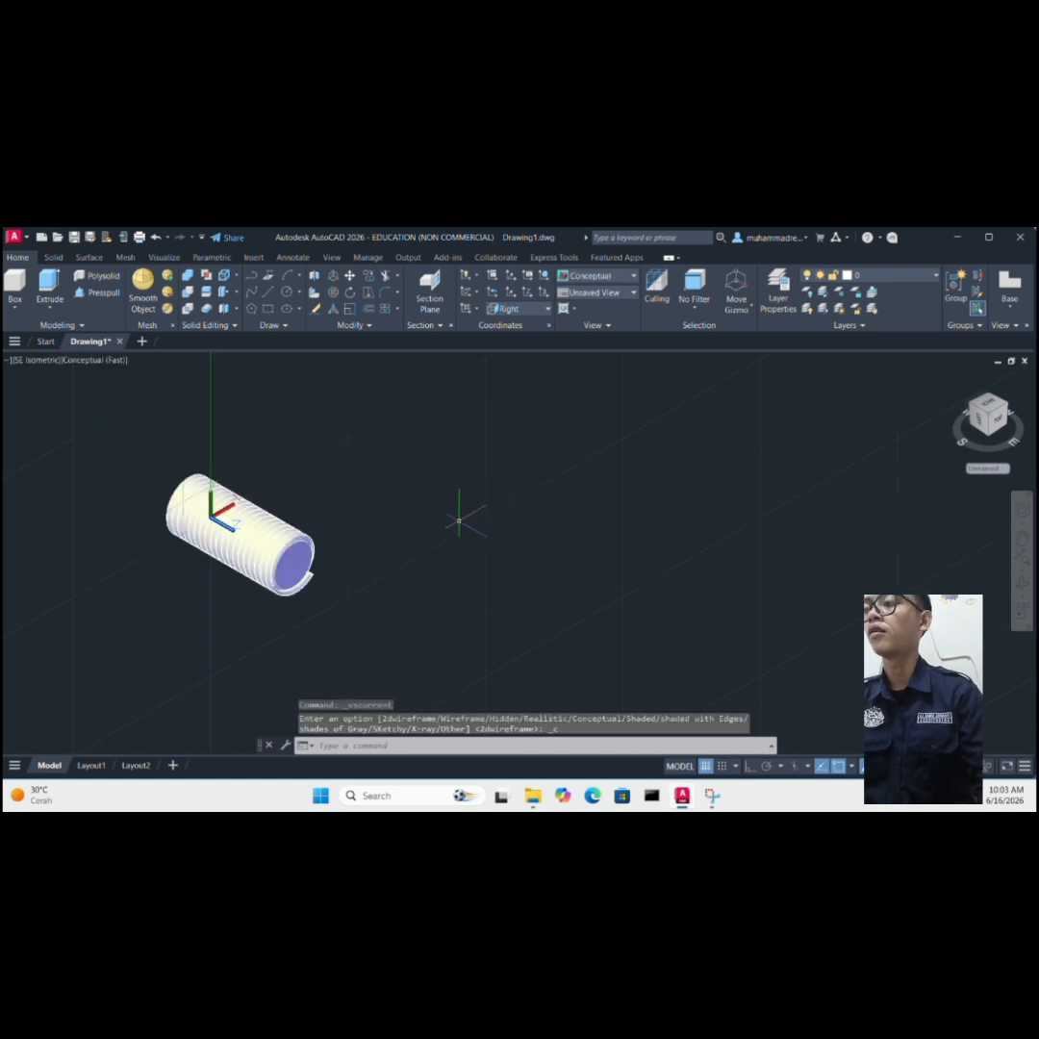
text(SU)
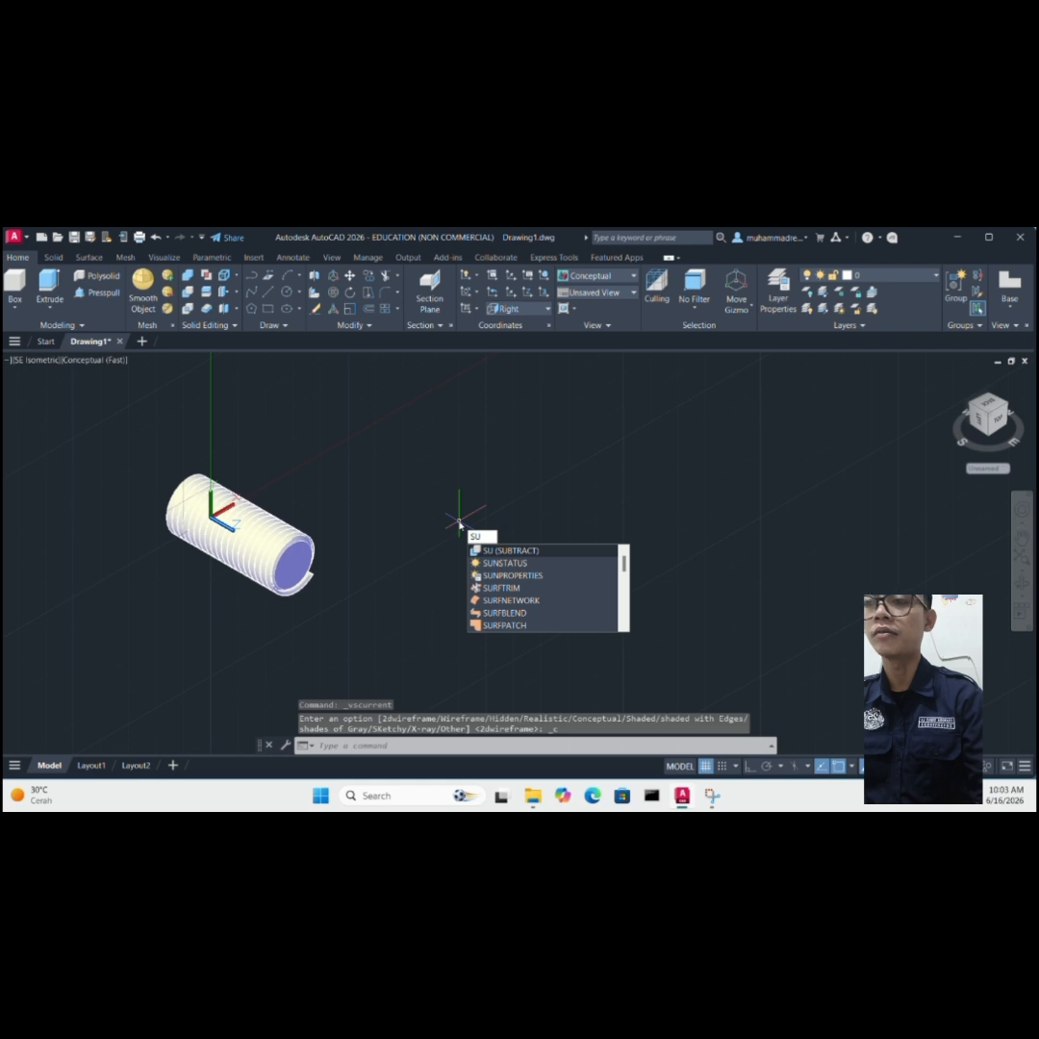
key(Return)
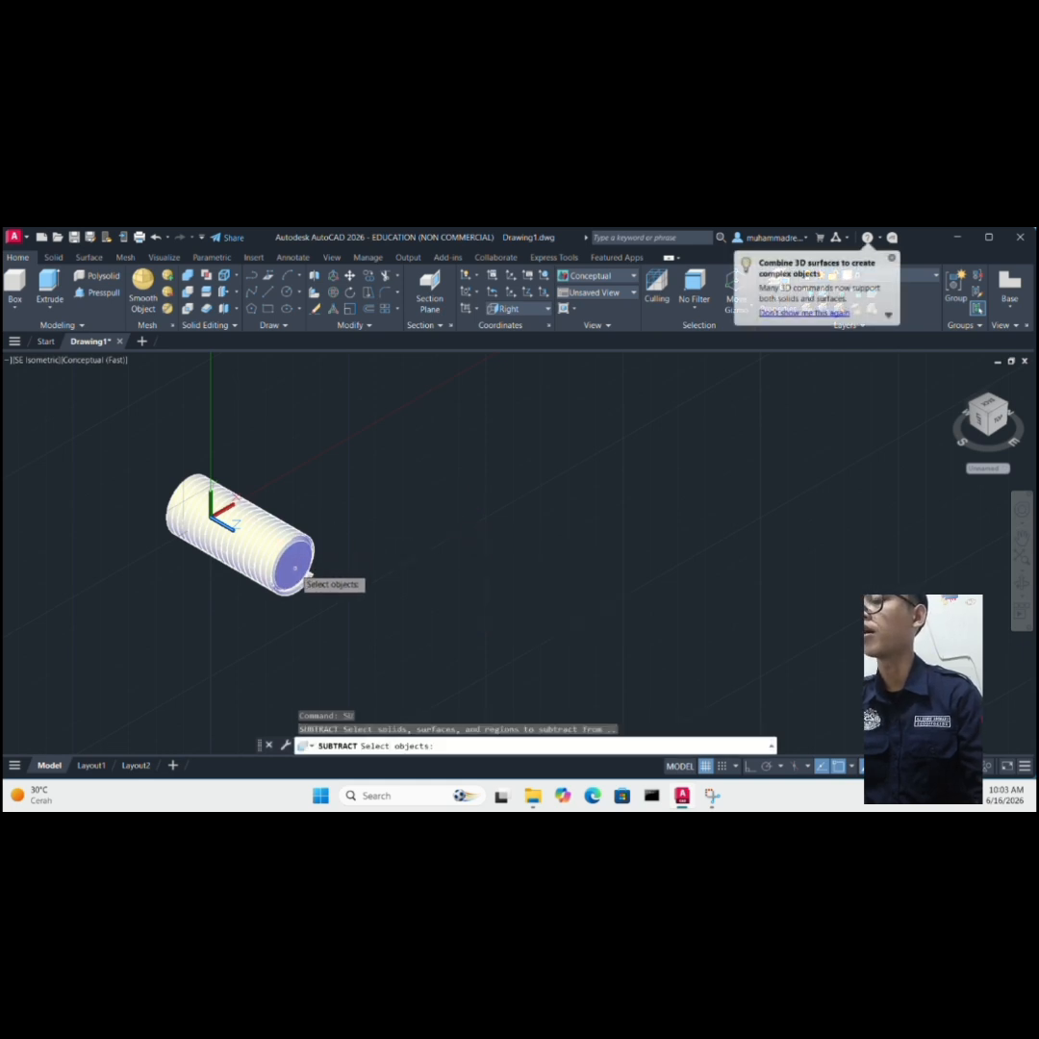
click(294, 569)
key(Return)
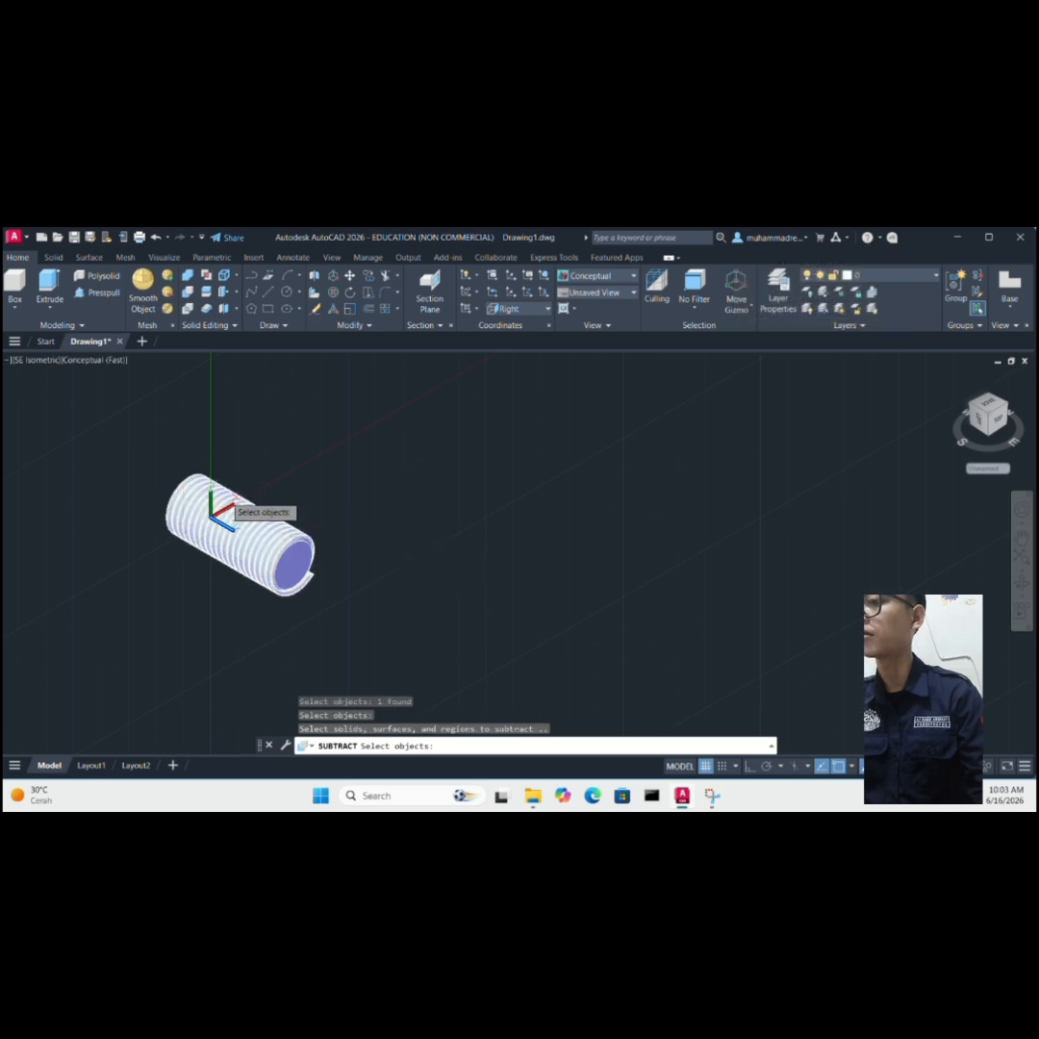
click(229, 492)
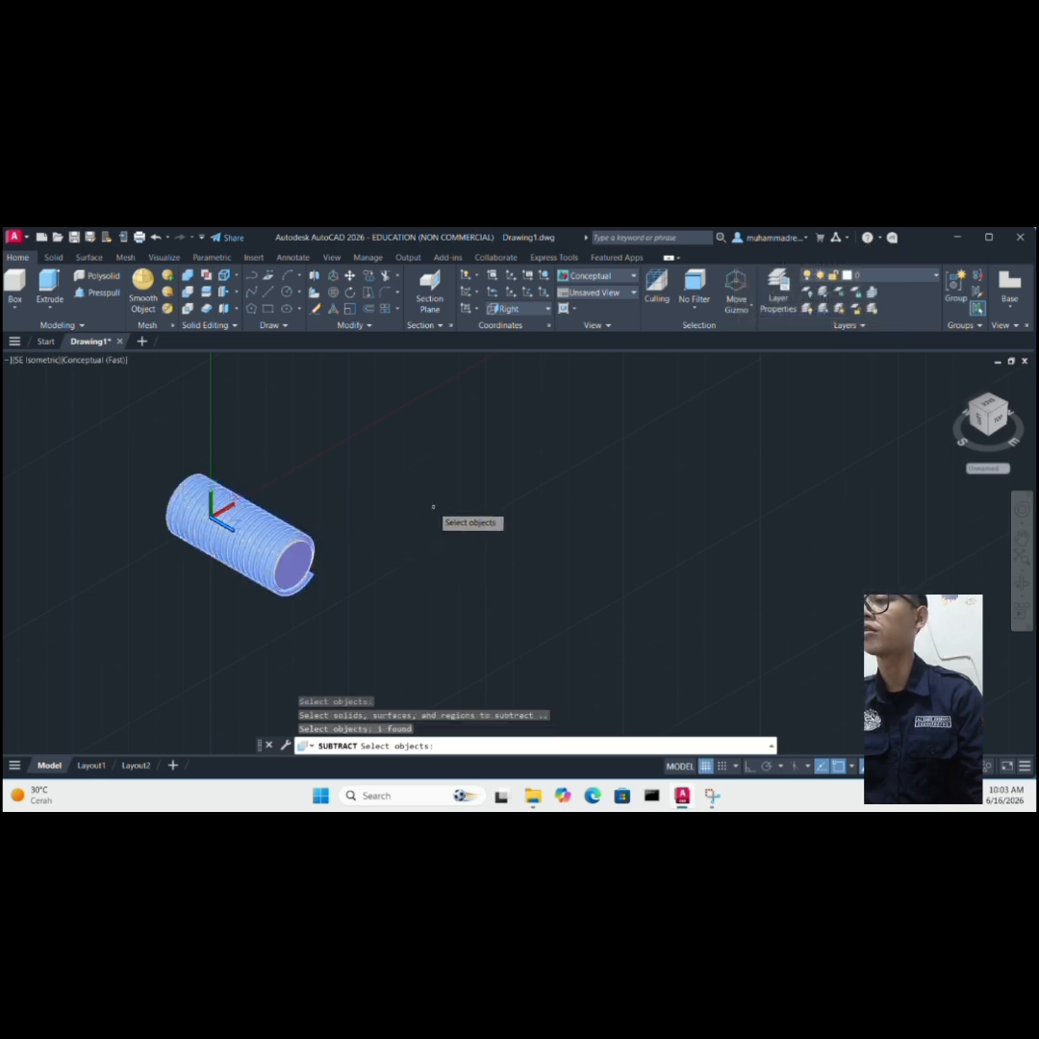
key(Return)
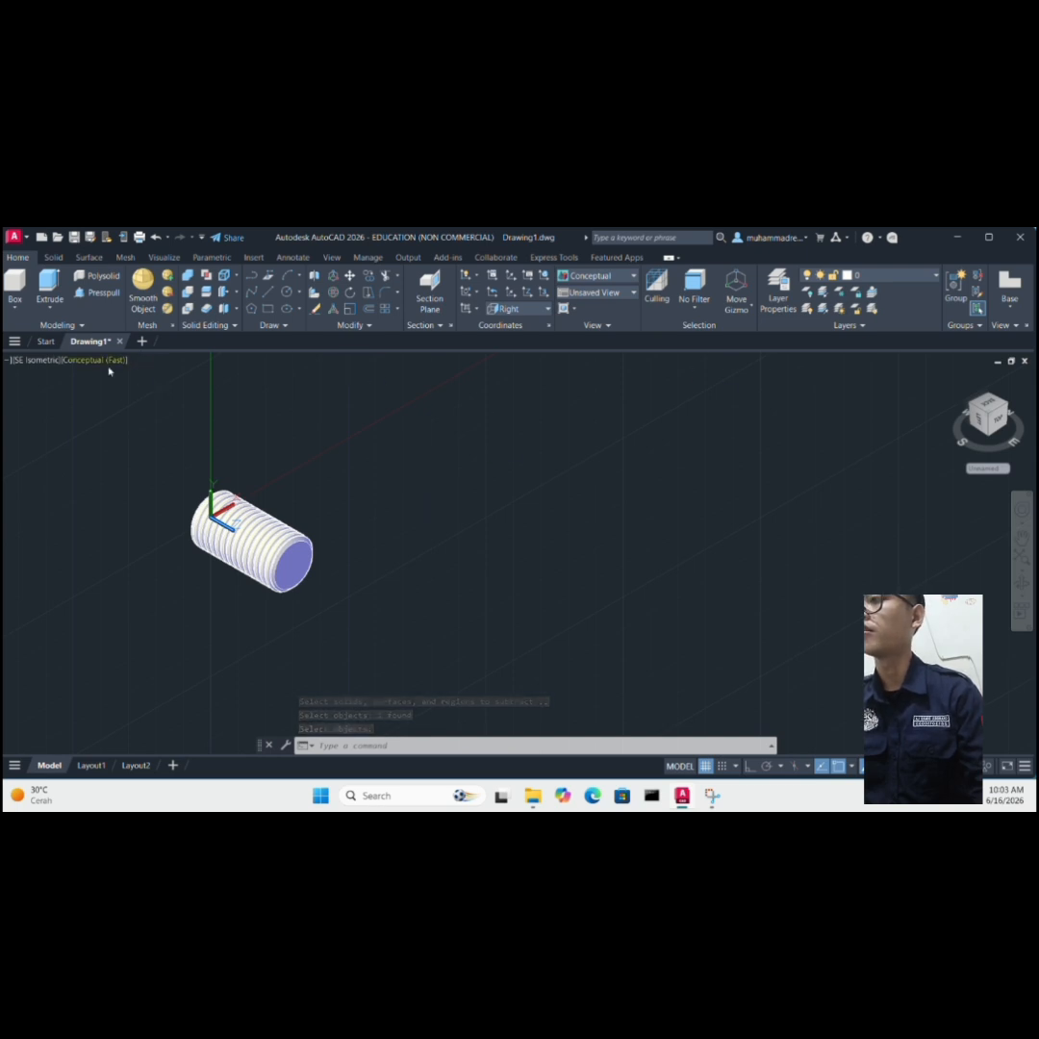
- Switch the model to the Top view with free space around the threaded cylinder
click(33, 361)
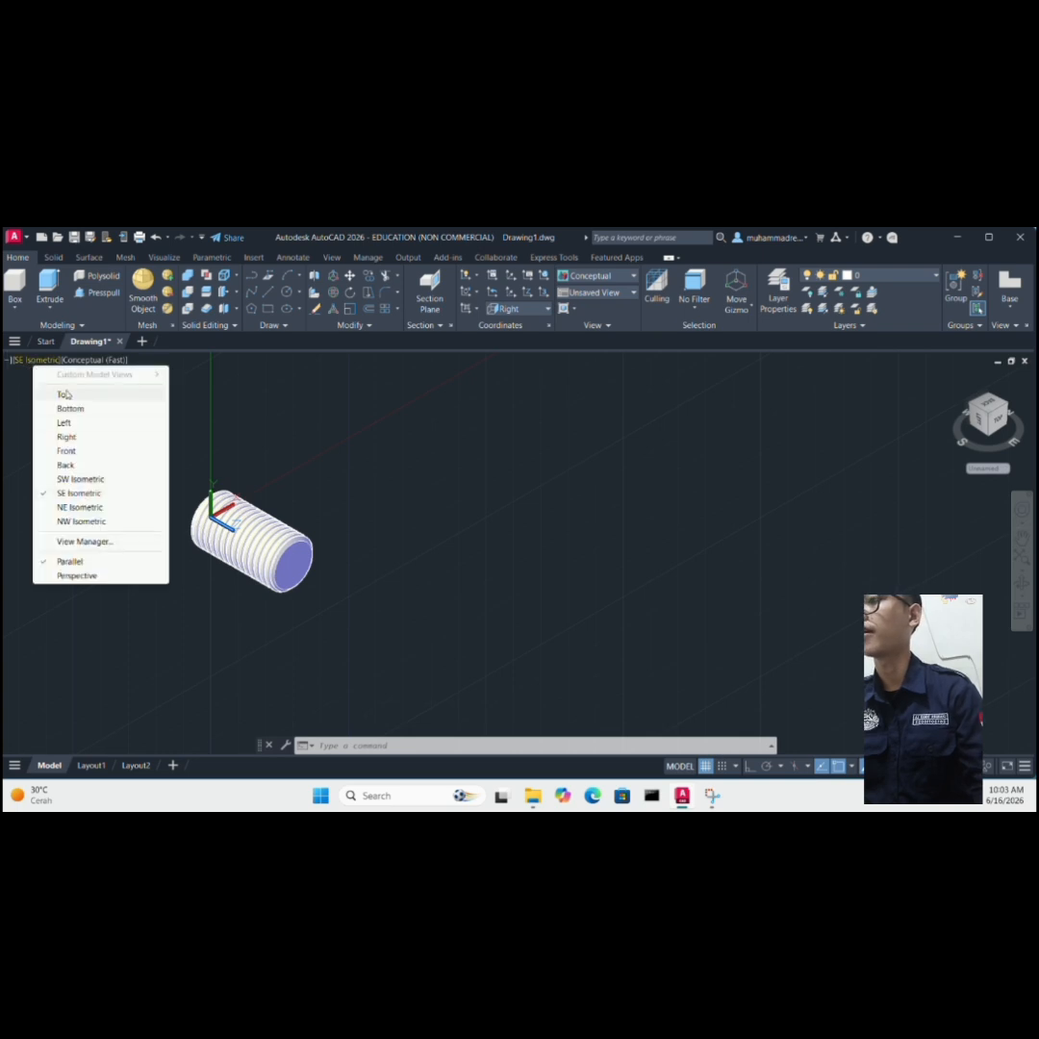
click(63, 394)
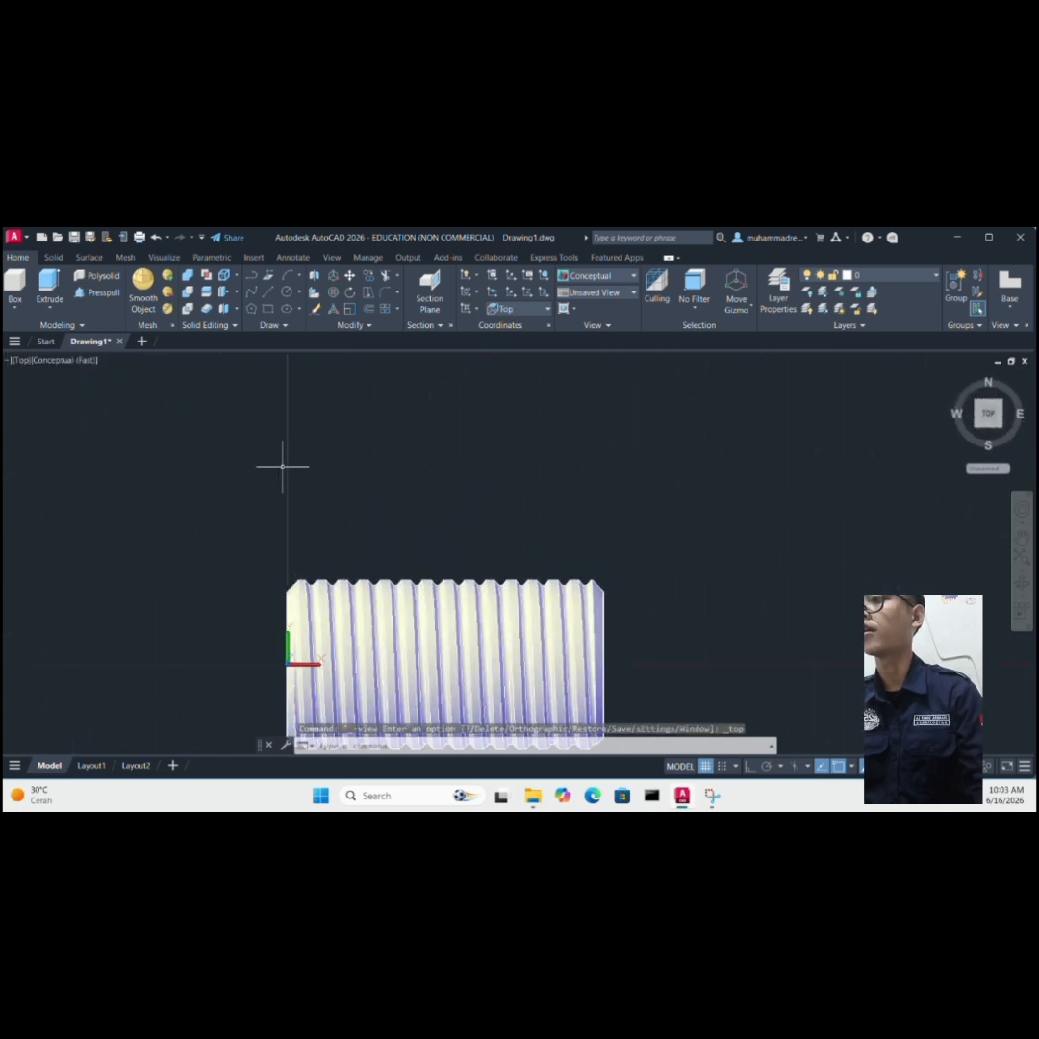
scroll(281, 464, down, 3)
scroll(559, 531, down, 2)
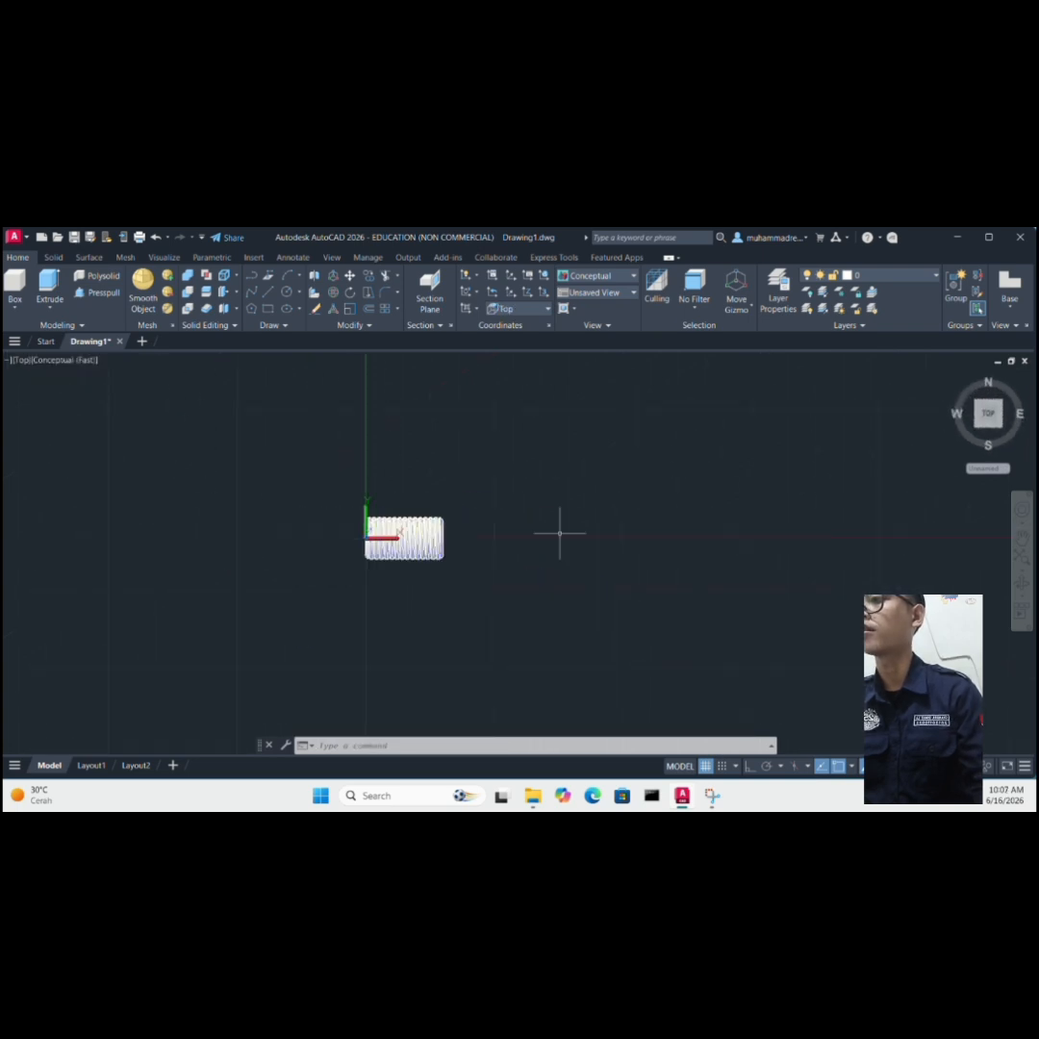
- Draw a six-sided polygon beyond the threaded cylinder's far end along X, inscribed in a circle of radius 13.85
text(POL)
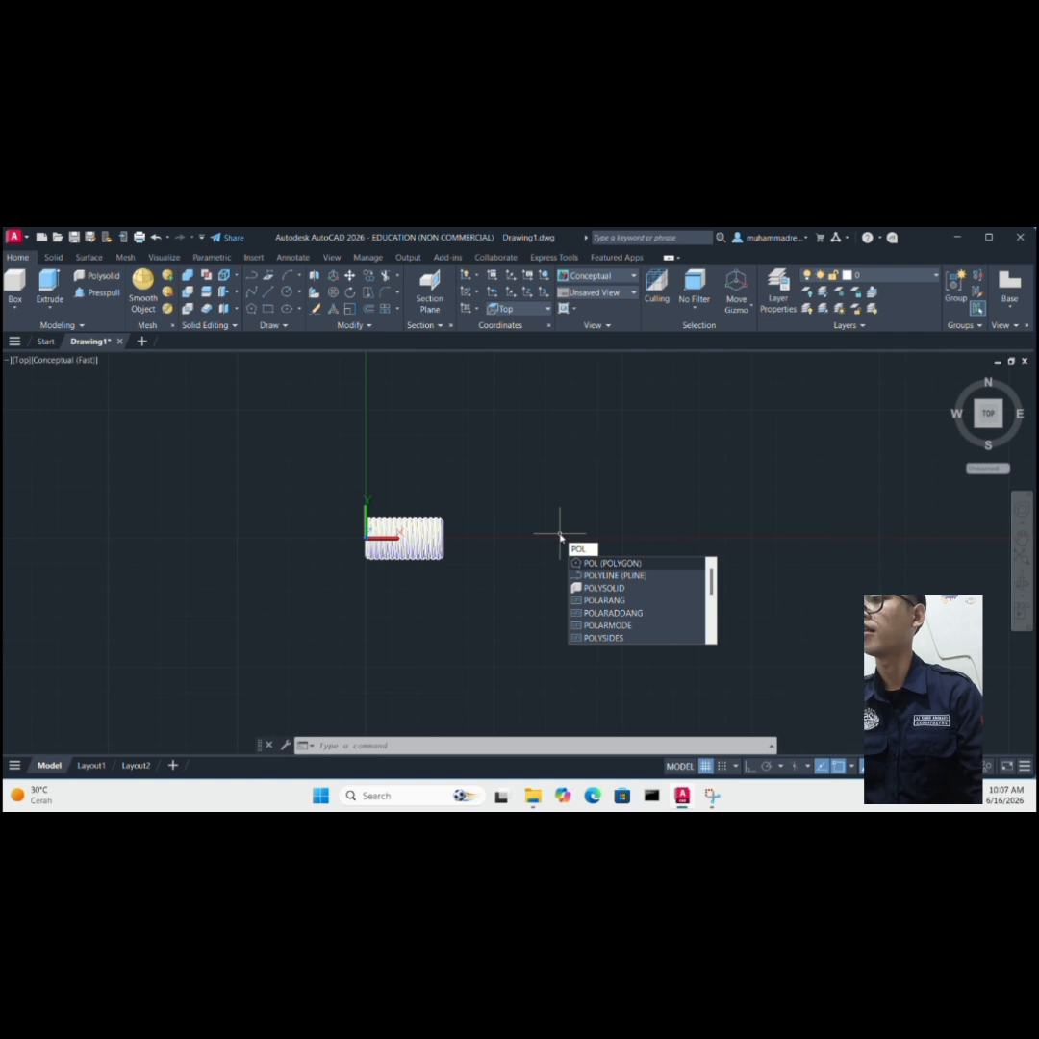
key(Return)
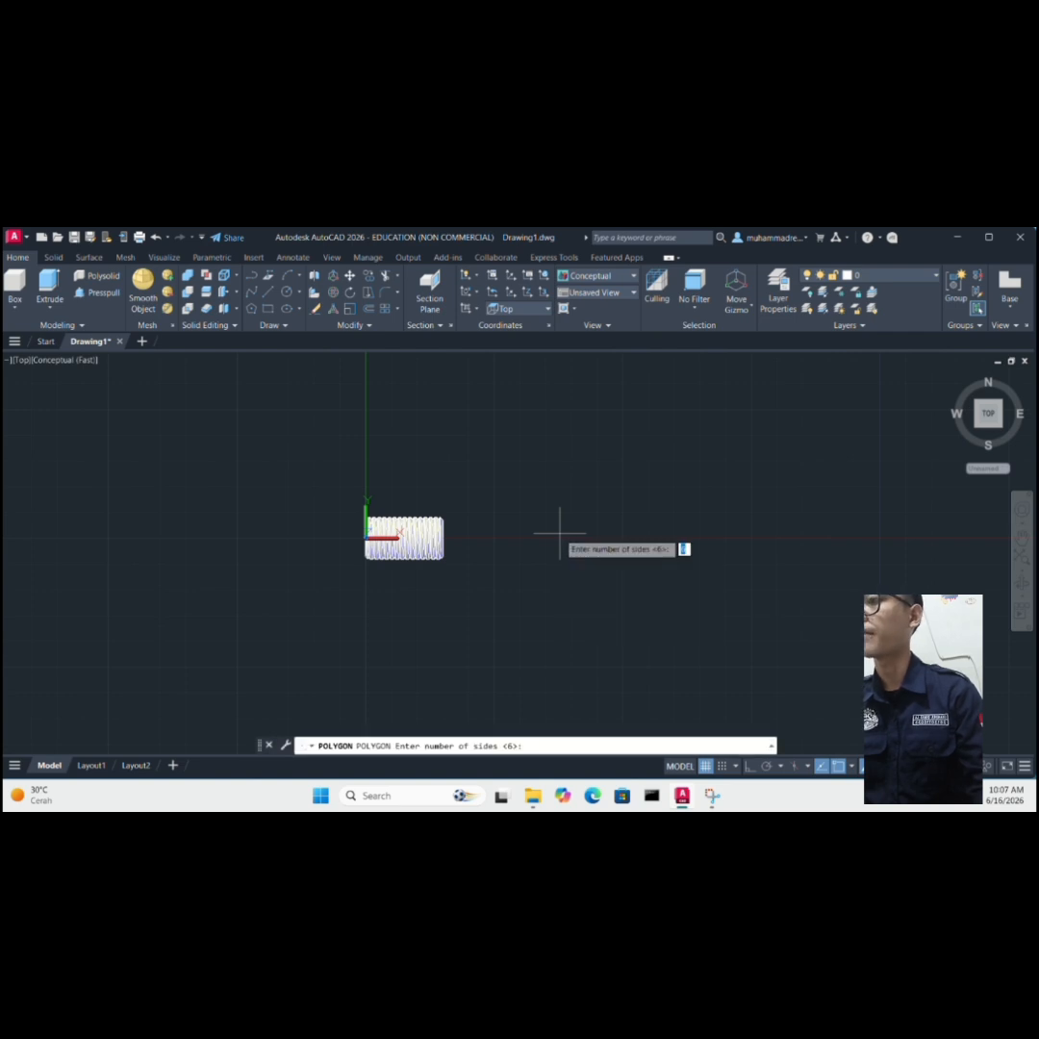
text(6)
key(Return)
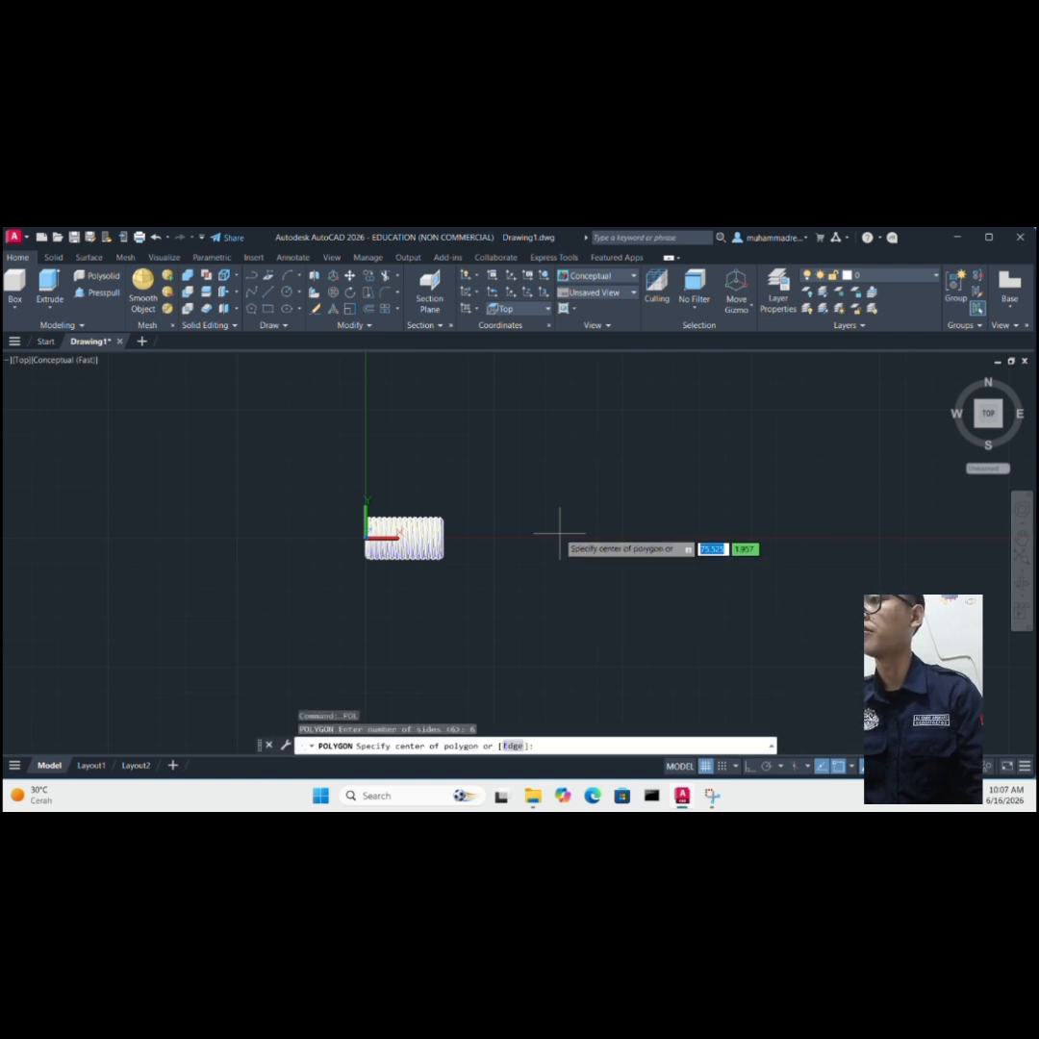
click(555, 528)
key(Down)
key(Return)
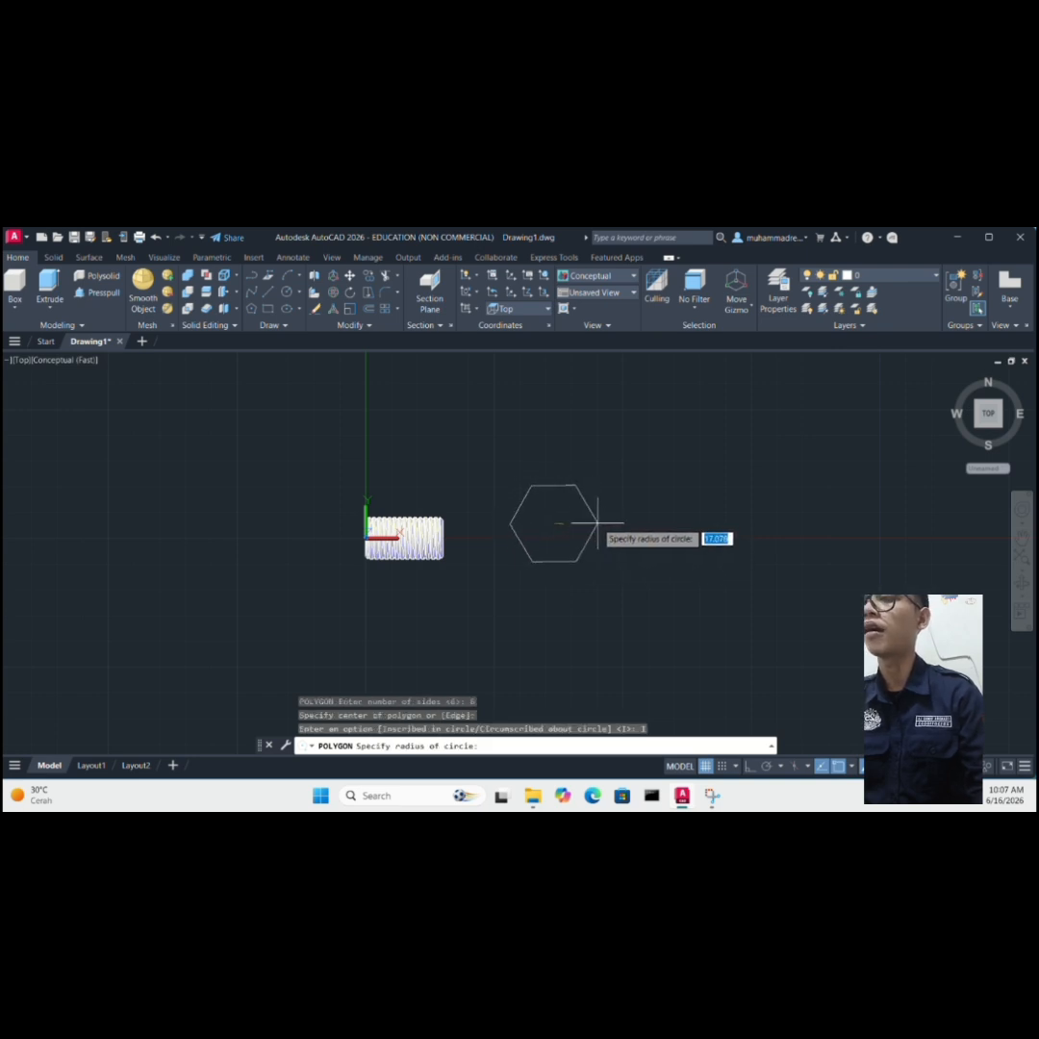
text(13)
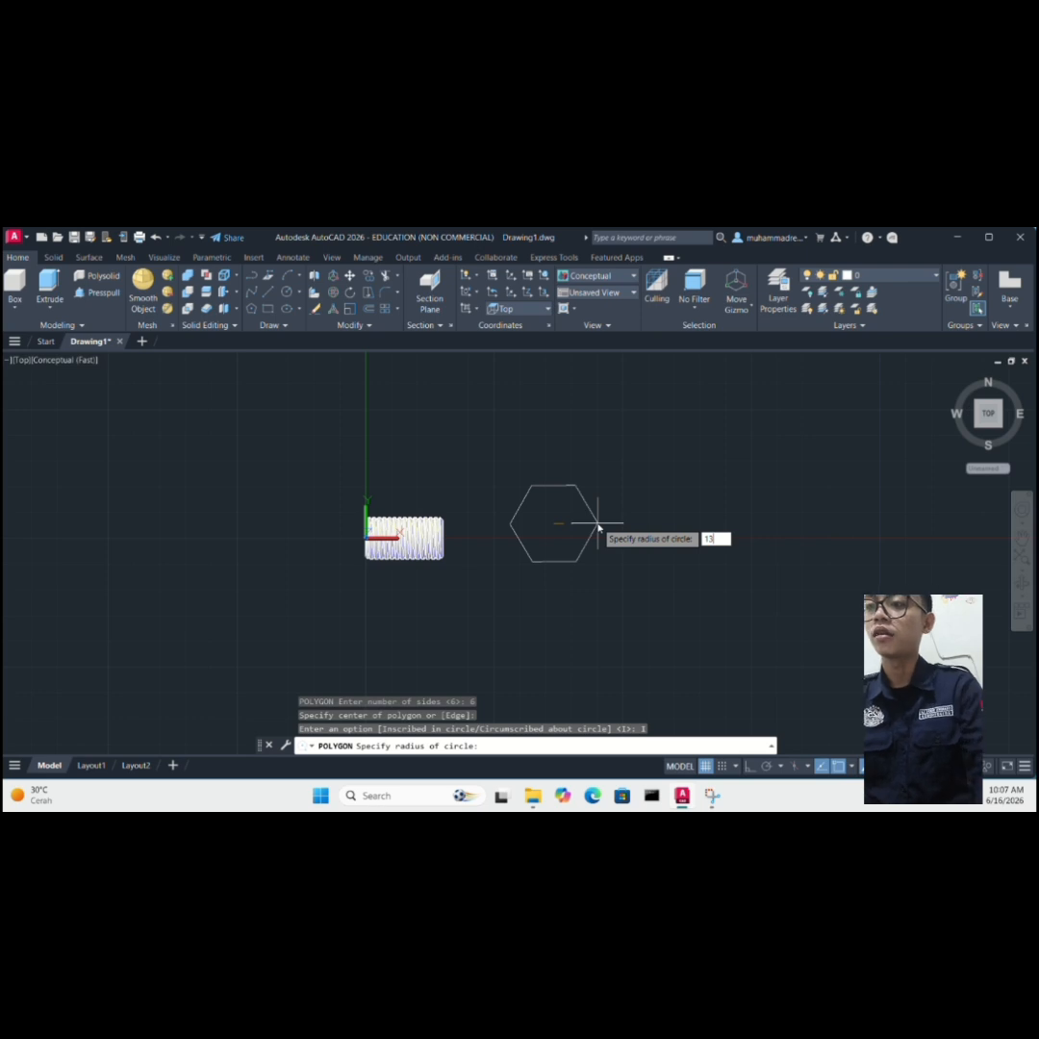
text(.)
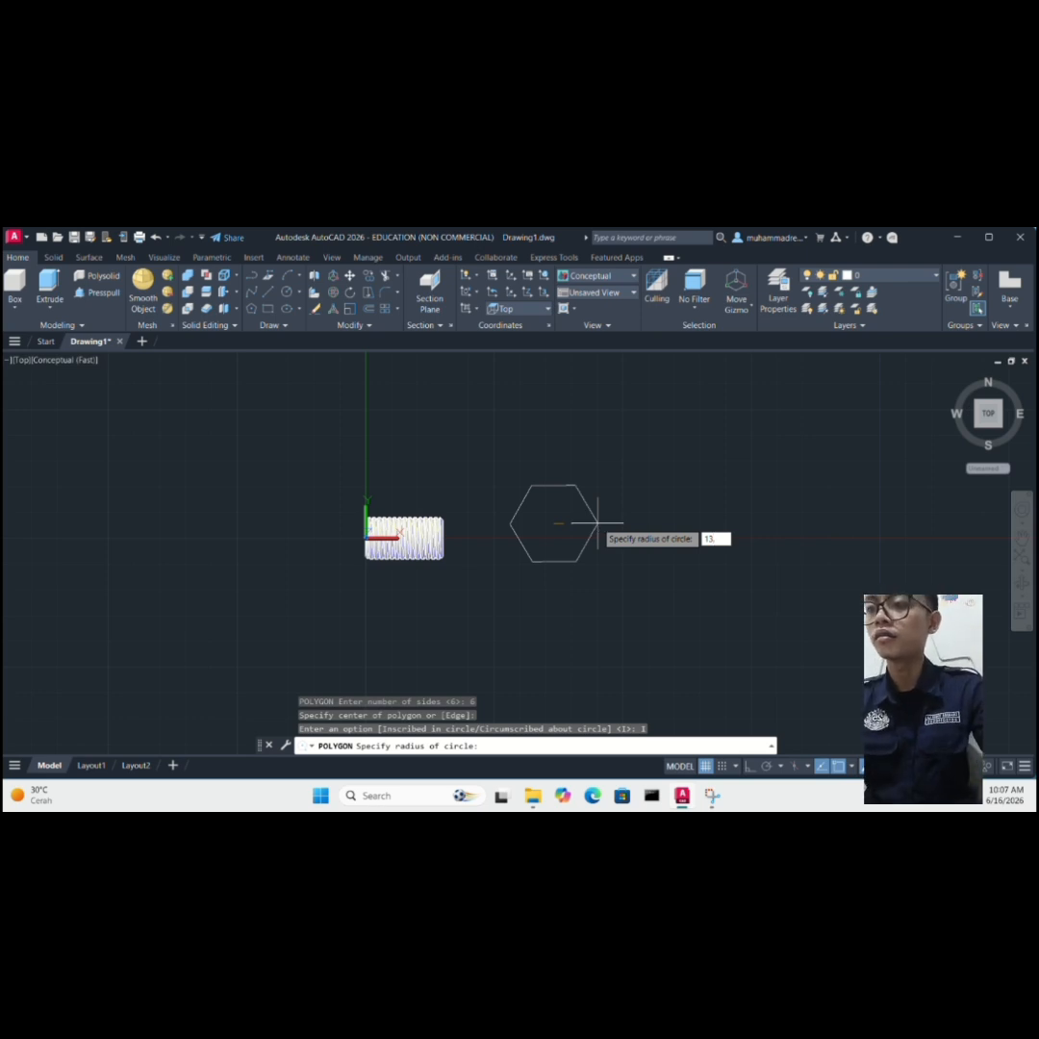
text(85)
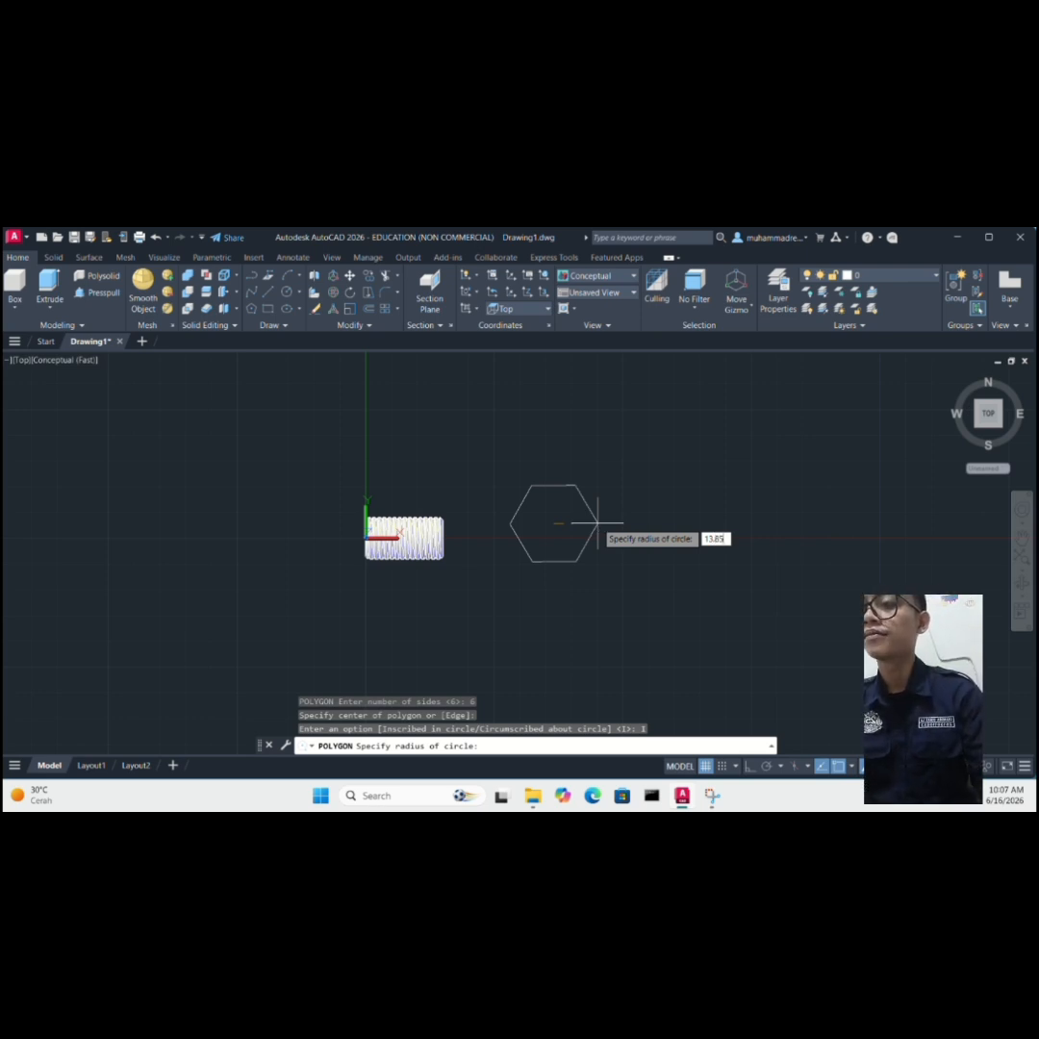
key(Return)
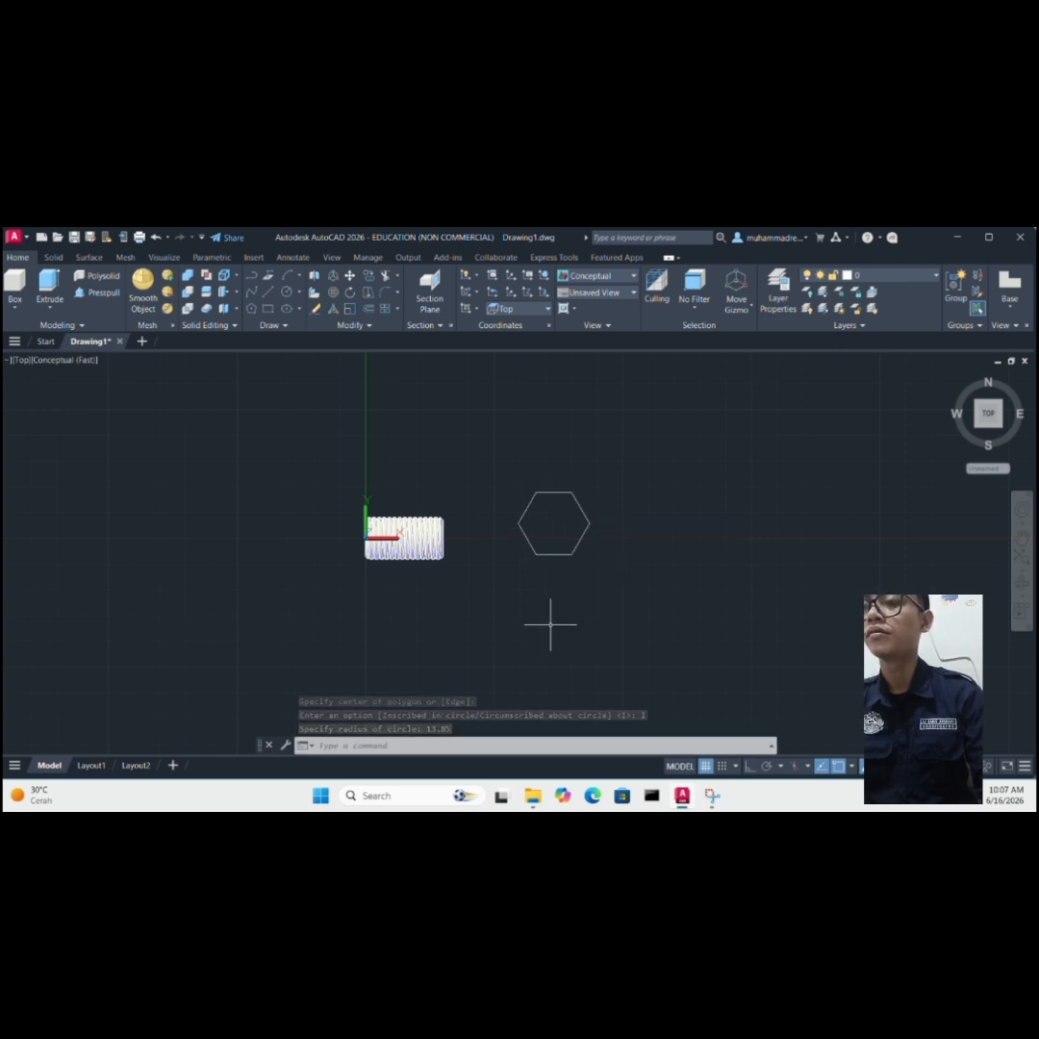
- Return the model to the SE Isometric view and undo the last extrusion
click(23, 361)
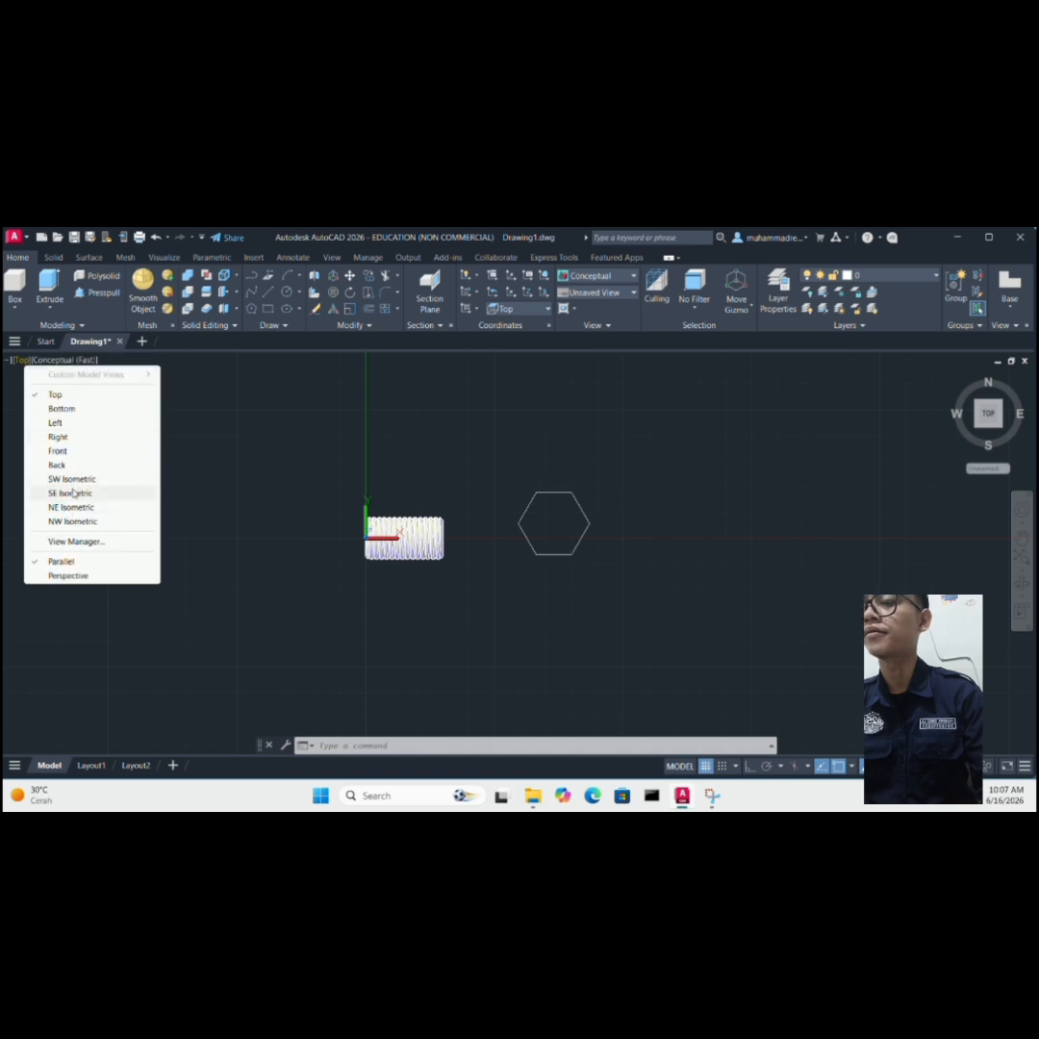
click(73, 493)
scroll(442, 606, down, 3)
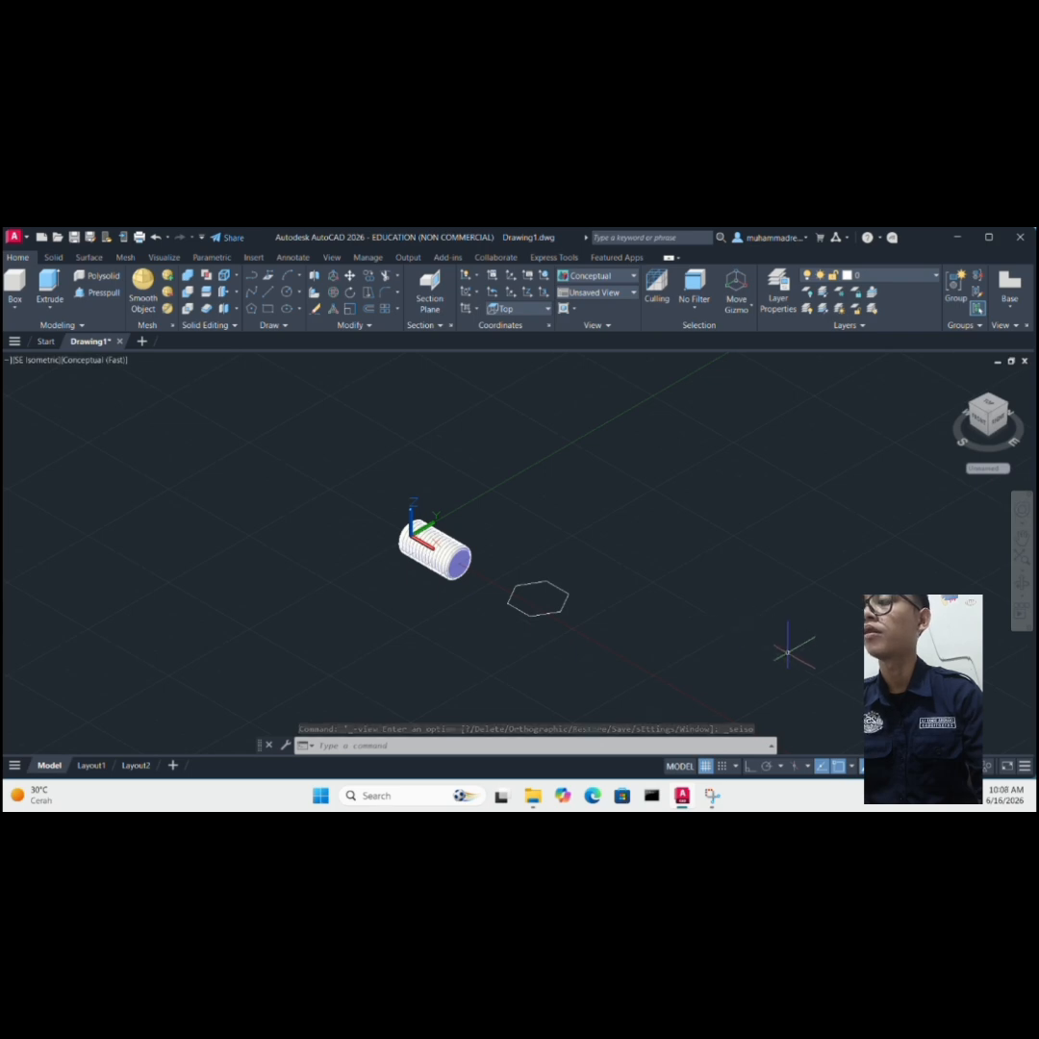
key(ctrl+z)
- Extrude the hexagon downward by 10 to form the solid for the bolt head
text(EXT)
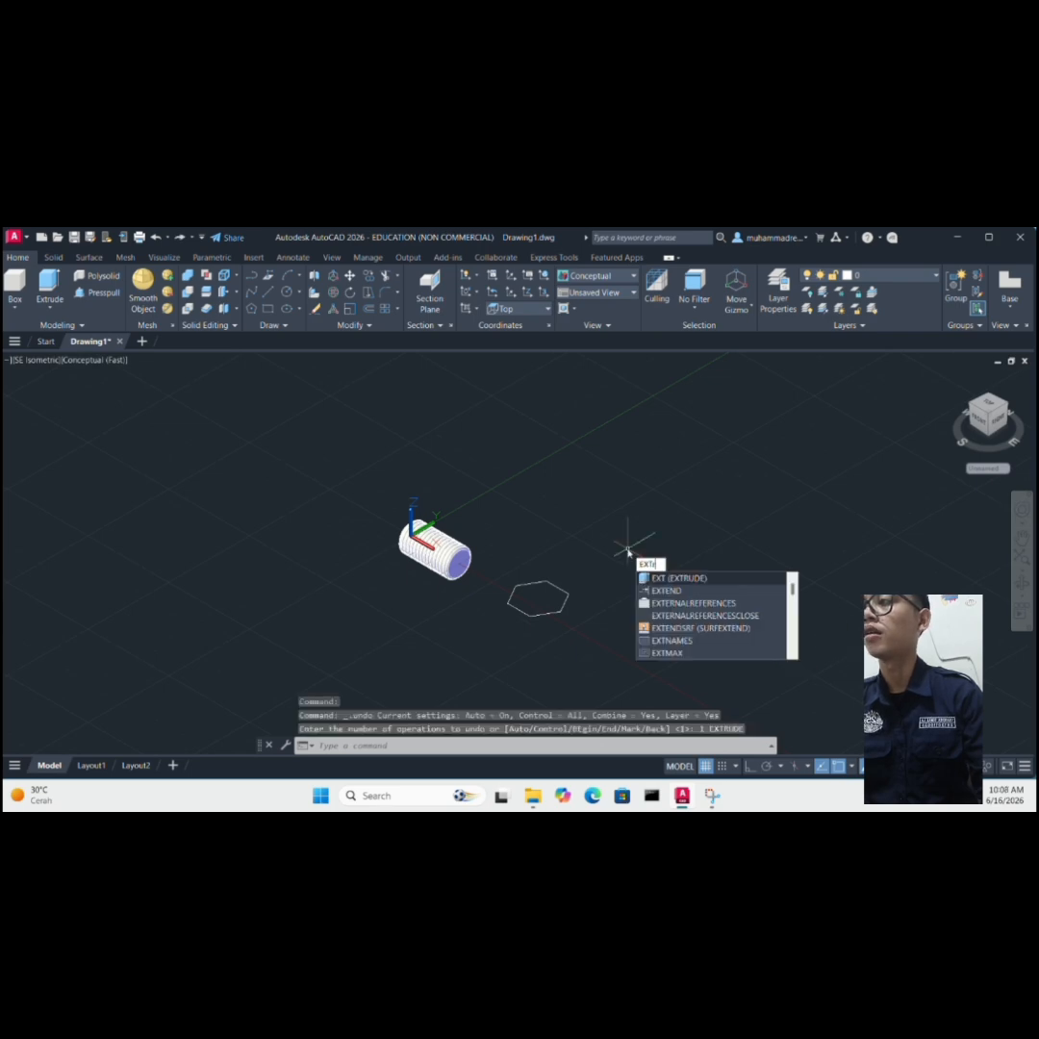
text(R)
key(Return)
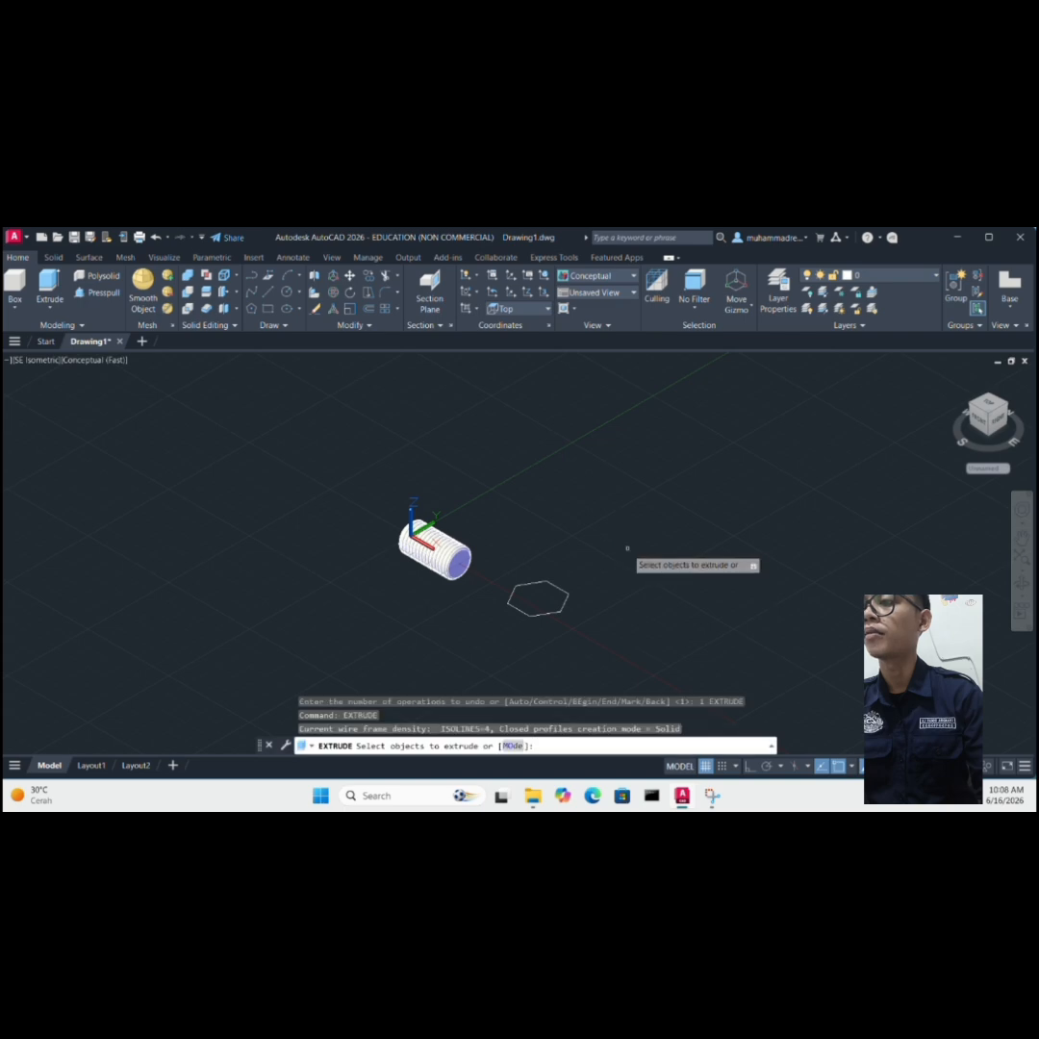
click(566, 600)
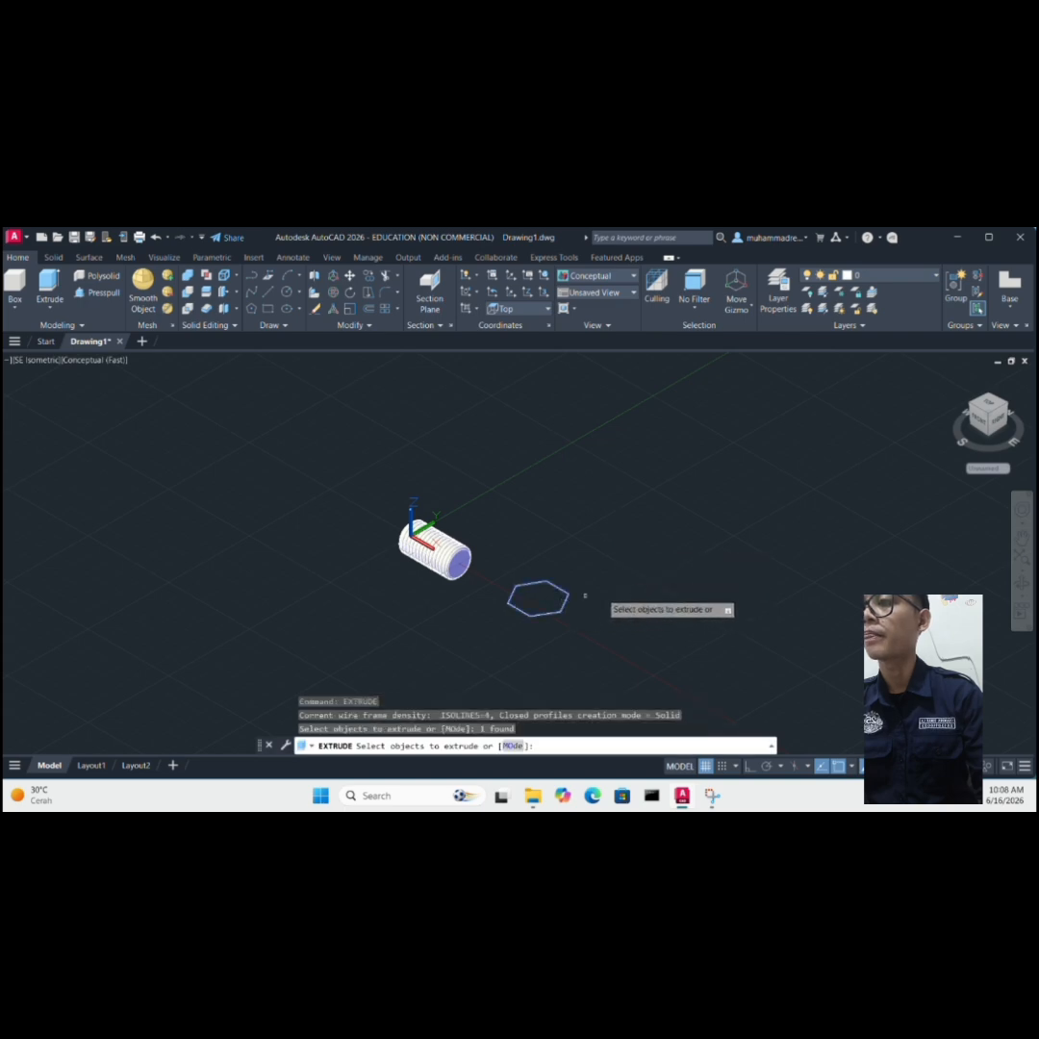
key(Return)
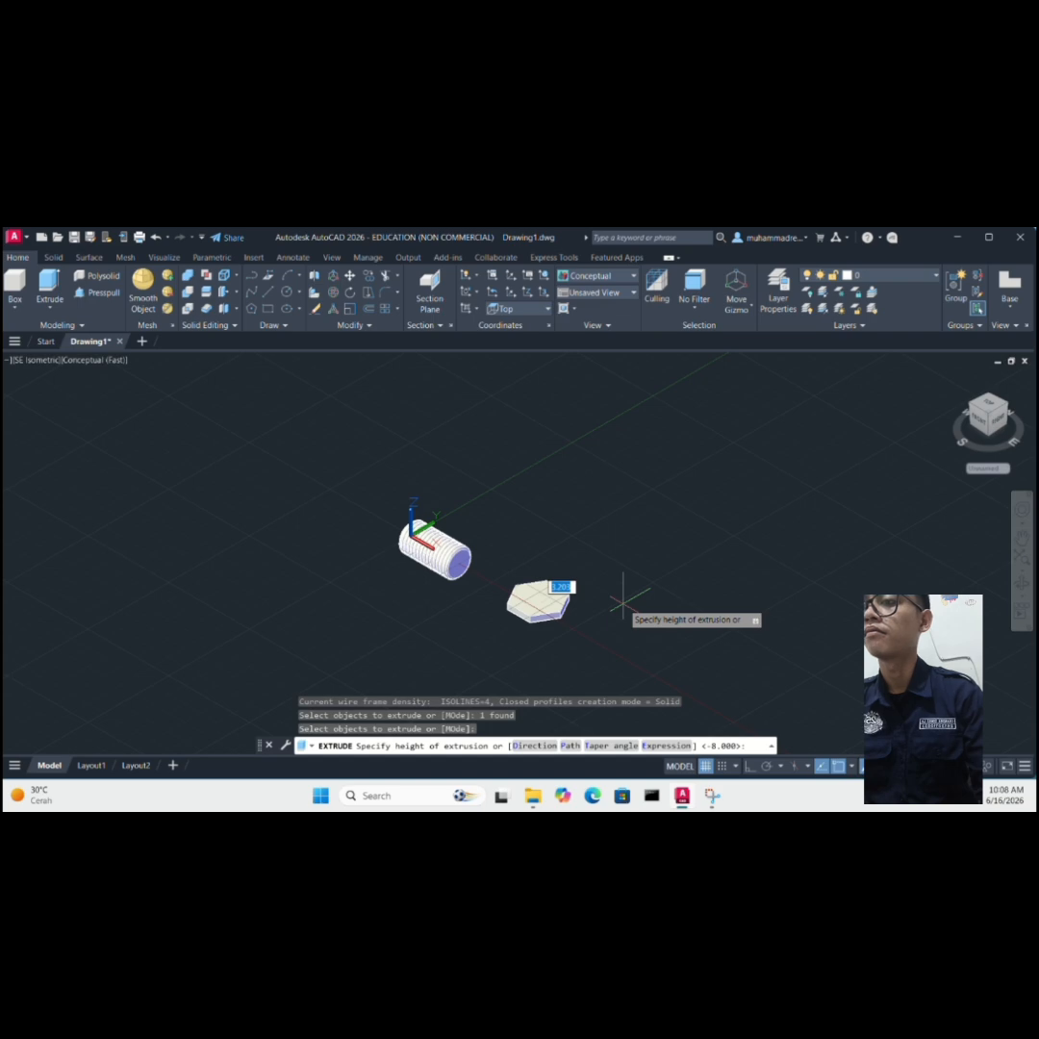
text(10)
key(Return)
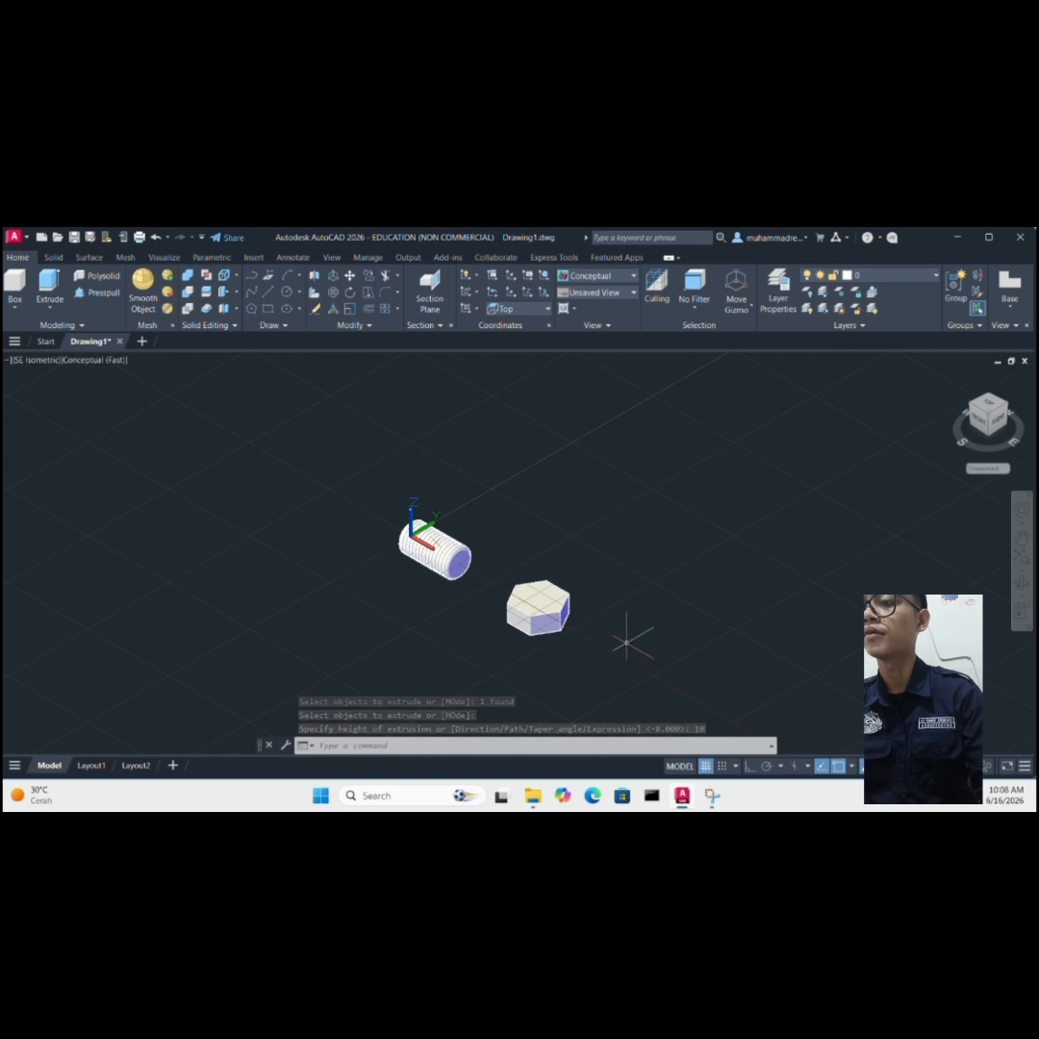
- Draw a two-point circle on the hexagonal prism's upper face, spanning the midpoints of two opposite edges
text(d)
key(BackSpace)
text(c)
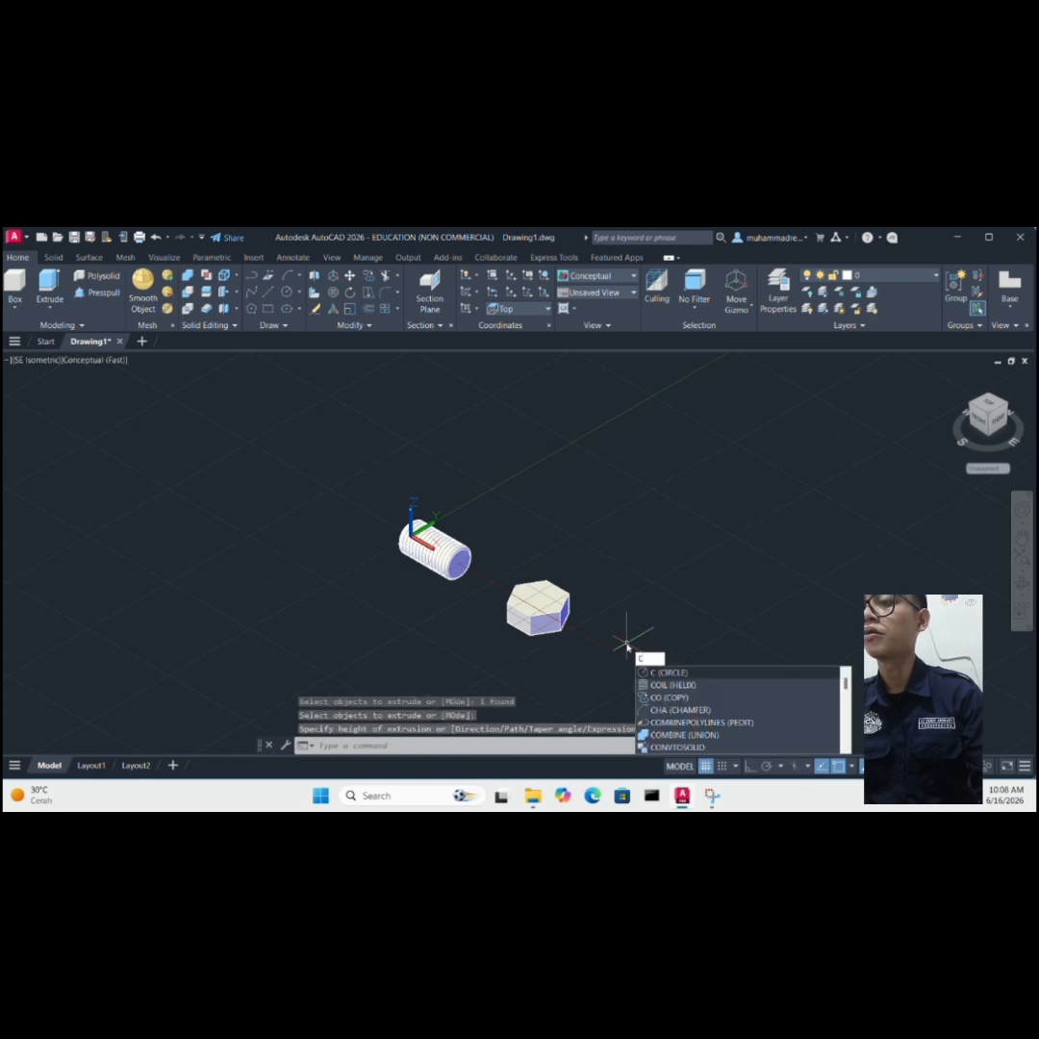
key(Return)
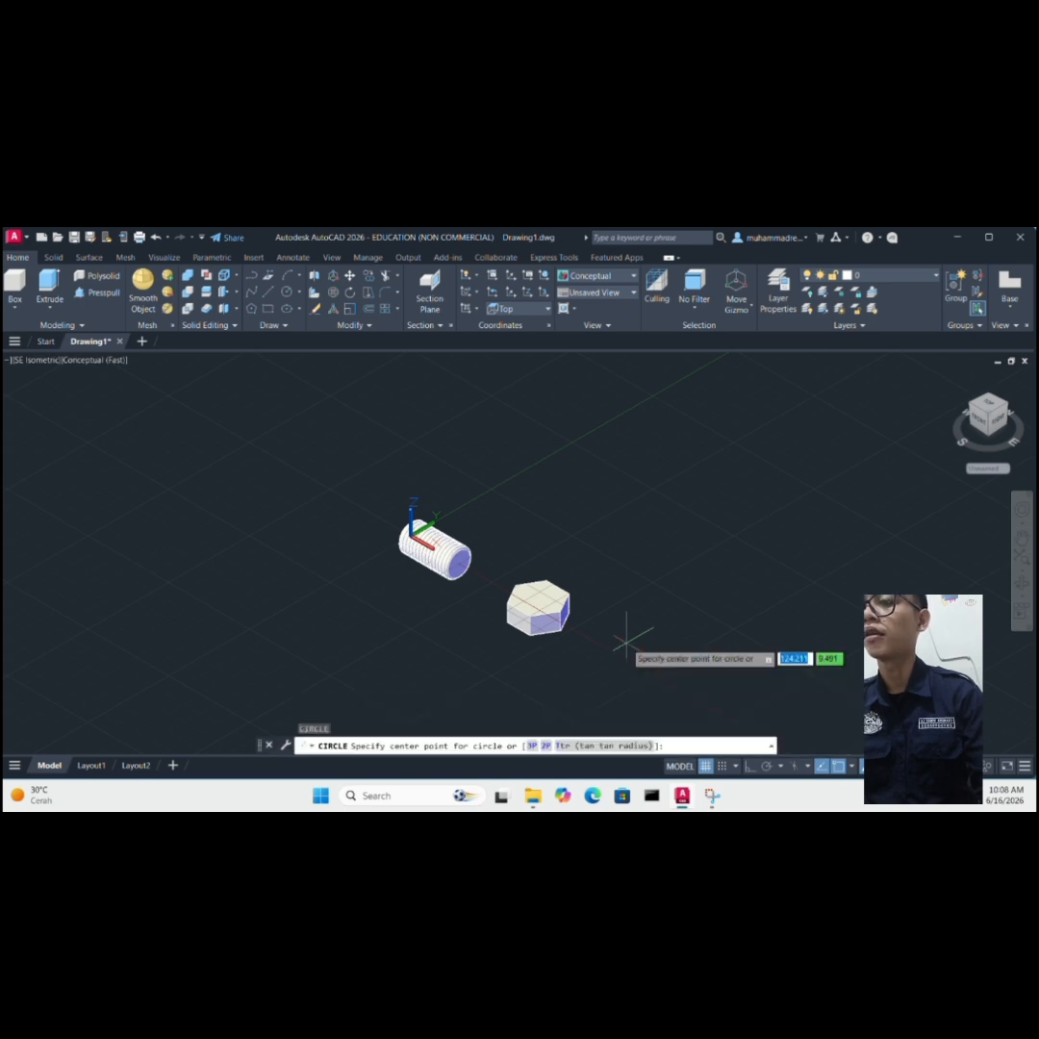
click(544, 746)
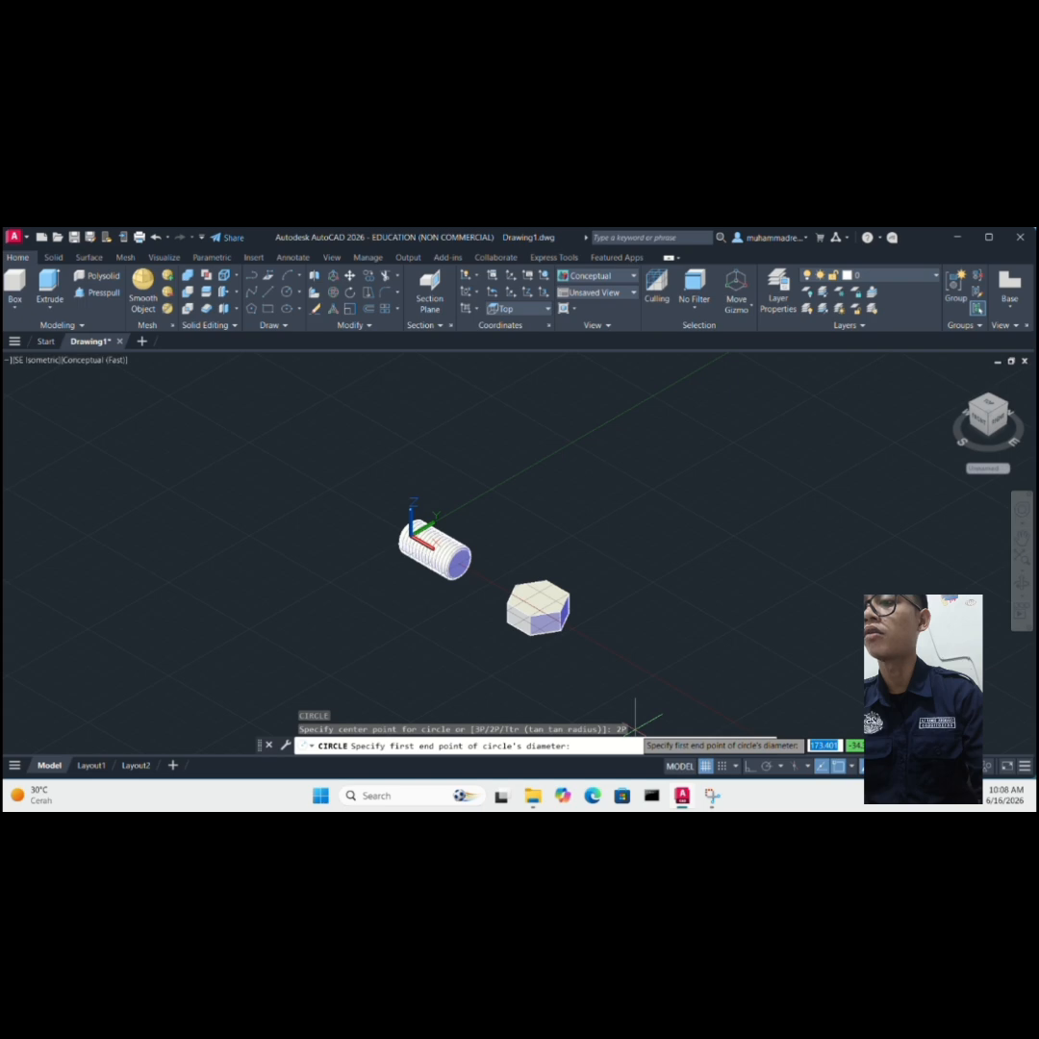
click(520, 616)
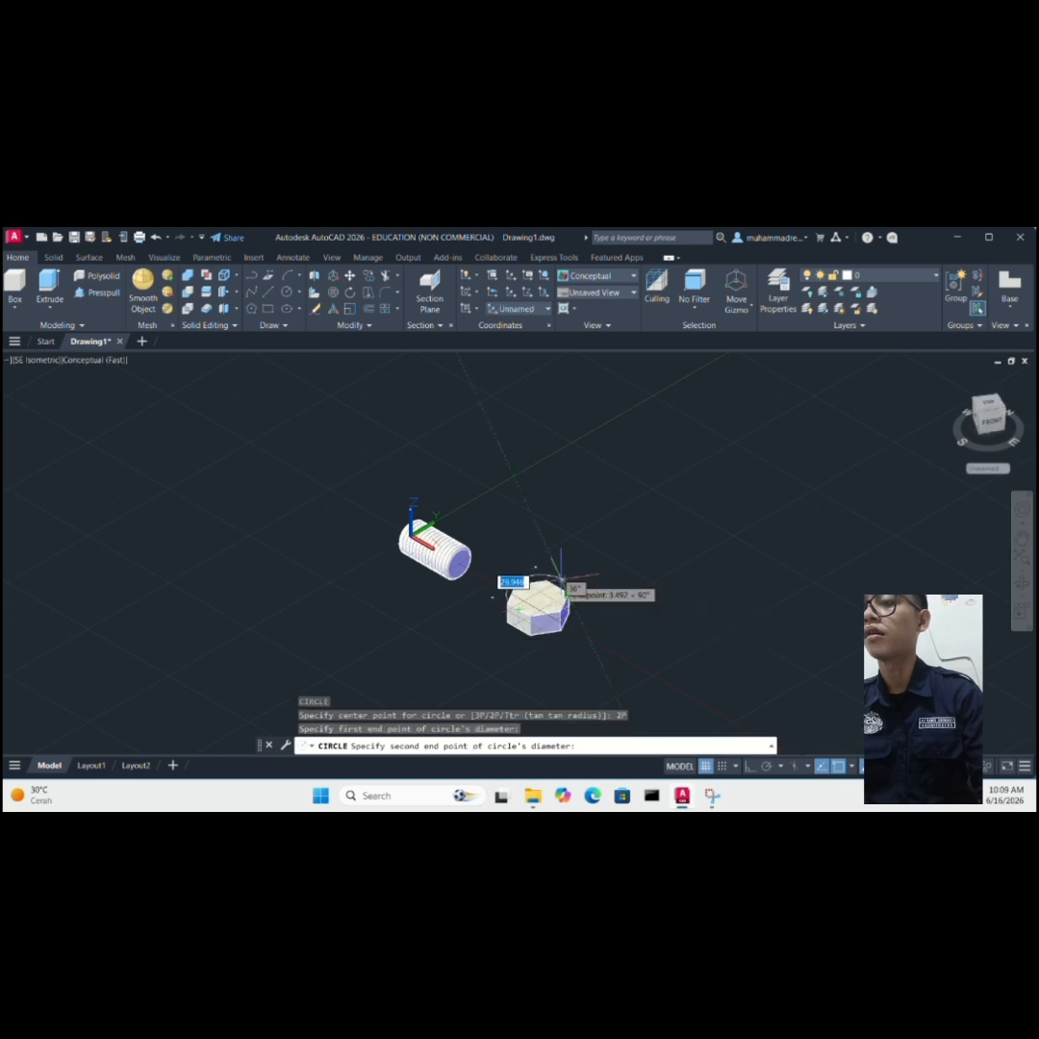
click(559, 588)
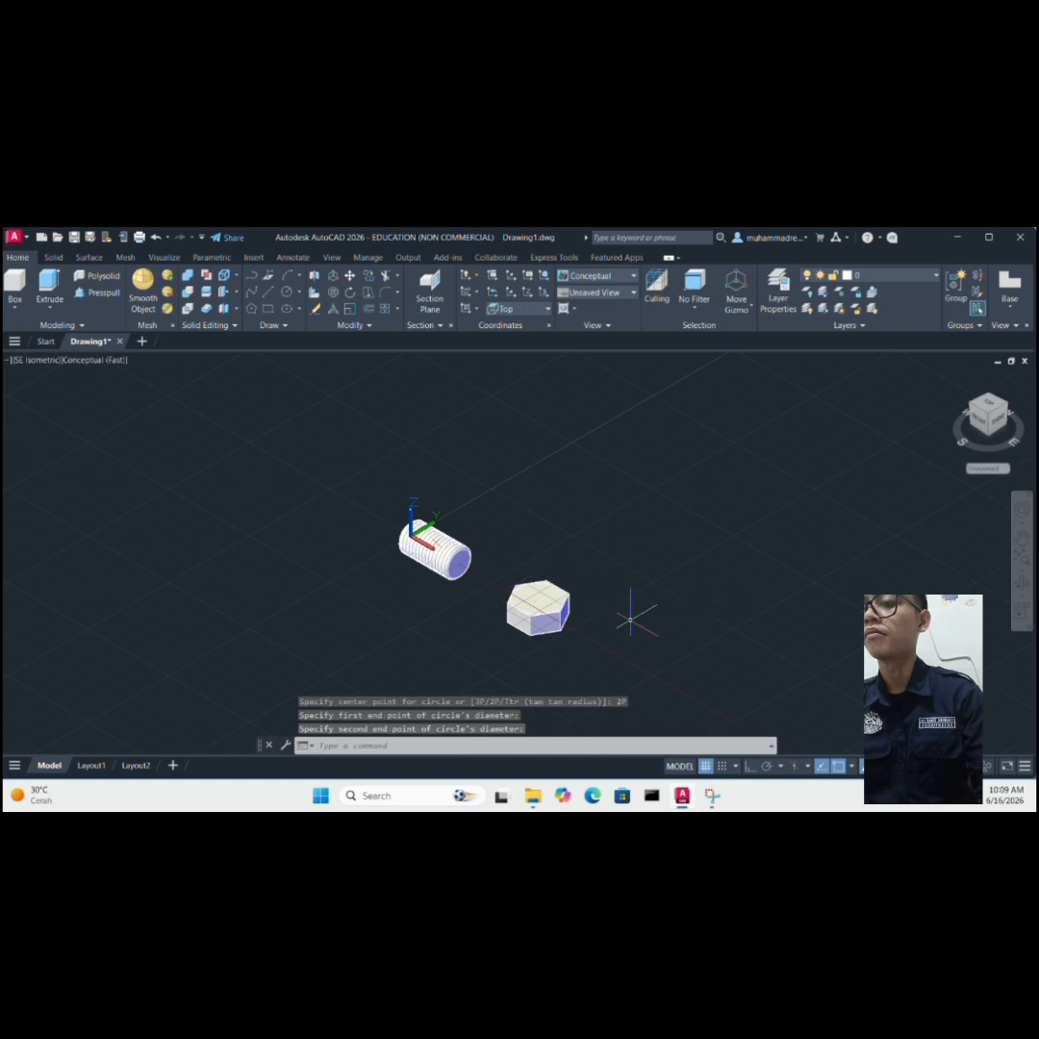
- Extrude the circle on the hexagonal prism downward by 10 with a taper angle of -45 degrees
text(E)
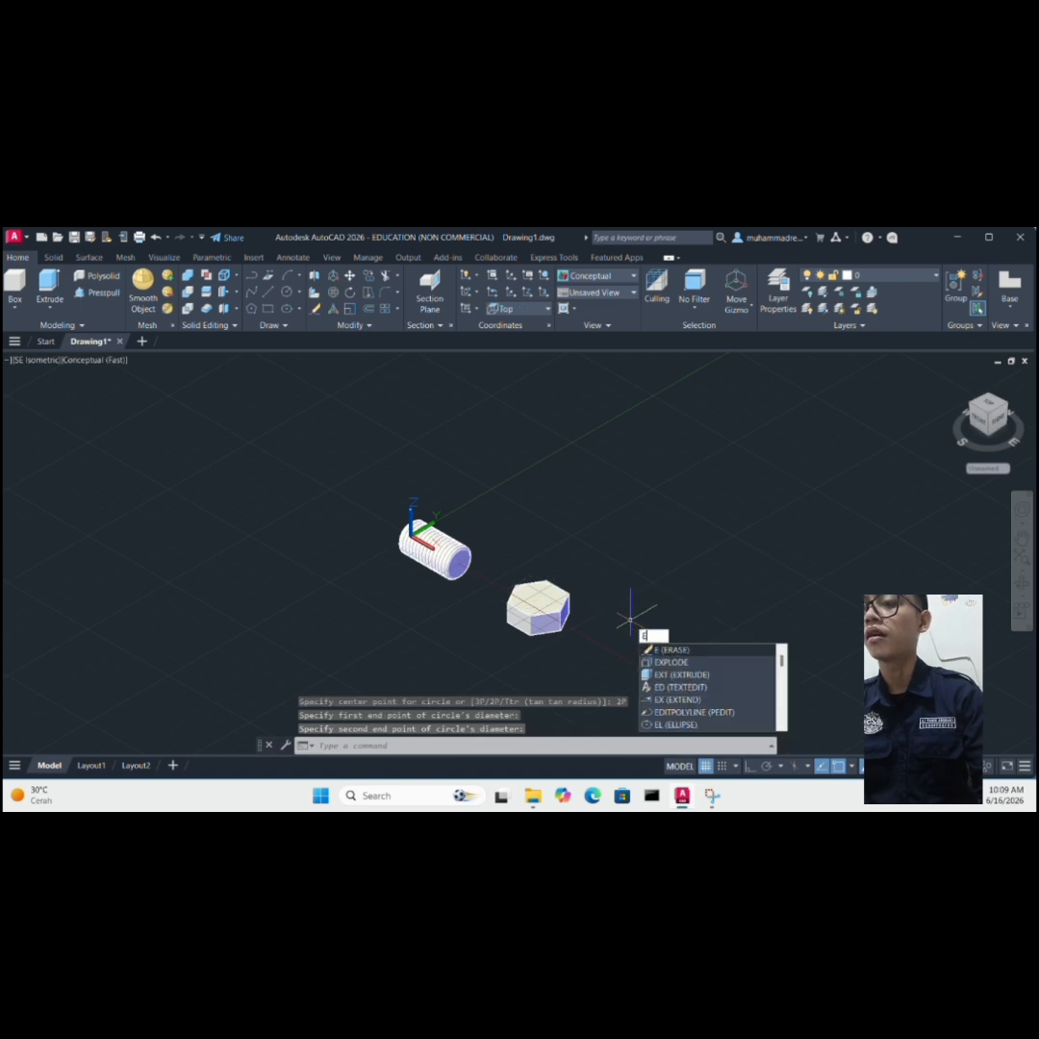
text(XTR)
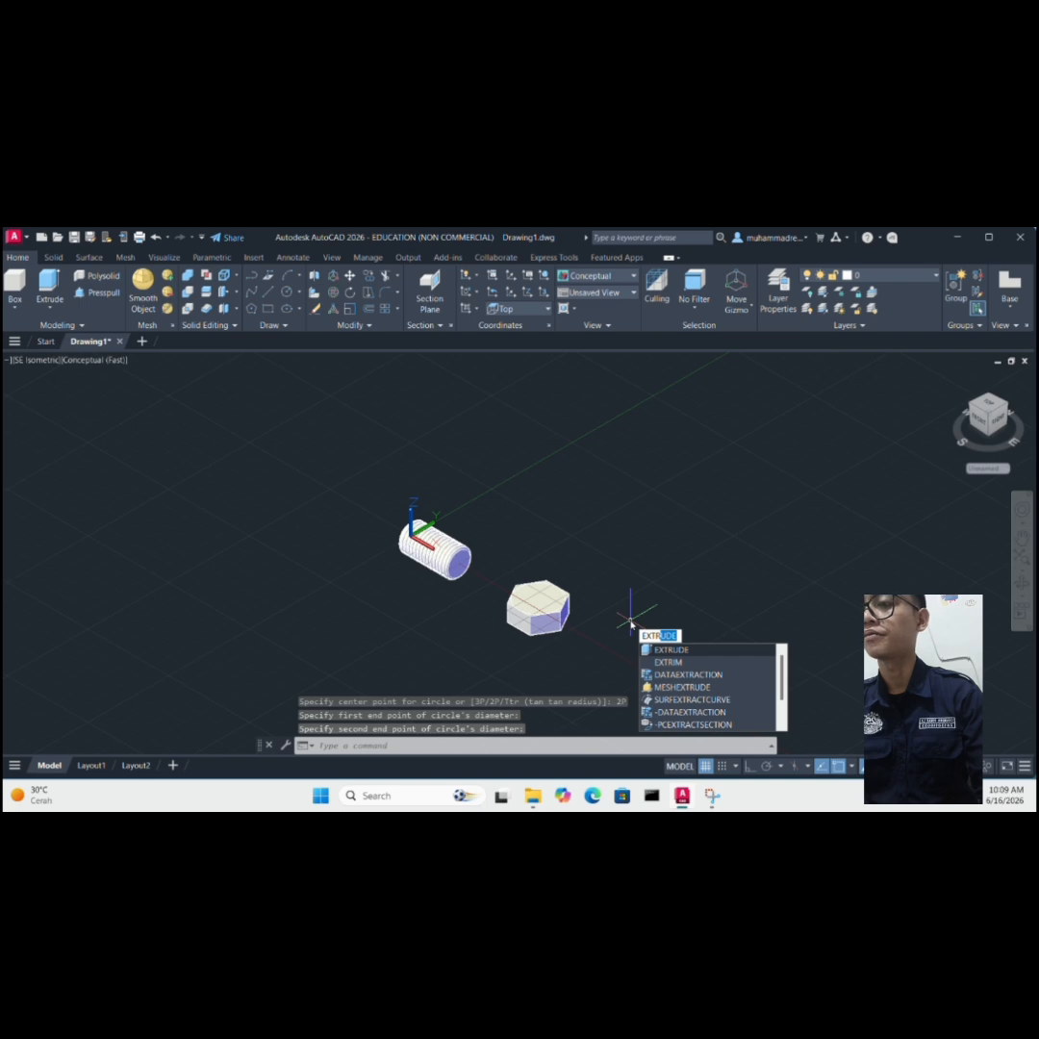
key(Return)
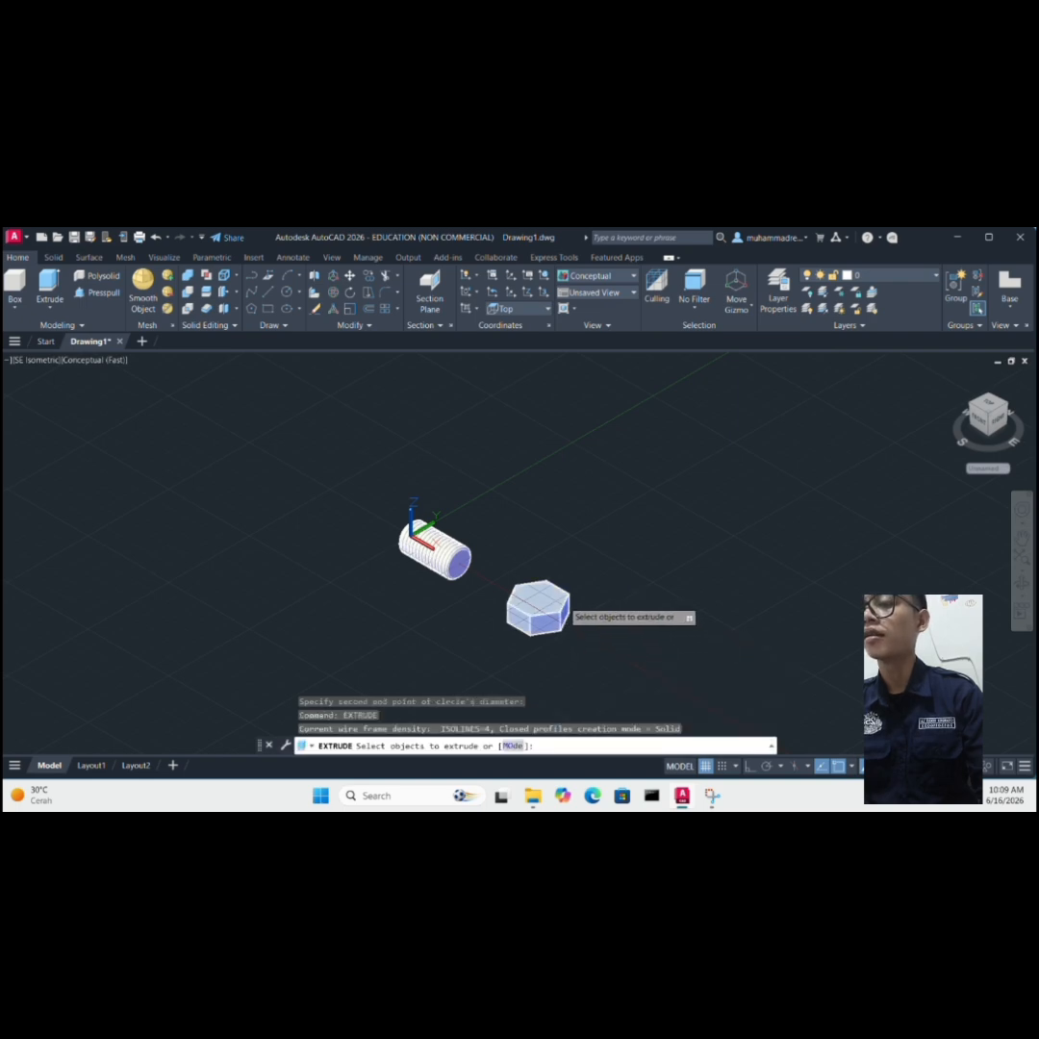
click(564, 594)
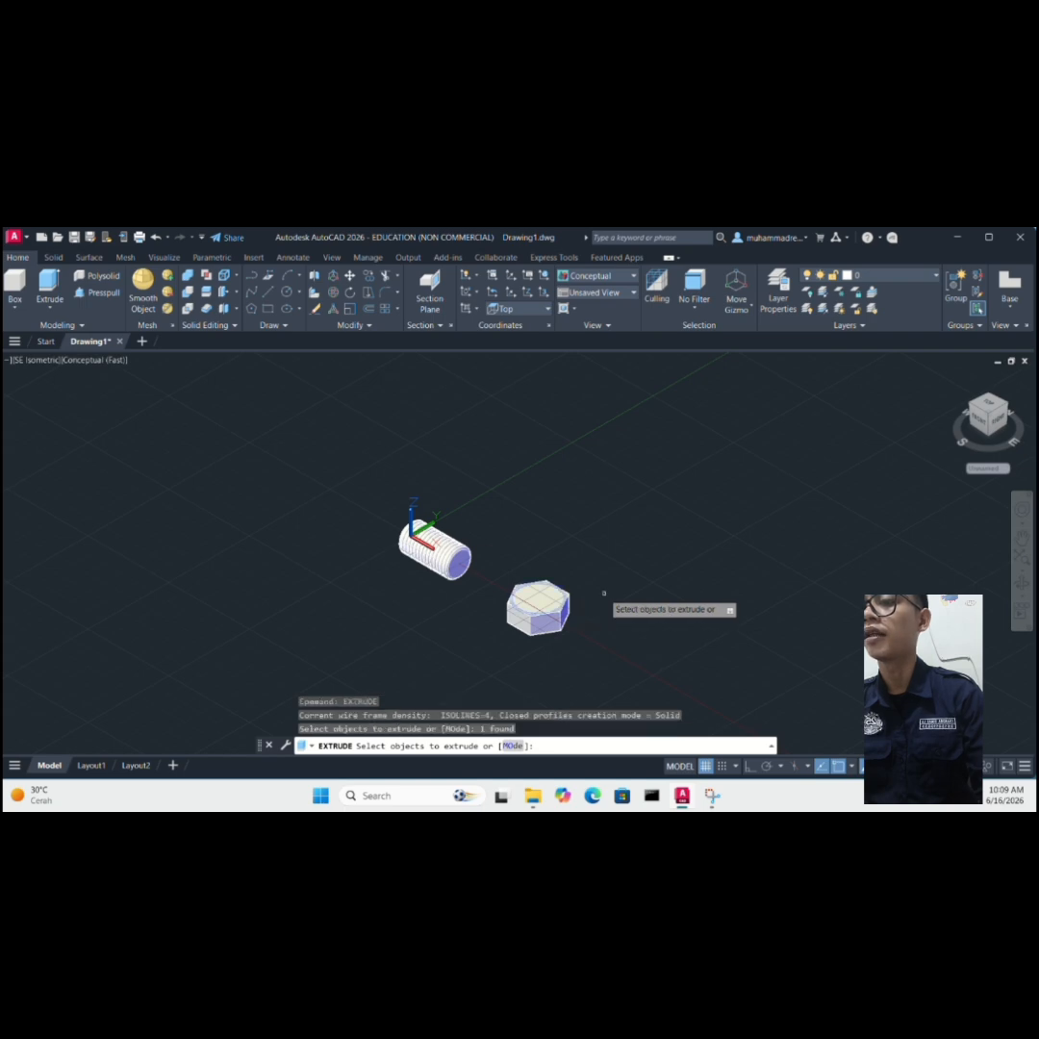
key(Return)
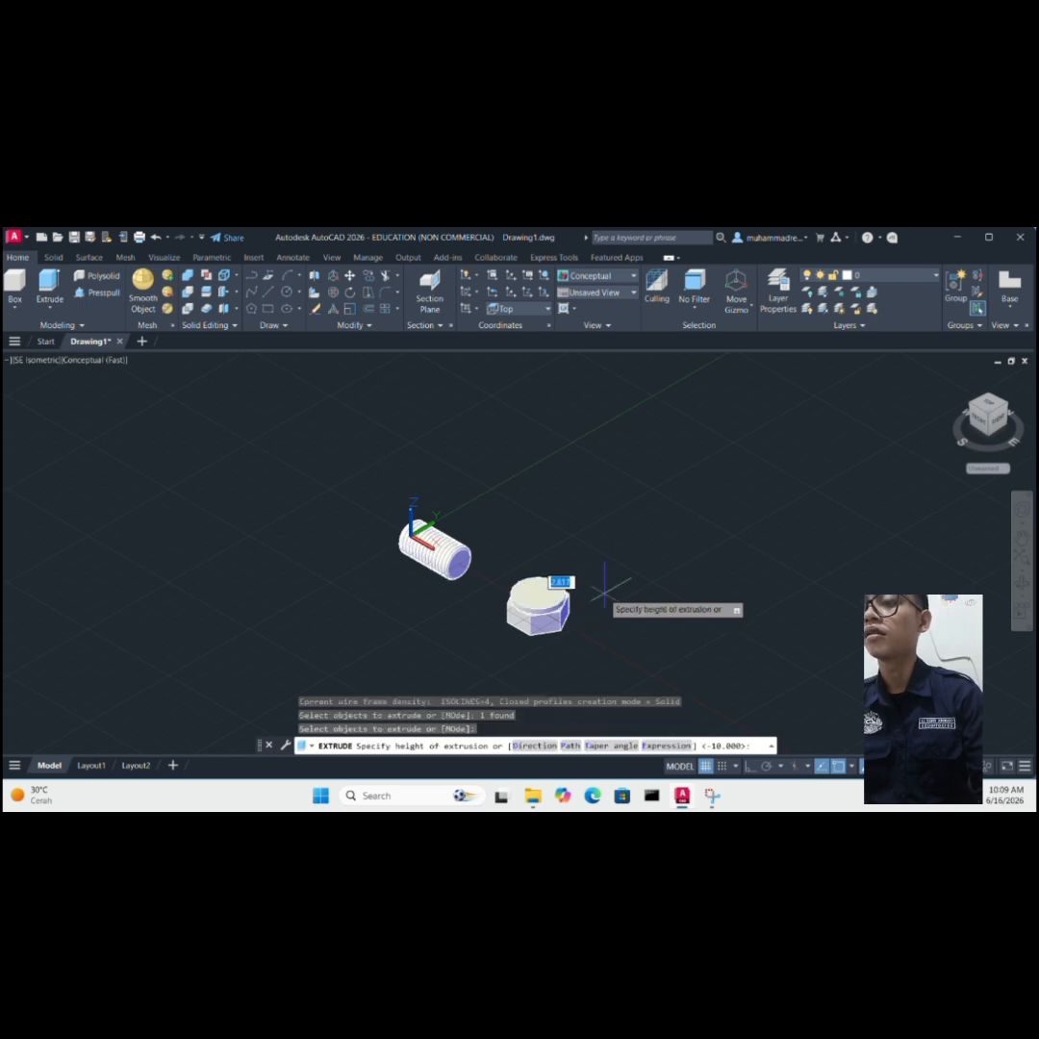
click(622, 748)
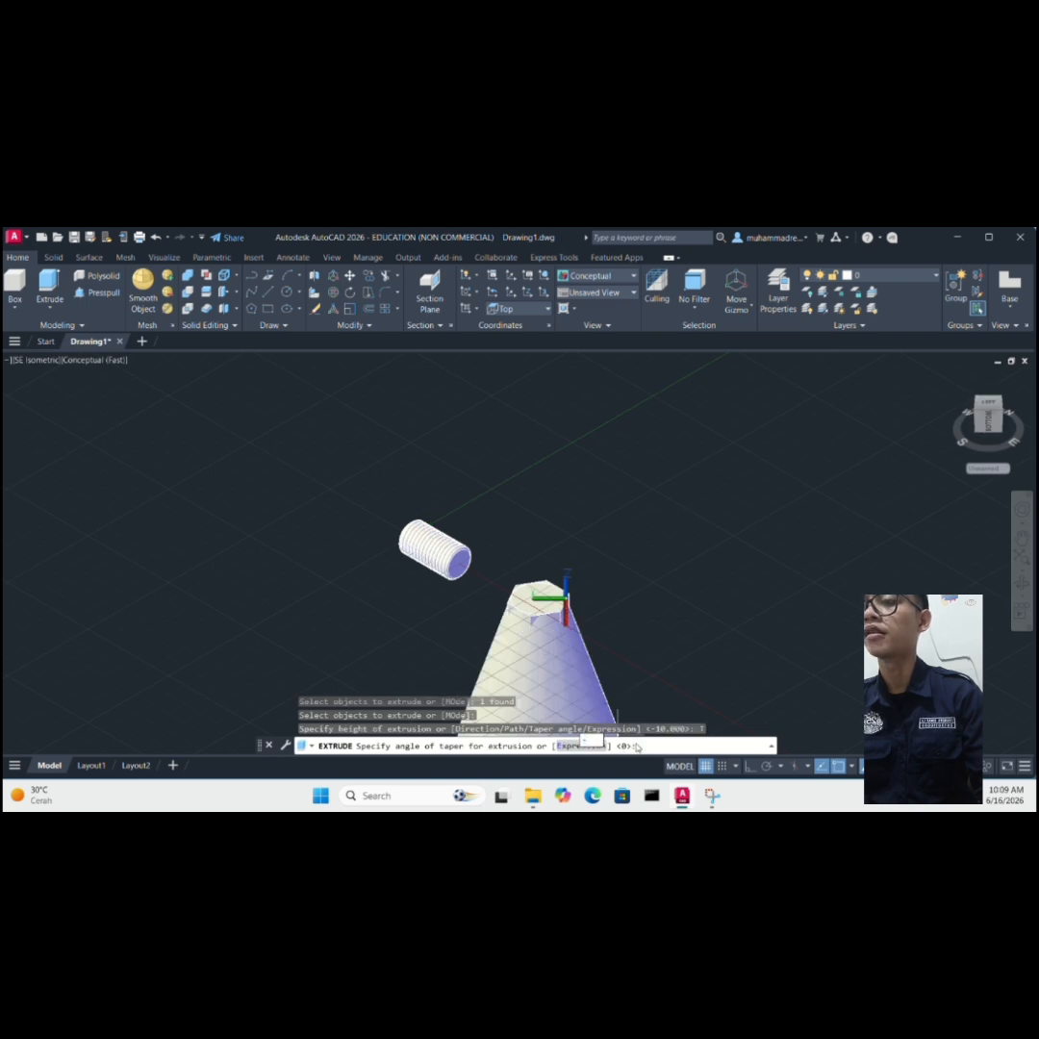
text(-45)
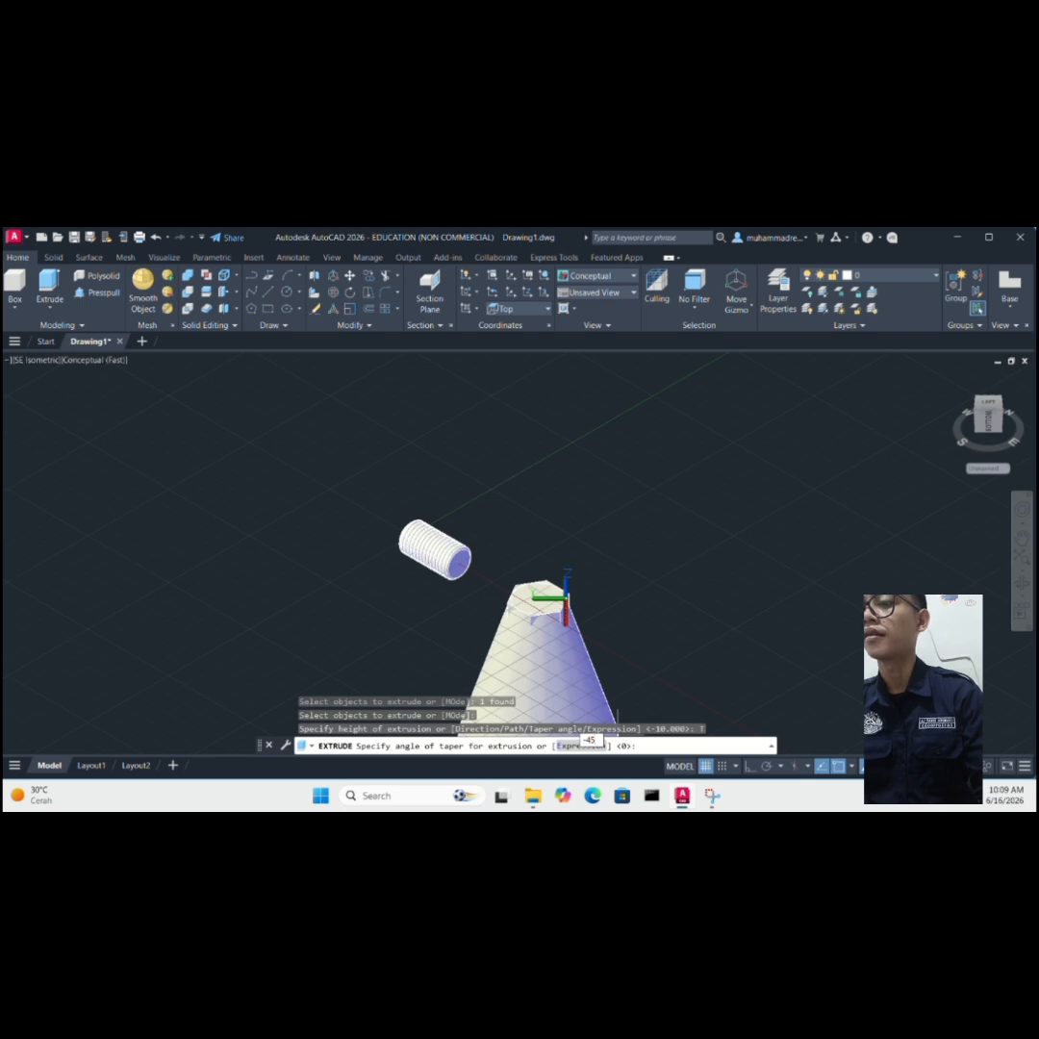
key(Return)
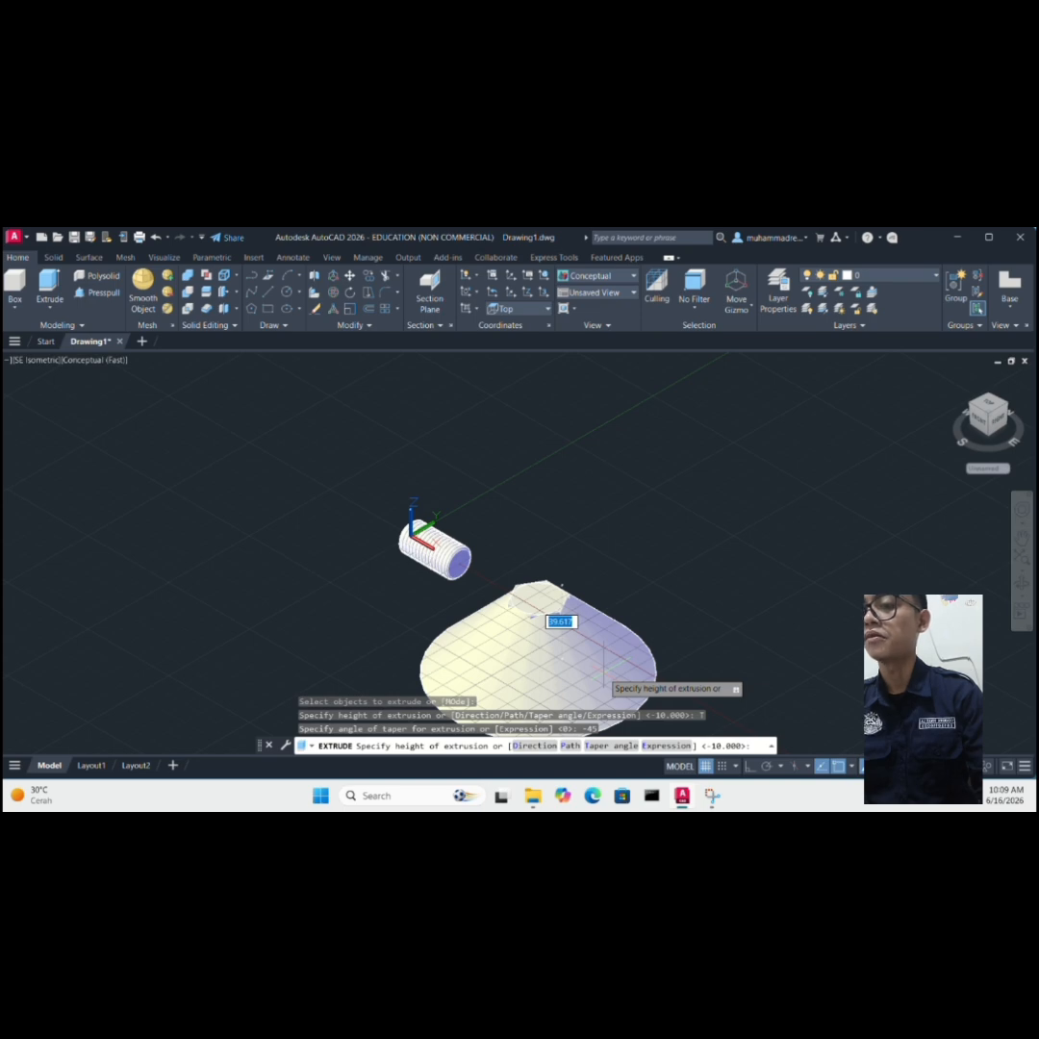
text(10)
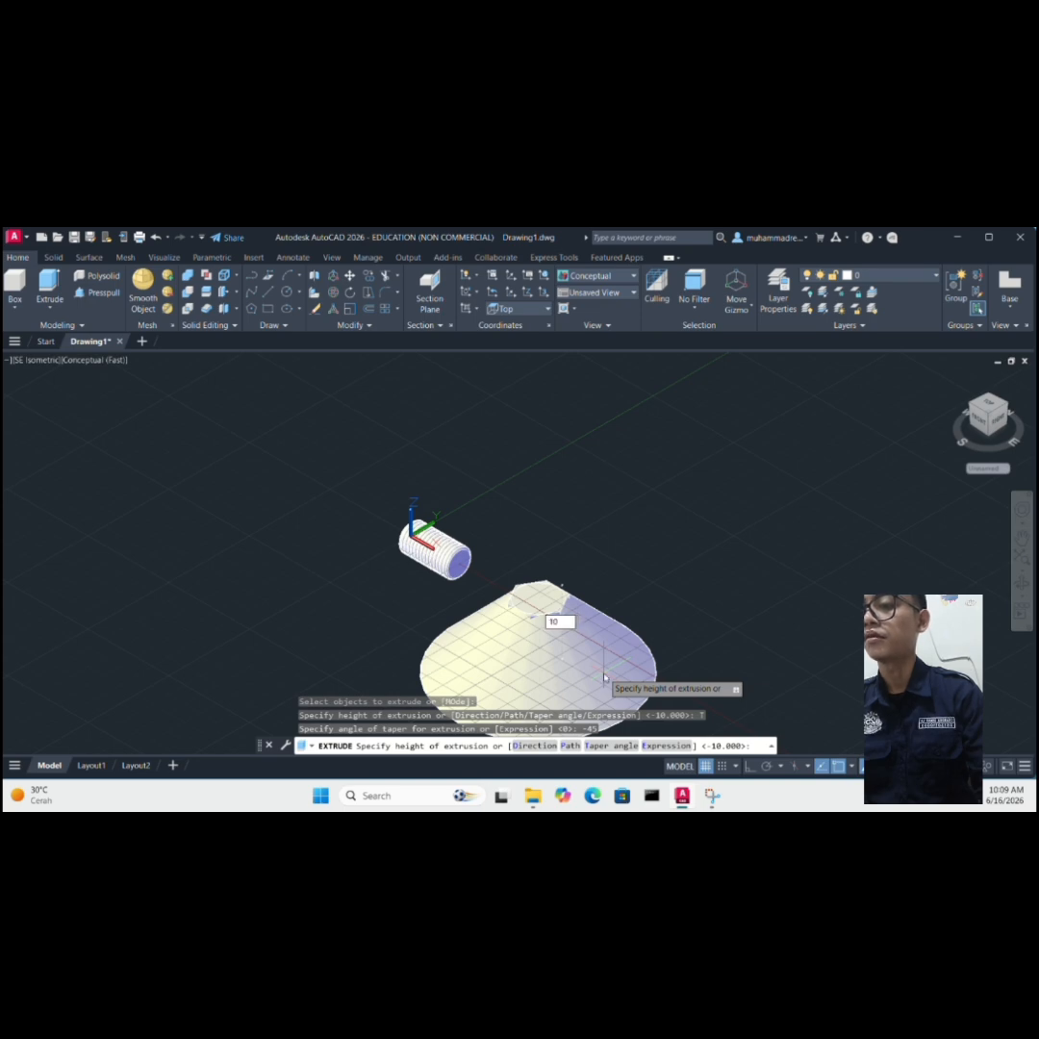
key(Return)
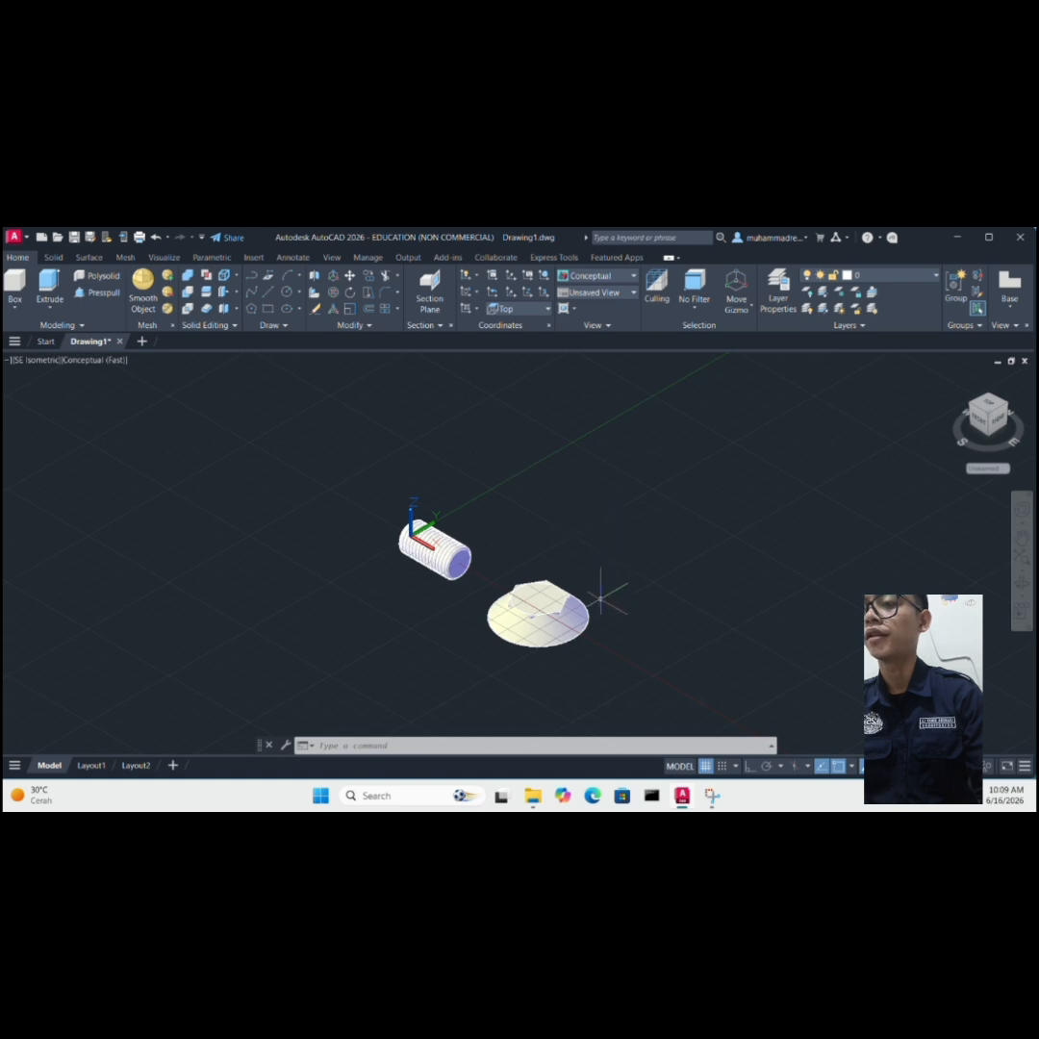
key(Escape)
key(Escape)
key(Escape)
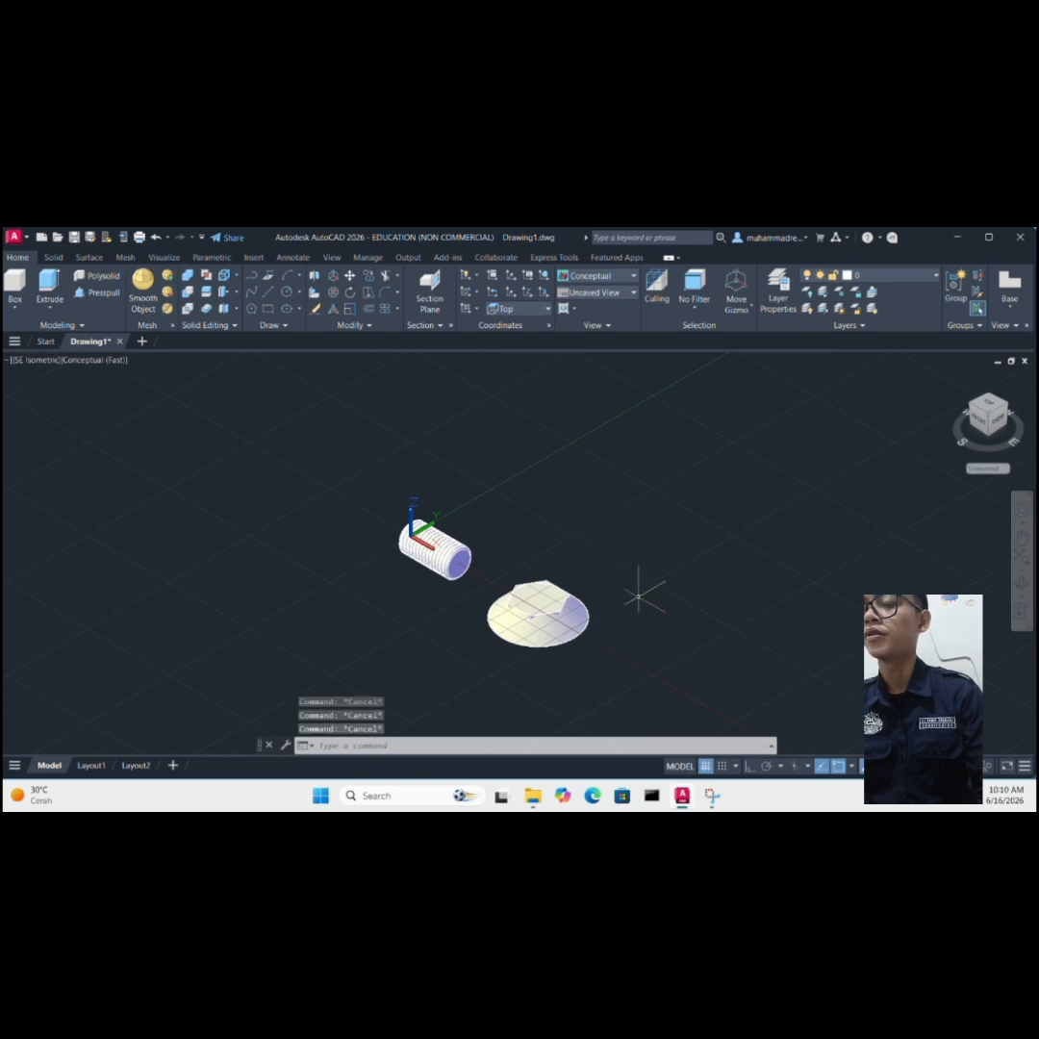
- Intersect the tapered cone with the hexagonal prism to chamfer the bolt head's upper corners
text(INTERSECT)
key(Return)
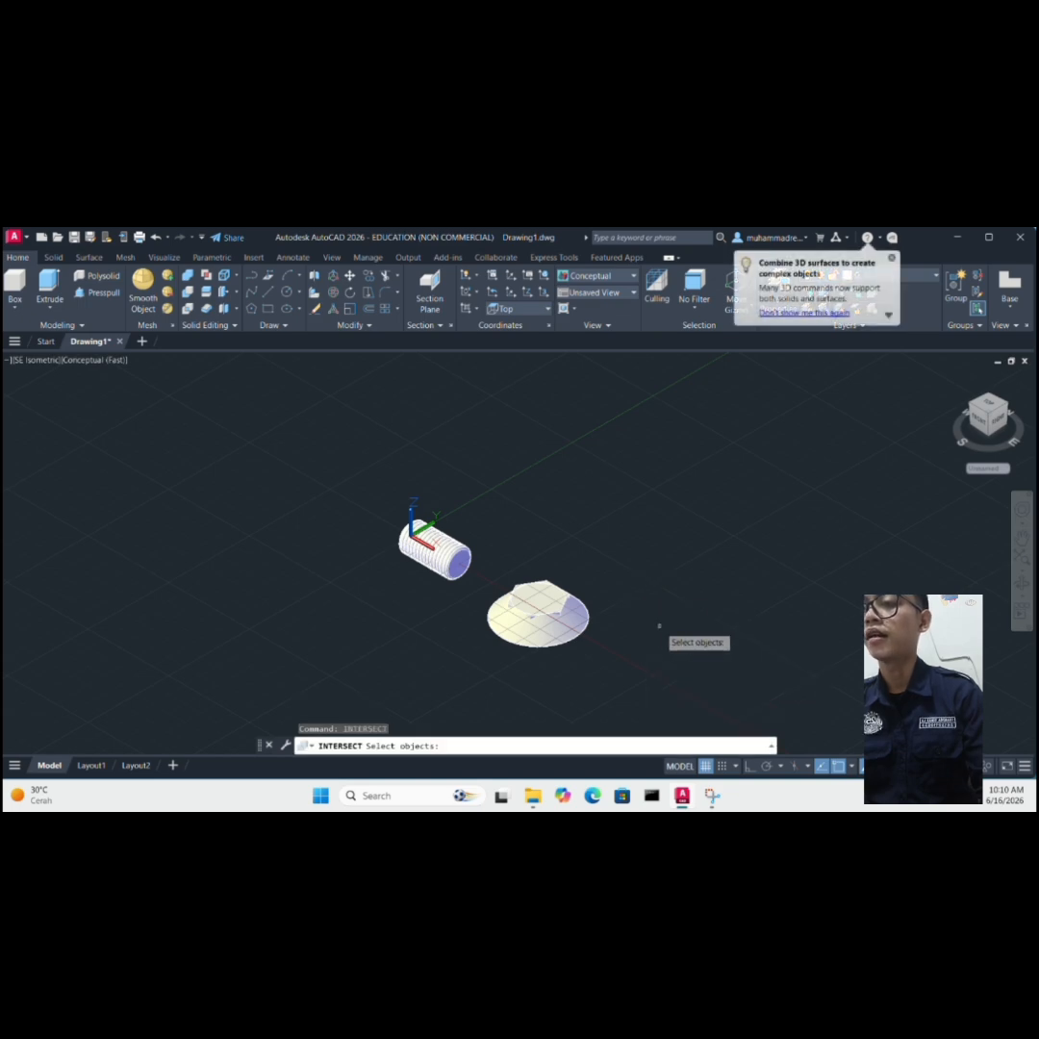
click(558, 633)
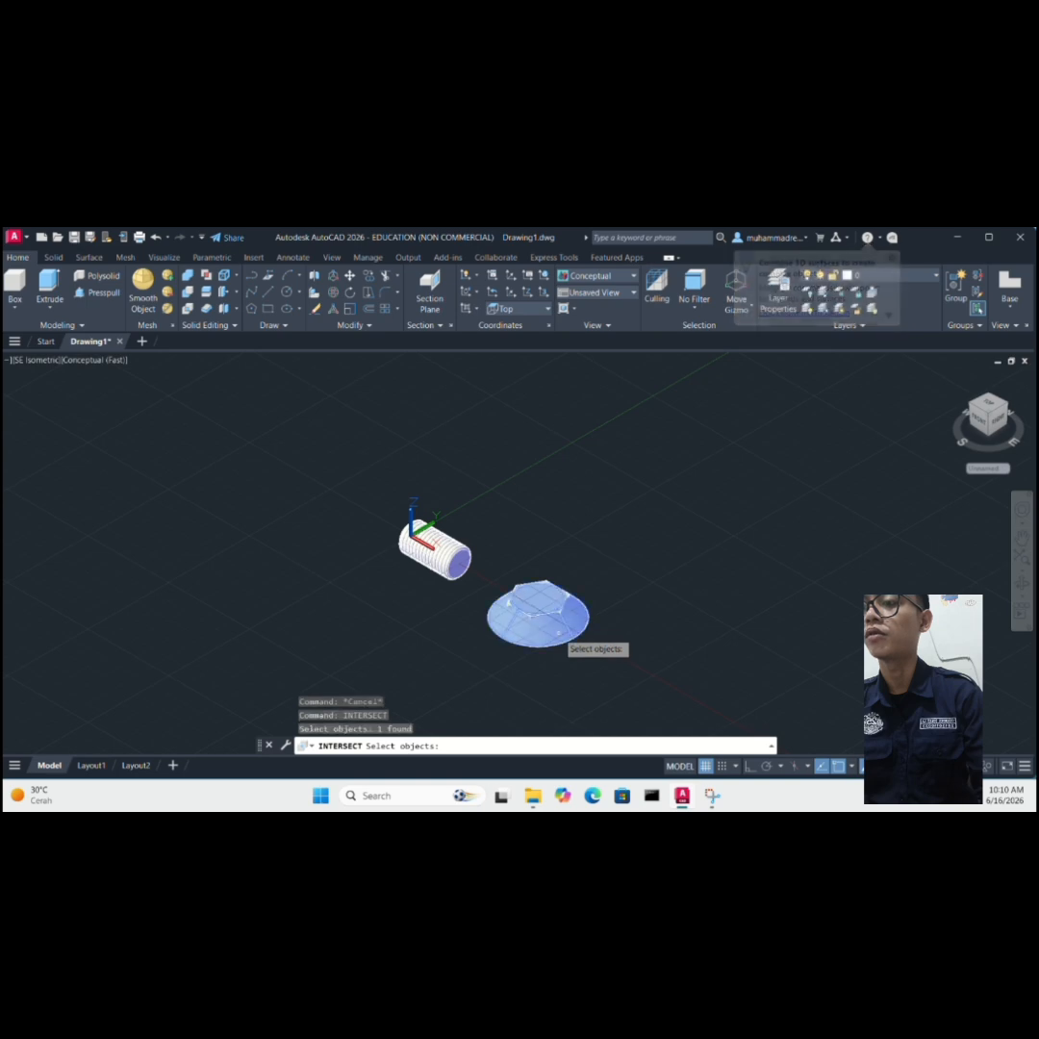
click(541, 604)
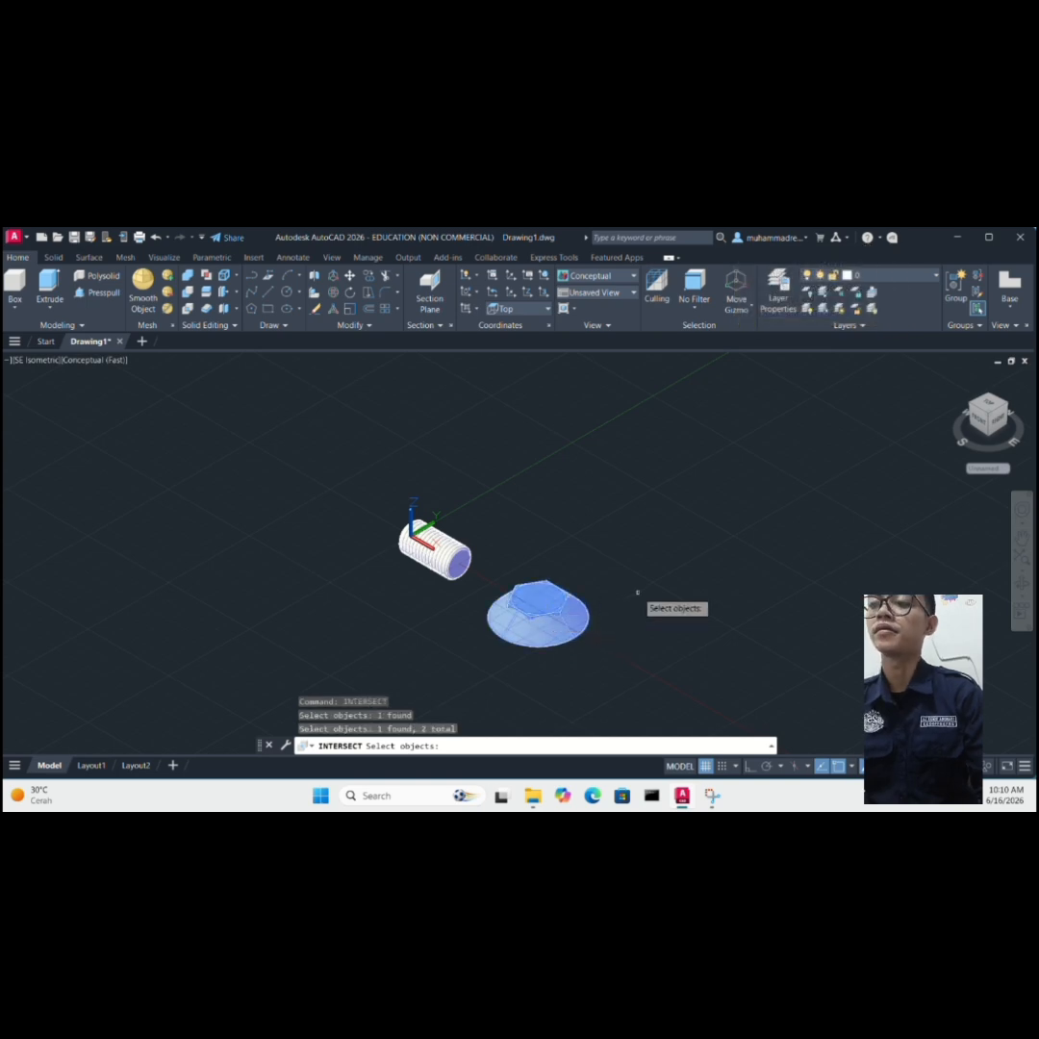
key(Return)
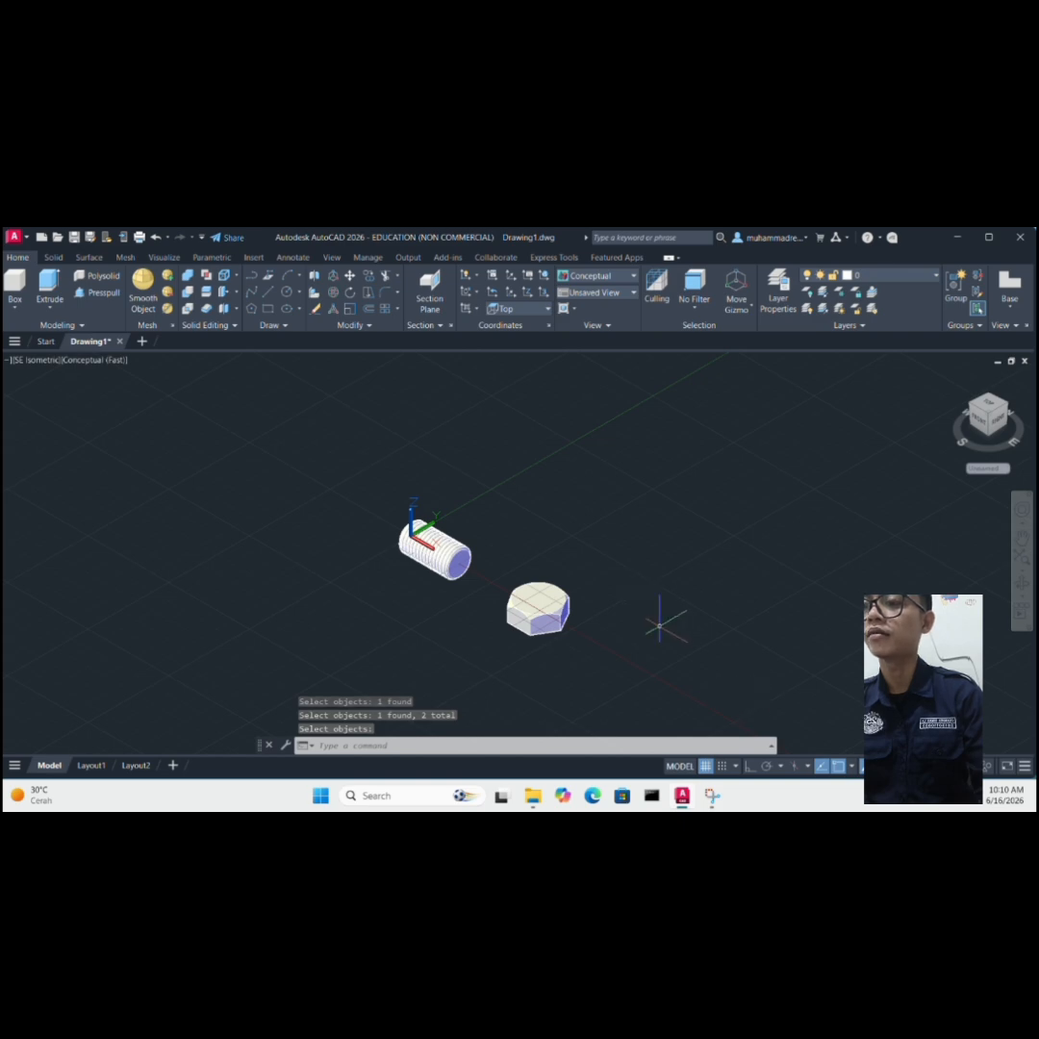
key(Escape)
key(Escape)
- Rotate the bolt head a quarter turn about the Y axis through its centre, so its chamfered face points away from the threaded cylinder
text(3dr)
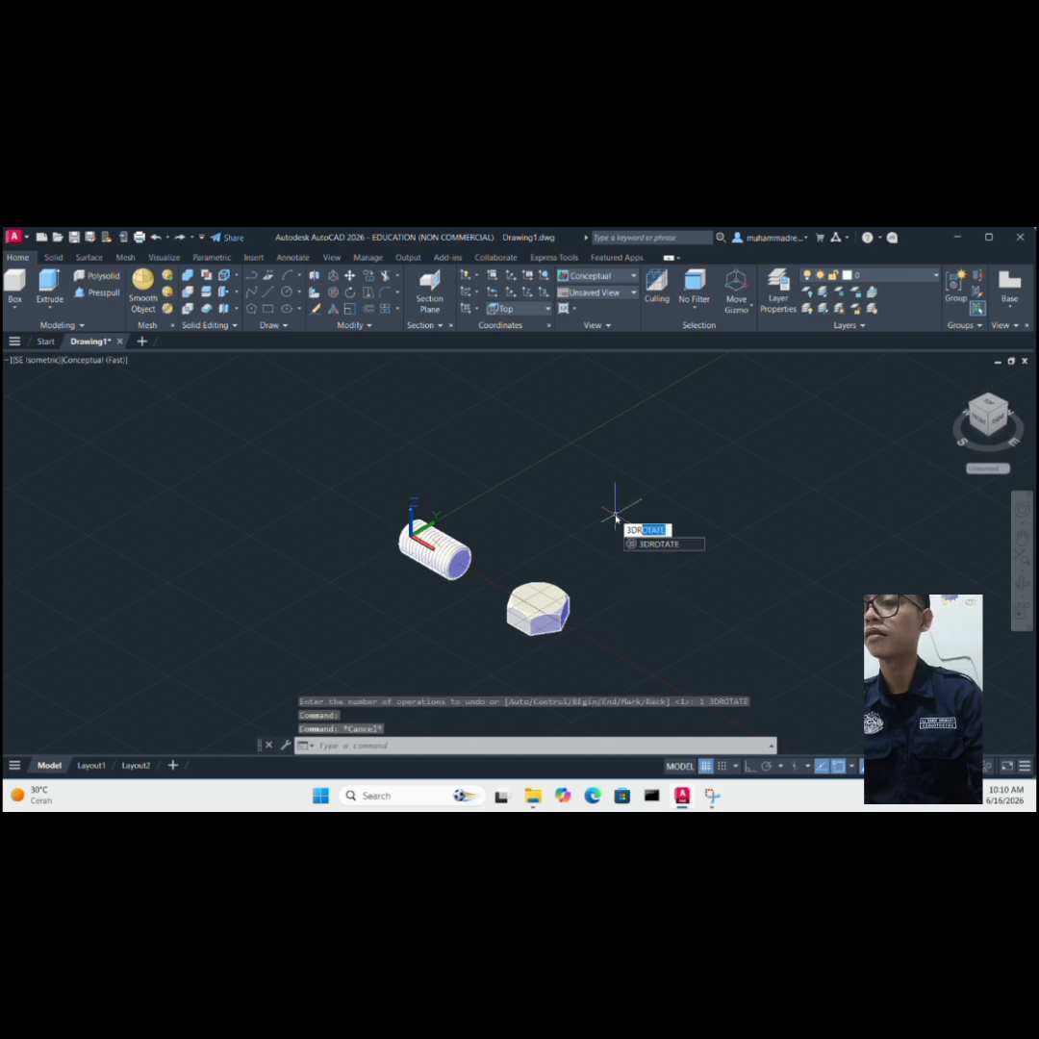
key(Return)
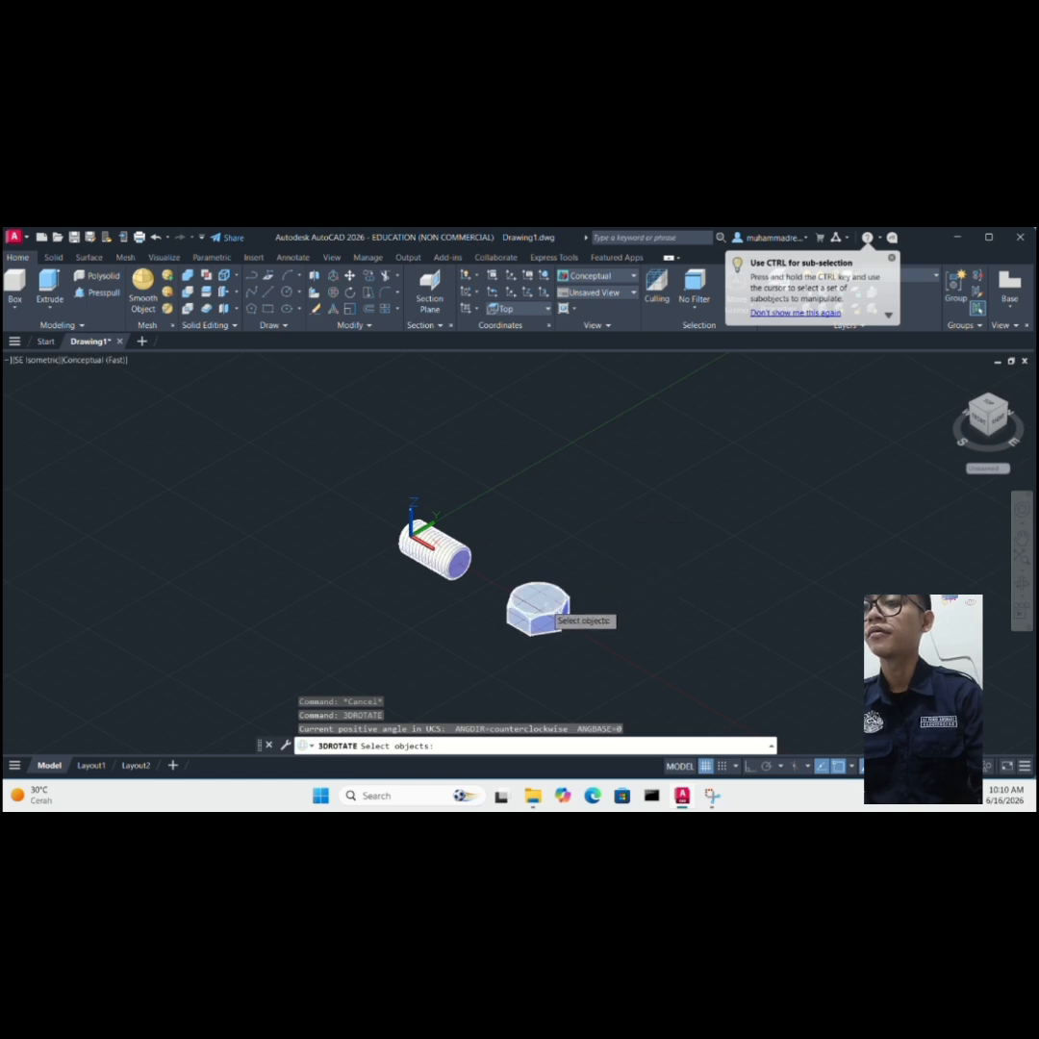
click(538, 607)
key(Return)
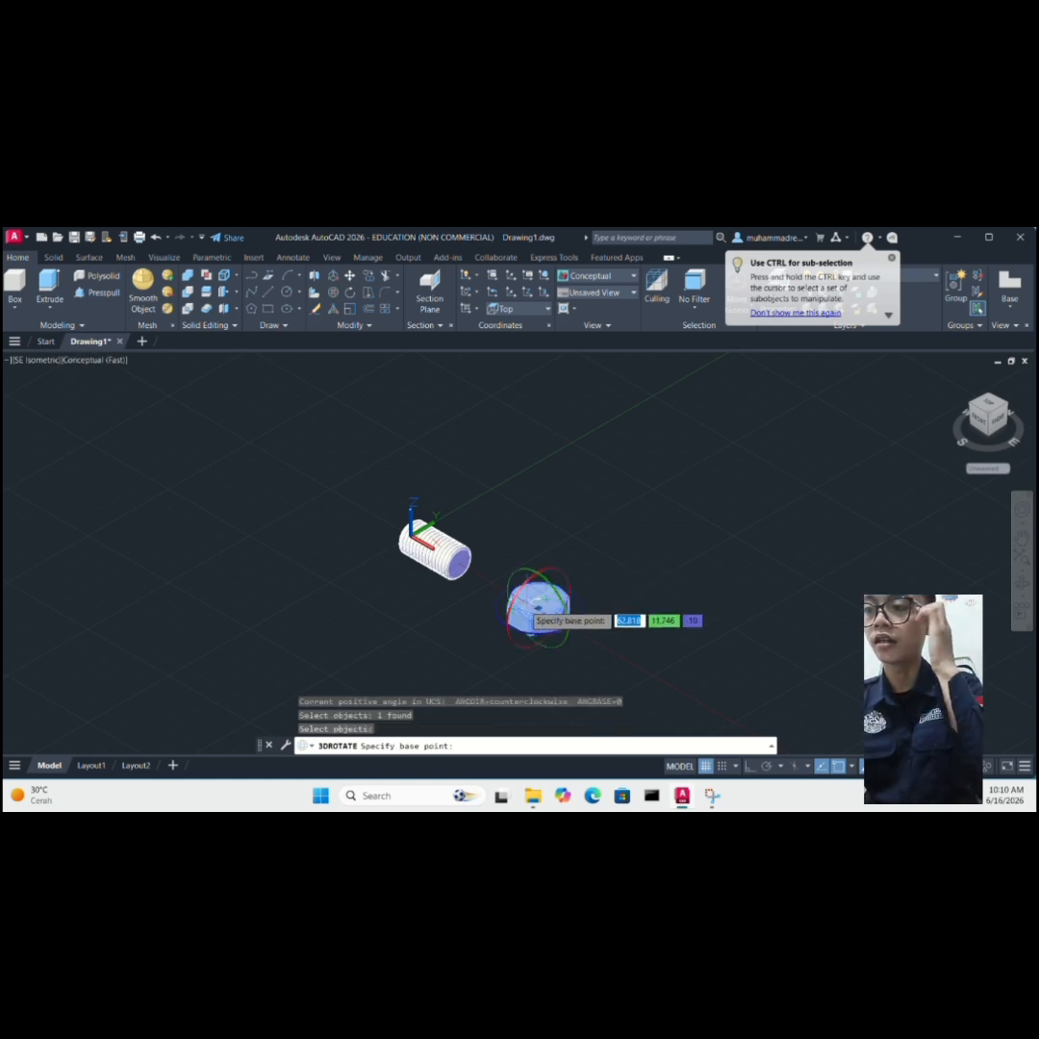
click(538, 608)
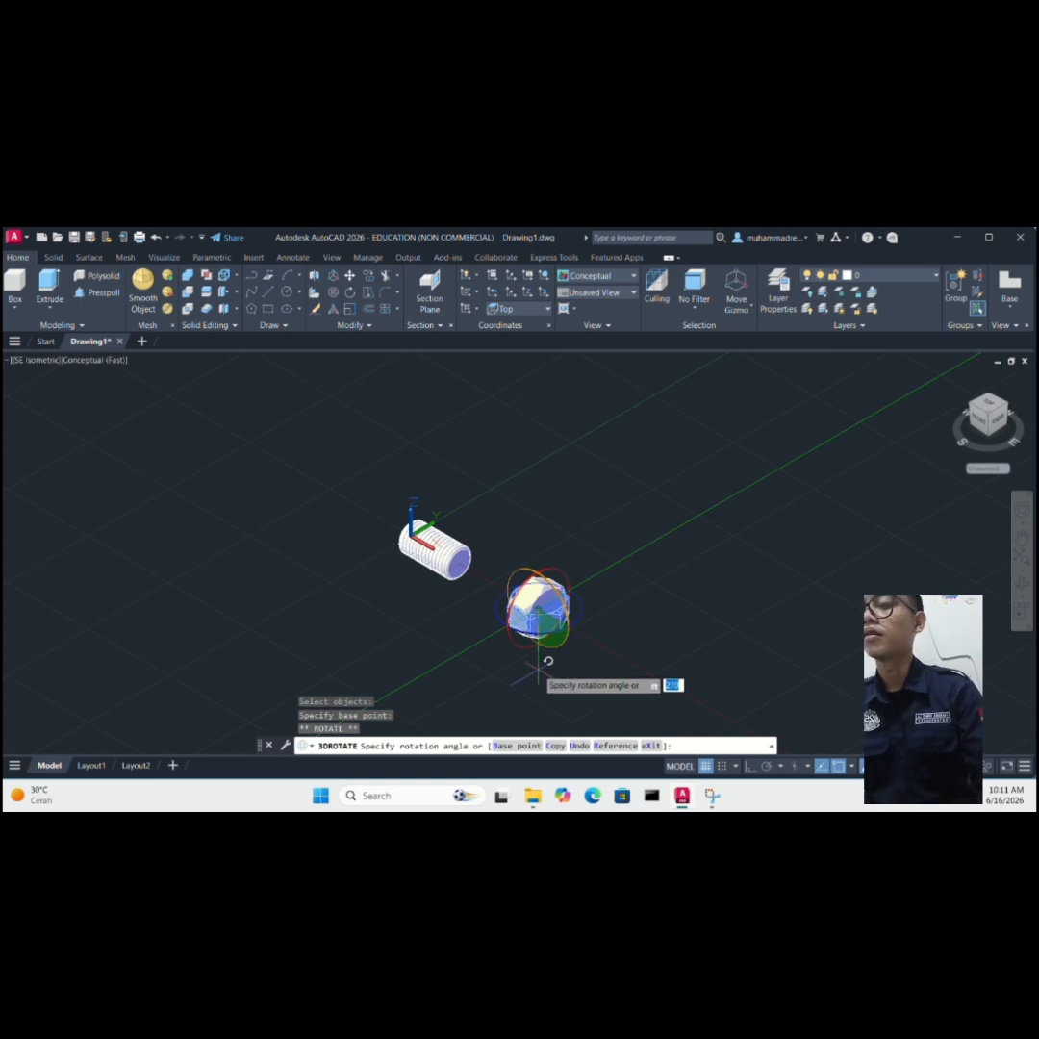
key(Escape)
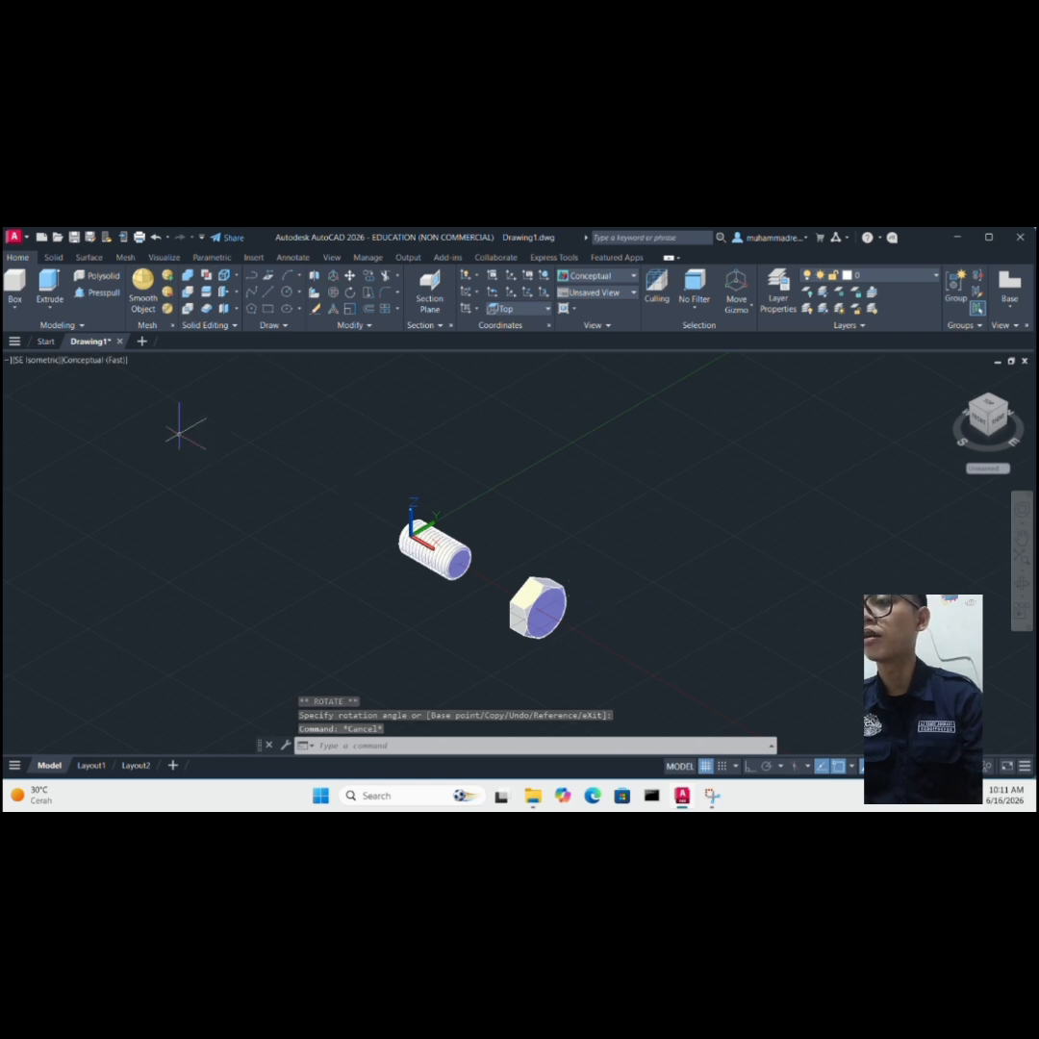
- Move the bolt head in 2D Wireframe so its chamfered face's centre lands on the centre of the threaded cylinder's head-side end
click(101, 361)
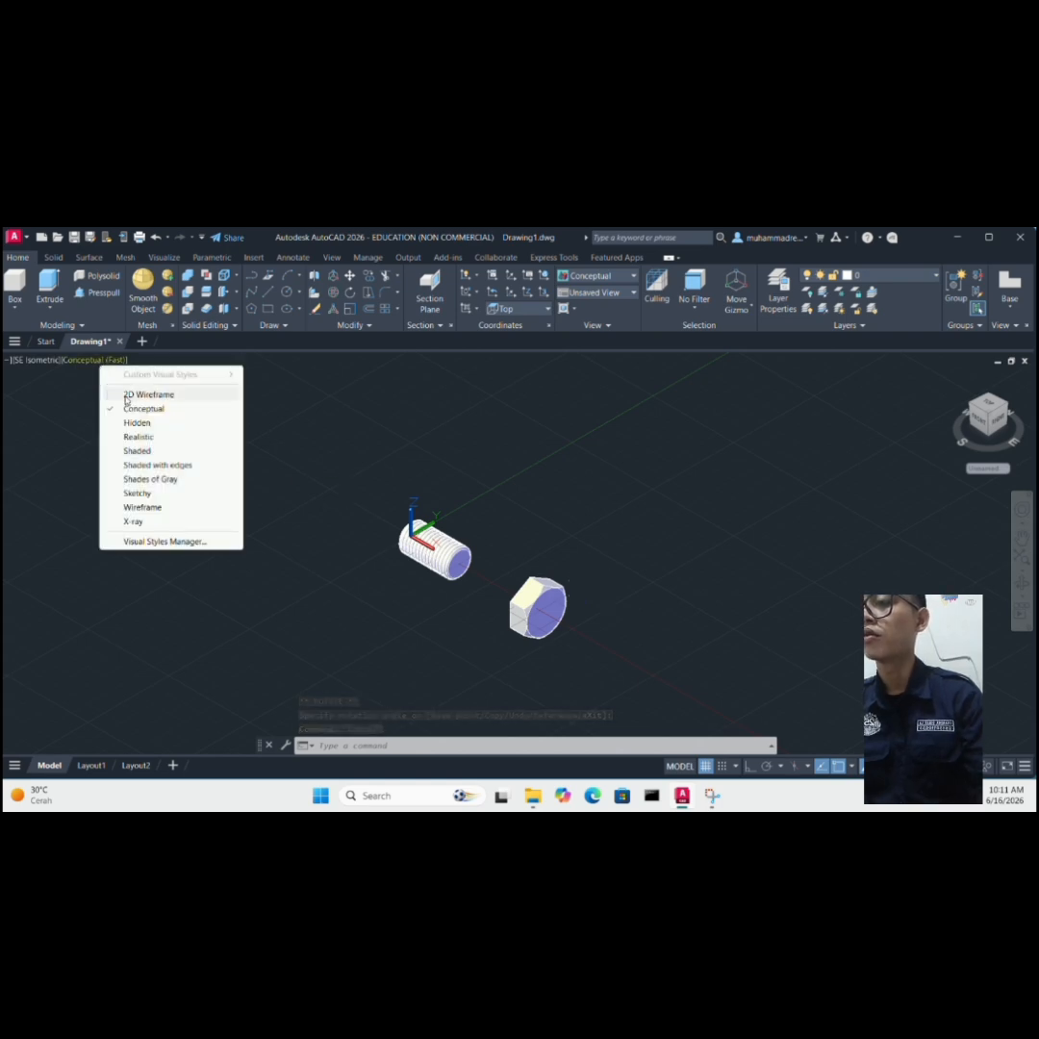
click(140, 394)
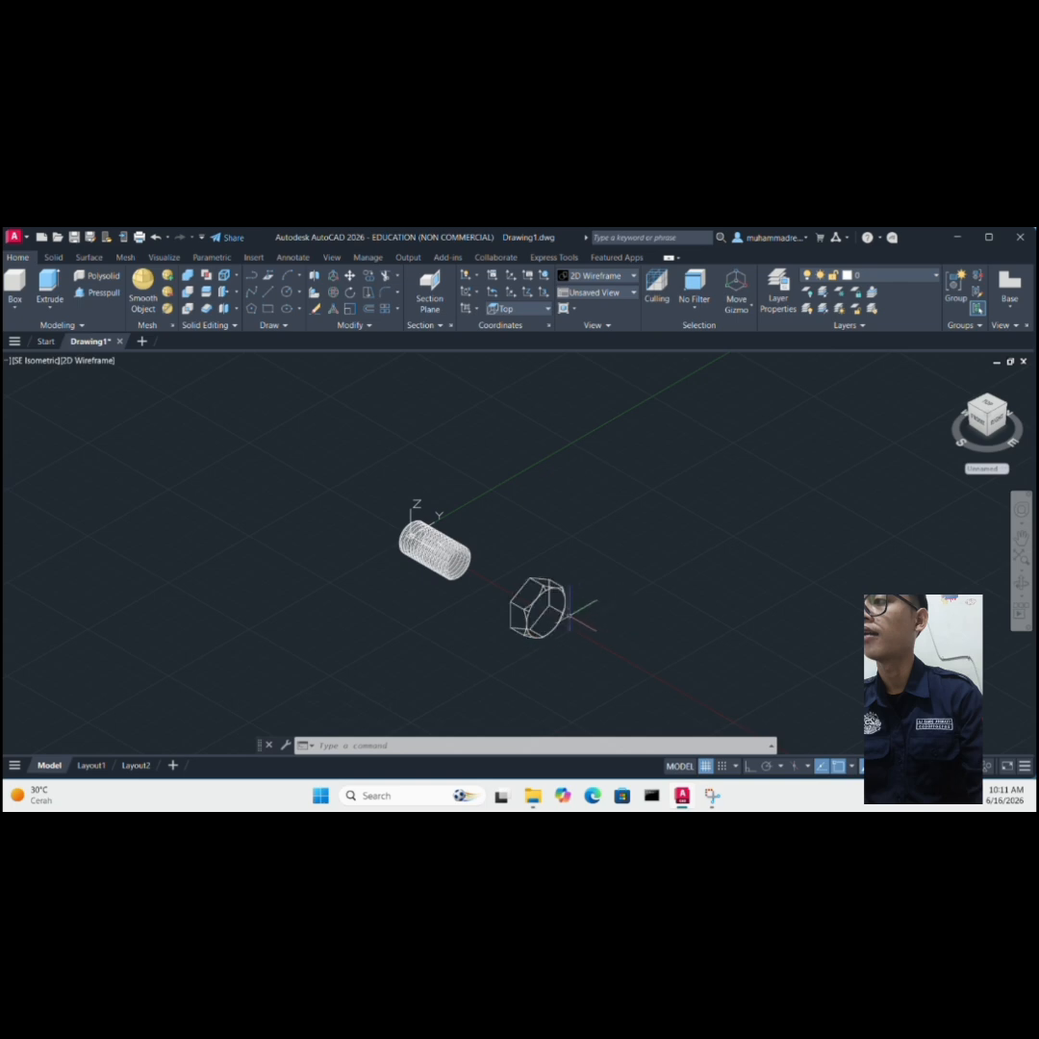
click(524, 601)
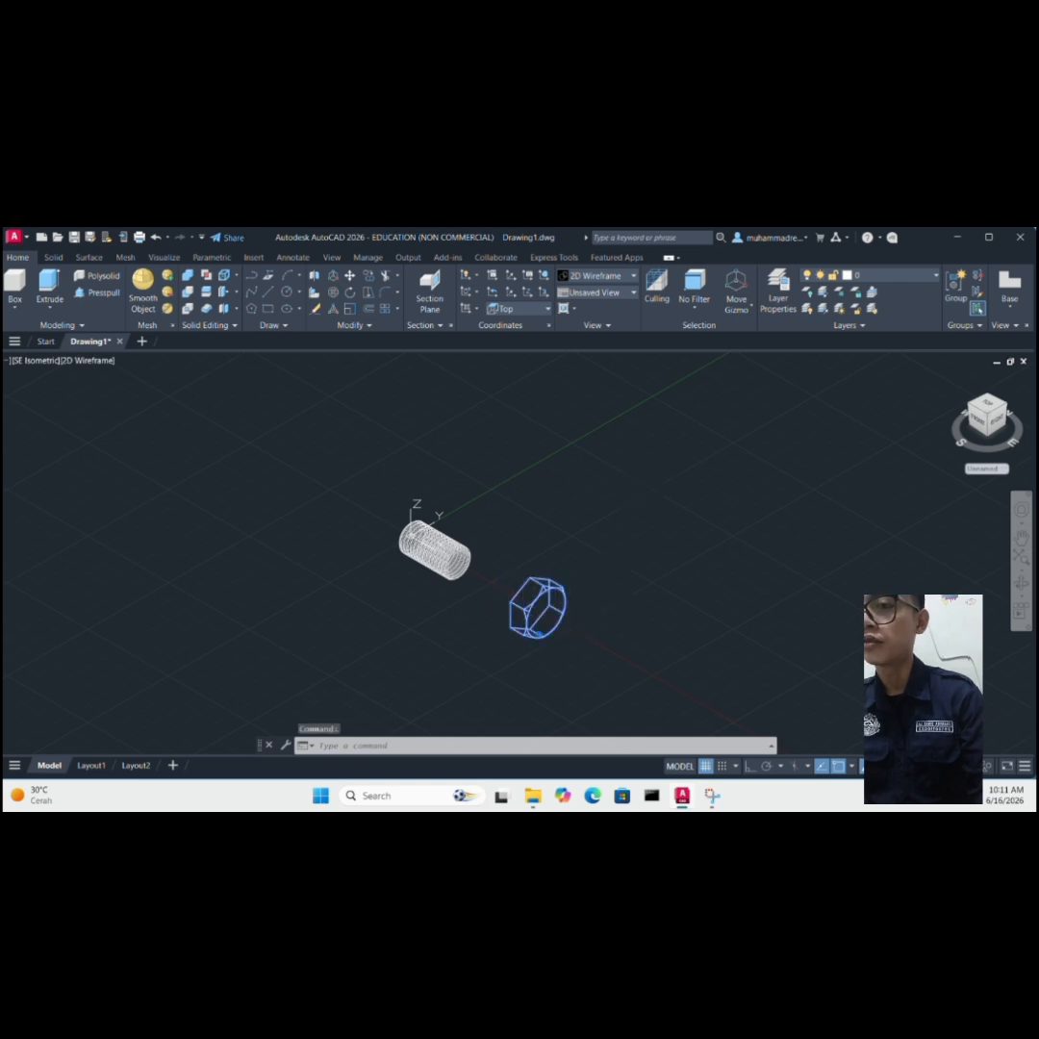
right_click(637, 454)
click(657, 550)
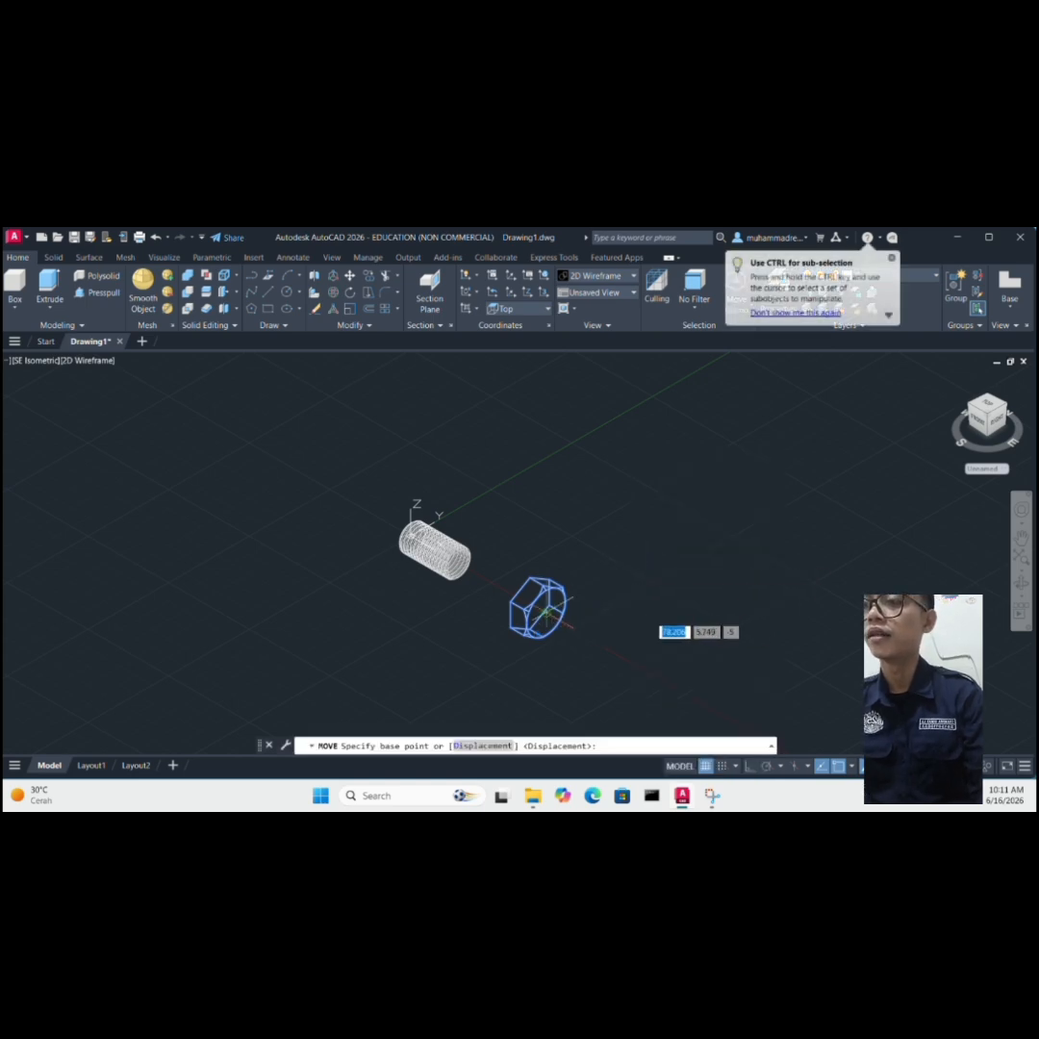
click(544, 613)
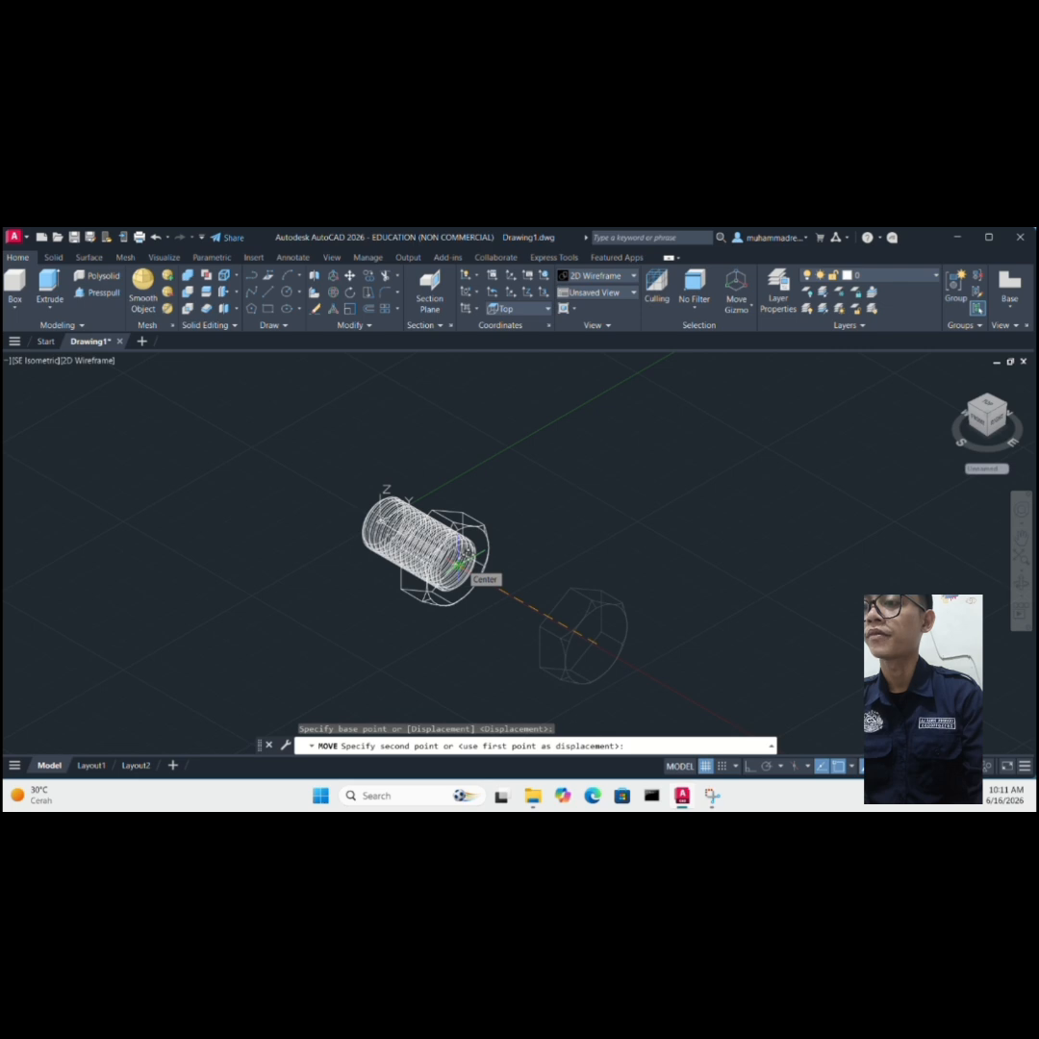
click(463, 561)
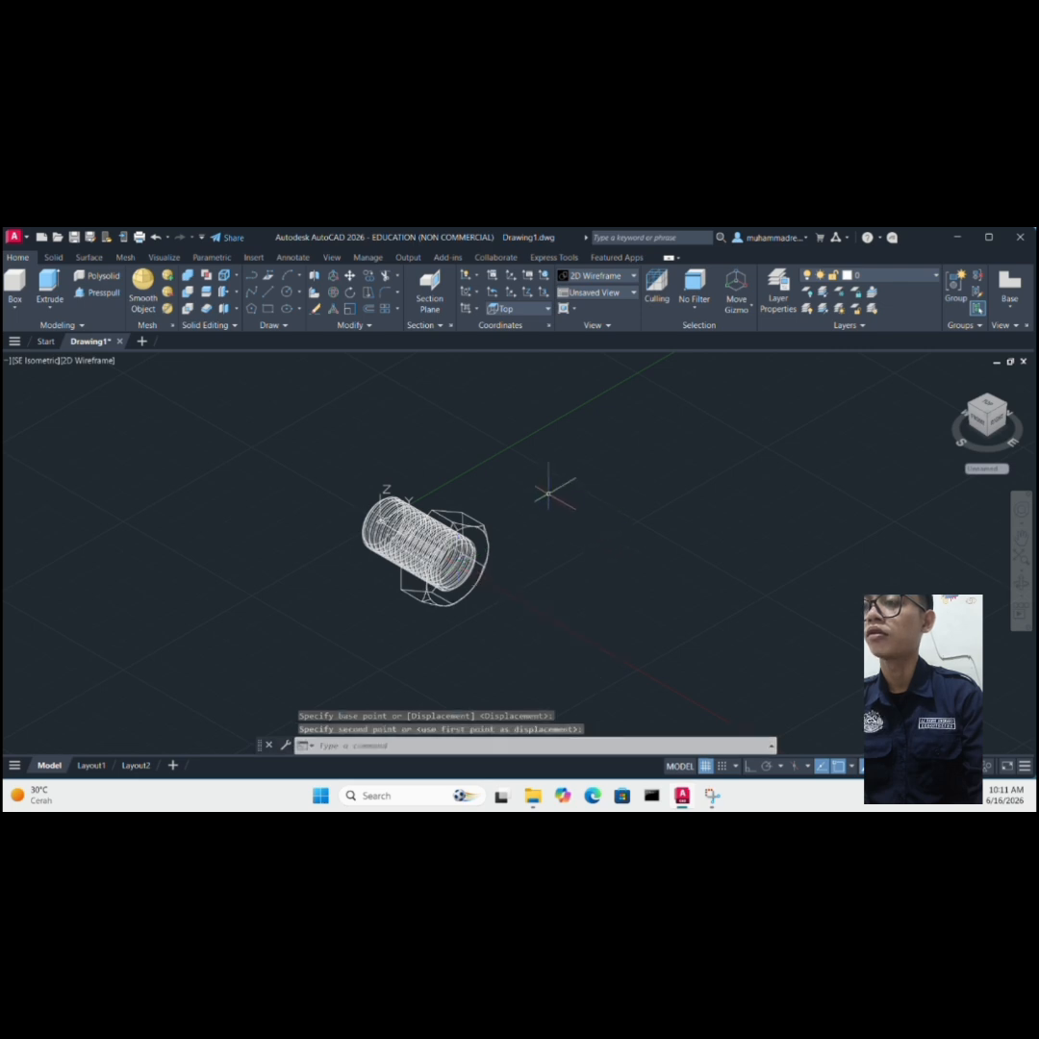
- Display the assembled bolt in the Conceptual visual style and orbit around it to inspect the head and thread from the side
click(89, 361)
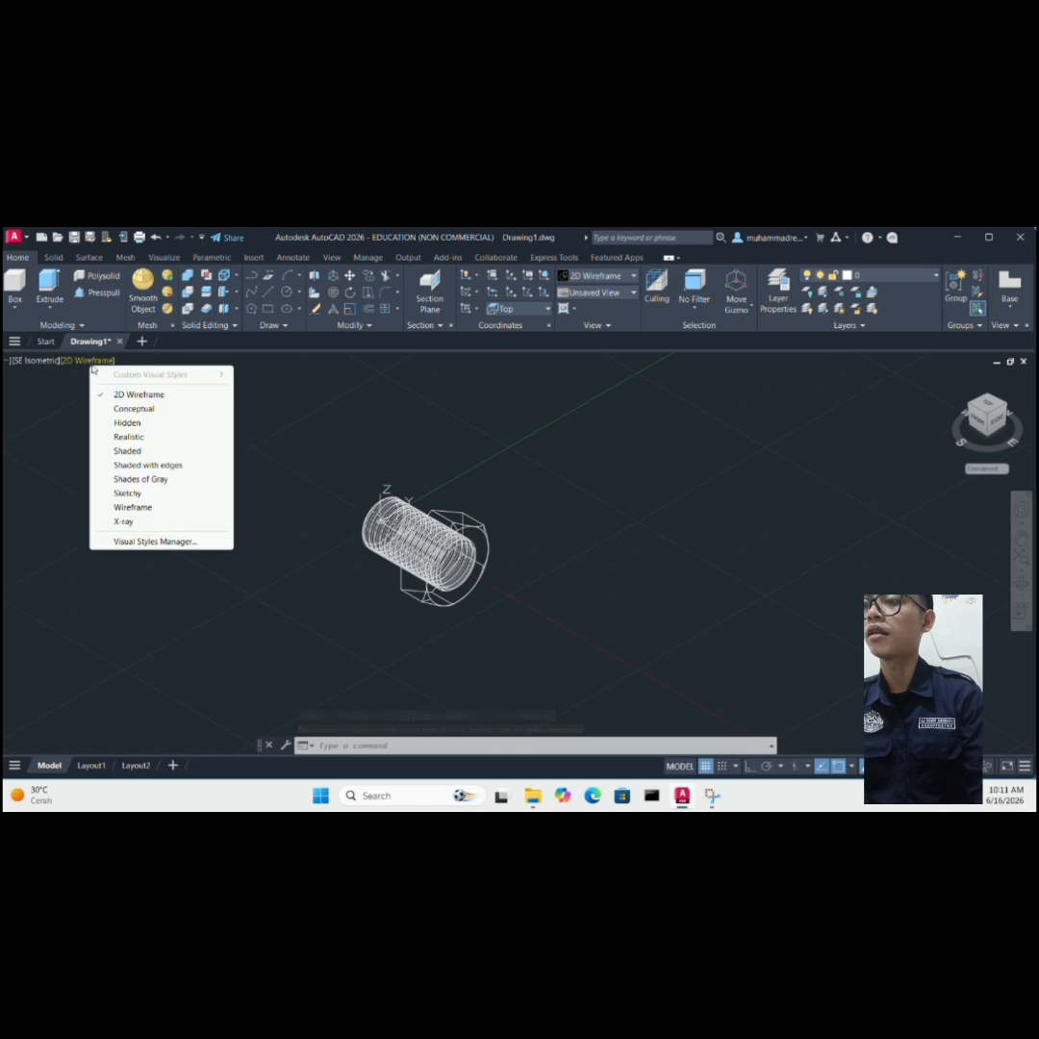
click(128, 411)
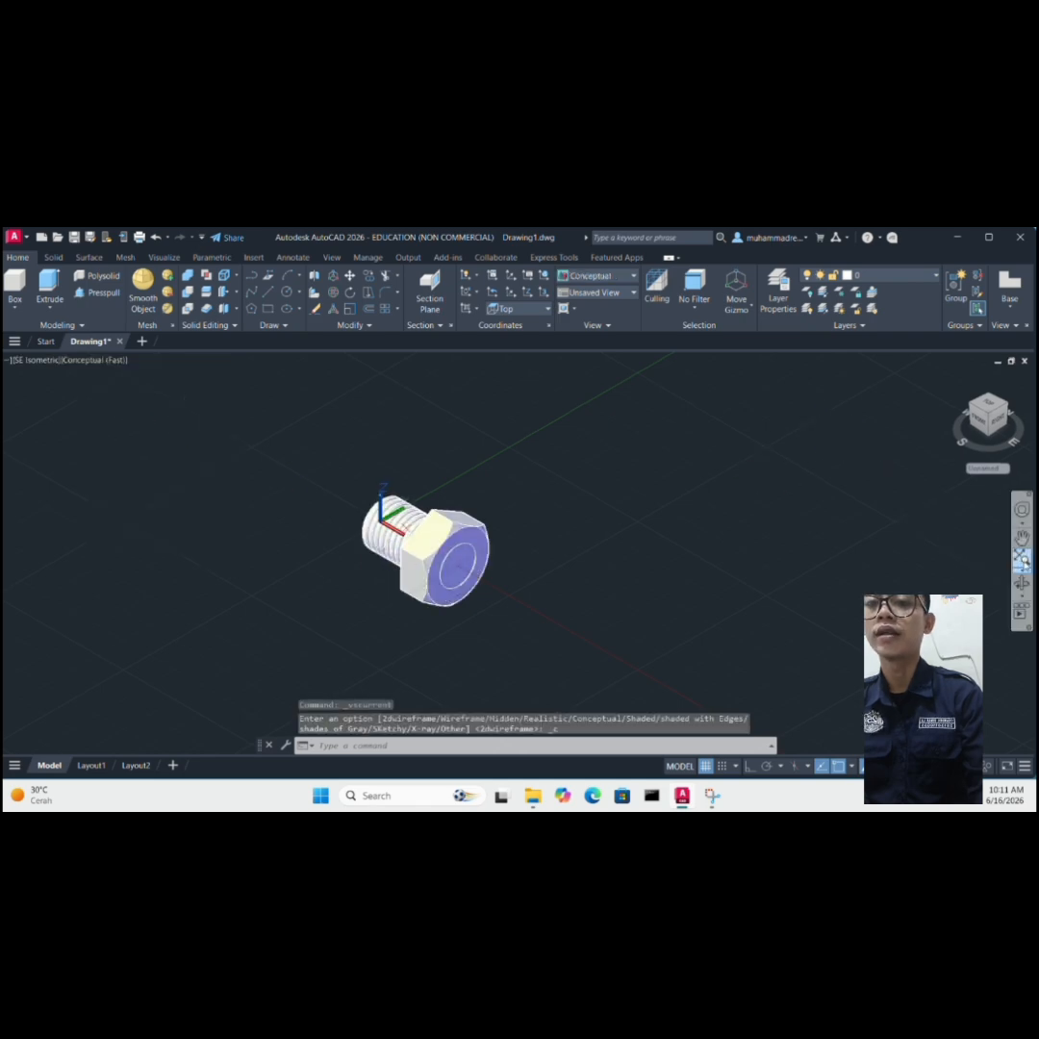
click(1021, 583)
drag(467, 583, 575, 549)
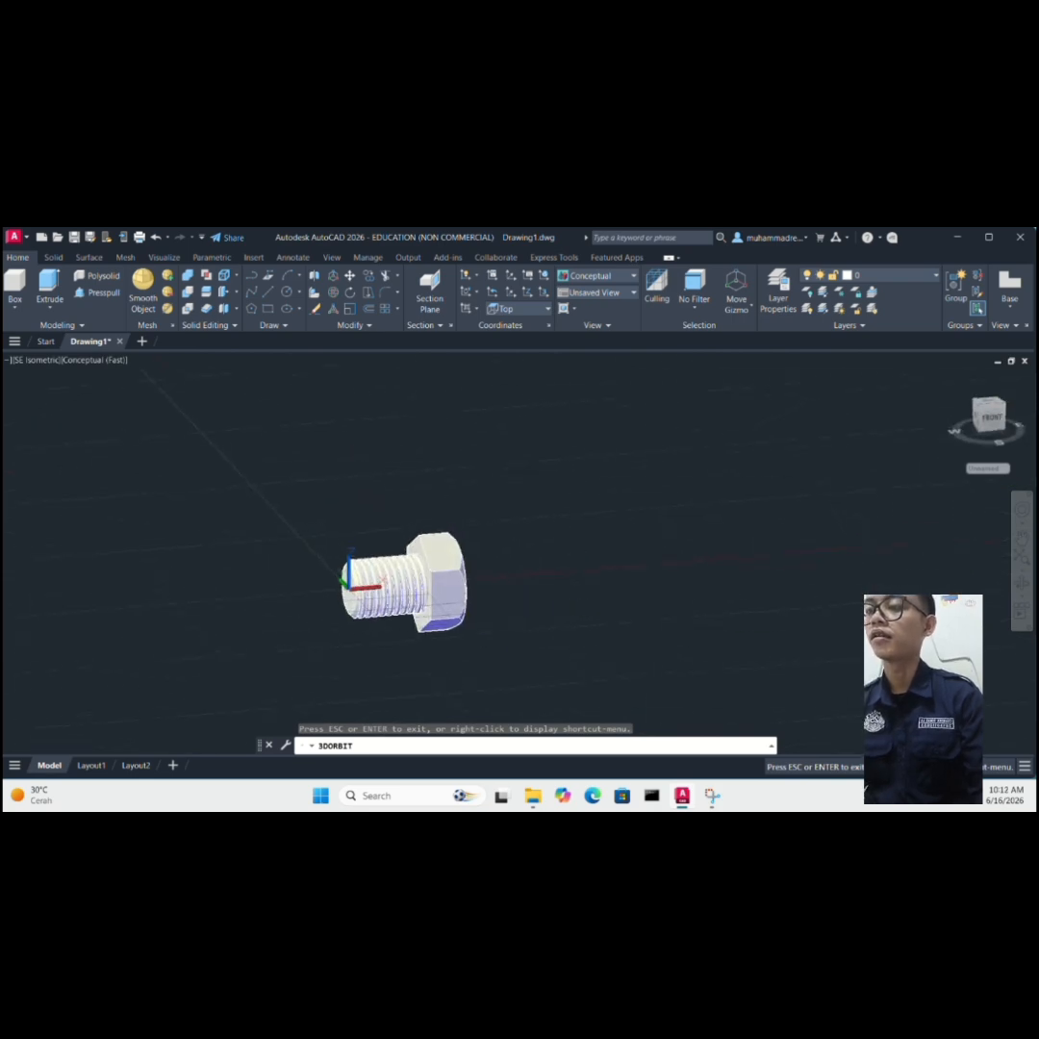
key(Escape)
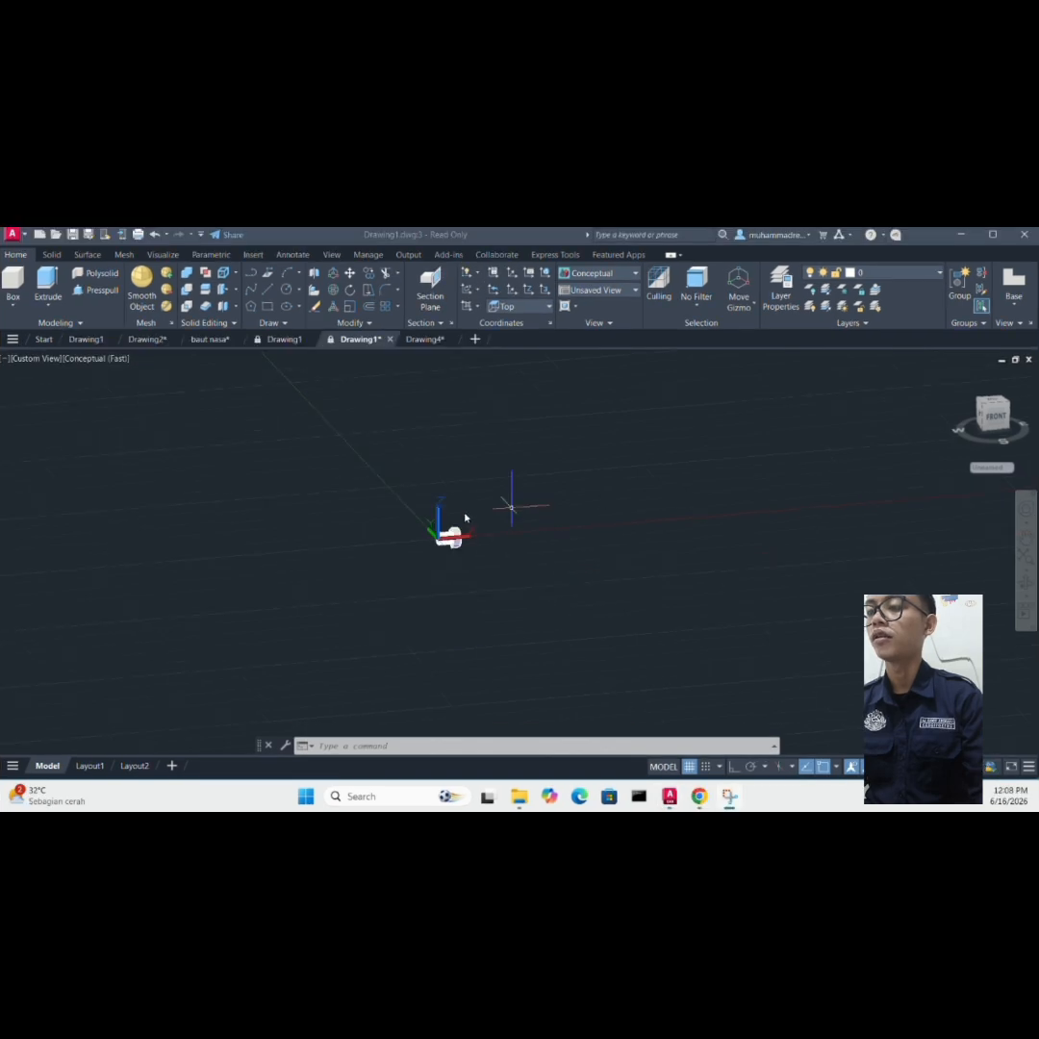
- Set the drawing units' length precision to two decimal places (0.00)
middle_drag(308, 498, 274, 498)
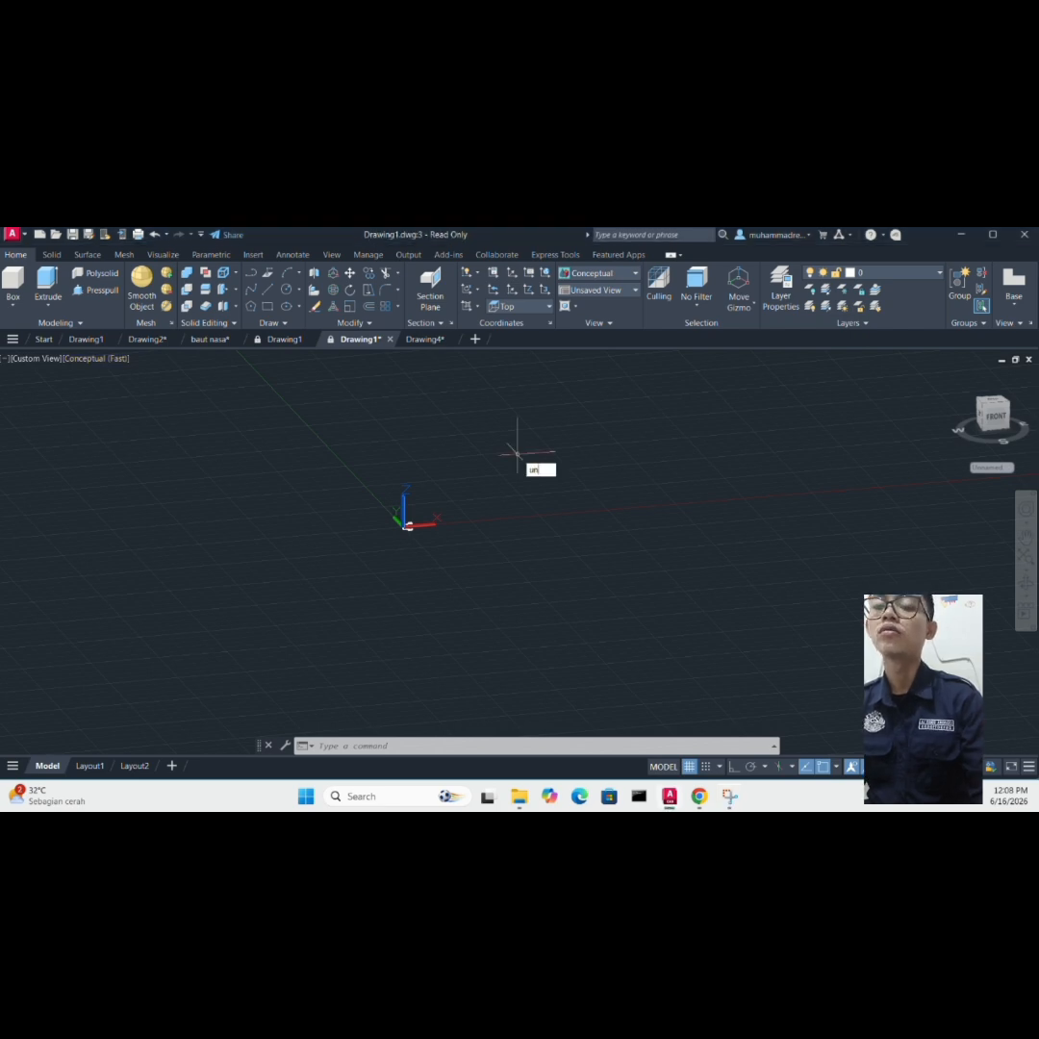
text(UN)
key(Return)
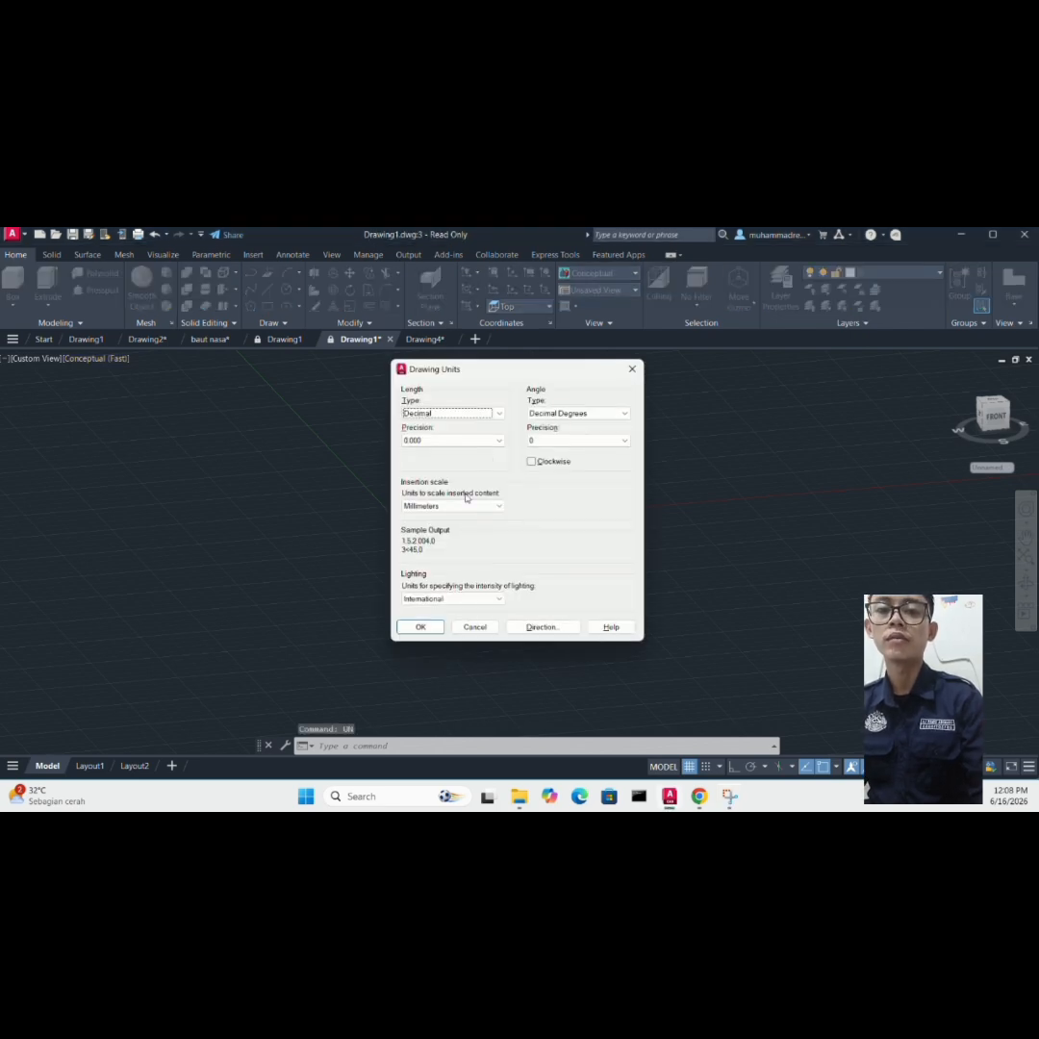
click(457, 441)
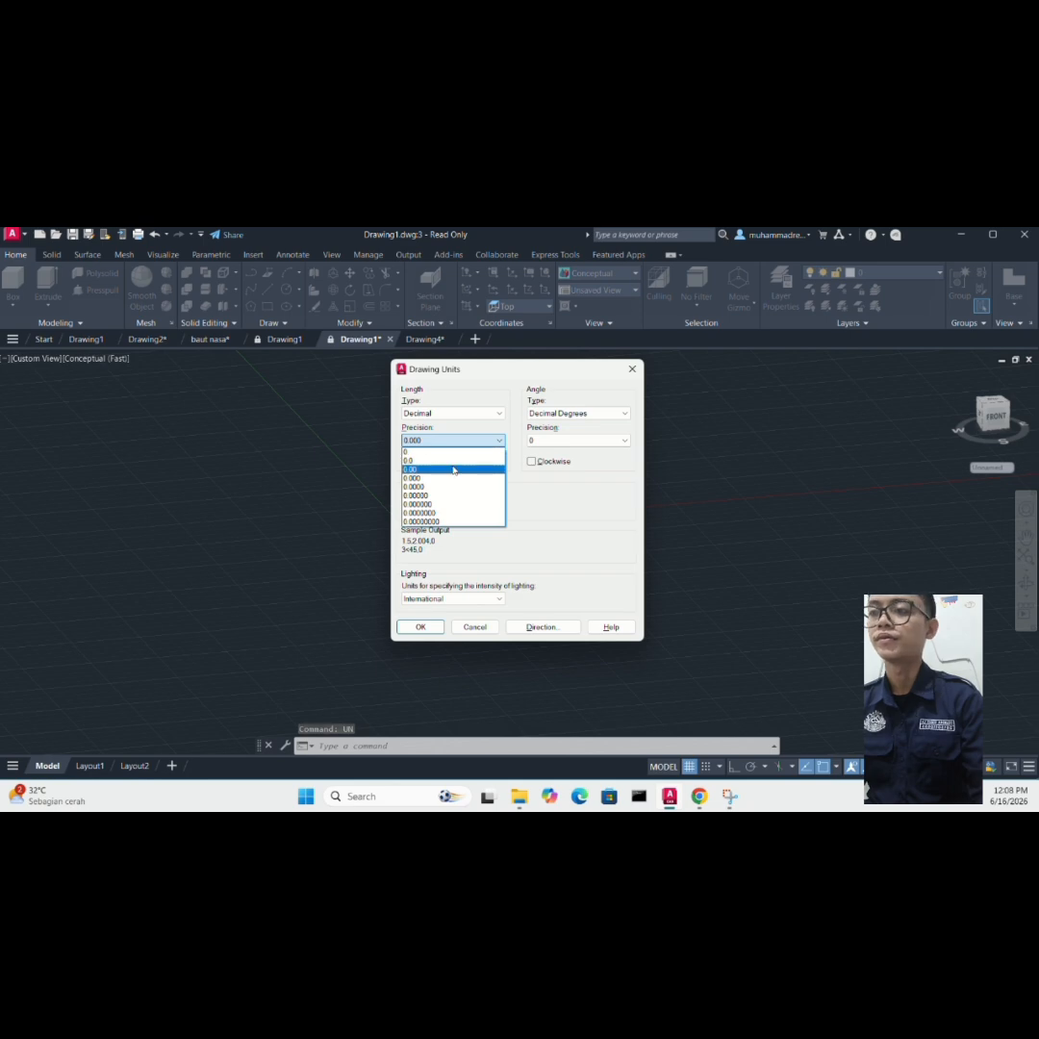
click(452, 469)
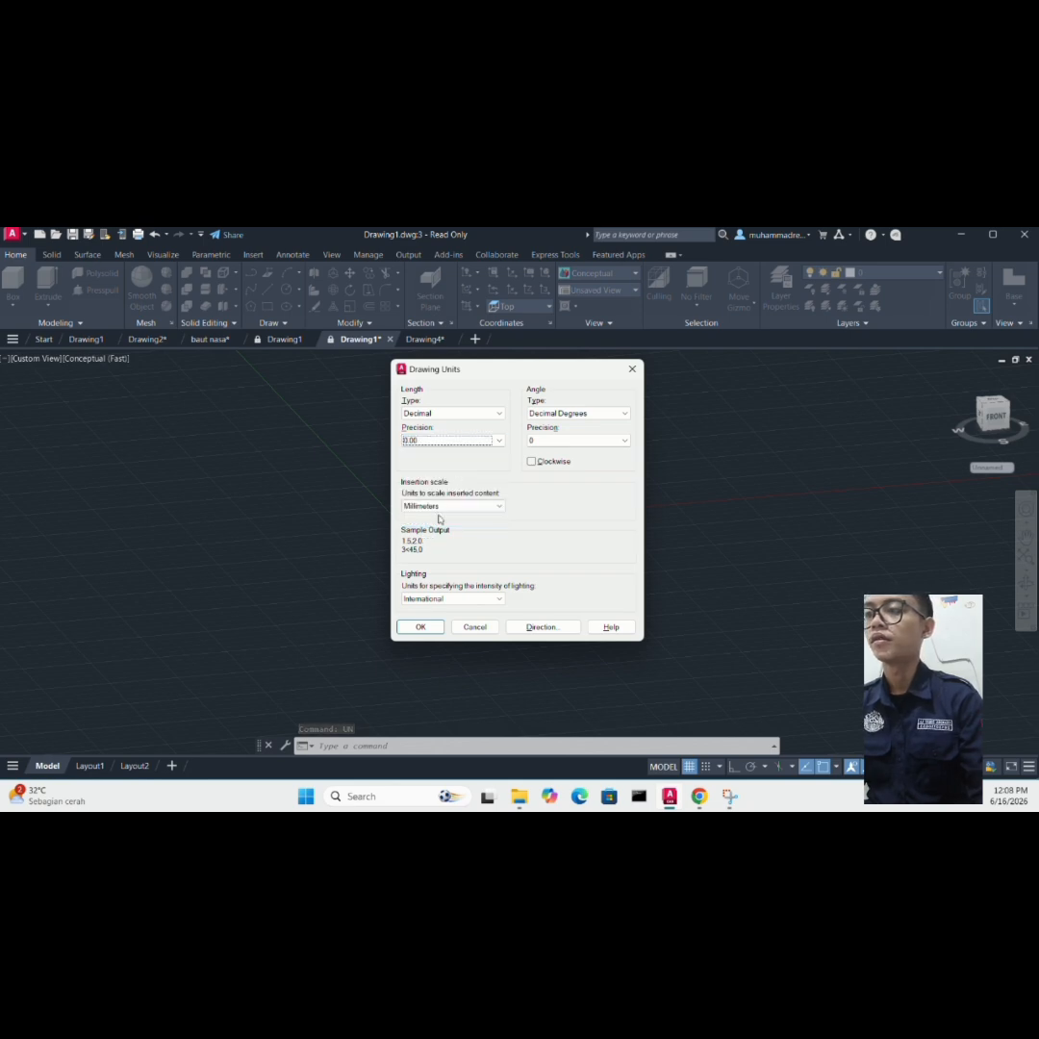
click(420, 627)
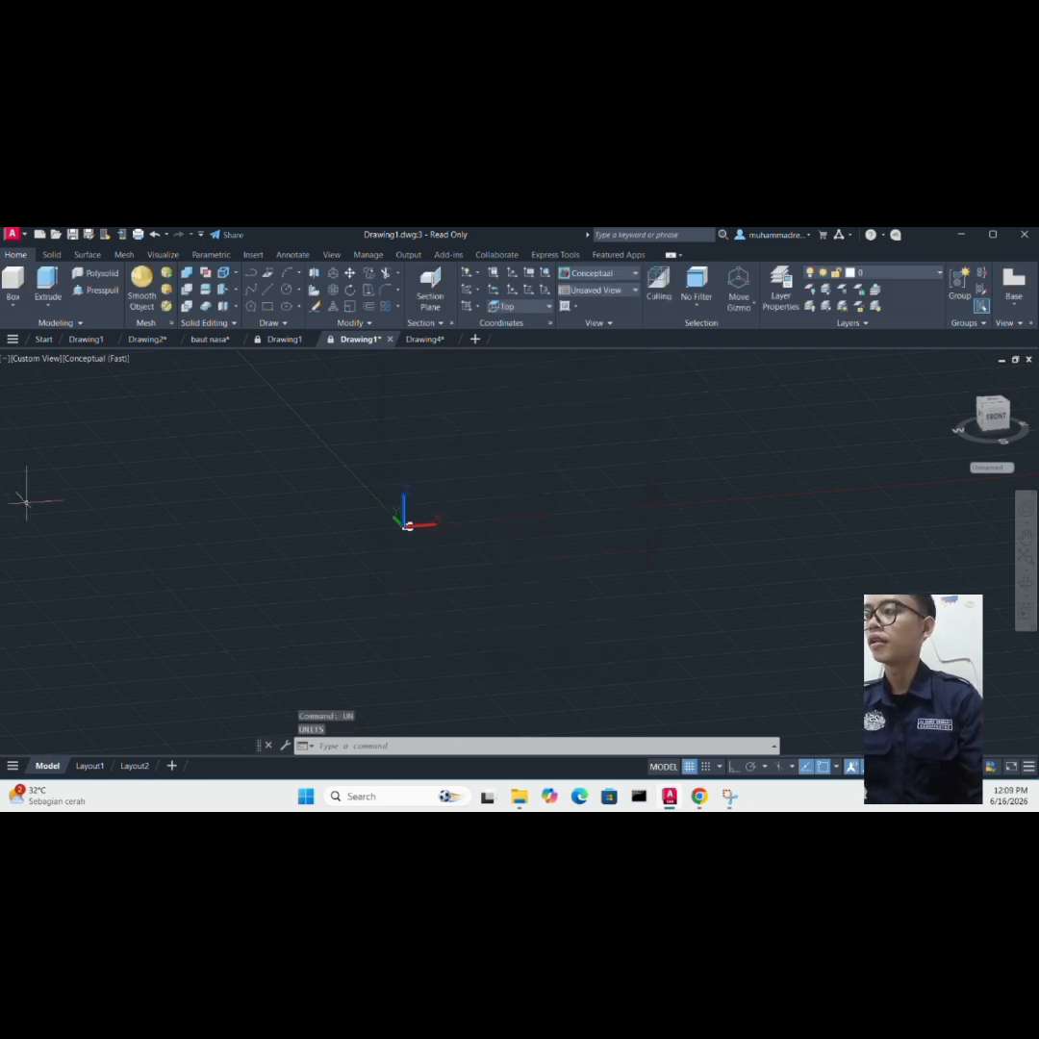
- Show the bolt from the top in 2D Wireframe and set the coordinate system to World
click(34, 359)
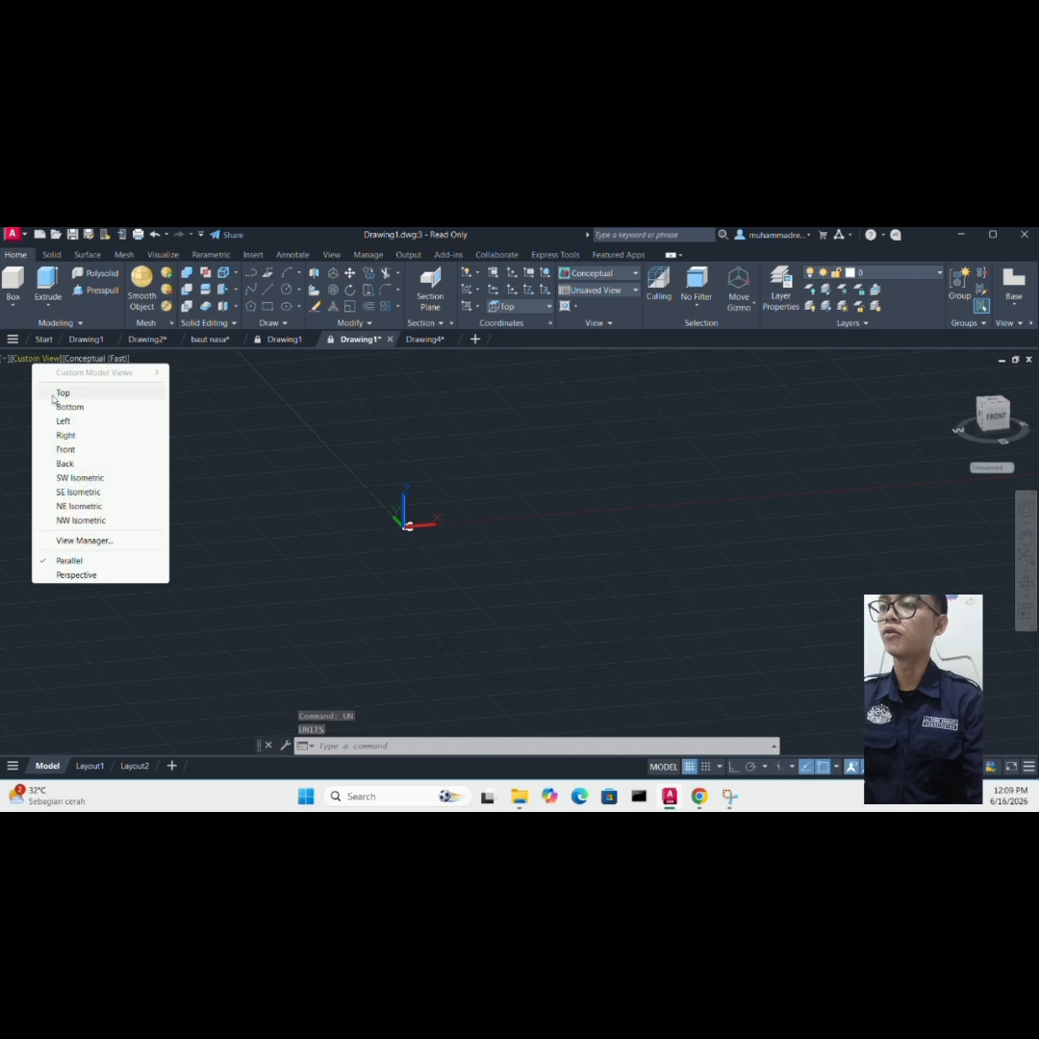
click(48, 392)
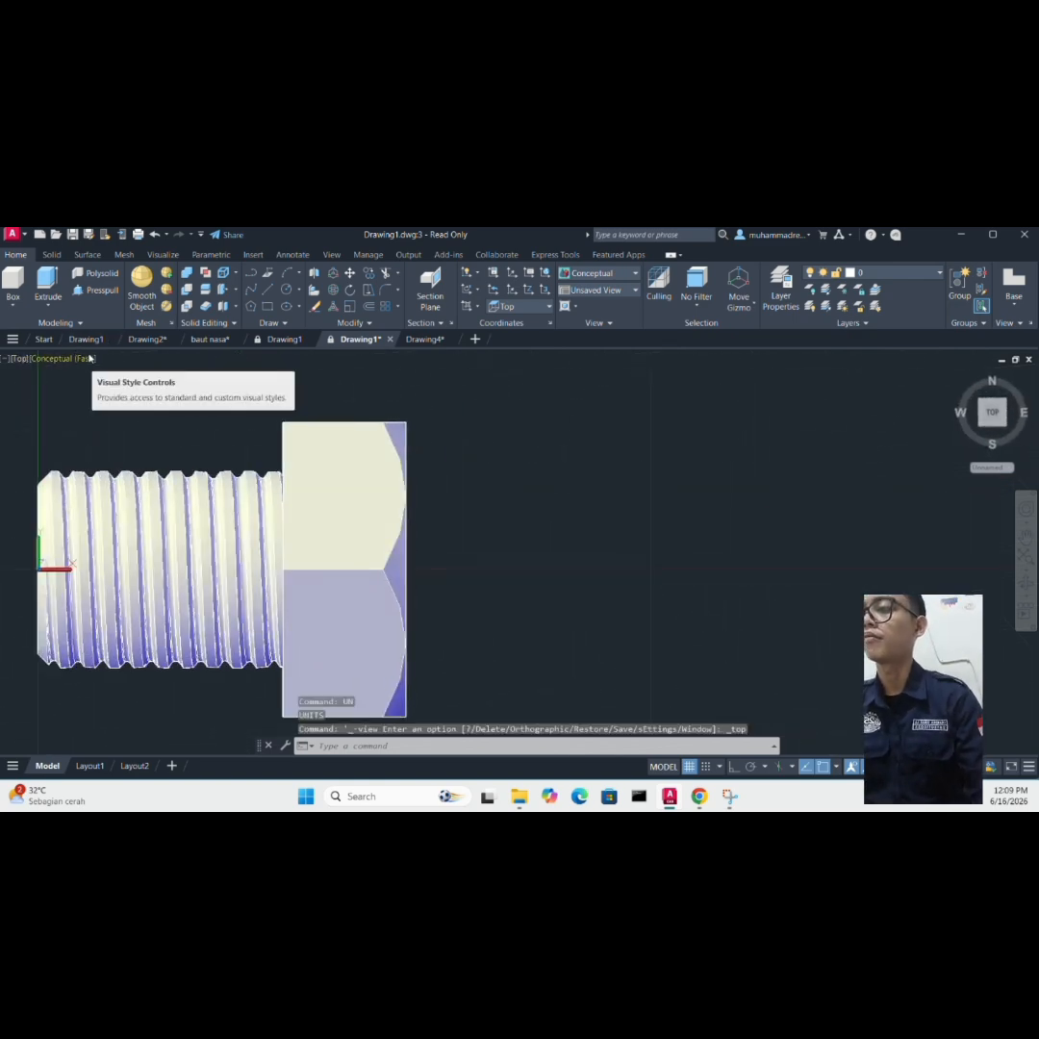
click(90, 358)
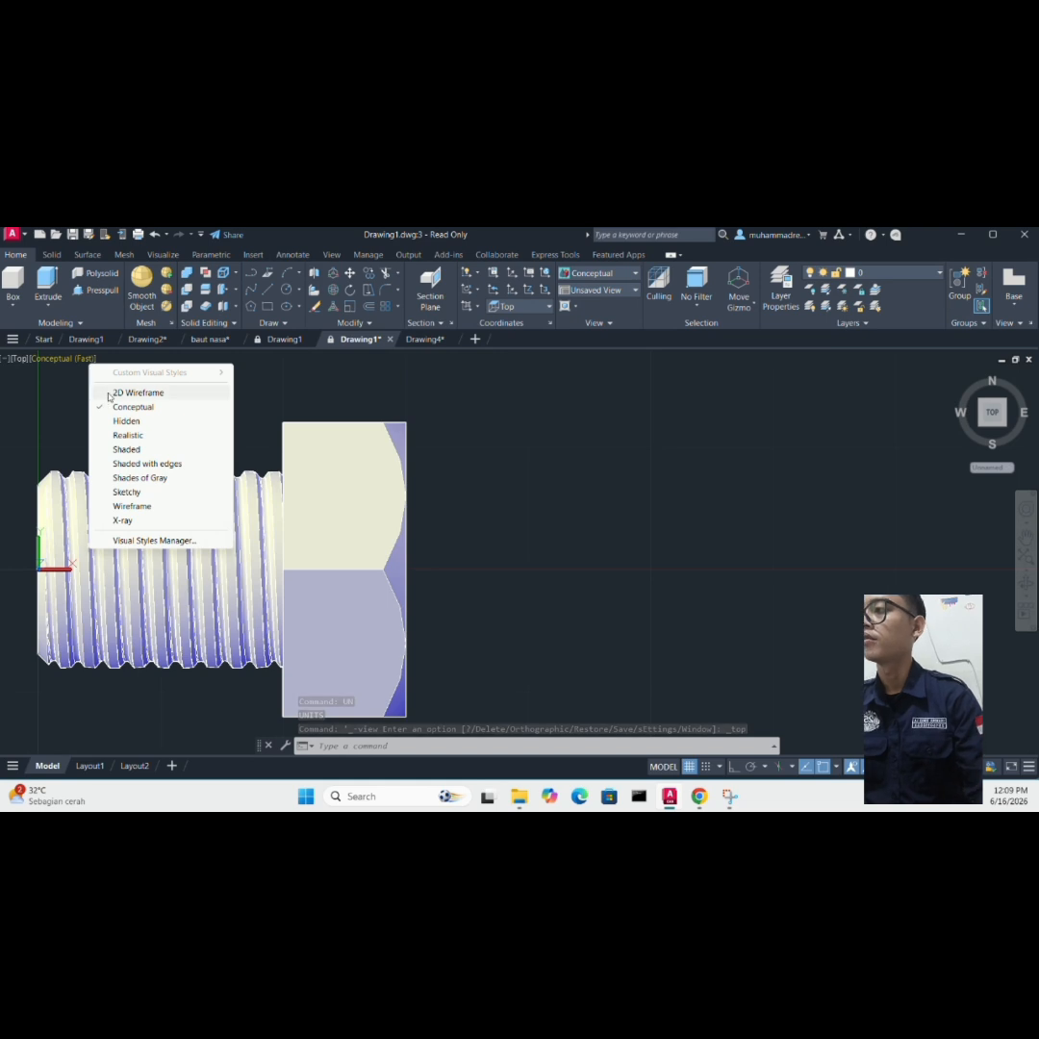
click(114, 392)
scroll(182, 452, down, 6)
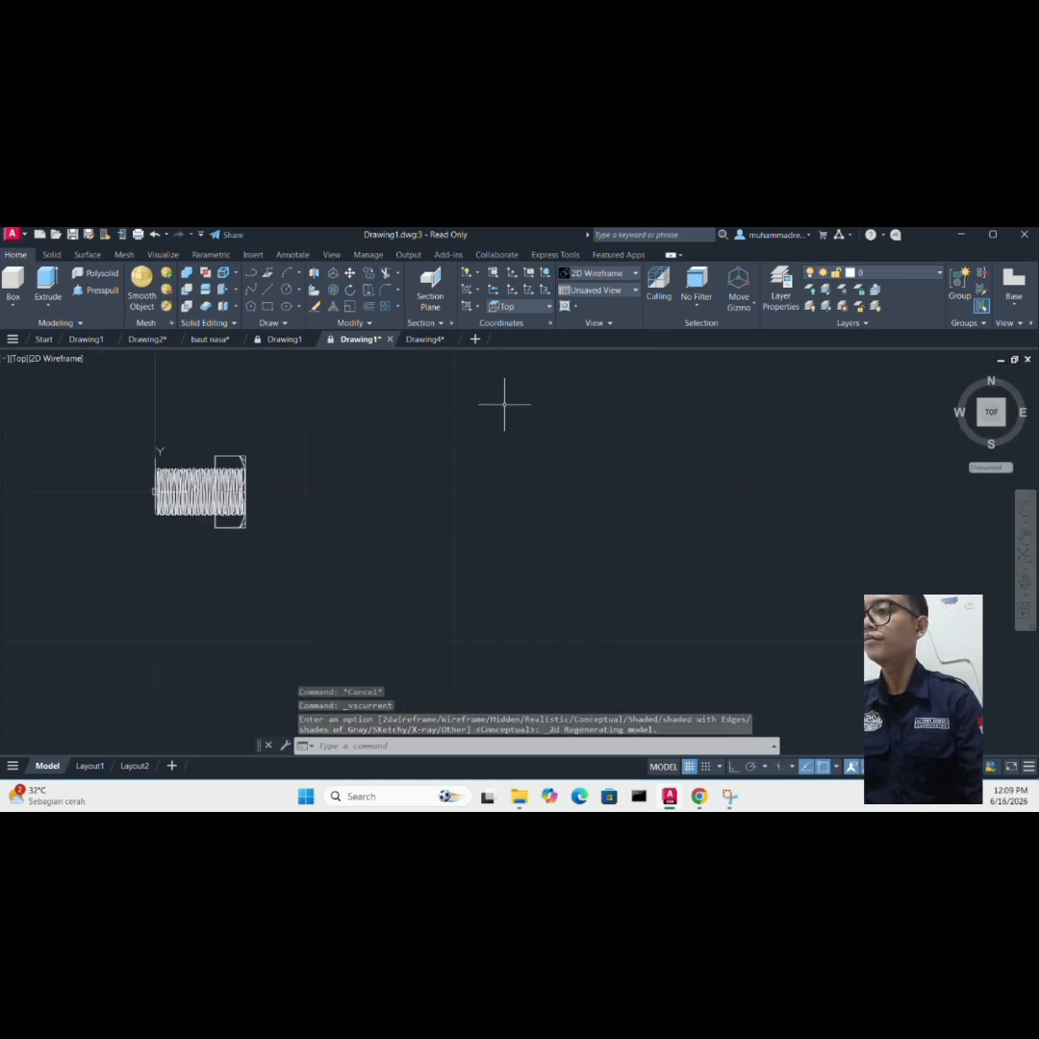
click(512, 306)
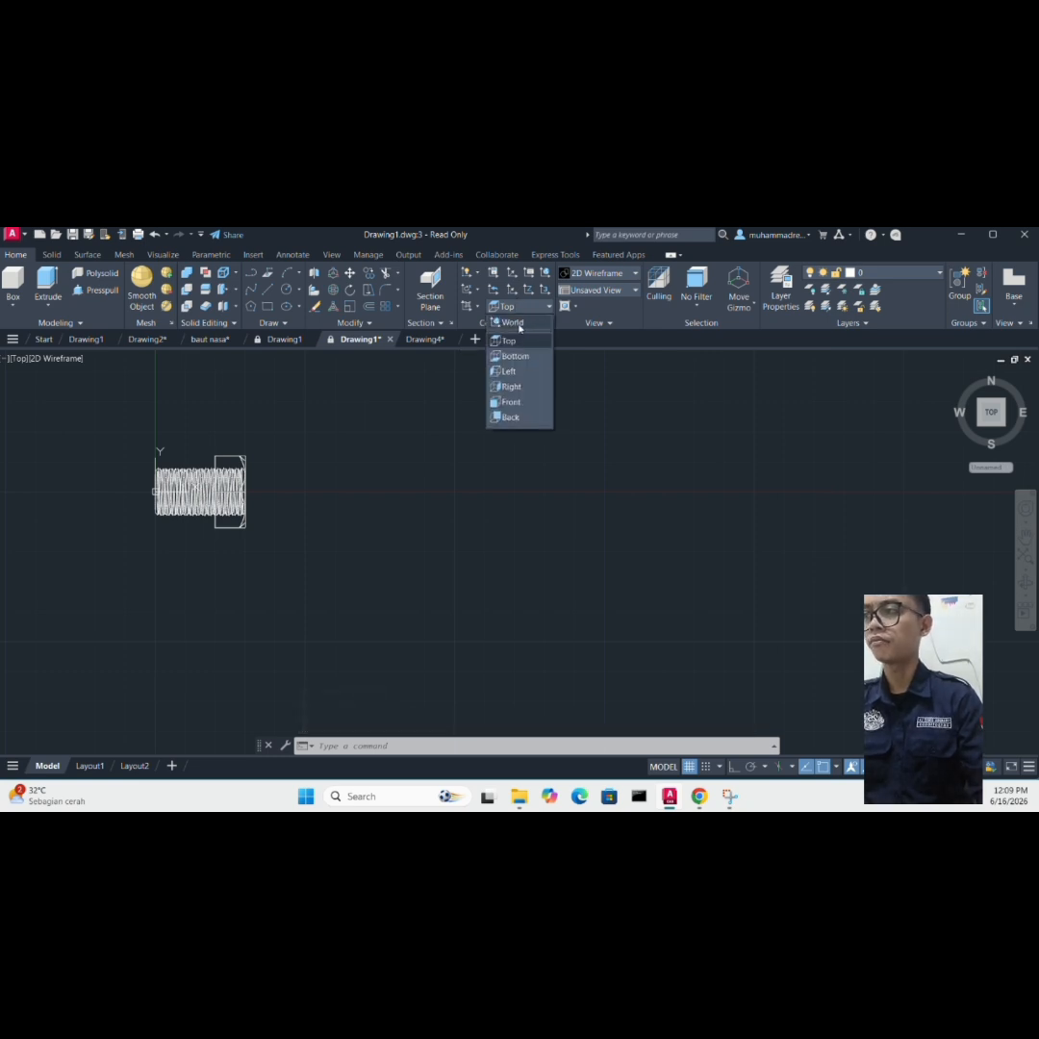
click(519, 327)
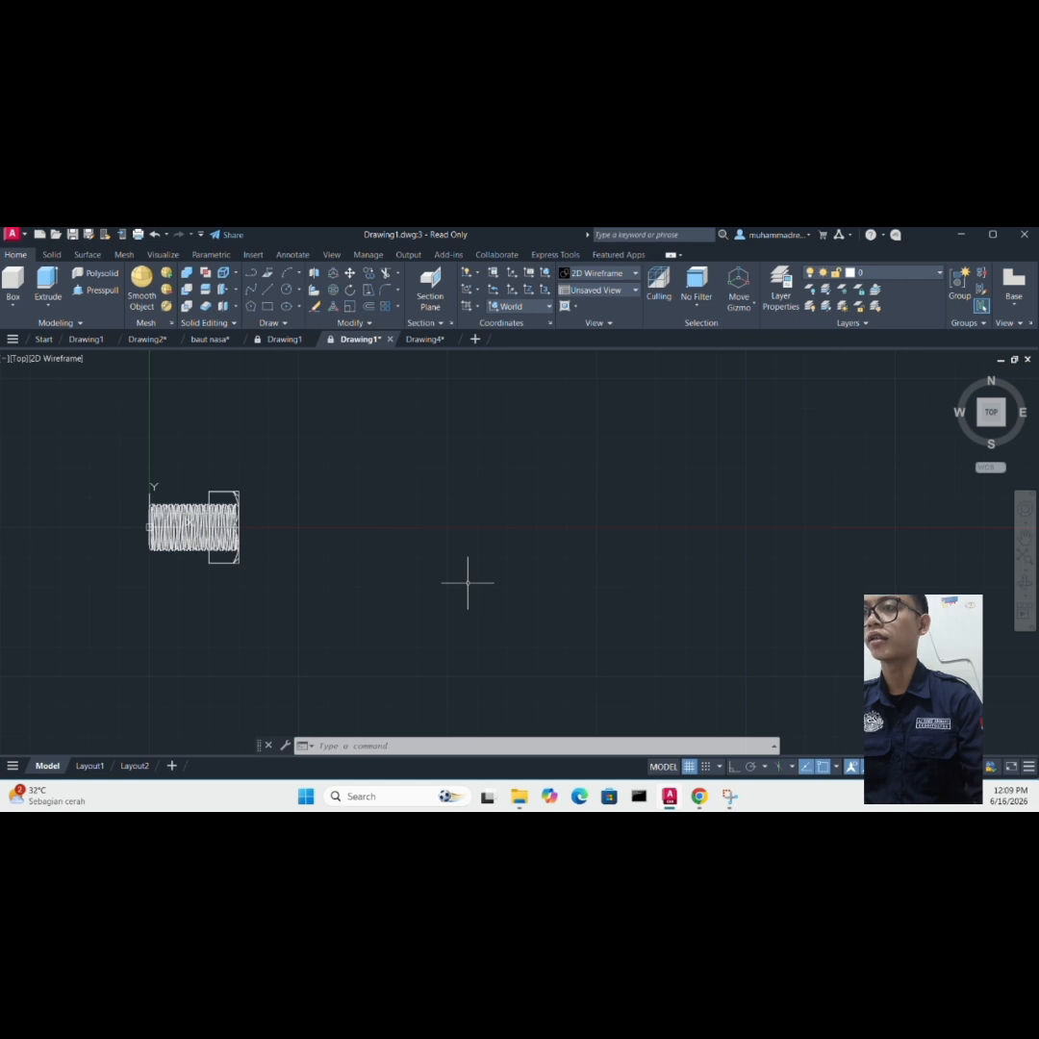
- Draw a six-sided polygon inscribed in a circle of radius 13.85, centred on the X axis about 120 from the origin
text(pol)
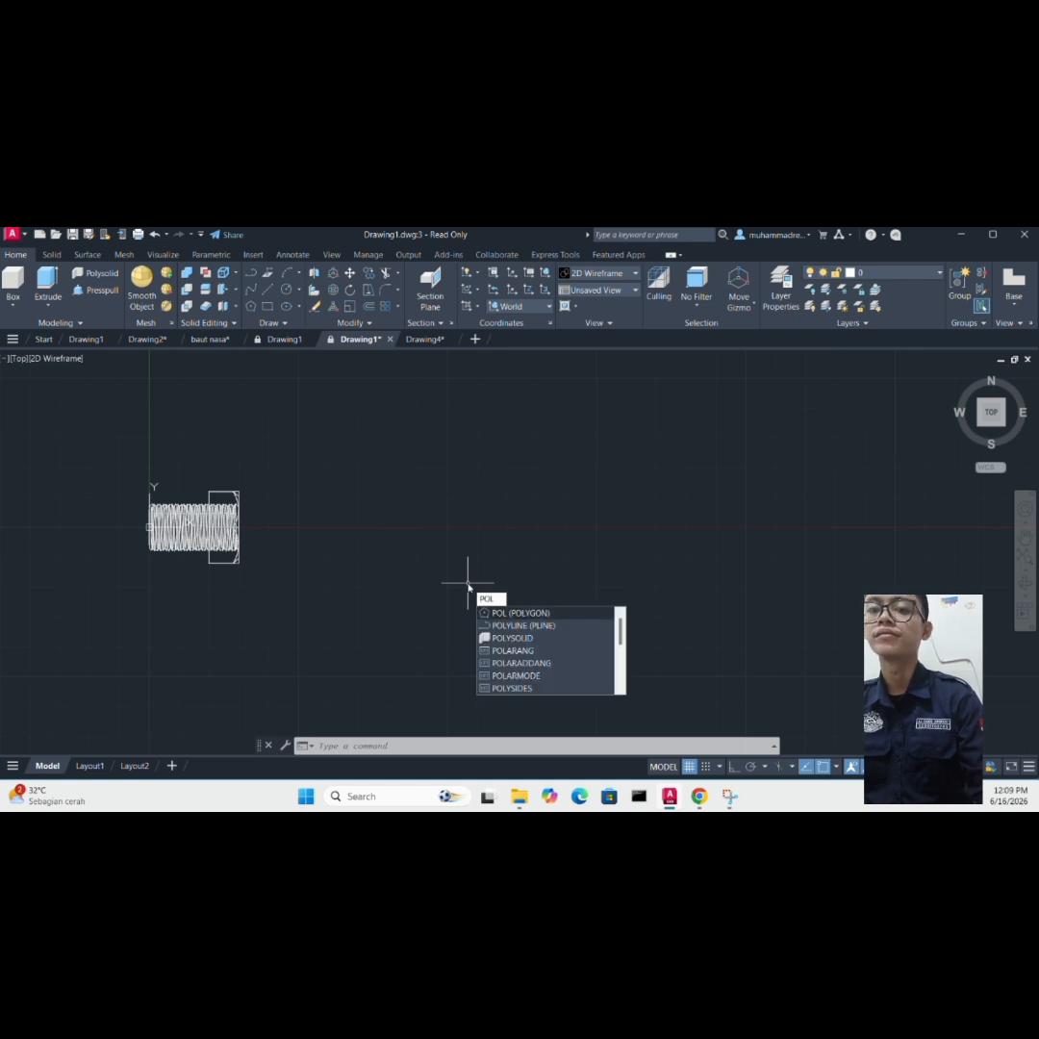
key(Return)
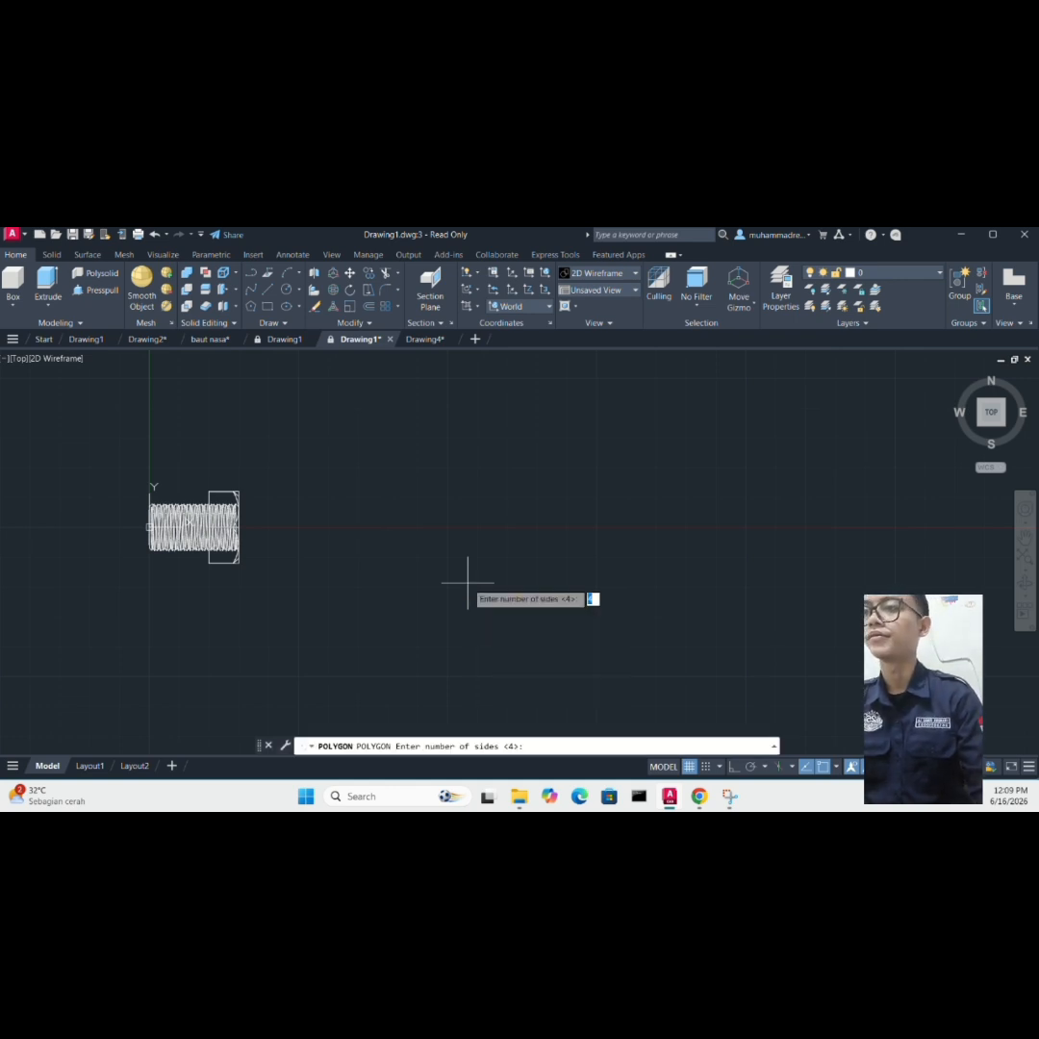
text(6)
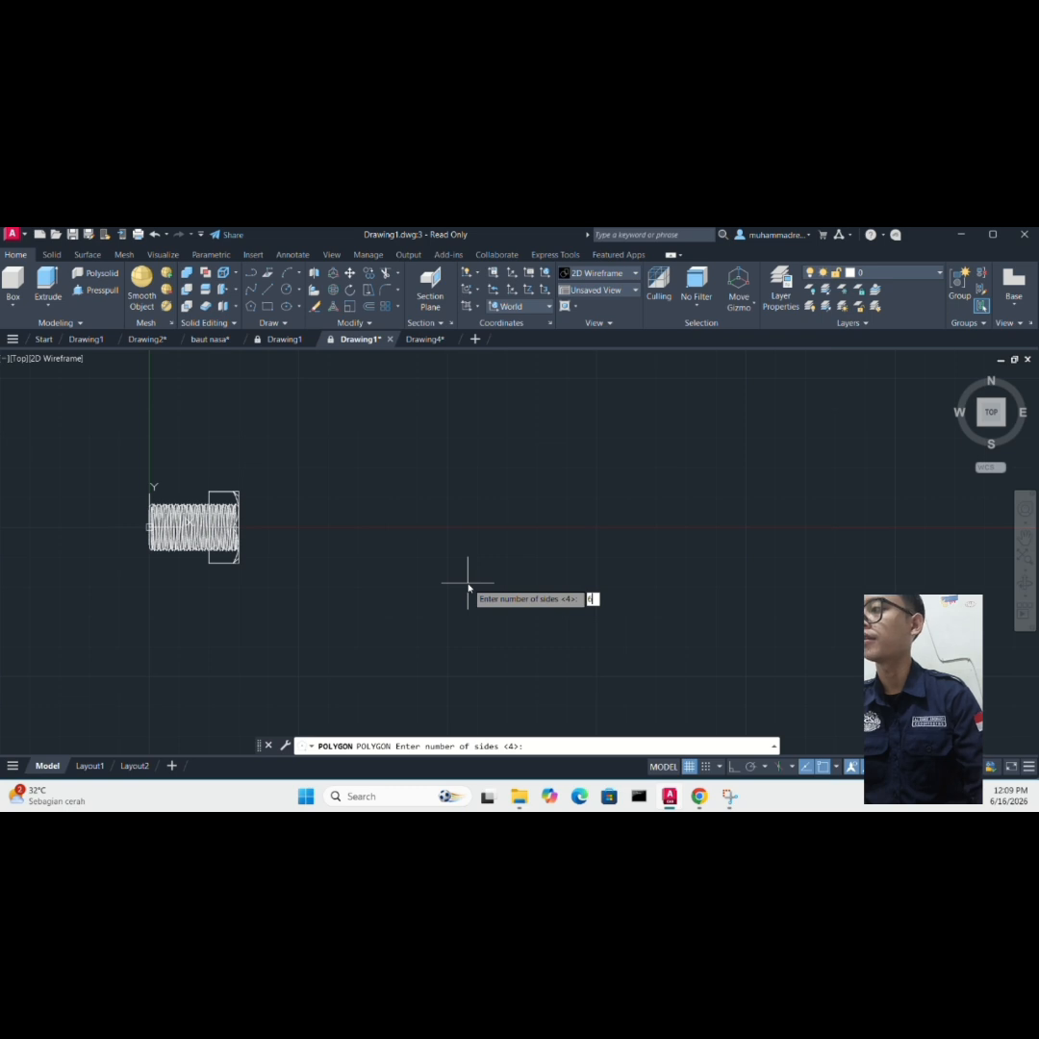
key(Return)
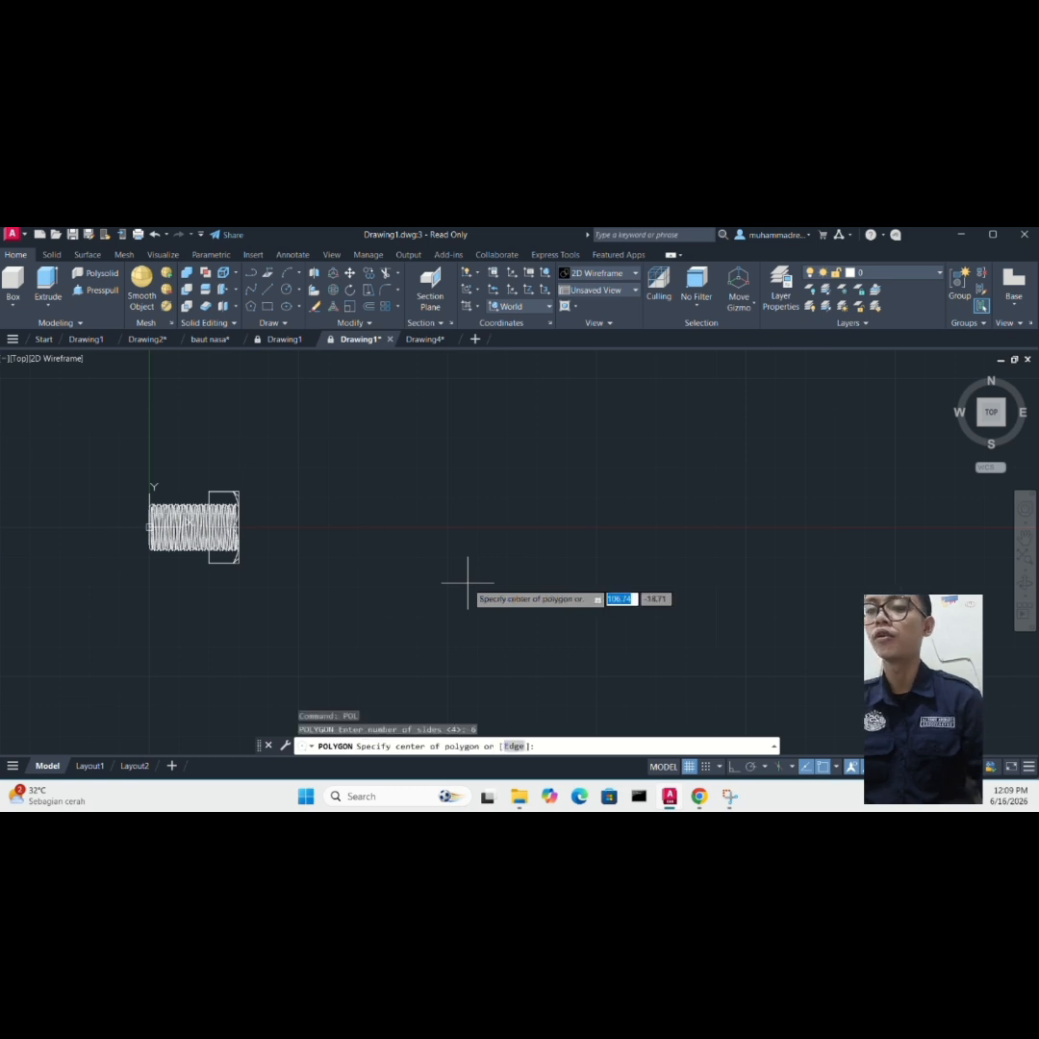
click(507, 527)
key(Return)
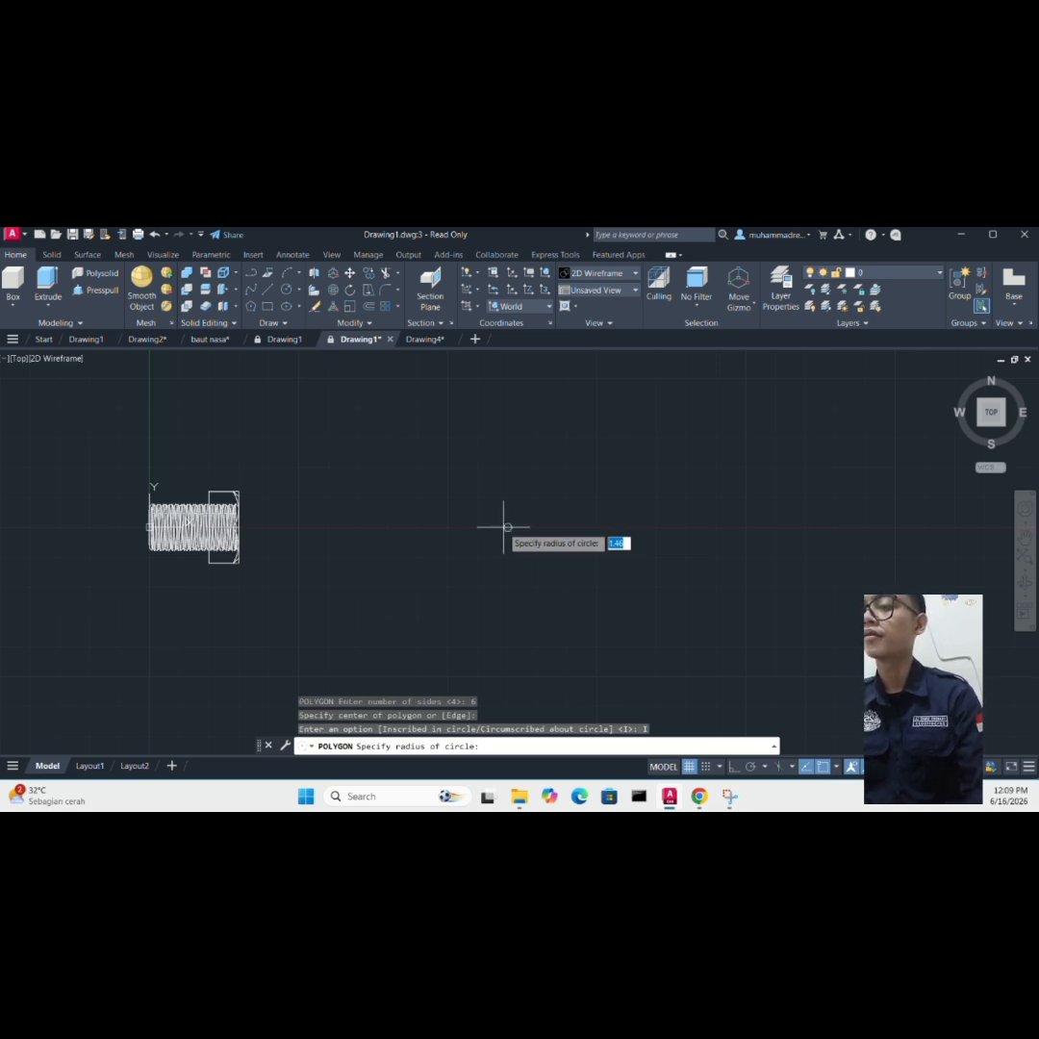
text(13.)
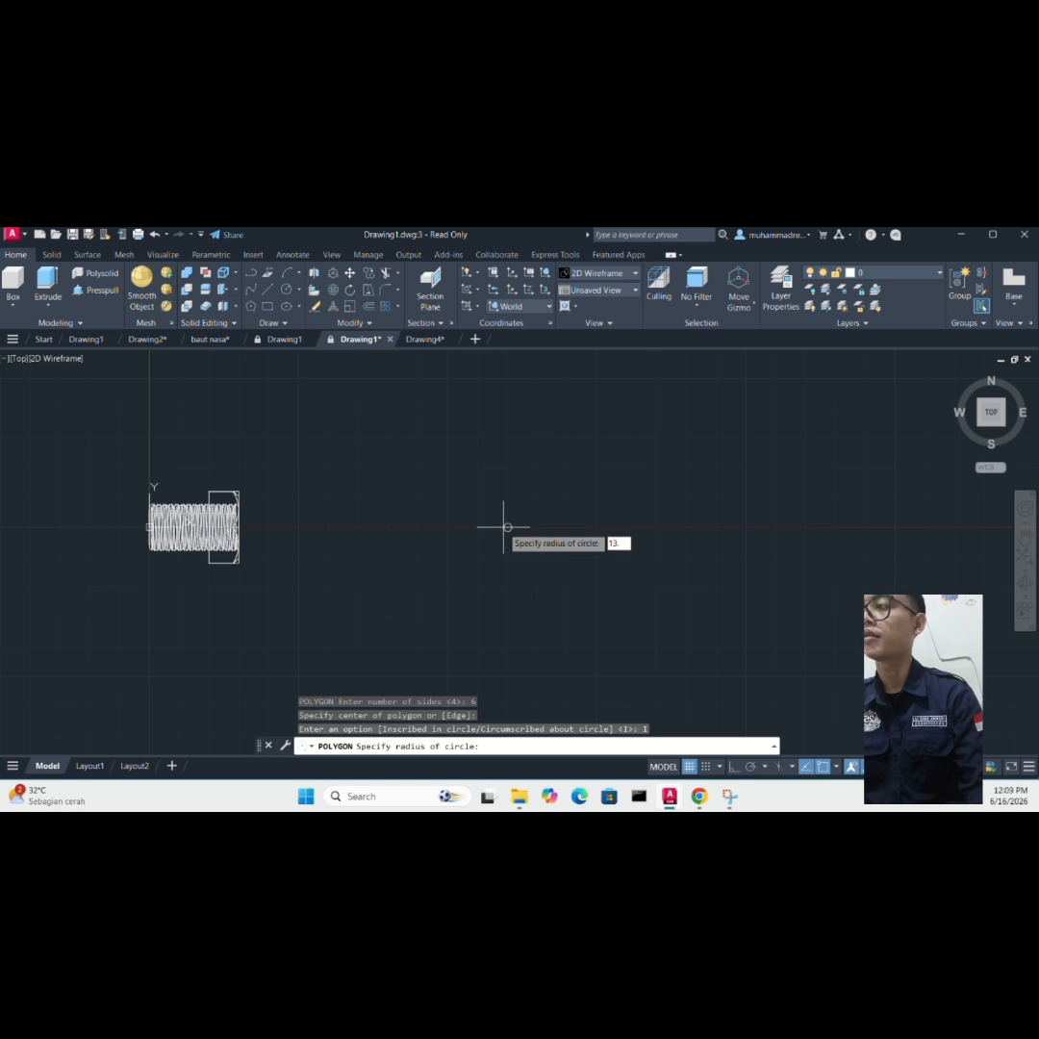
text(85)
key(Return)
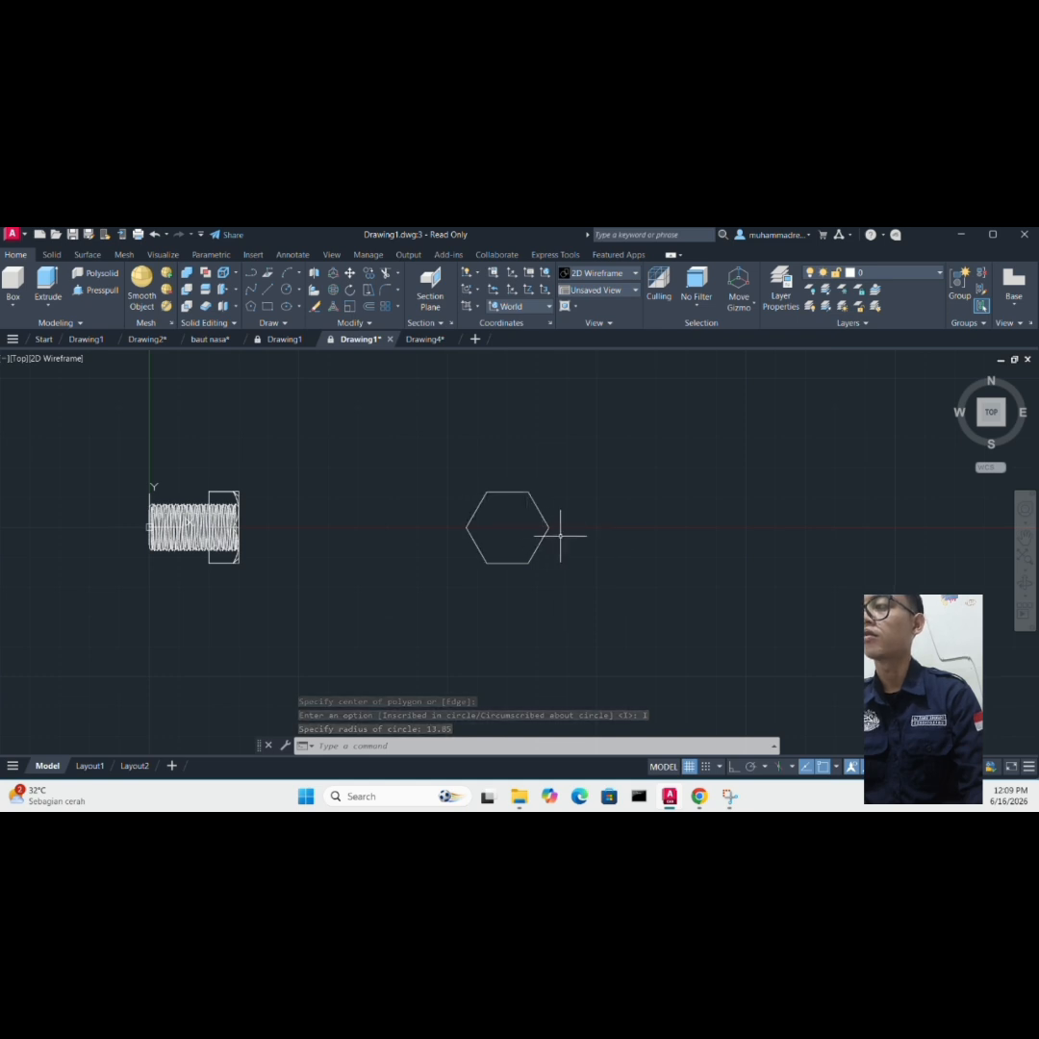
- Draw a circle of radius 13.85 centred on the hexagon's centre, passing through its corners
text(c)
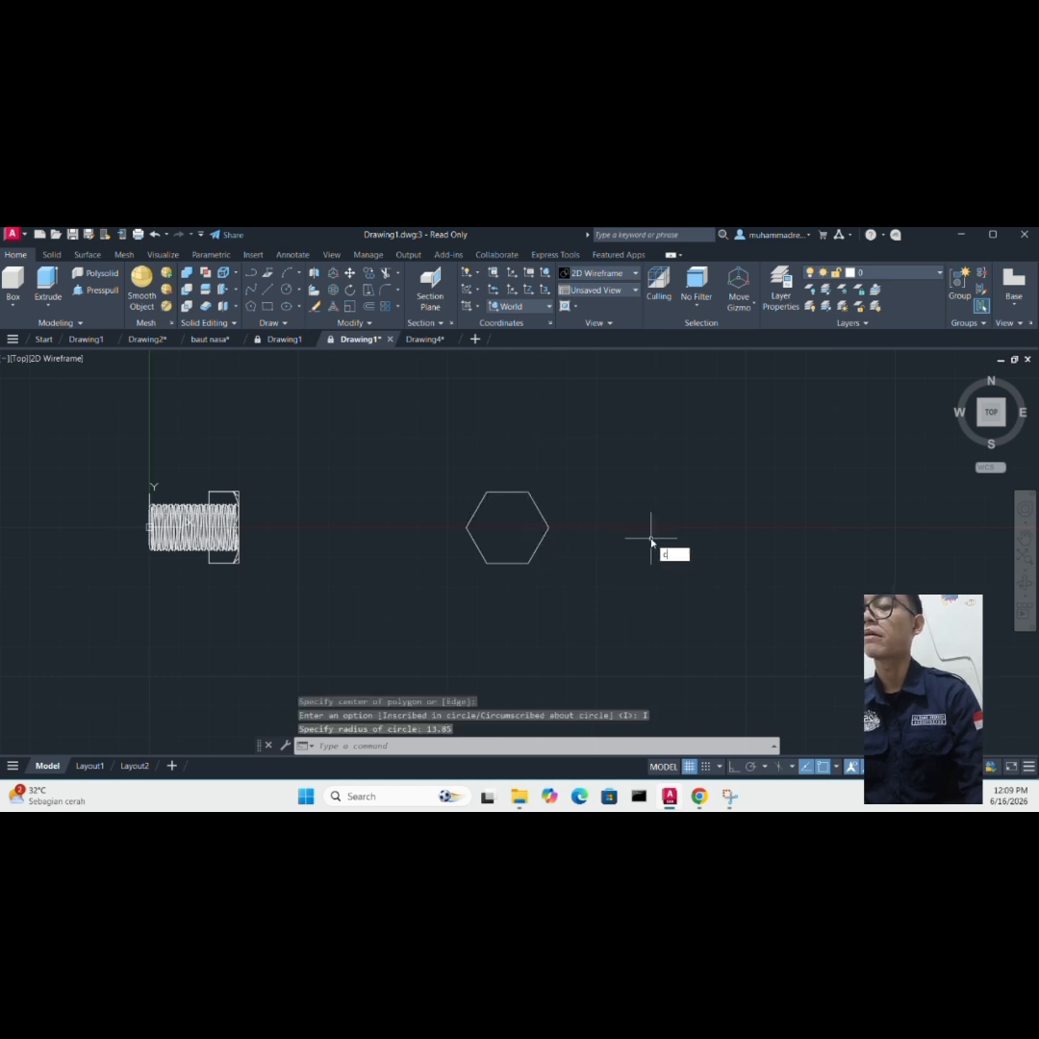
key(Return)
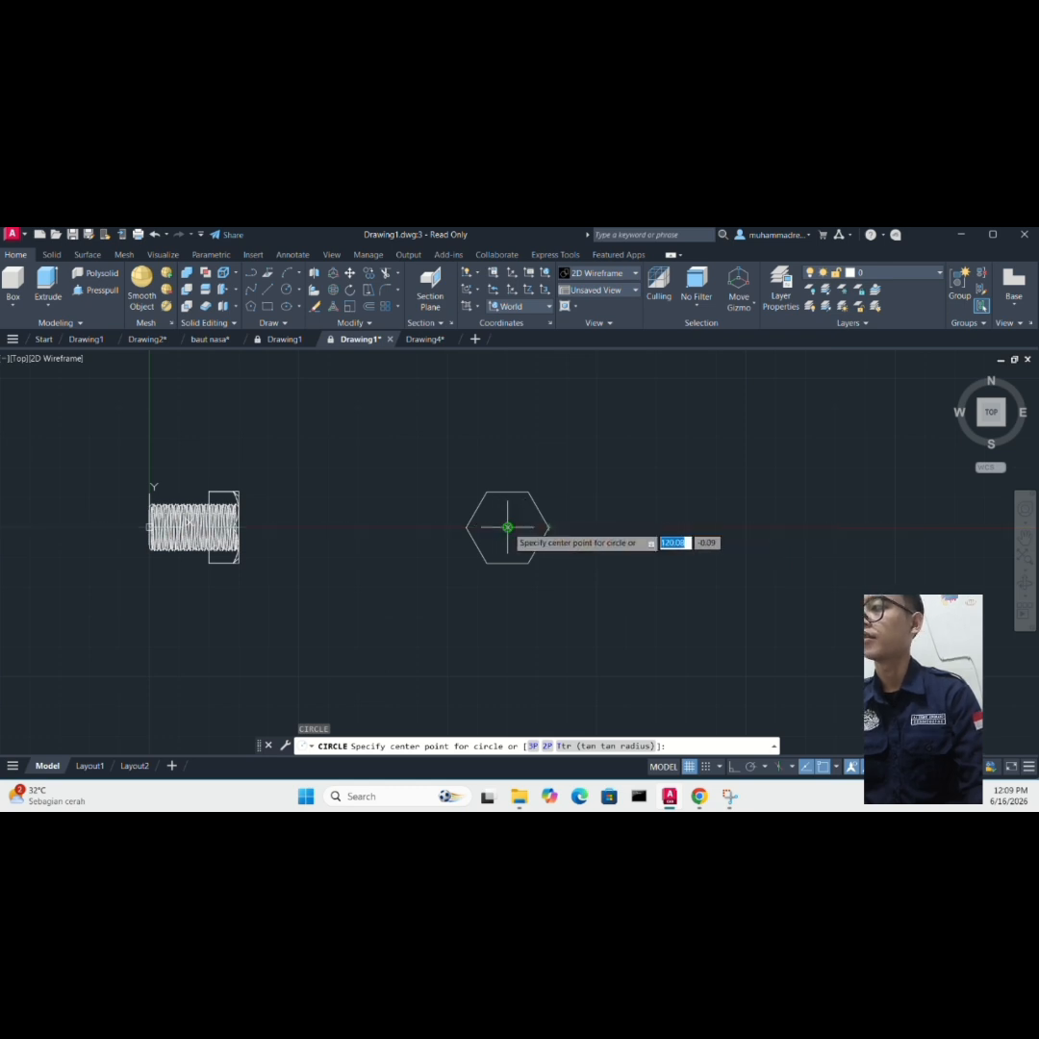
click(508, 527)
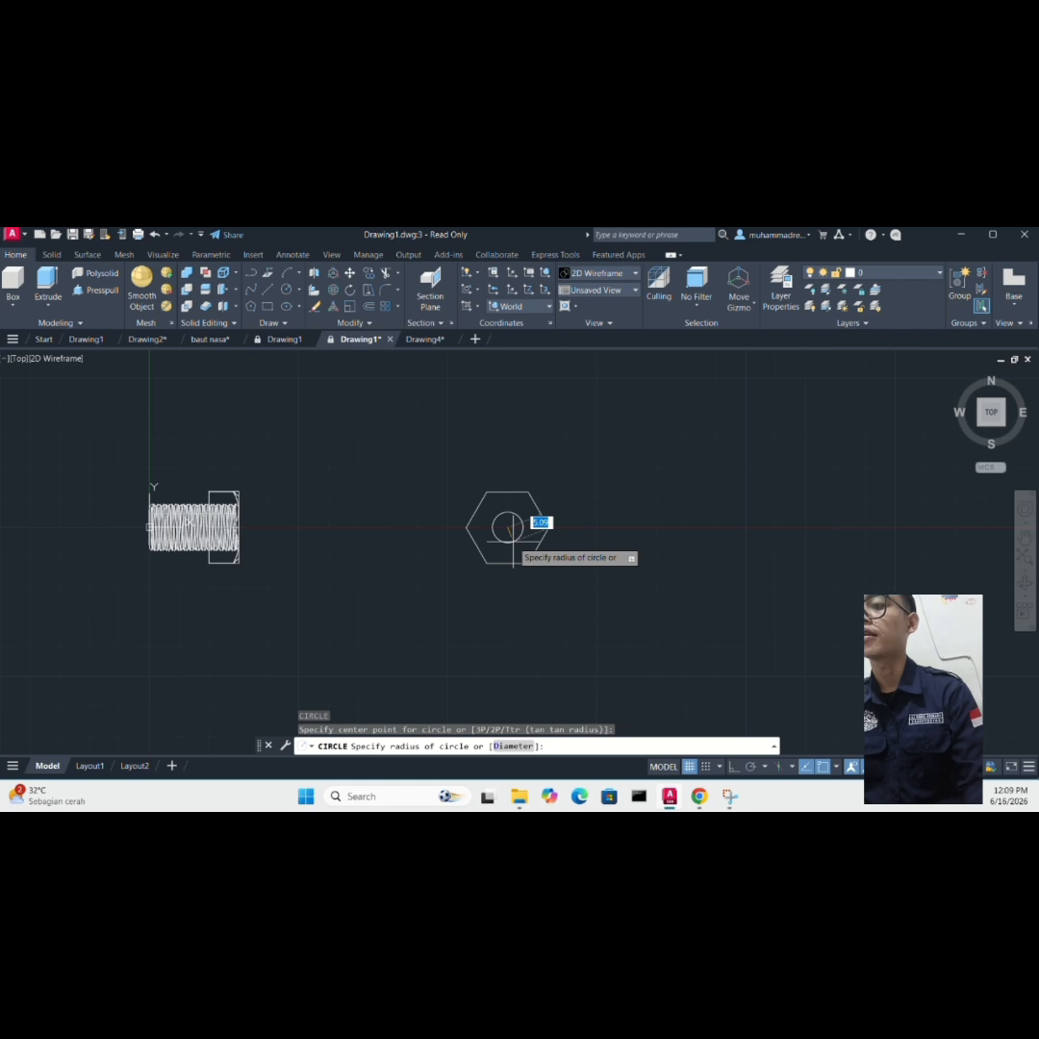
text(13)
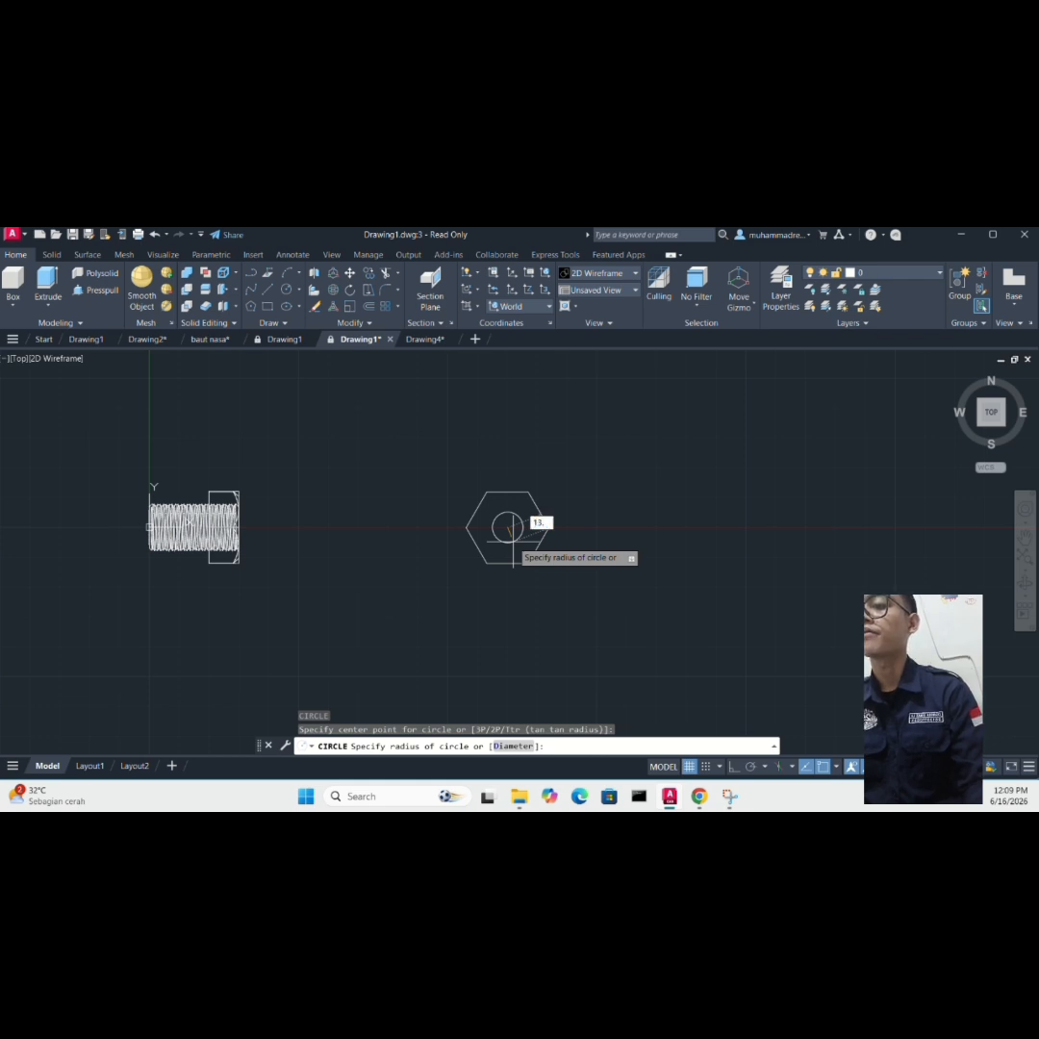
text(.85)
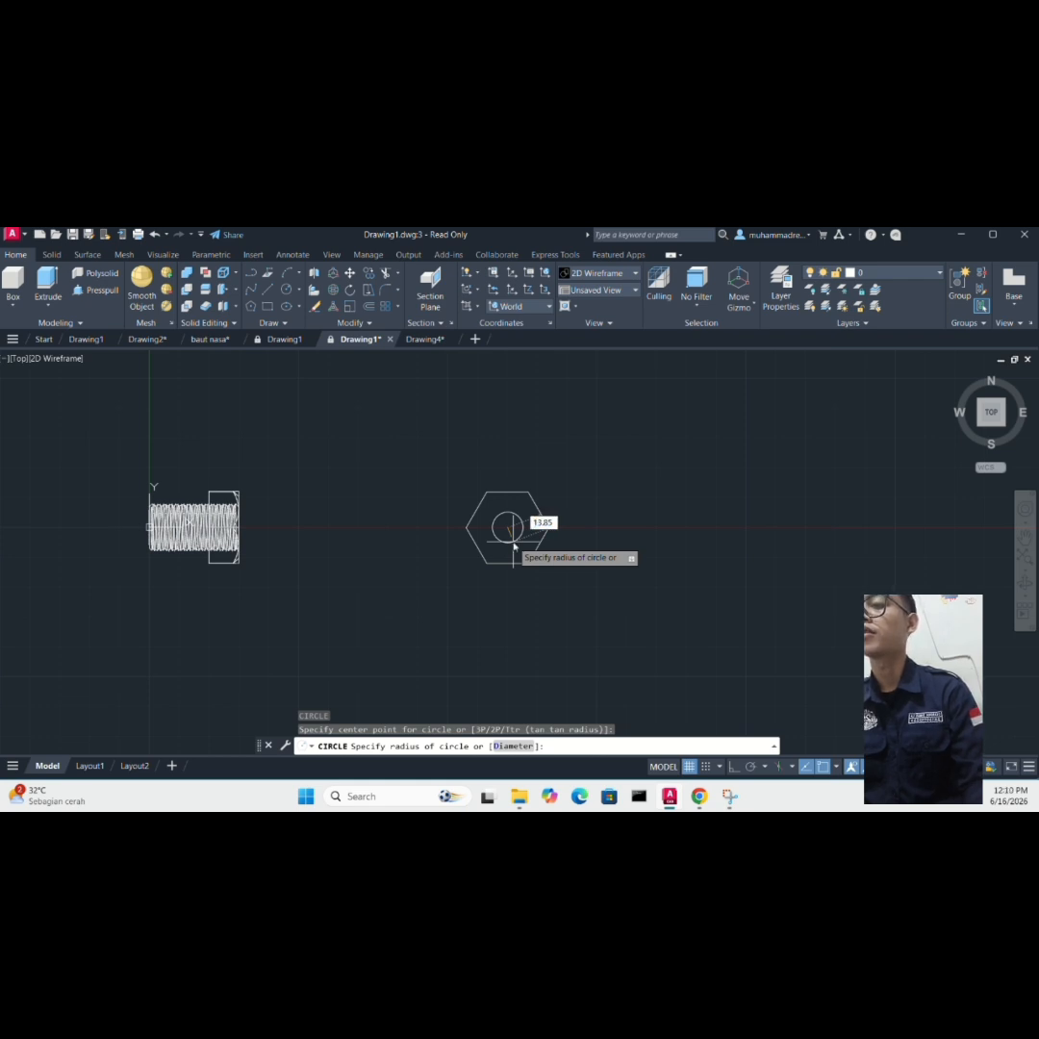
key(Return)
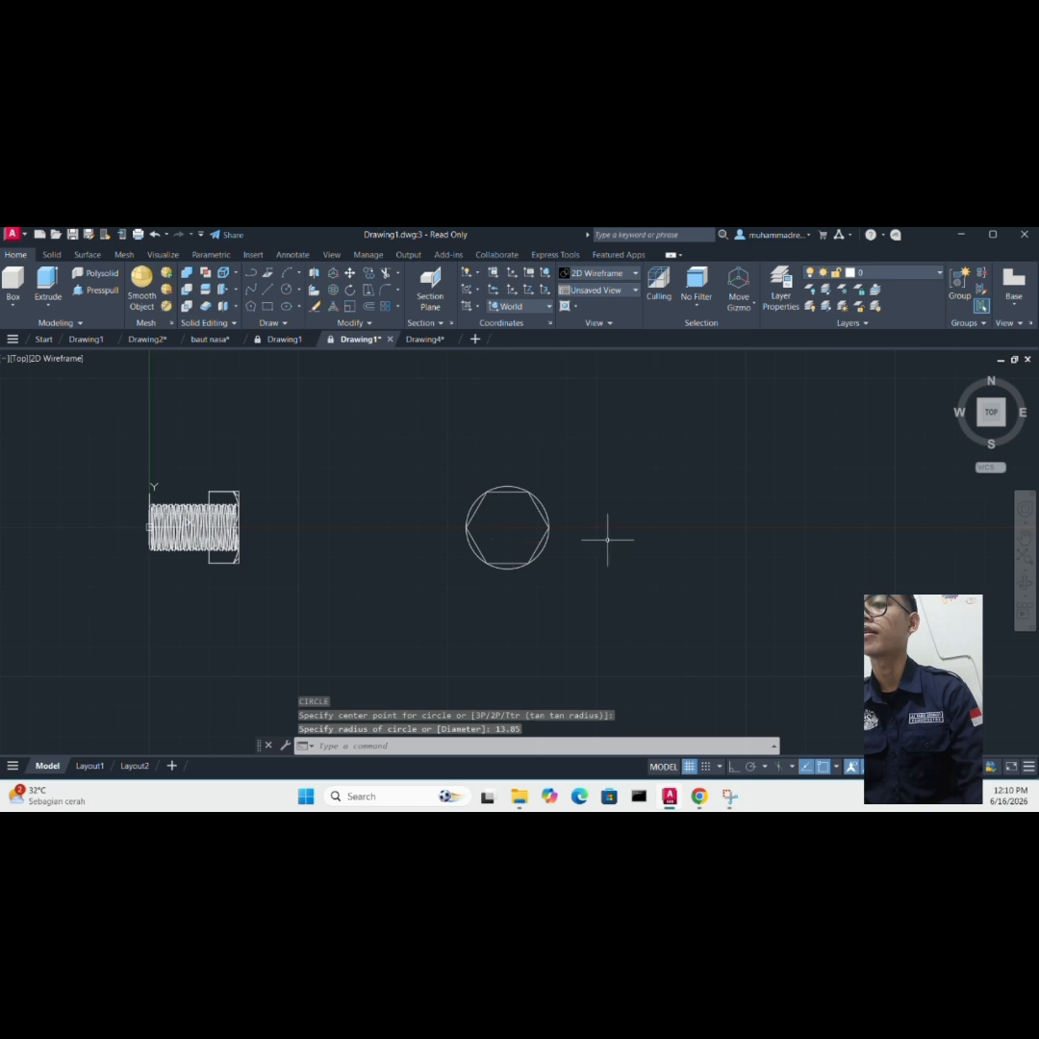
- Draw a circle of radius 8 centred on the hexagon's centre for the nut's hole
text(c)
key(Return)
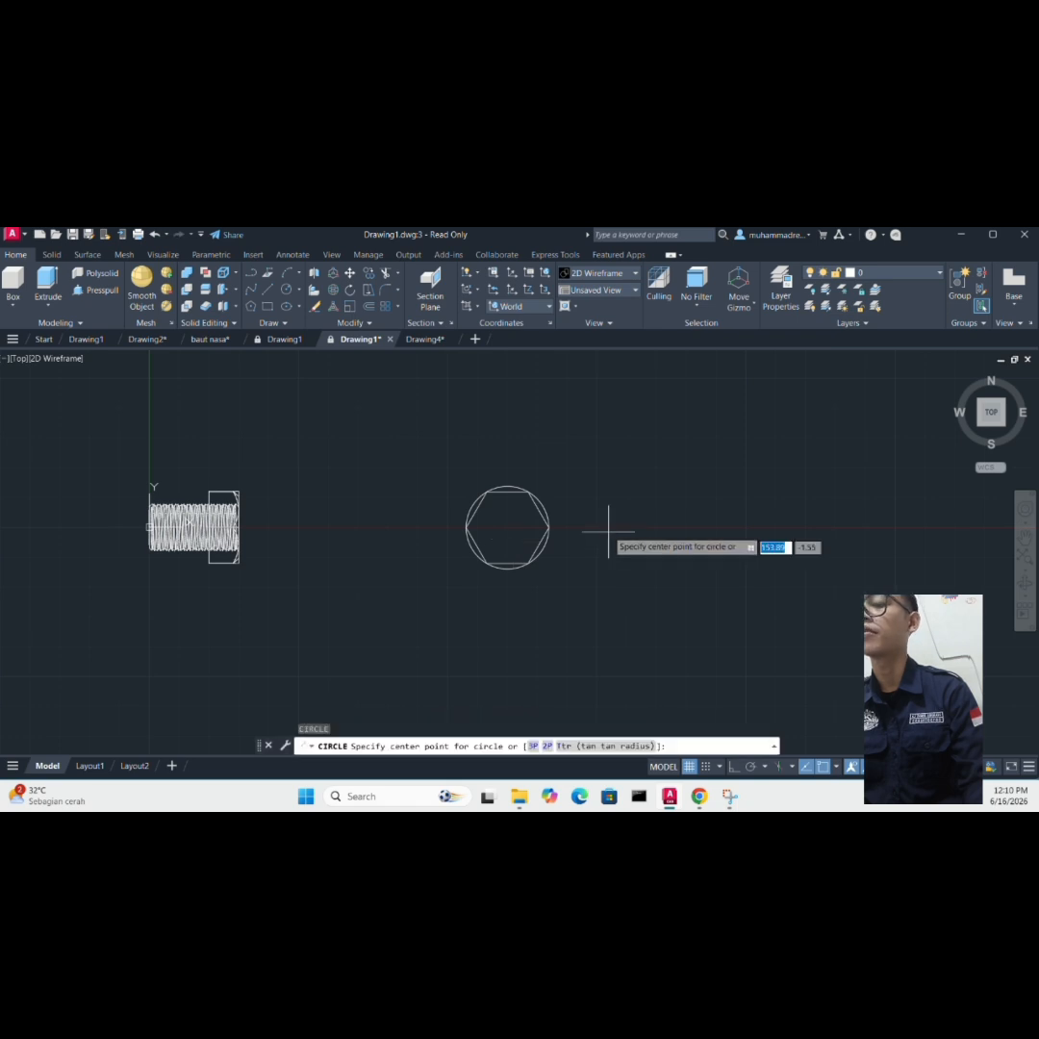
click(507, 527)
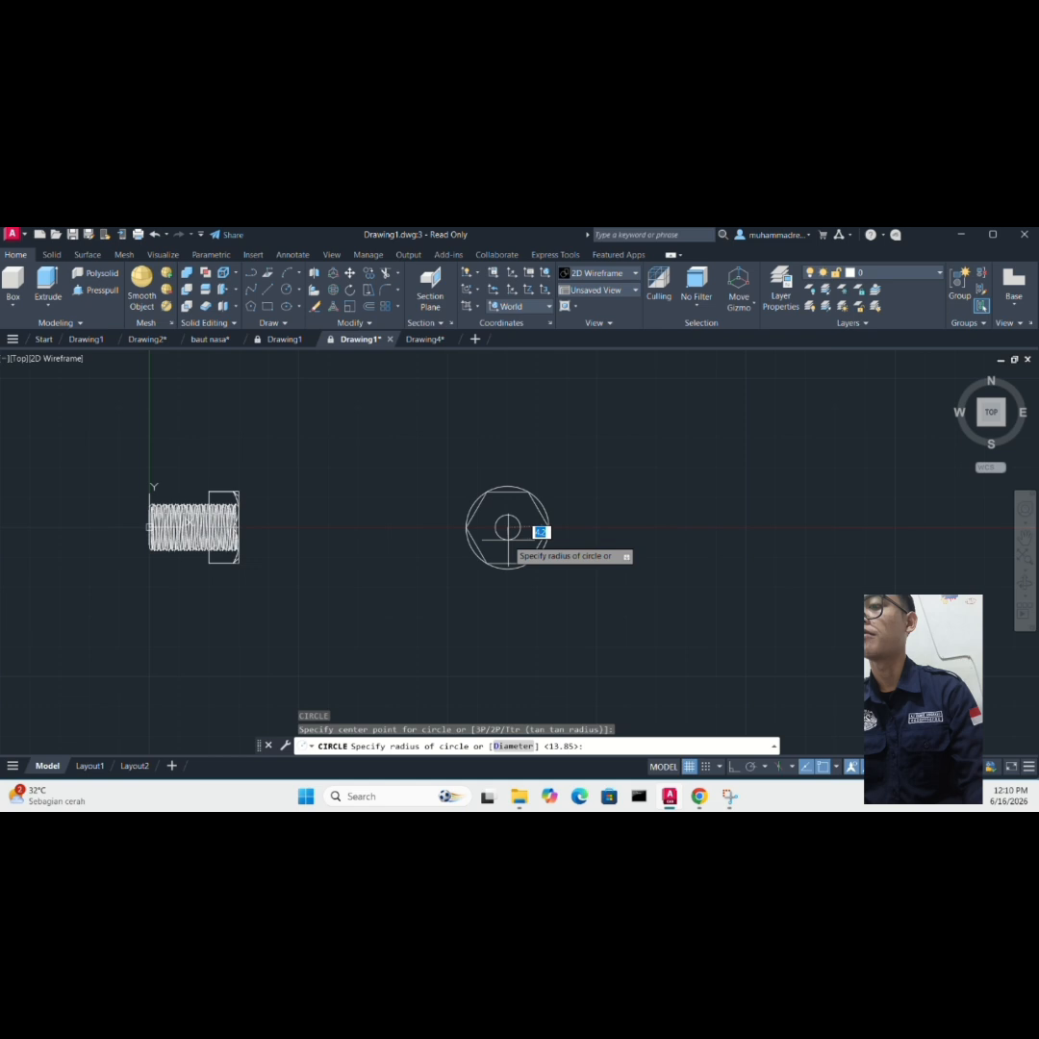
text(8)
key(Return)
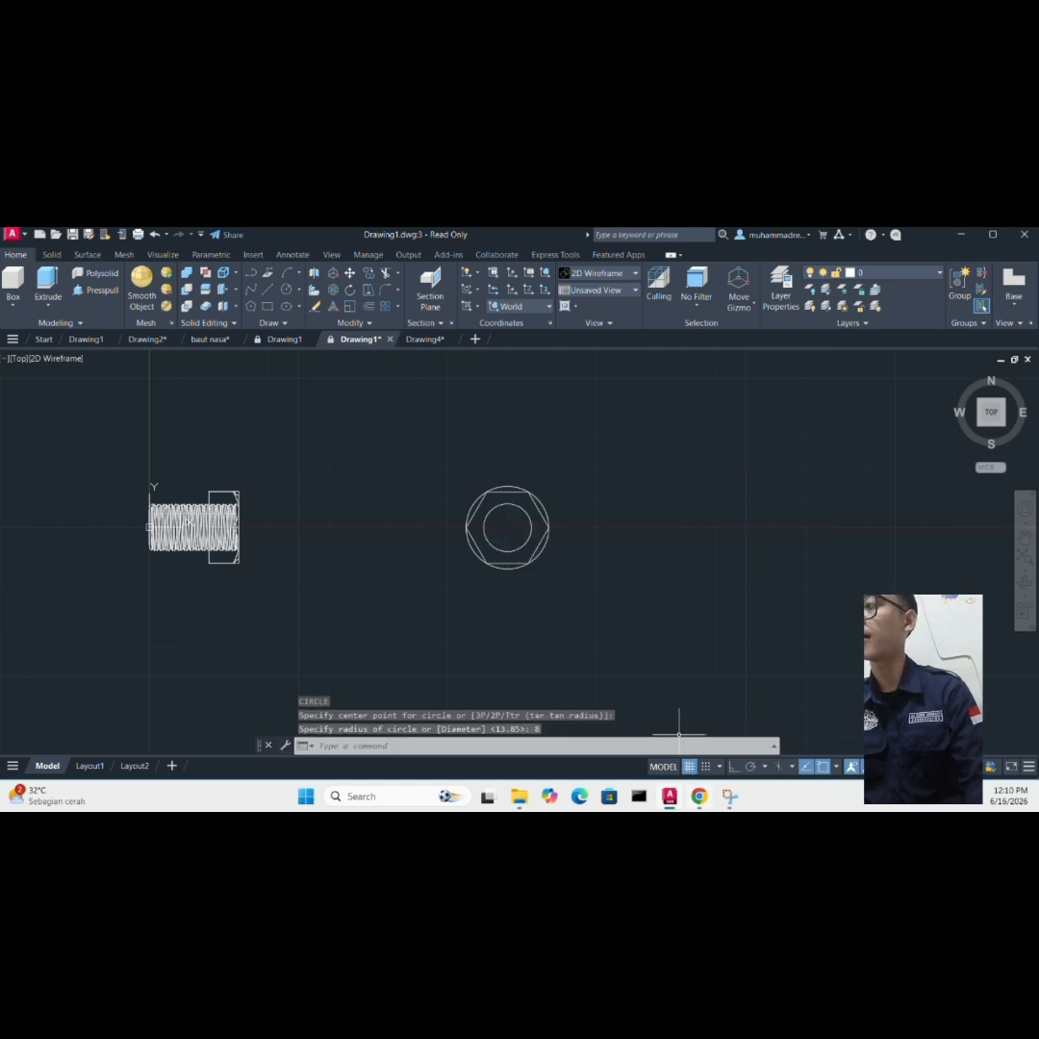
- Show the model in SW Isometric and copy the hexagon with both circles from its centre to an empty spot farther from the bolt
click(19, 359)
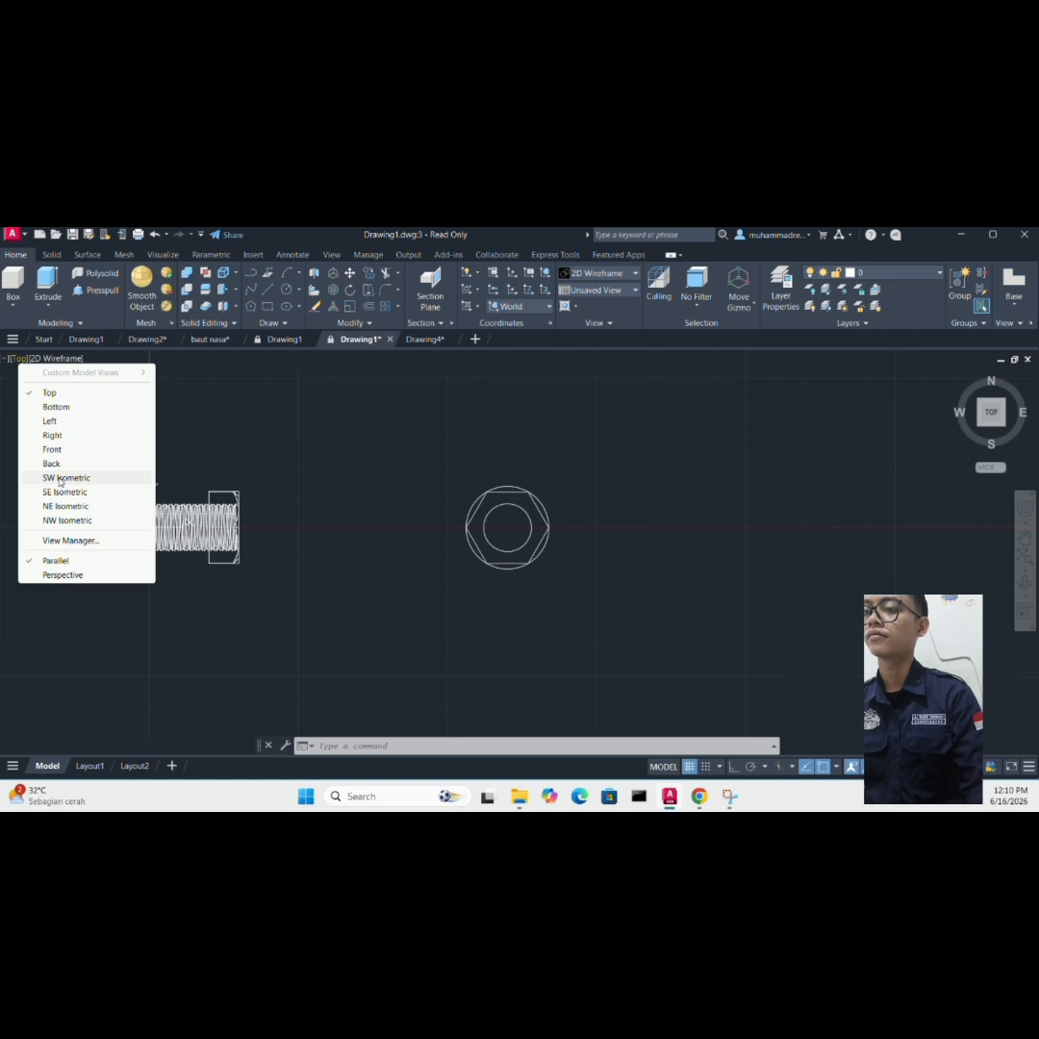
click(60, 478)
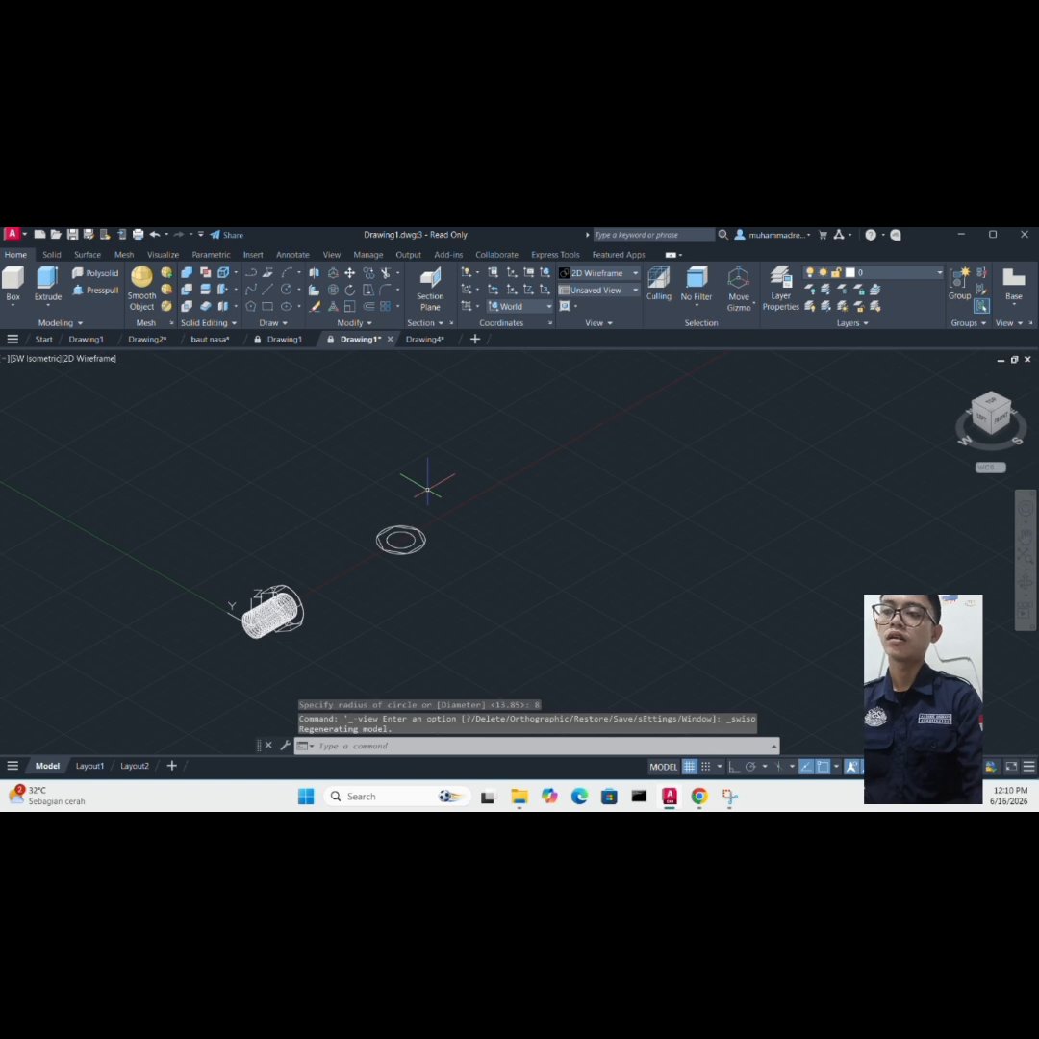
mouse_move(427, 489)
mouse_down()
mouse_move(503, 587)
mouse_move(514, 538)
mouse_up()
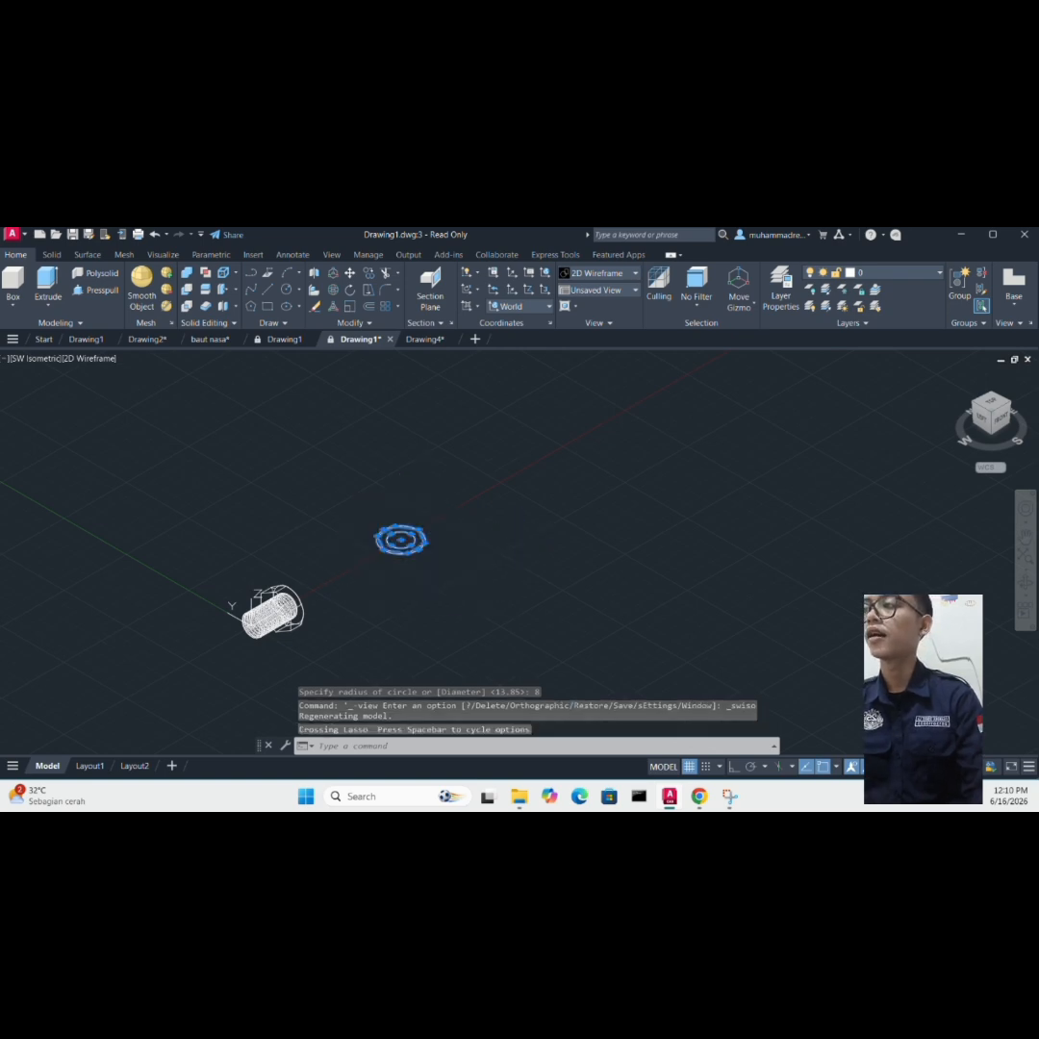
right_click(519, 539)
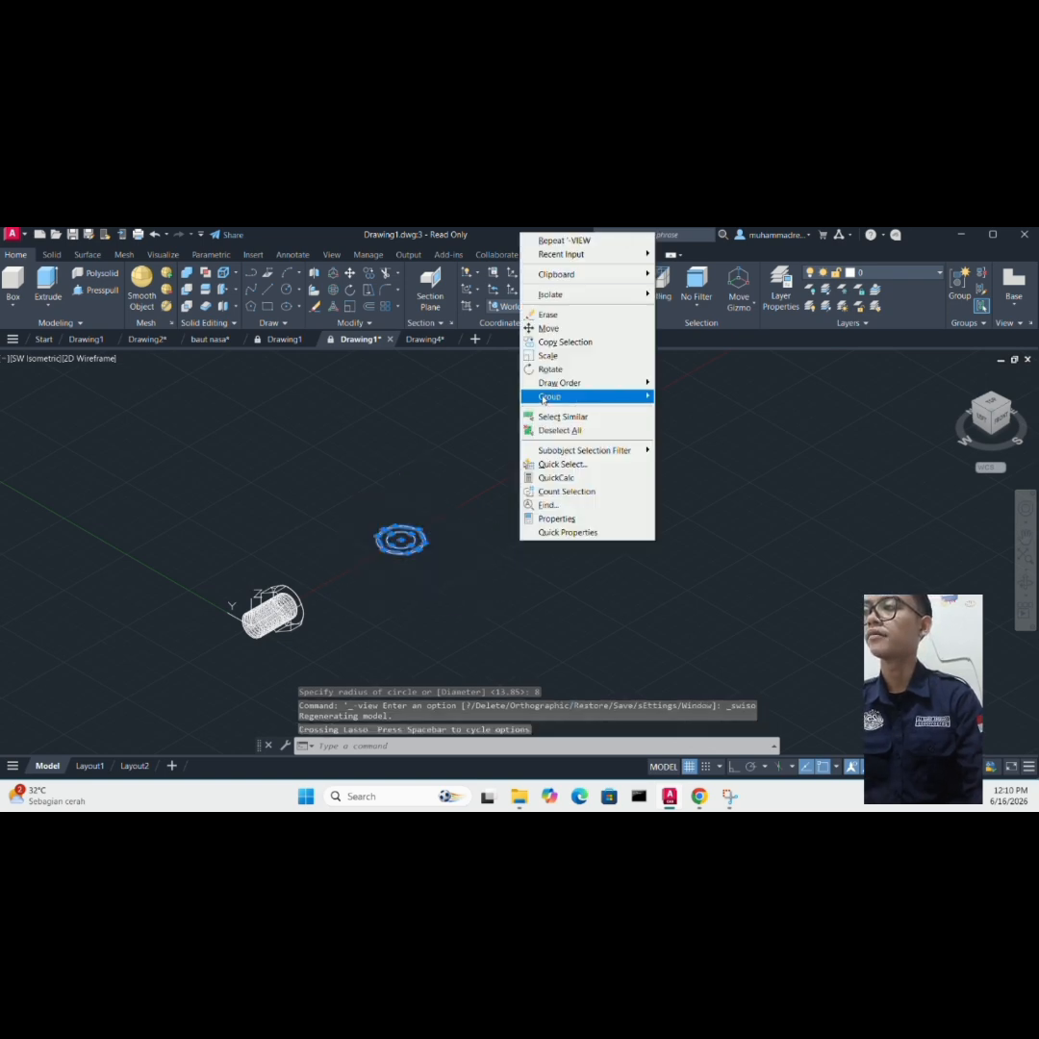
click(556, 343)
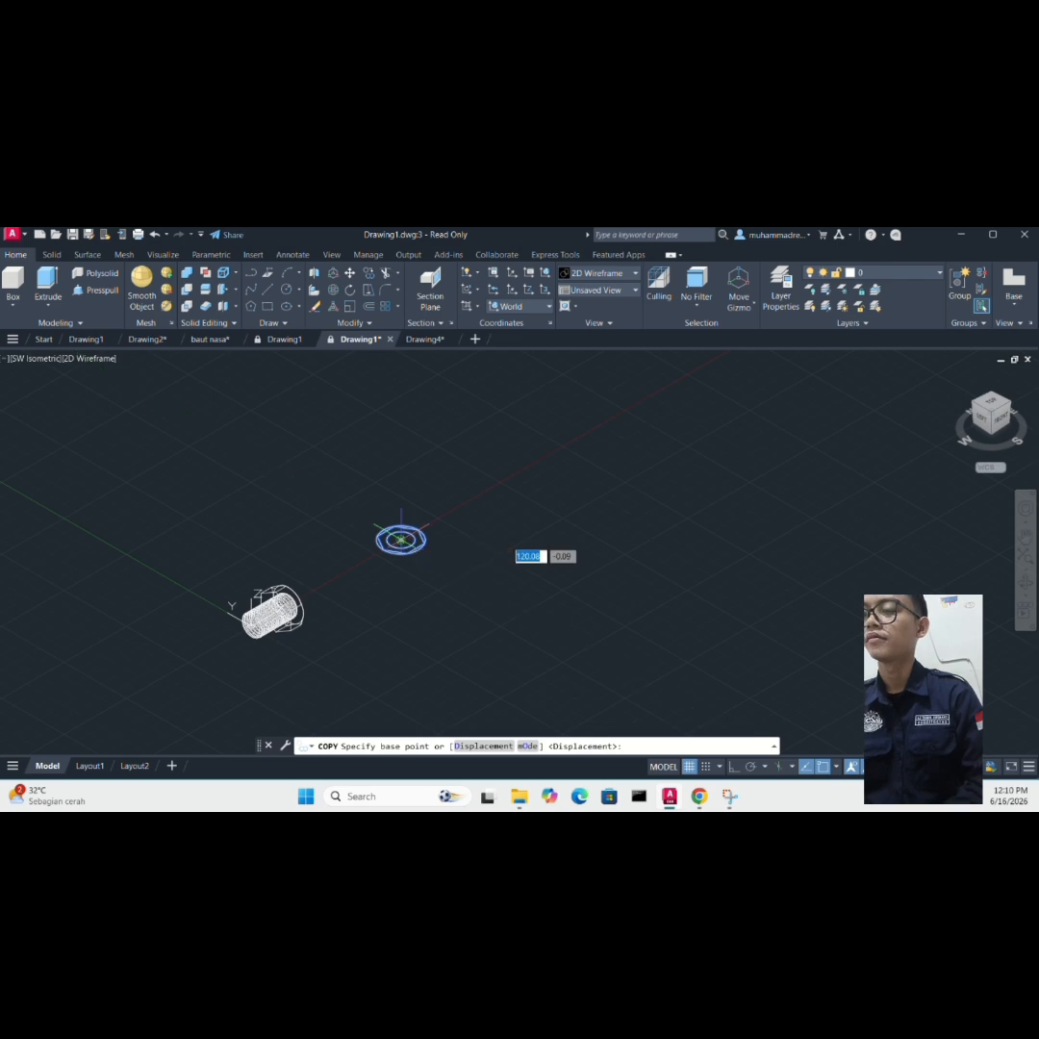
click(401, 540)
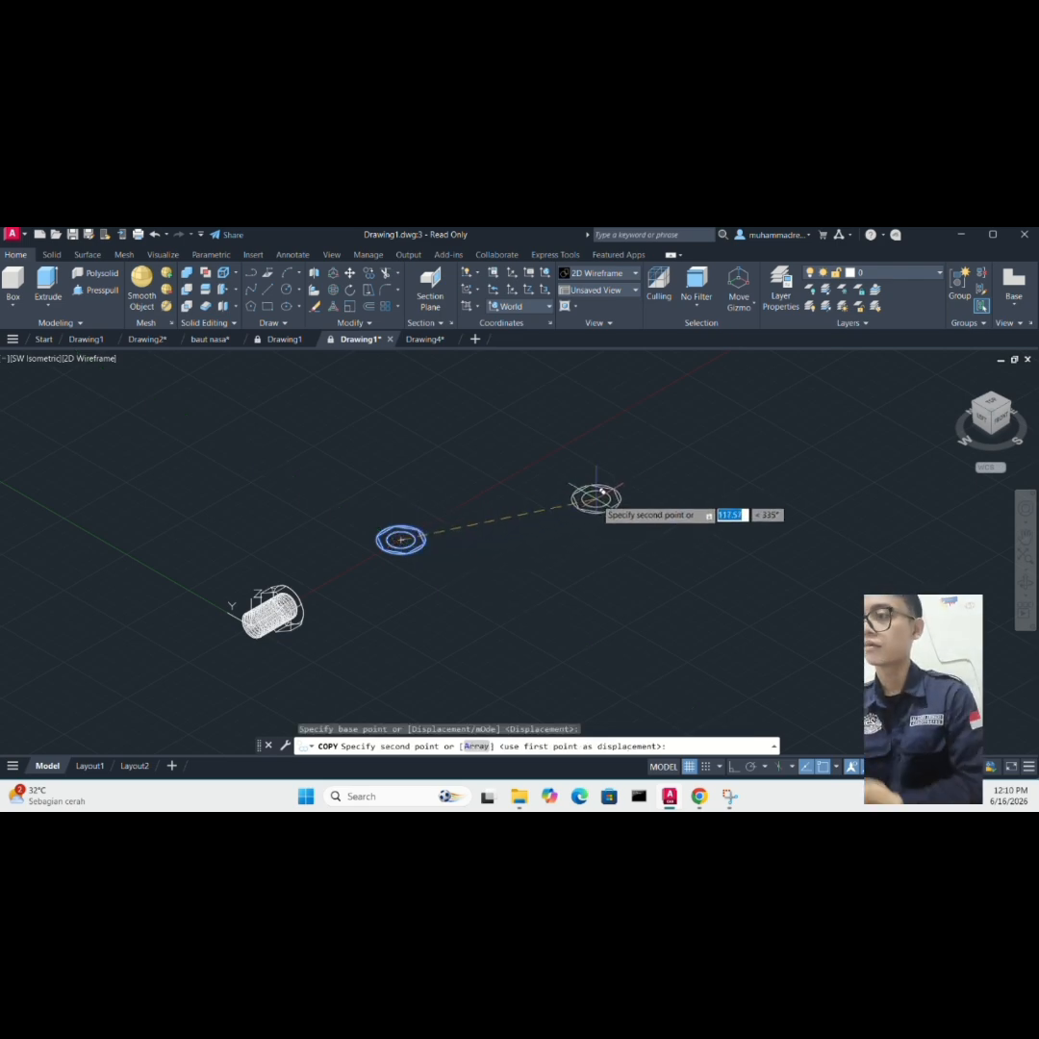
click(619, 497)
key(Escape)
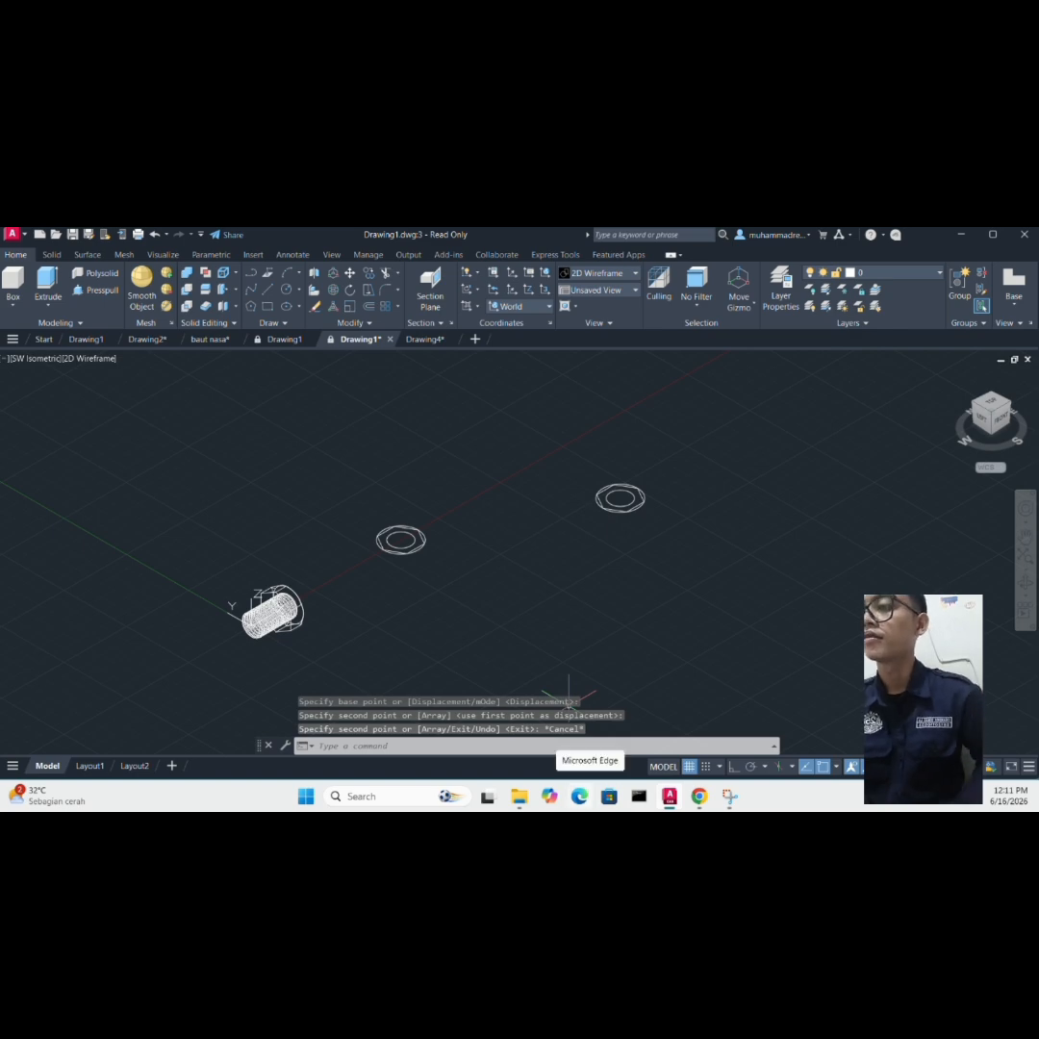
- Extrude the inner circle and the hexagon of the profile nearest the bolt to a height of 10
scroll(433, 476, up, 2)
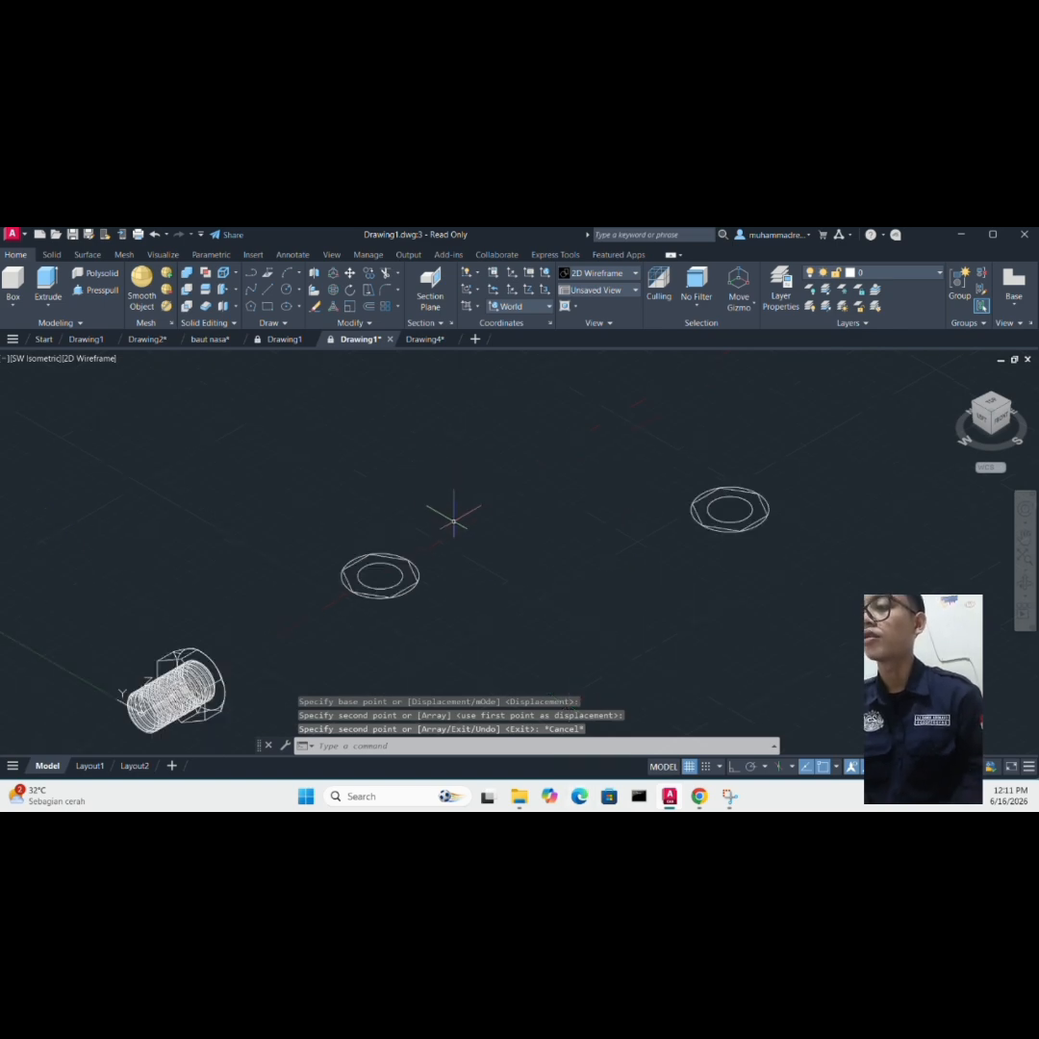
text(ext)
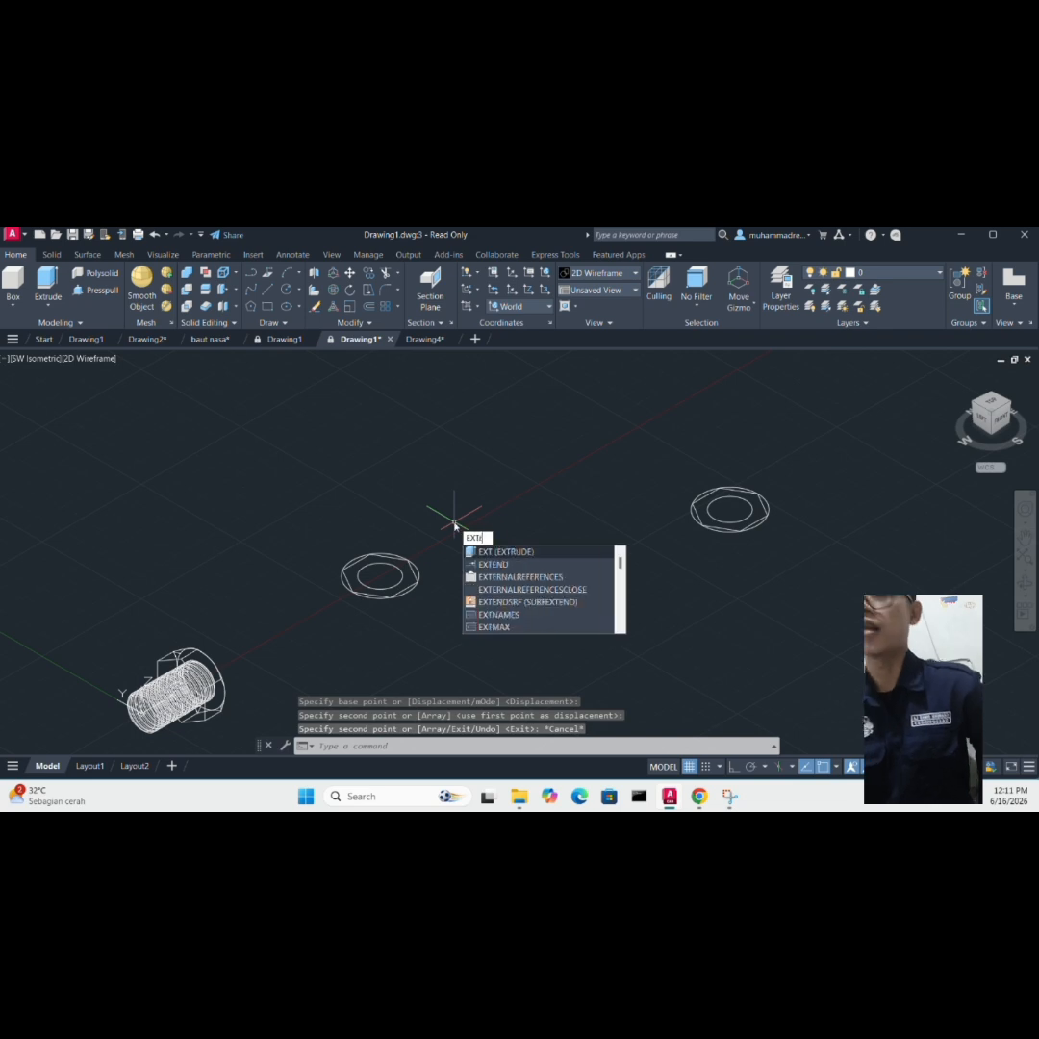
key(Return)
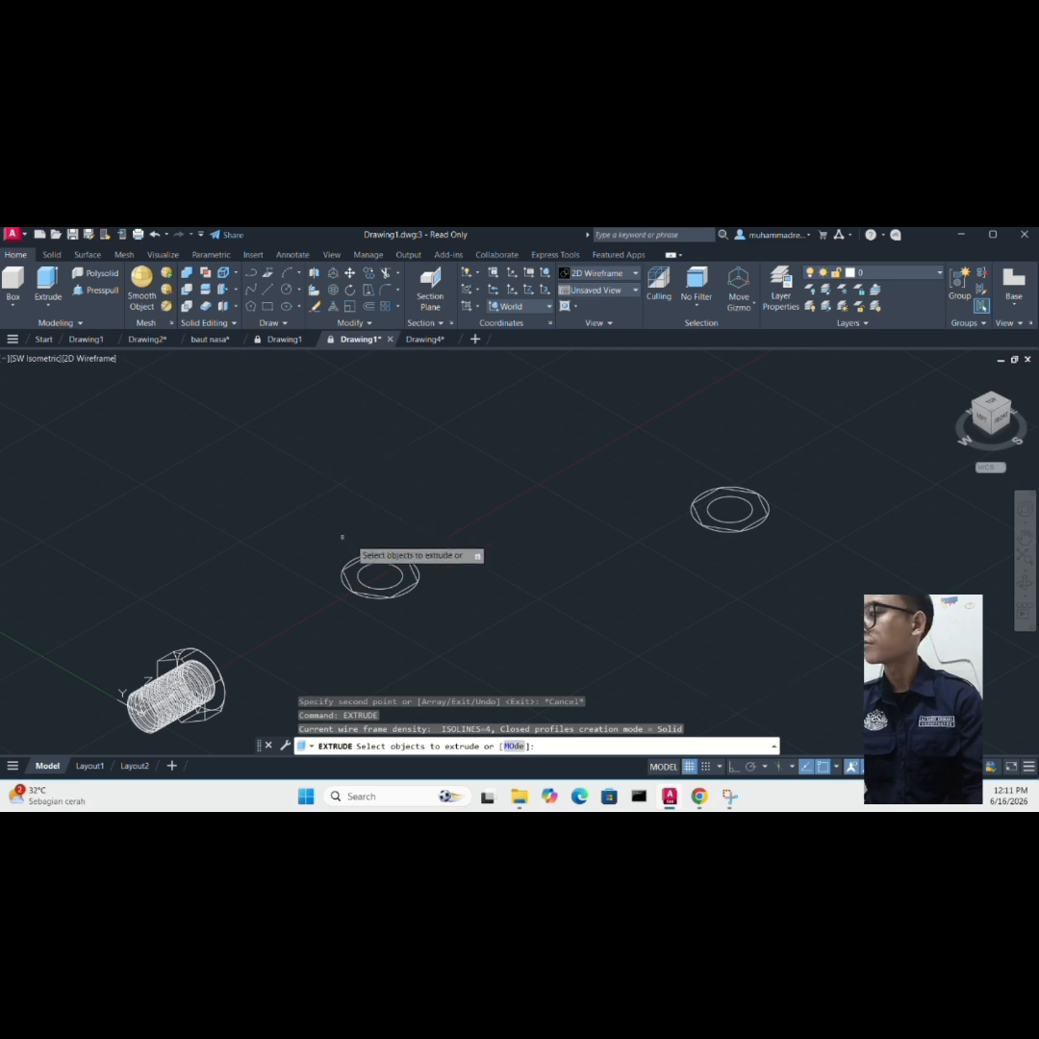
click(371, 566)
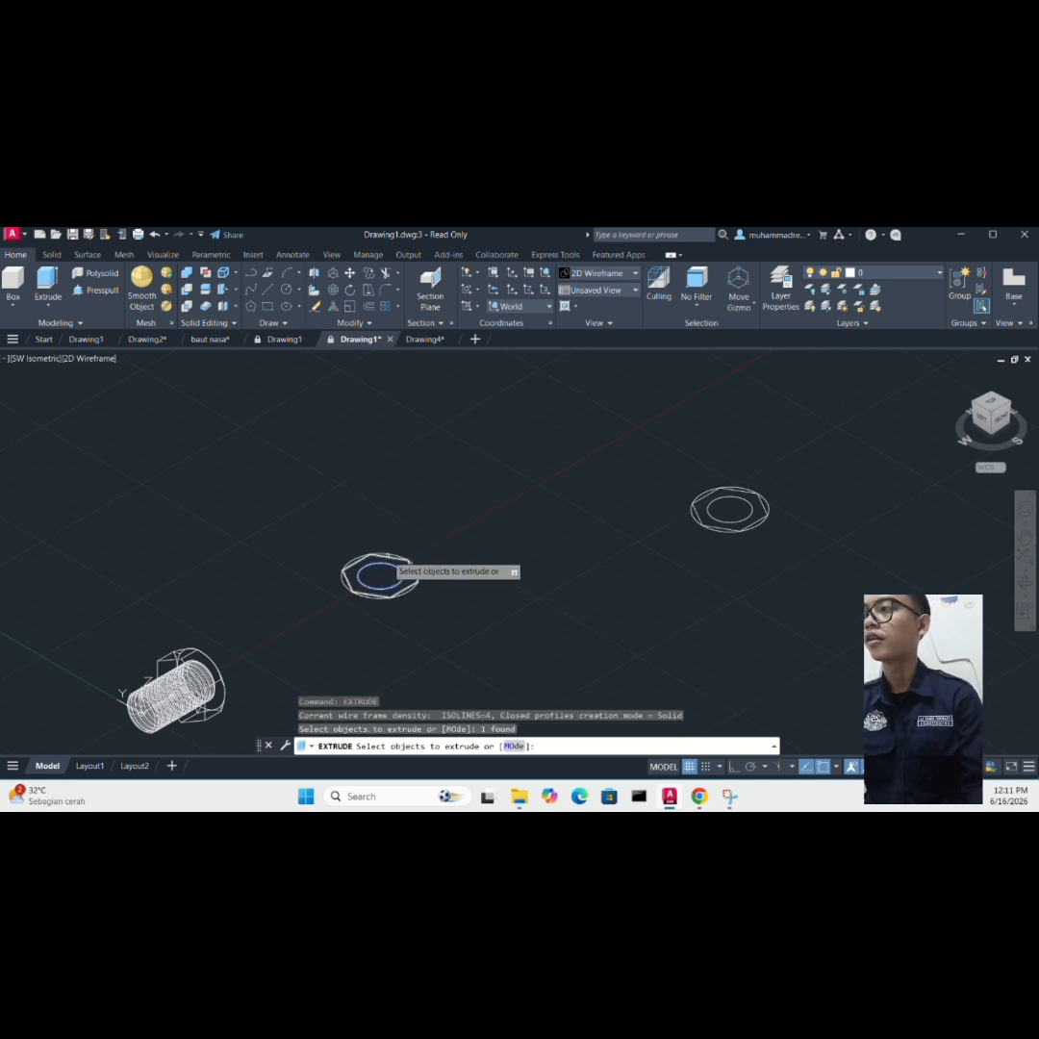
scroll(393, 553, up, 2)
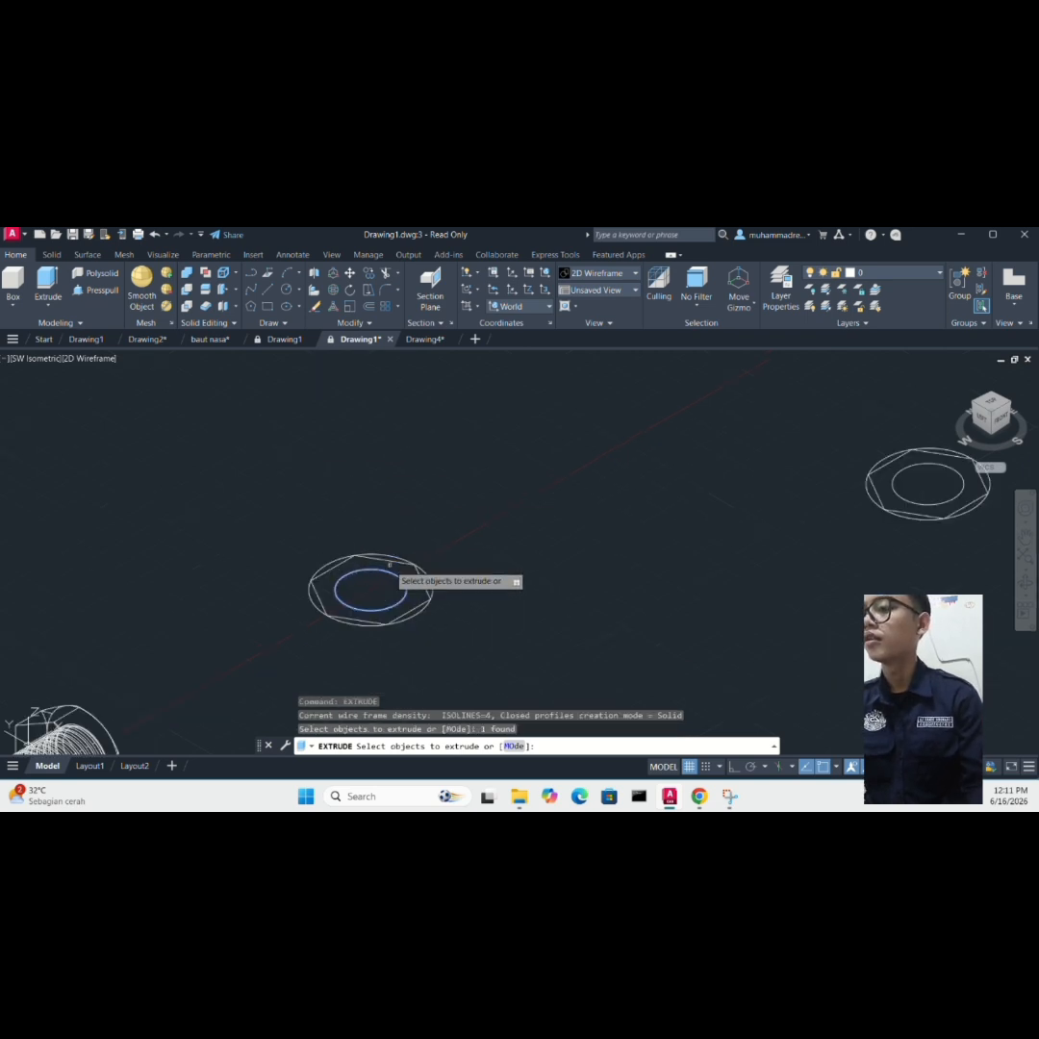
click(390, 562)
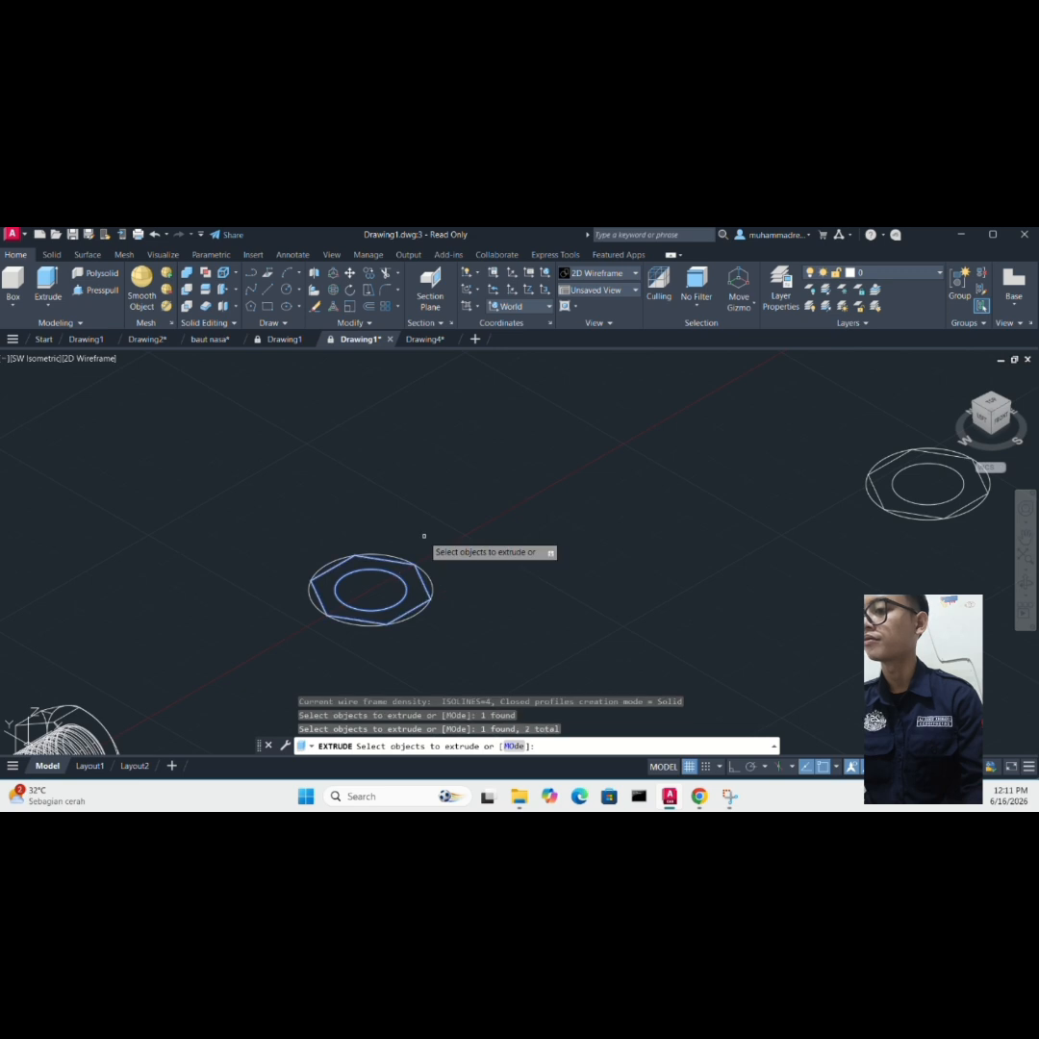
key(Return)
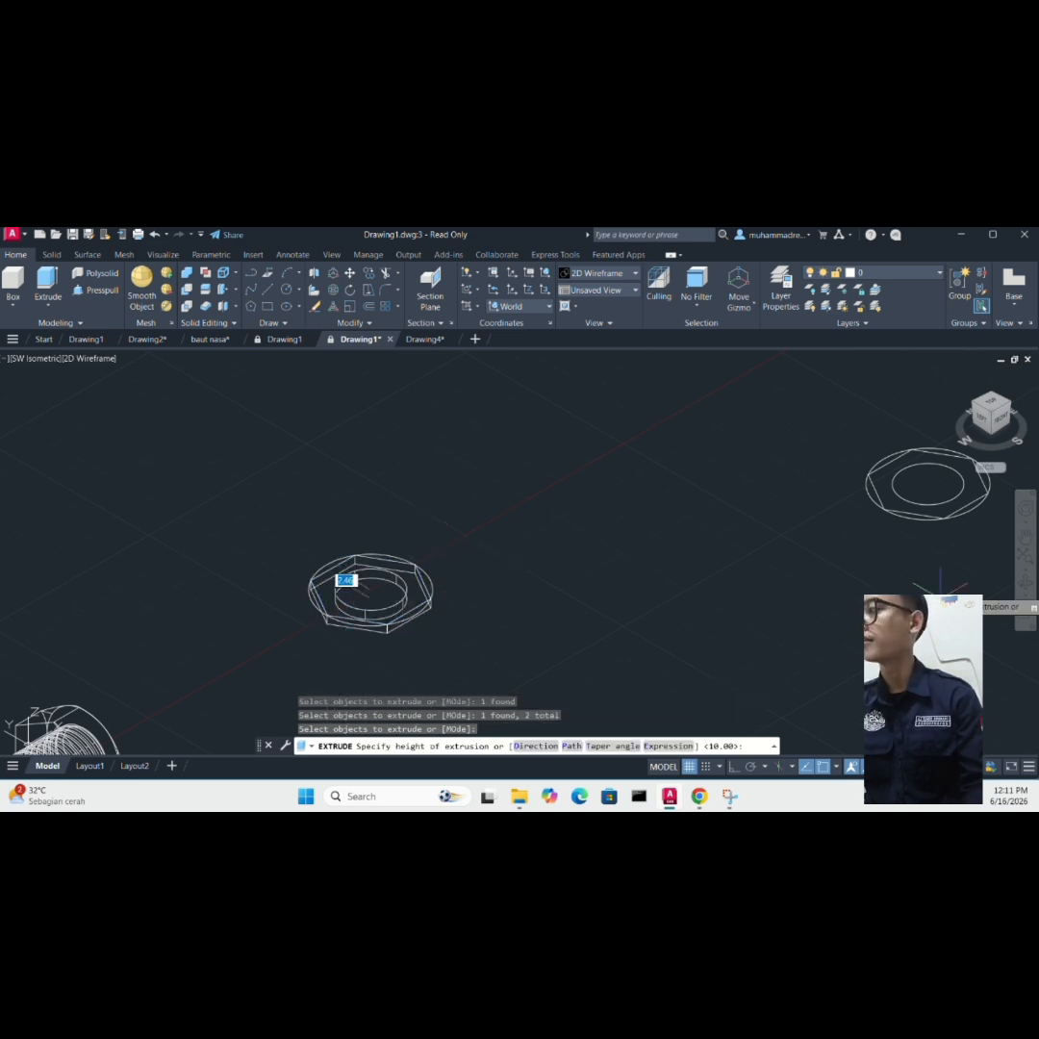
text(10)
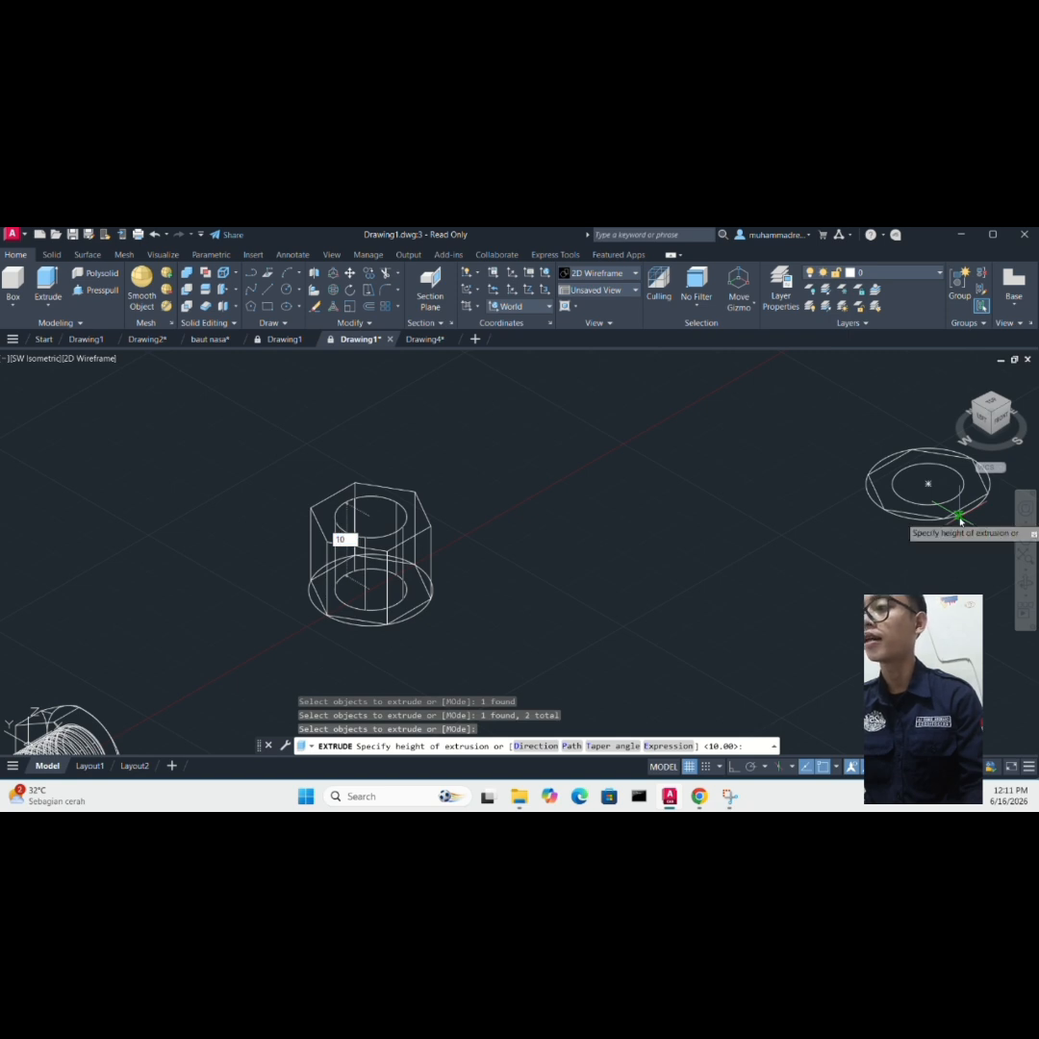
key(Return)
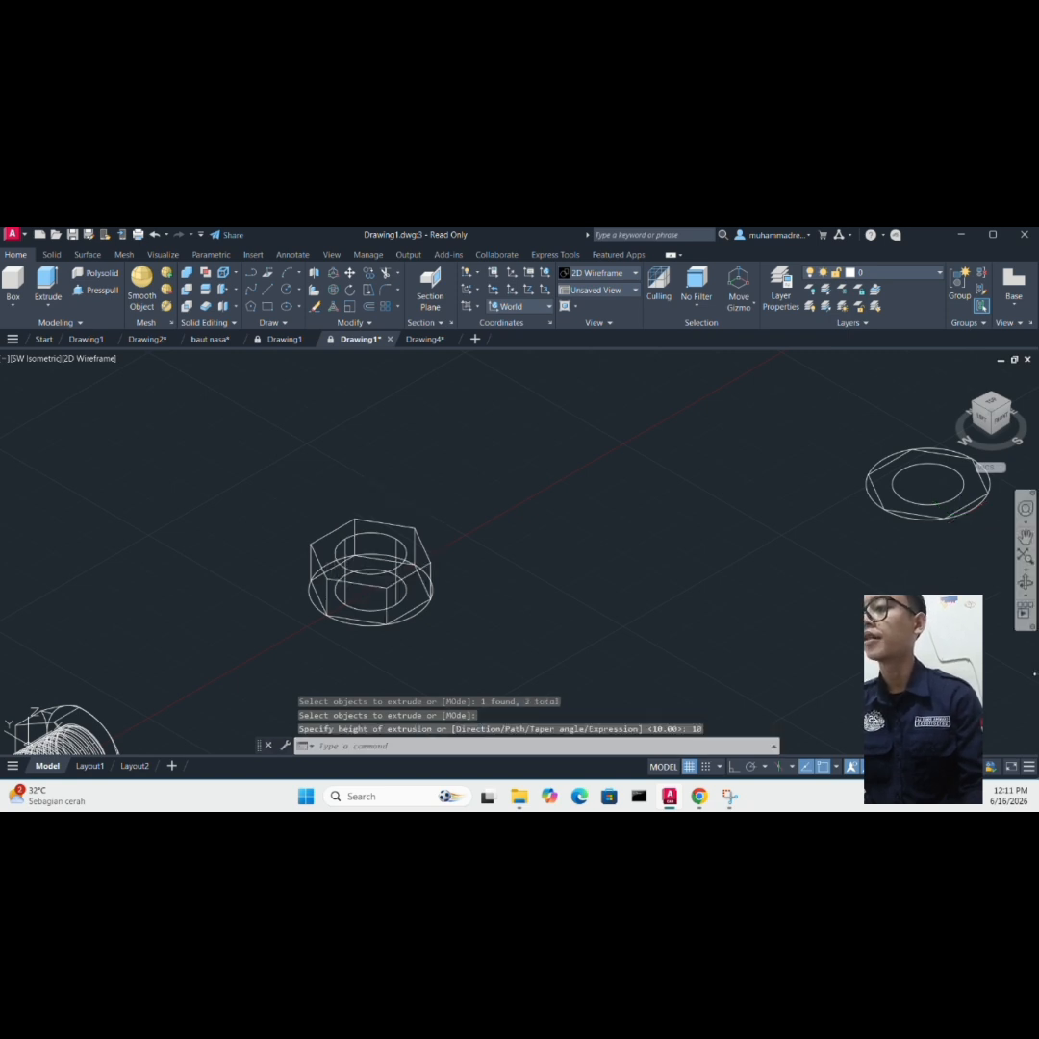
- Switch to the Conceptual visual style and subtract the inner cylinder from the hexagonal prism to open the nut's hole
click(87, 360)
click(120, 405)
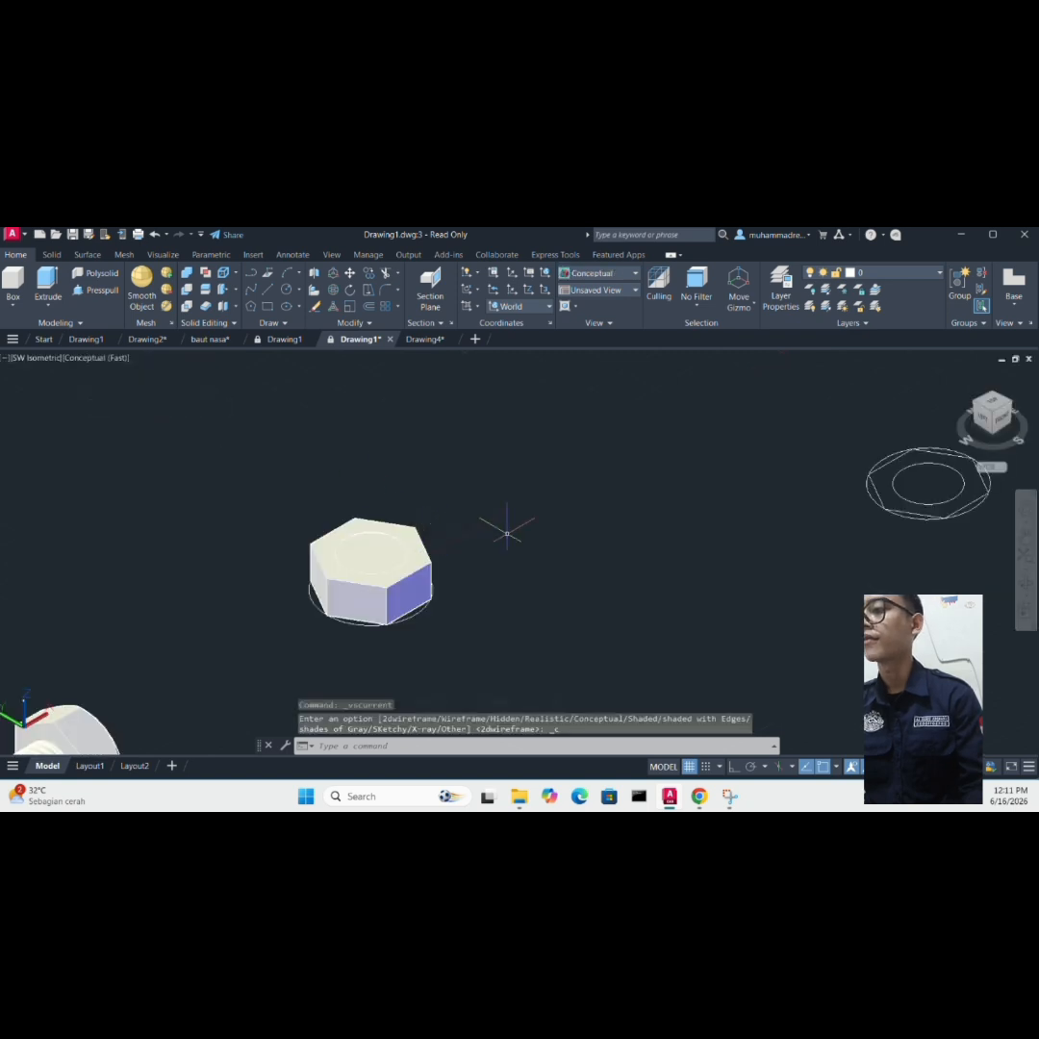
scroll(529, 531, down, 2)
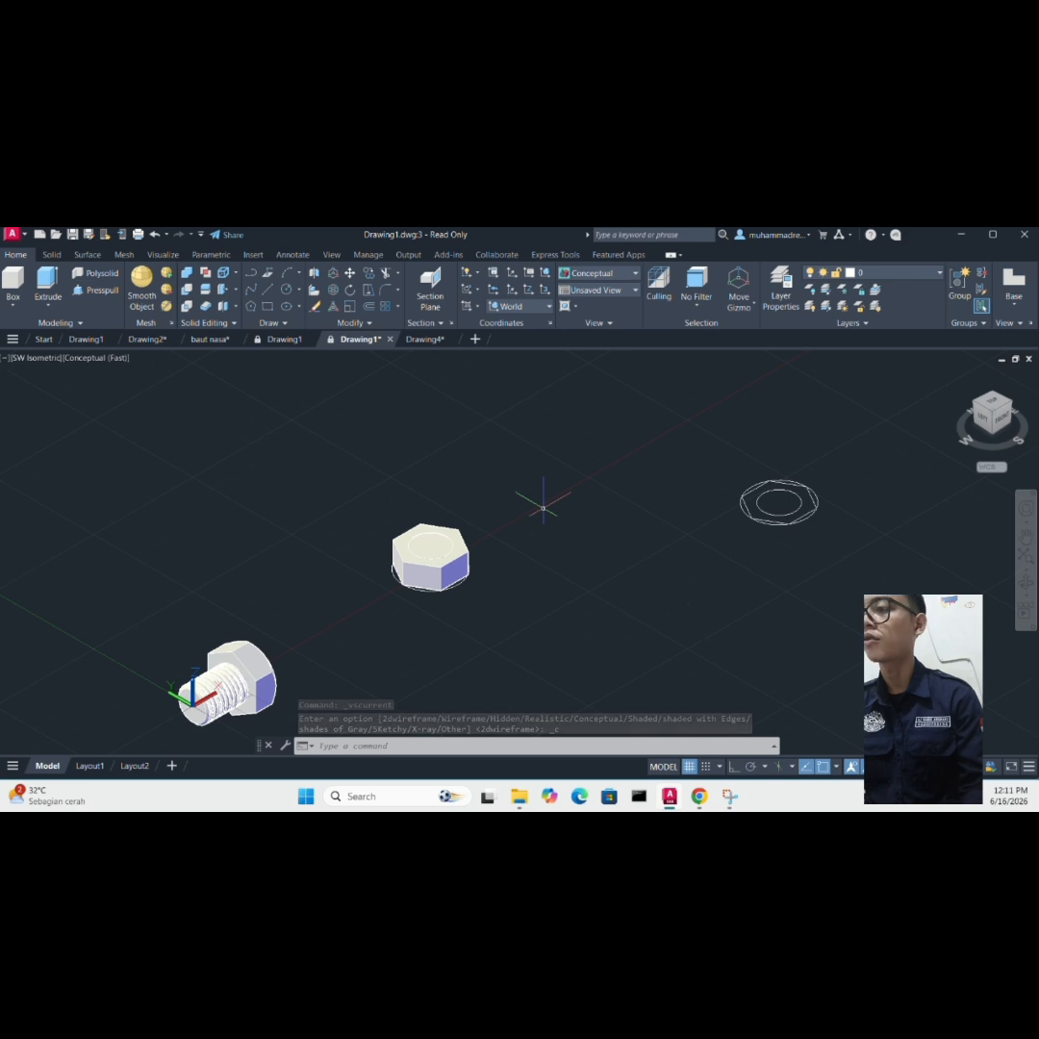
text(su)
key(Return)
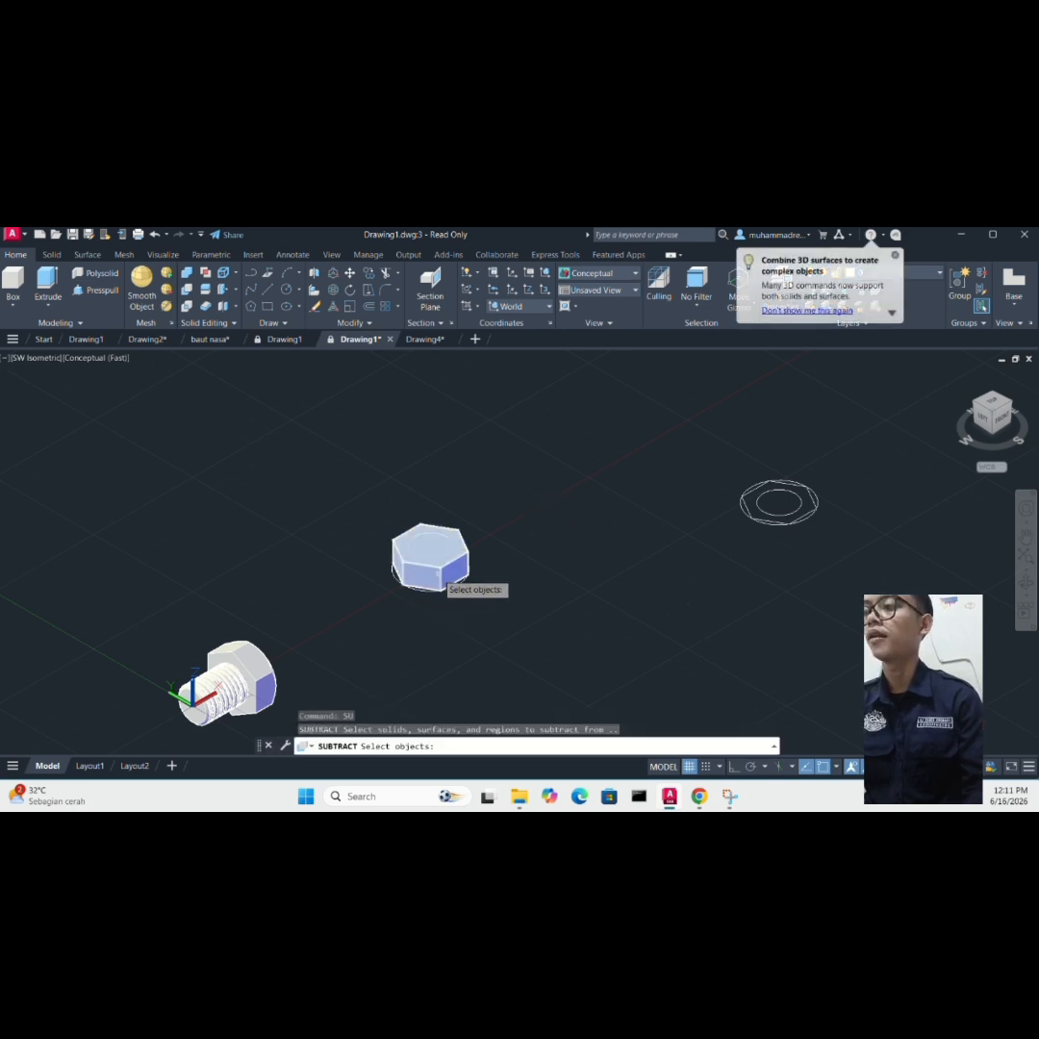
click(441, 575)
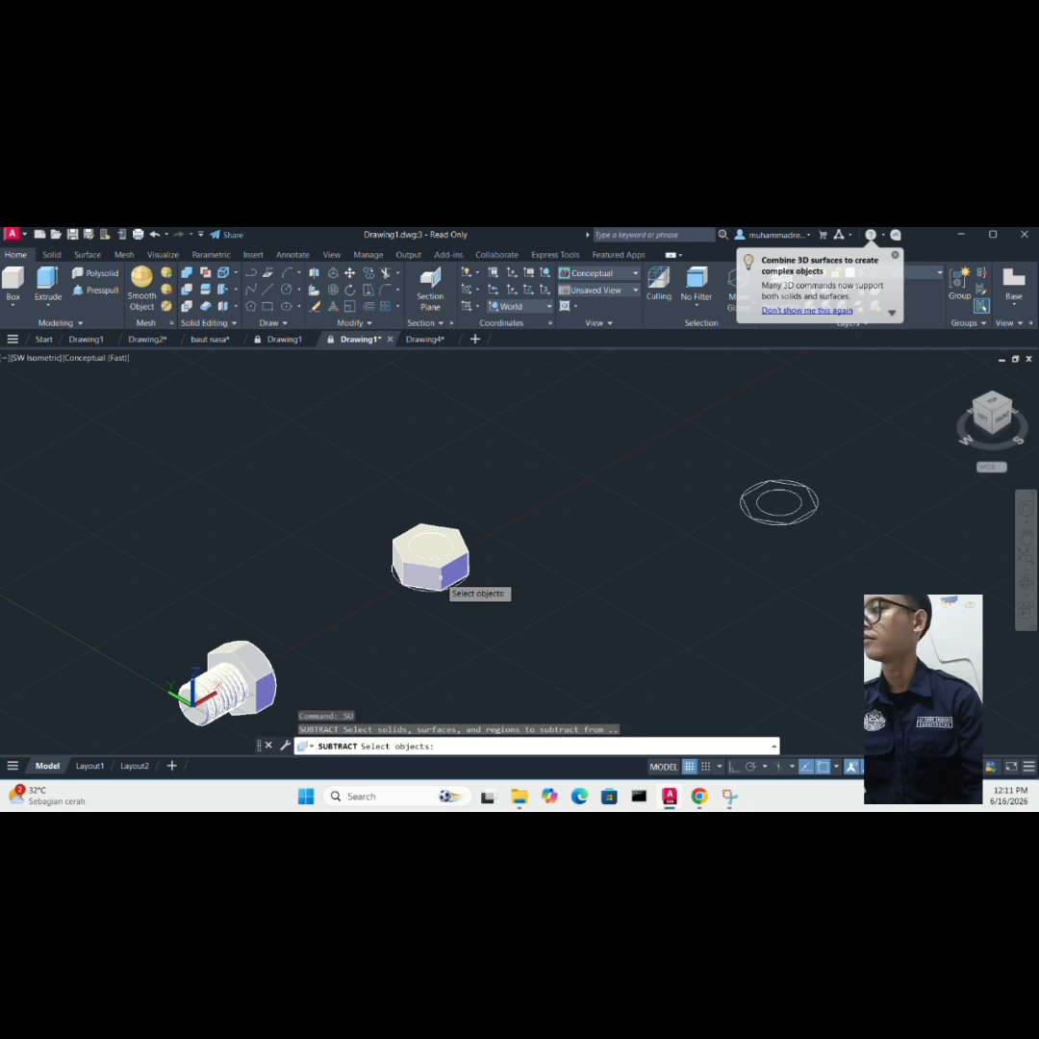
click(429, 575)
key(Return)
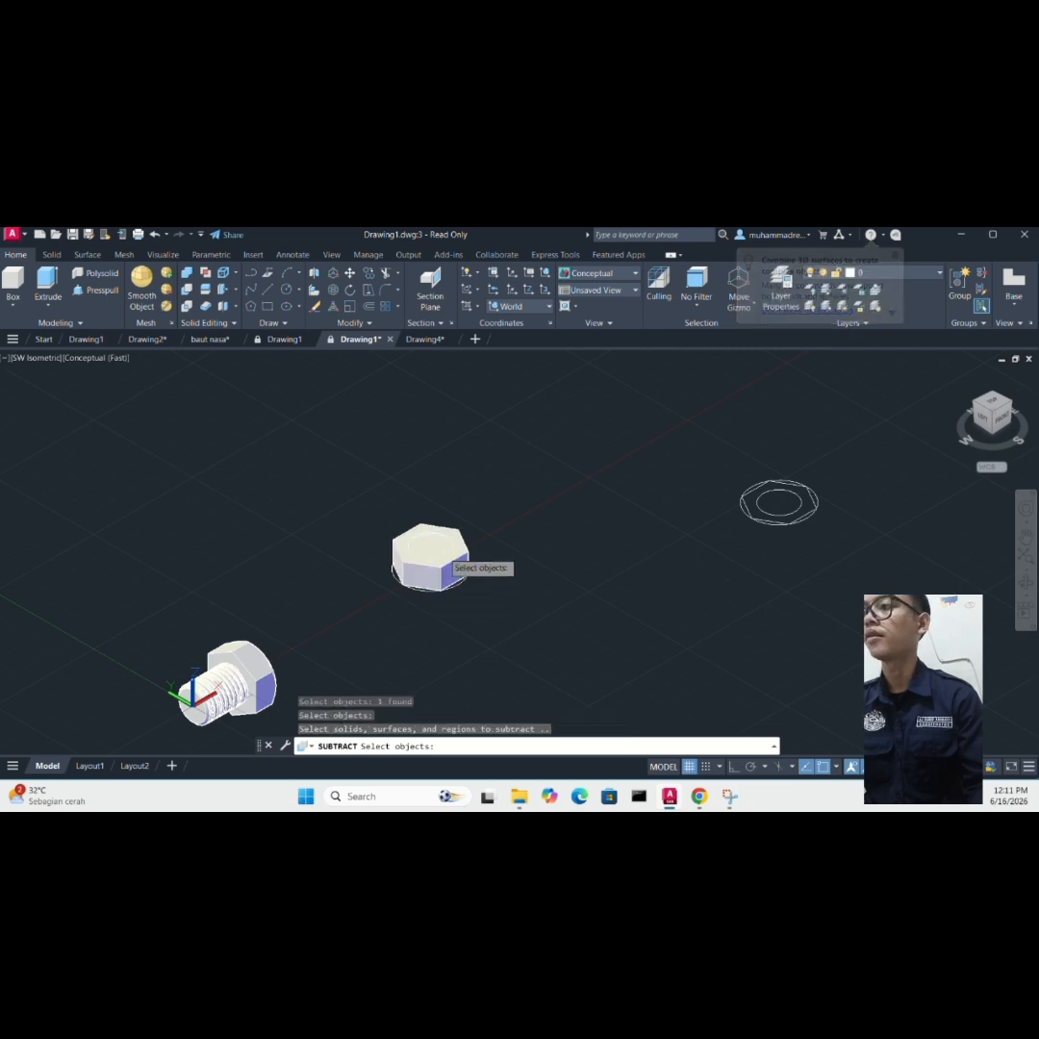
click(441, 561)
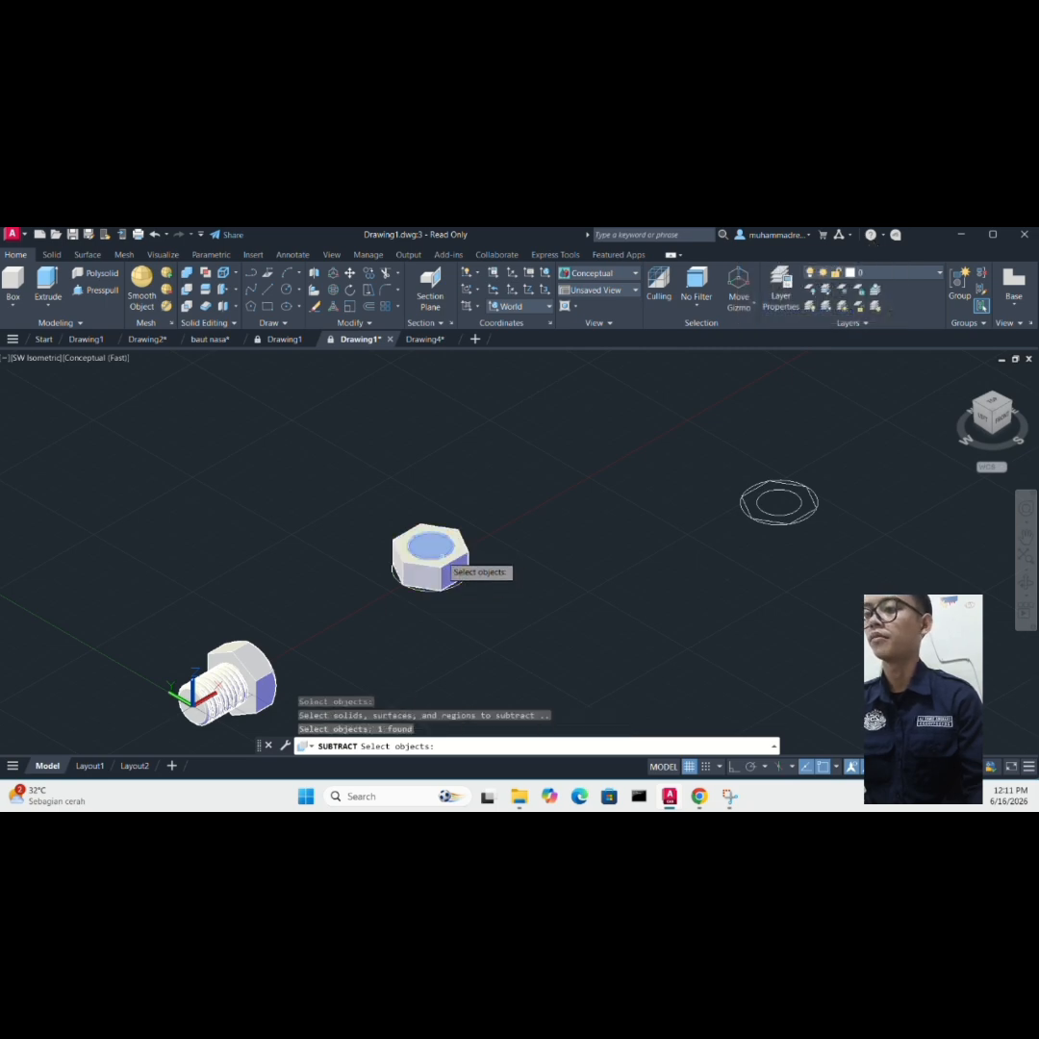
key(Return)
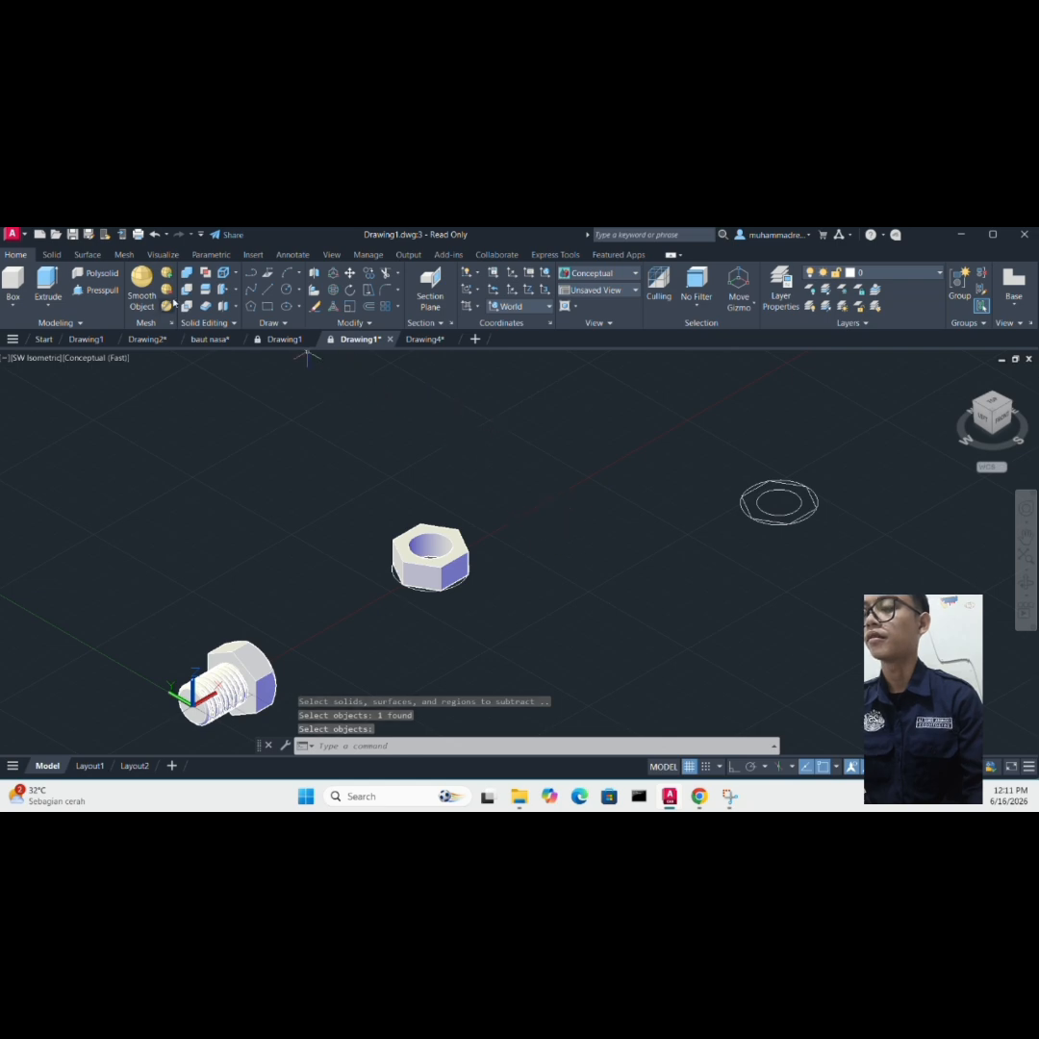
- Set the viewport to the 2D Wireframe visual style and the Top view
click(86, 358)
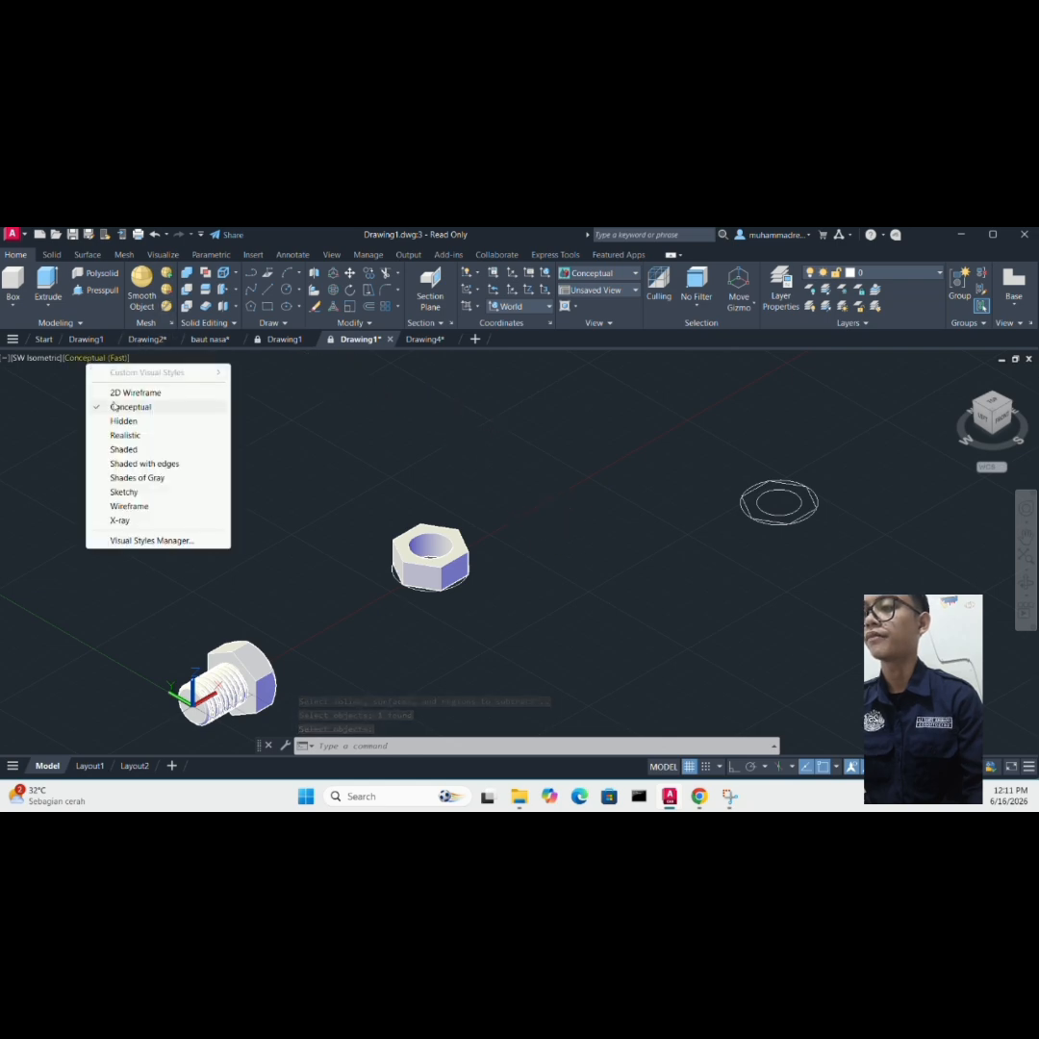
click(120, 390)
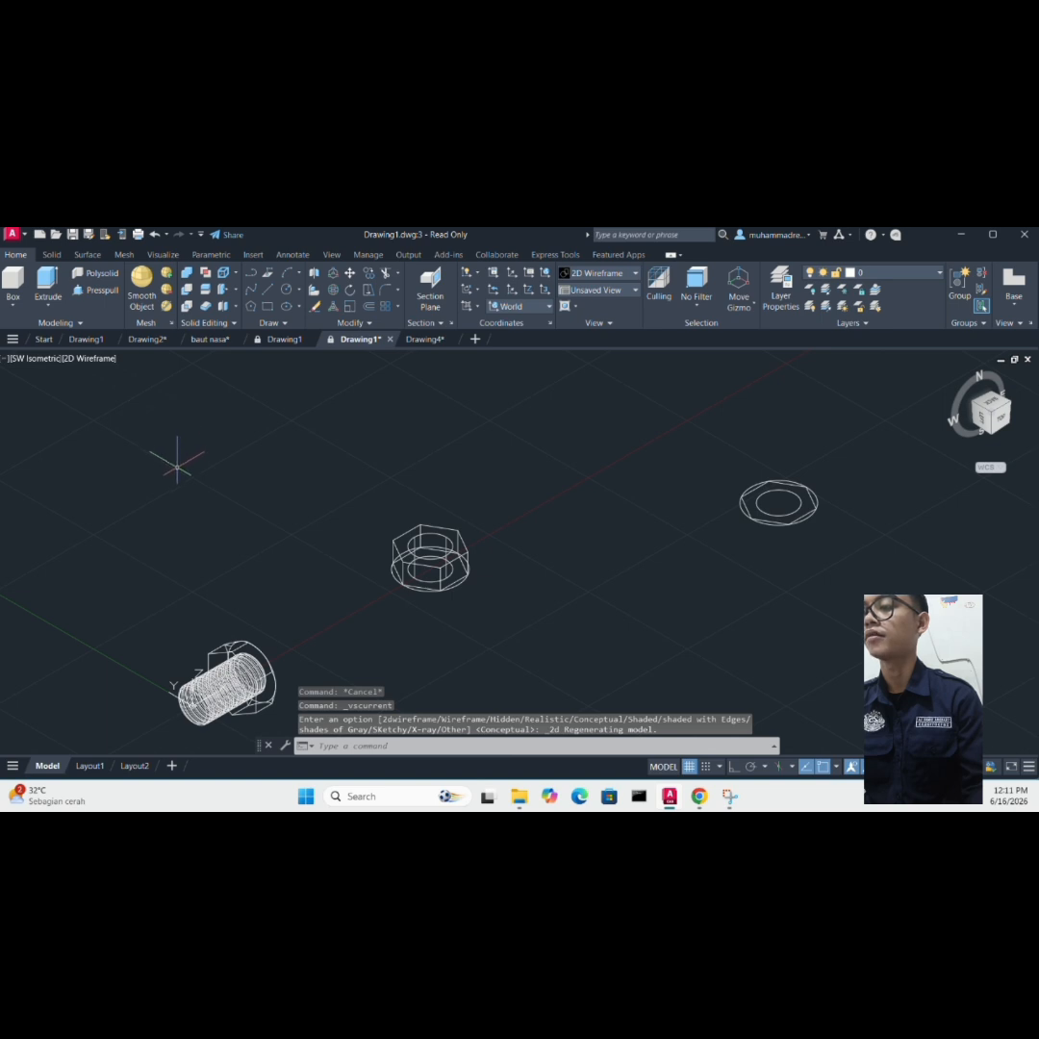
click(42, 362)
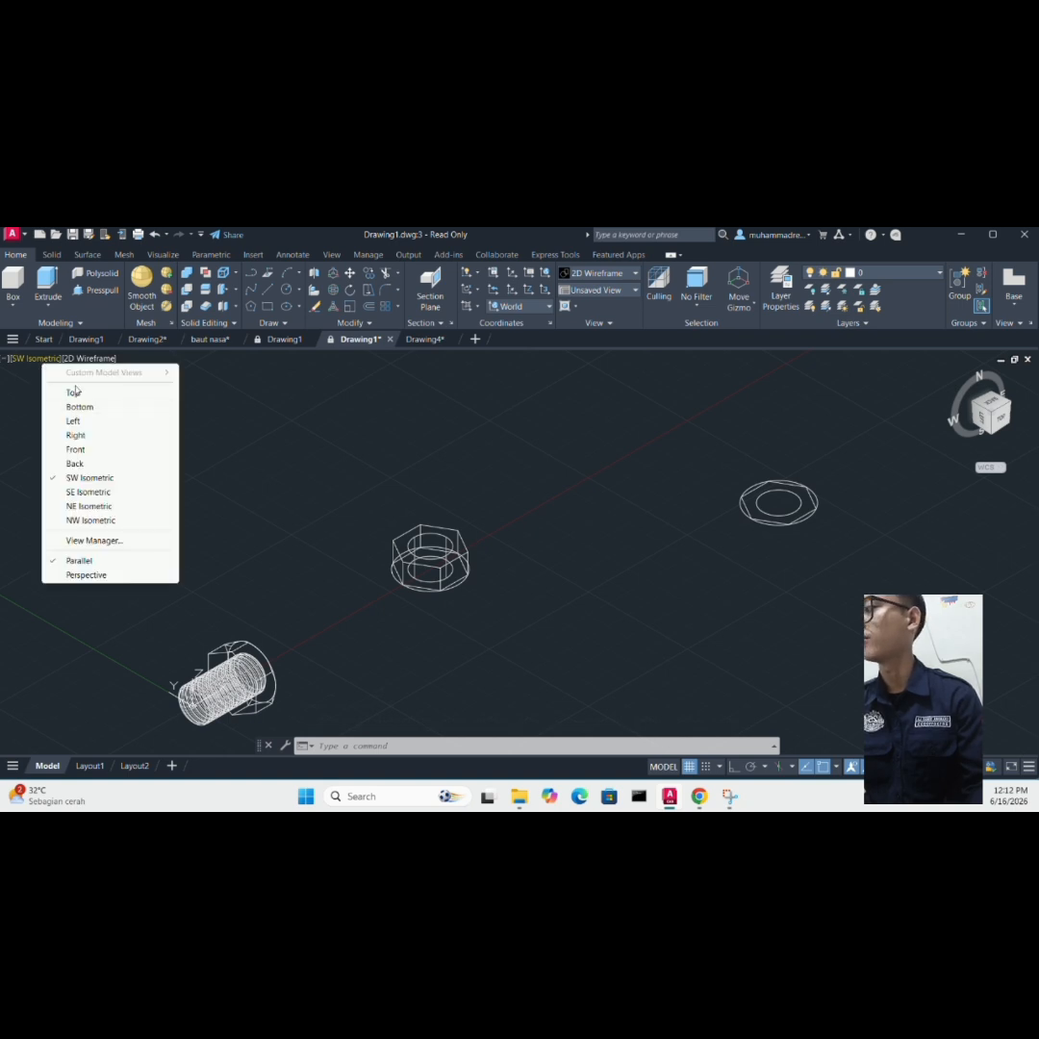
click(74, 391)
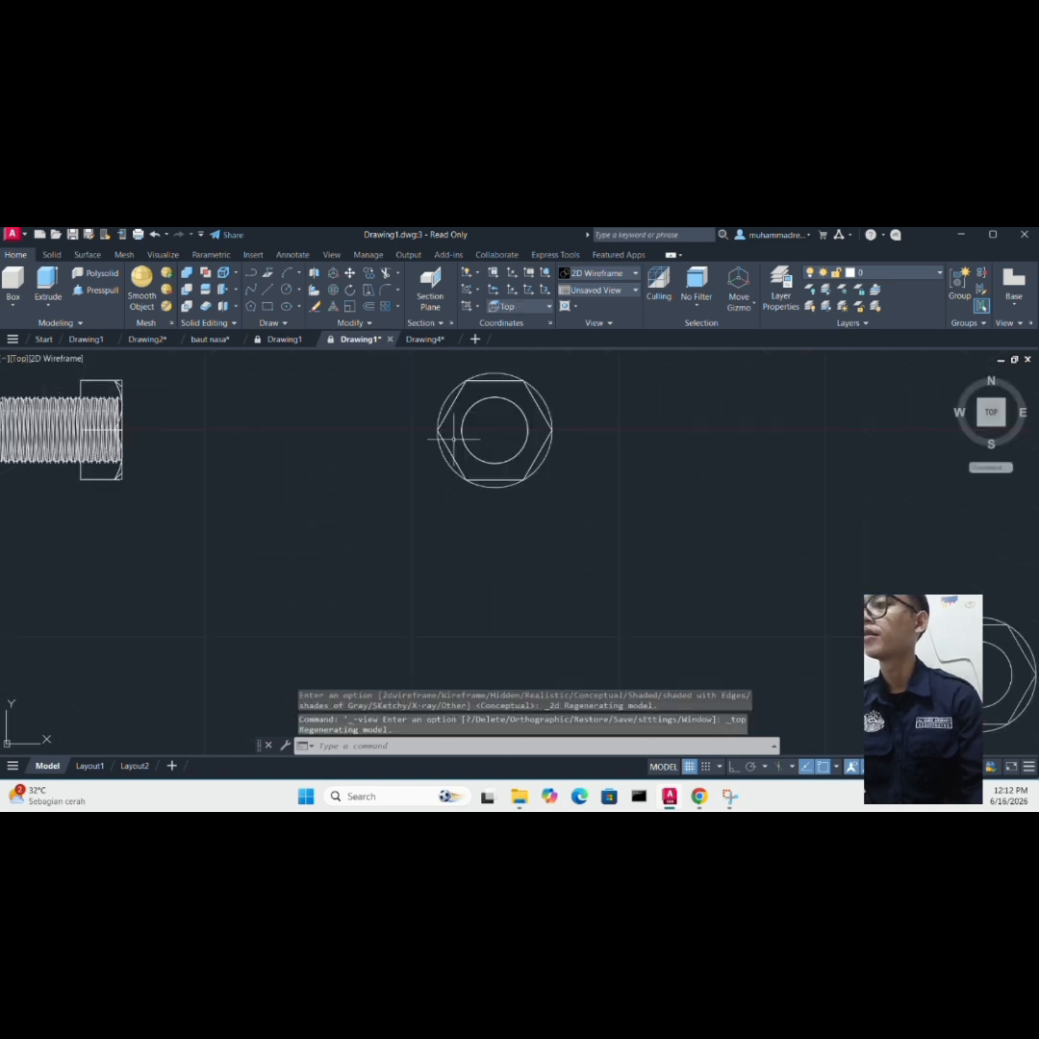
- Draw a three-sided polygon inscribed in a circle of radius 0.5 in the empty area beside the central hex nut
scroll(482, 392, up, 2)
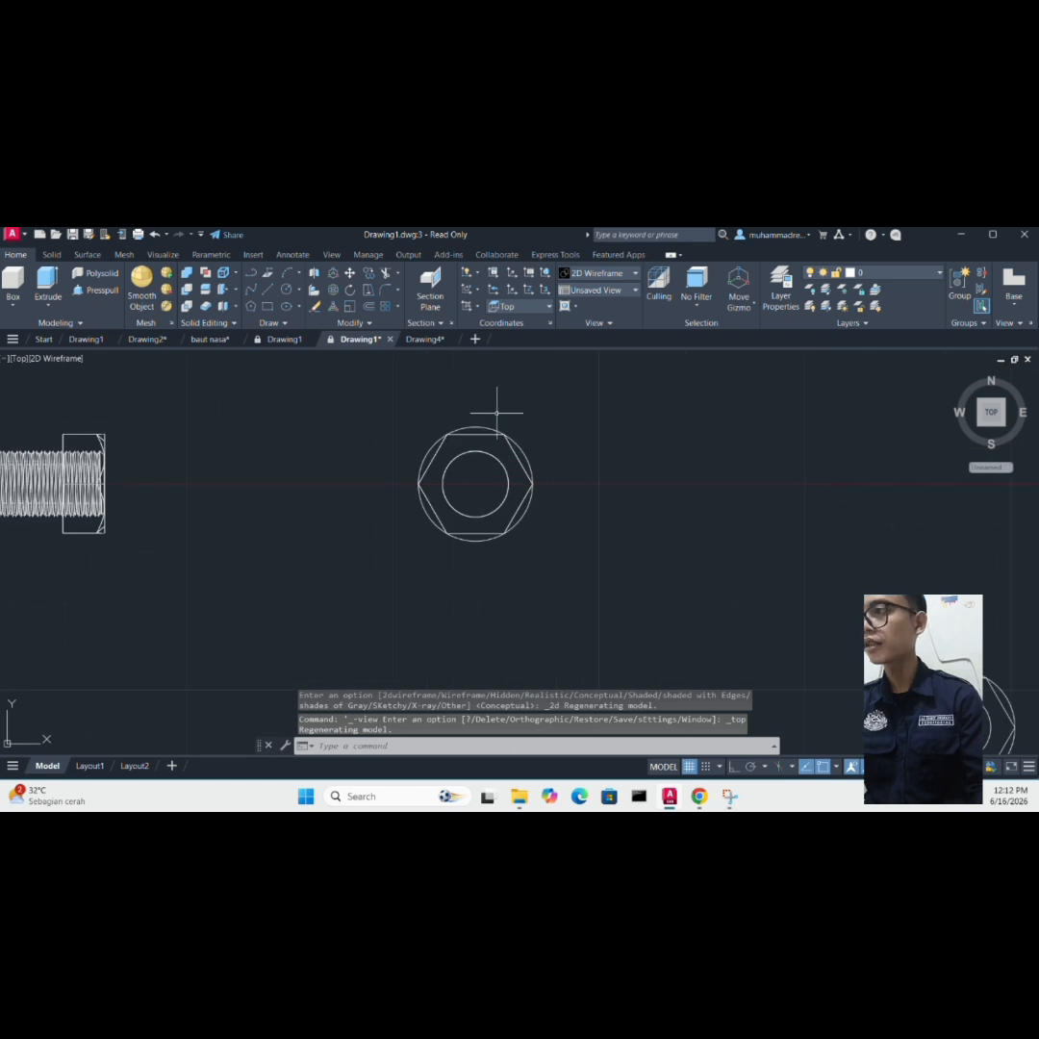
scroll(441, 651, down, 1)
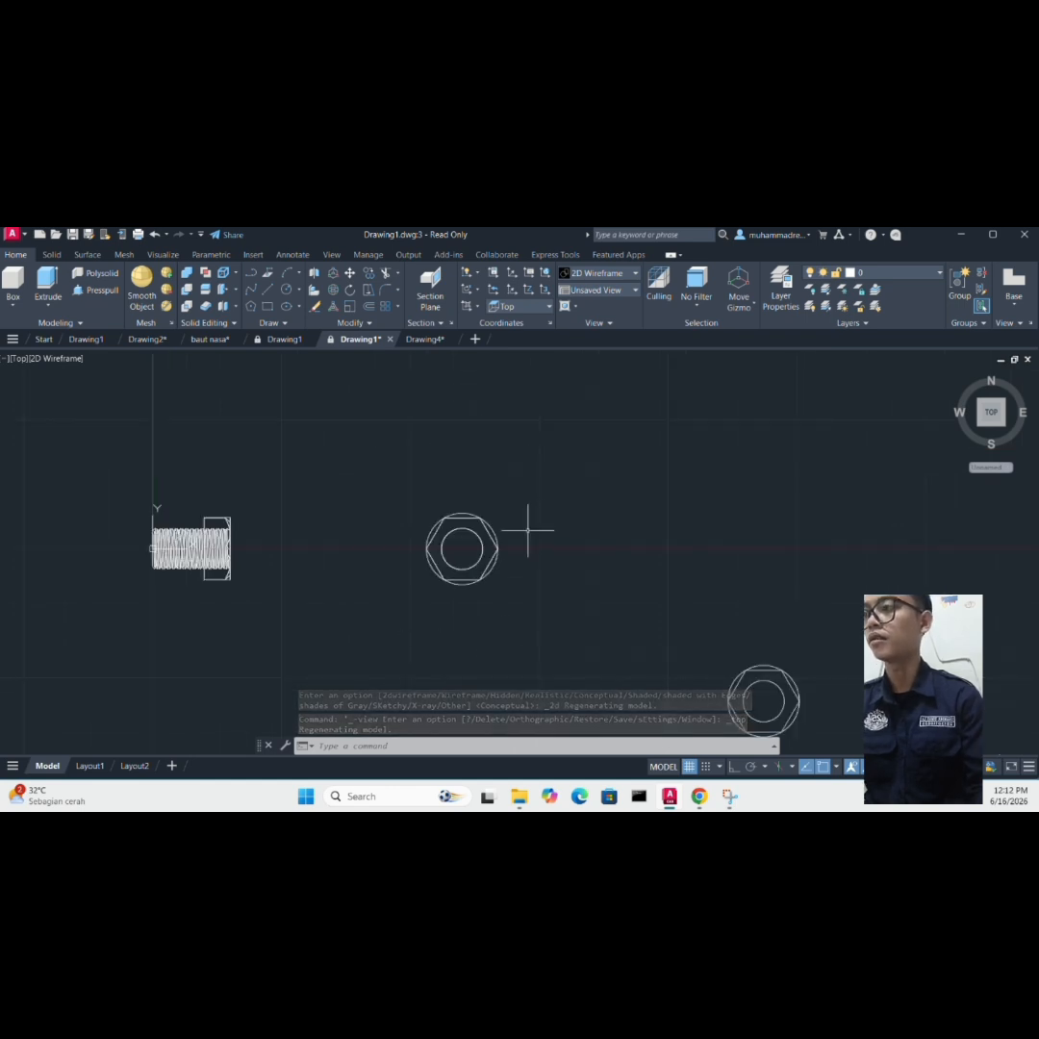
scroll(527, 548, up, 1)
text(p)
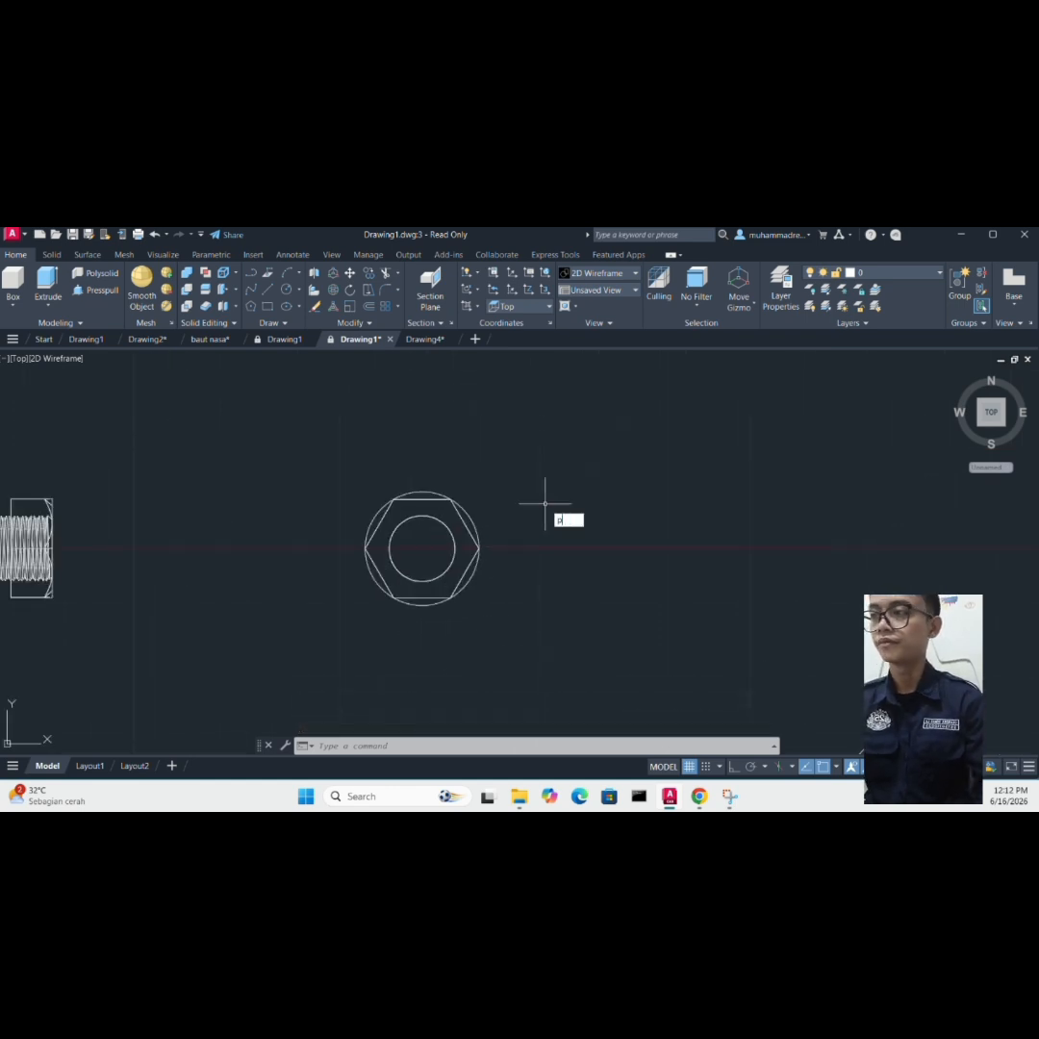
text(ol)
key(Return)
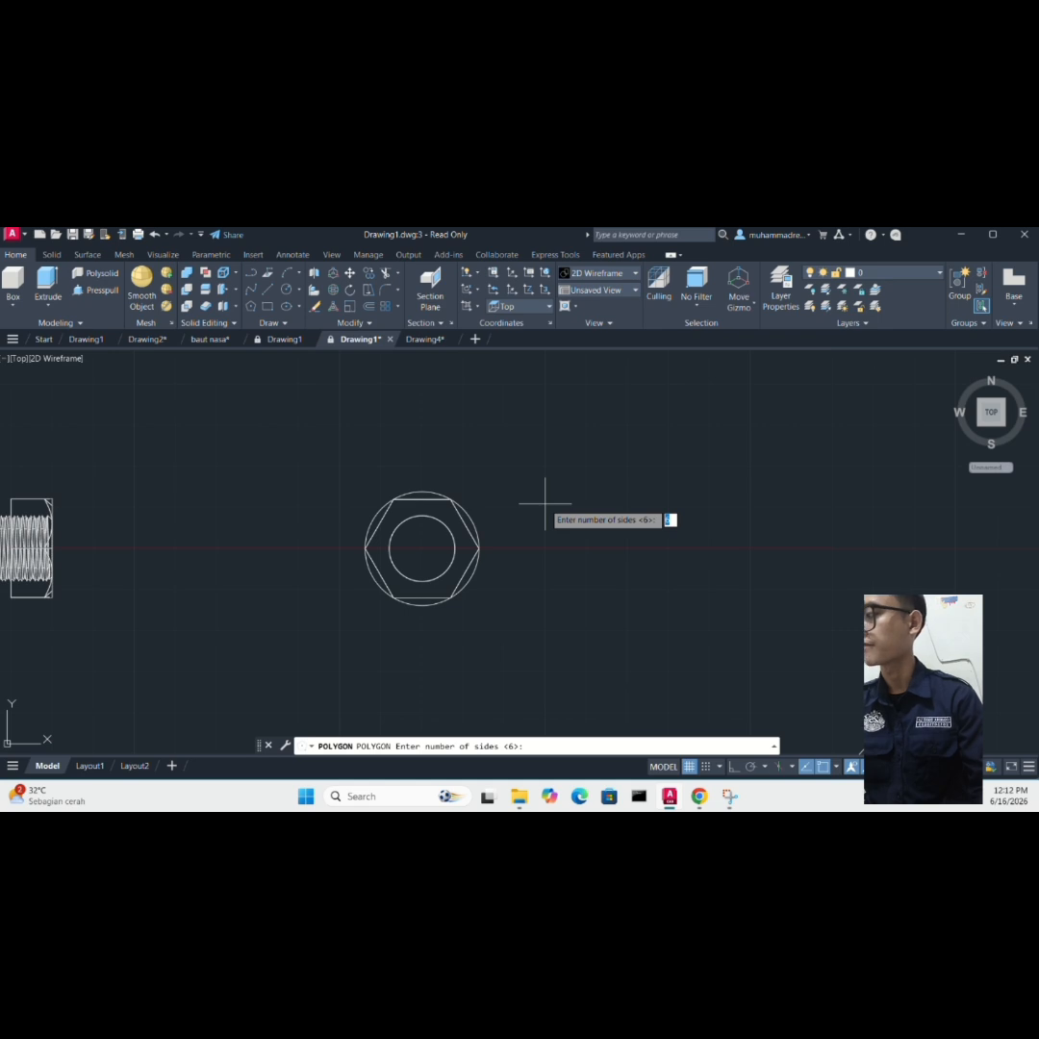
text(3)
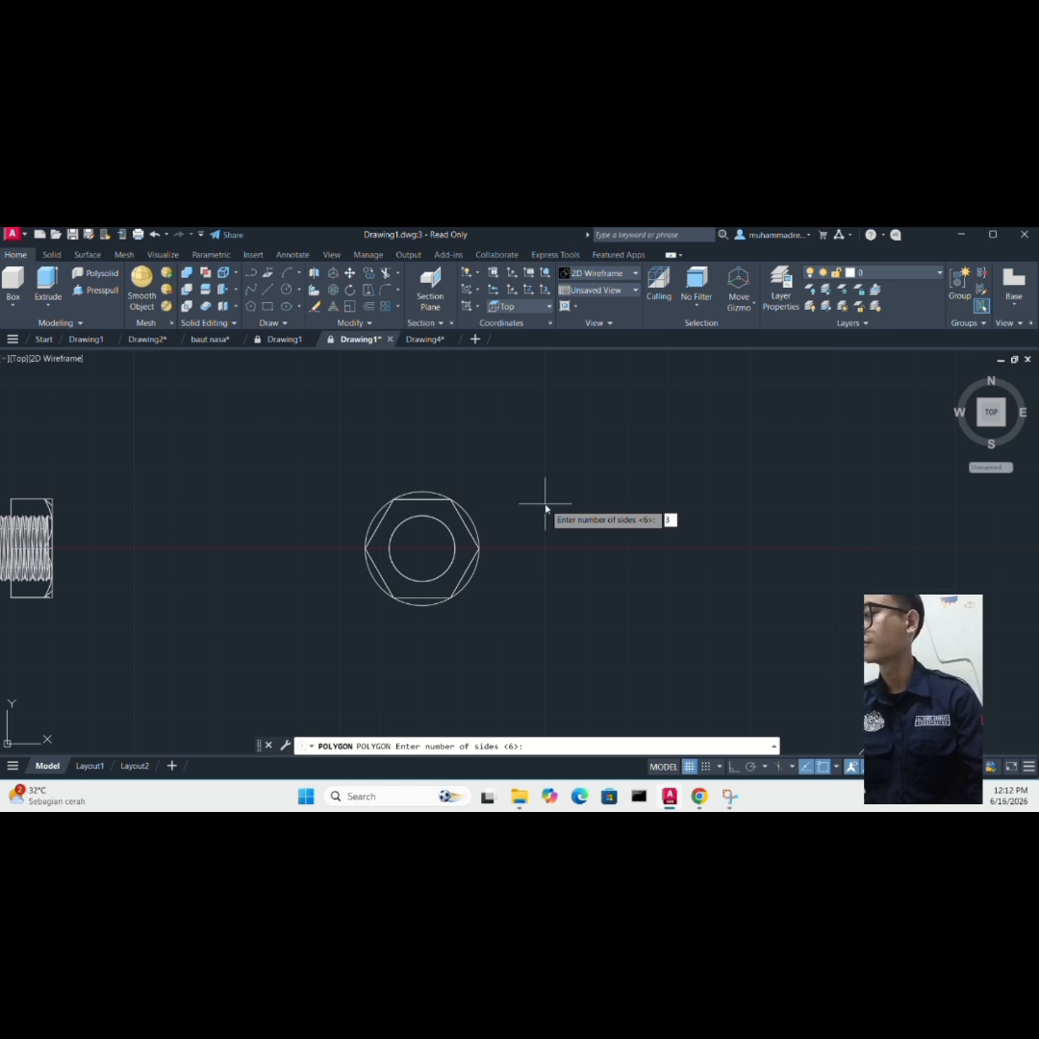
key(Return)
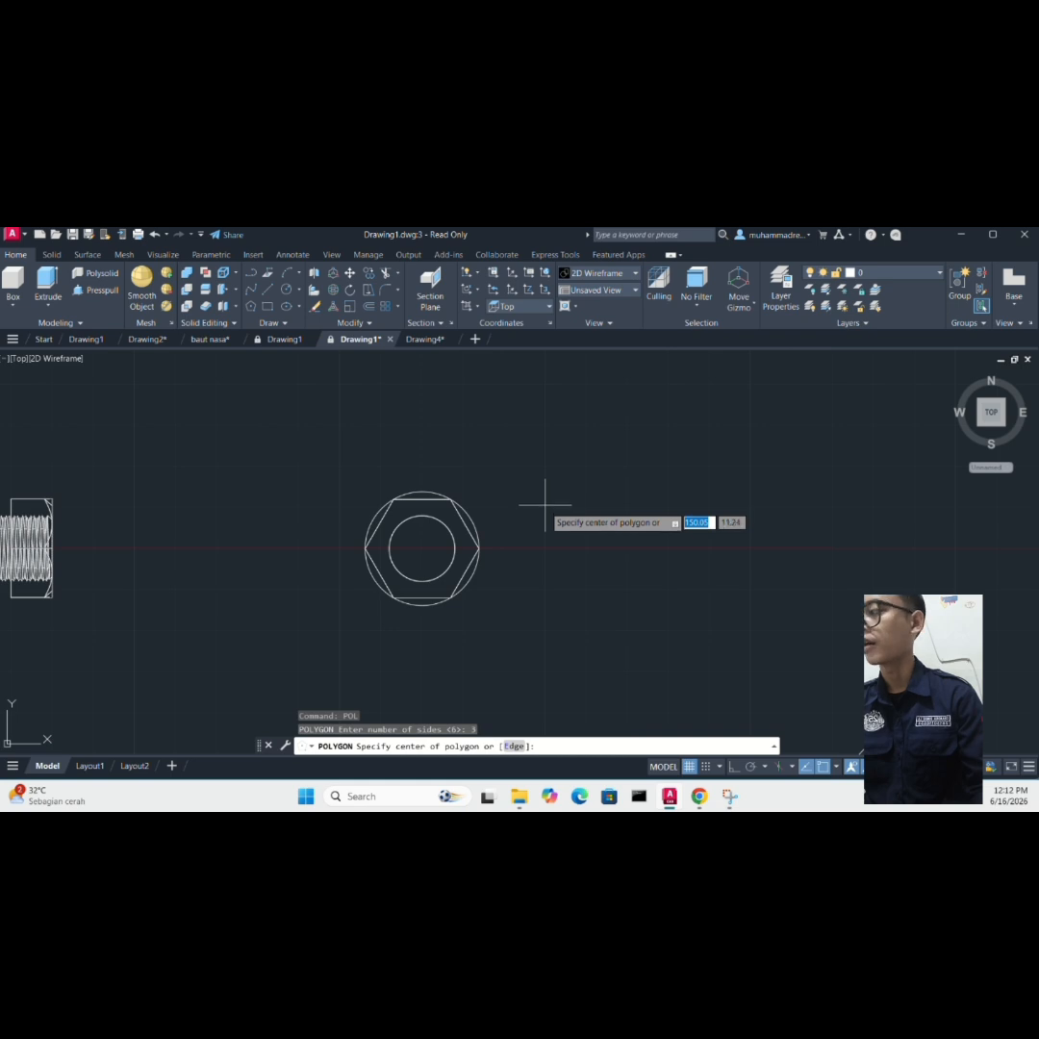
click(564, 510)
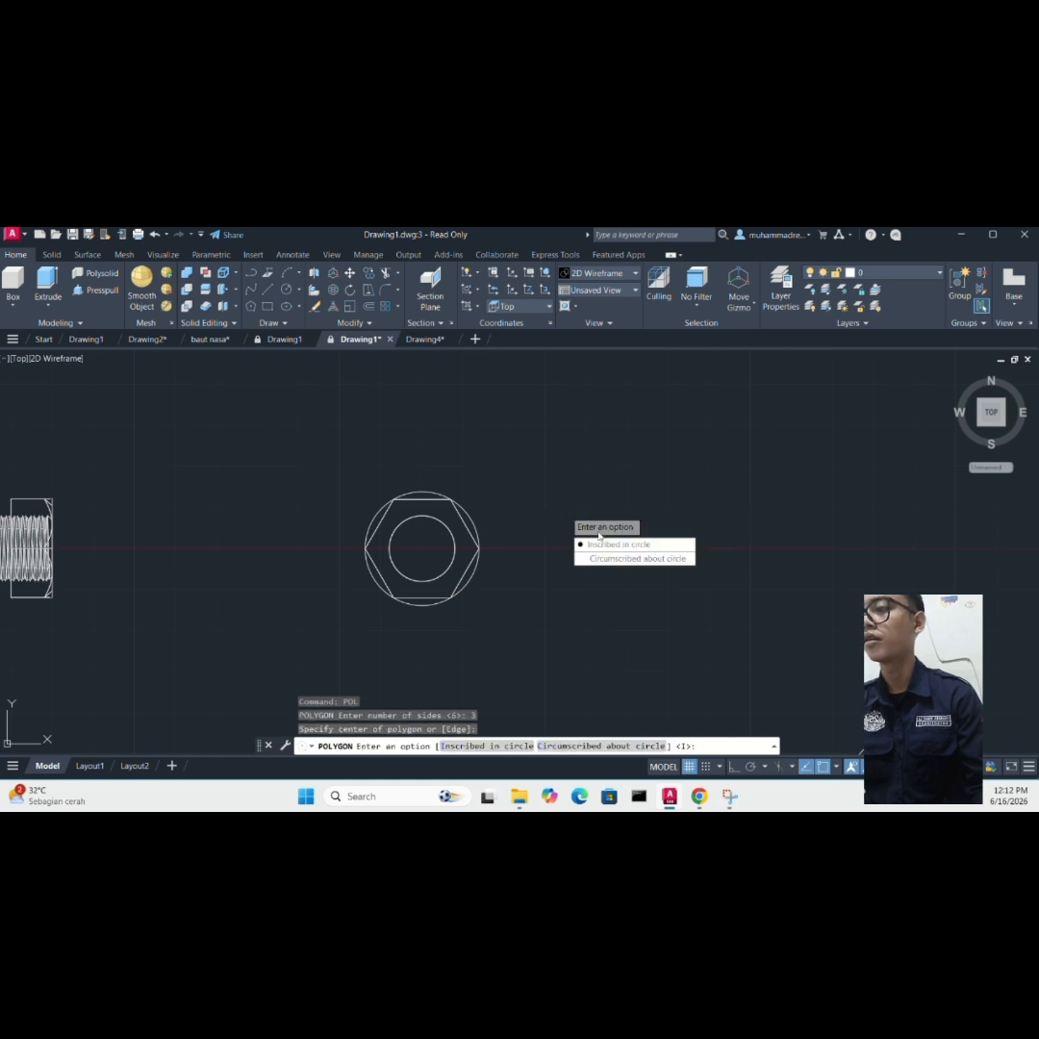
click(616, 544)
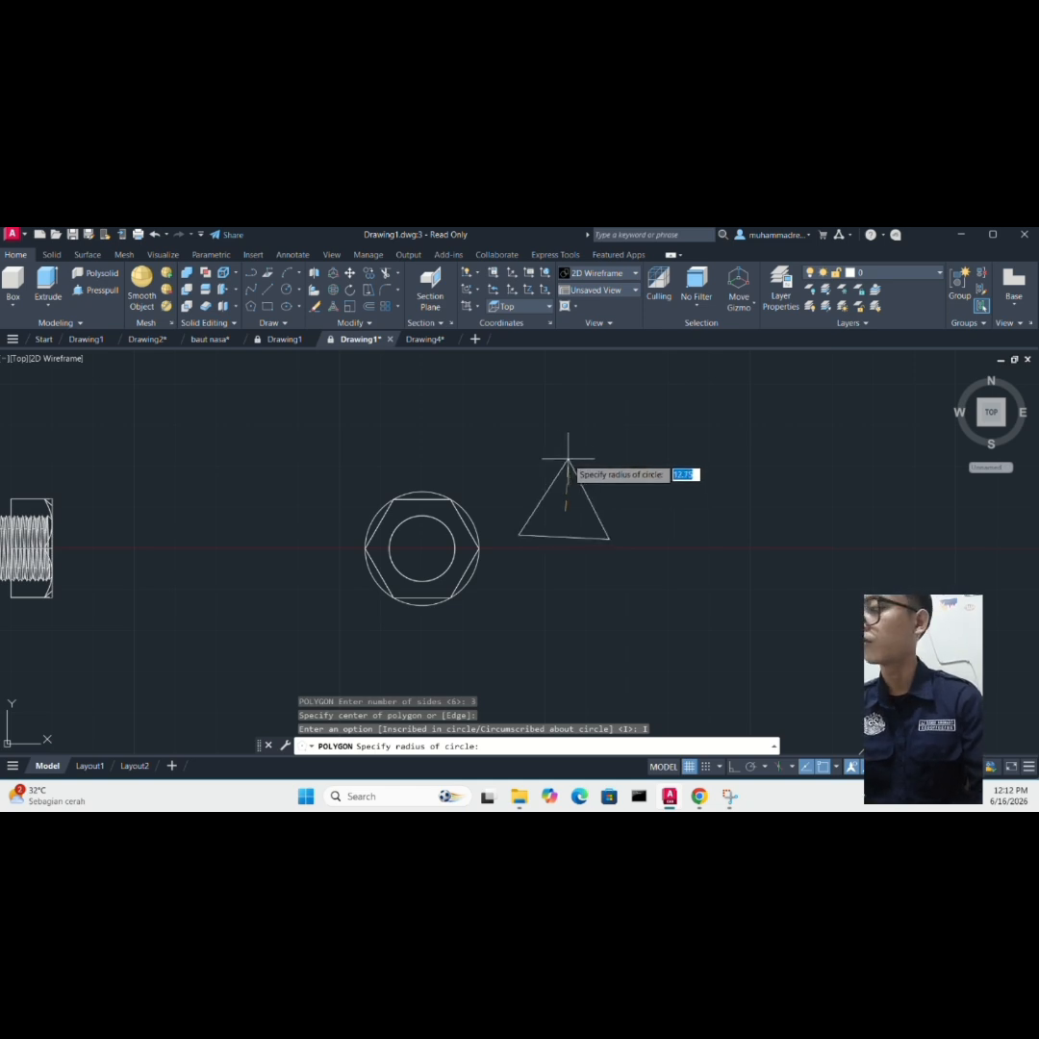
text(0)
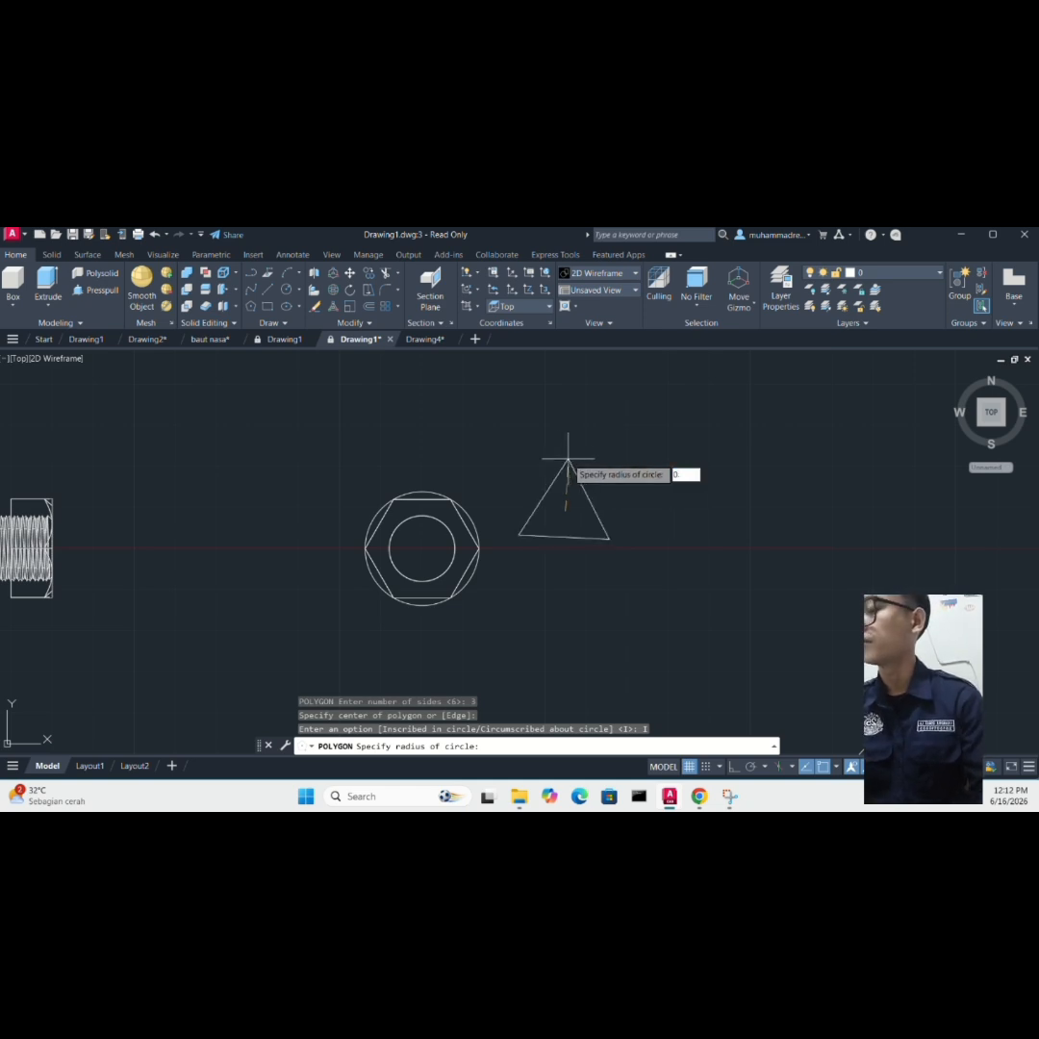
text(.5)
key(Return)
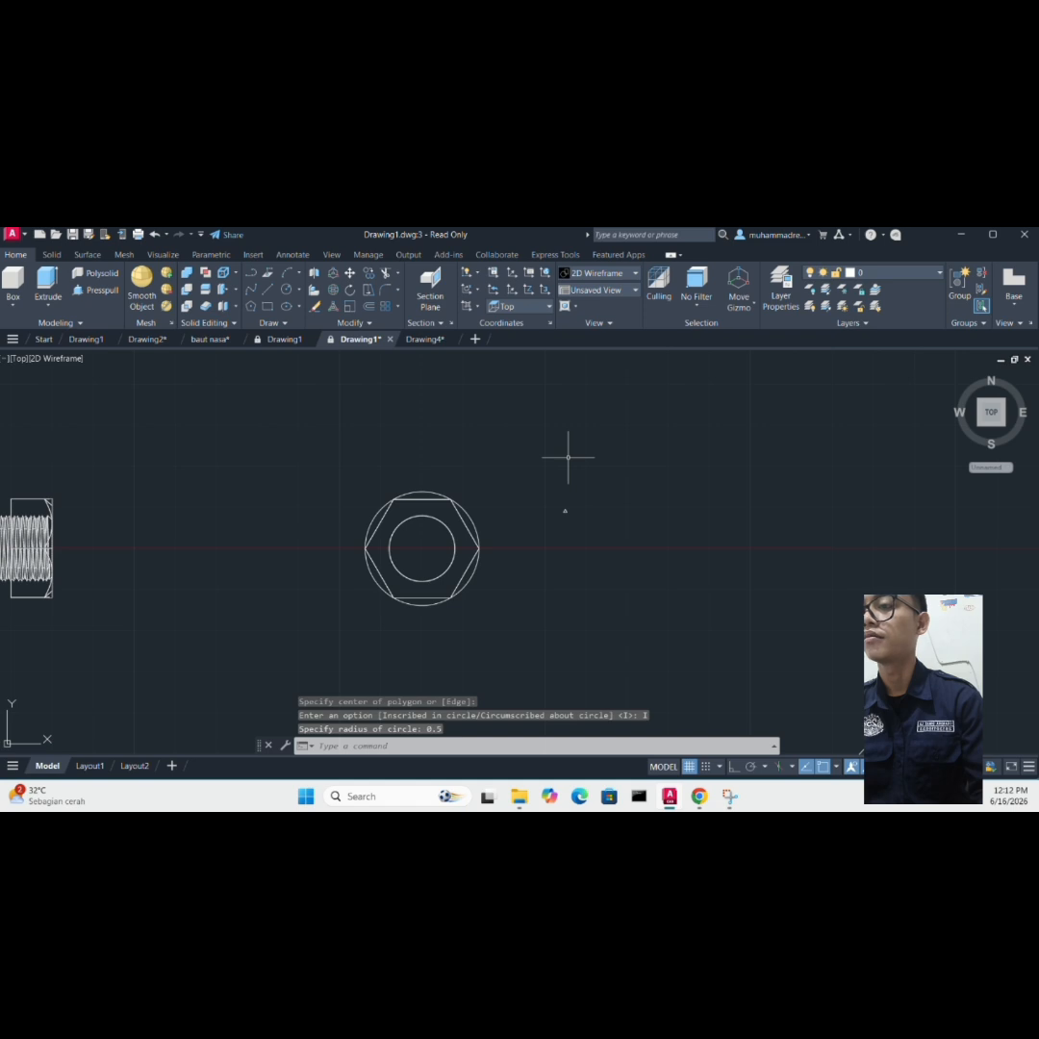
scroll(565, 519, up, 4)
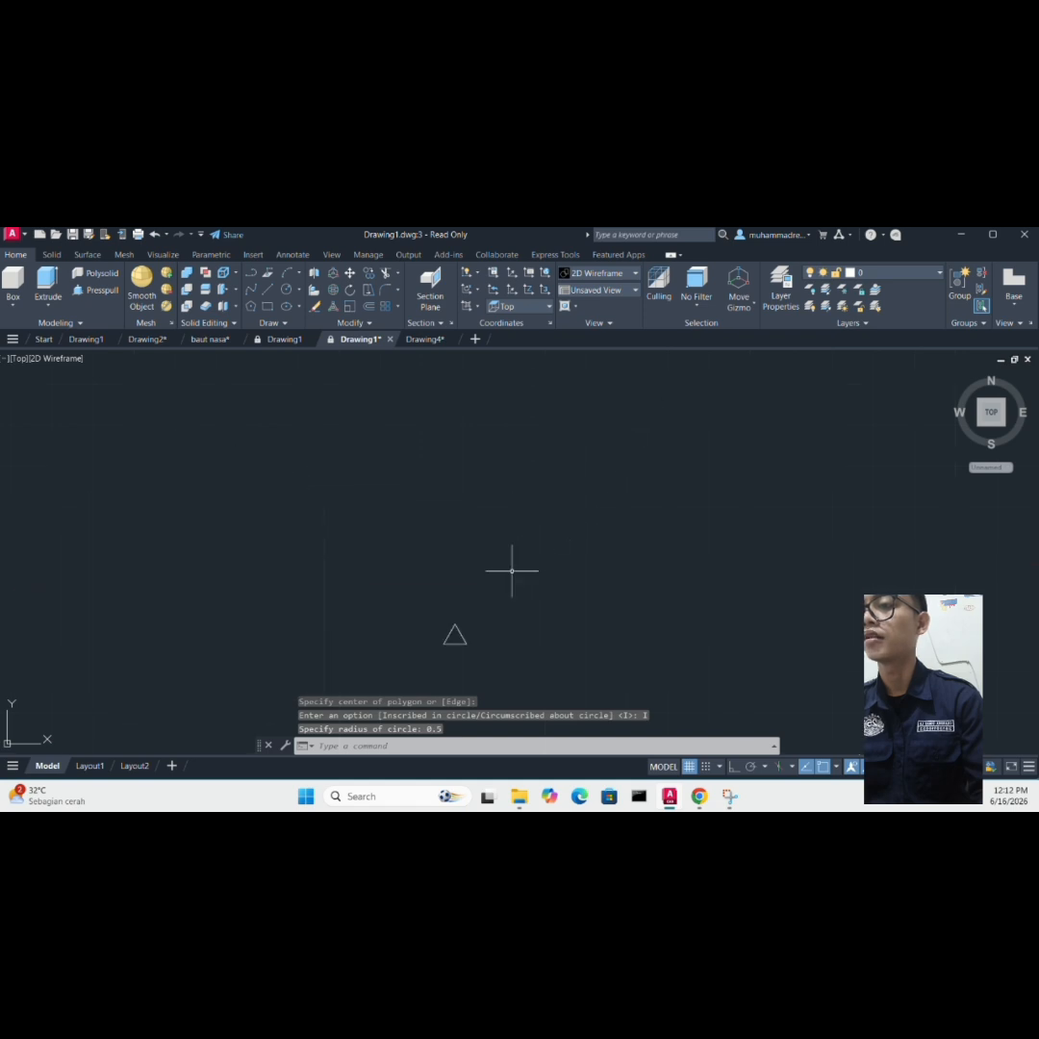
scroll(509, 564, down, 2)
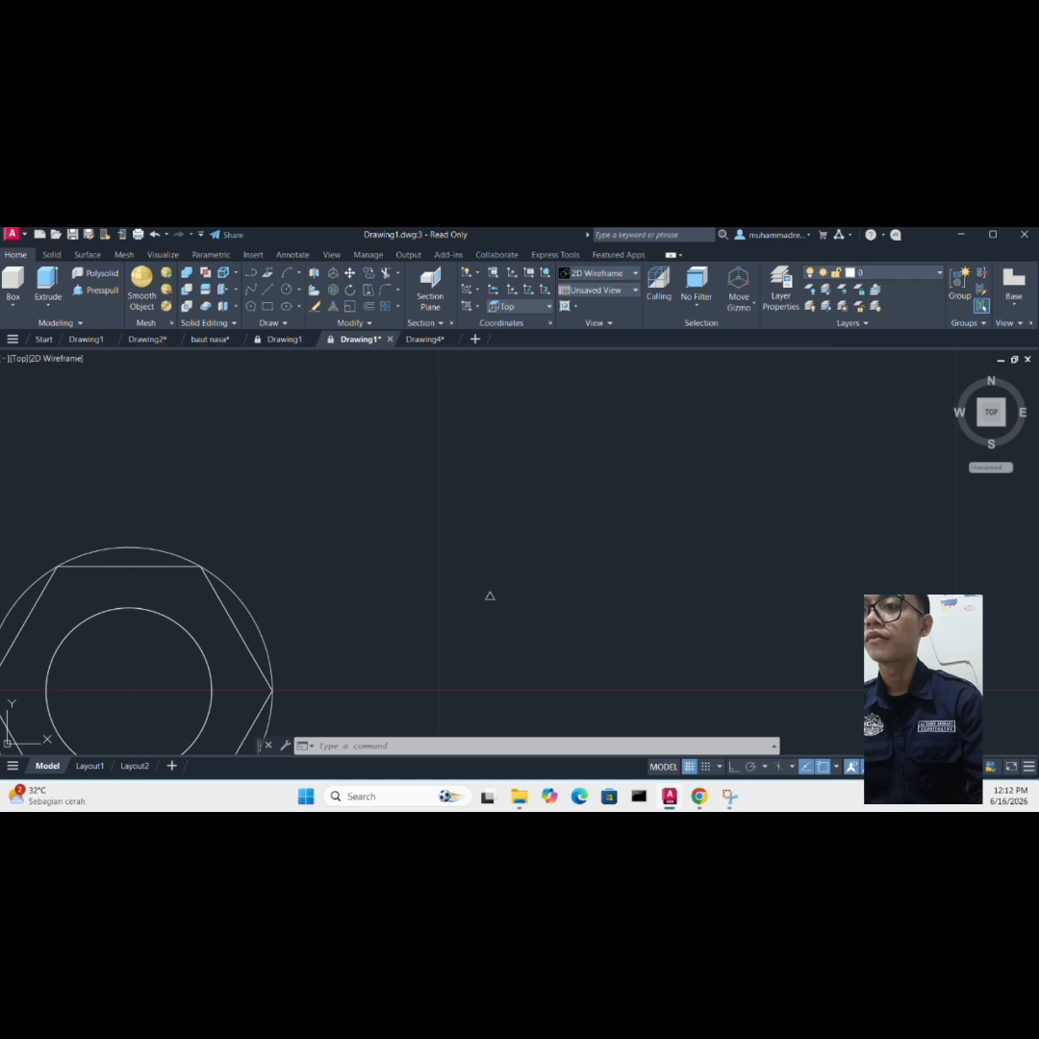
- Switch to the SW Isometric view and 3D-rotate the small triangle 90 degrees about the X axis
click(22, 359)
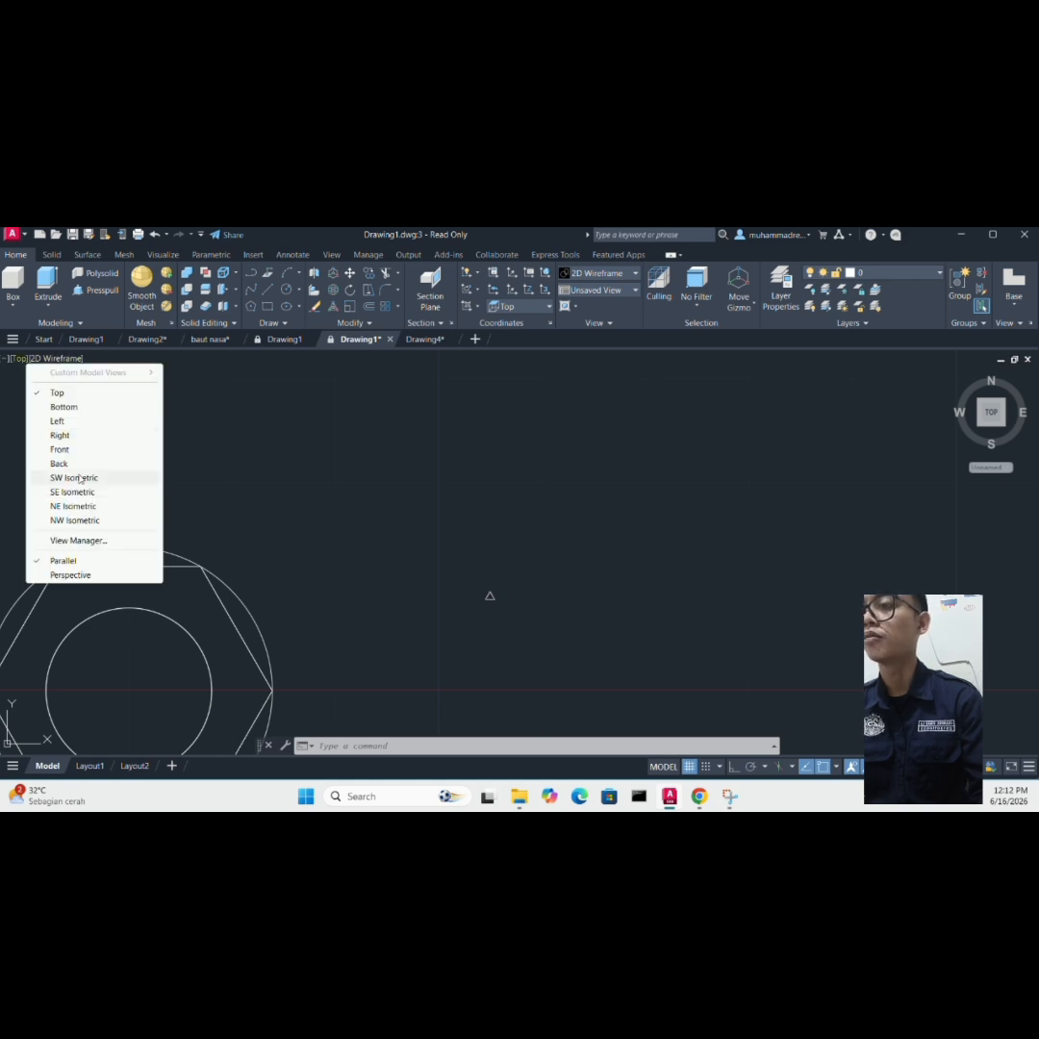
click(80, 478)
scroll(556, 475, up, 5)
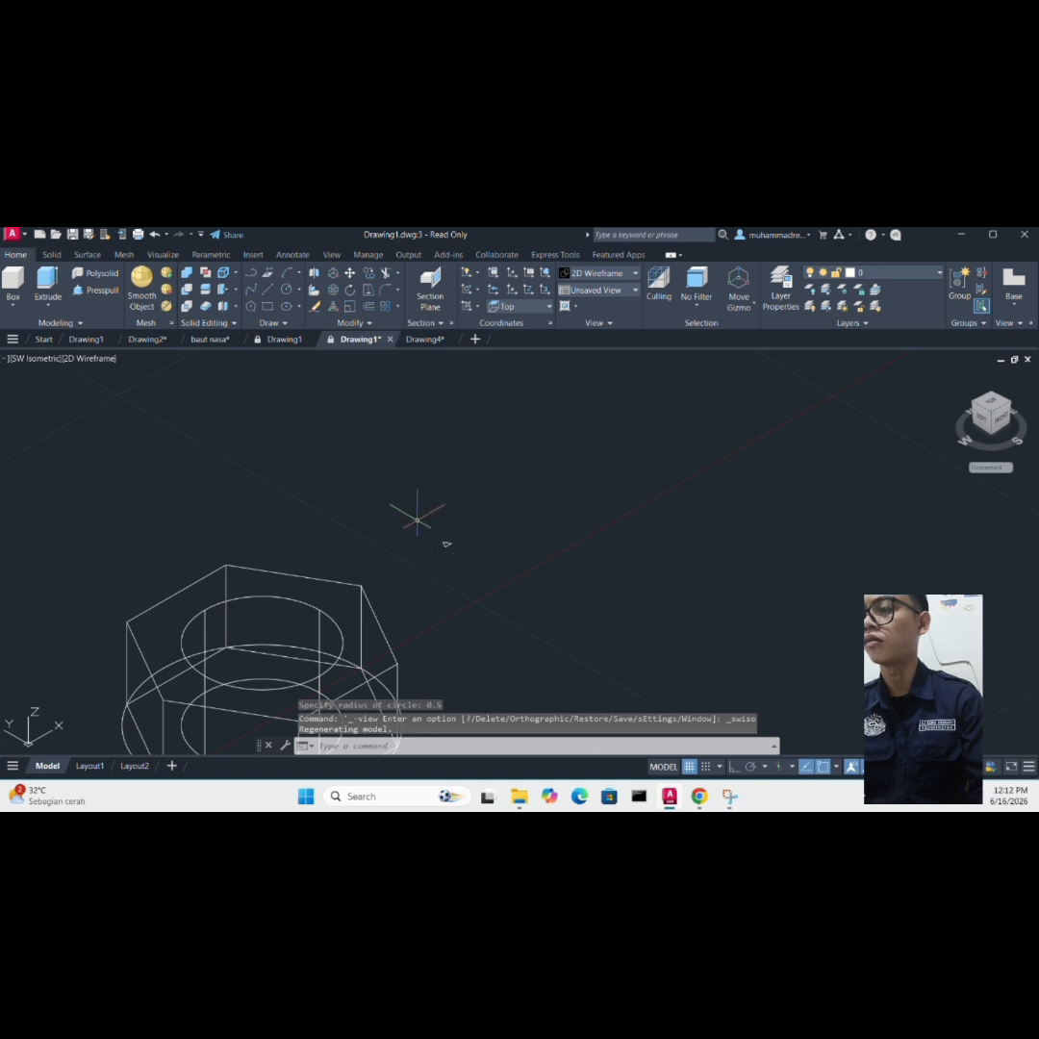
scroll(438, 500, up, 5)
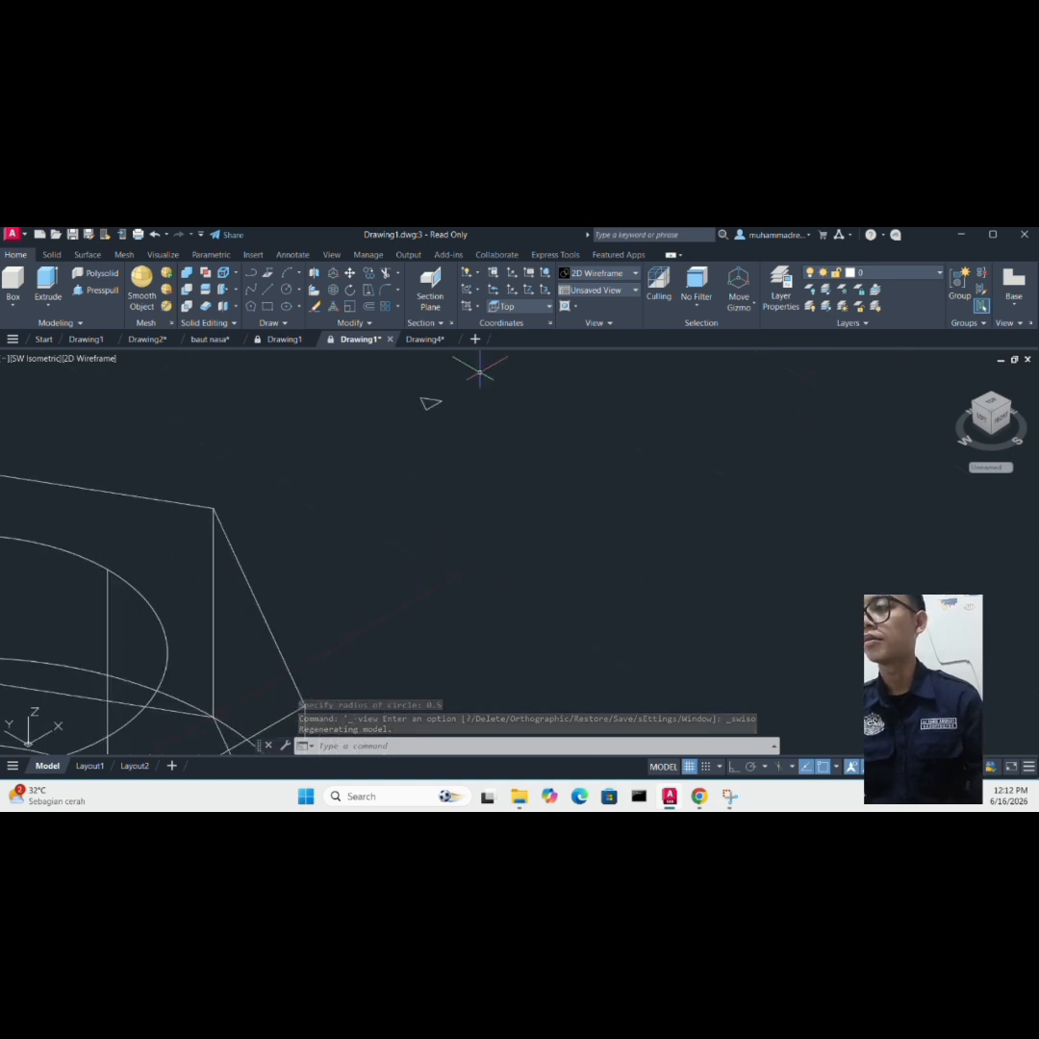
scroll(443, 394, up, 2)
scroll(399, 475, down, 4)
scroll(400, 415, up, 3)
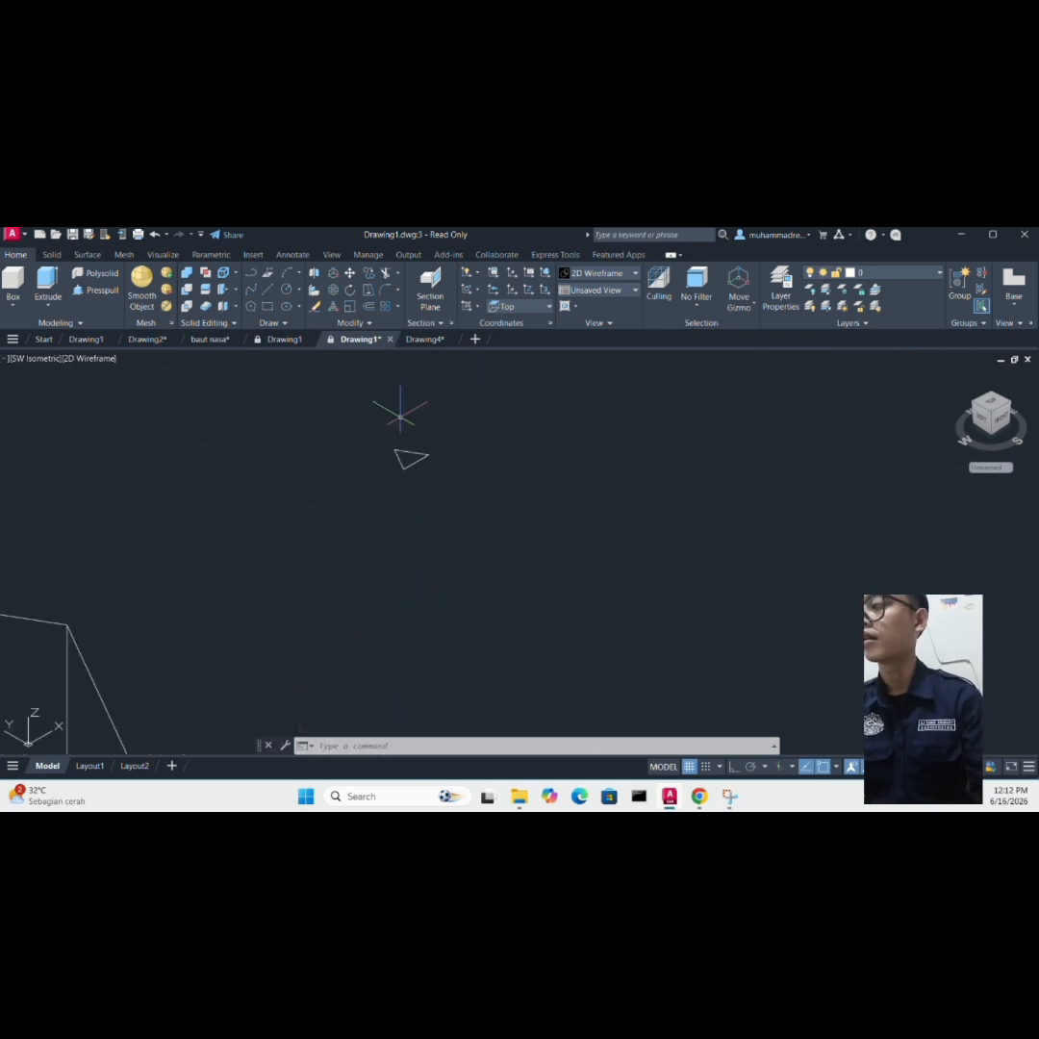
scroll(400, 416, up, 2)
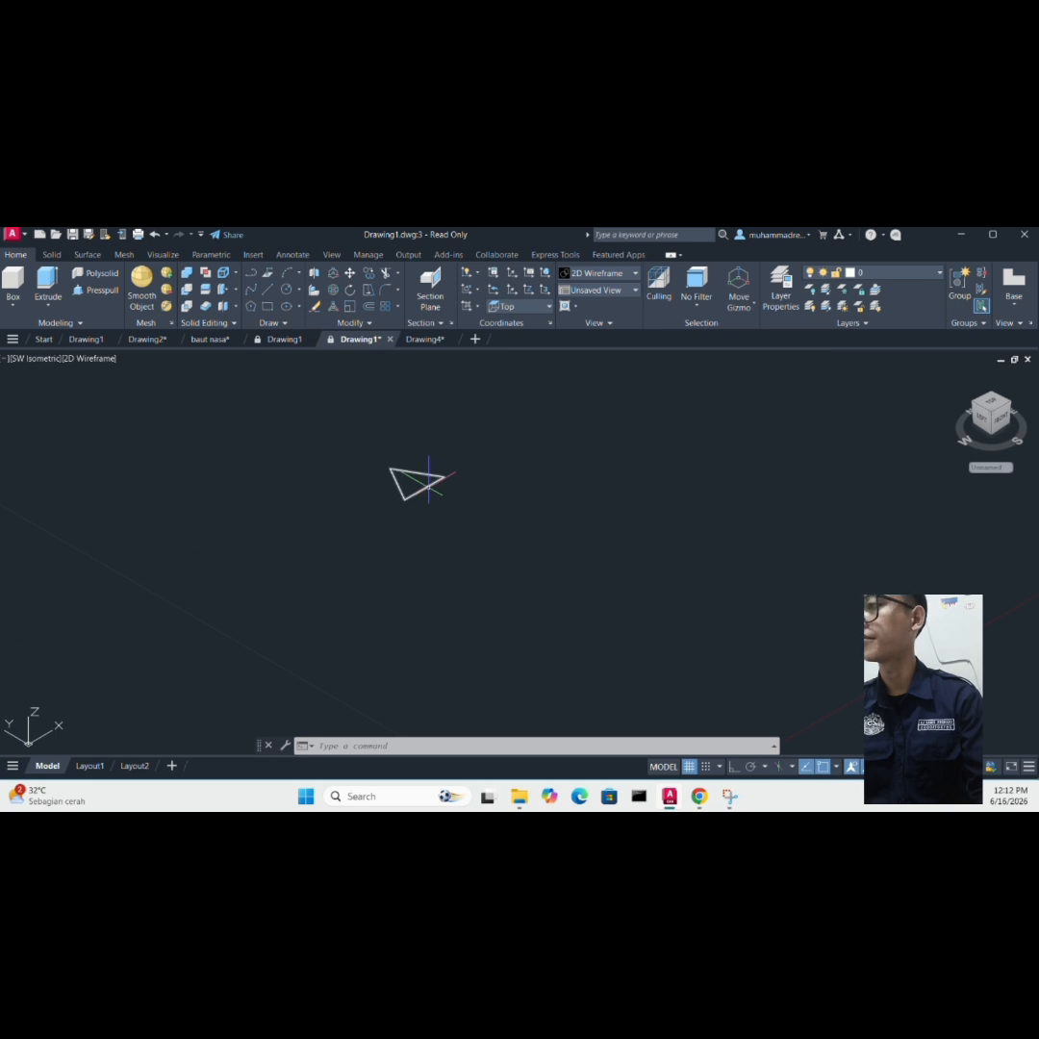
click(428, 489)
text(3d)
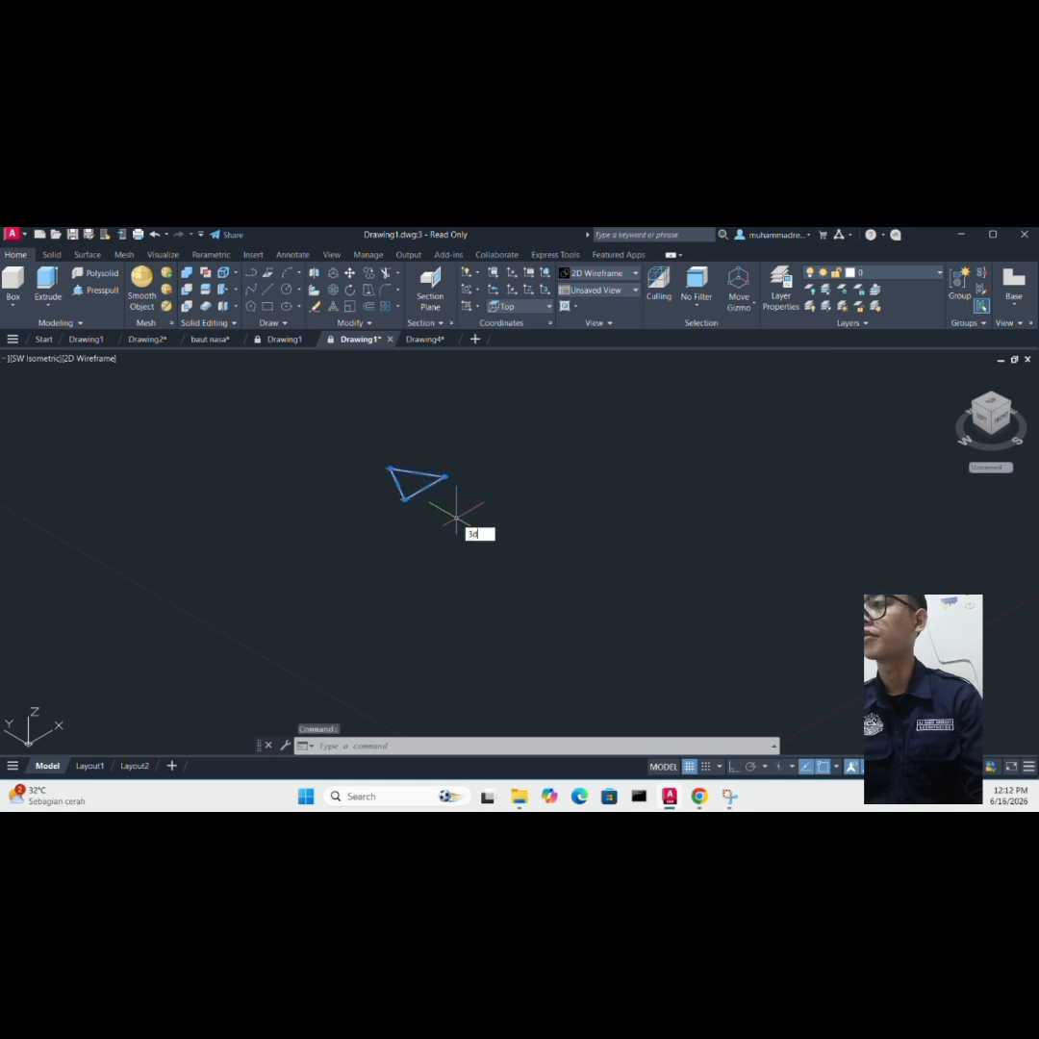
text(rotate)
key(Return)
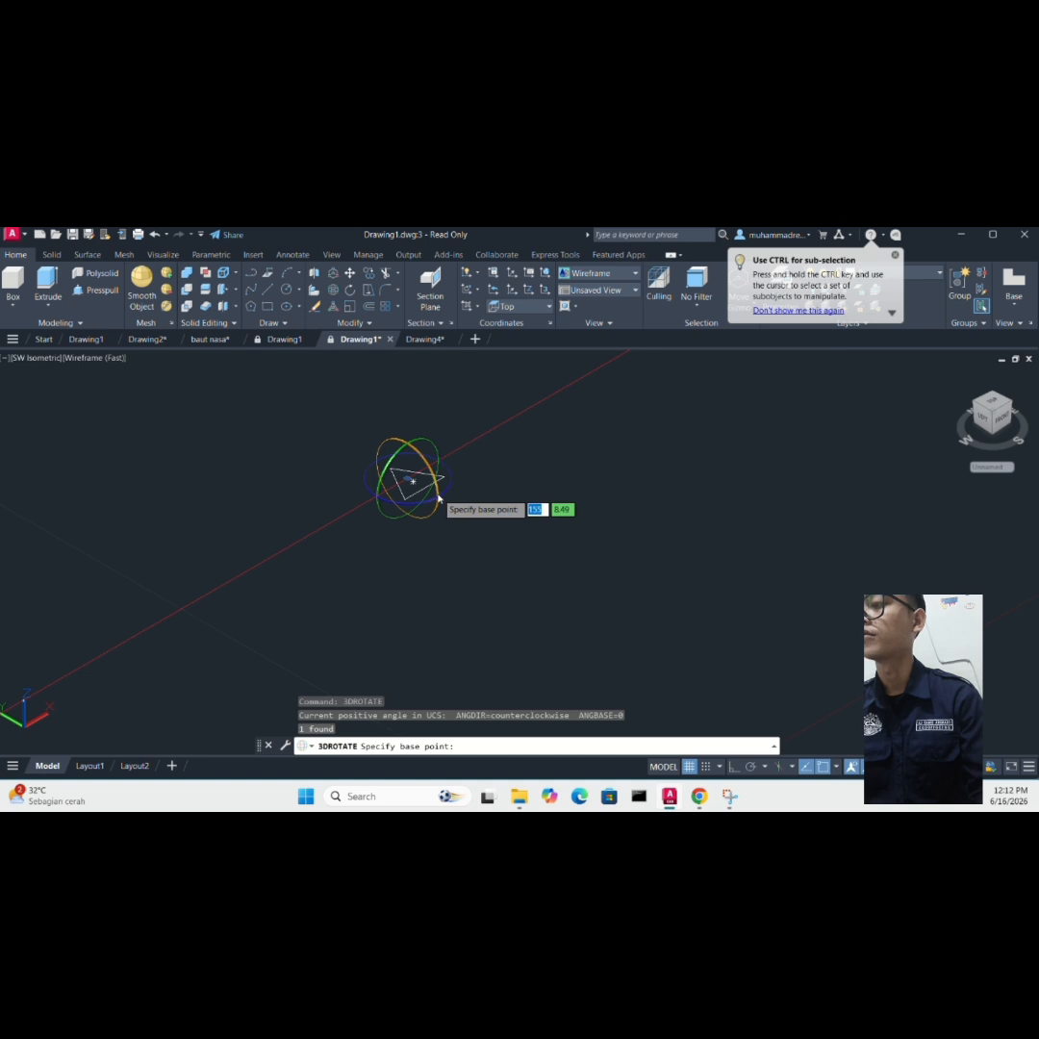
click(412, 479)
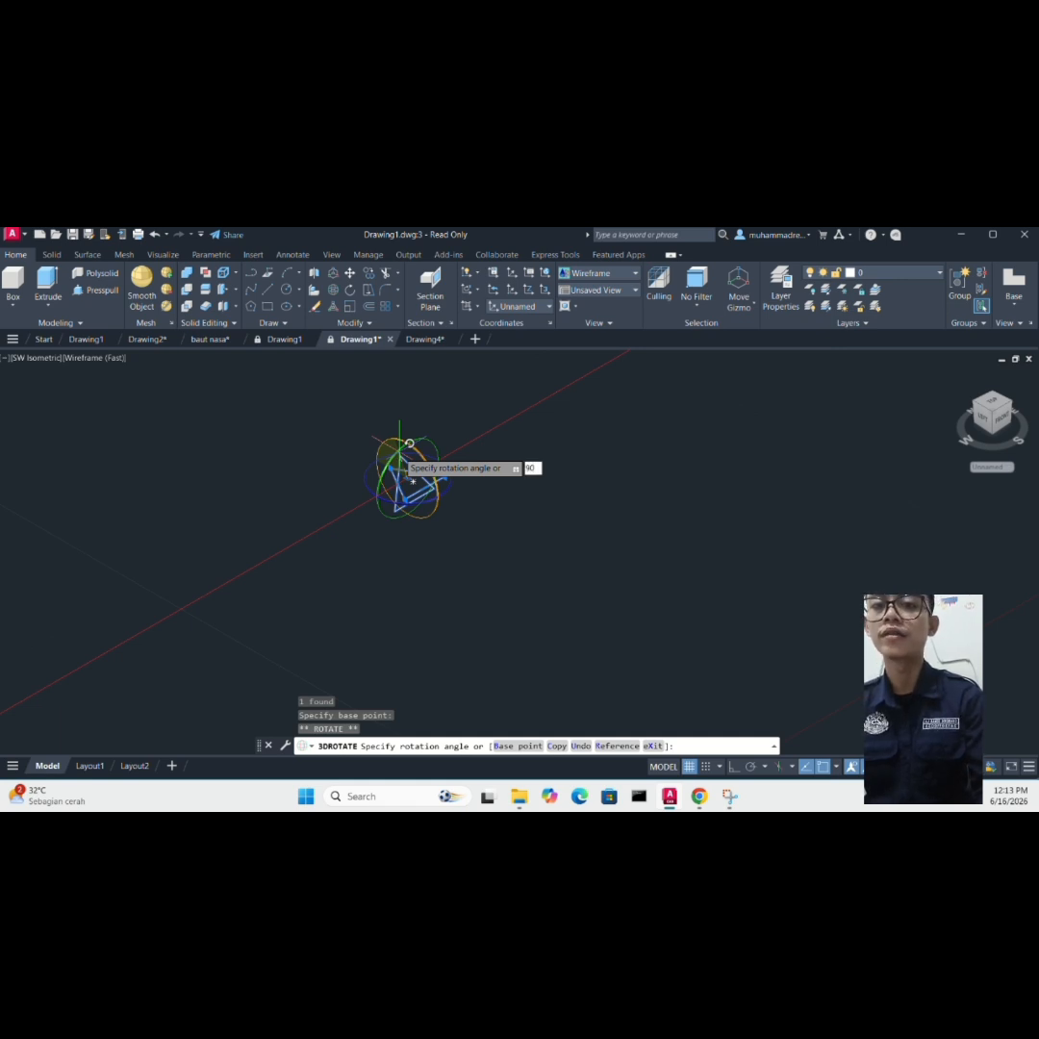
key(Return)
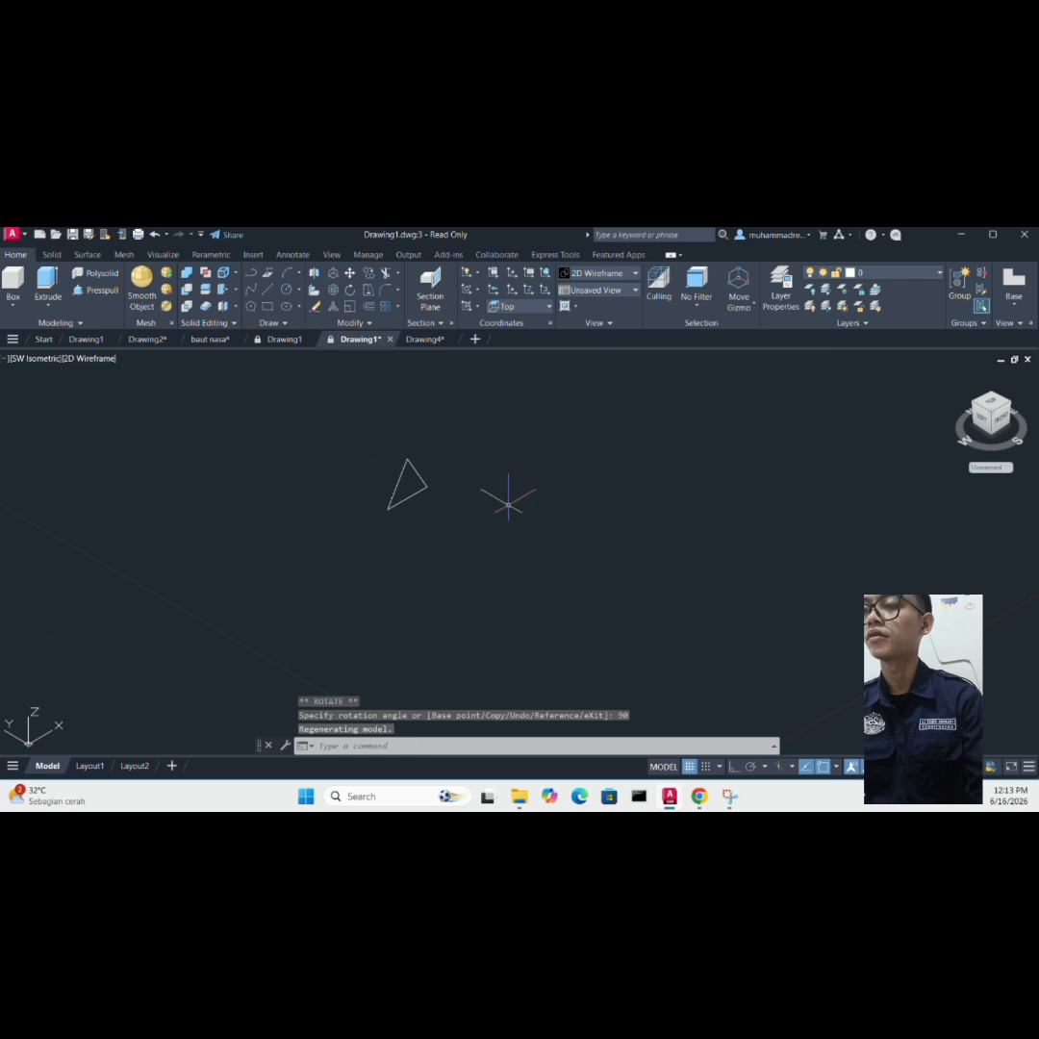
- Rotate the triangle again with 3DROTATE, by 270 degrees about the Y axis
click(416, 488)
right_click(455, 435)
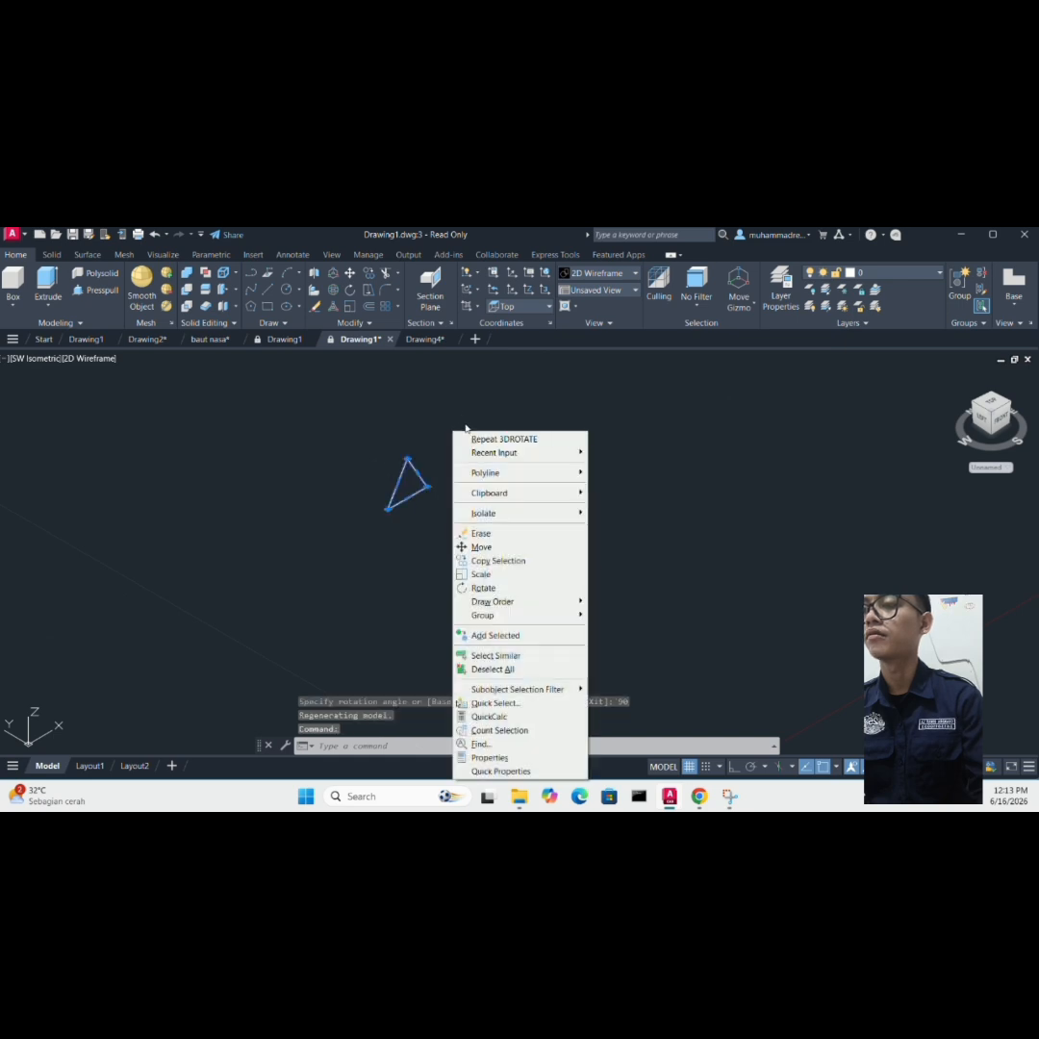
click(472, 436)
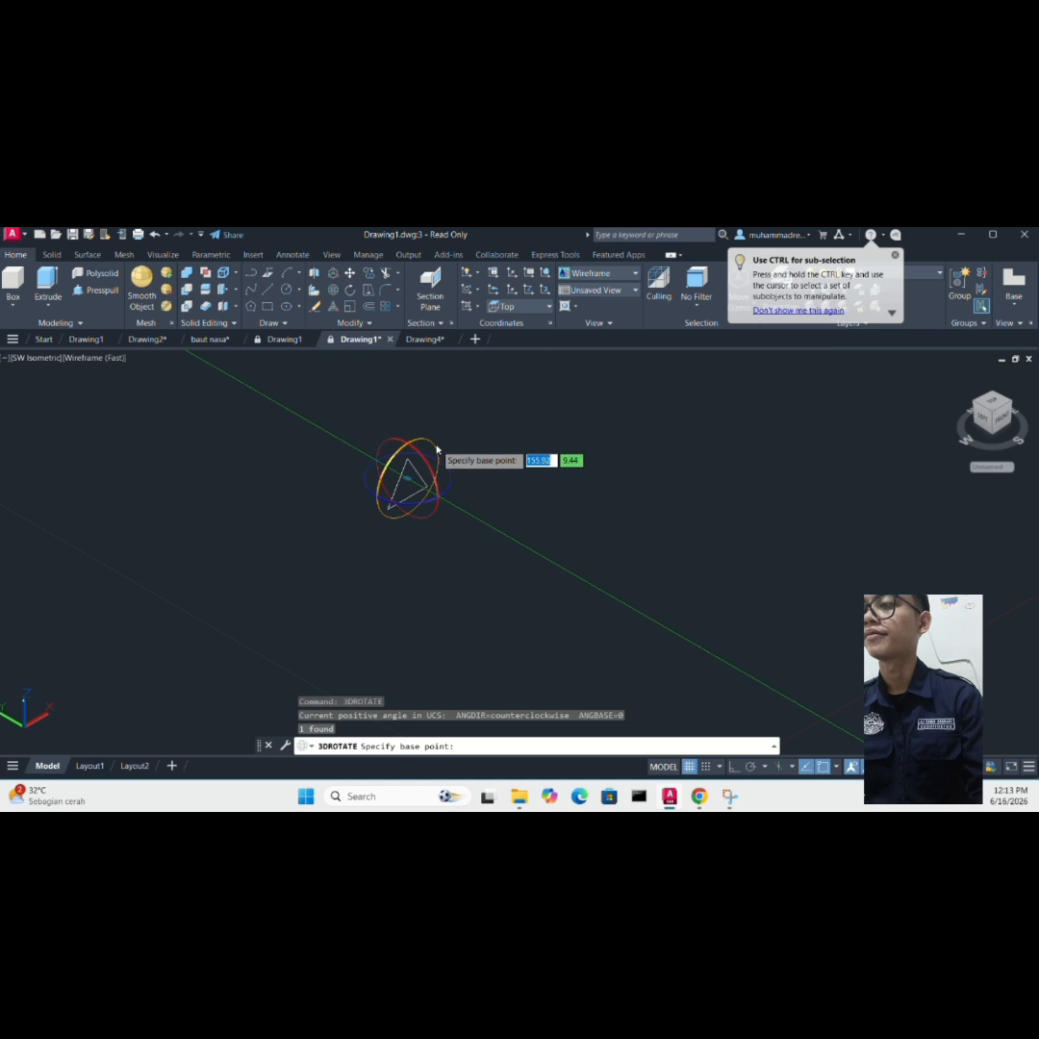
click(437, 457)
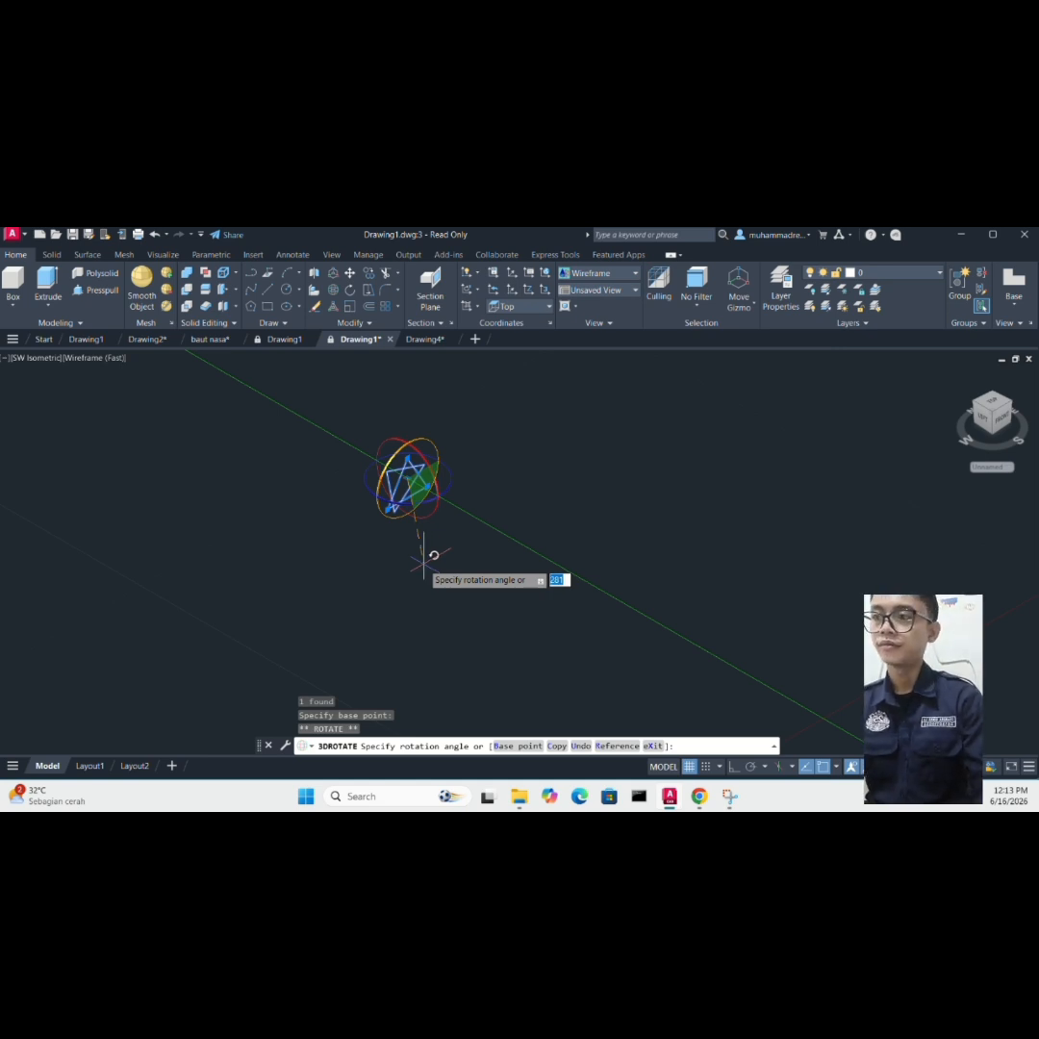
key(Return)
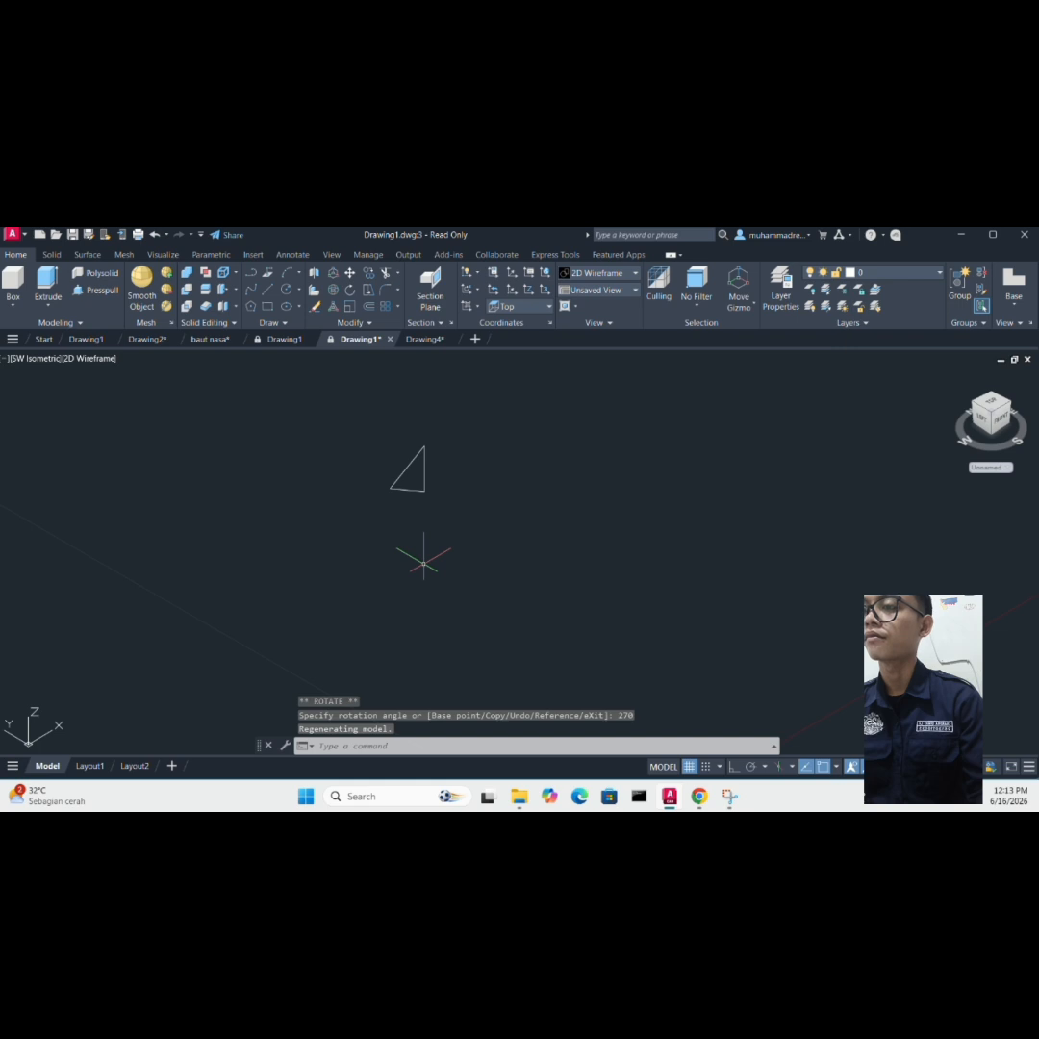
- Undo the last move of the triangle
scroll(423, 563, down, 3)
scroll(431, 526, up, 1)
scroll(433, 524, down, 1)
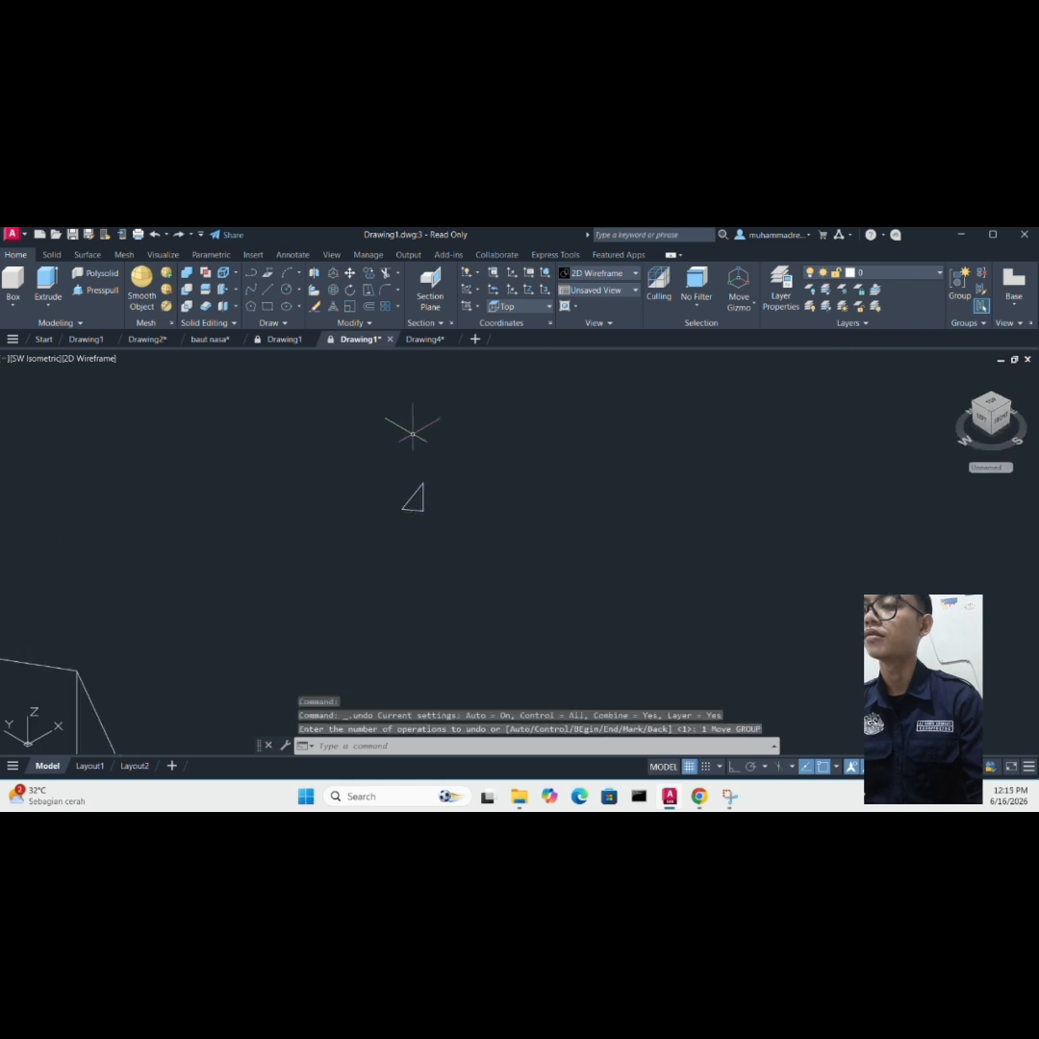
key(ctrl+z)
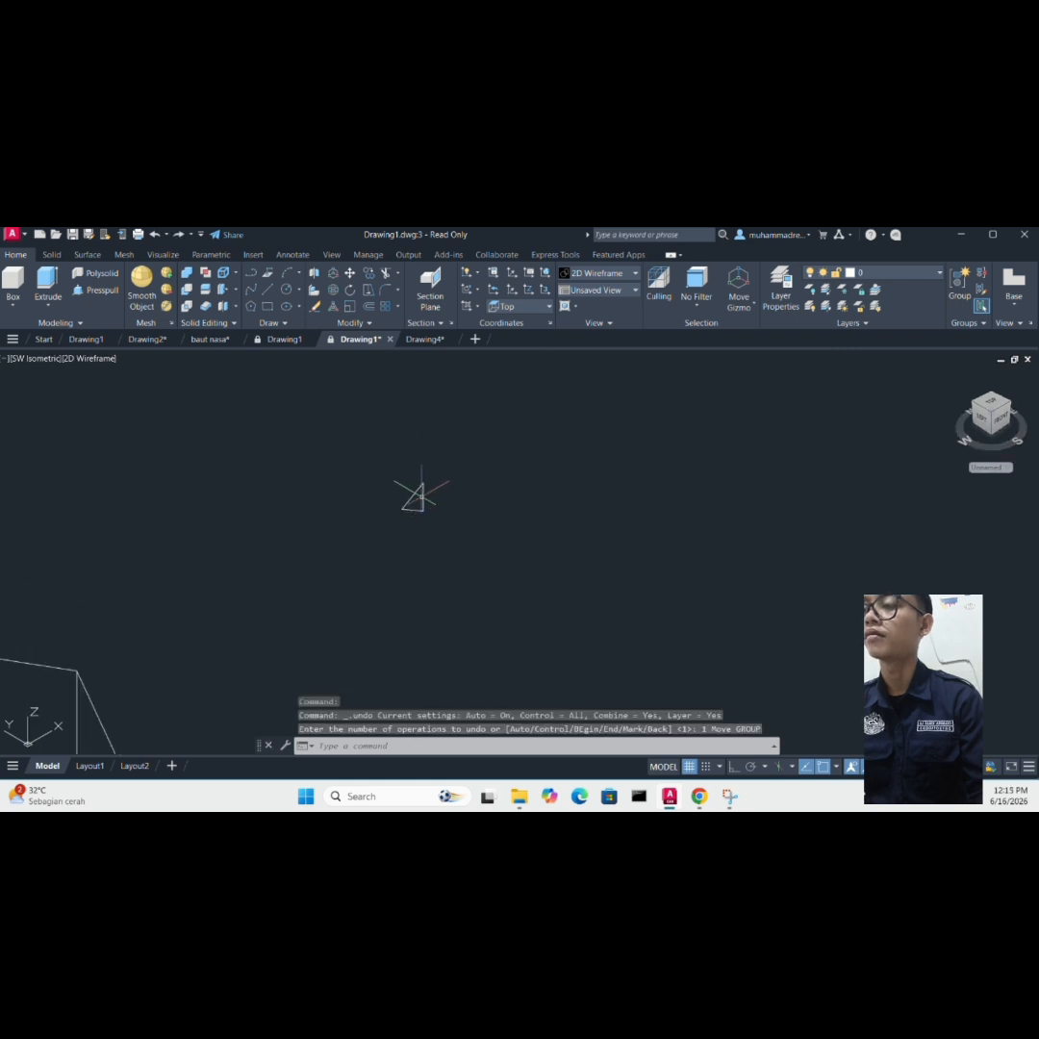
- Move the small triangle from the midpoint of its vertical side to the hex nut's lower corner endpoint on the surrounding circle
click(418, 493)
right_click(449, 432)
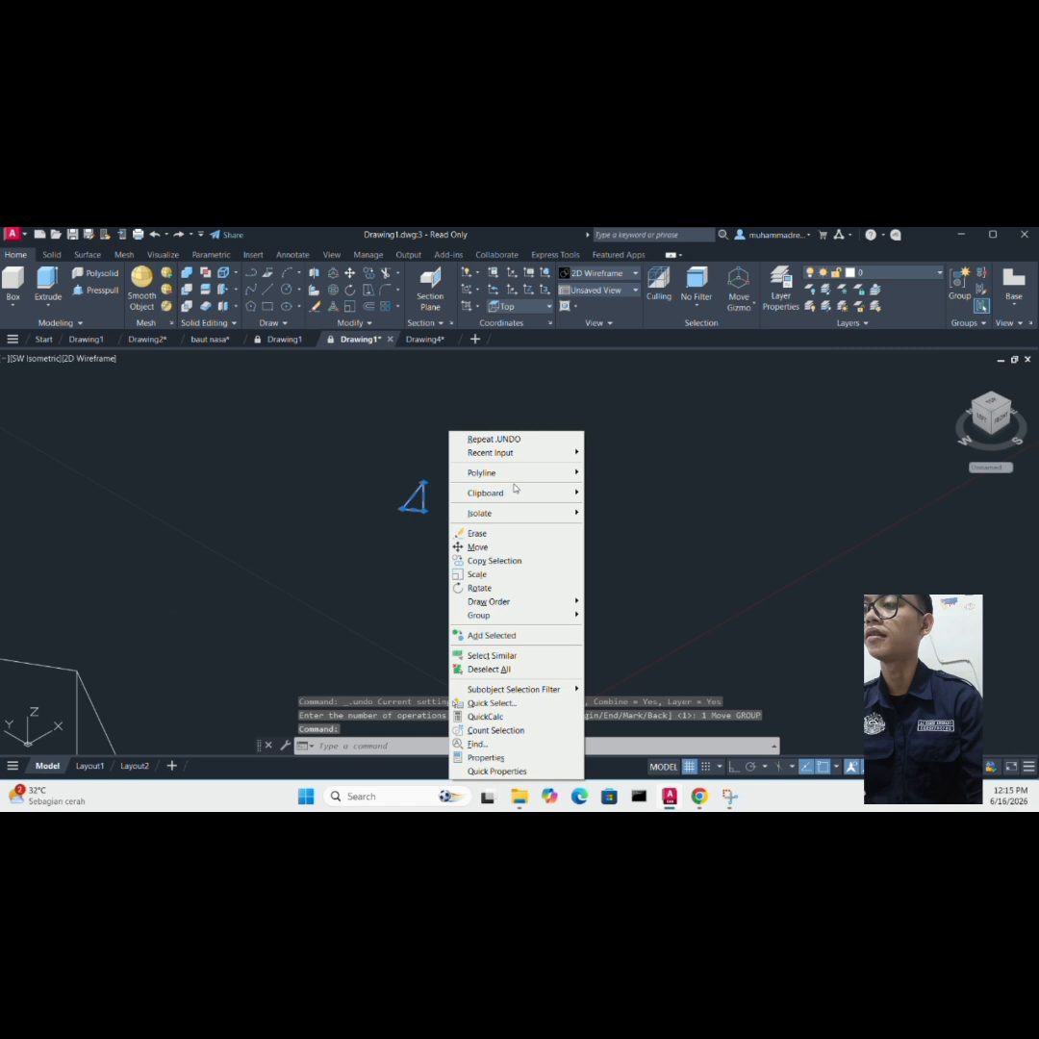
click(507, 546)
scroll(424, 461, up, 5)
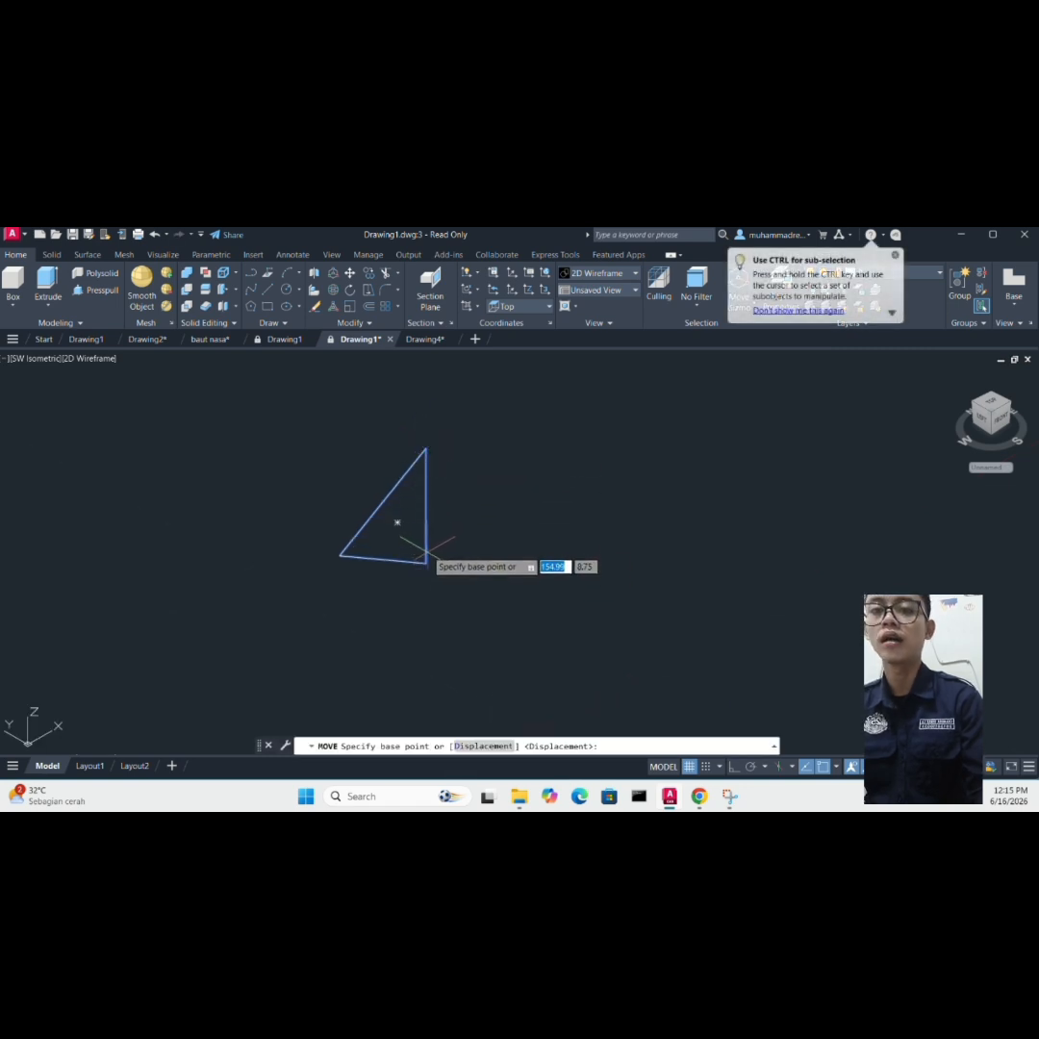
click(425, 504)
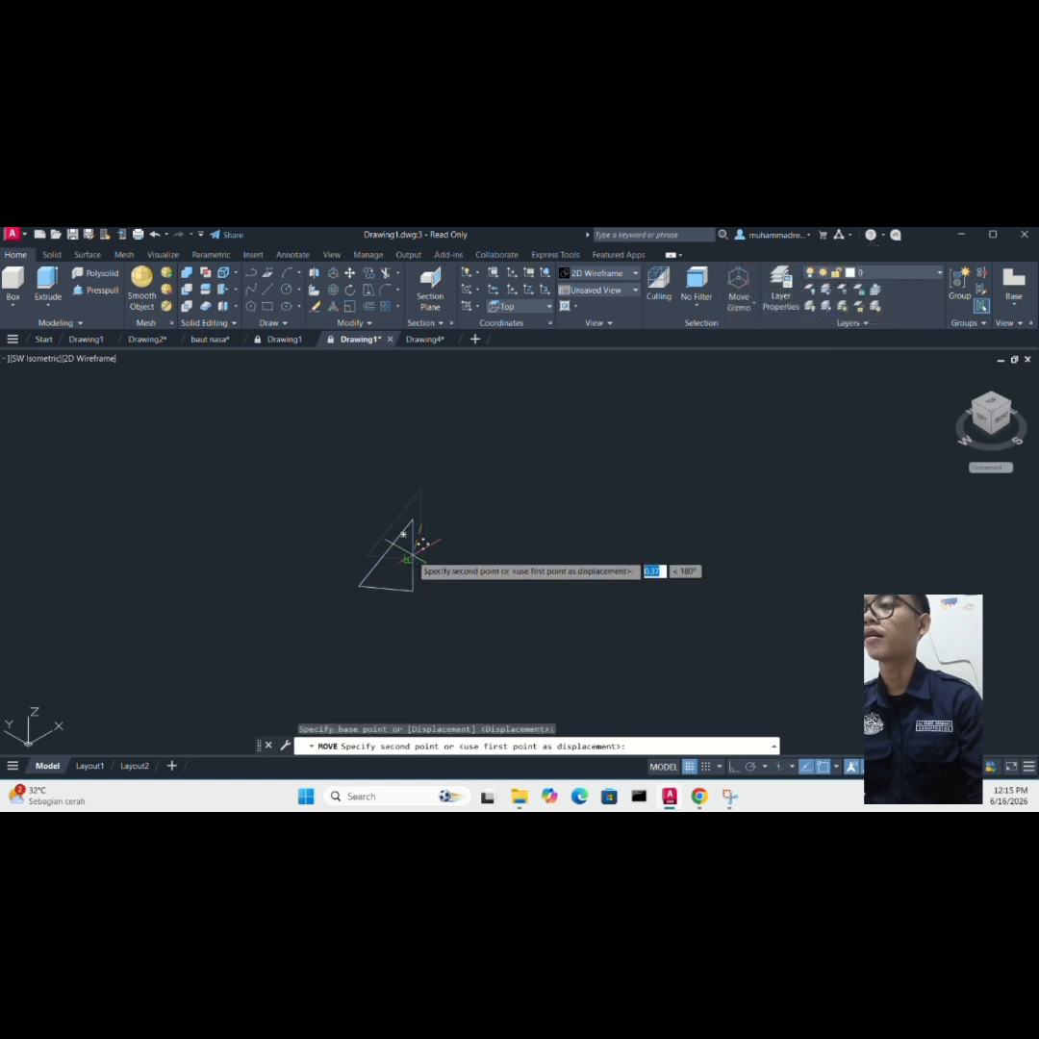
scroll(411, 552, down, 8)
scroll(355, 608, up, 3)
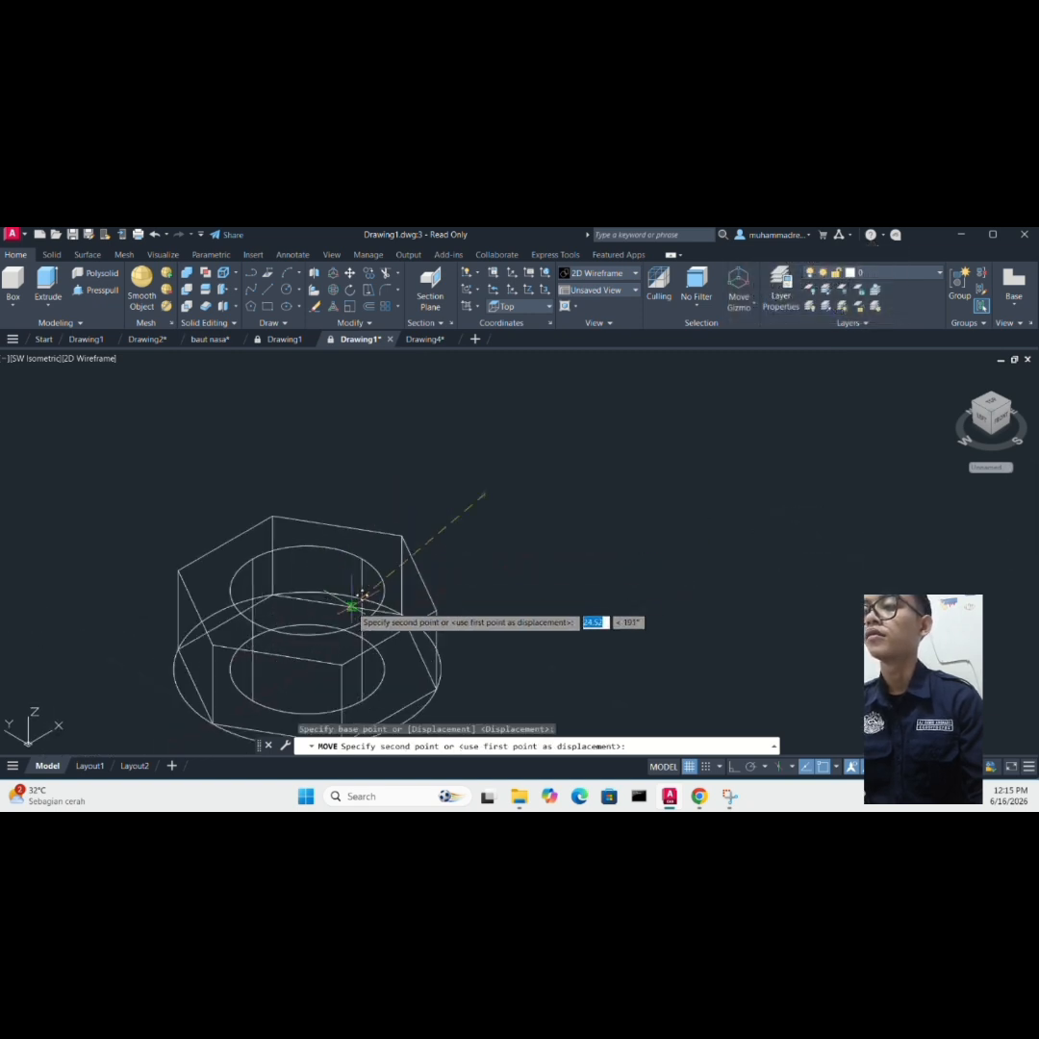
scroll(354, 604, up, 5)
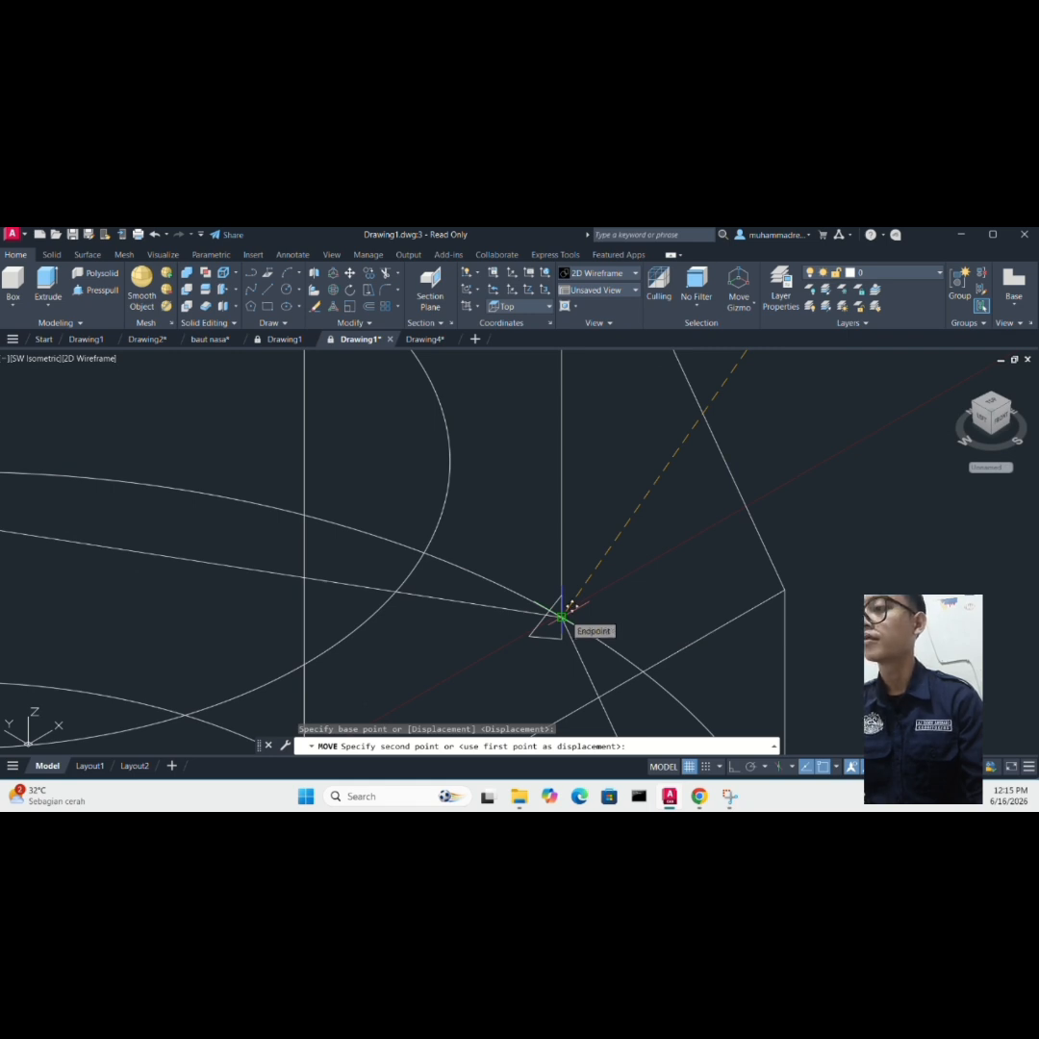
click(567, 609)
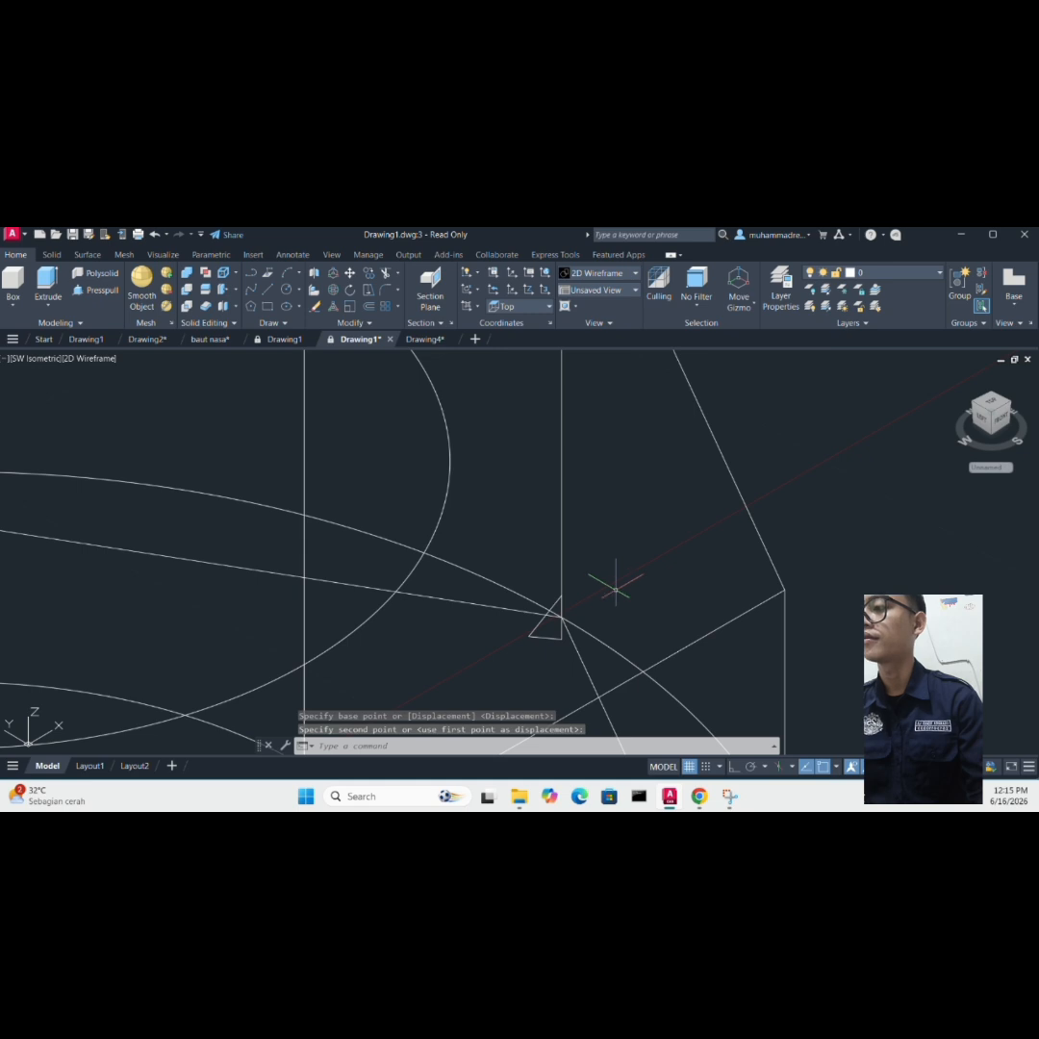
- Sweep the triangle along the nut's outer circle with perpendicular alignment set to No and the base point at the hexagon corner
text(s)
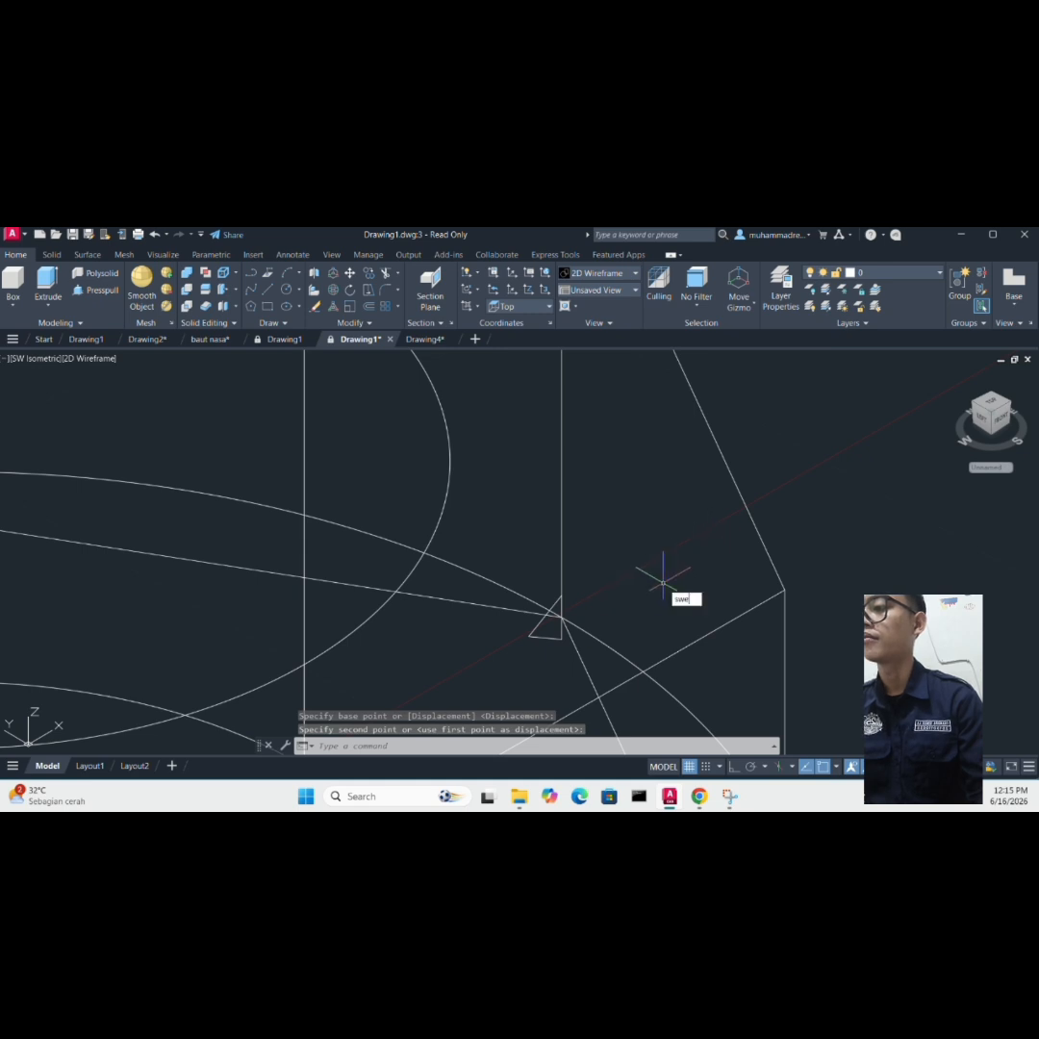
key(Return)
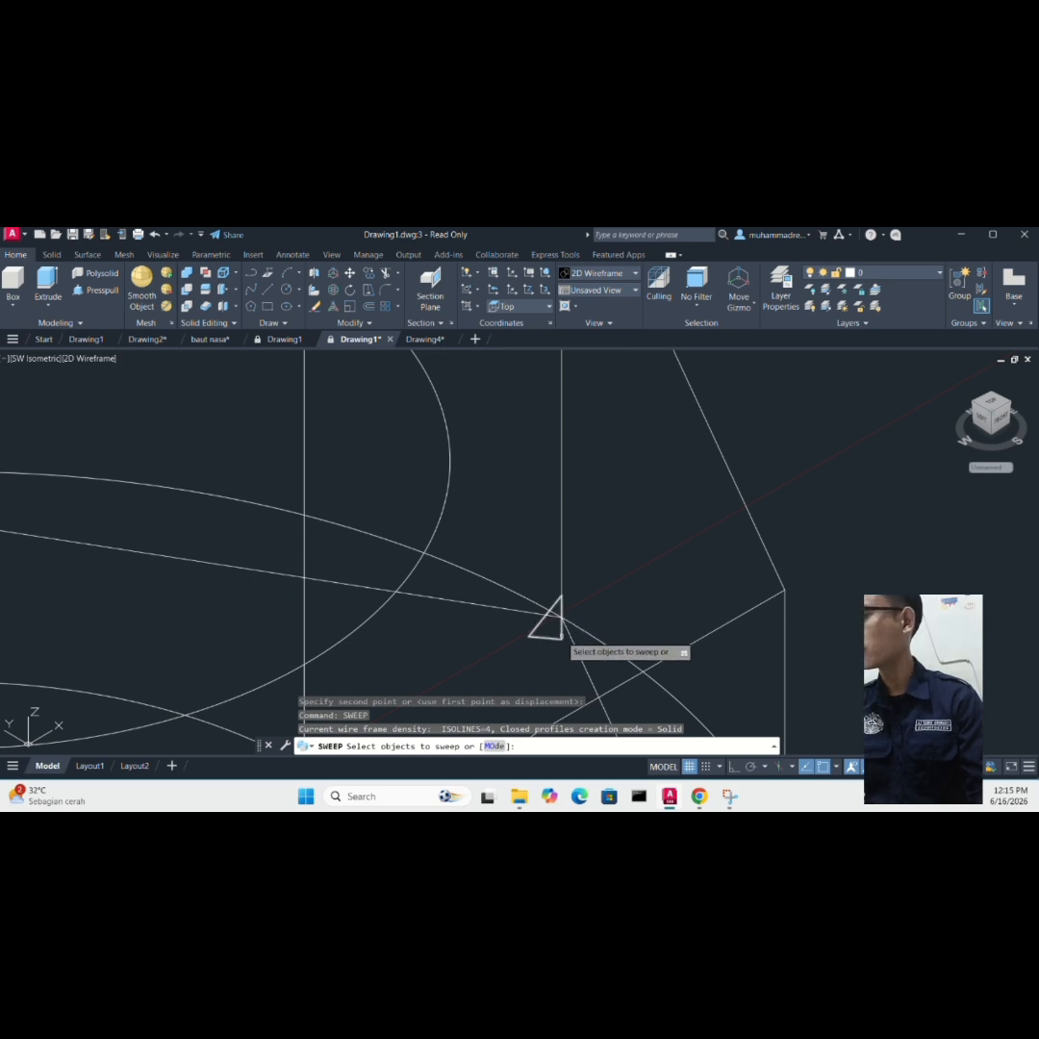
click(560, 635)
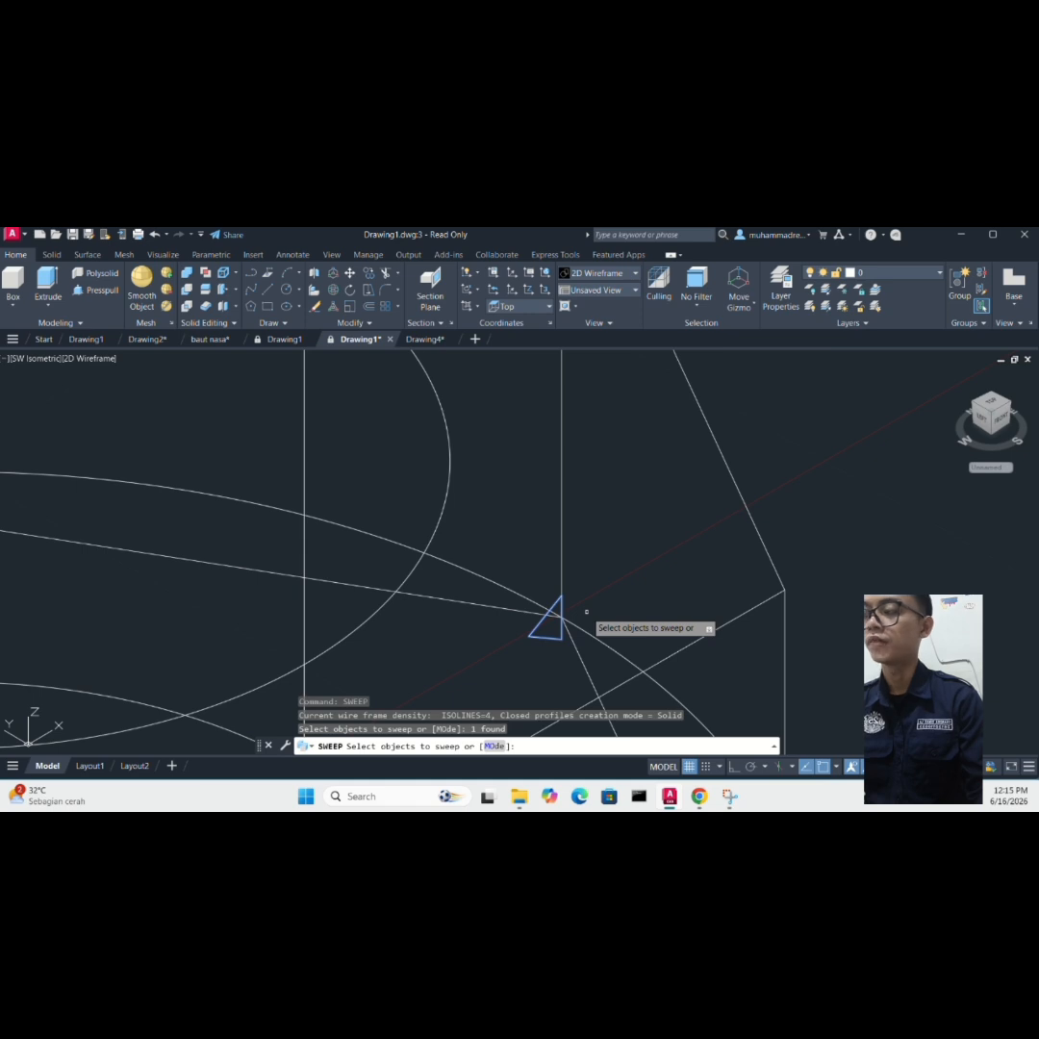
key(Return)
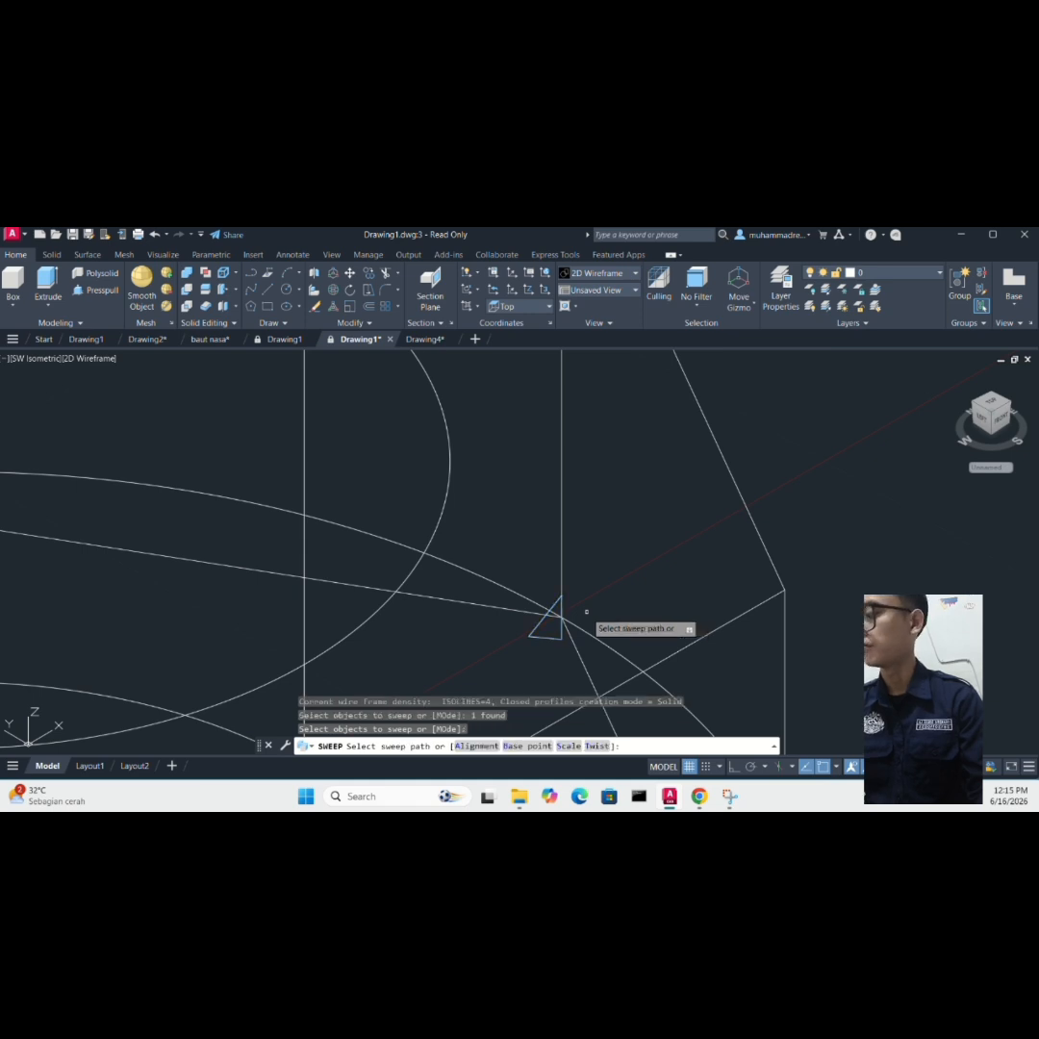
click(486, 744)
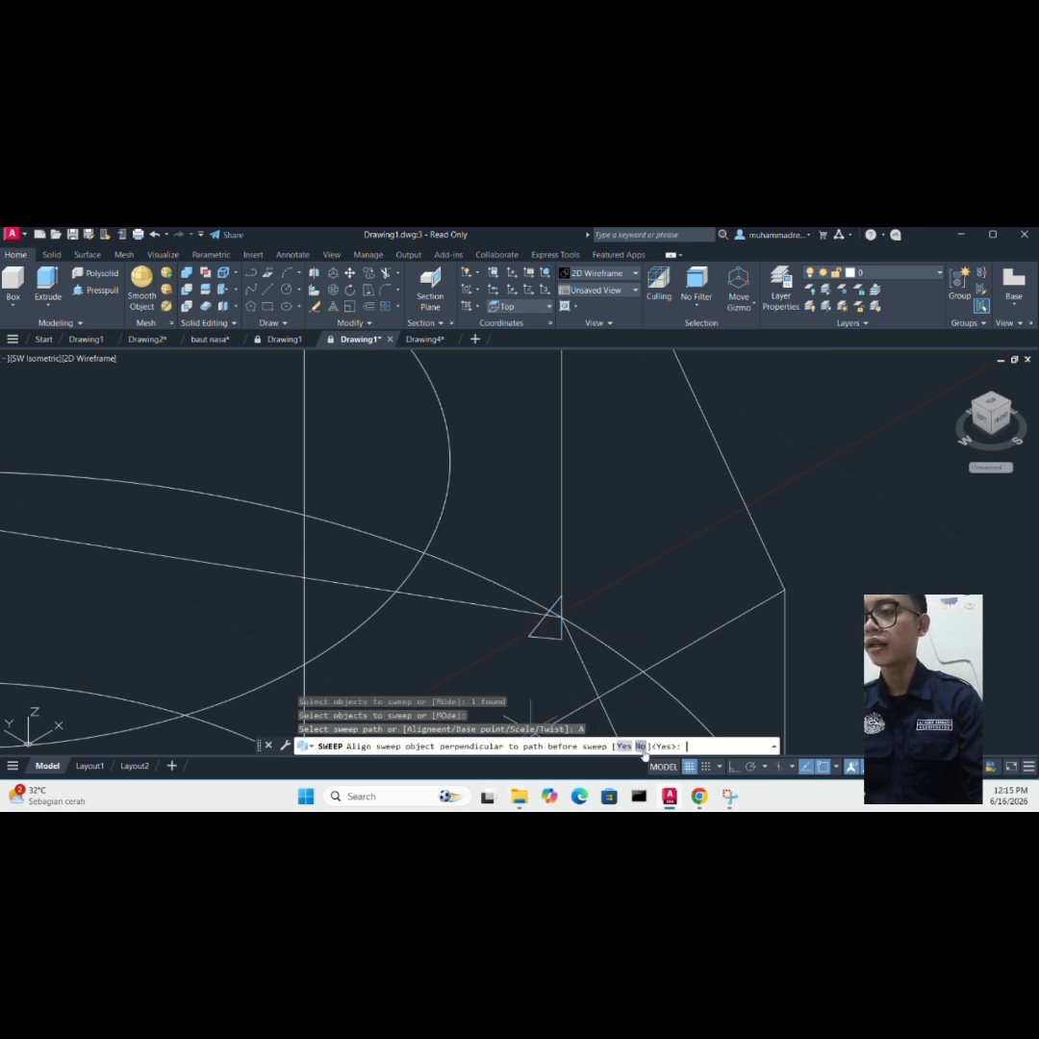
click(641, 746)
click(531, 747)
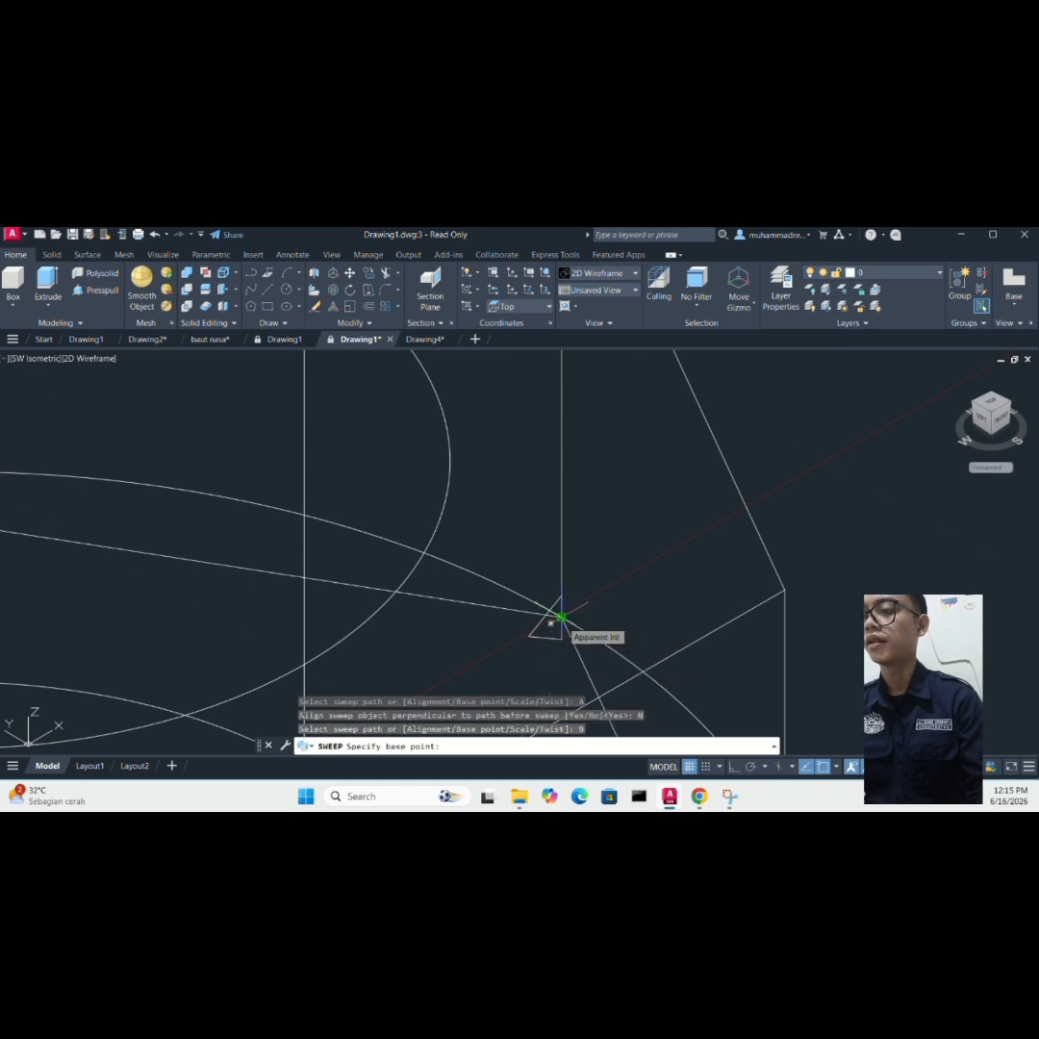
click(560, 617)
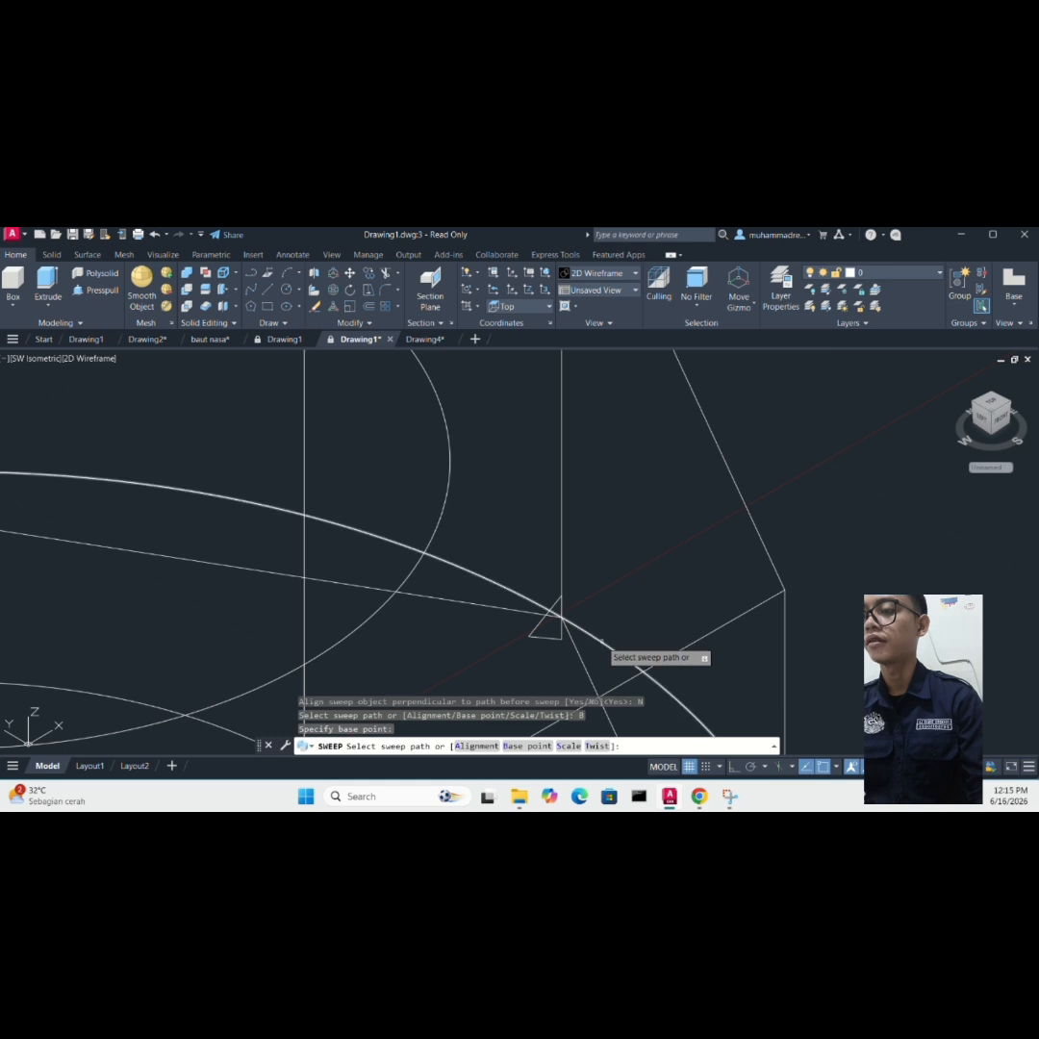
click(603, 642)
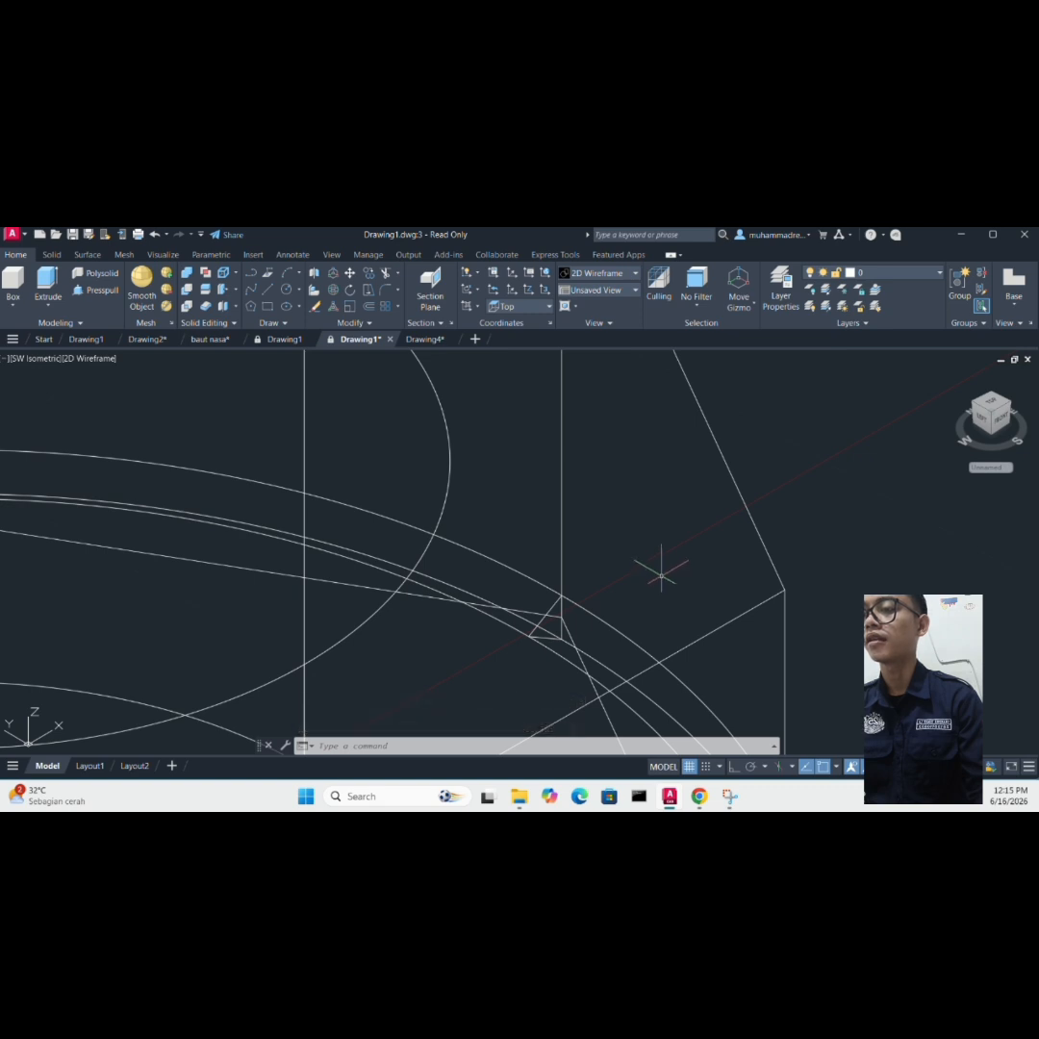
- In the Front view, mirror the swept ring to the nut's upper face about a horizontal line at mid-height, keeping the source object
scroll(532, 492, down, 3)
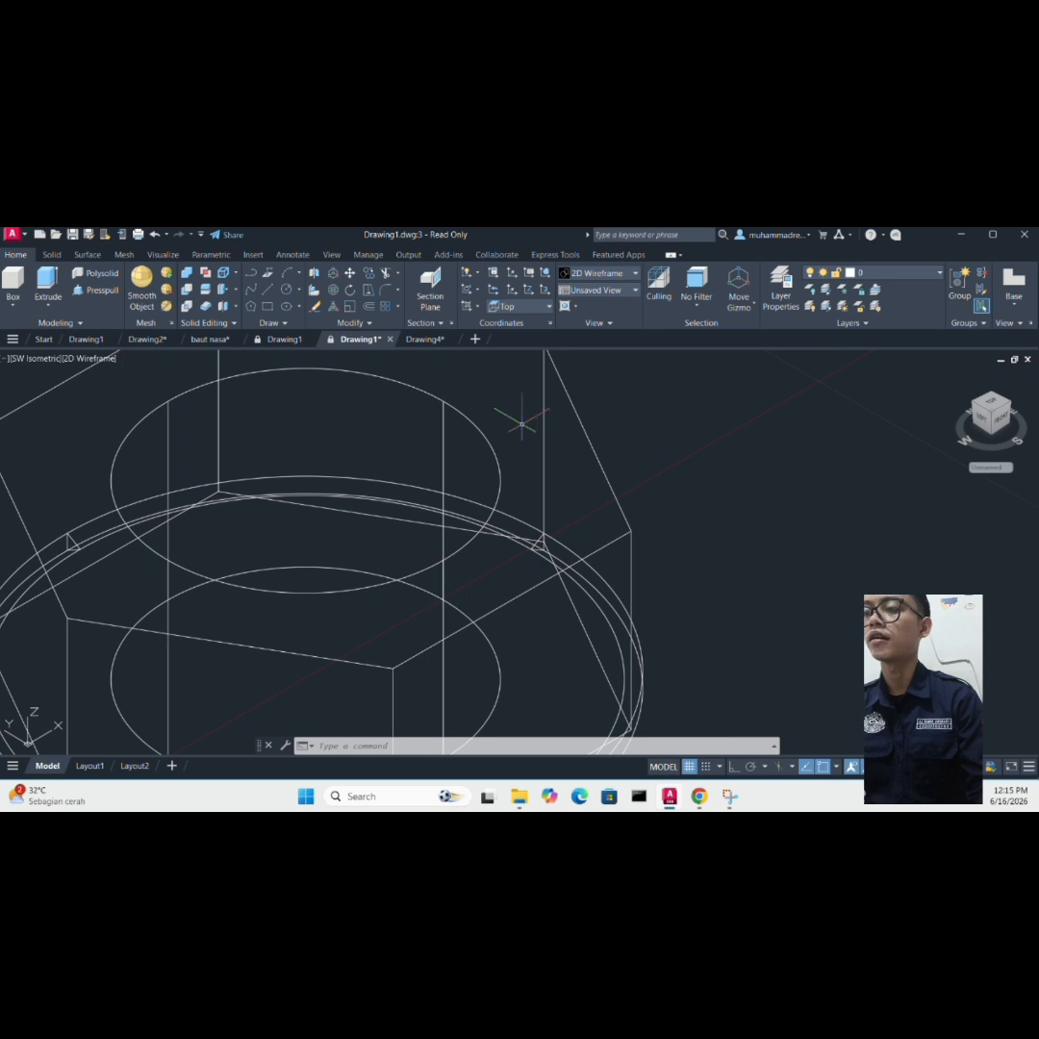
scroll(732, 447, down, 2)
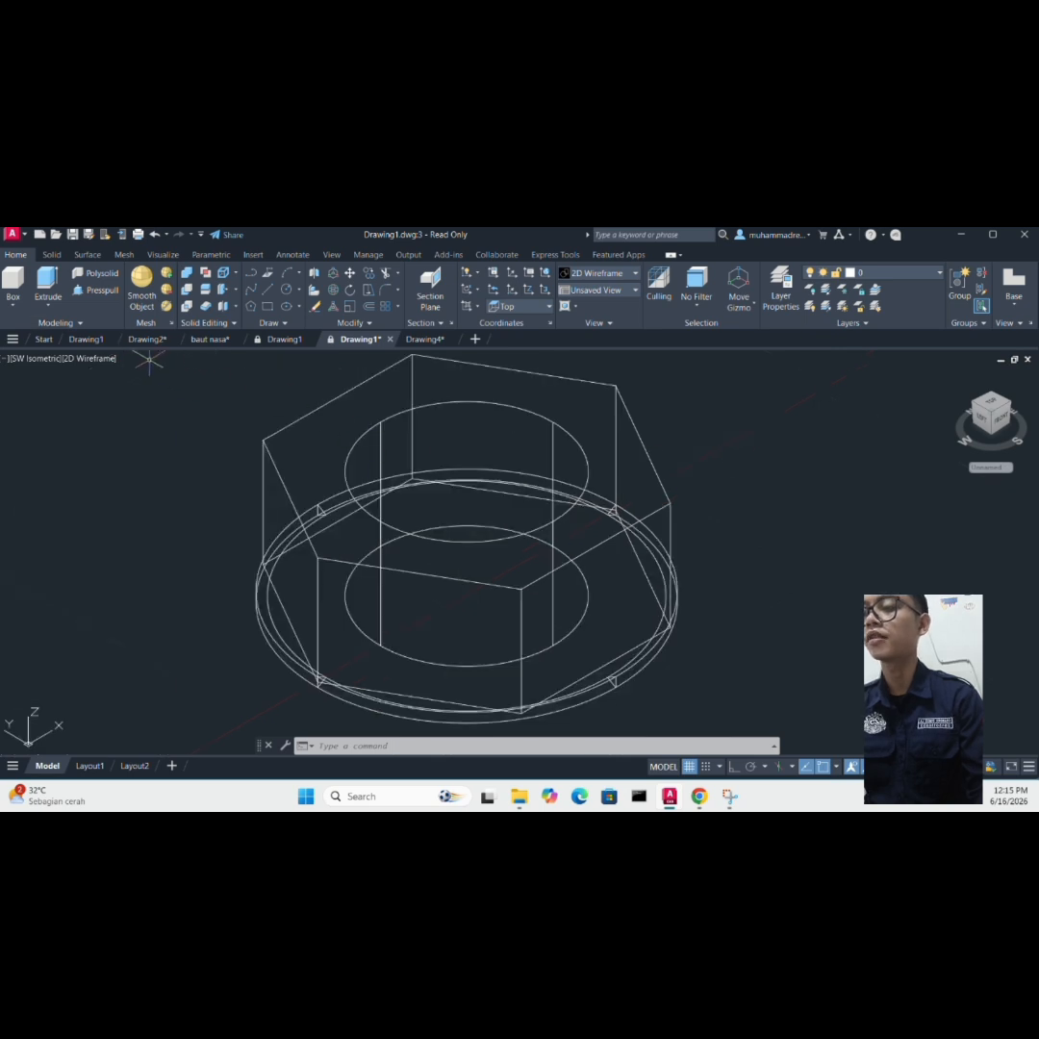
click(35, 358)
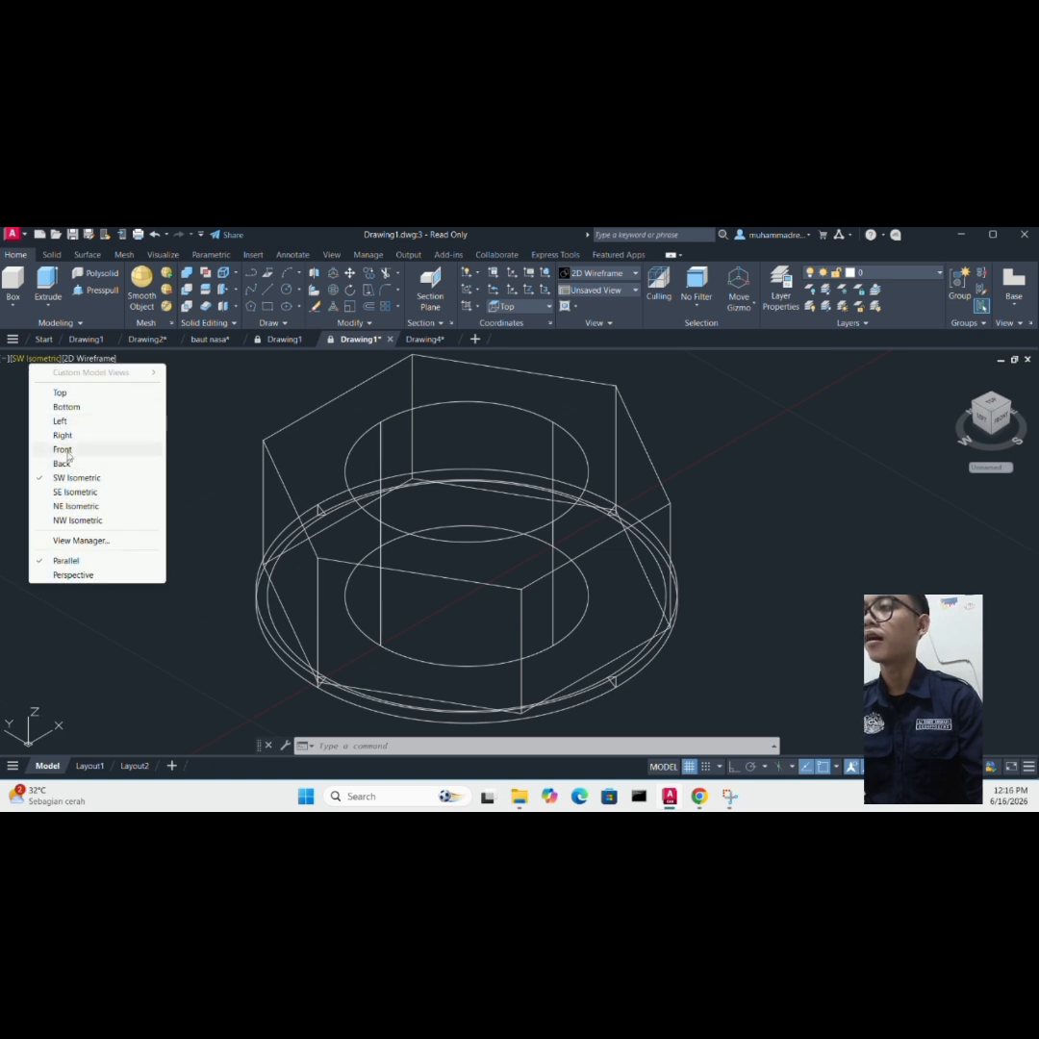
click(64, 449)
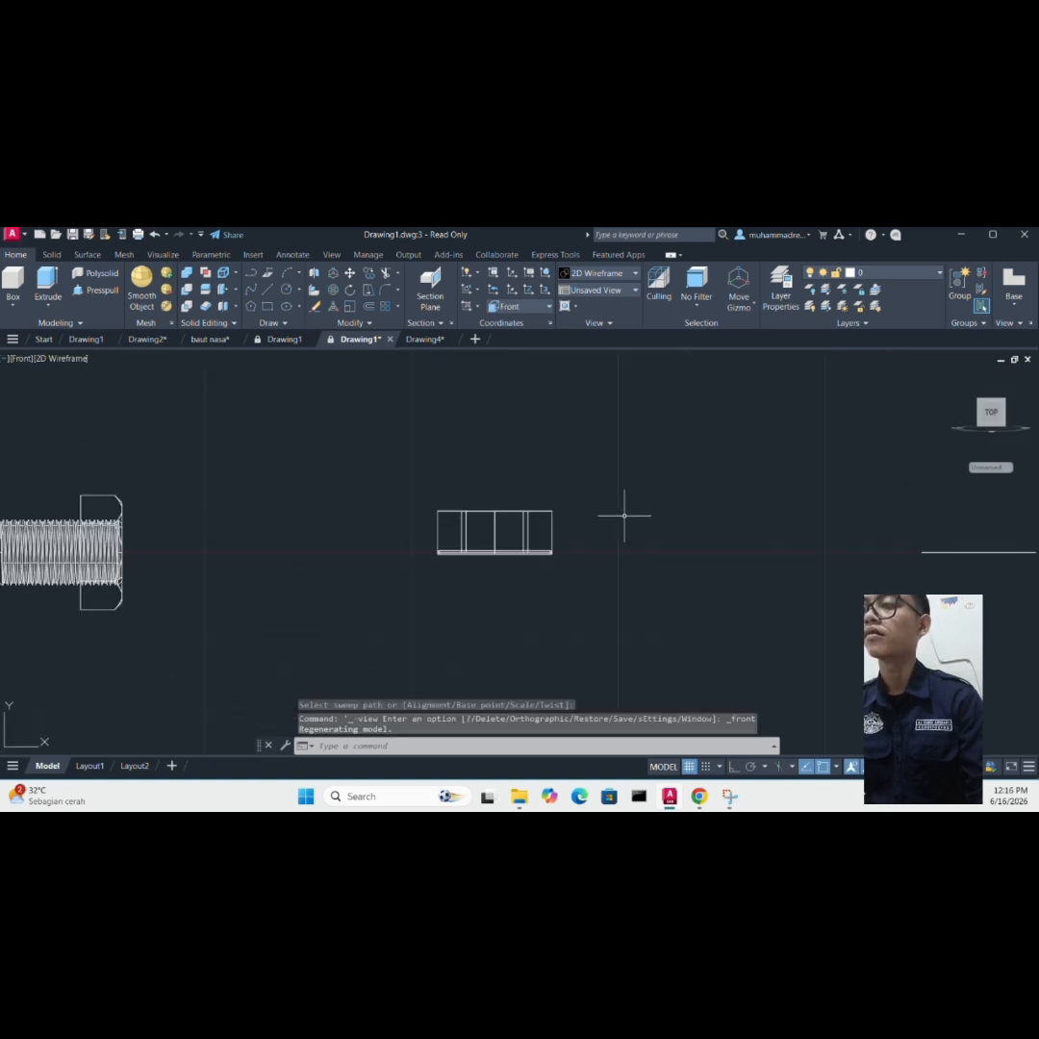
scroll(621, 510, up, 4)
scroll(381, 555, up, 1)
scroll(267, 568, down, 1)
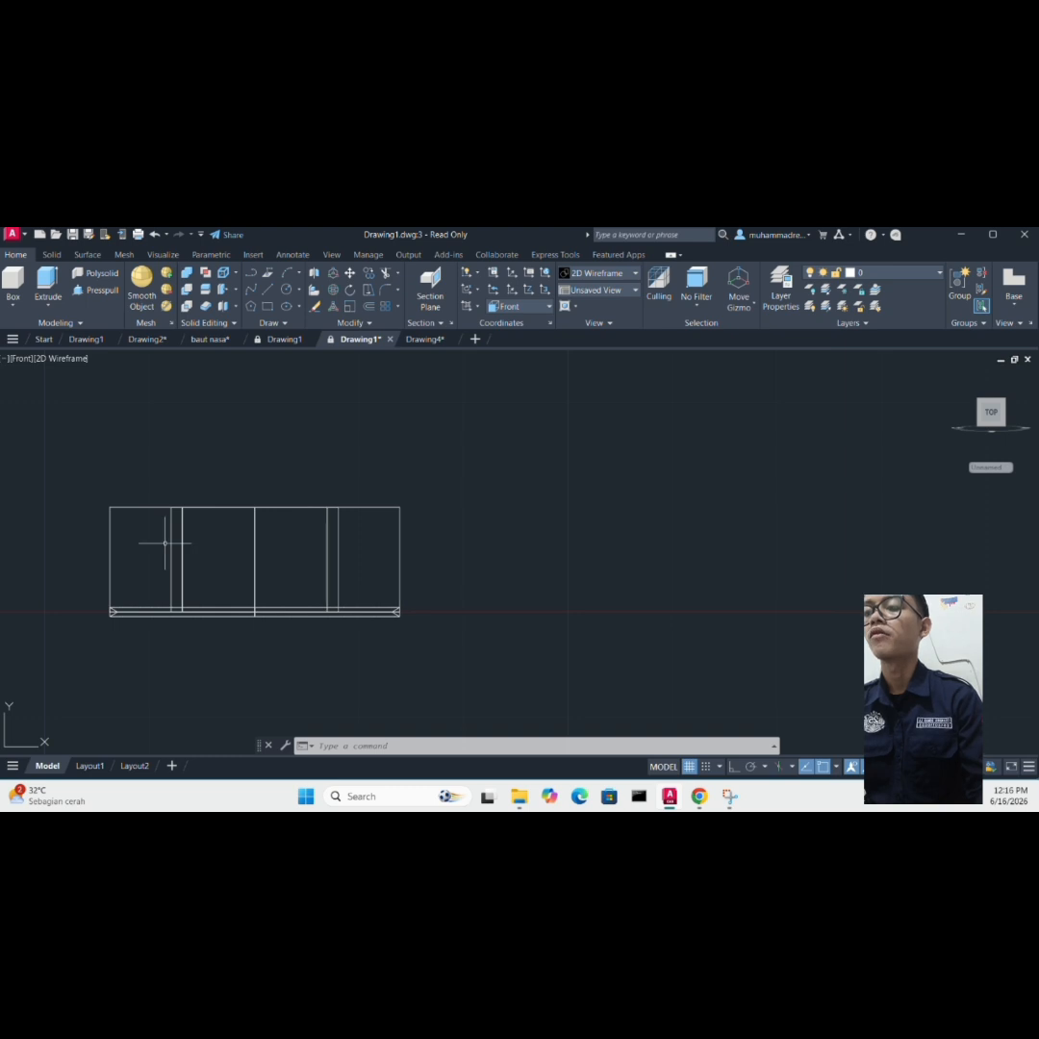
click(137, 612)
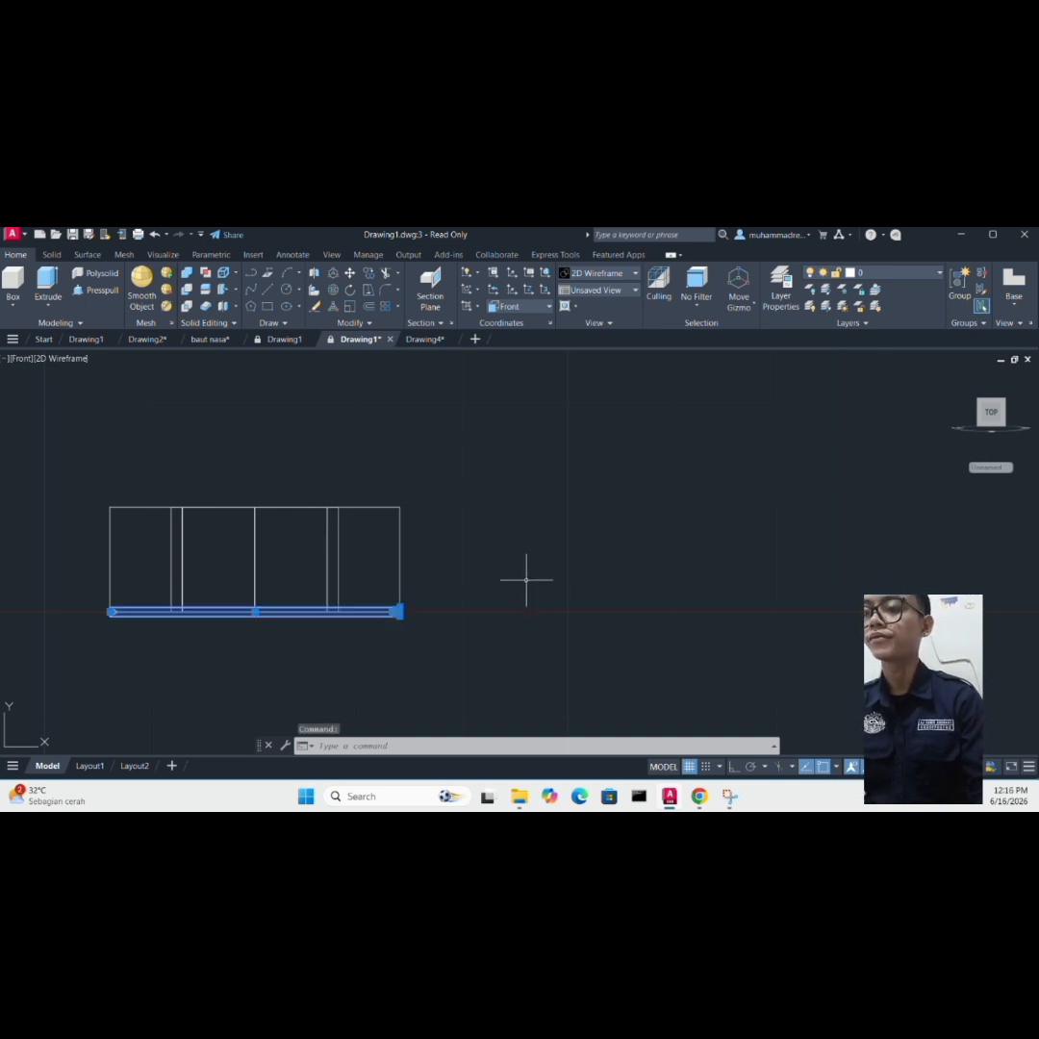
text(mi)
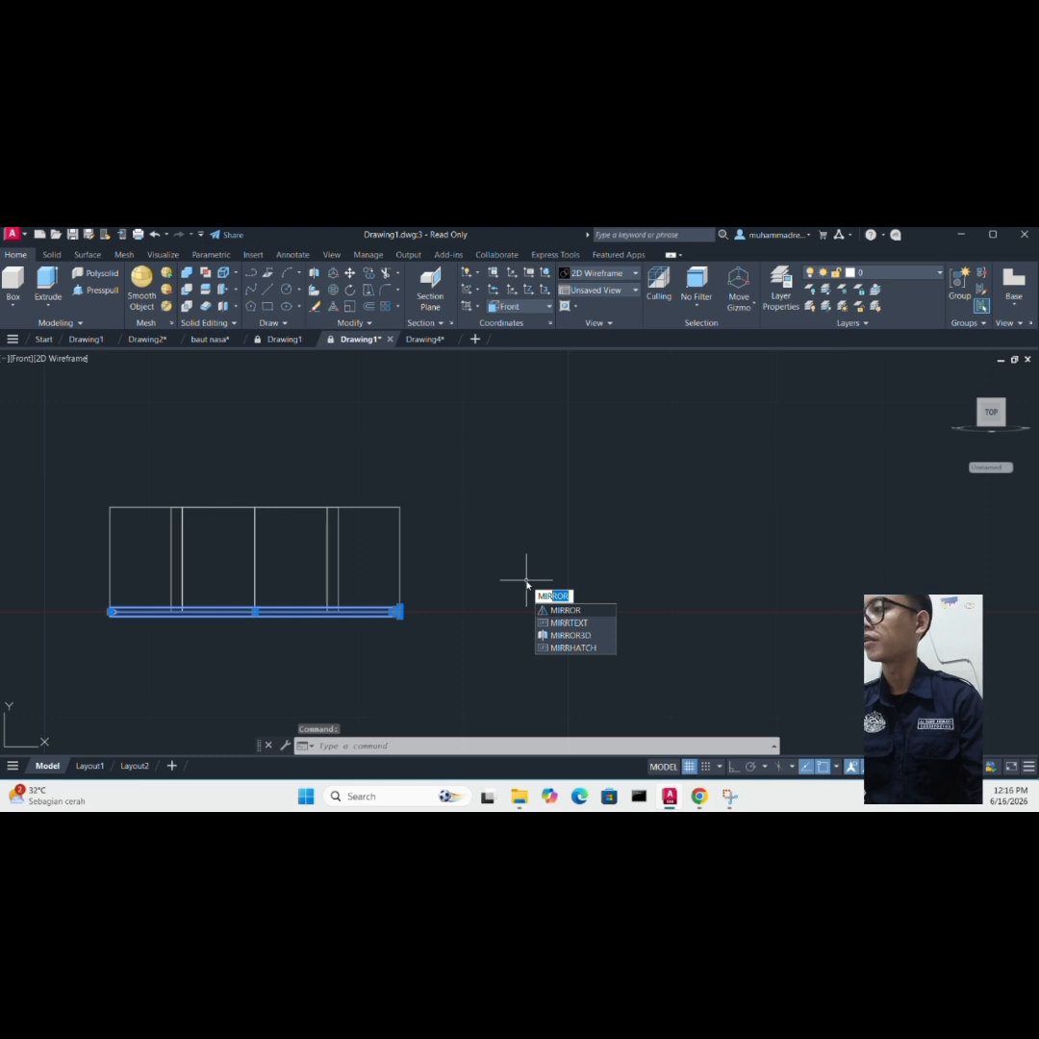
key(Return)
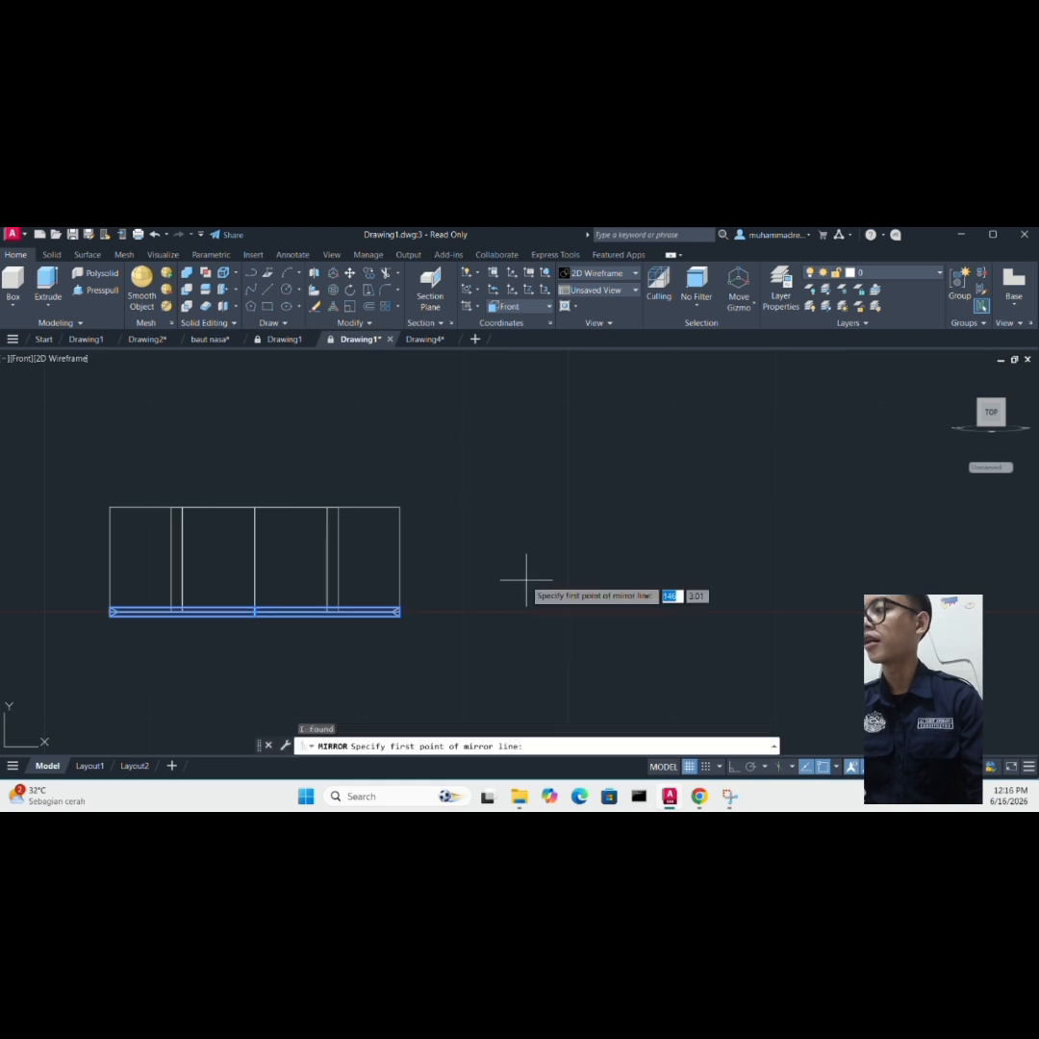
click(399, 558)
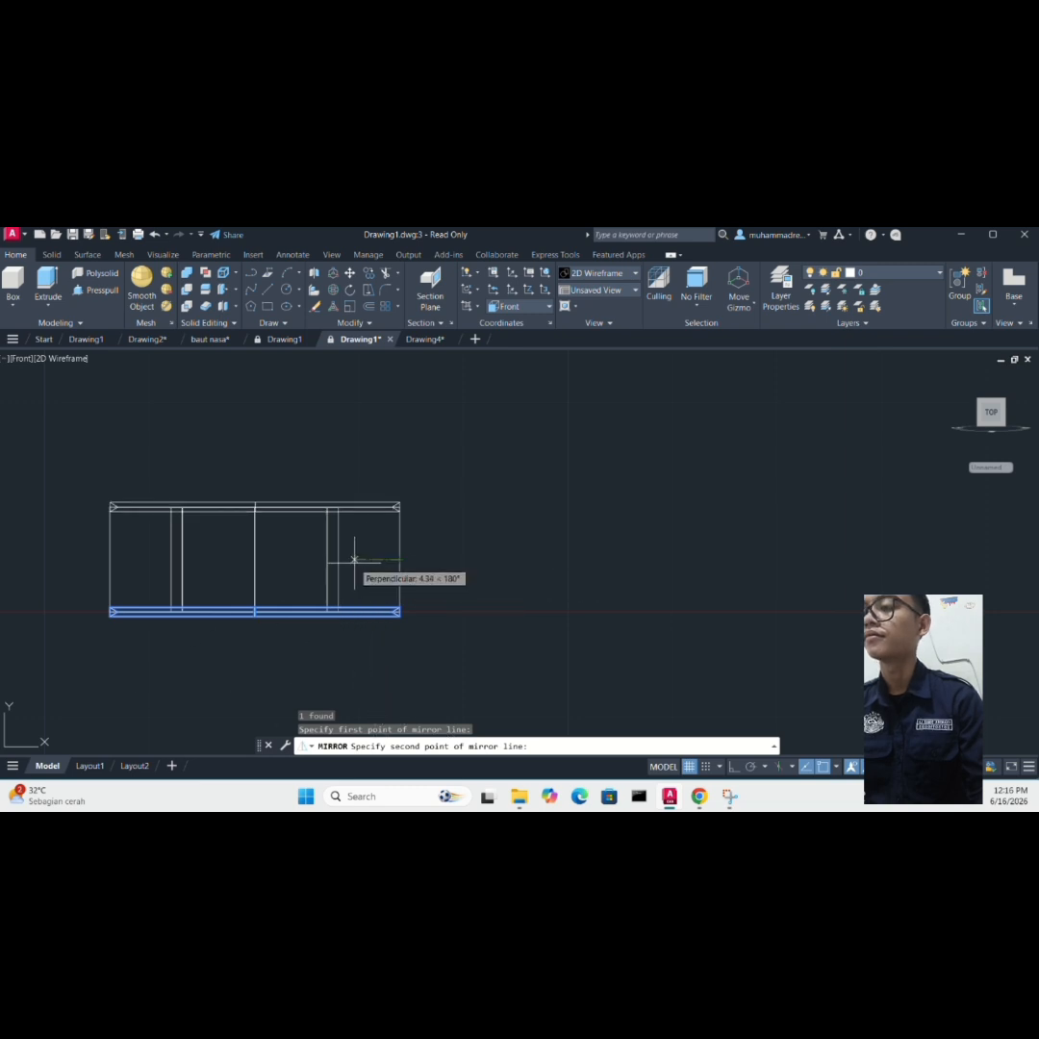
click(354, 559)
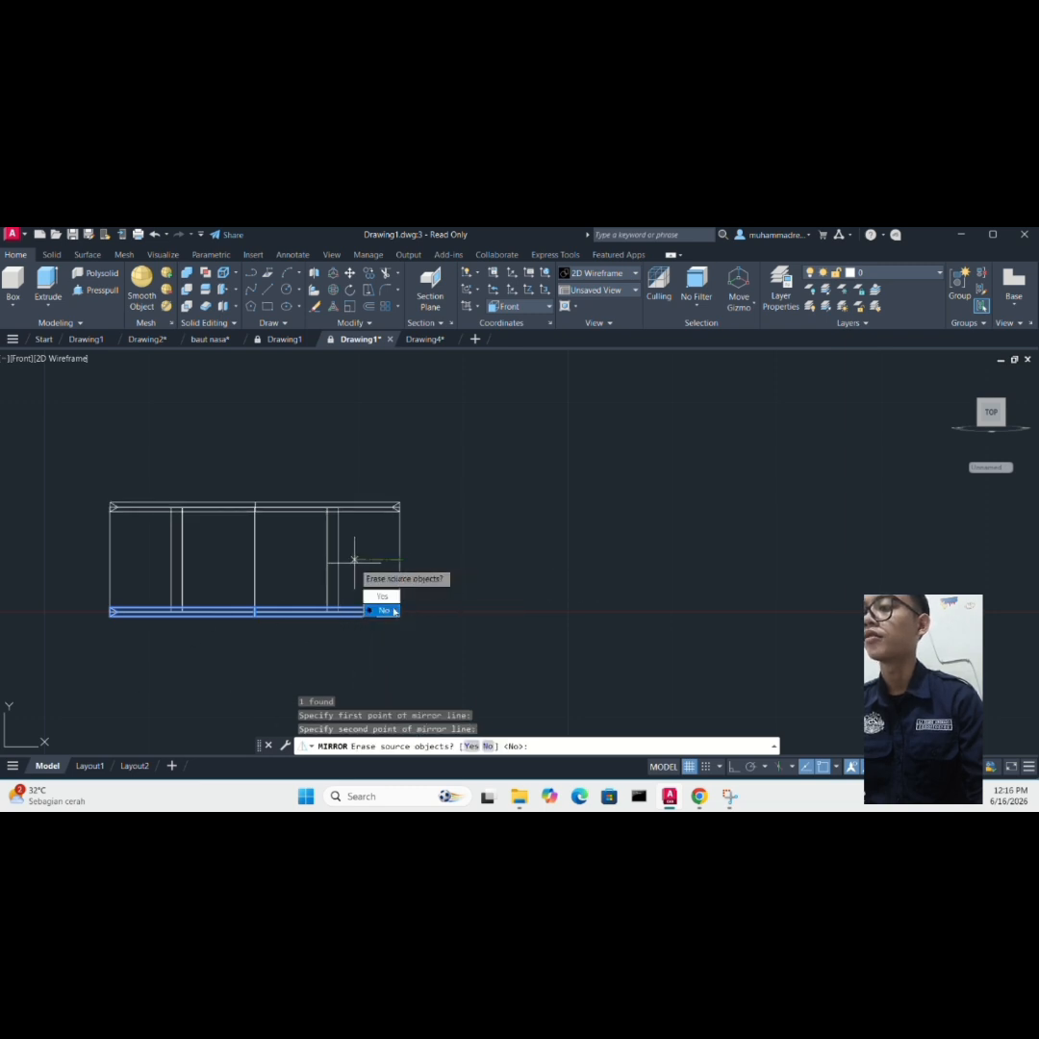
click(394, 611)
scroll(528, 528, down, 2)
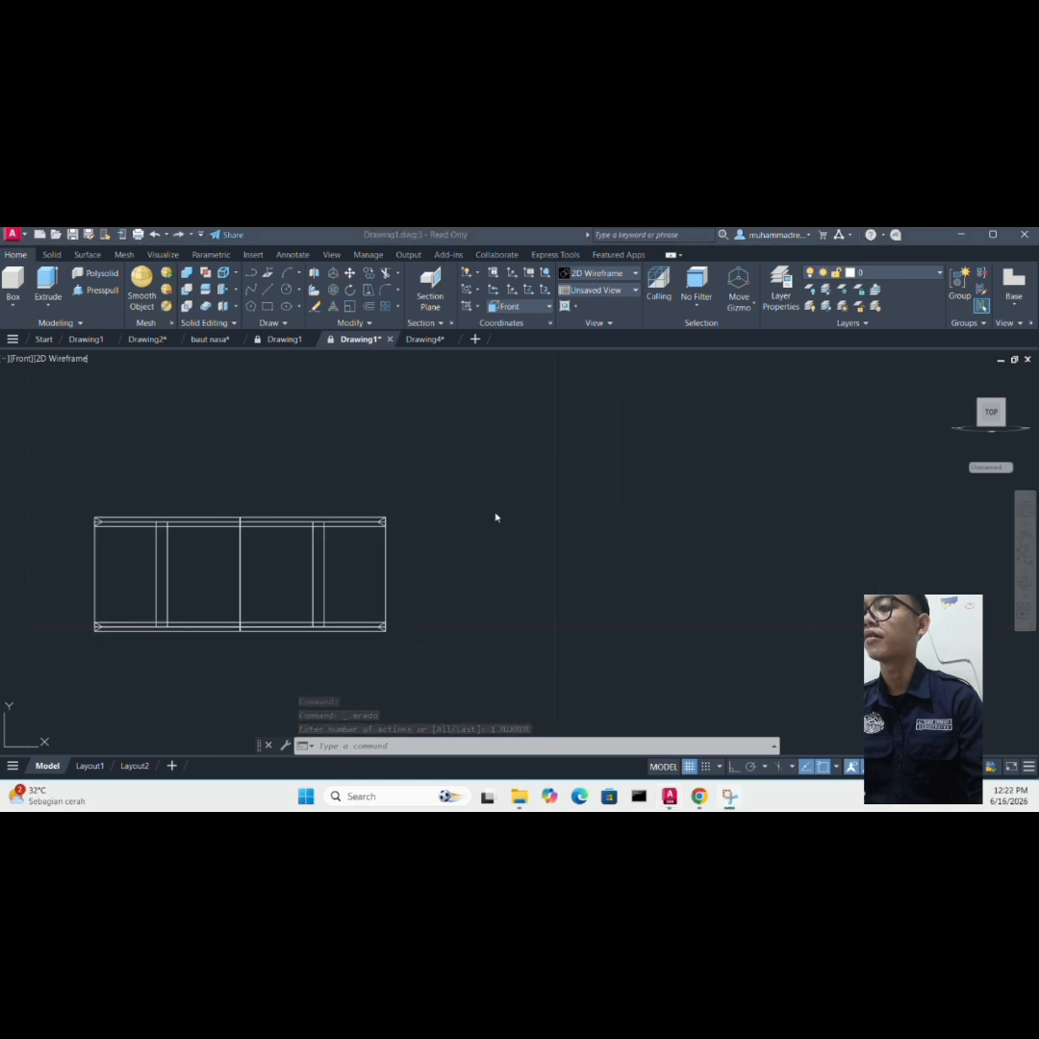
- Subtract the upper and lower swept rings from the hex nut solid, and switch to the SE Isometric view
click(518, 525)
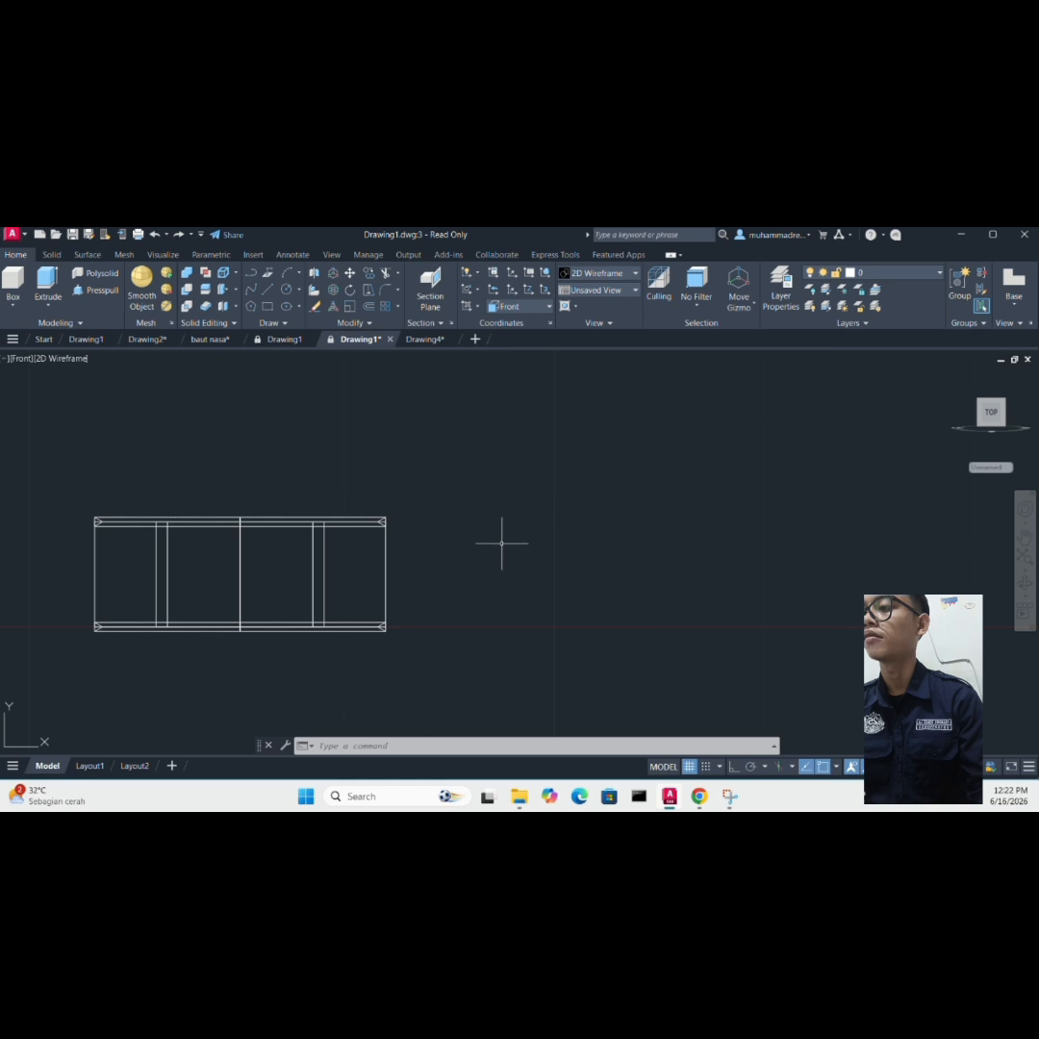
text(su)
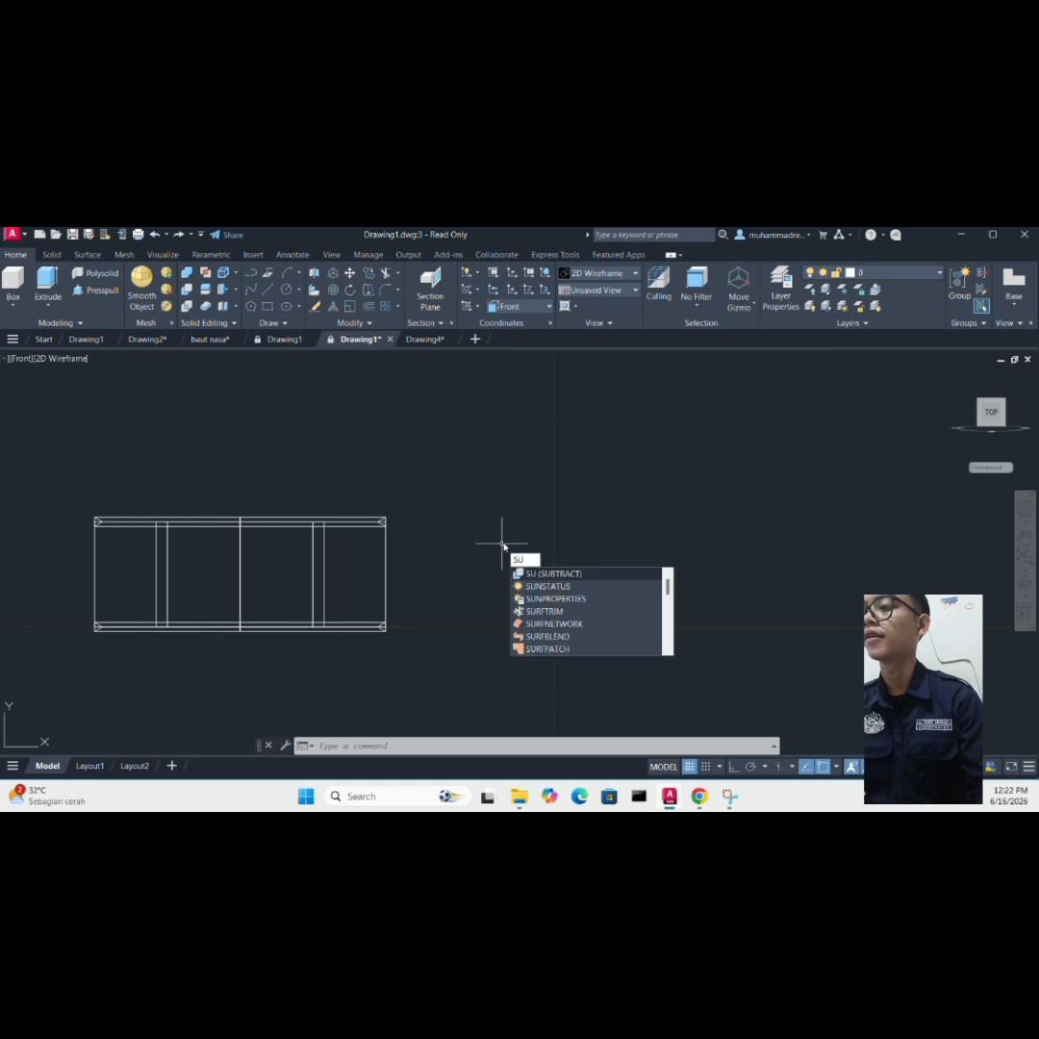
key(Return)
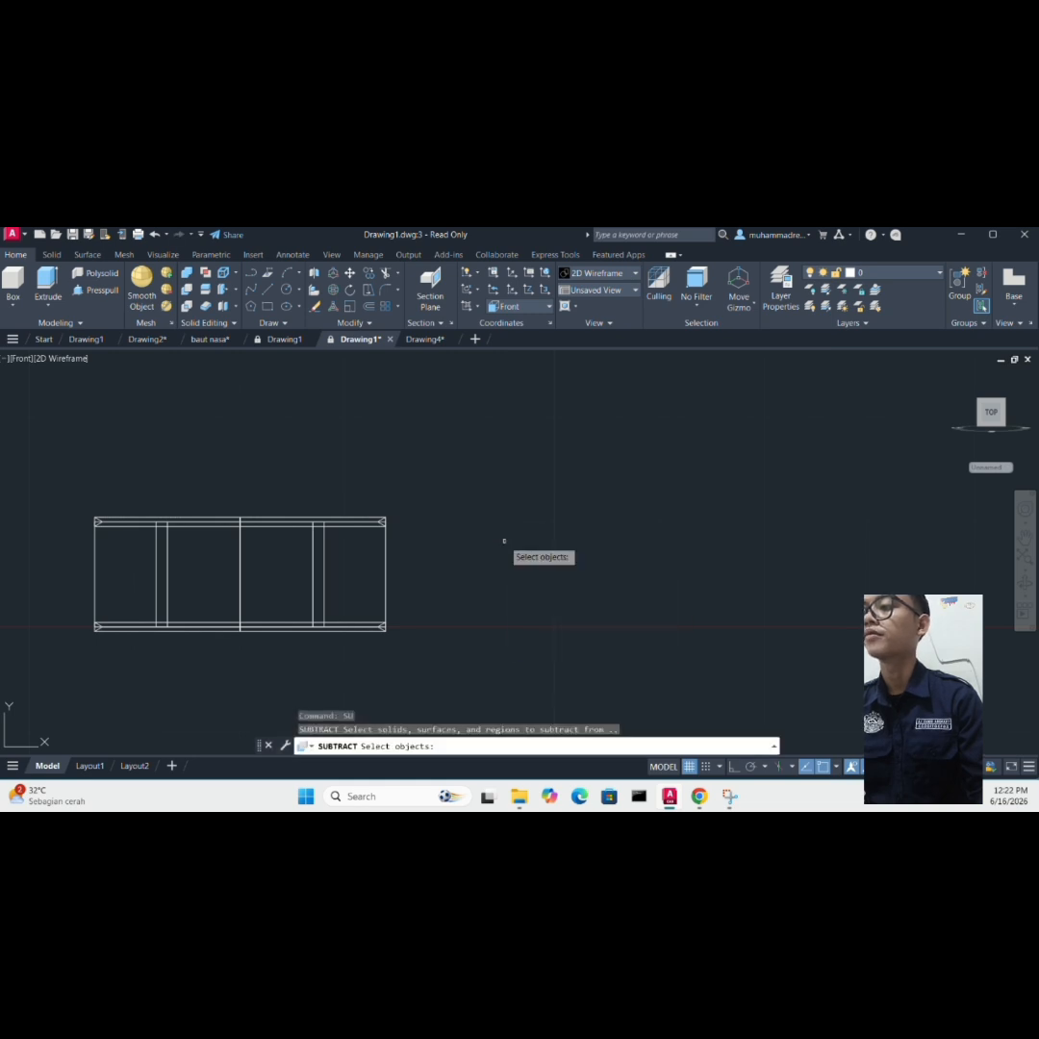
click(387, 589)
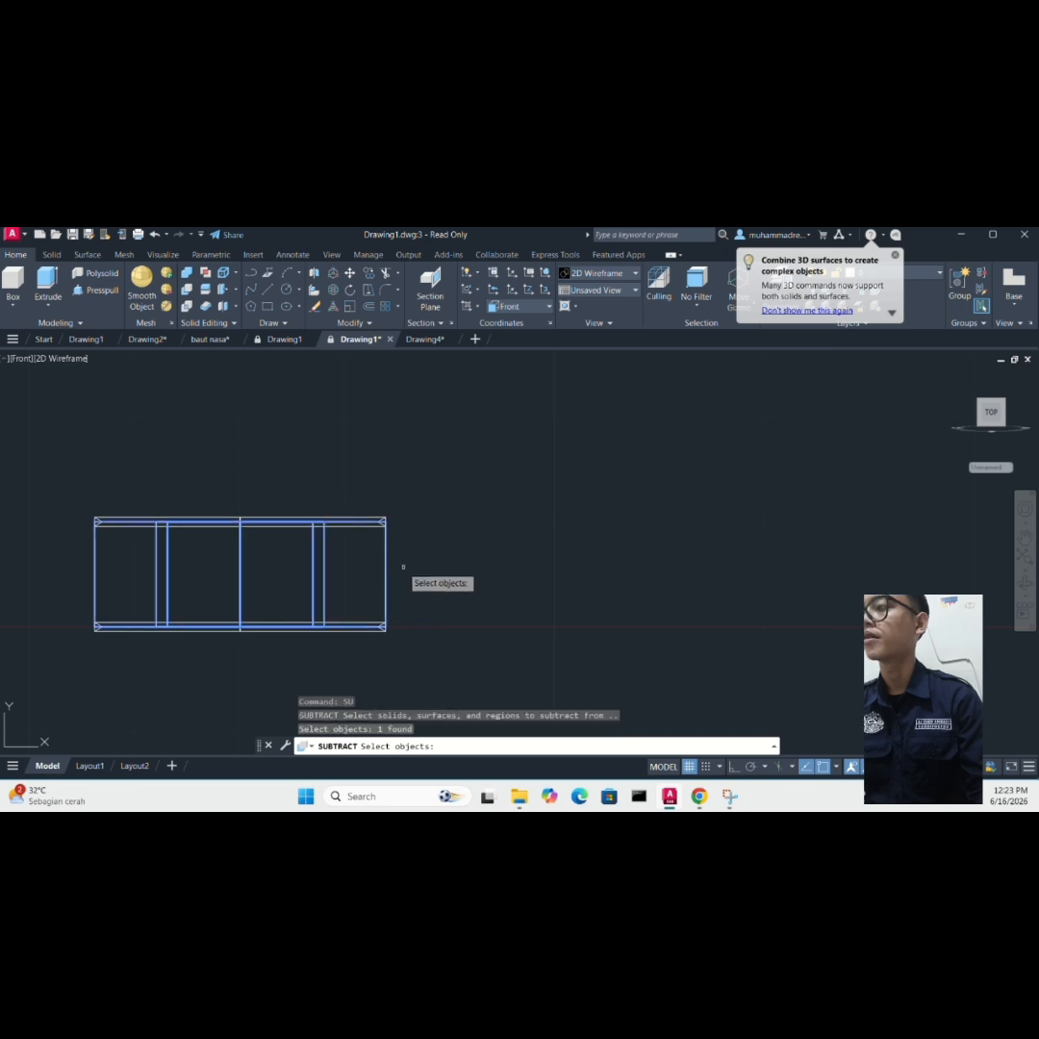
key(Return)
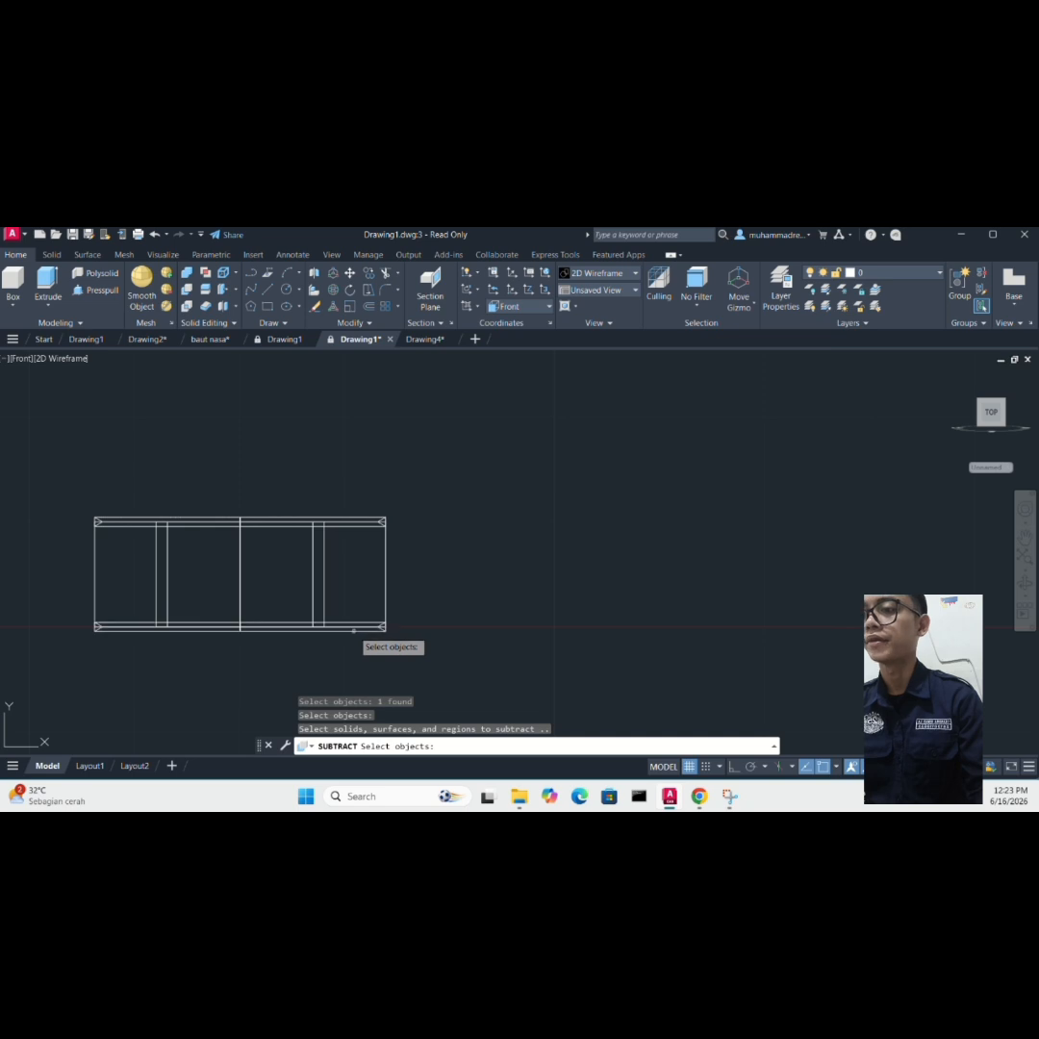
click(352, 627)
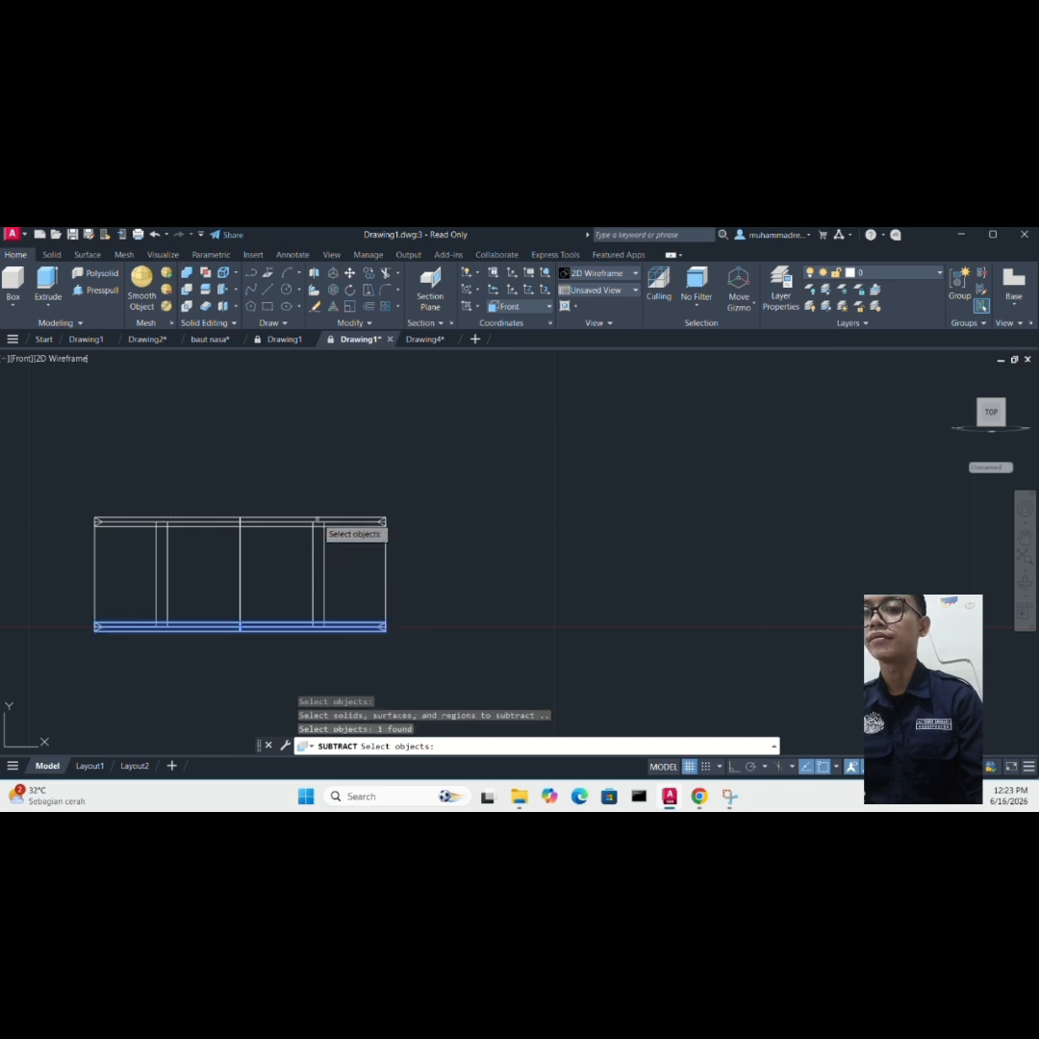
click(318, 519)
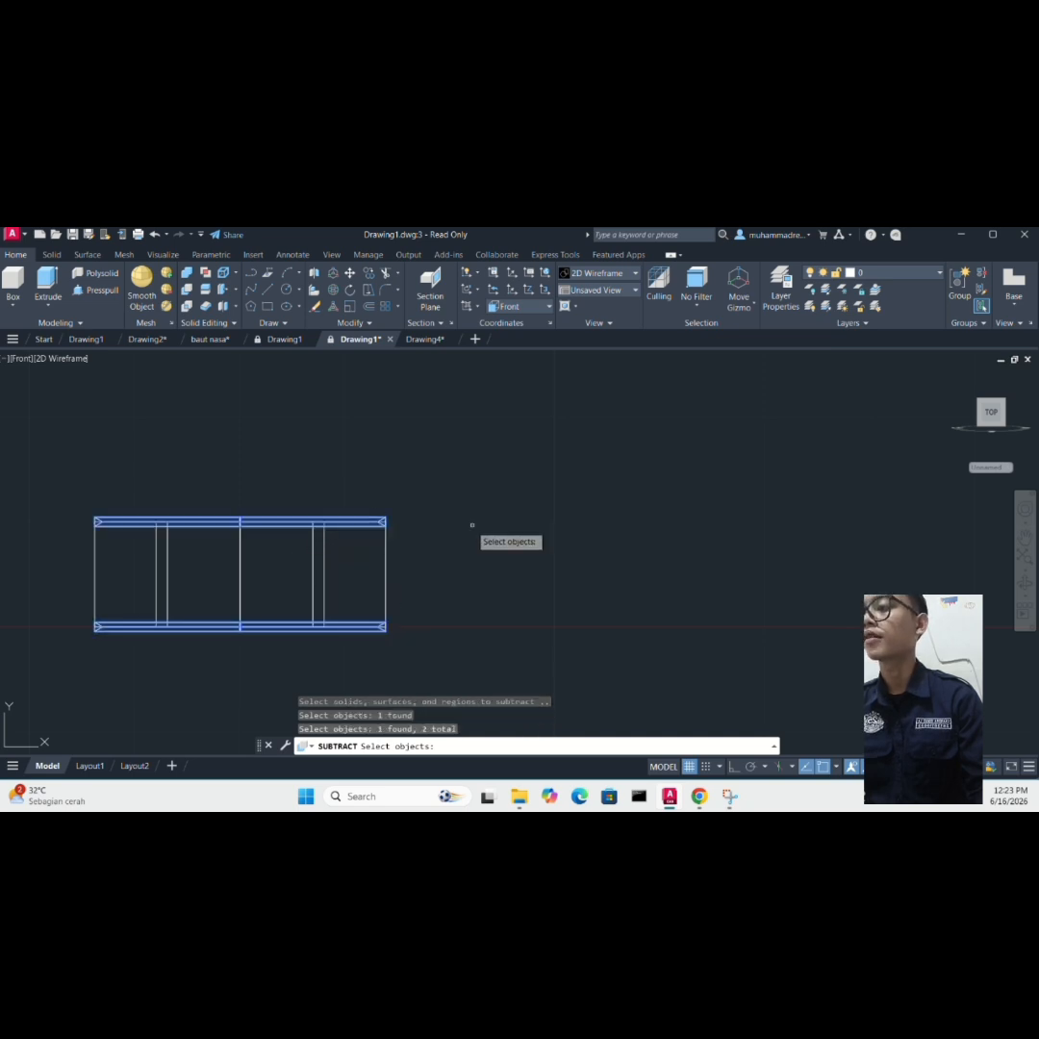
key(Return)
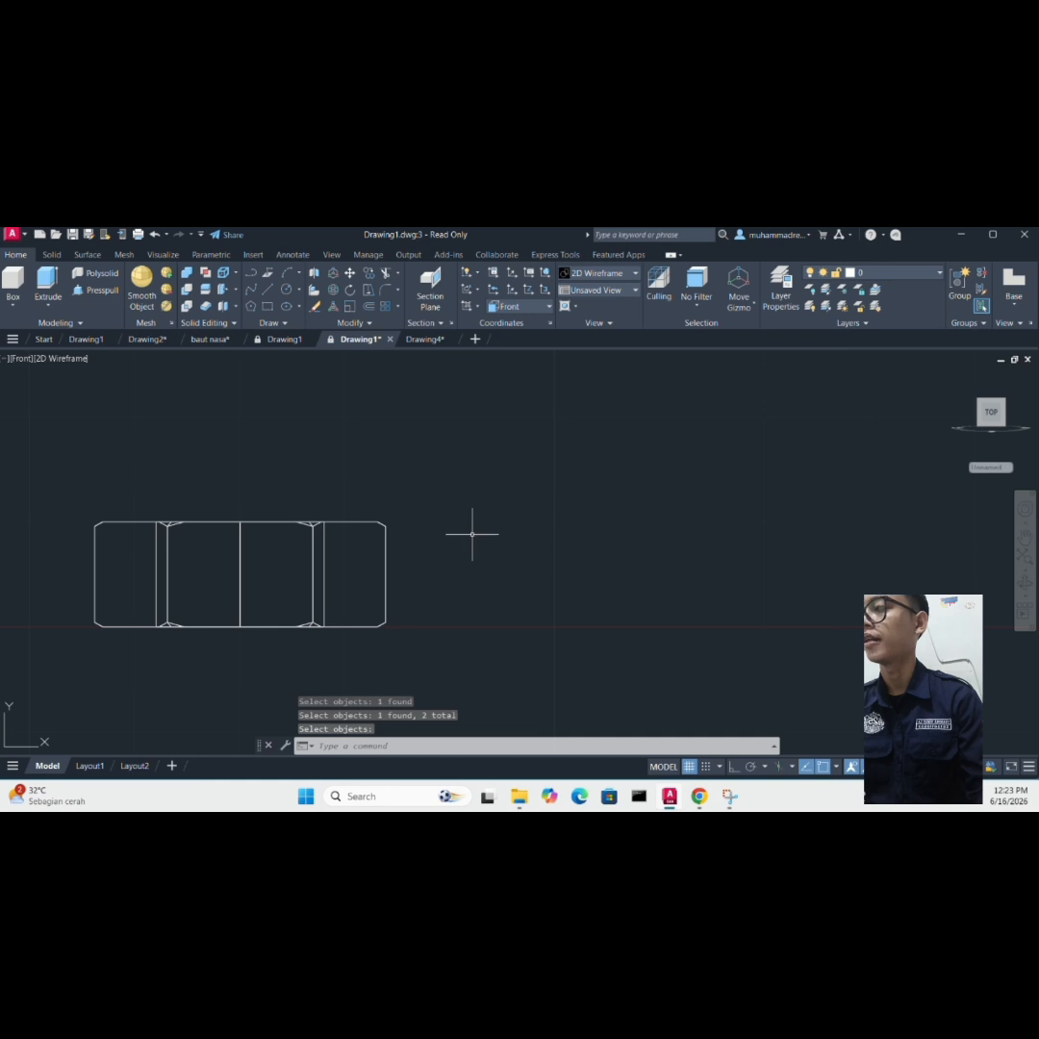
click(19, 357)
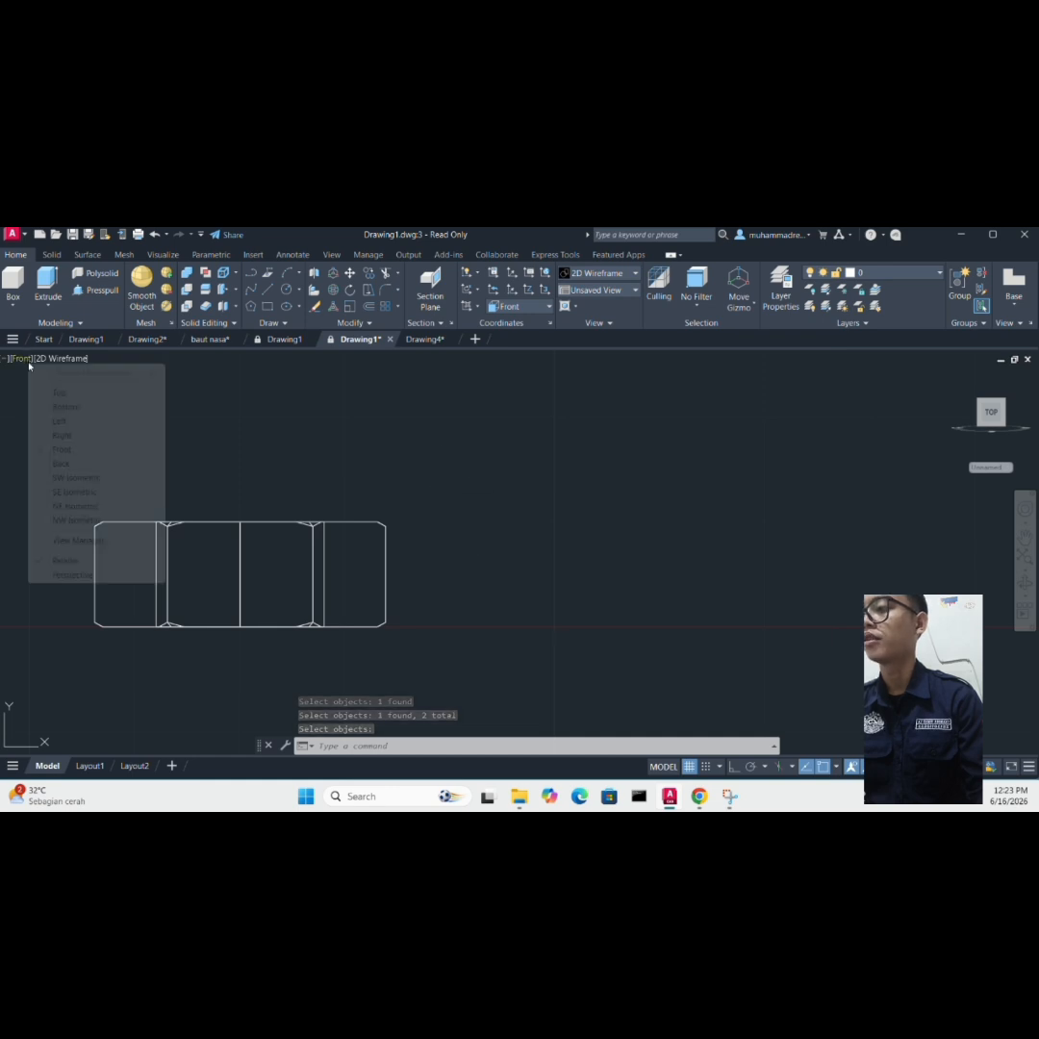
click(83, 492)
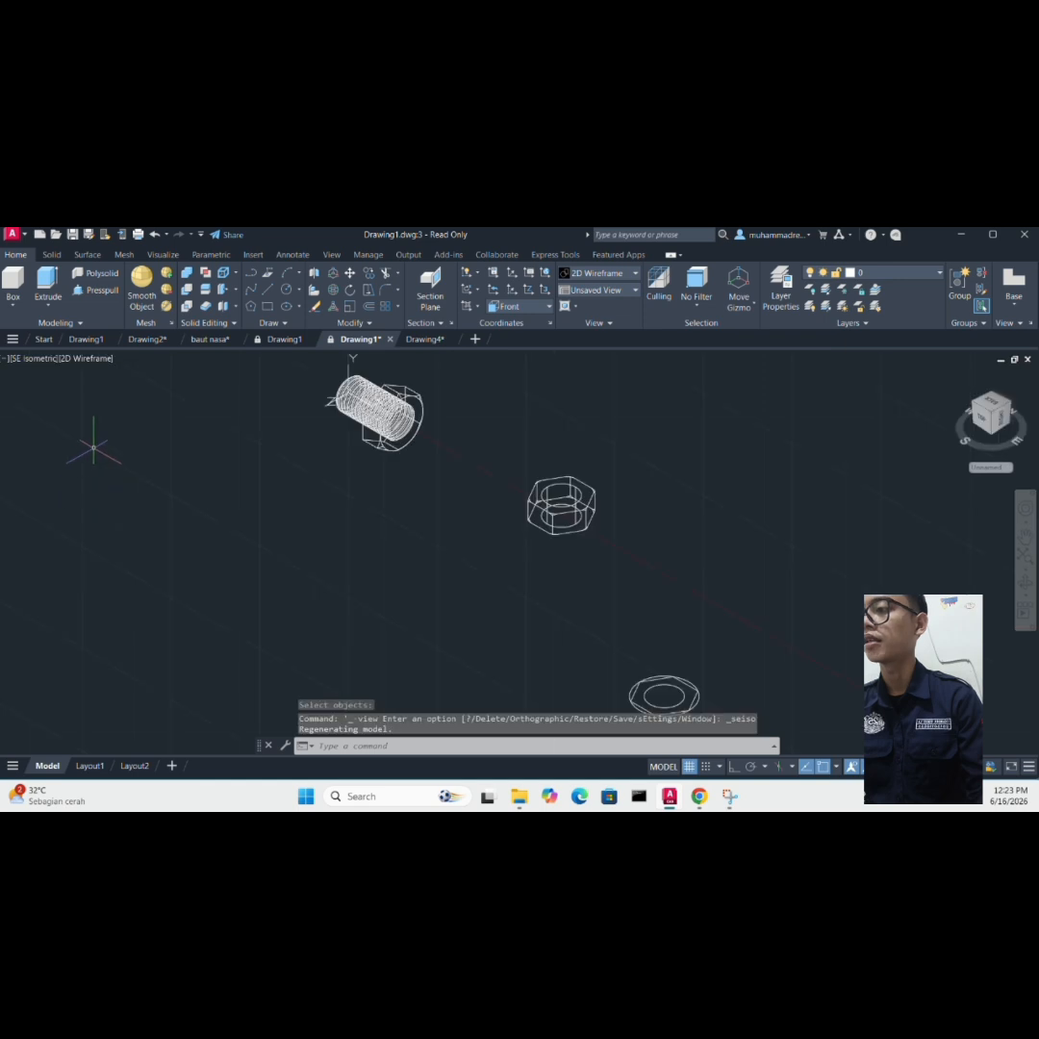
- Set the coordinate system from Front back to World while in the SE Isometric view
scroll(125, 500, down, 2)
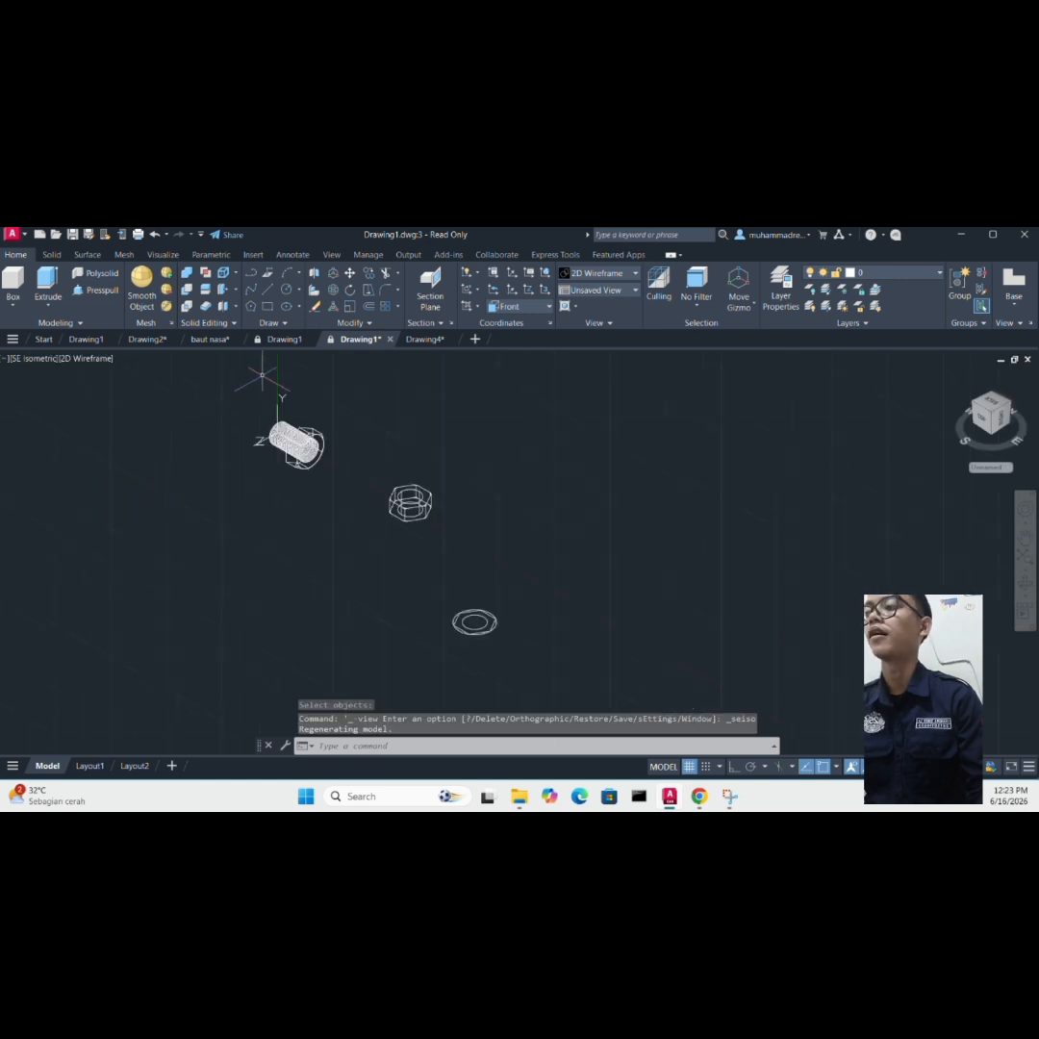
scroll(211, 500, down, 2)
scroll(285, 394, up, 2)
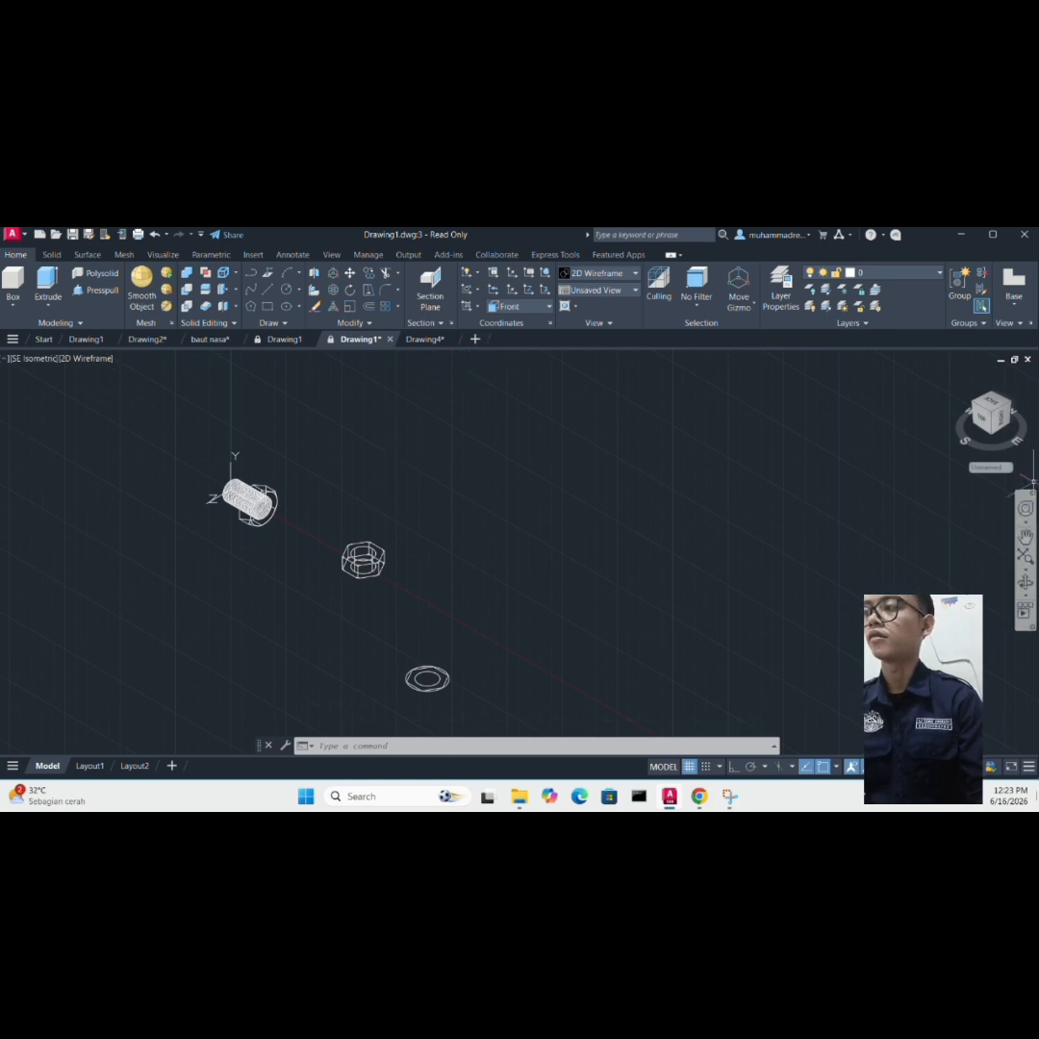
click(521, 306)
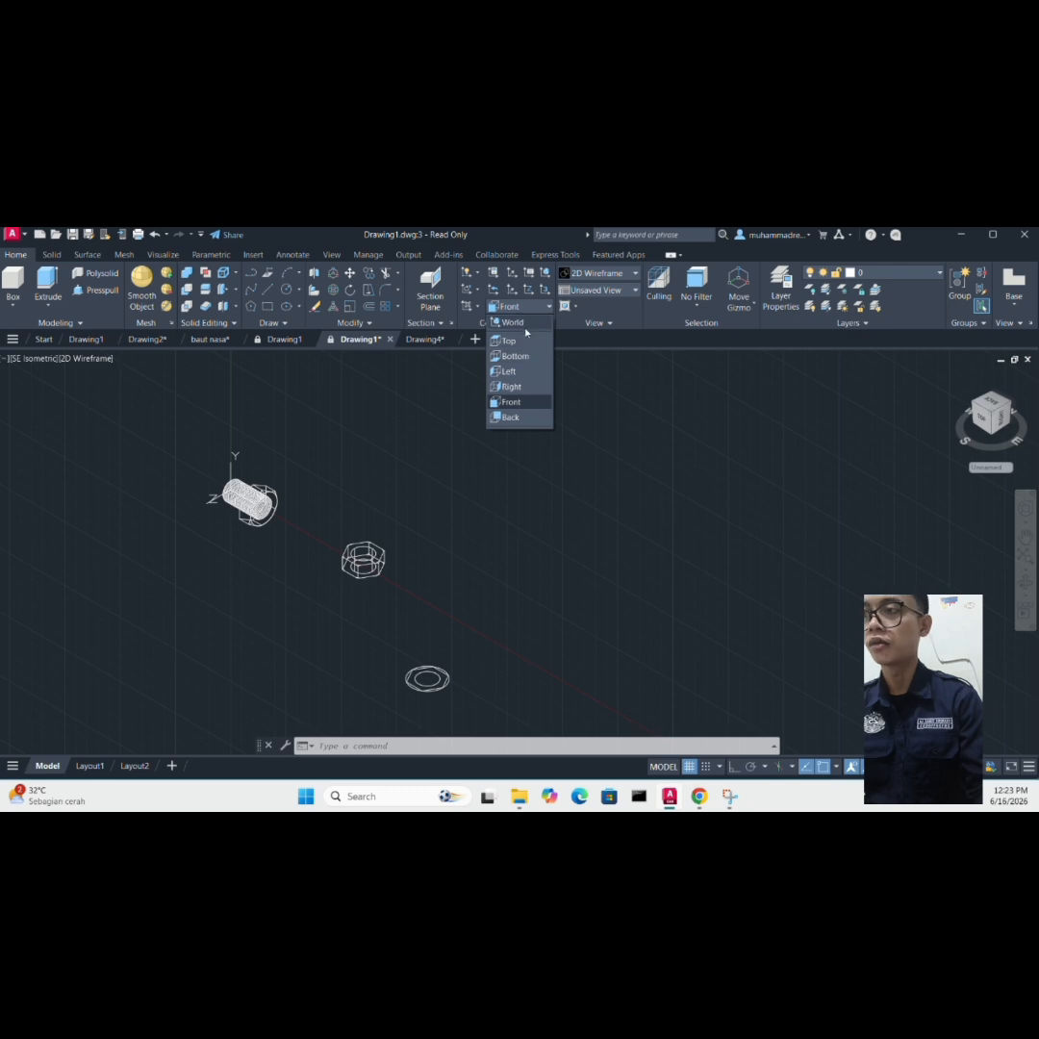
click(524, 323)
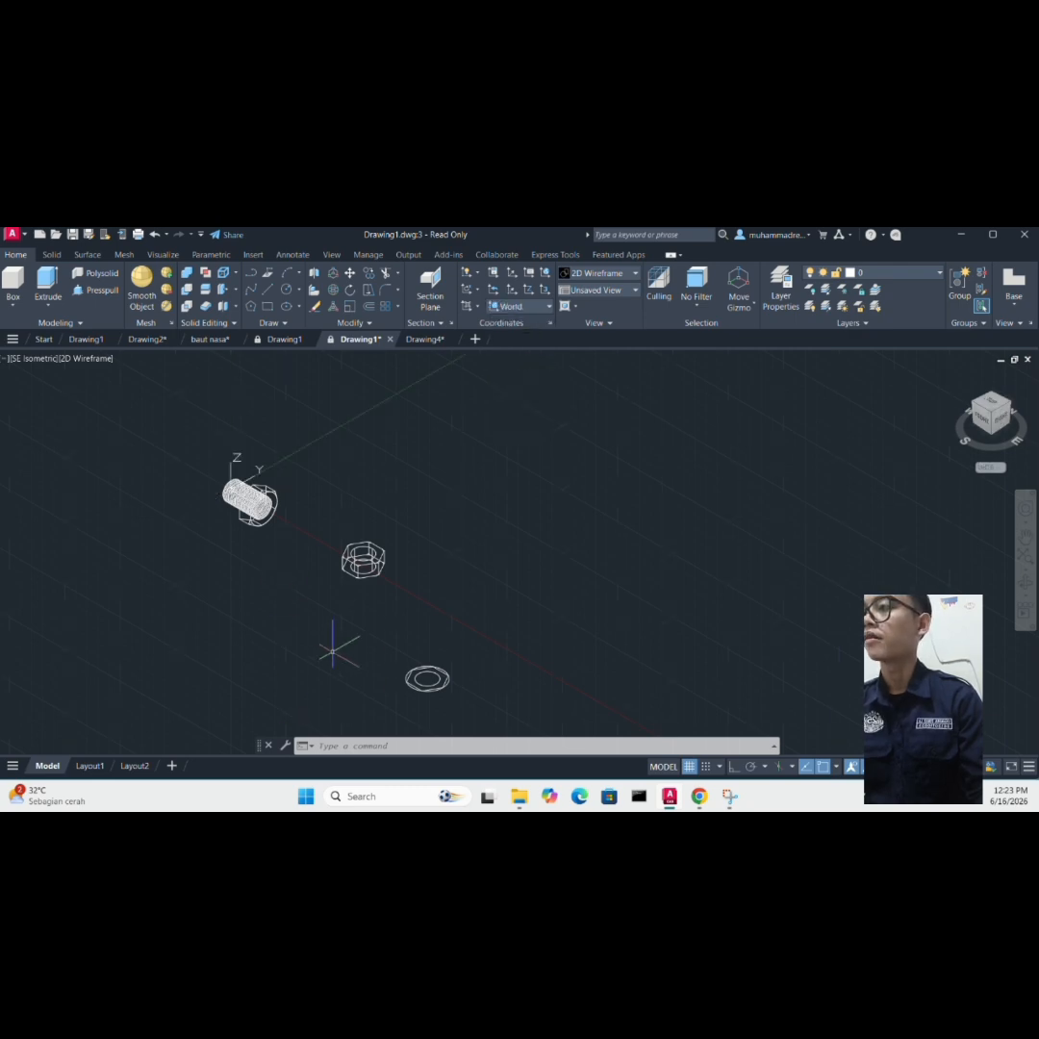
- Start a helix at the centre of the flat nut outline's inner circle with base and top radii of 8
scroll(365, 597, down, 2)
scroll(414, 577, up, 5)
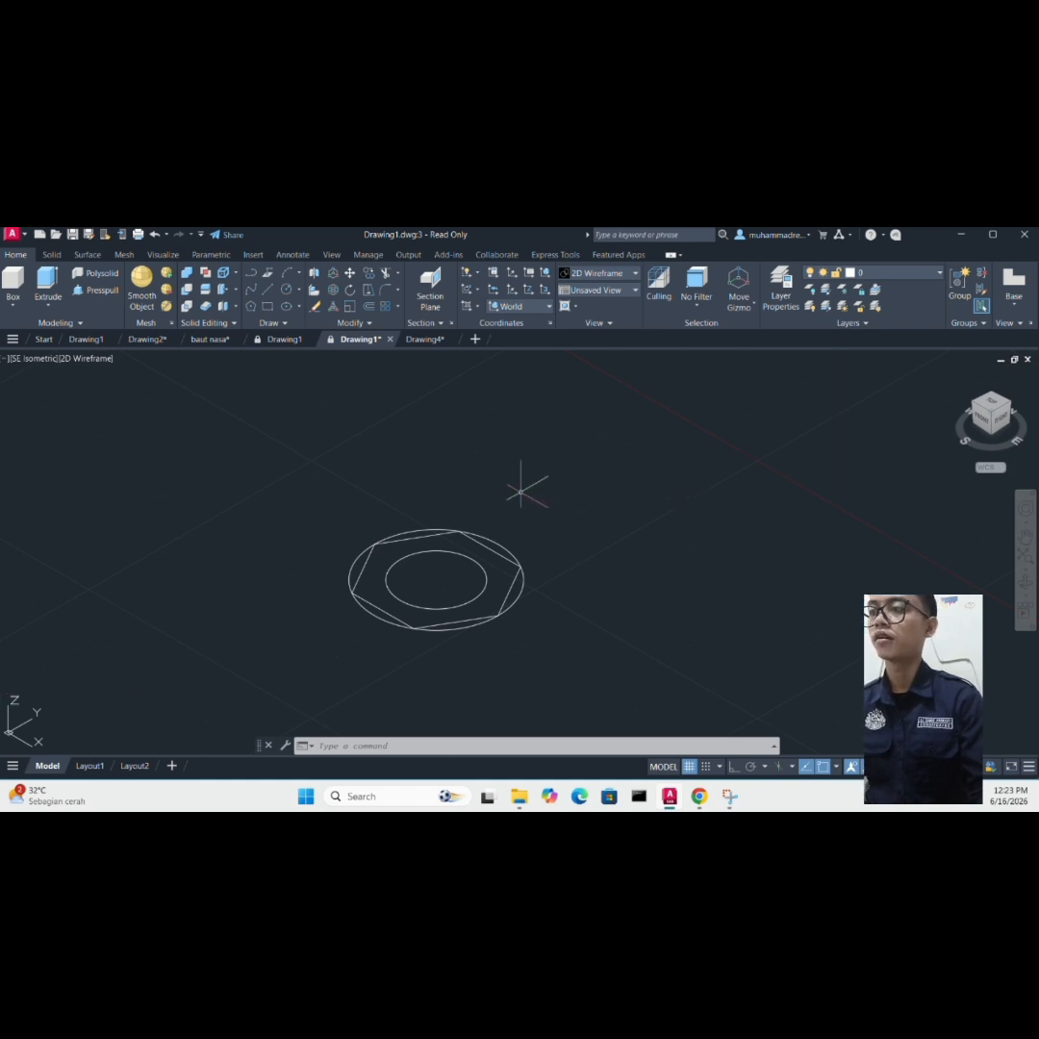
text(HE)
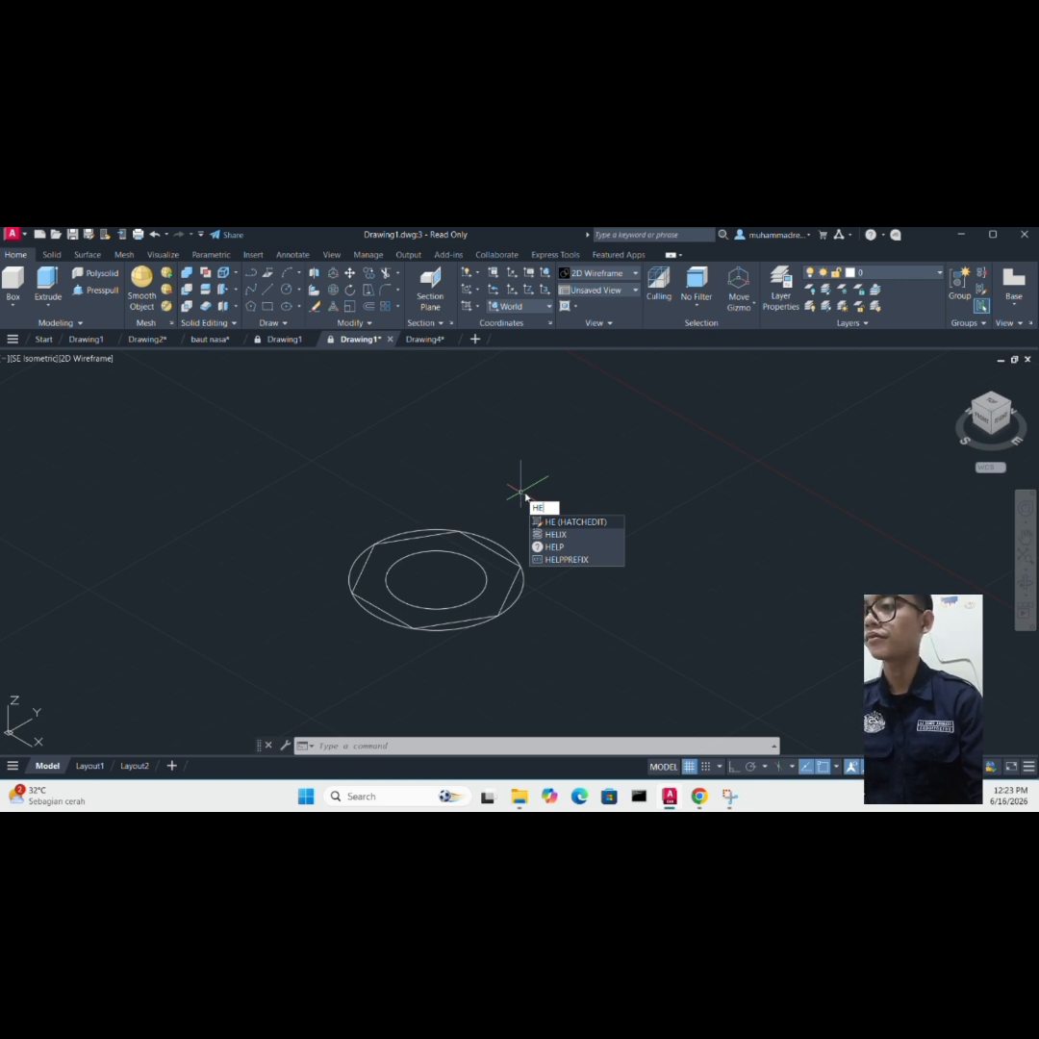
text(L)
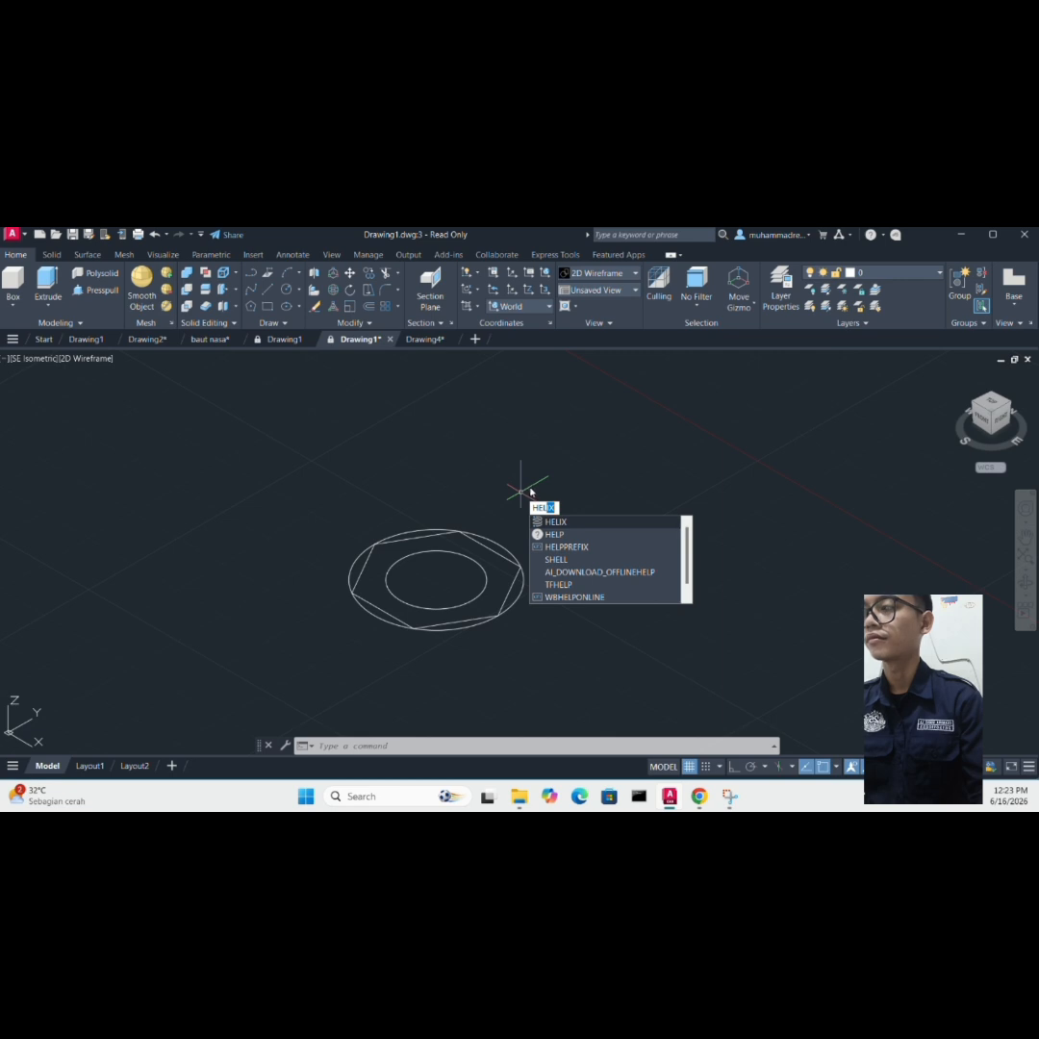
key(Return)
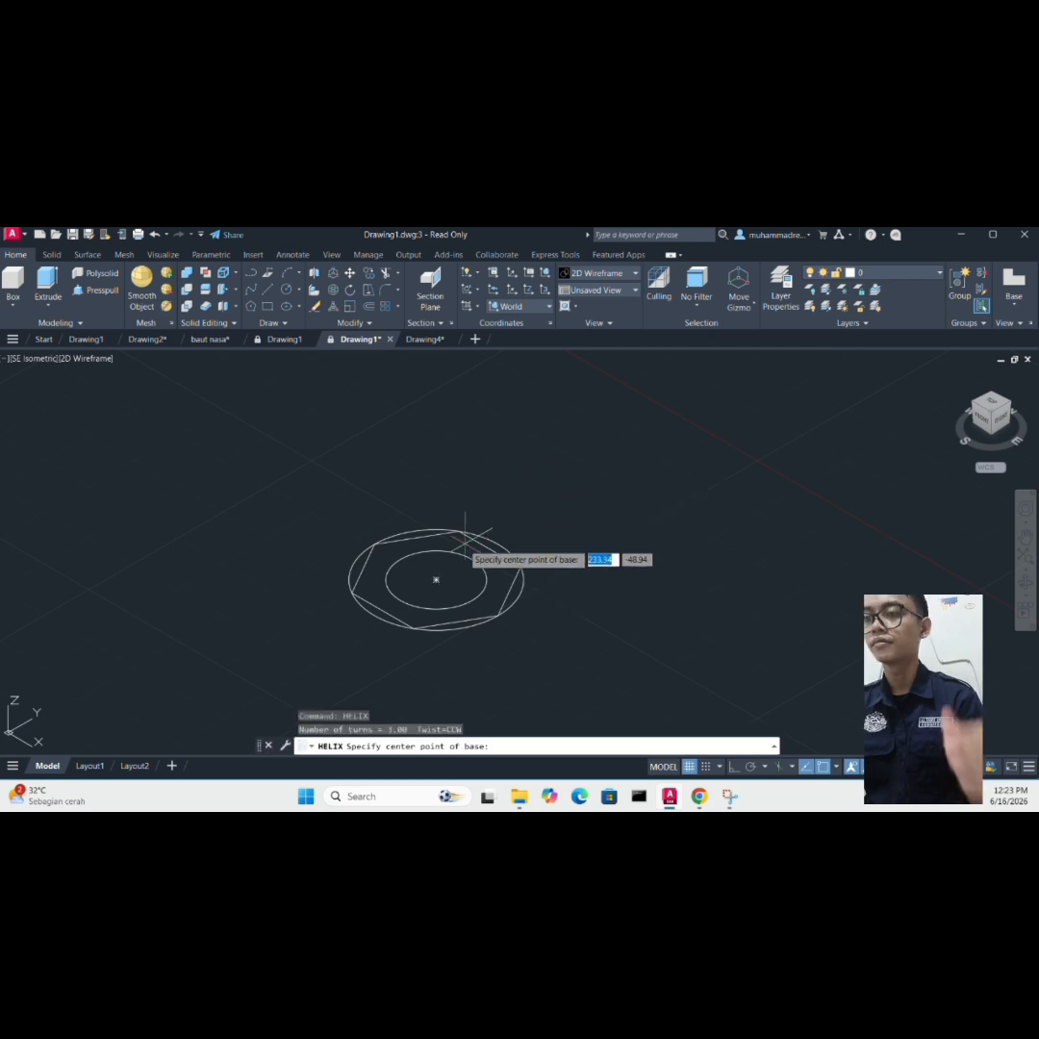
click(436, 579)
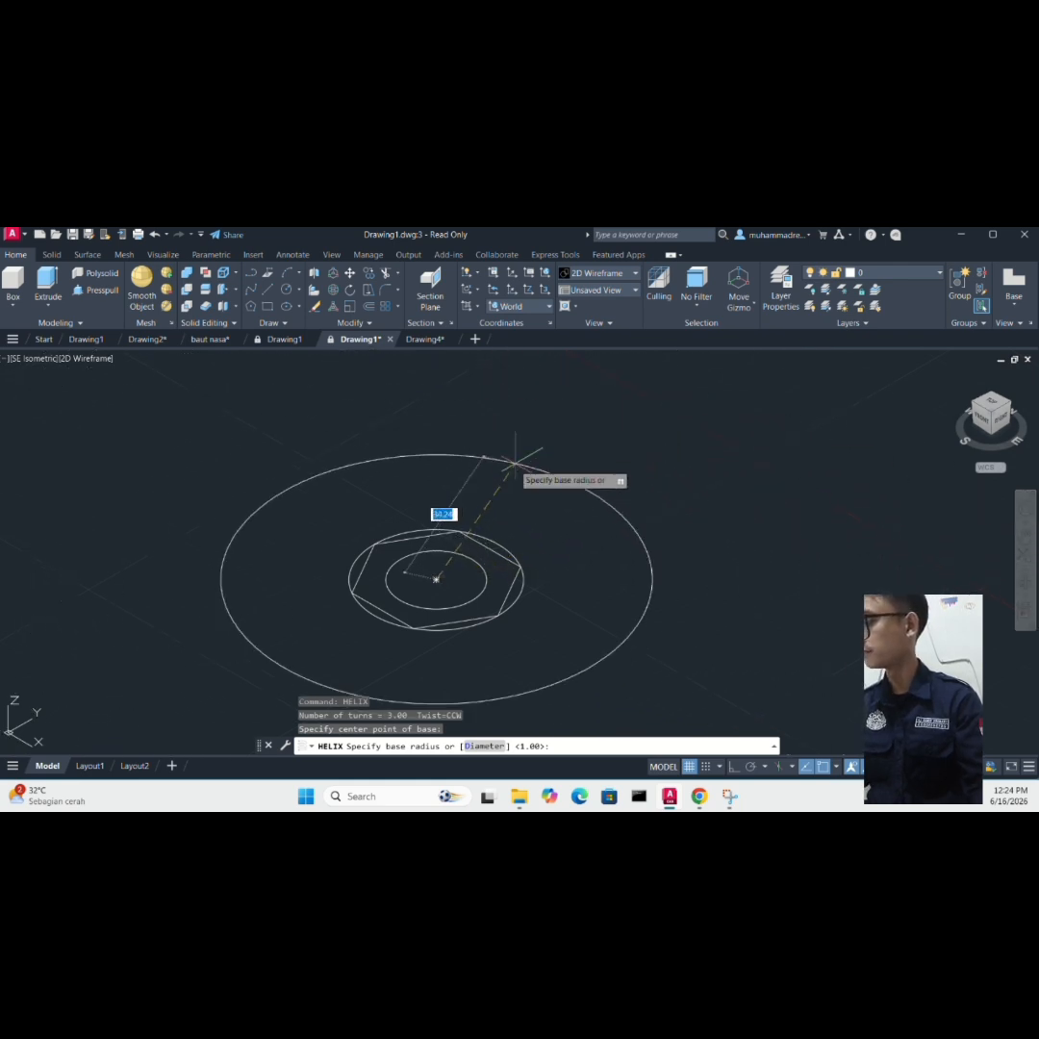
text(8)
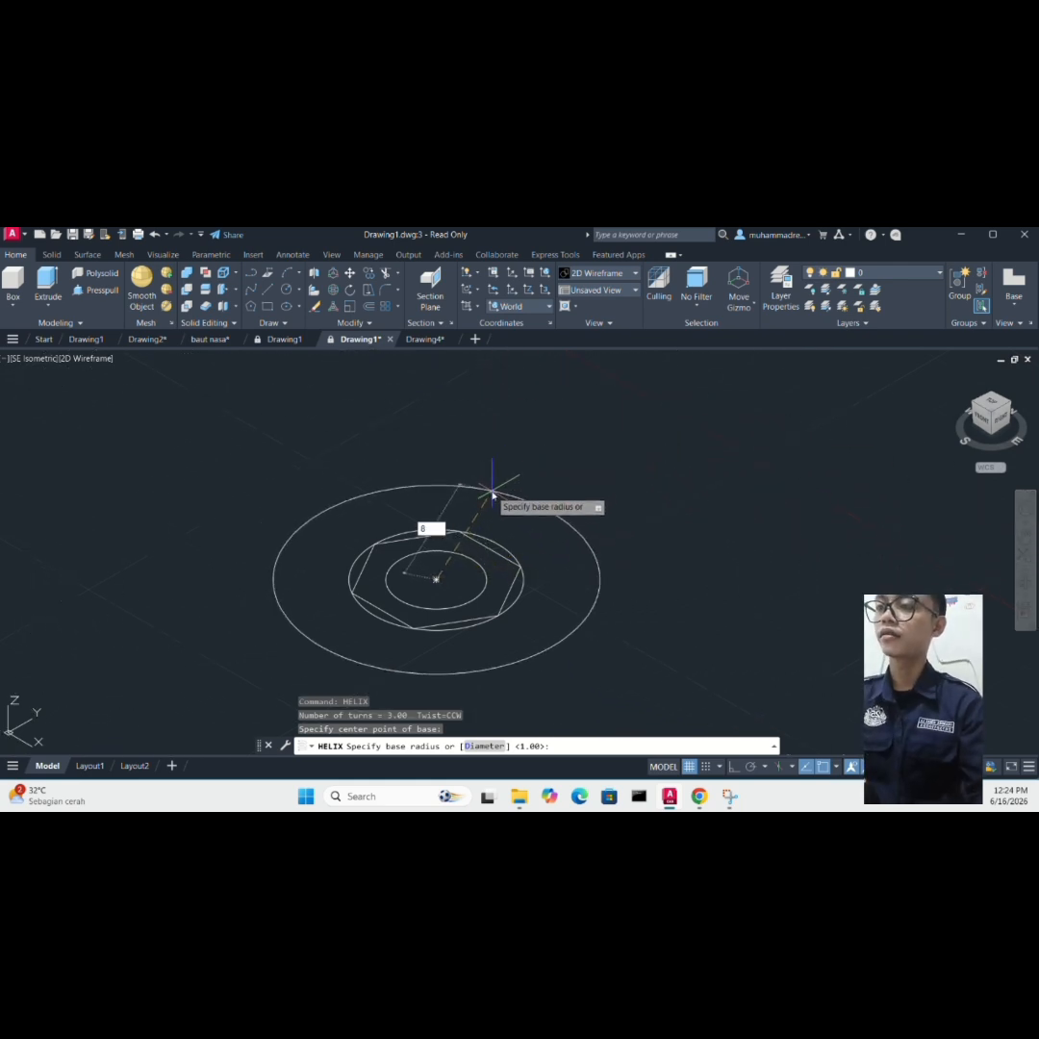
key(Return)
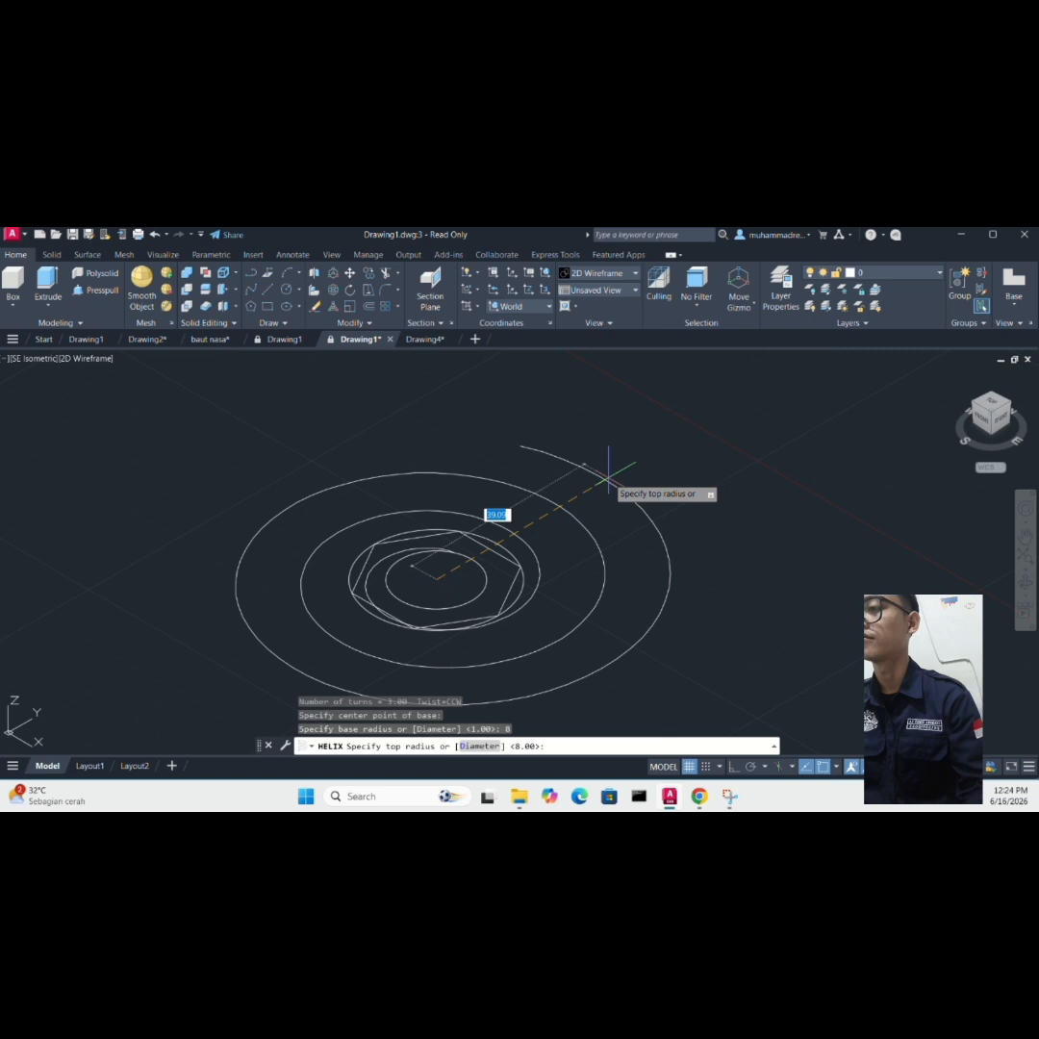
text(8)
key(Return)
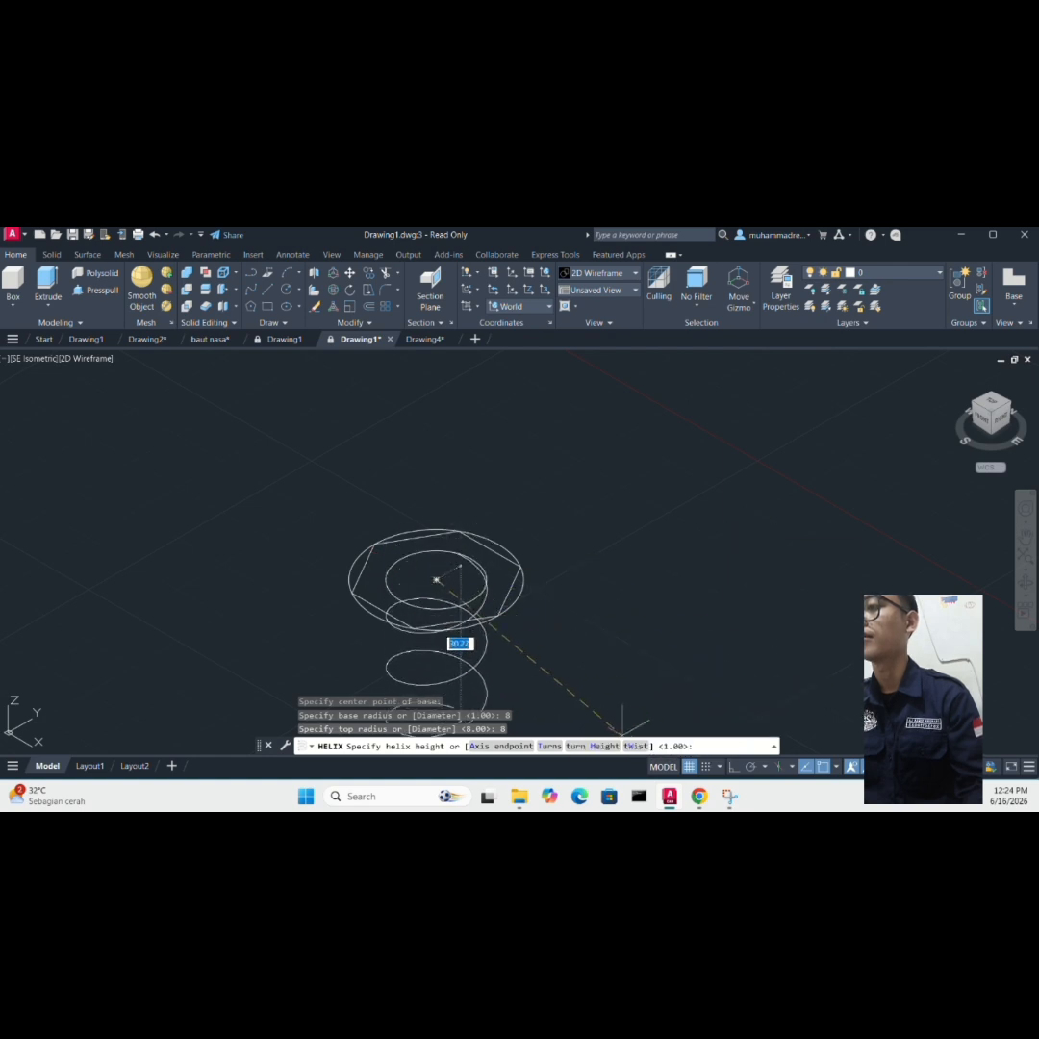
- Set the helix's turn height to 2.0 and extend it upward to a height of about 13
click(601, 745)
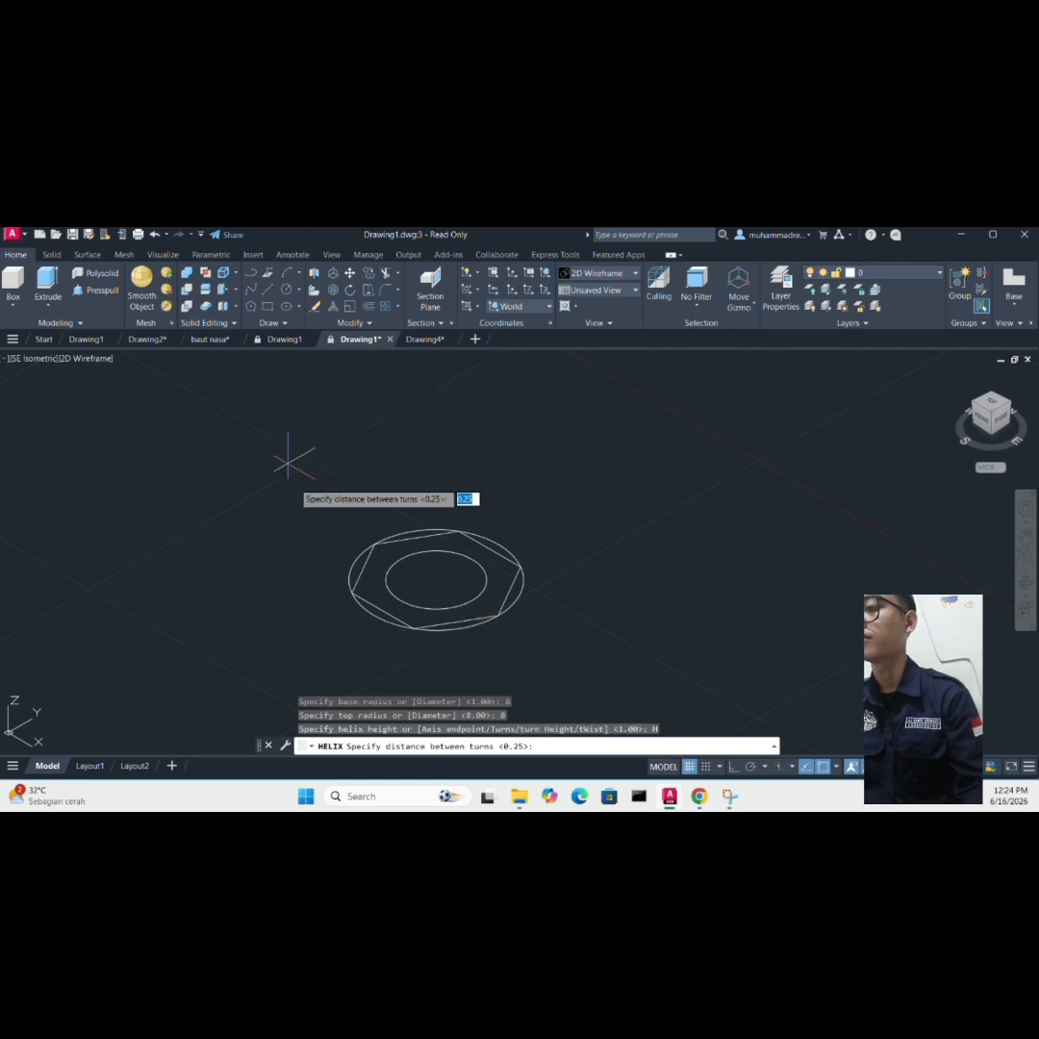
text(2)
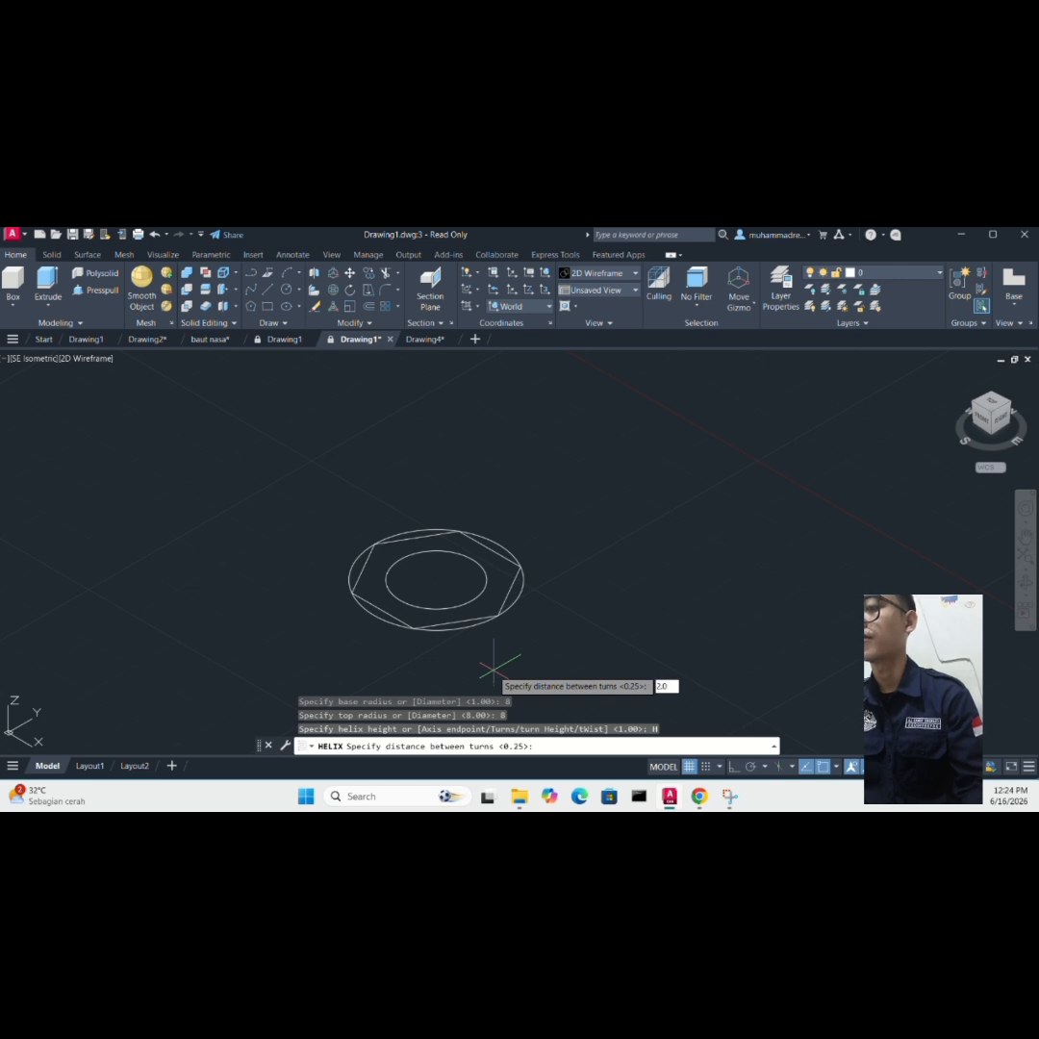
key(Return)
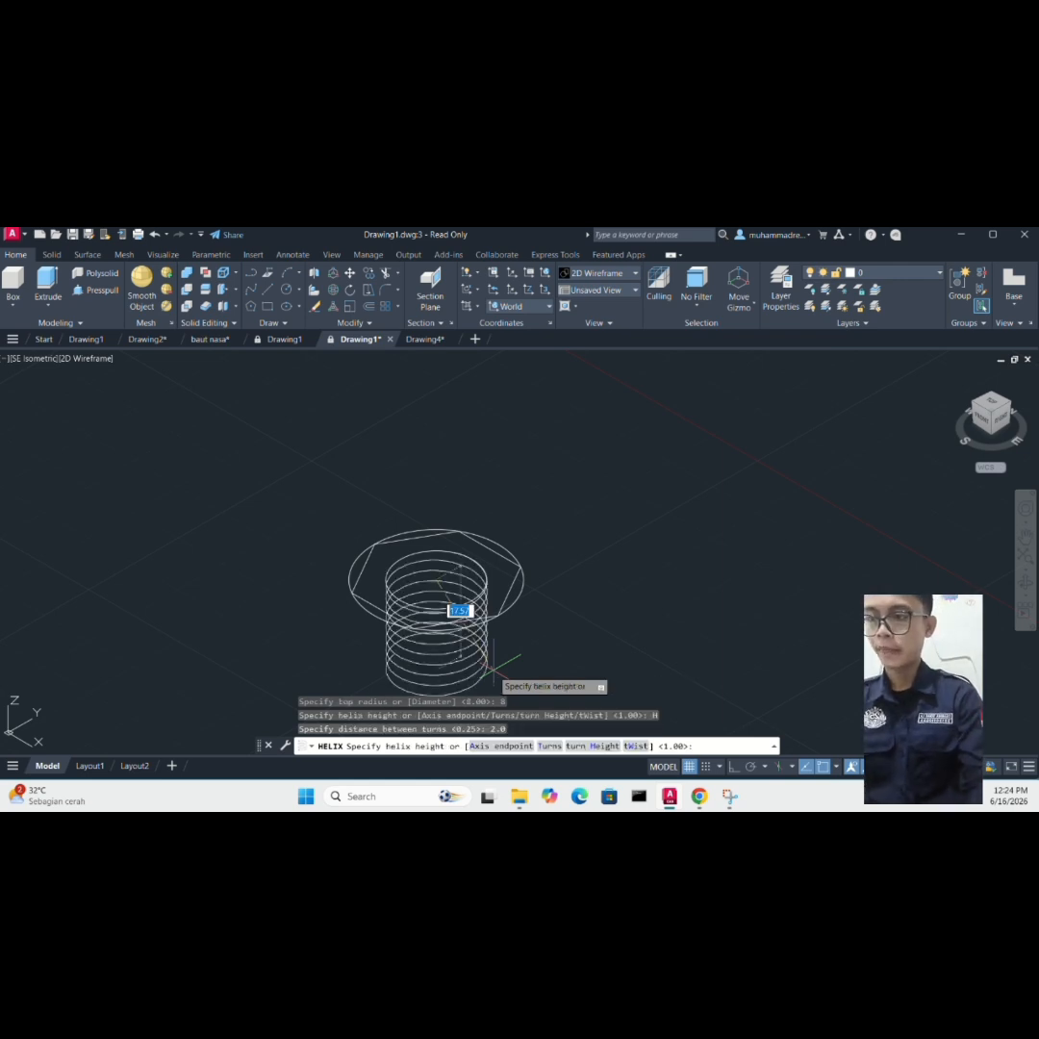
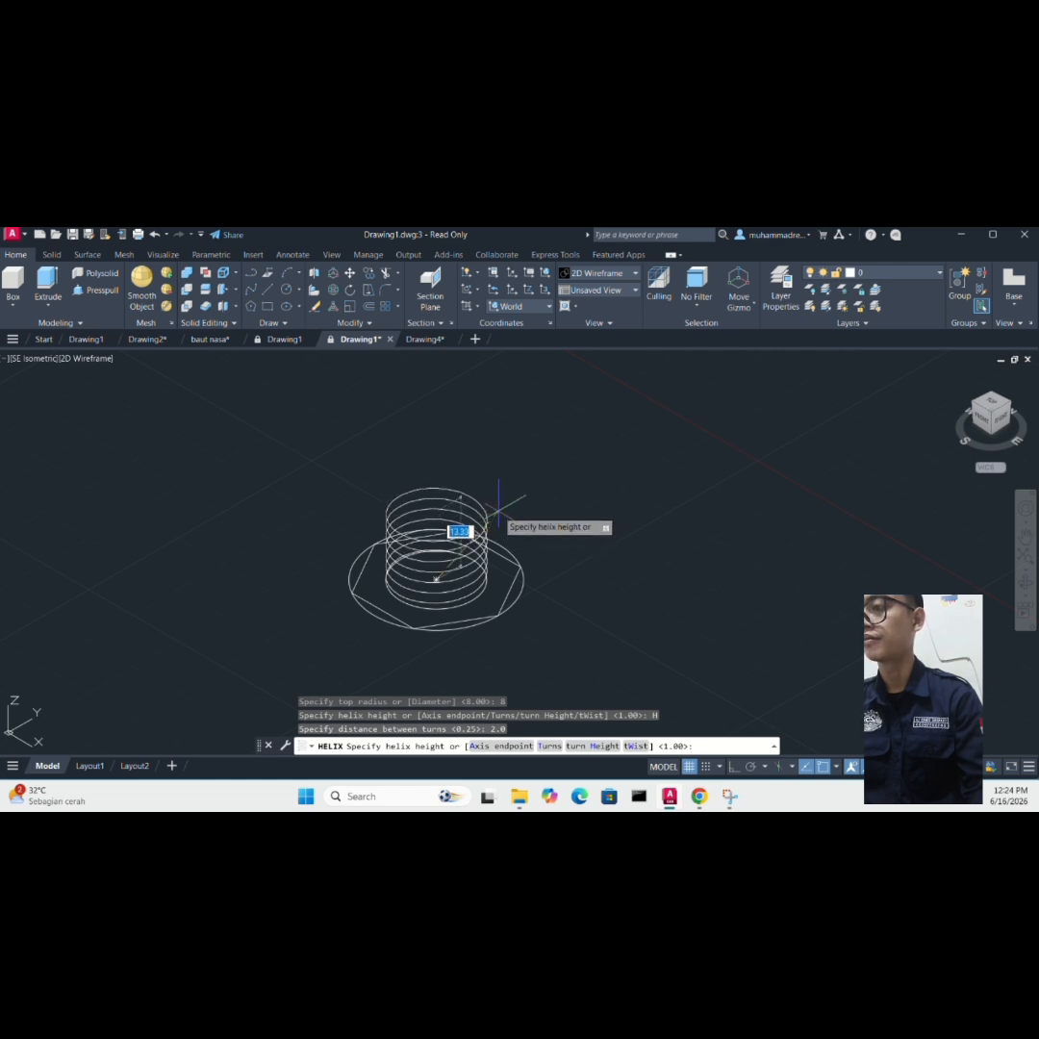
click(497, 510)
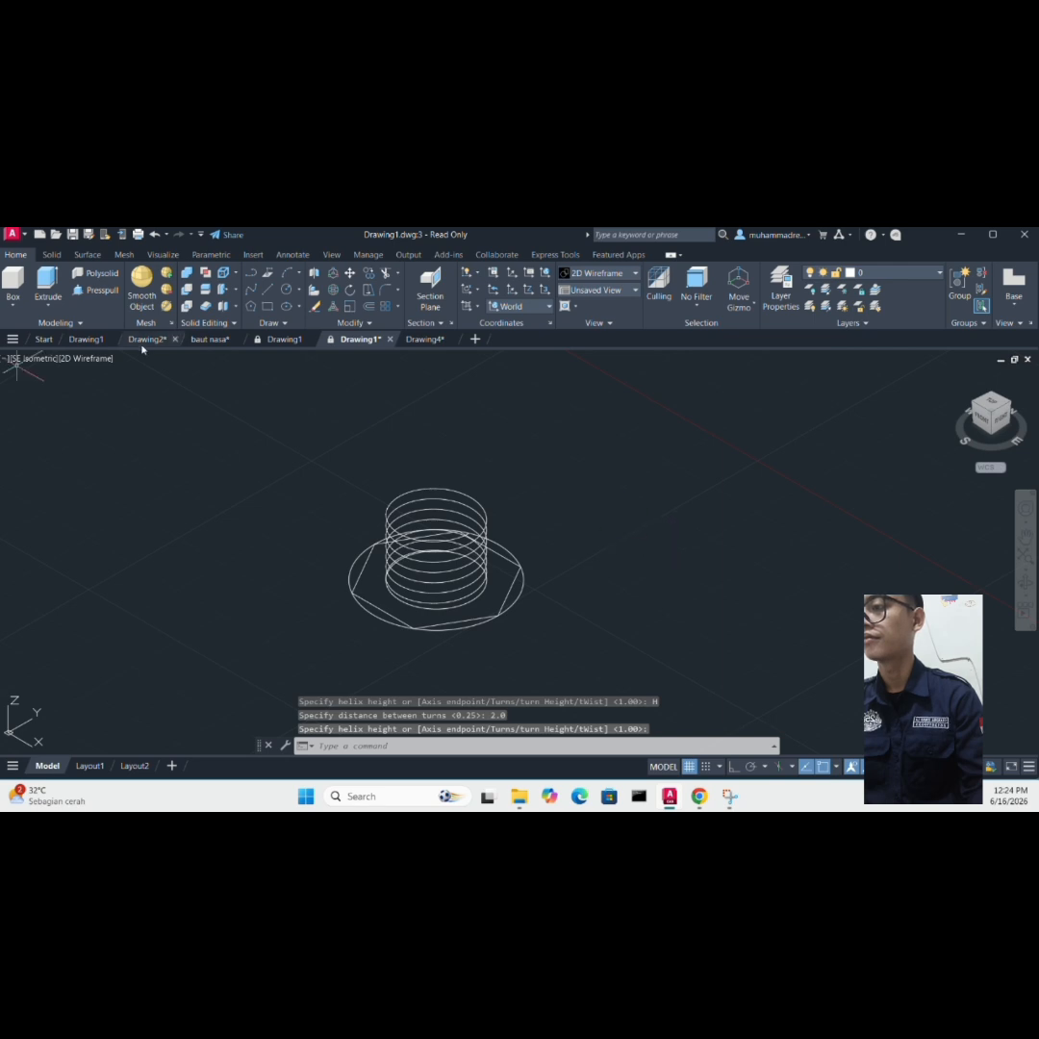
- In the Top view, draw a three-sided polygon inscribed in a circle of radius 0.5 in the empty area beside the nut outline
click(44, 359)
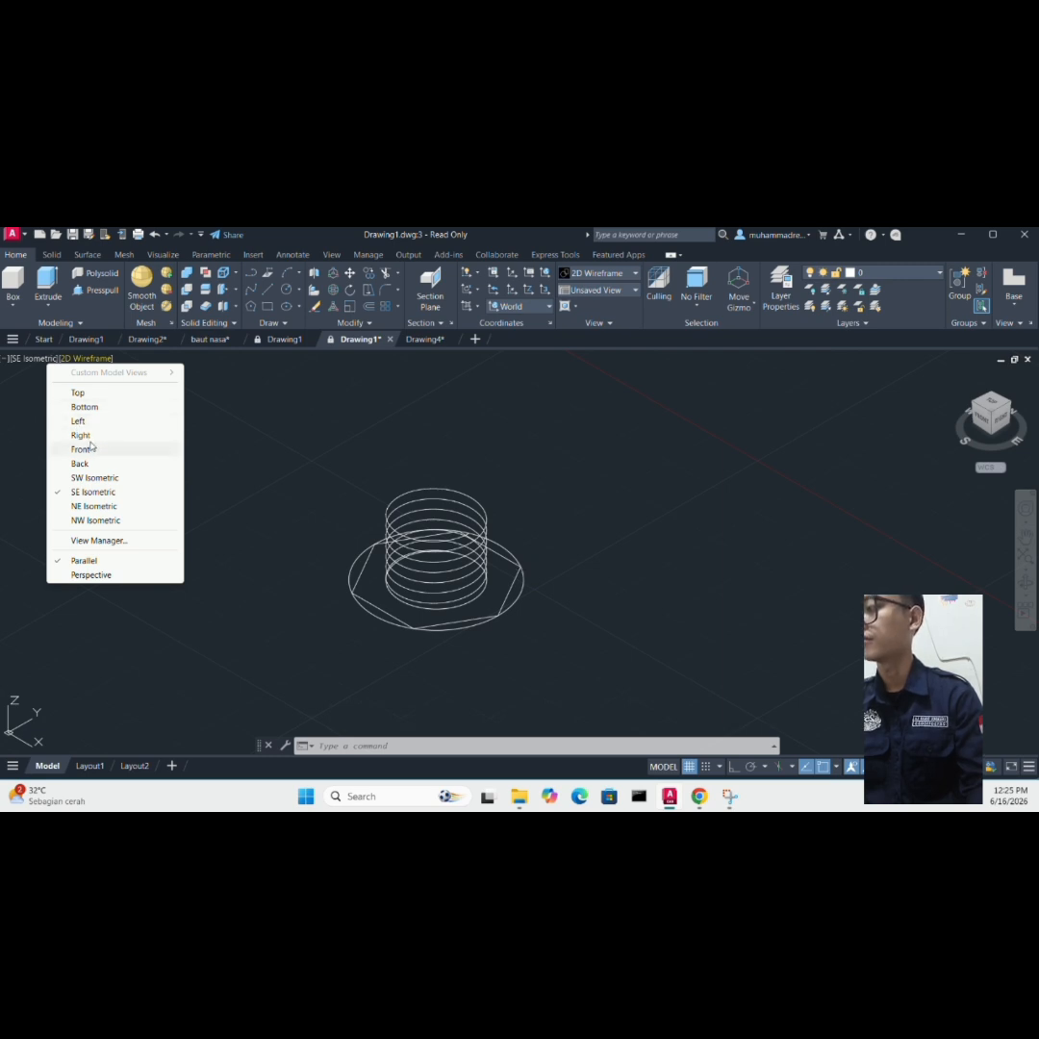
click(141, 393)
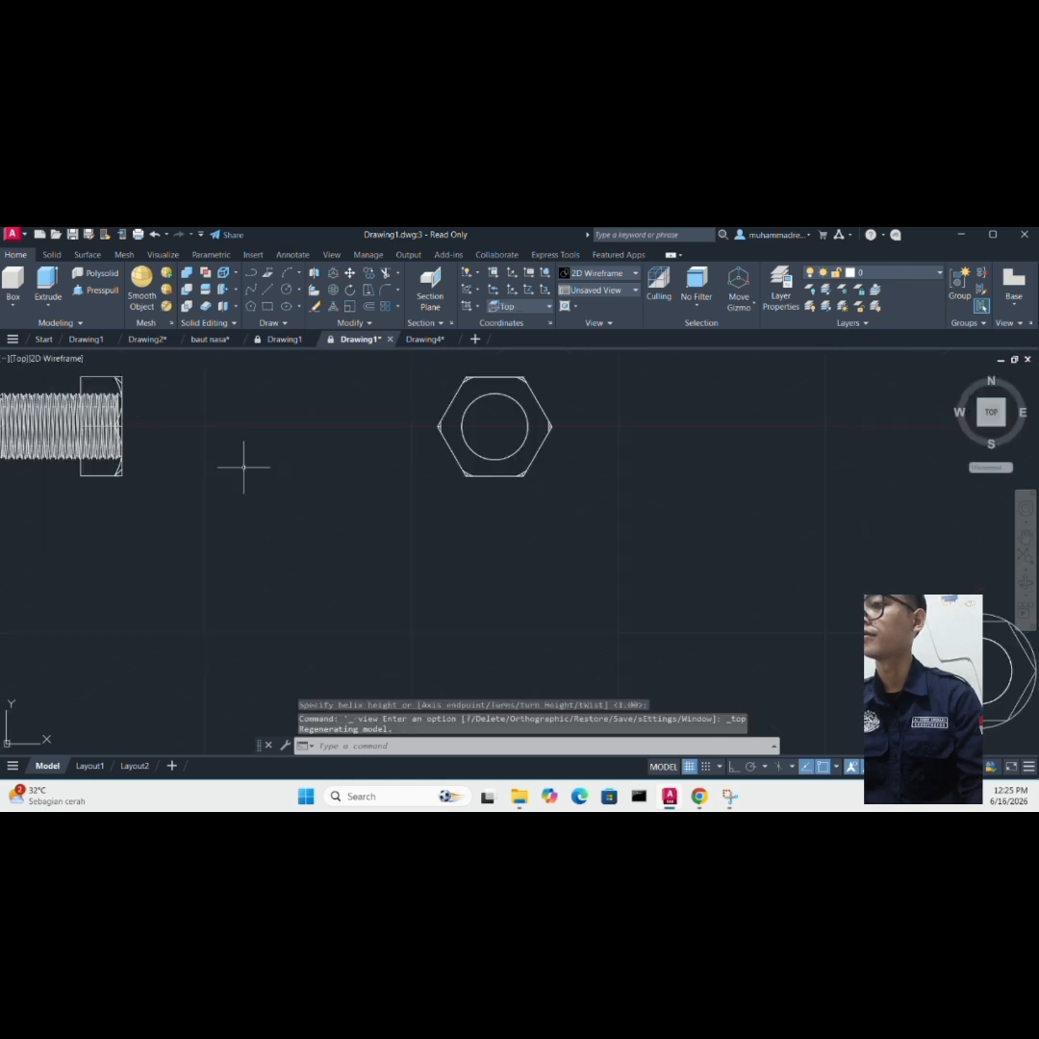
scroll(242, 468, down, 4)
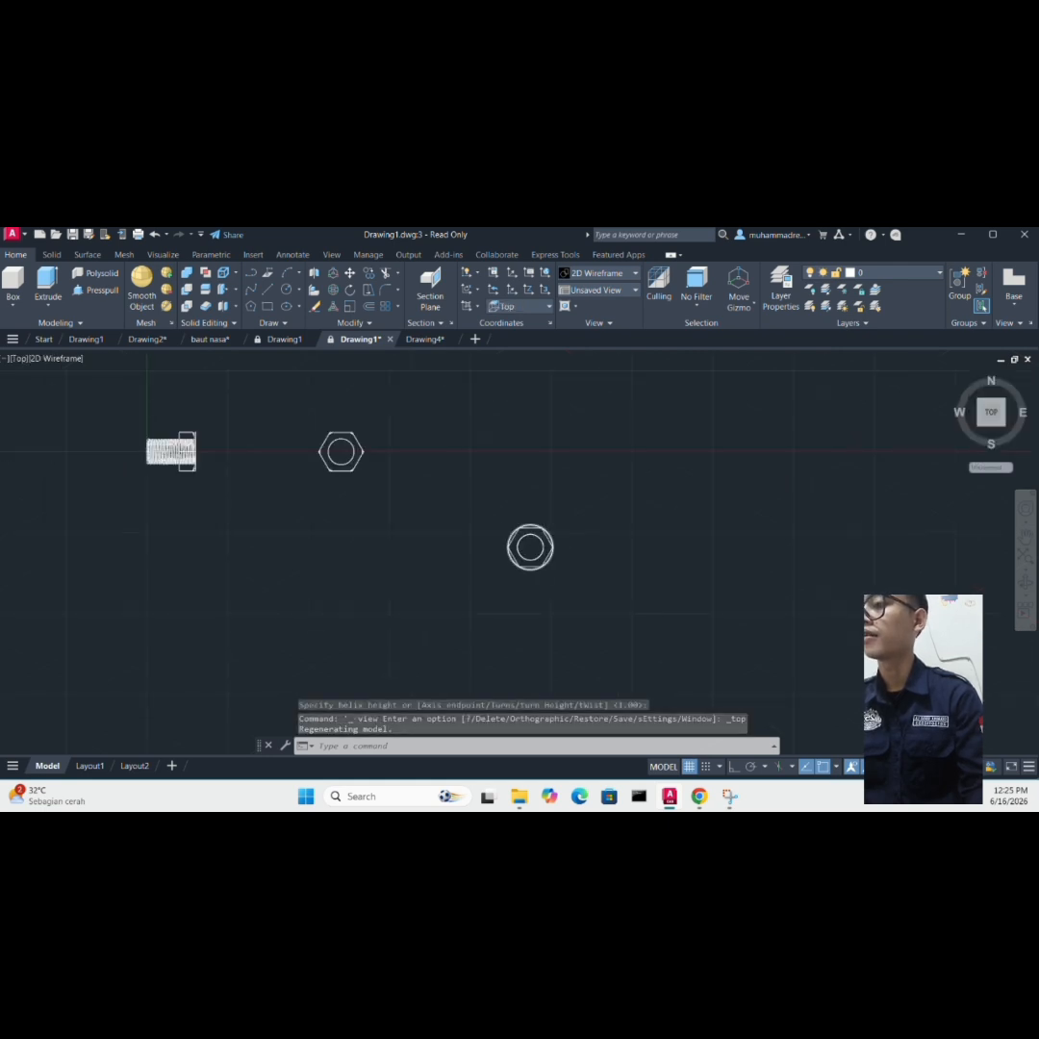
scroll(538, 519, up, 2)
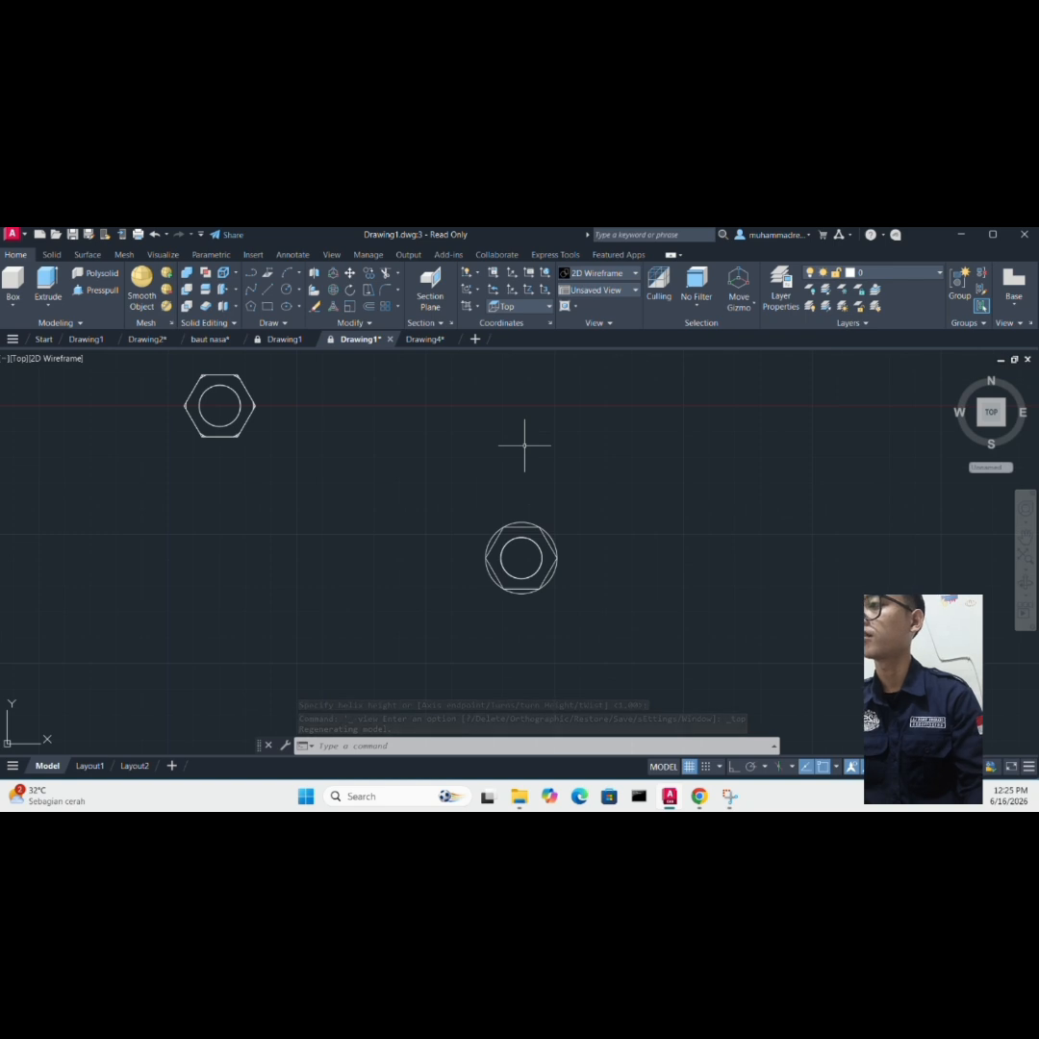
text(pol)
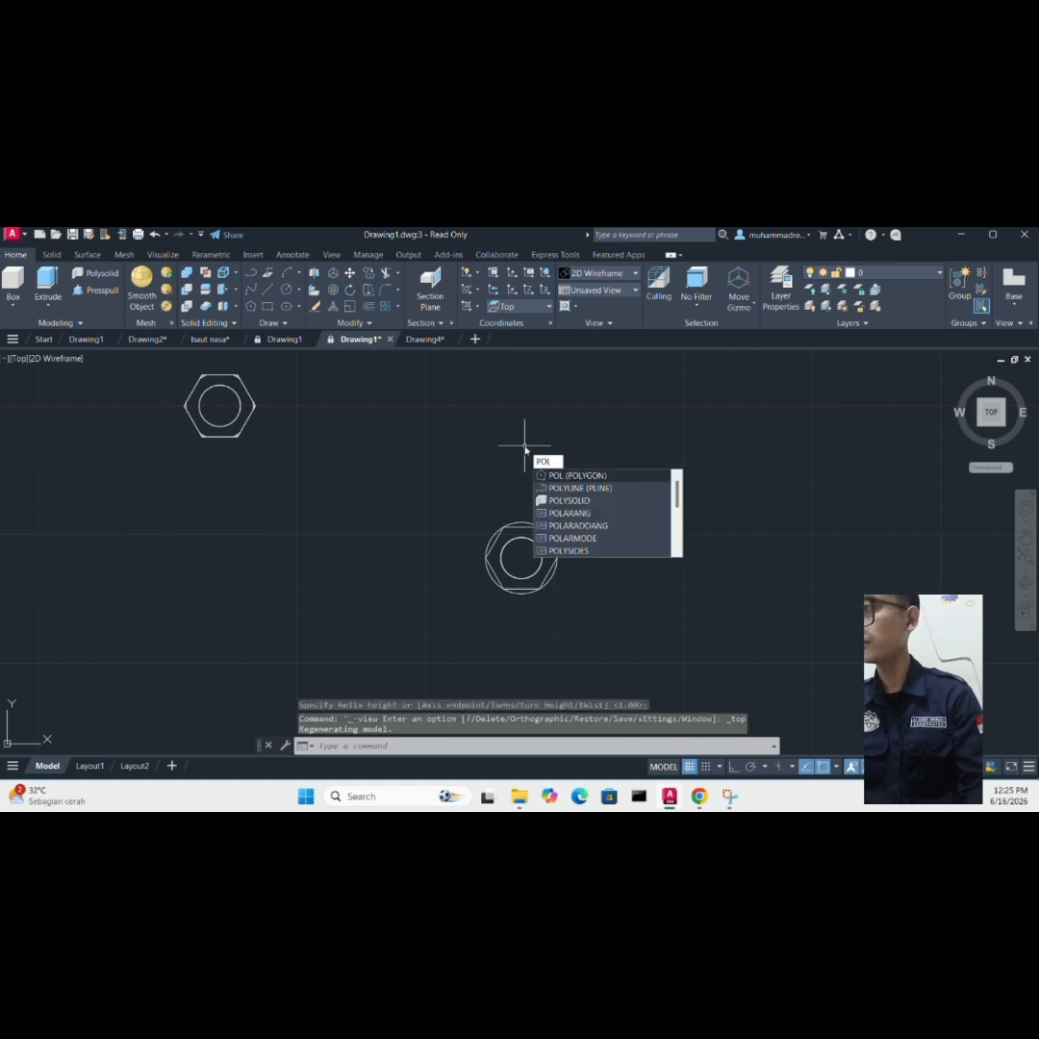
key(Return)
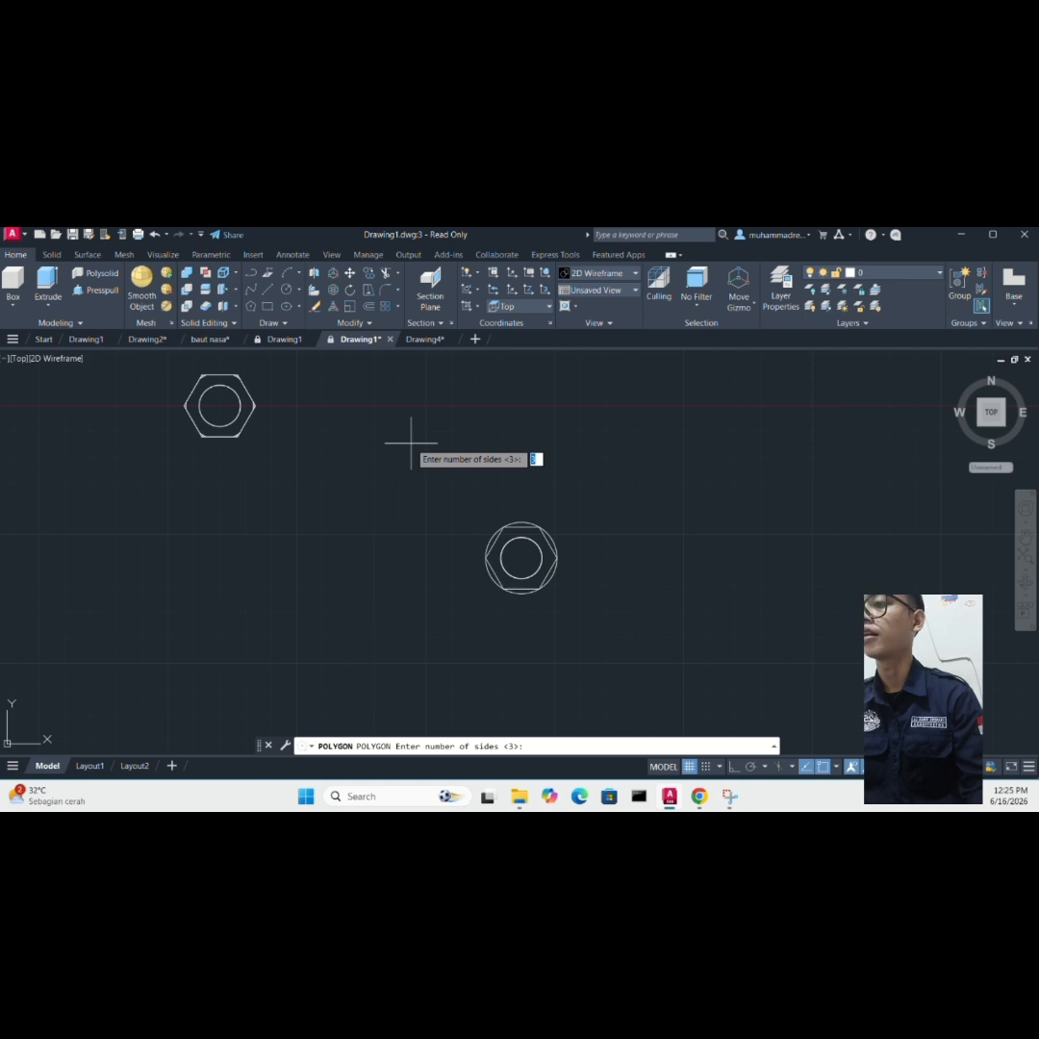
text(3)
key(Return)
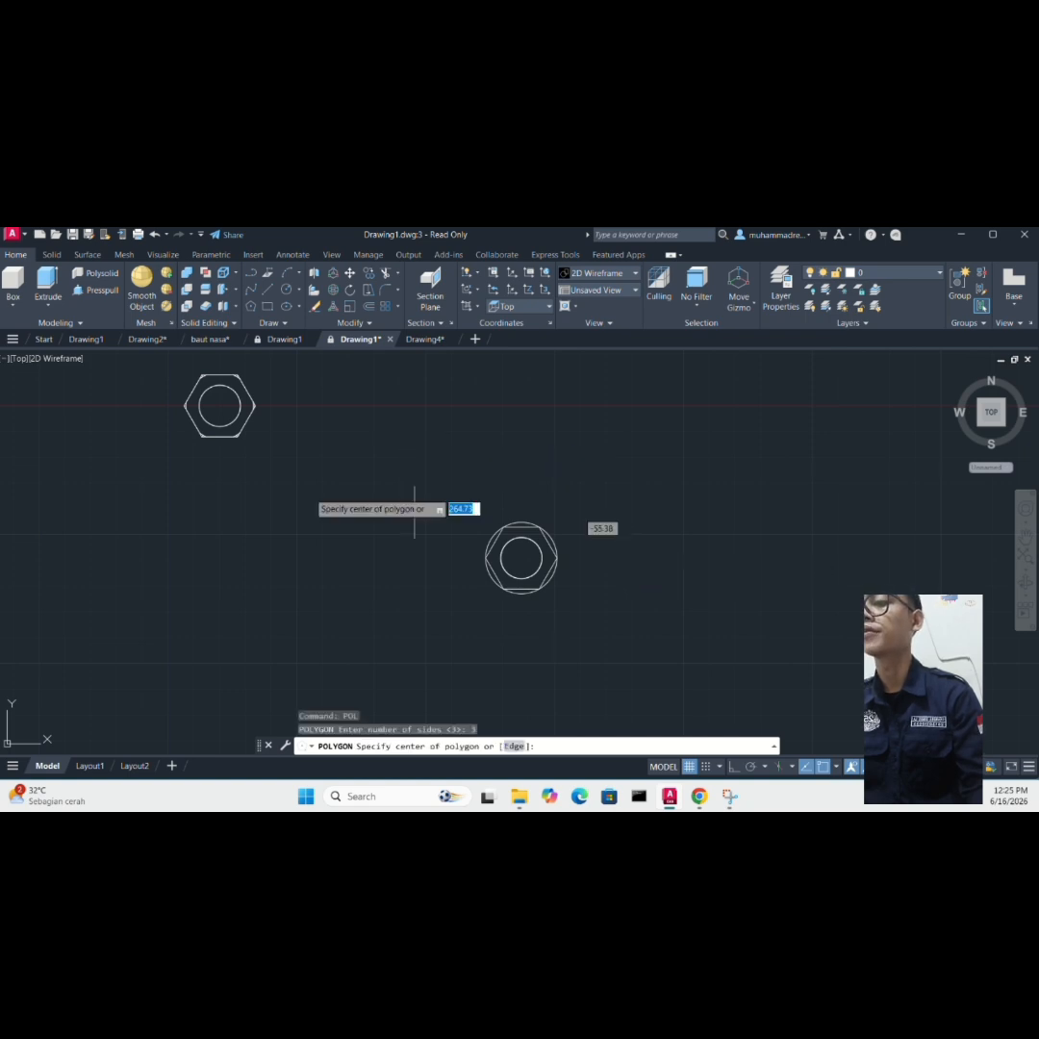
scroll(159, 536, down, 2)
scroll(440, 540, up, 2)
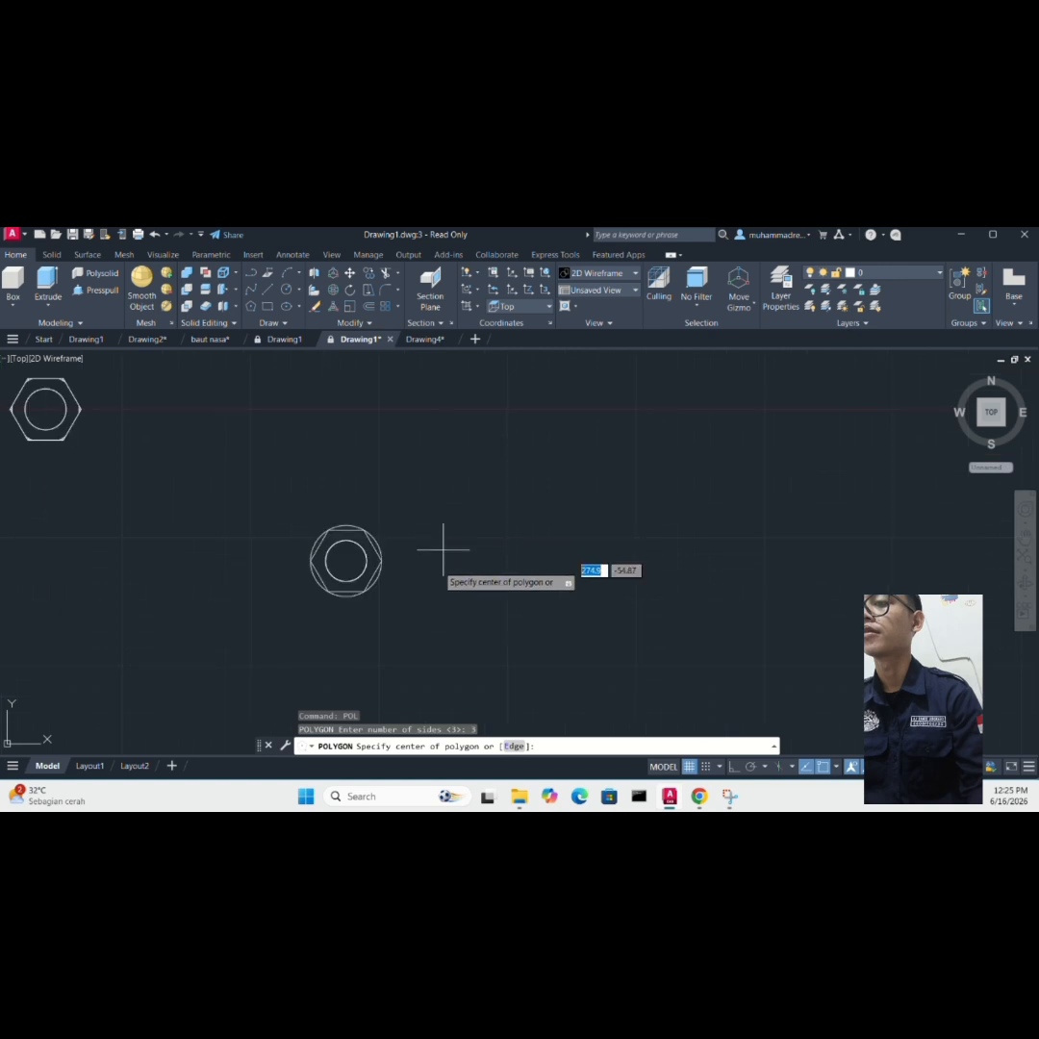
click(523, 574)
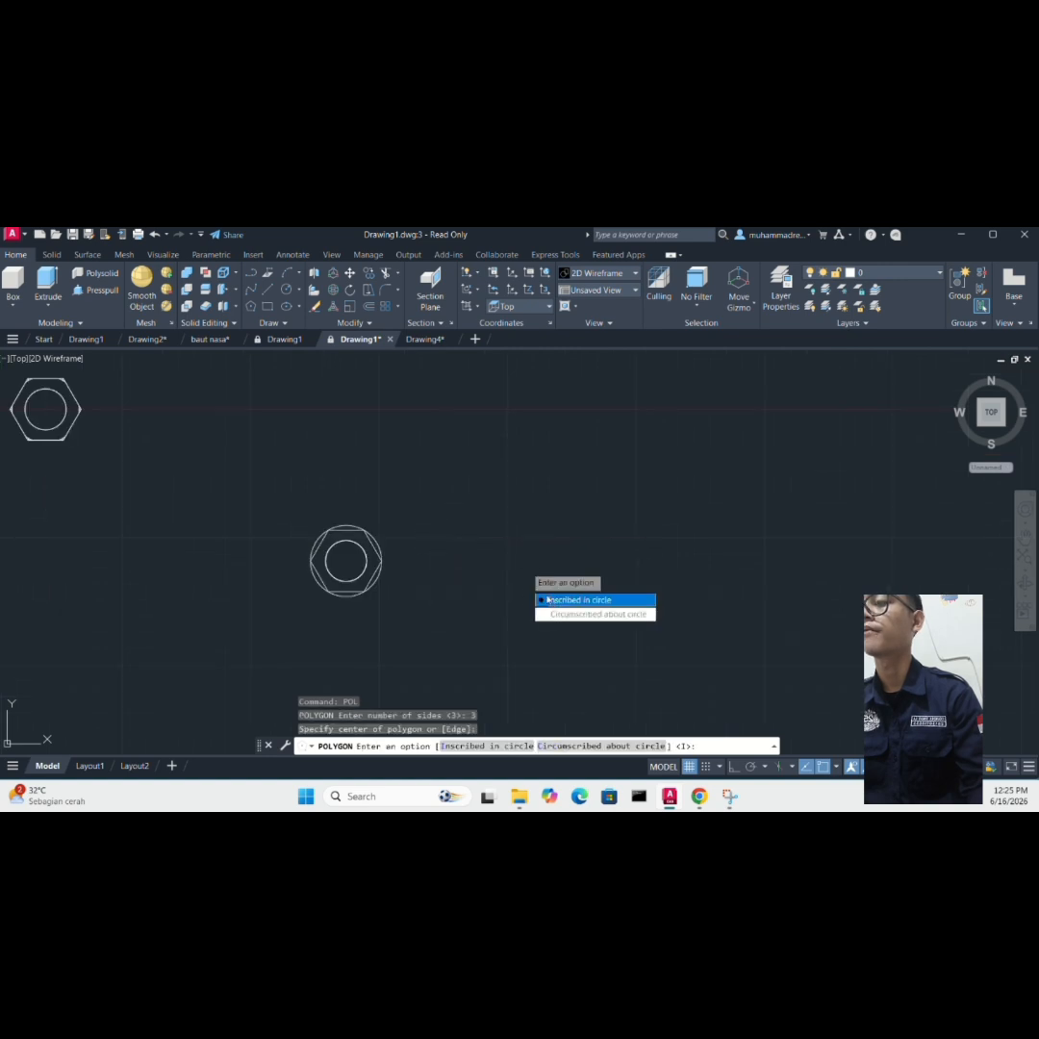
key(Return)
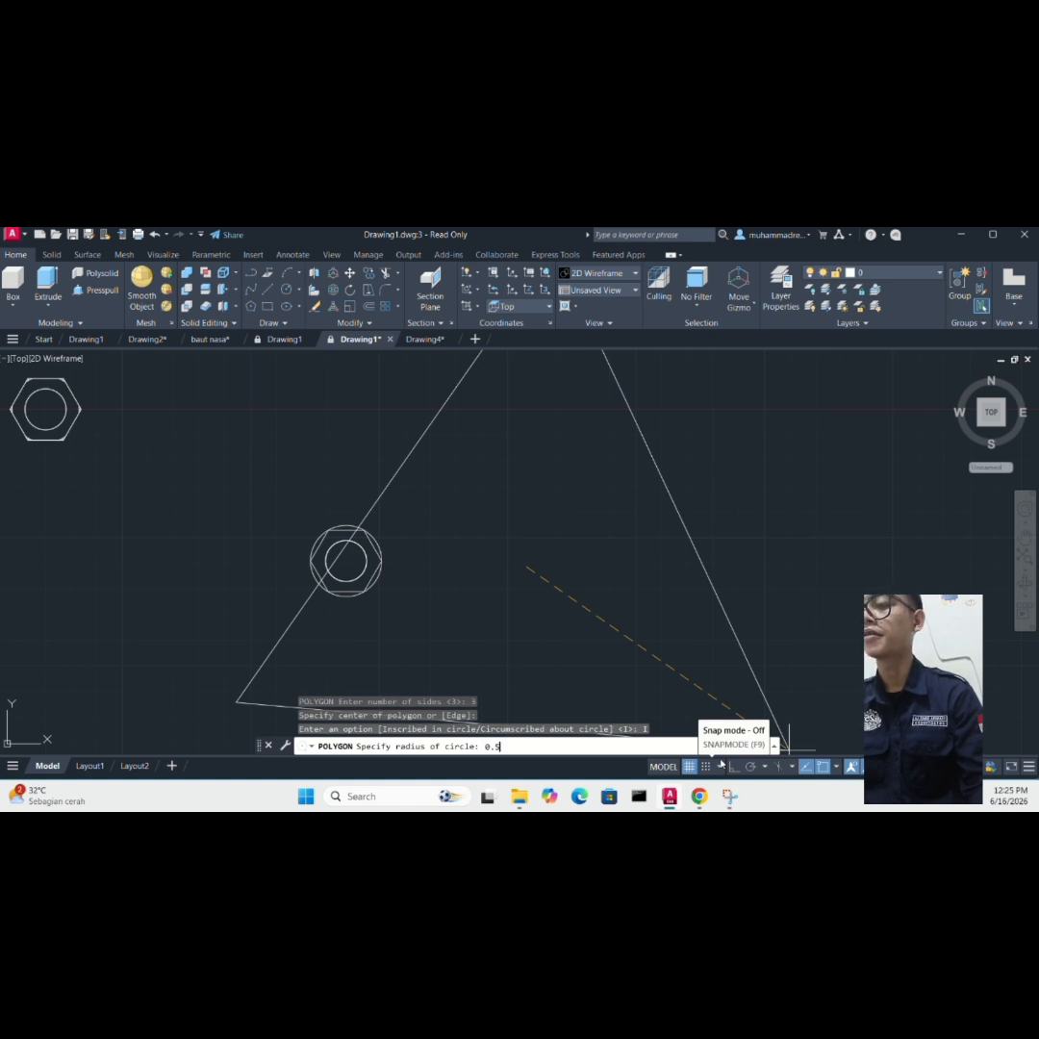
key(Return)
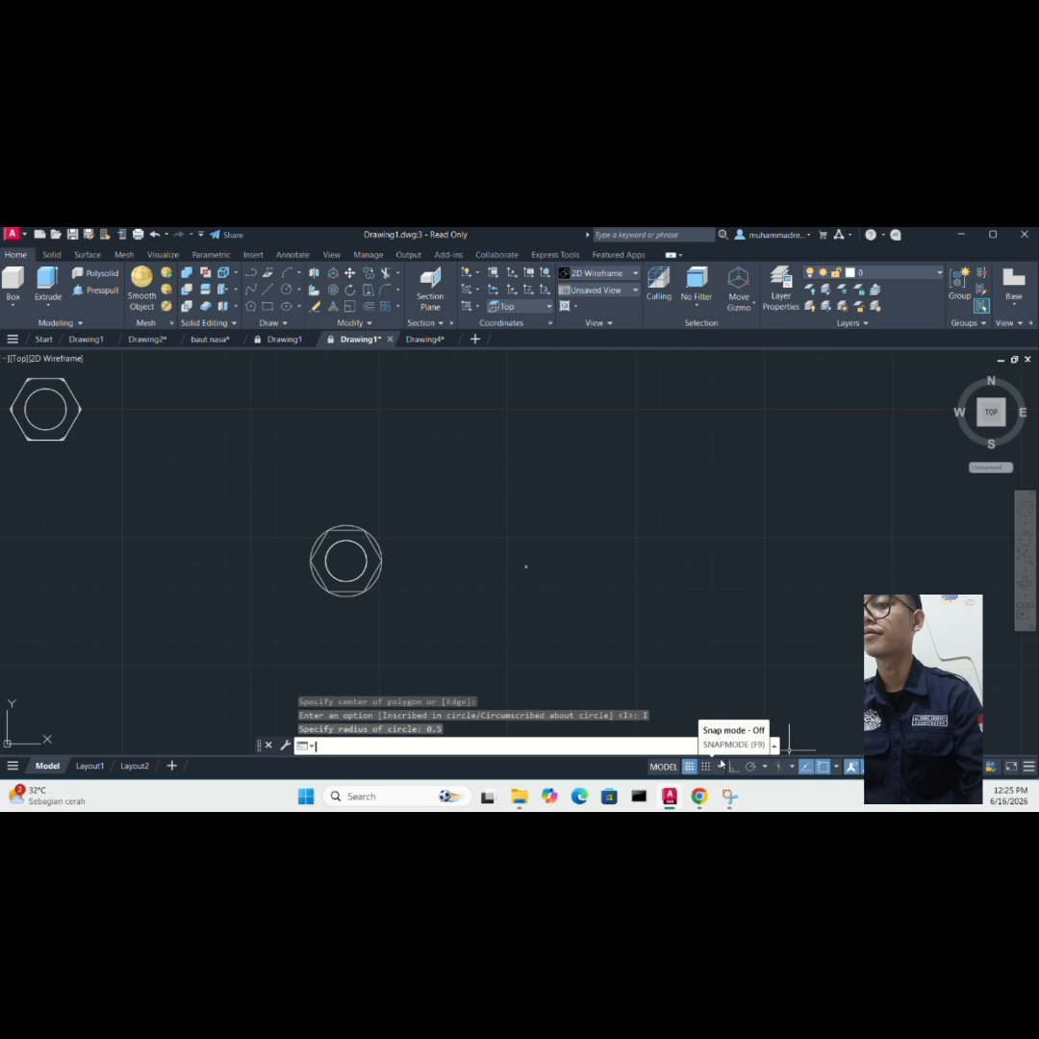
- Draw a nearly horizontal line across the small triangle between its two slanted sides, a short way below the apex
scroll(529, 568, up, 4)
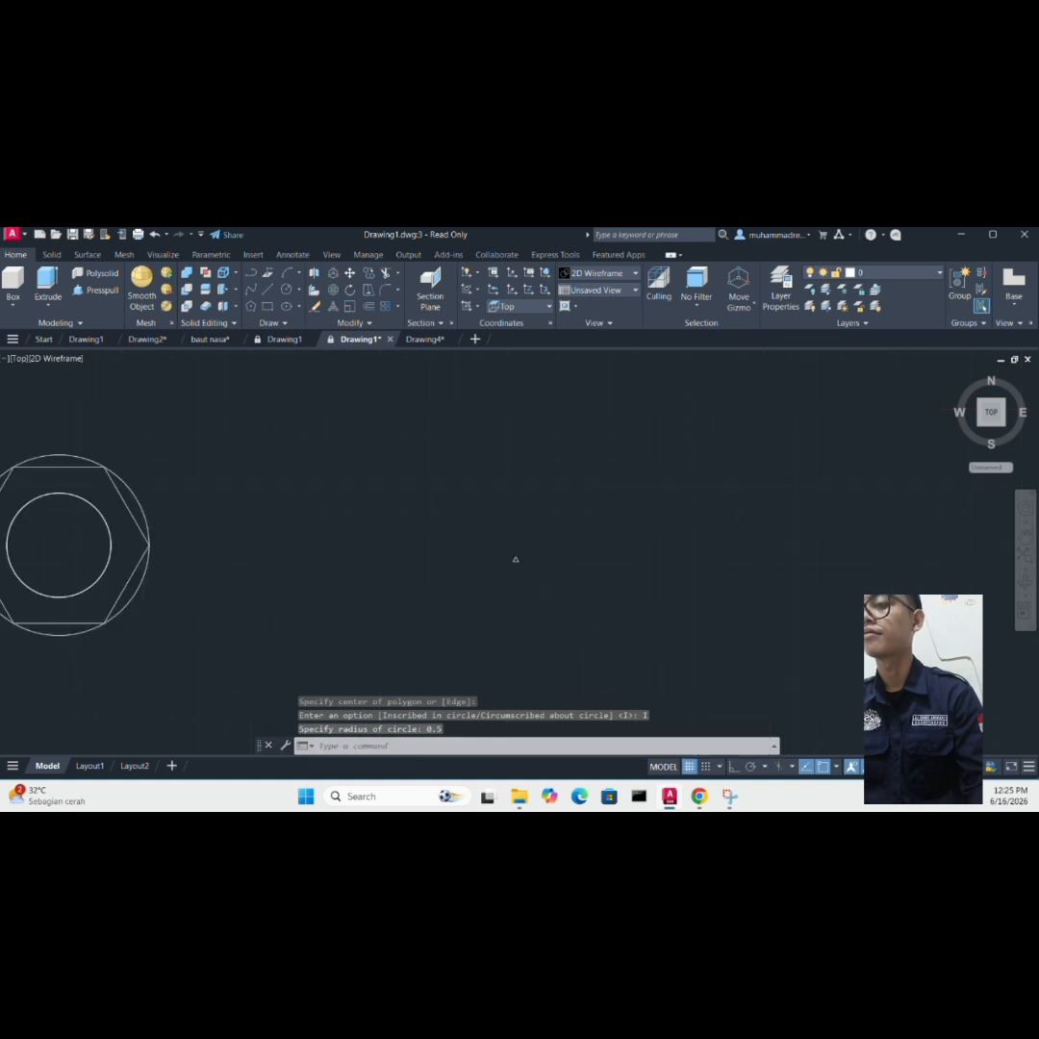
scroll(515, 559, up, 3)
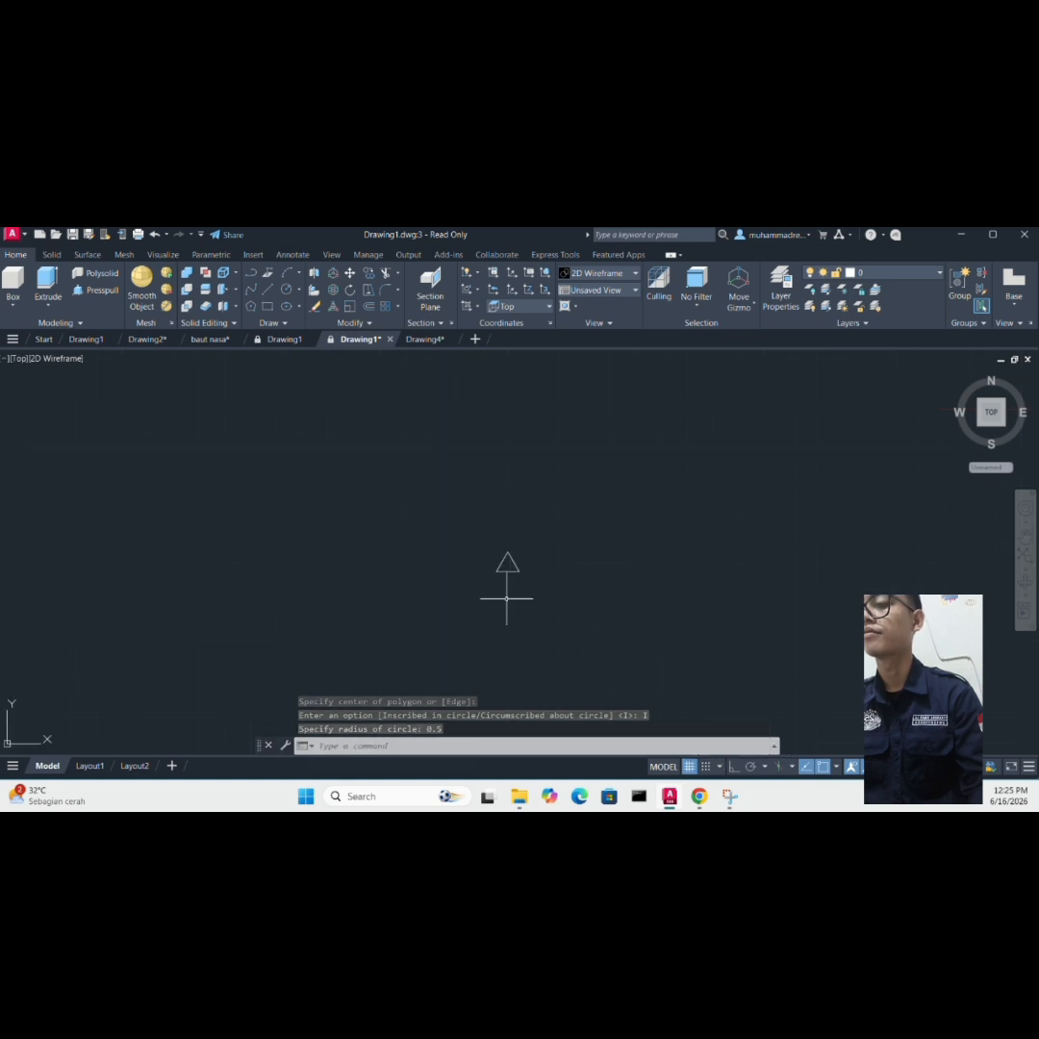
scroll(506, 598, up, 2)
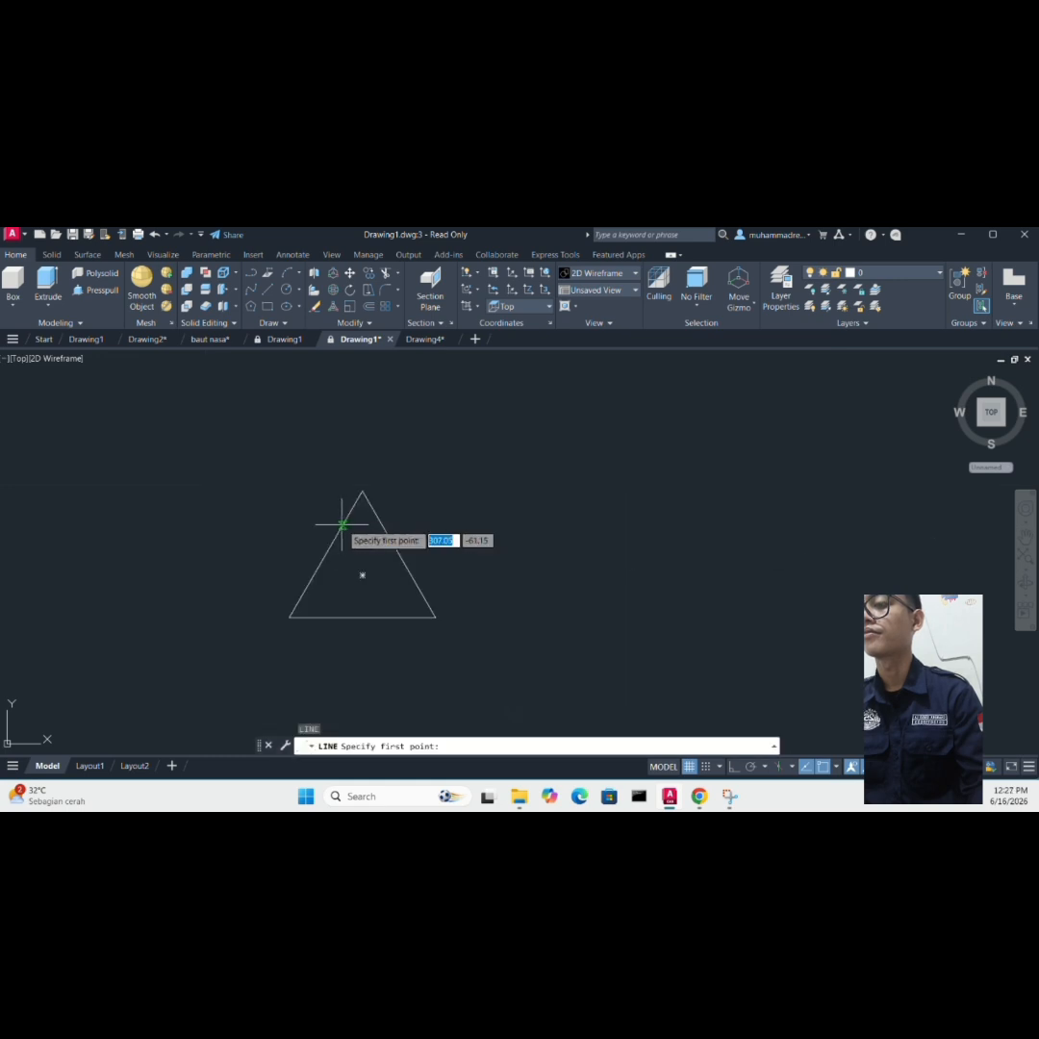
scroll(344, 524, up, 3)
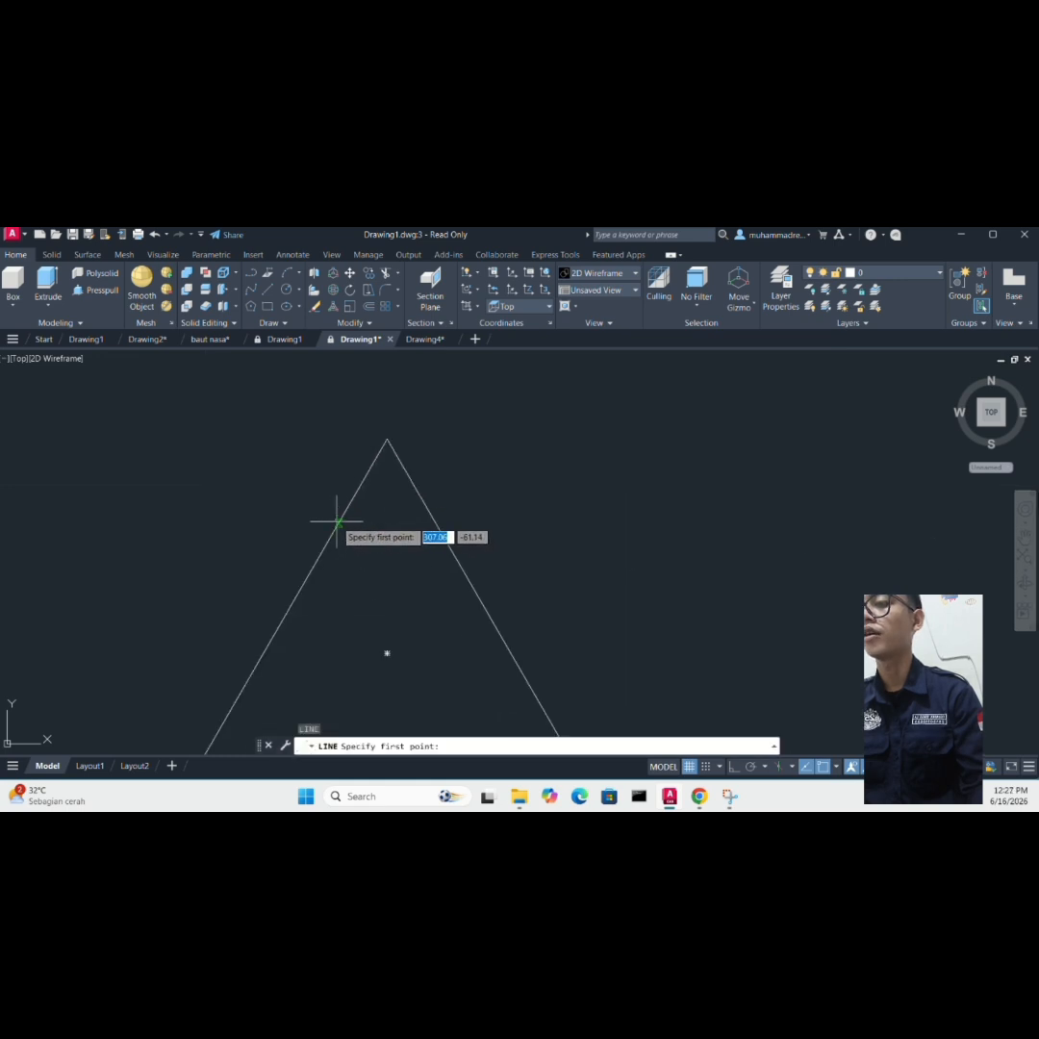
click(339, 521)
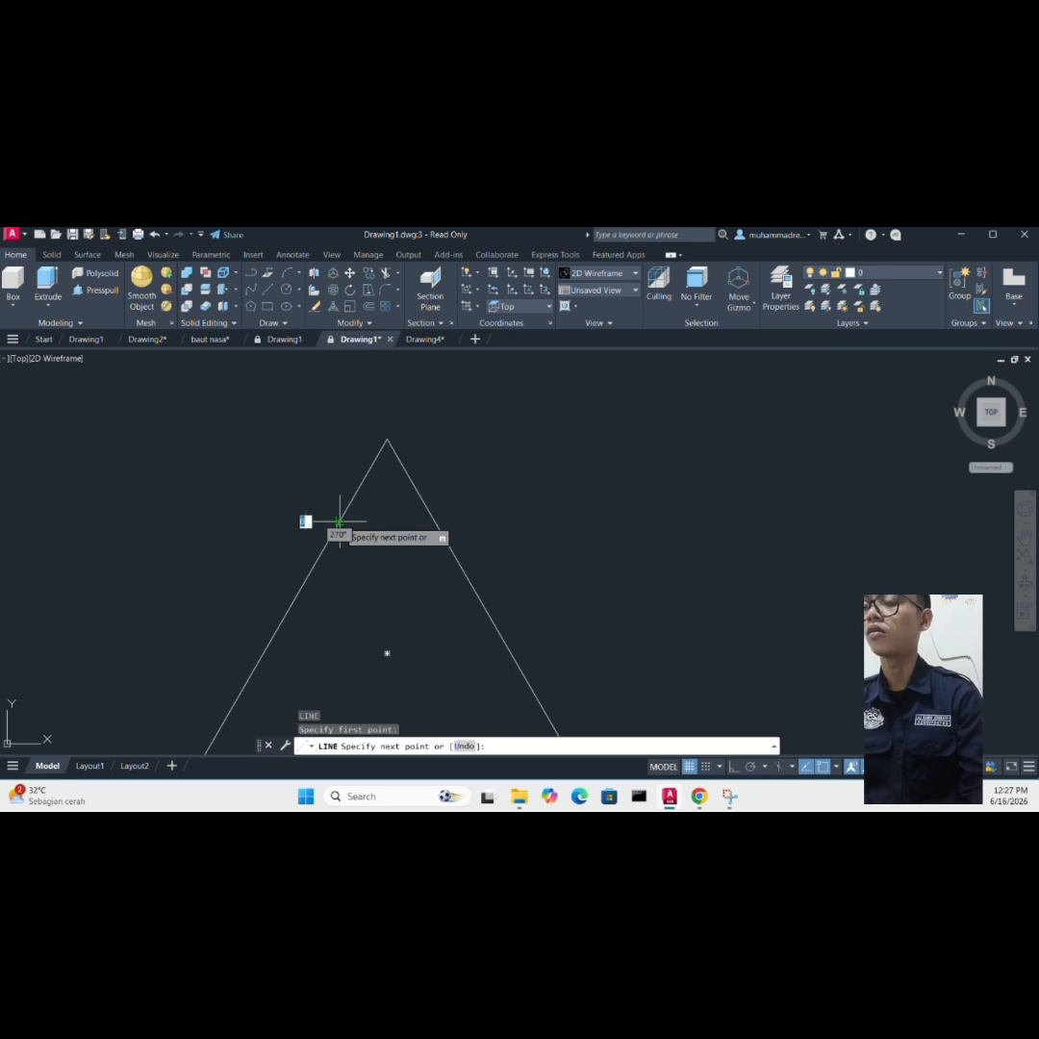
click(436, 522)
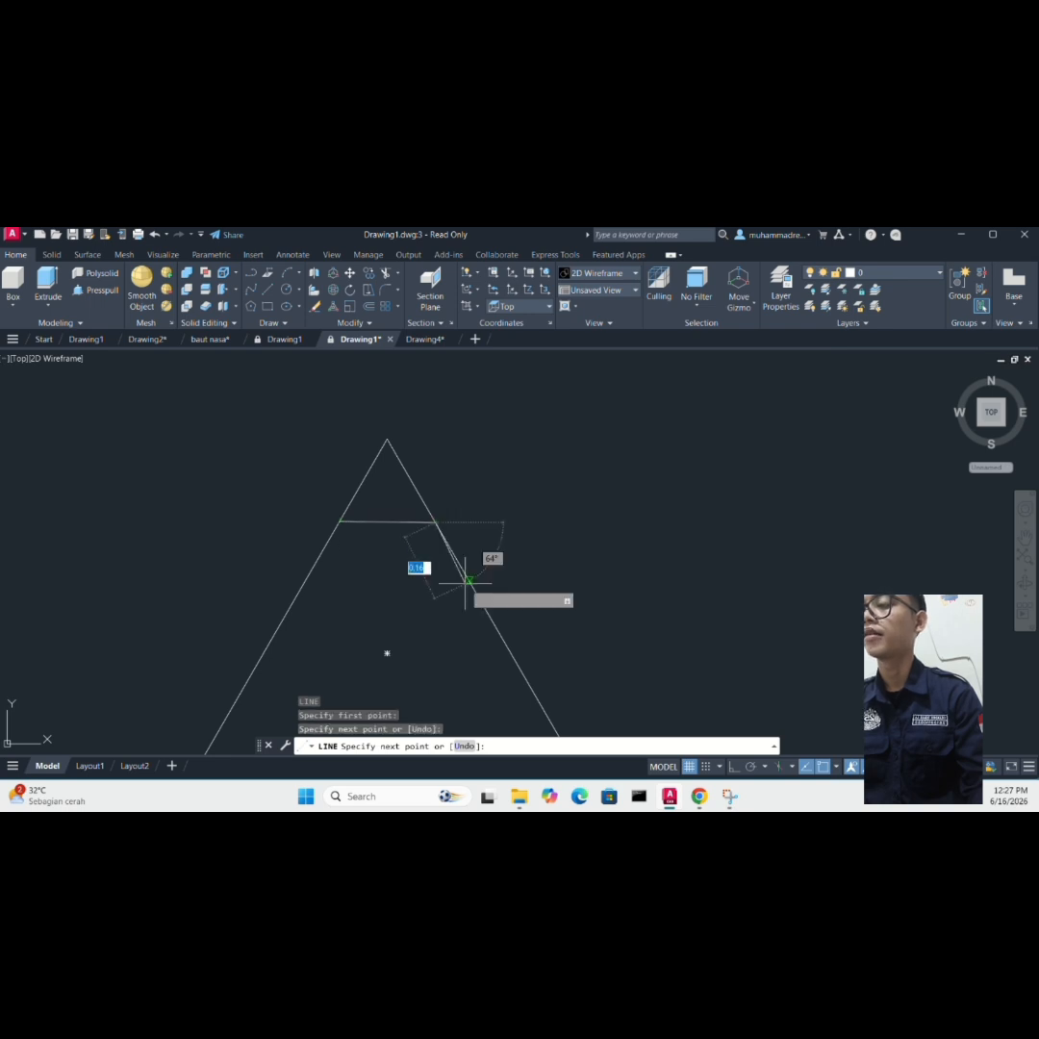
key(Escape)
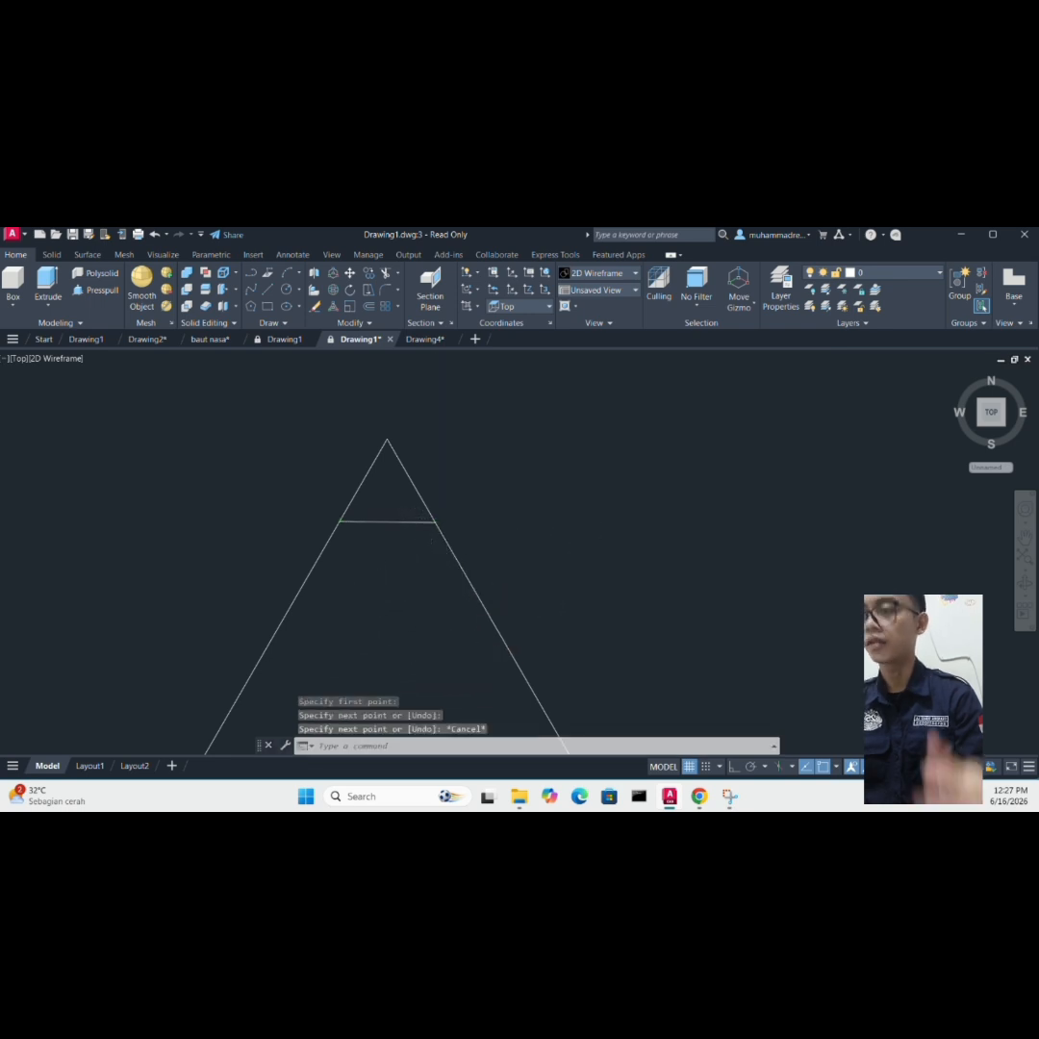
- Trim off the tip of the small triangle above the crossing line
scroll(379, 589, down, 2)
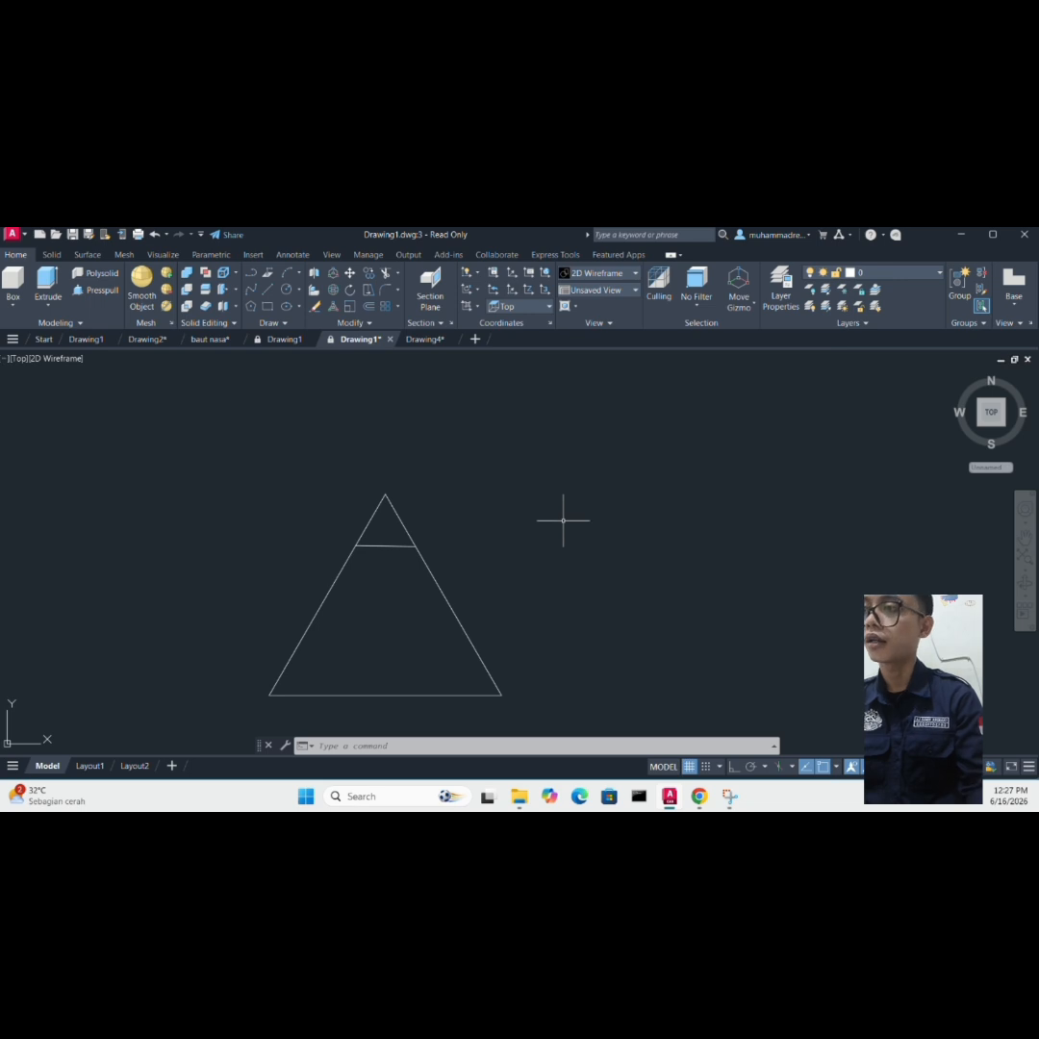
scroll(563, 522, down, 2)
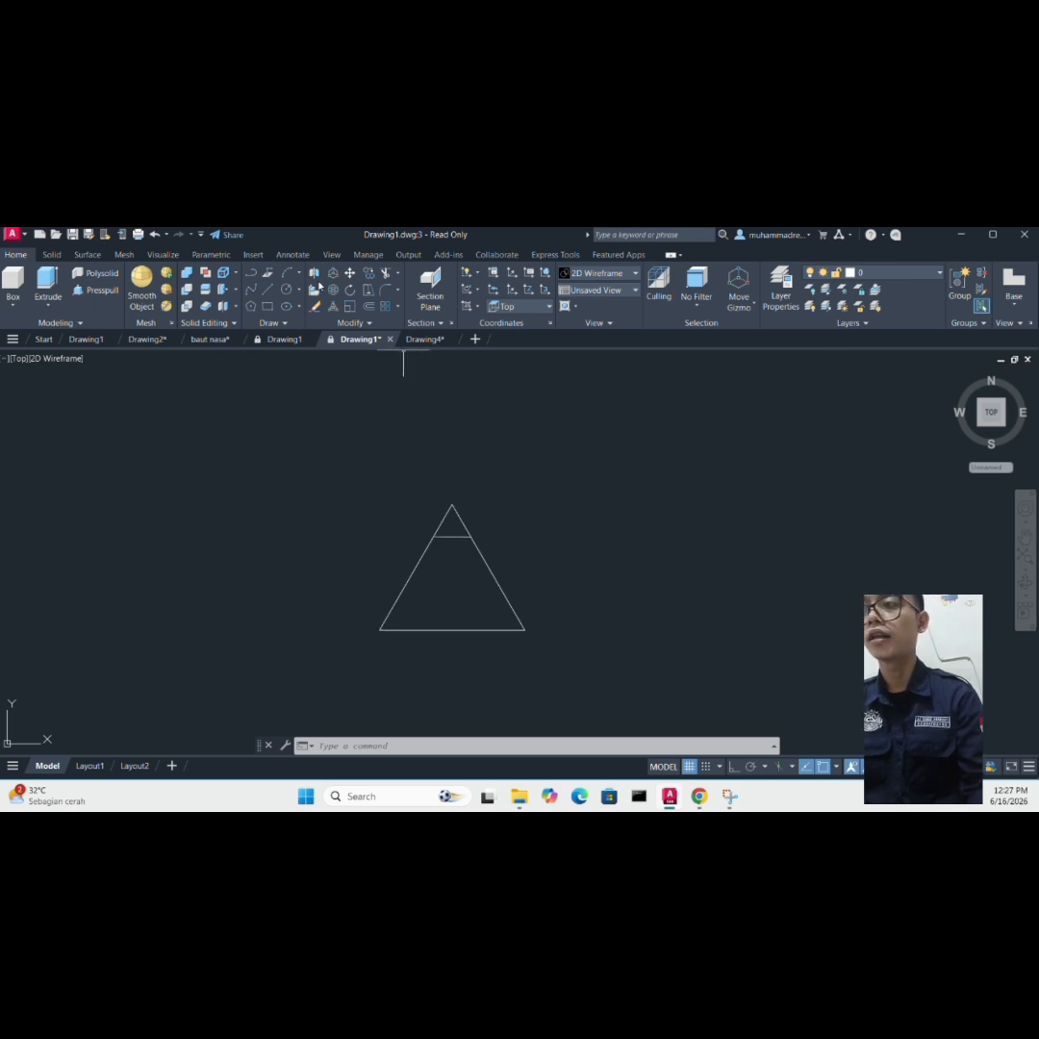
text(tr)
key(Return)
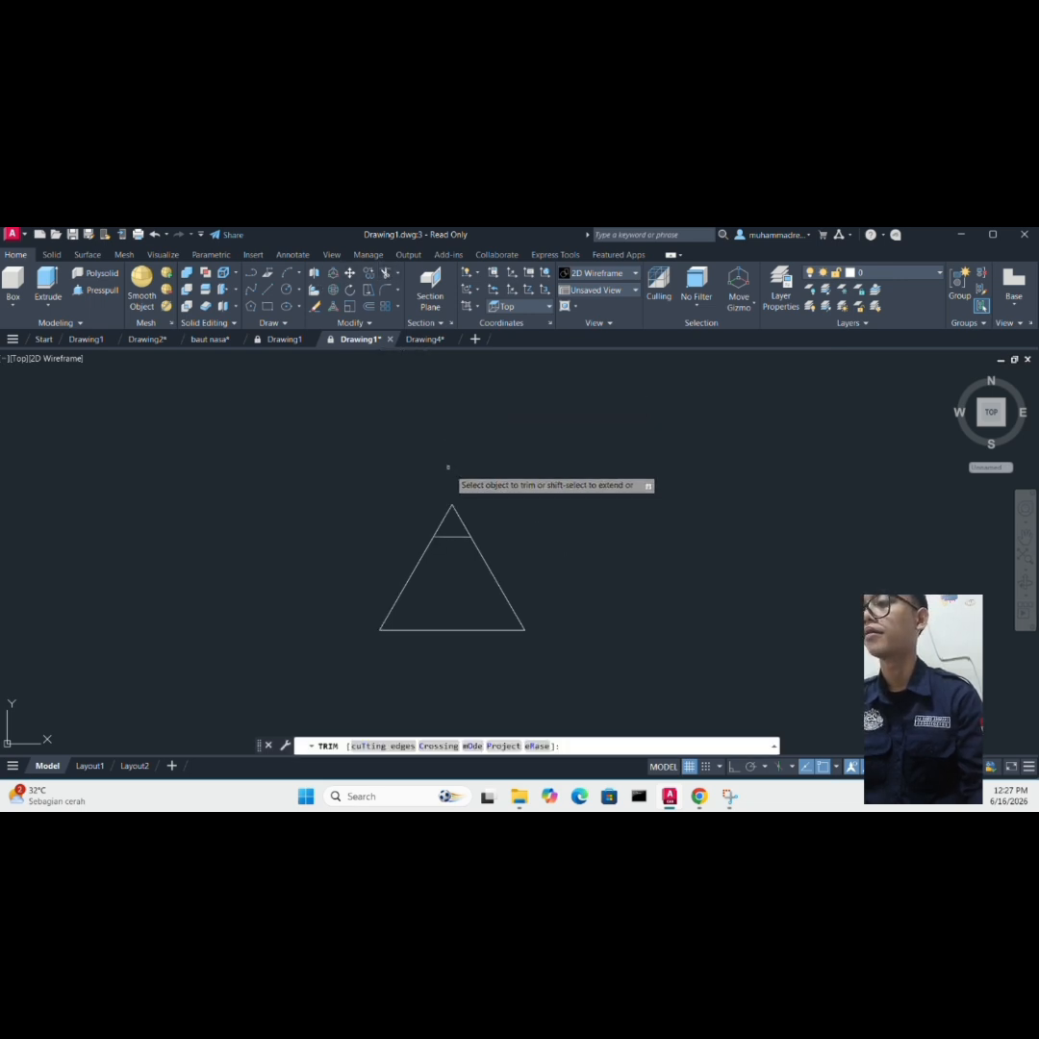
mouse_move(434, 500)
mouse_down()
mouse_move(439, 516)
mouse_move(467, 493)
mouse_move(459, 514)
mouse_up()
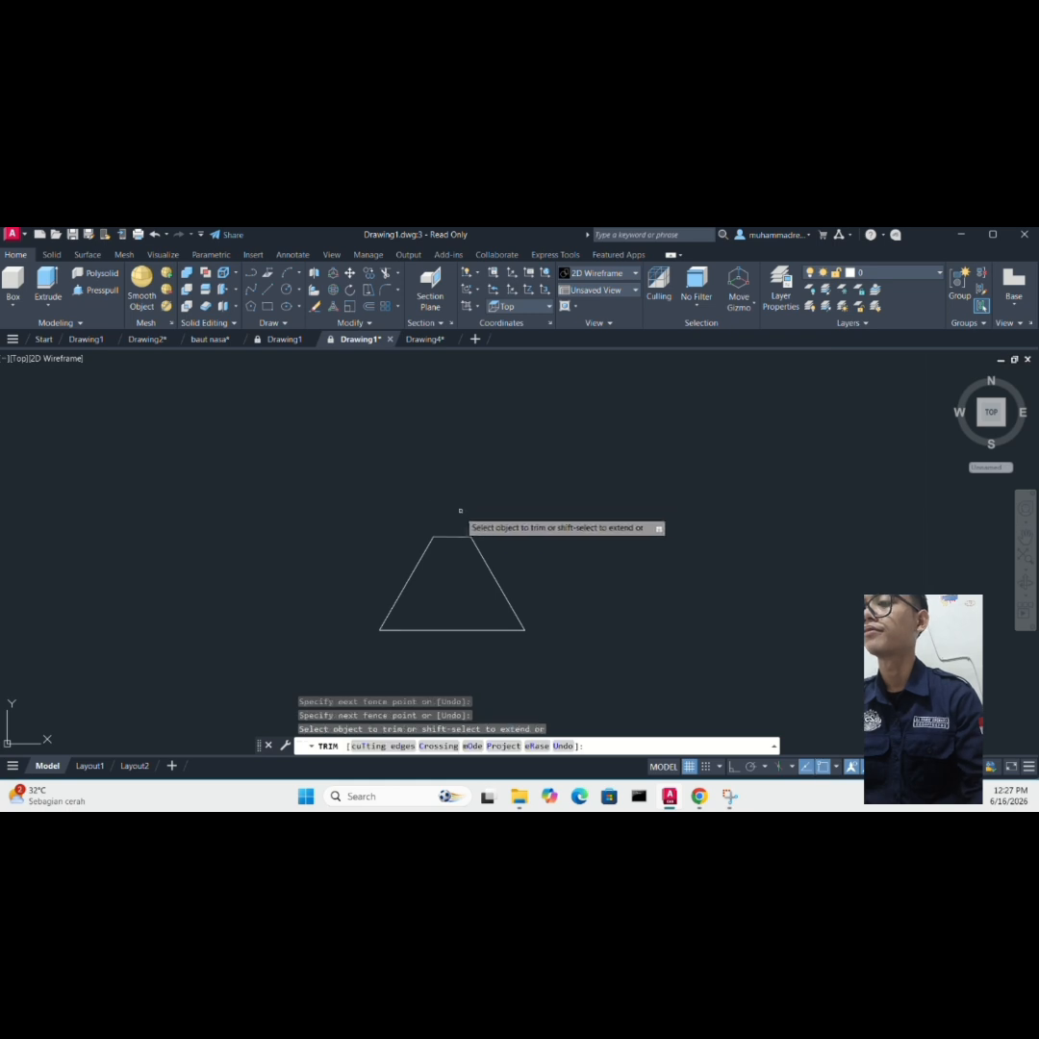
key(Escape)
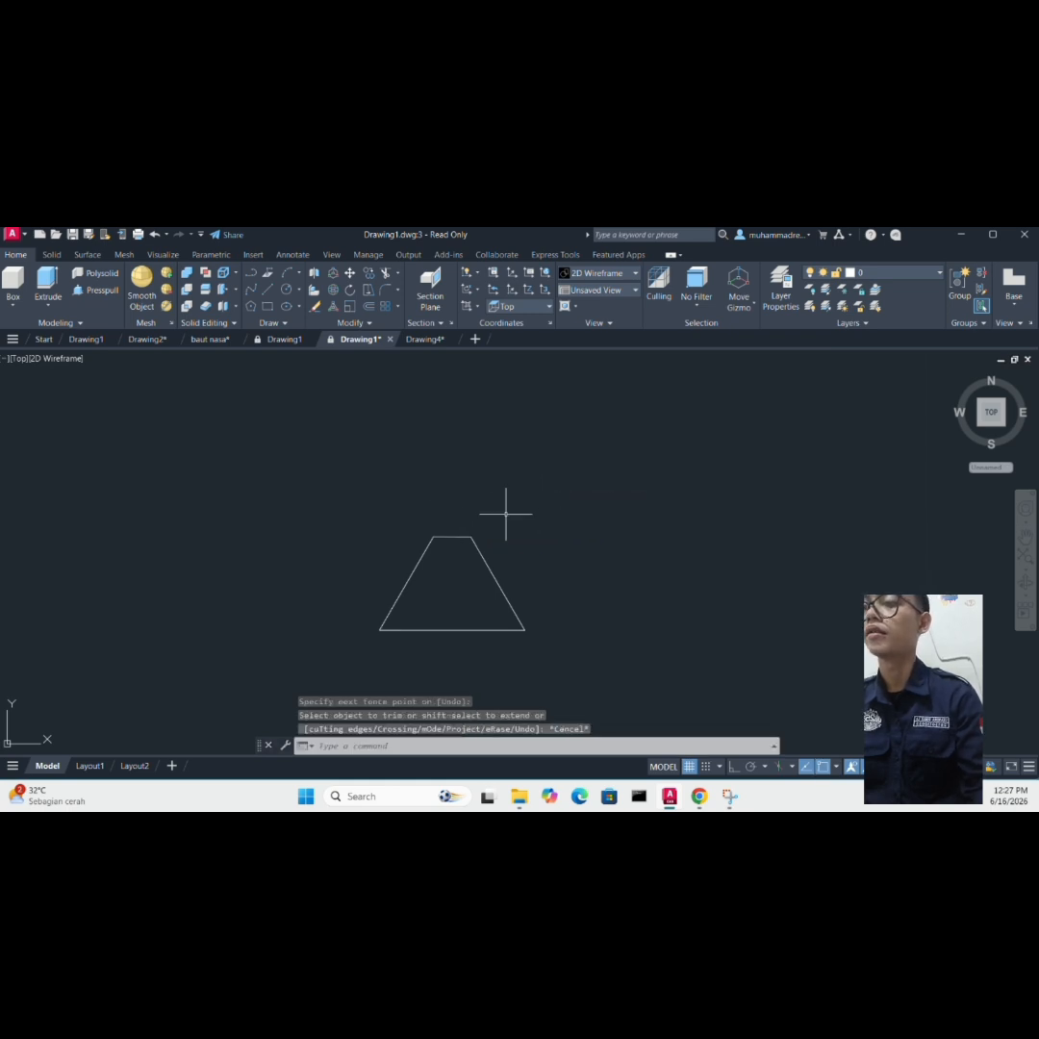
- Join the trimmed triangle outline and its short crossing line into one closed polyline
mouse_move(505, 514)
mouse_down()
mouse_move(312, 564)
mouse_move(475, 664)
mouse_move(524, 577)
mouse_up()
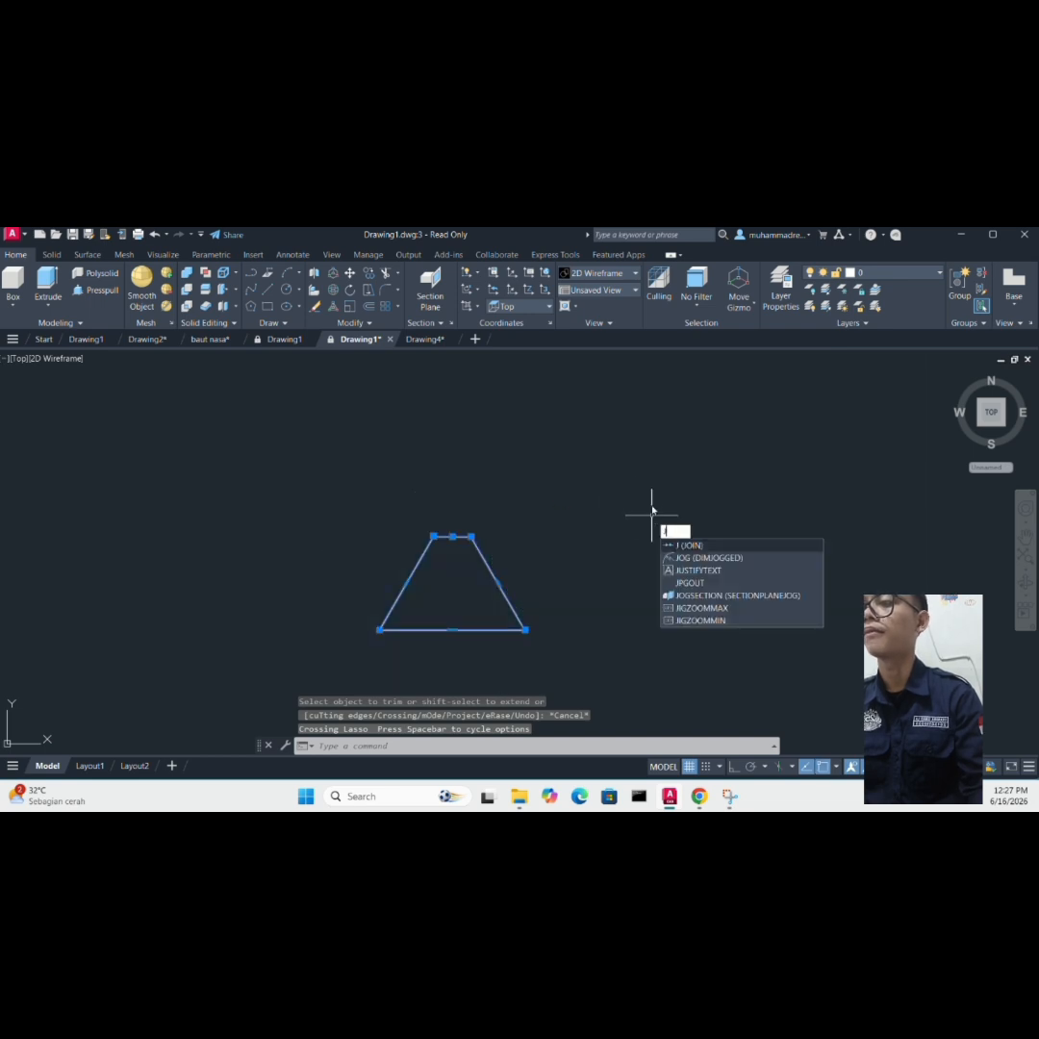
key(Return)
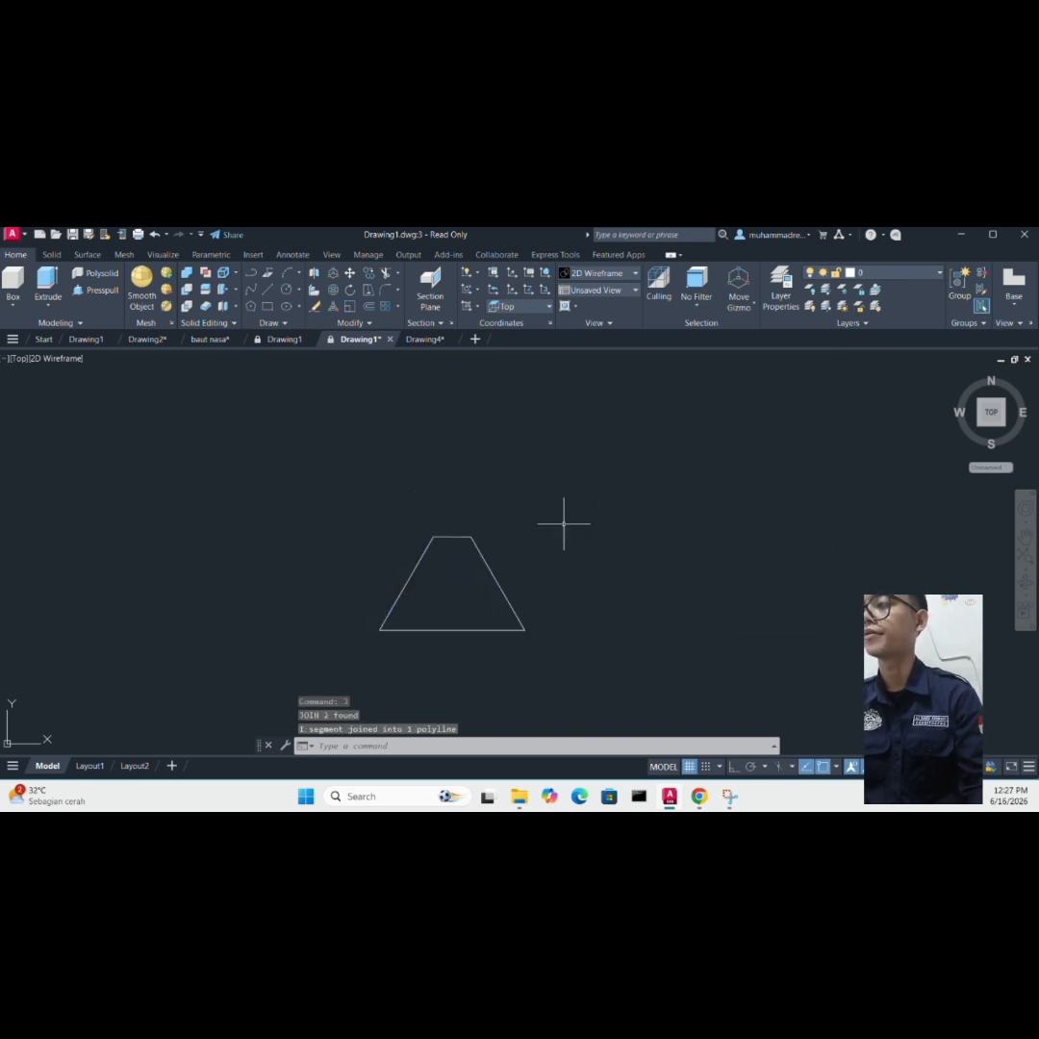
scroll(542, 536, down, 1)
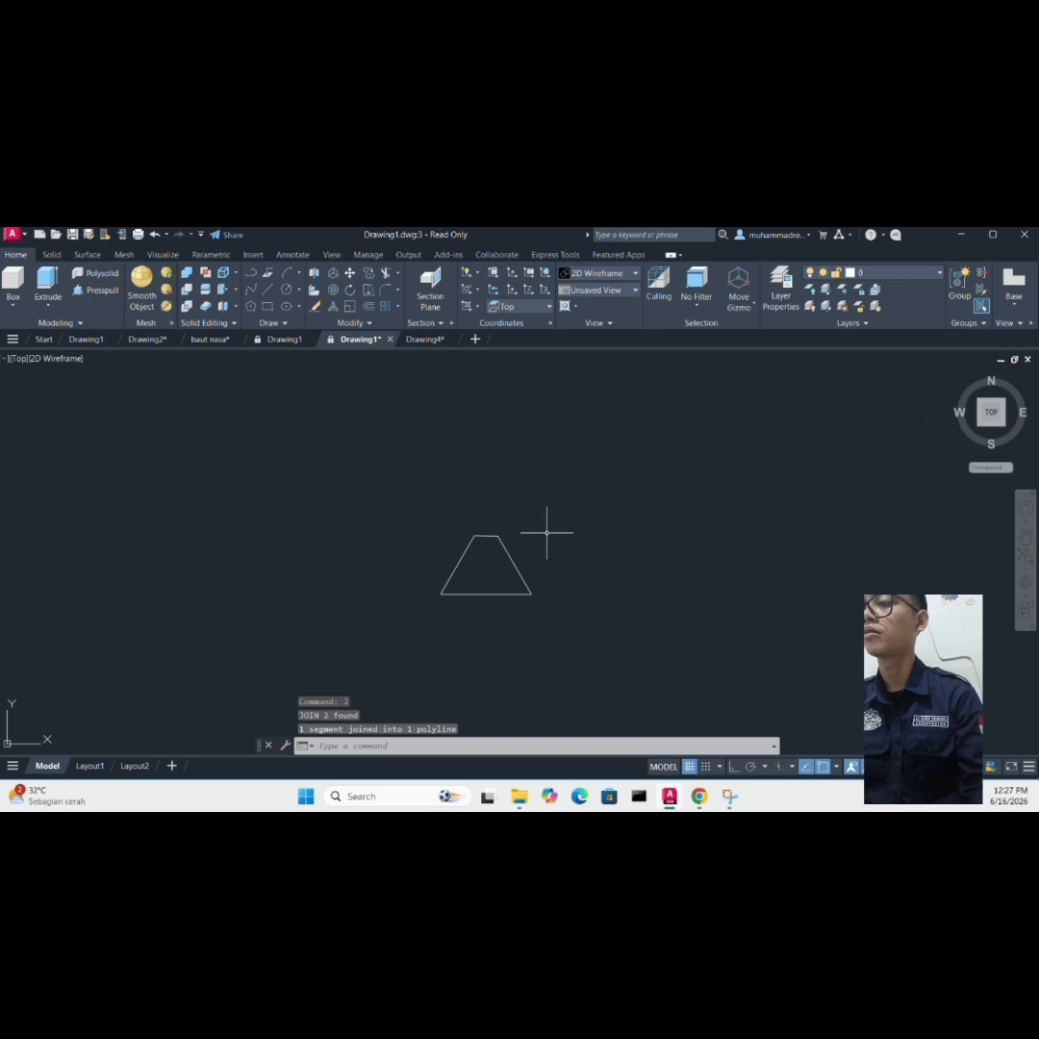
- In the SW Isometric view, turn the trapezoid profile over about its X axis using 3D Rotate
click(17, 357)
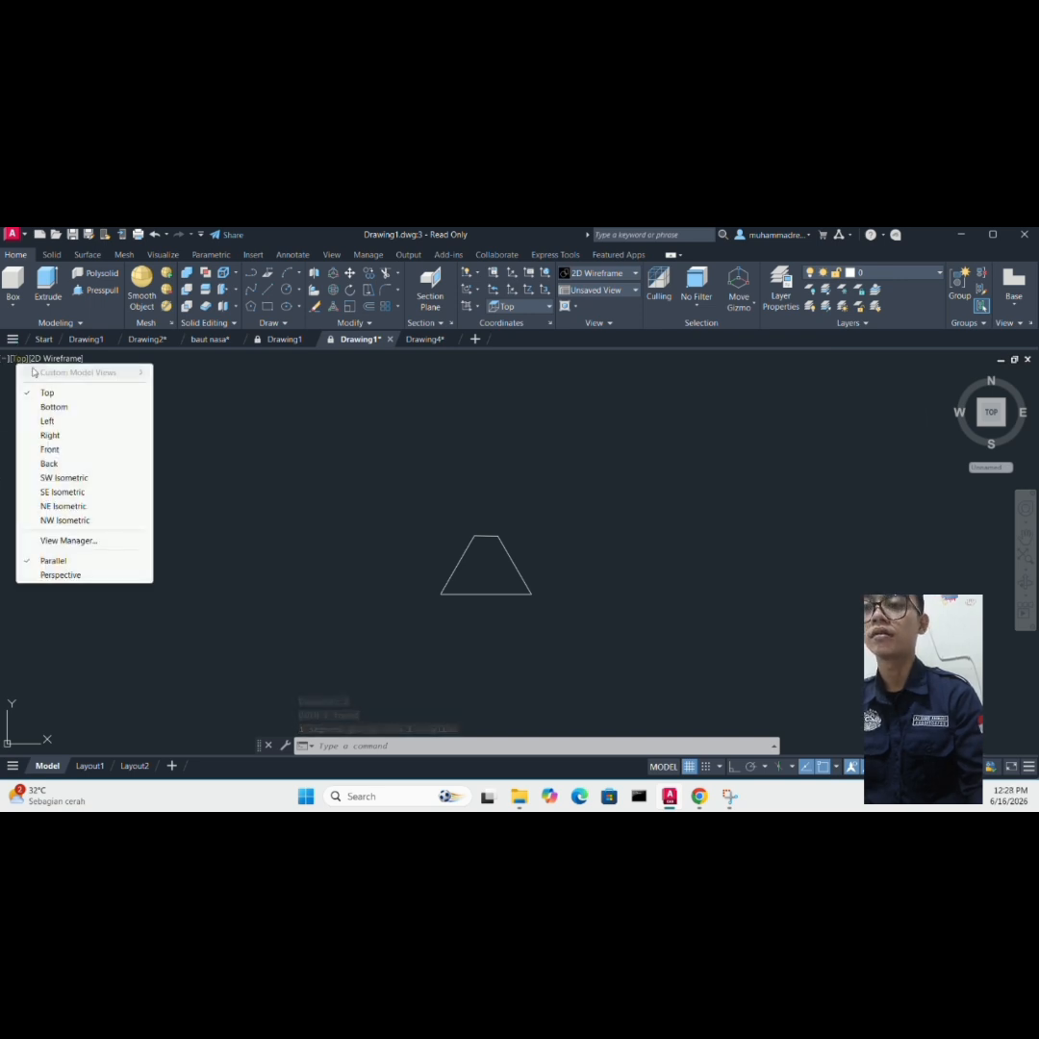
click(67, 477)
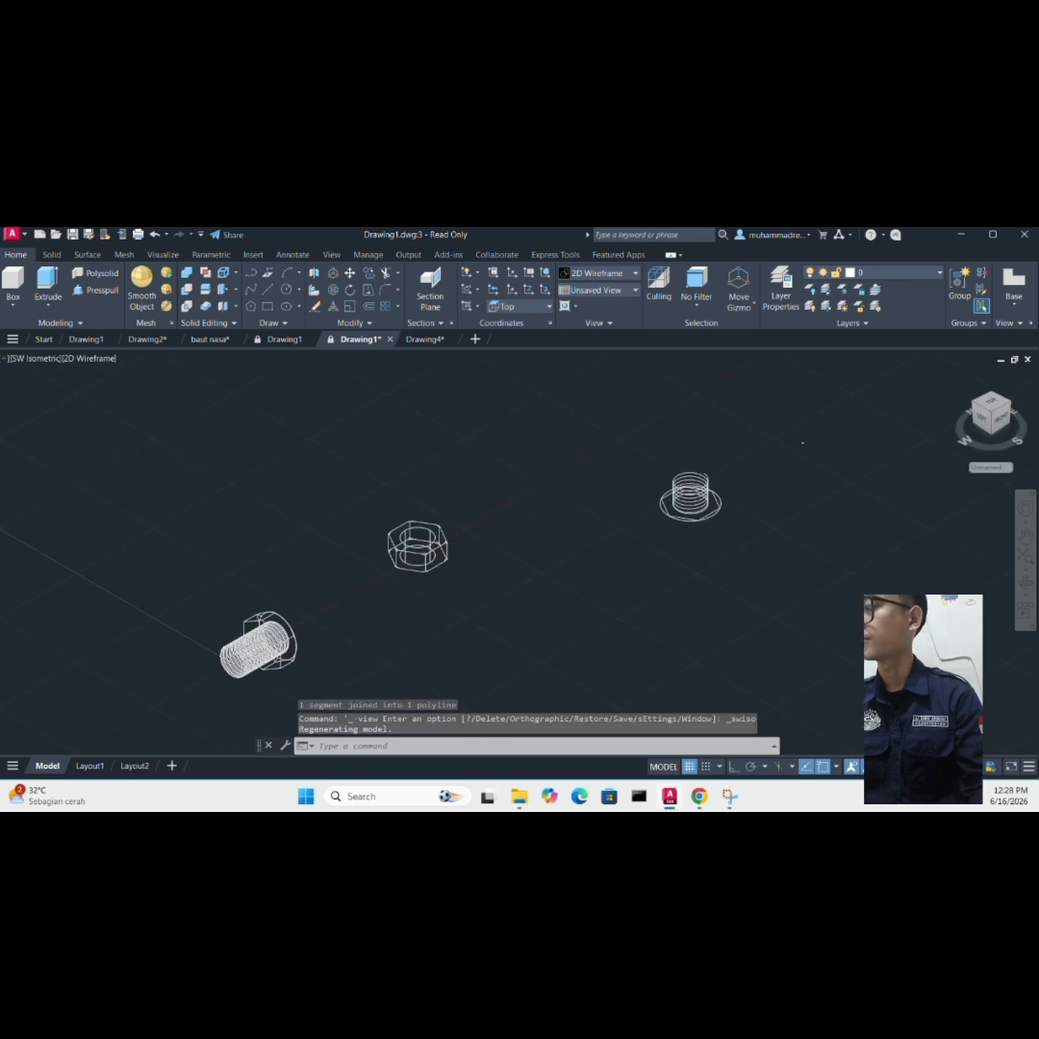
scroll(522, 470, down, 2)
scroll(718, 399, up, 2)
scroll(717, 444, up, 2)
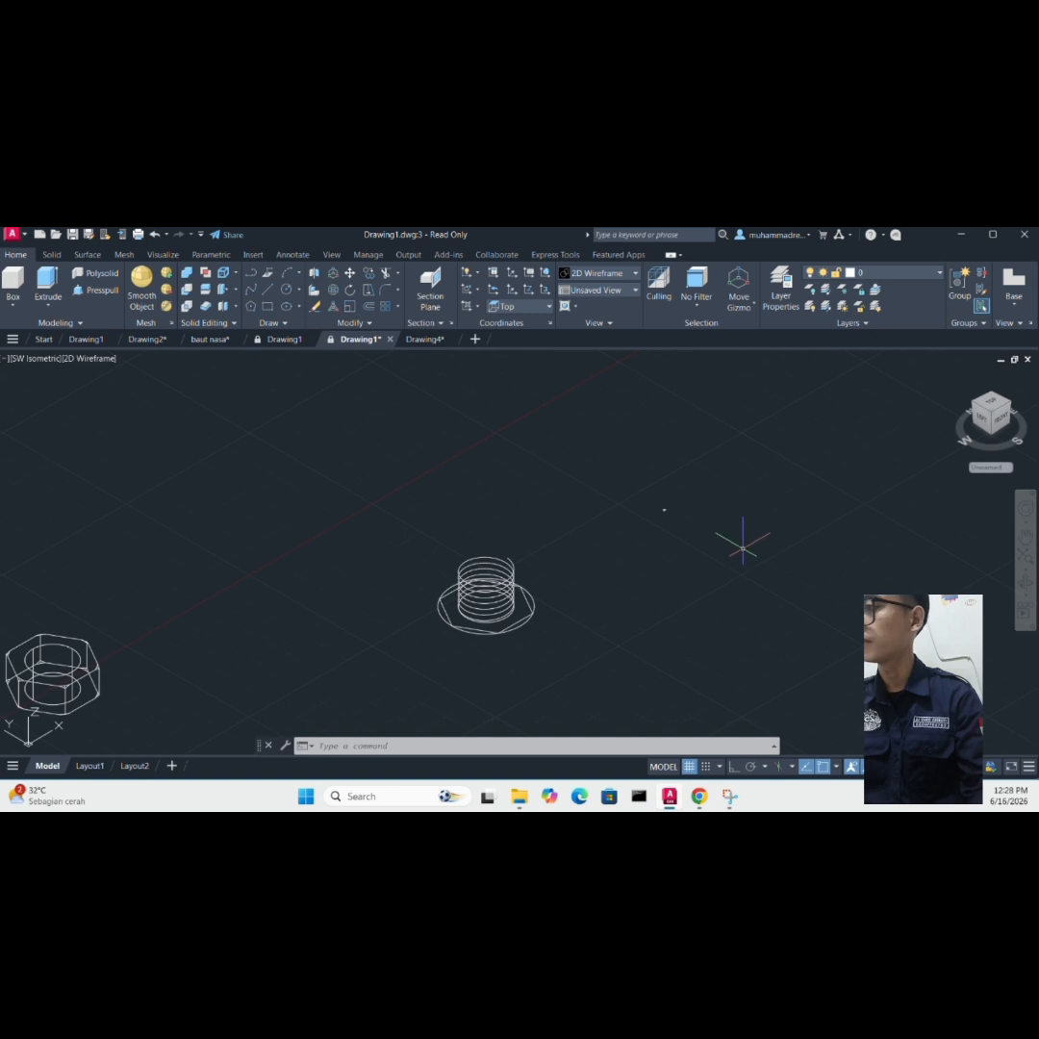
scroll(674, 485, up, 2)
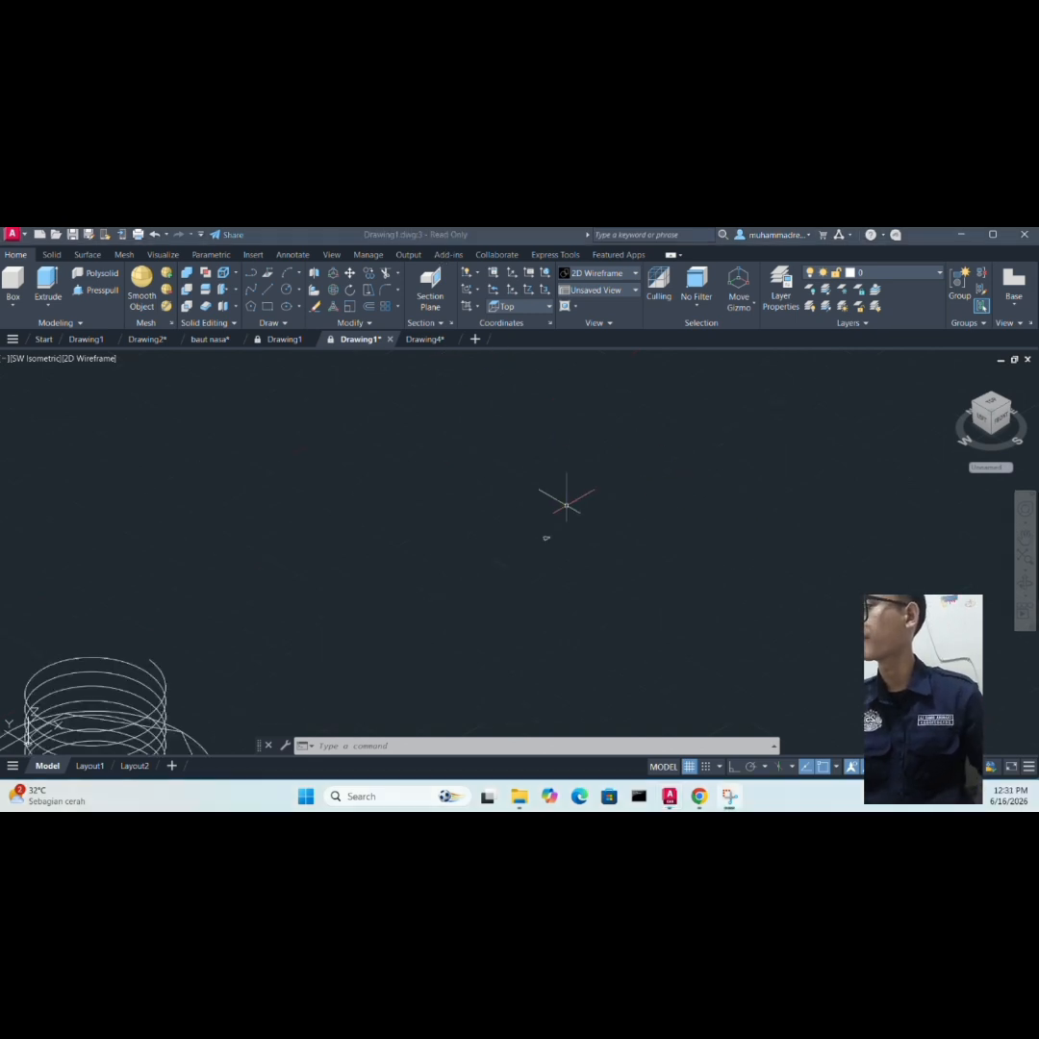
scroll(567, 504, up, 2)
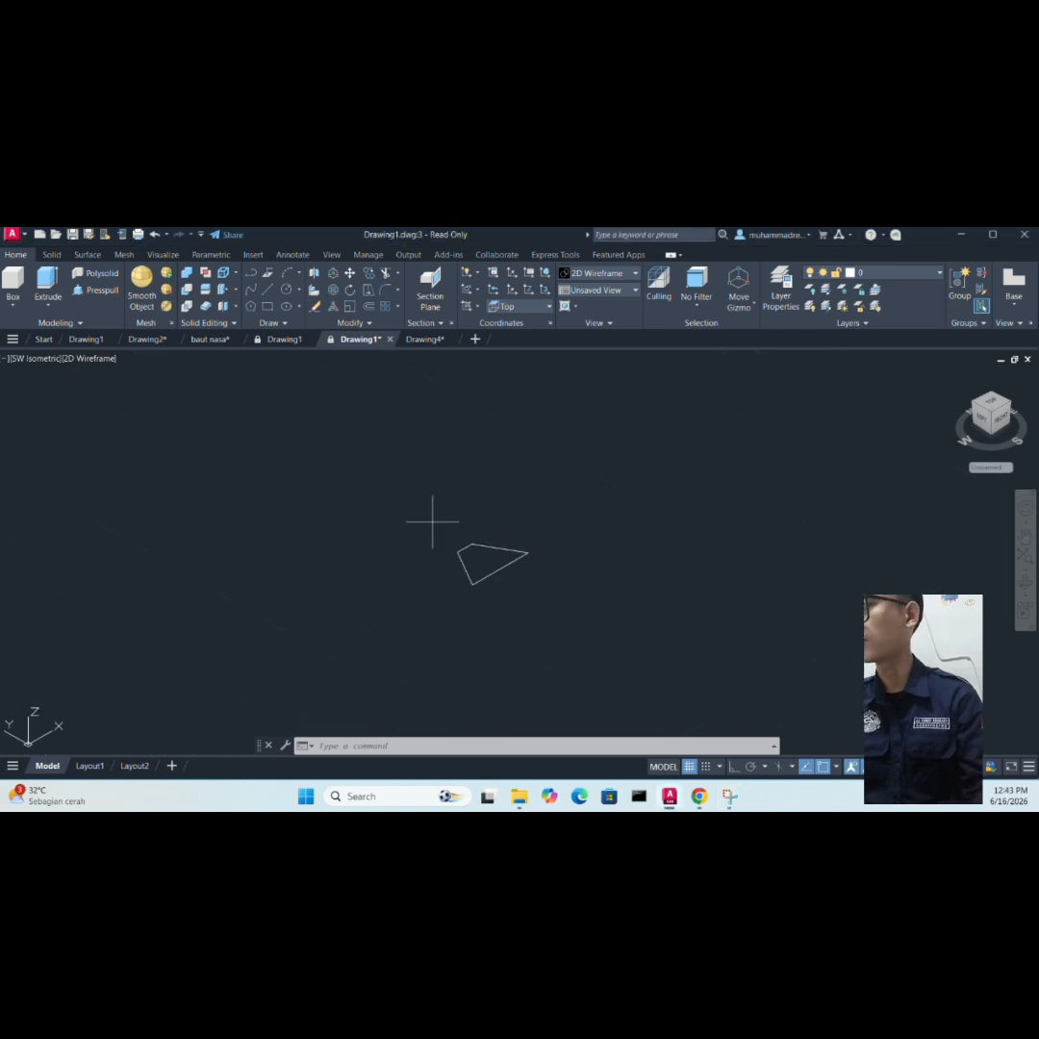
click(432, 522)
click(535, 616)
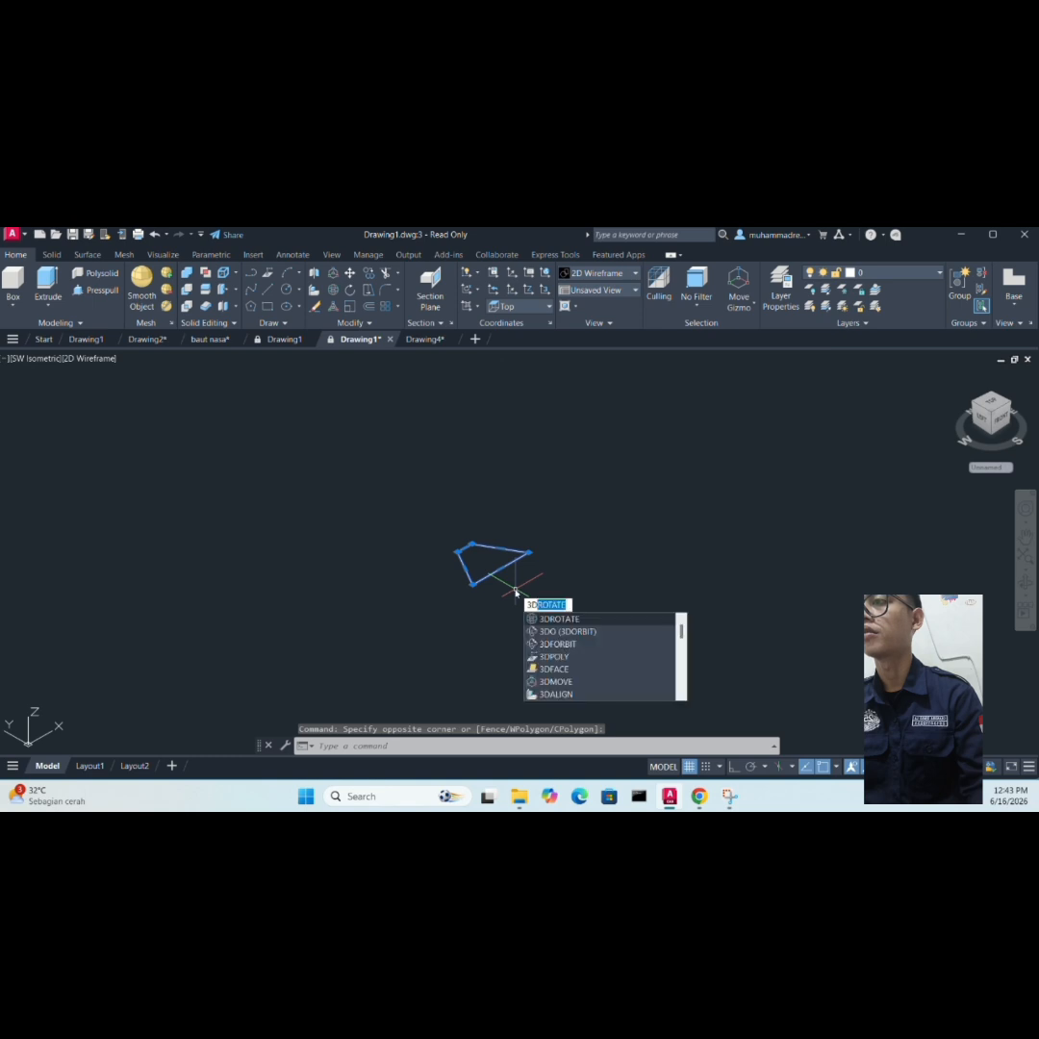
click(626, 619)
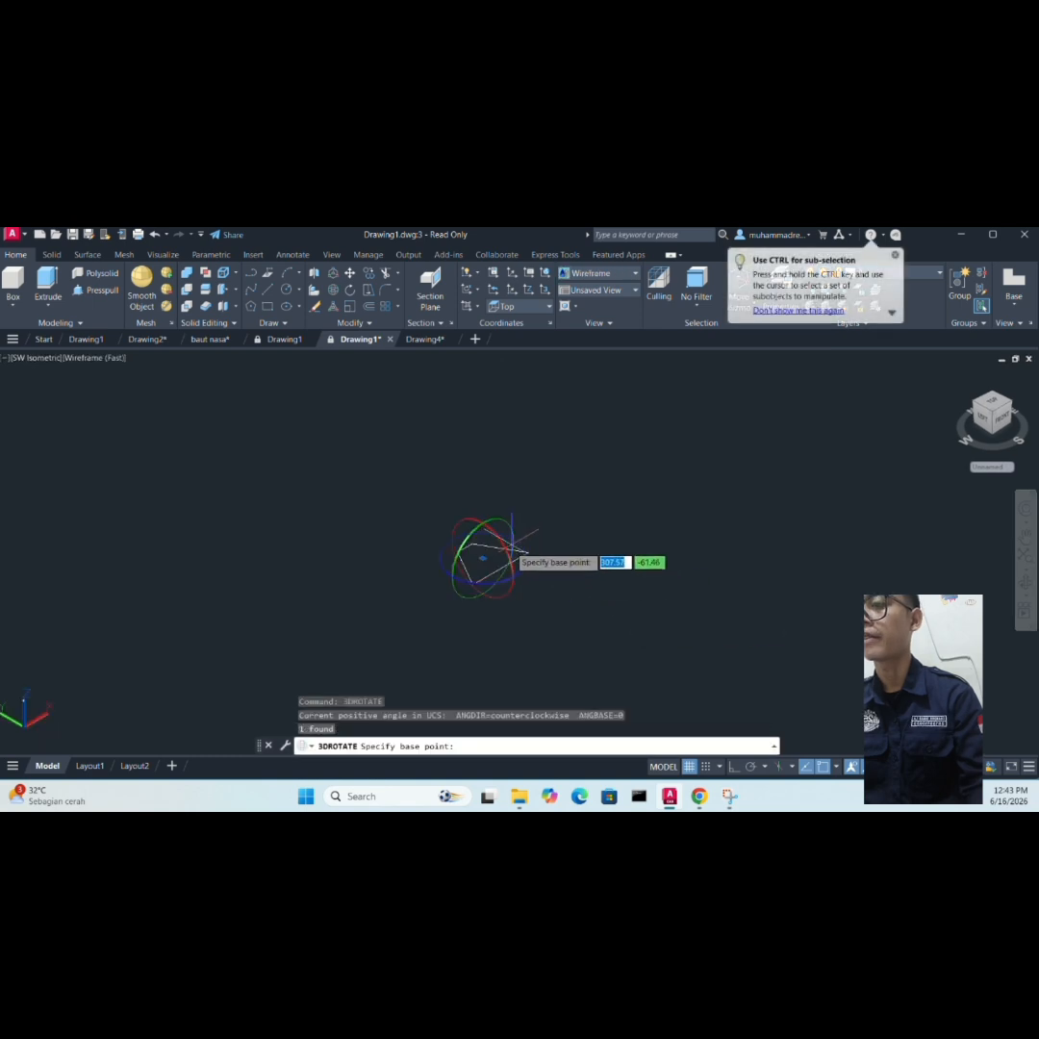
click(507, 558)
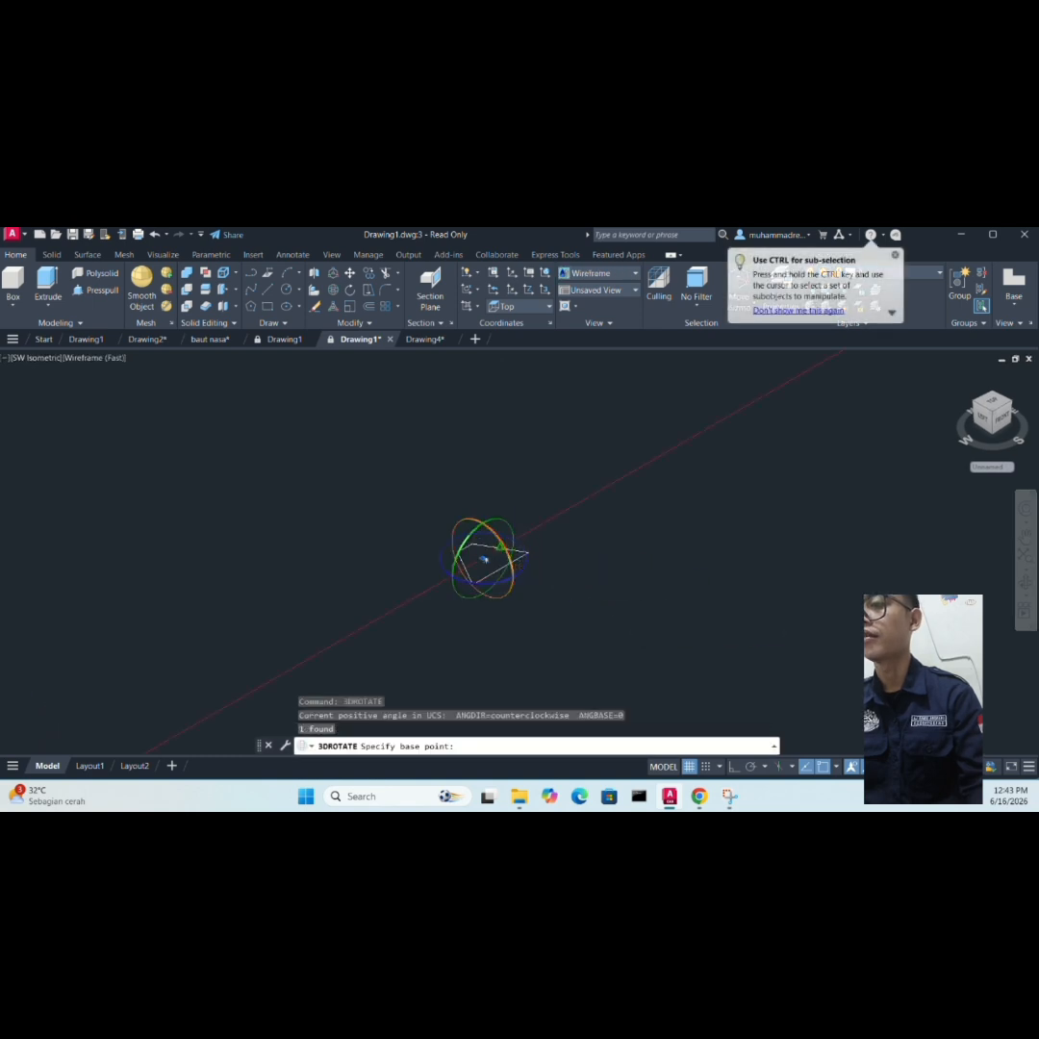
click(641, 640)
click(495, 555)
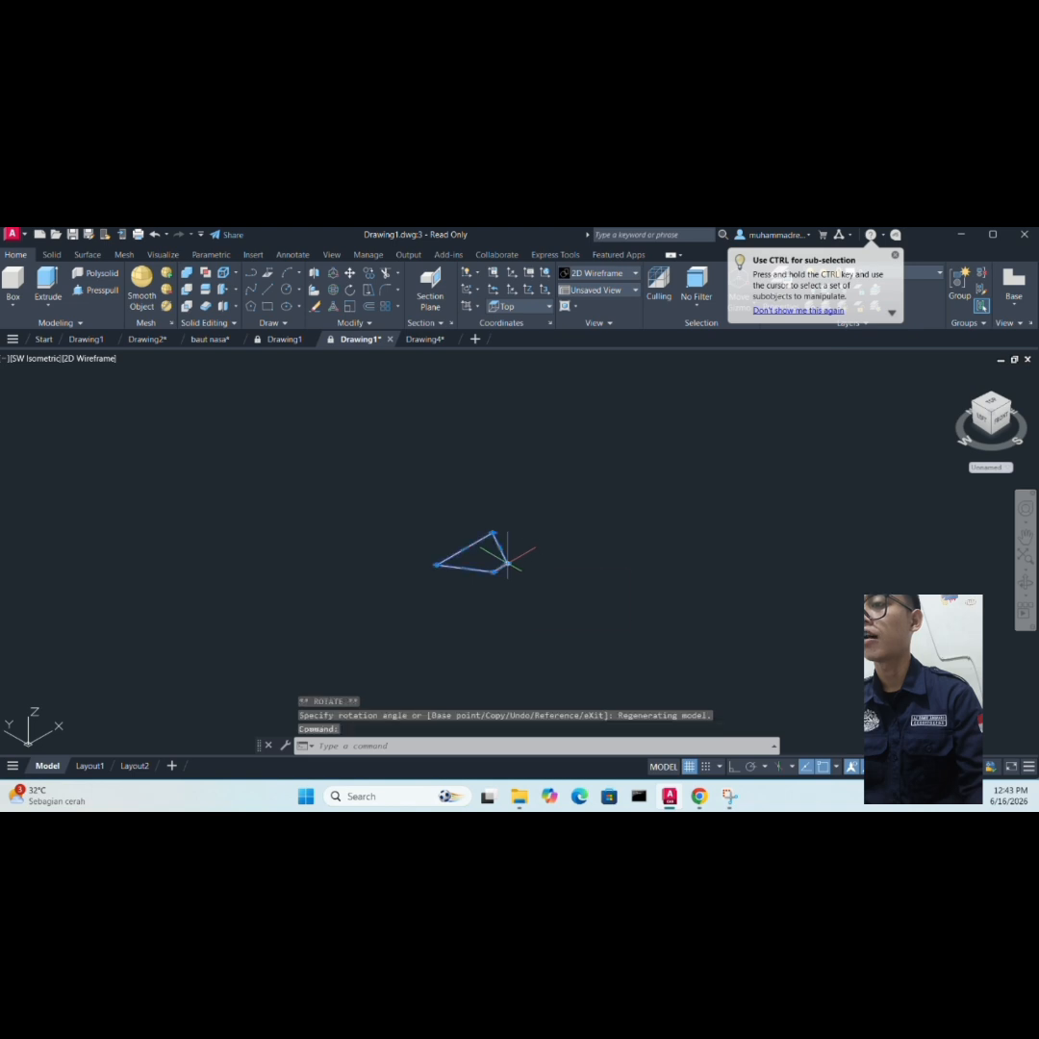
- Rotate the trapezoid profile 270 degrees about its Y axis with 3D Rotate so it stands upright
right_click(506, 549)
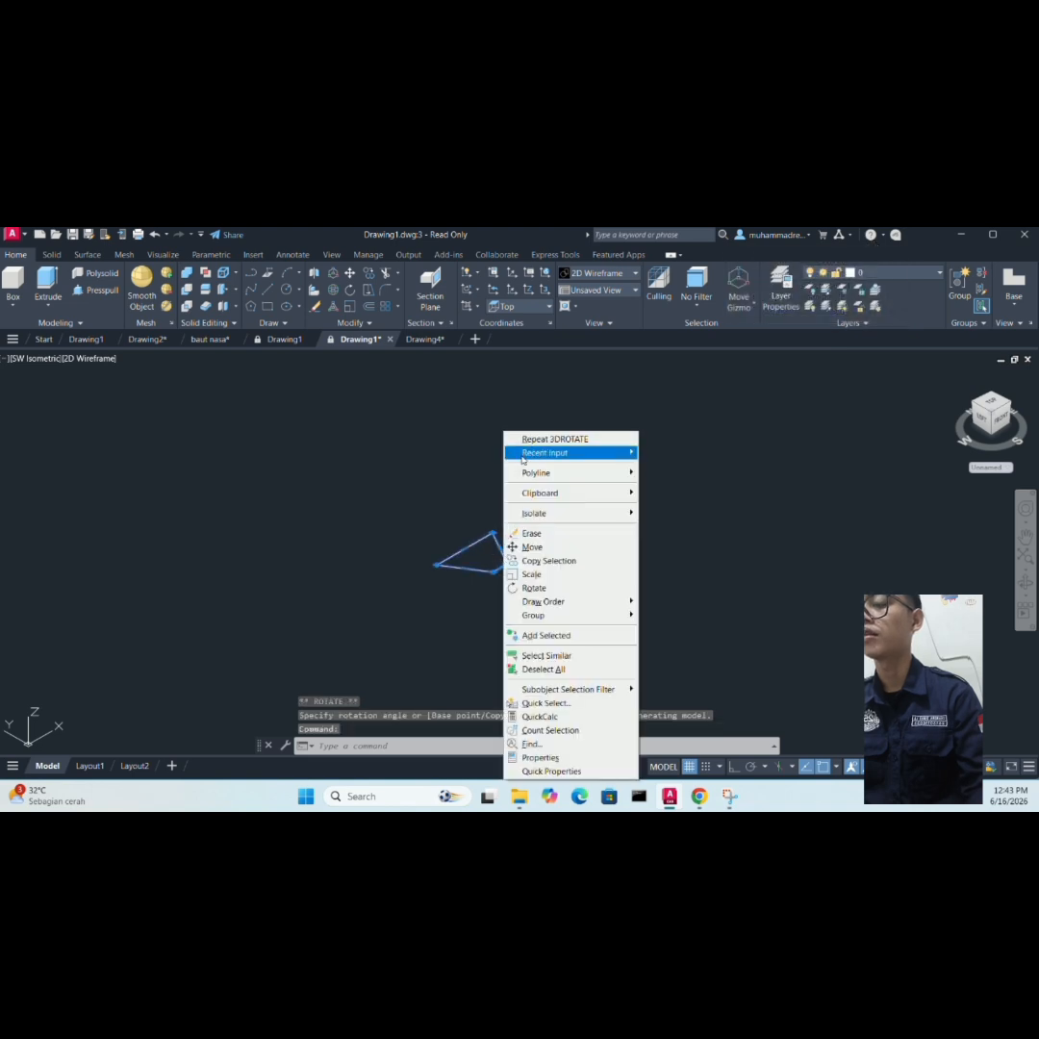
click(543, 438)
click(500, 519)
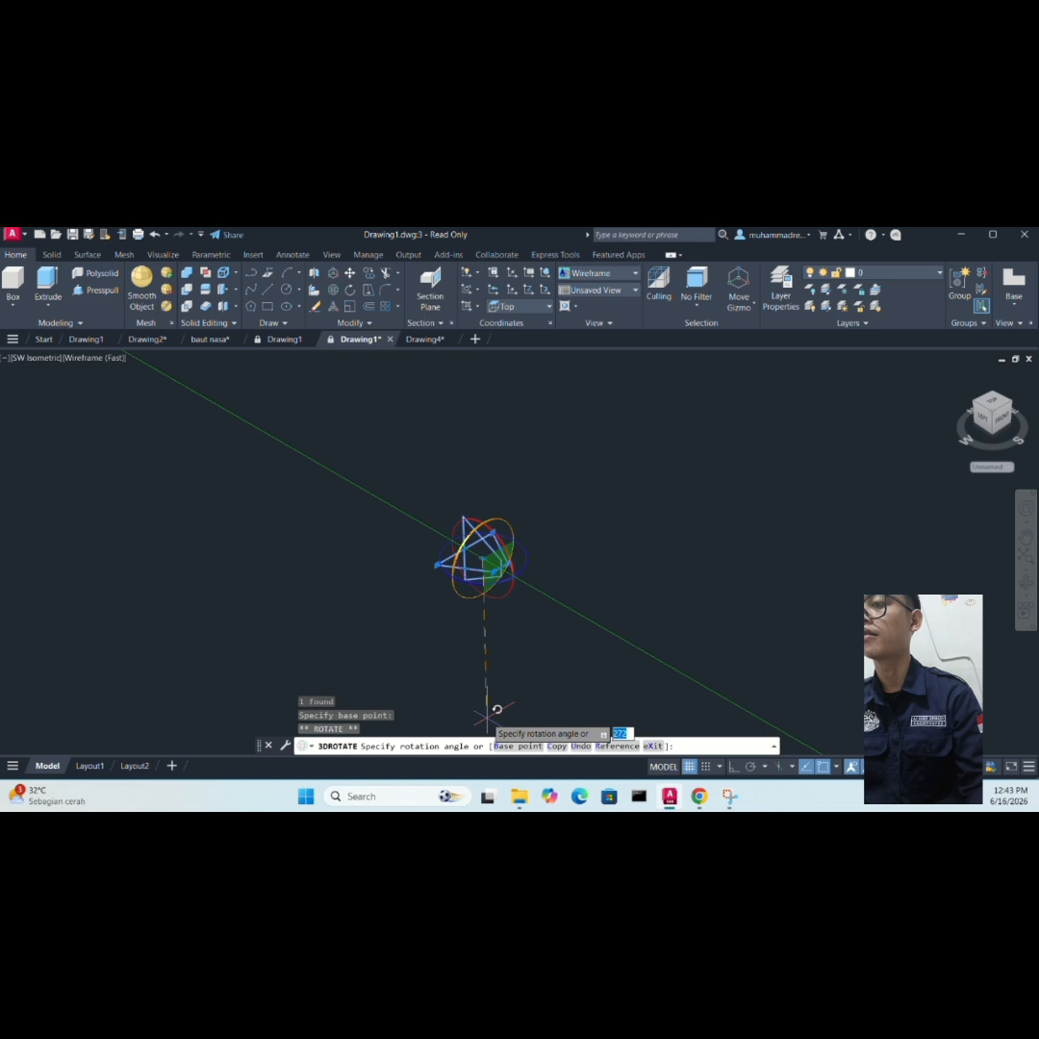
text(270)
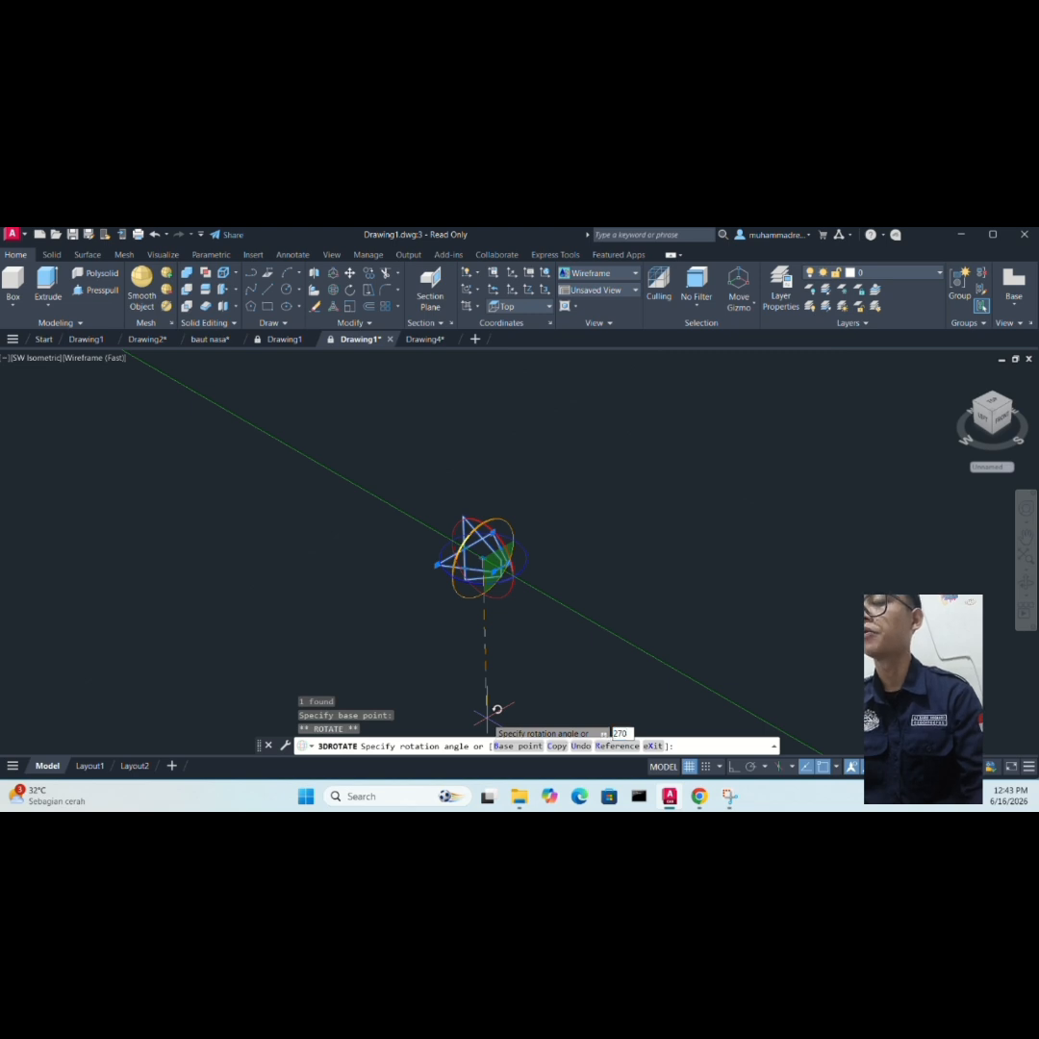
key(Return)
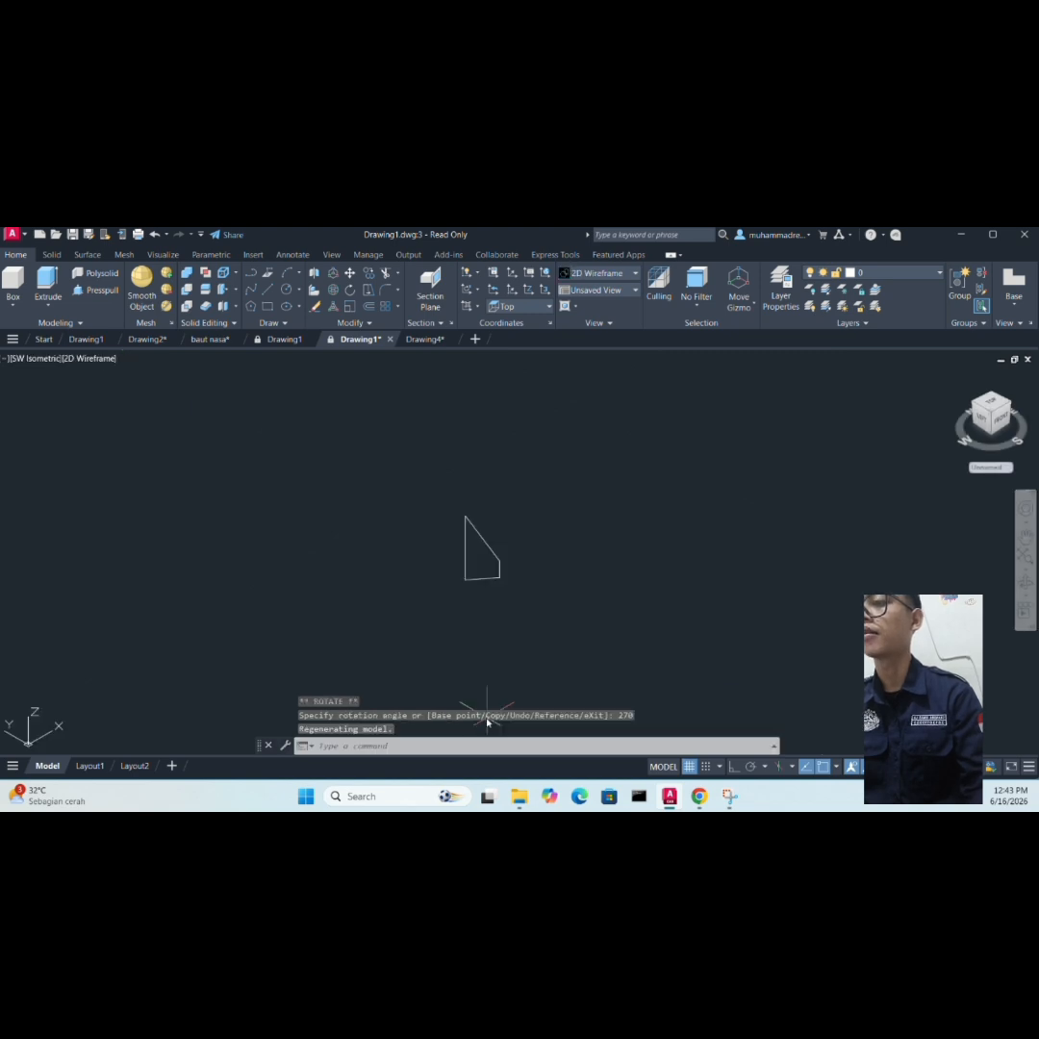
- Rotate the upright trapezoid profile about 90 degrees around its vertical Z axis with 3D Rotate
click(448, 519)
click(592, 596)
click(434, 483)
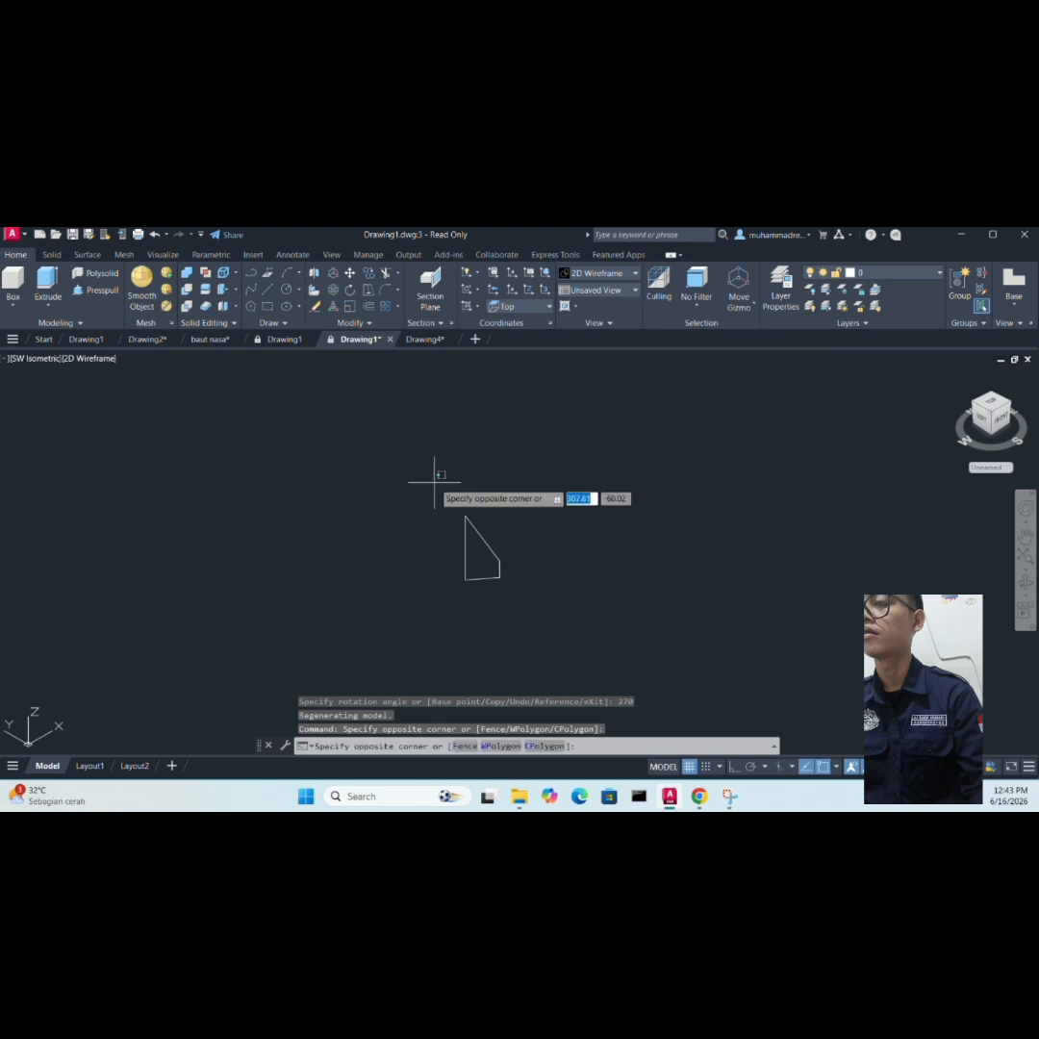
click(509, 616)
right_click(492, 431)
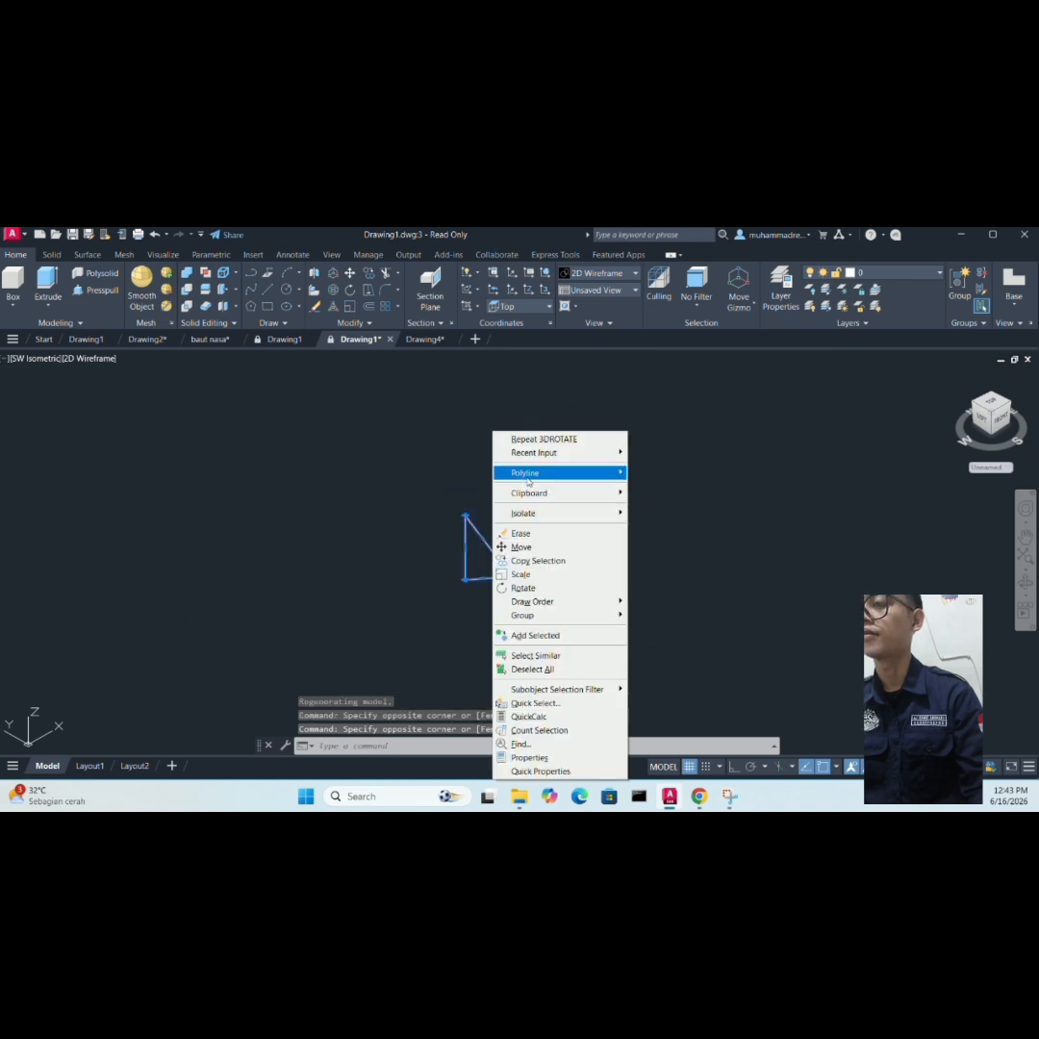
click(524, 436)
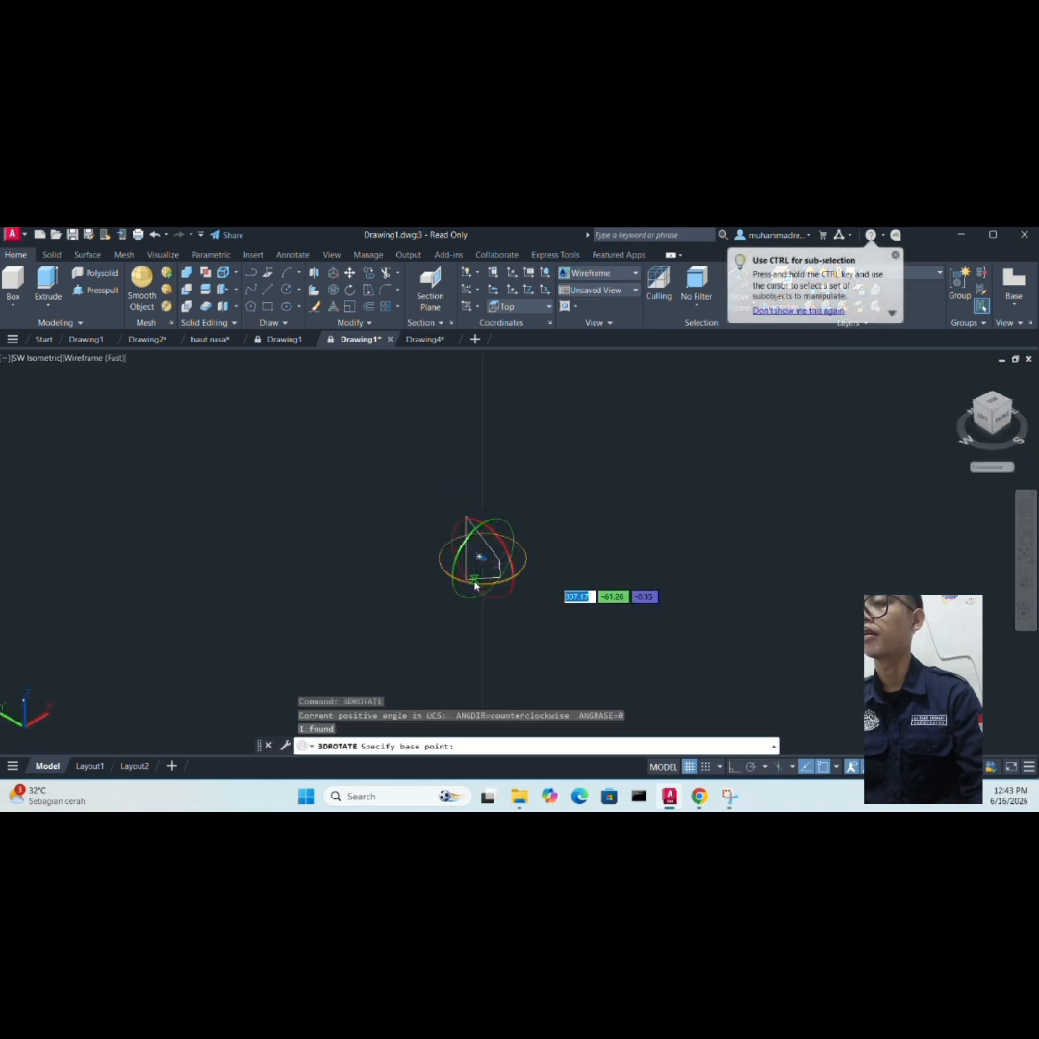
click(474, 584)
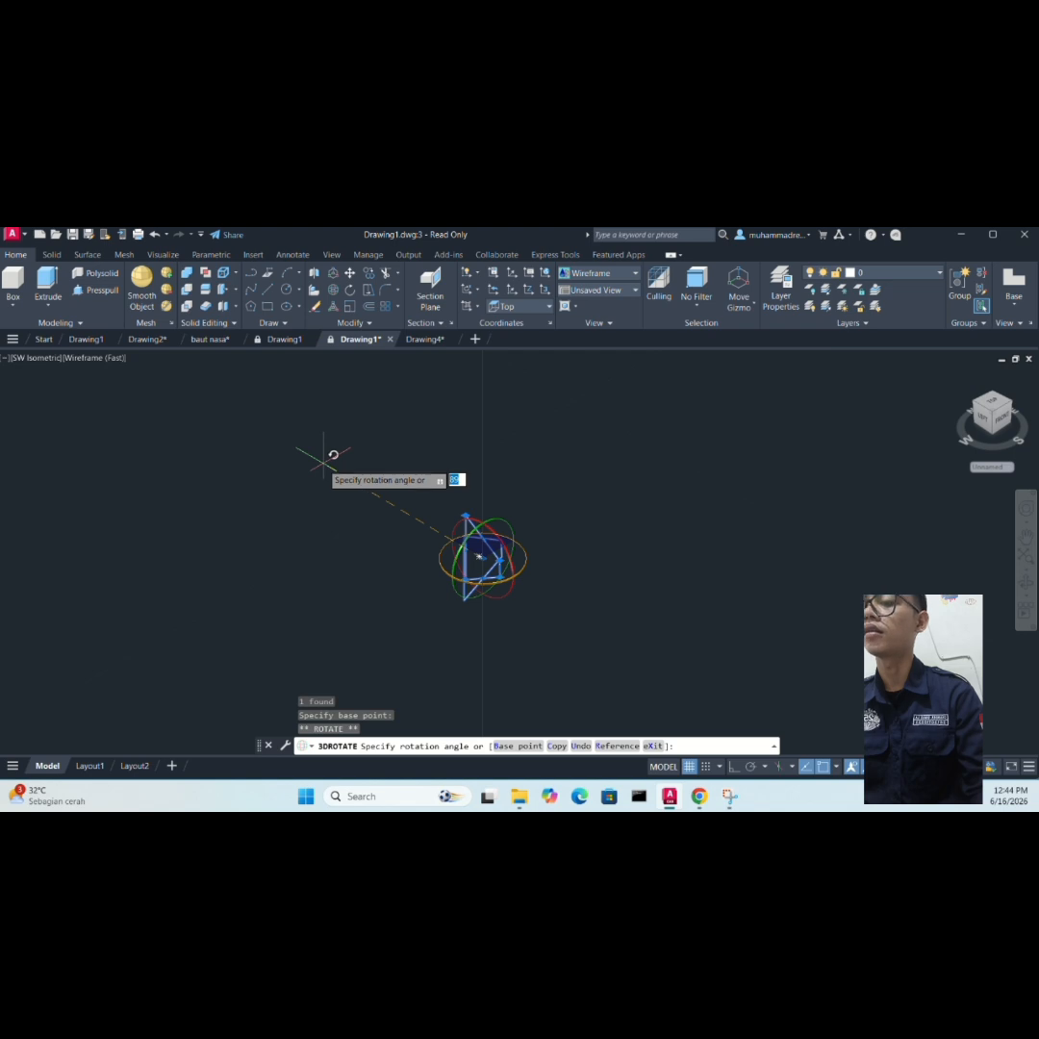
click(323, 460)
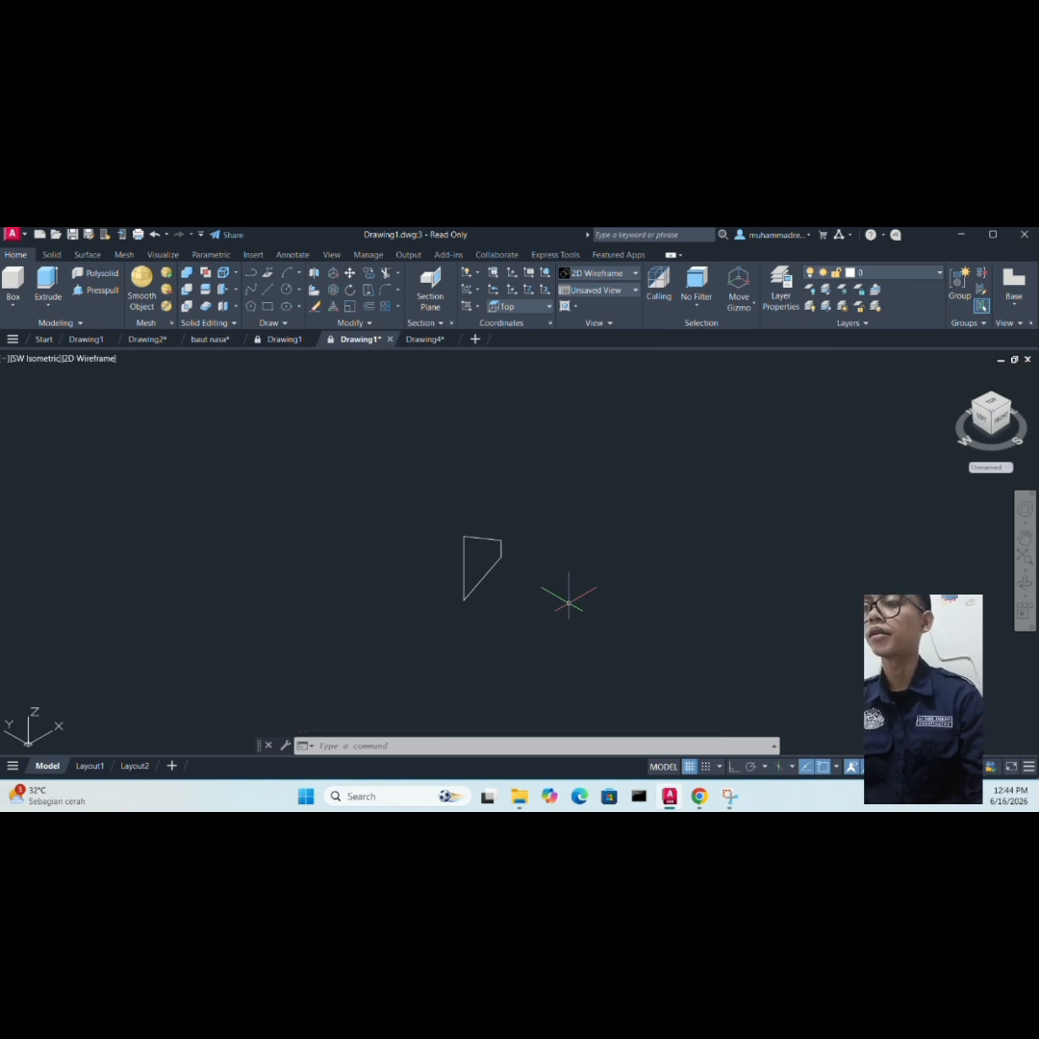
scroll(522, 661, down, 4)
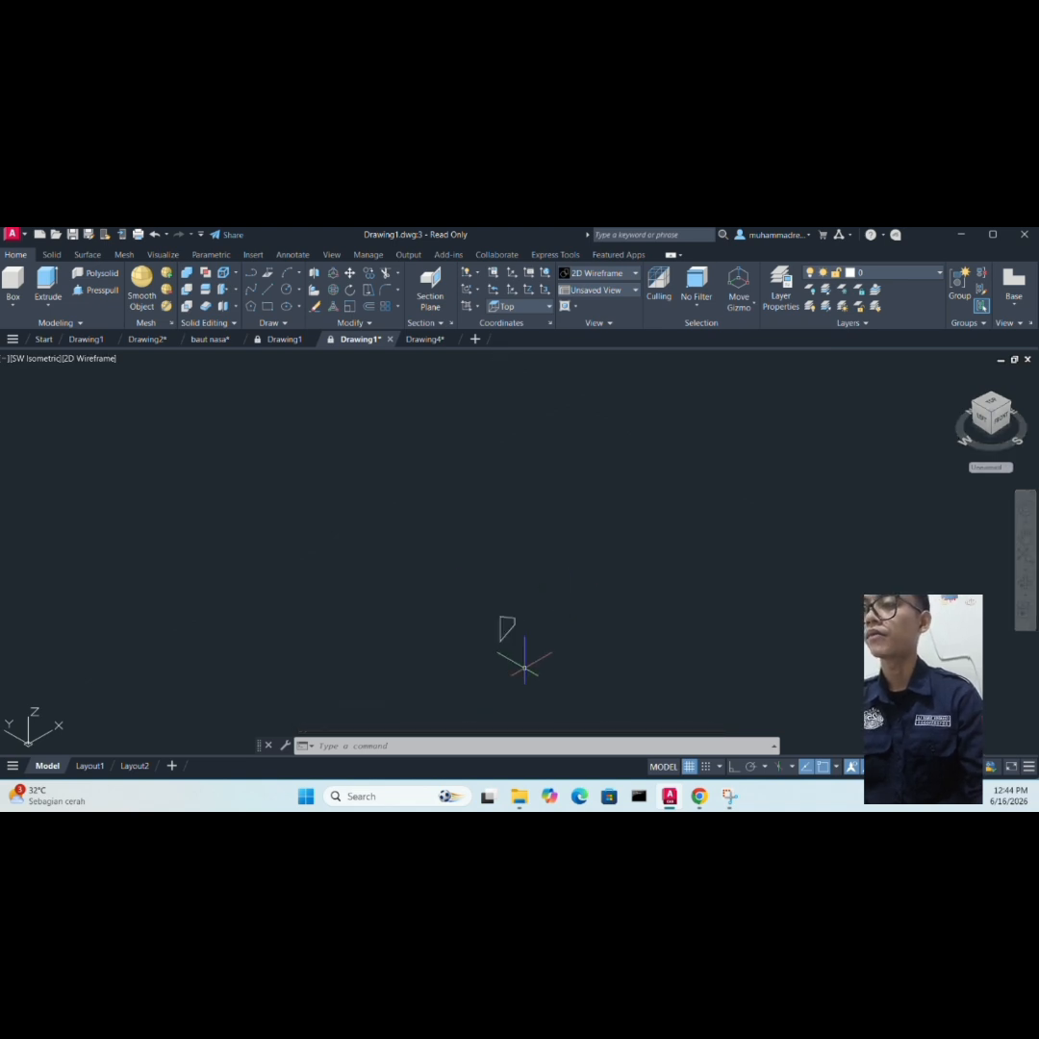
click(440, 253)
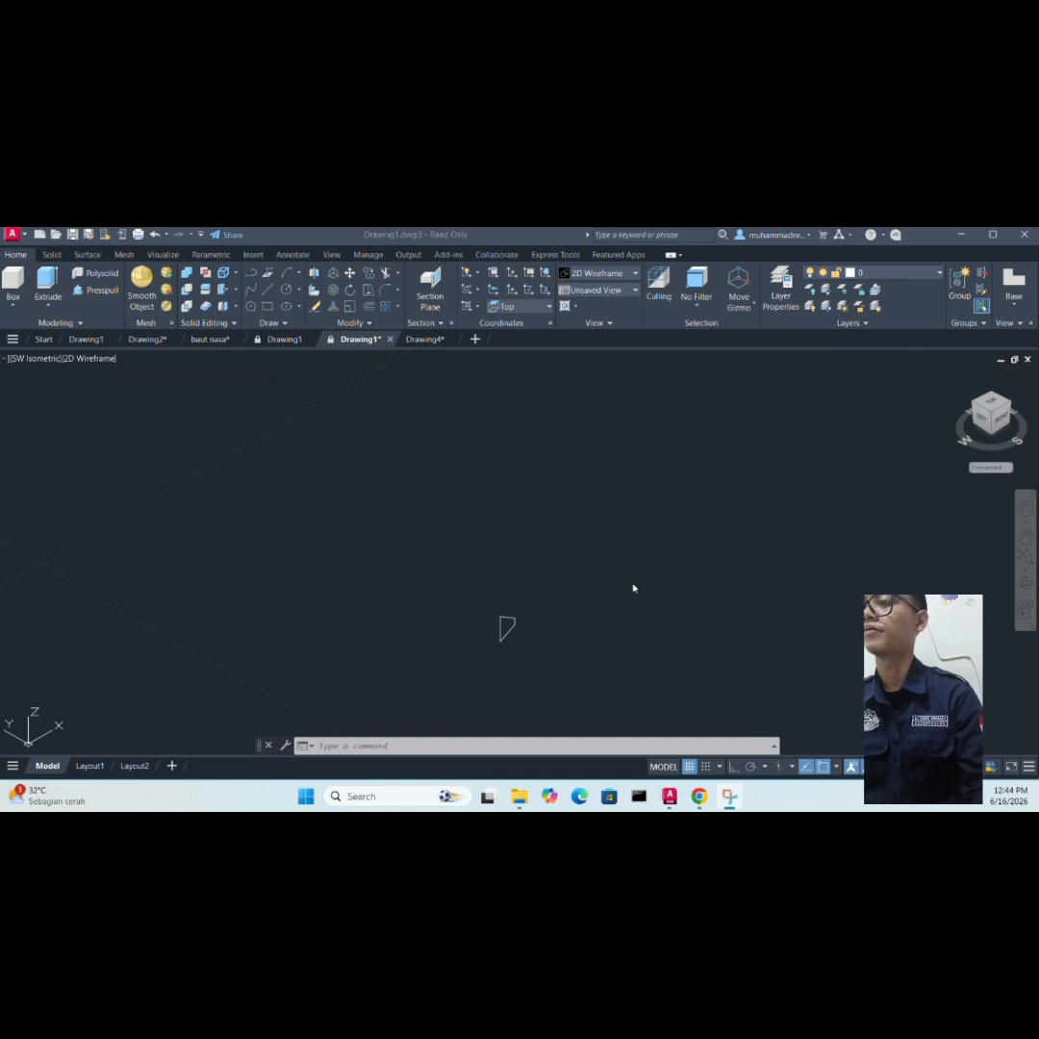
scroll(542, 572, down, 3)
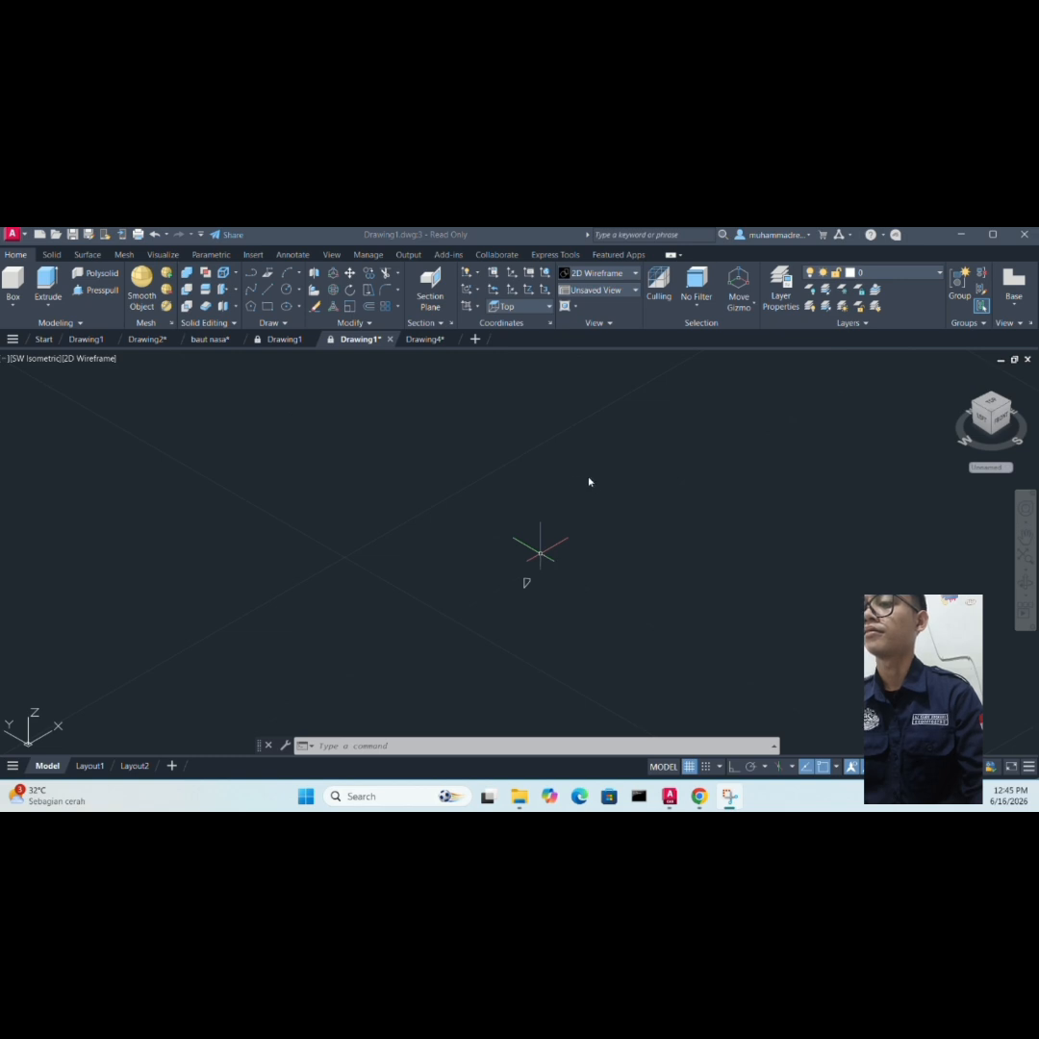
scroll(527, 498, down, 3)
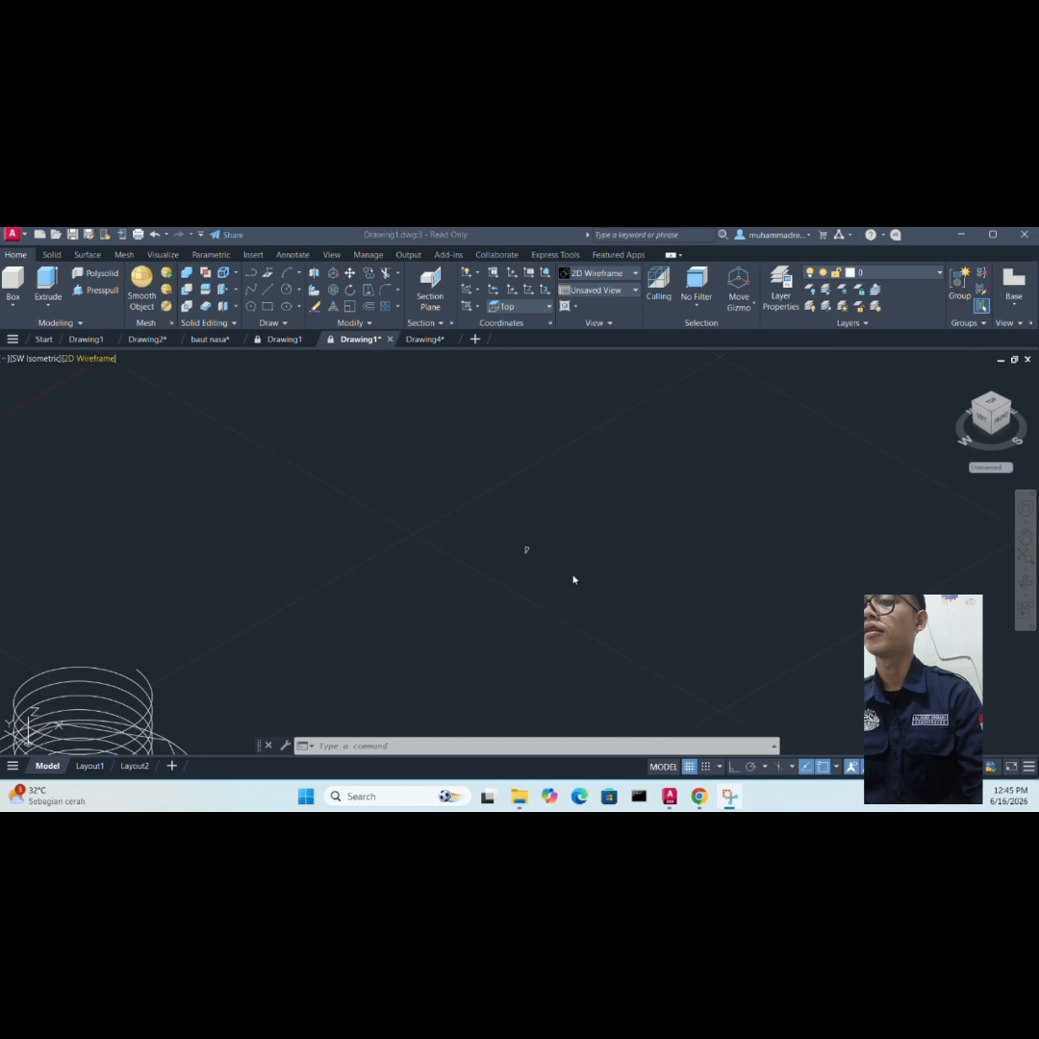
scroll(573, 578, up, 3)
scroll(462, 529, down, 3)
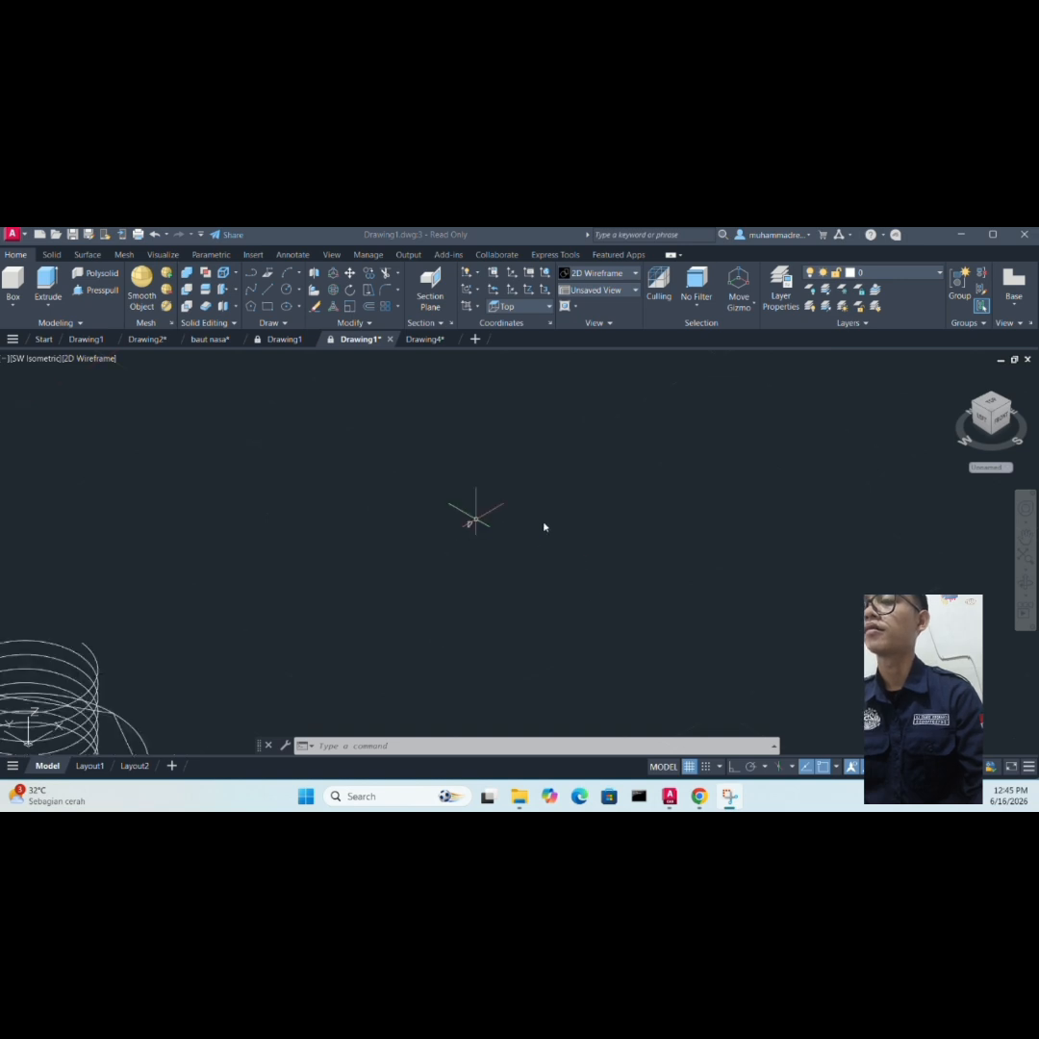
scroll(546, 493, up, 4)
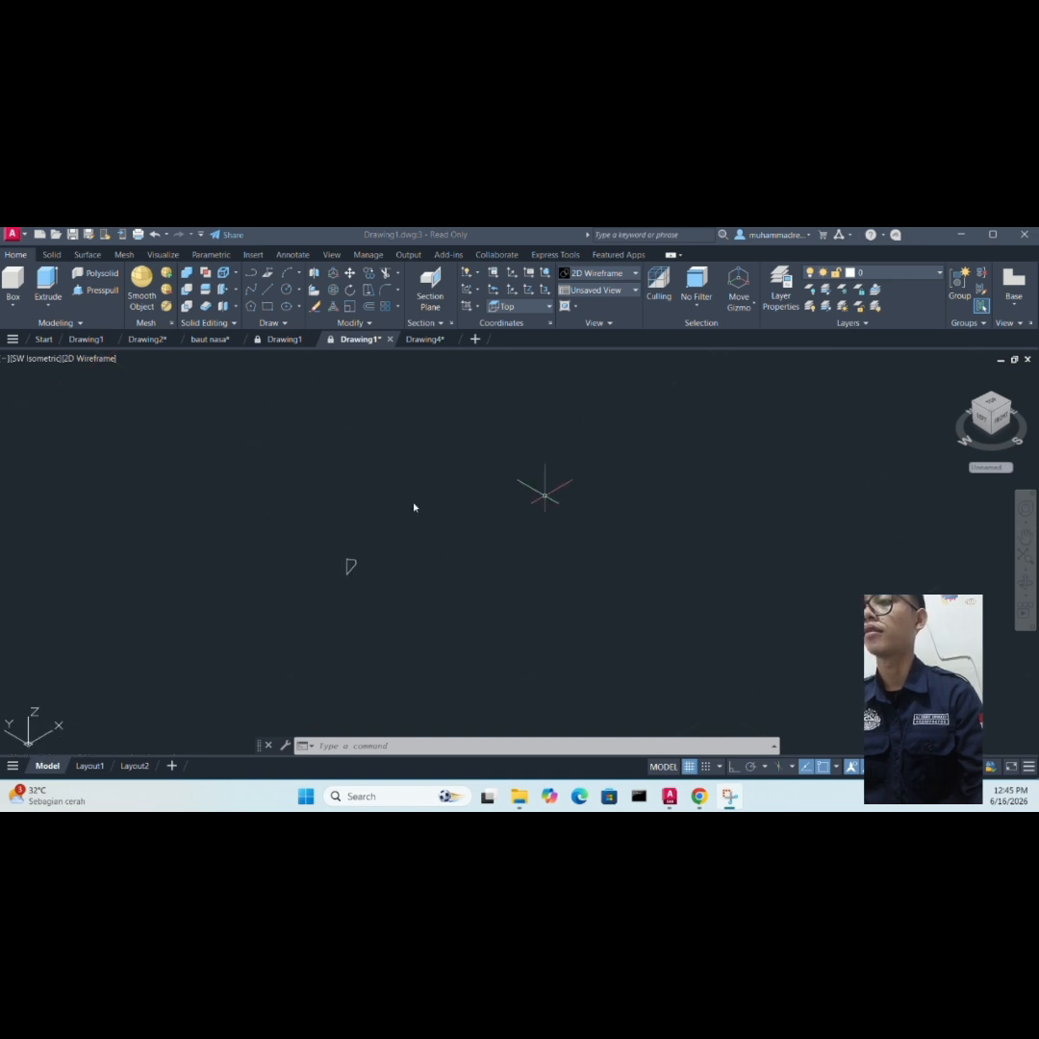
scroll(578, 525, down, 2)
scroll(577, 525, down, 3)
scroll(577, 533, up, 4)
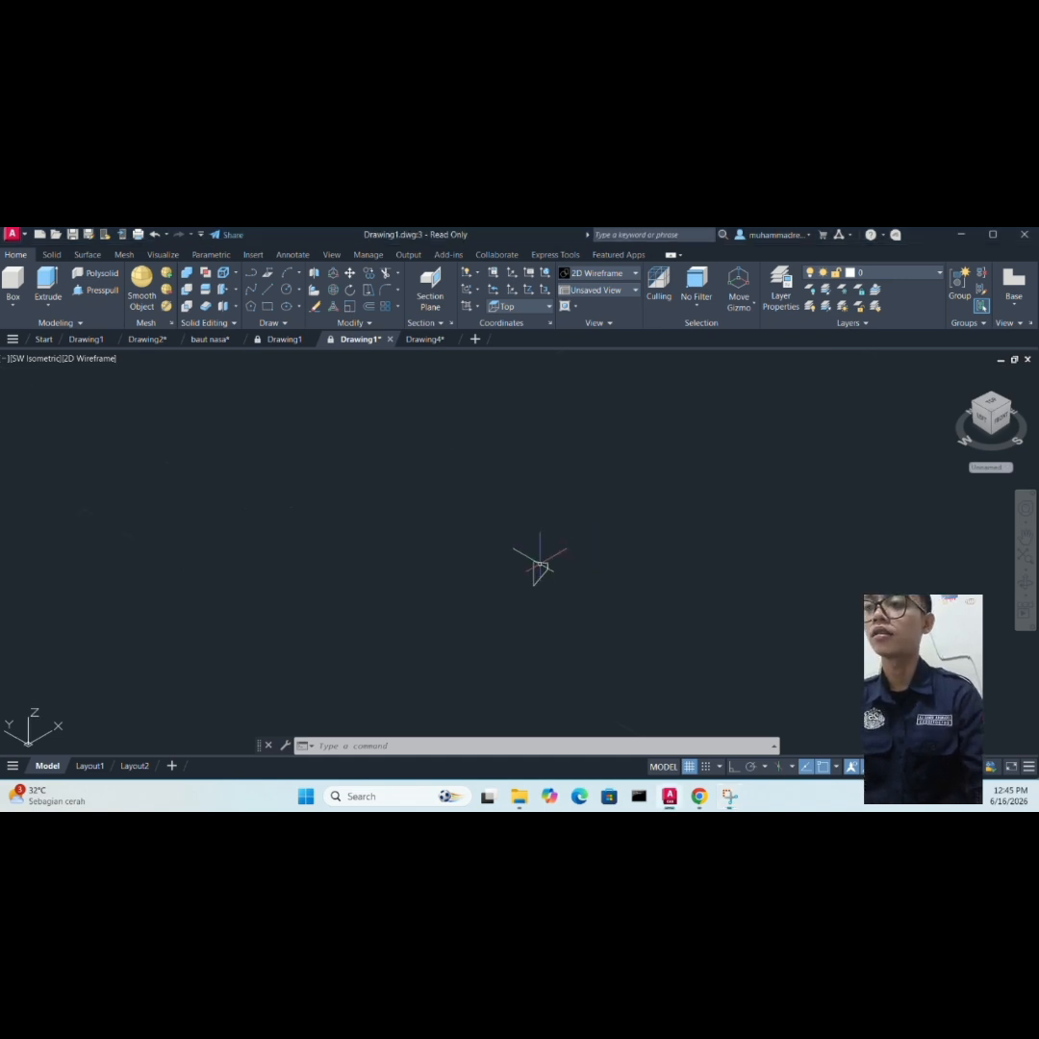
- Move the trapezoid profile from the midpoint of its short vertical edge onto the upper endpoint of the helix
click(539, 569)
right_click(621, 568)
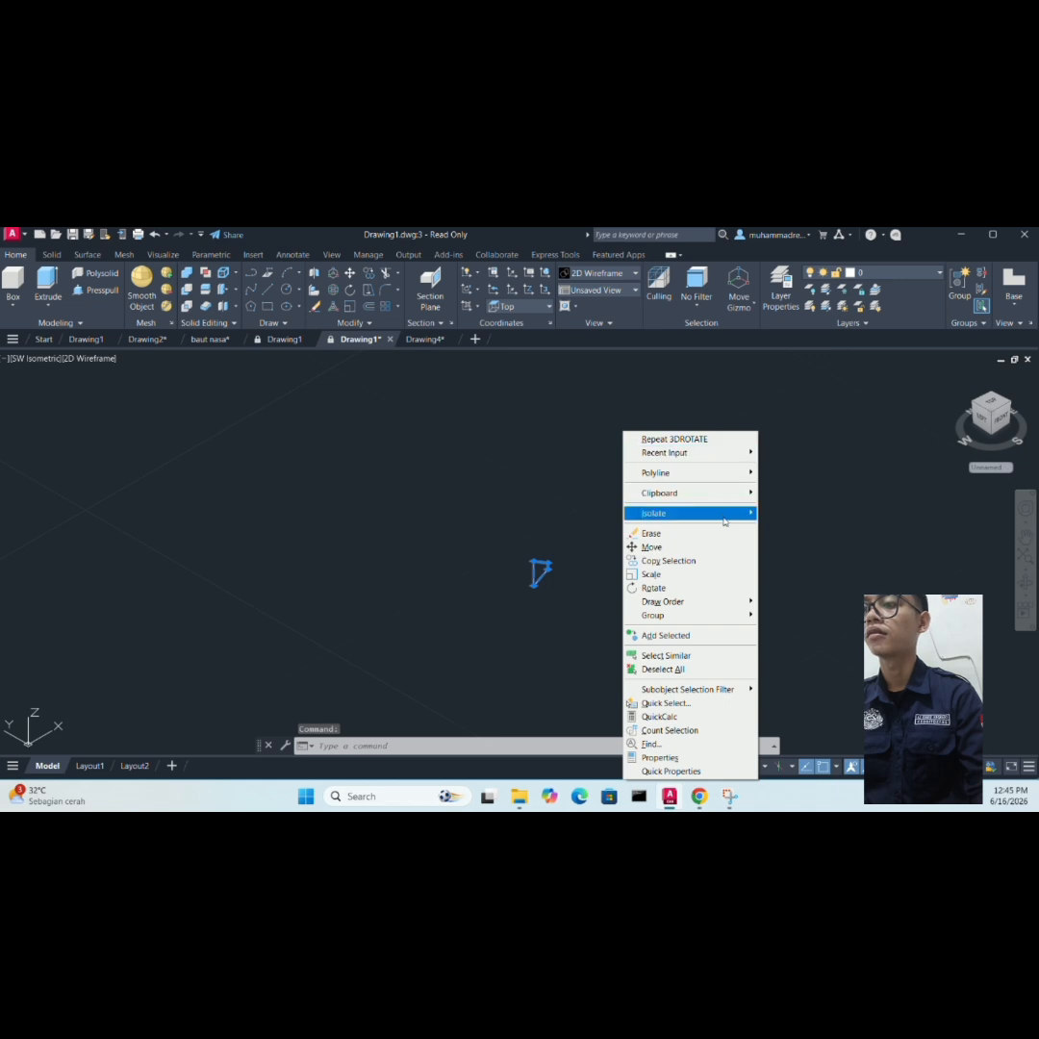
click(712, 547)
scroll(610, 539, up, 5)
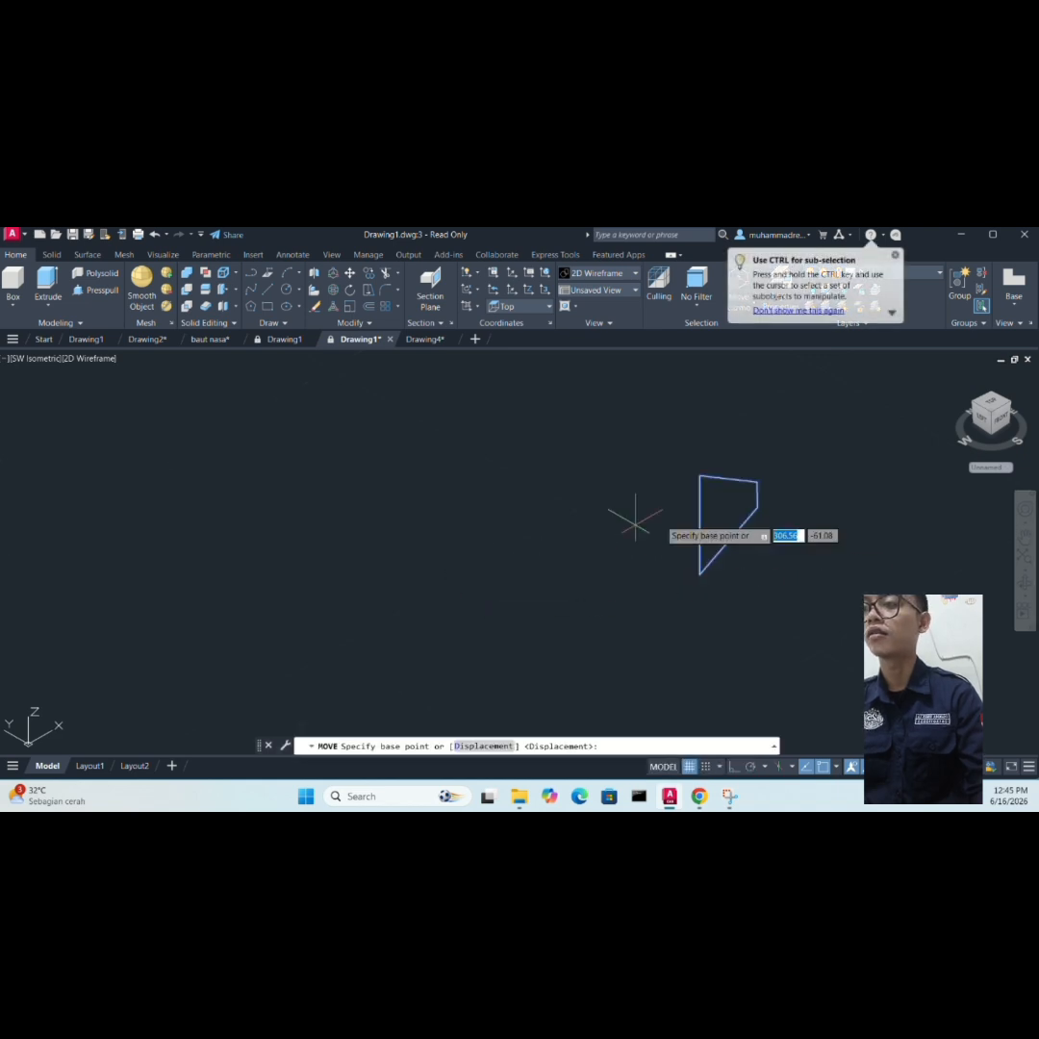
scroll(866, 495, up, 2)
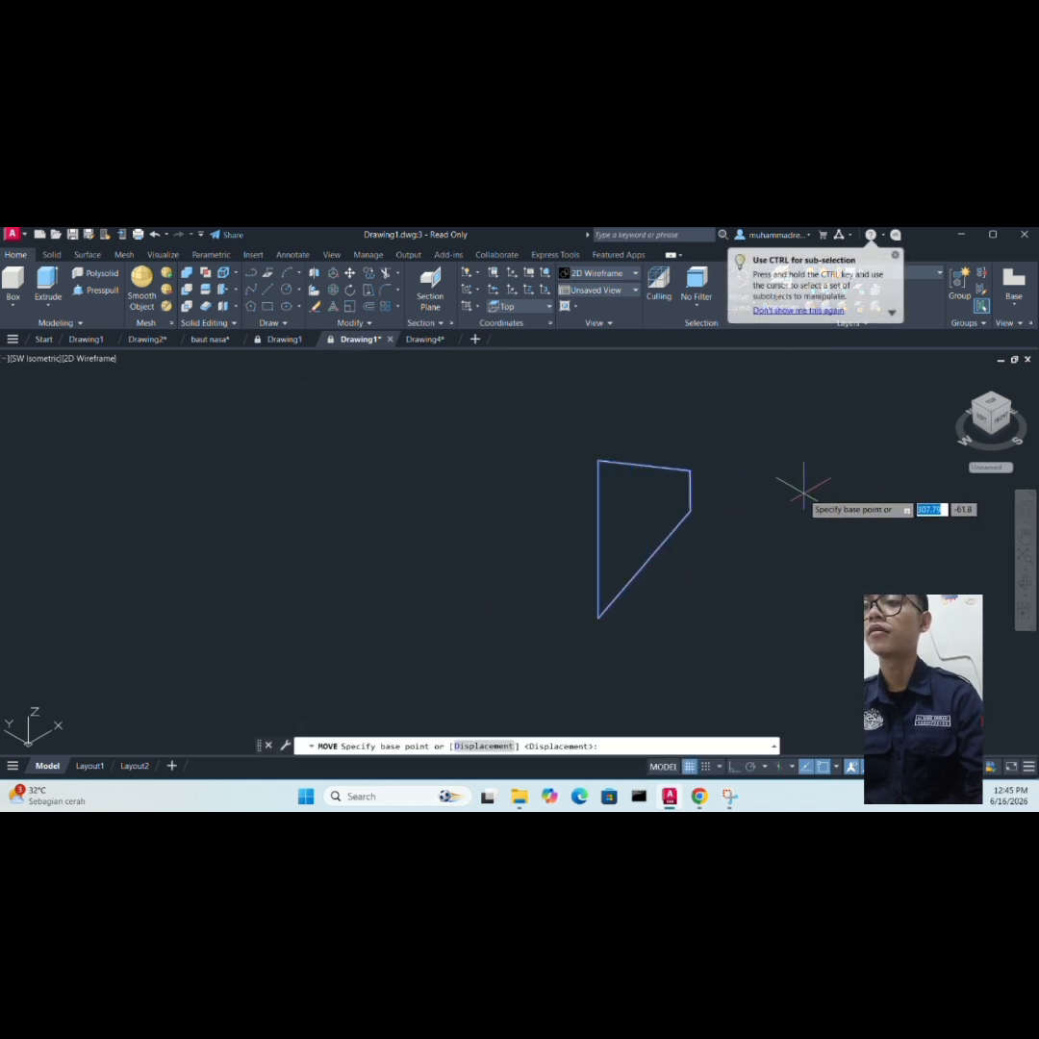
click(689, 490)
scroll(677, 492, down, 6)
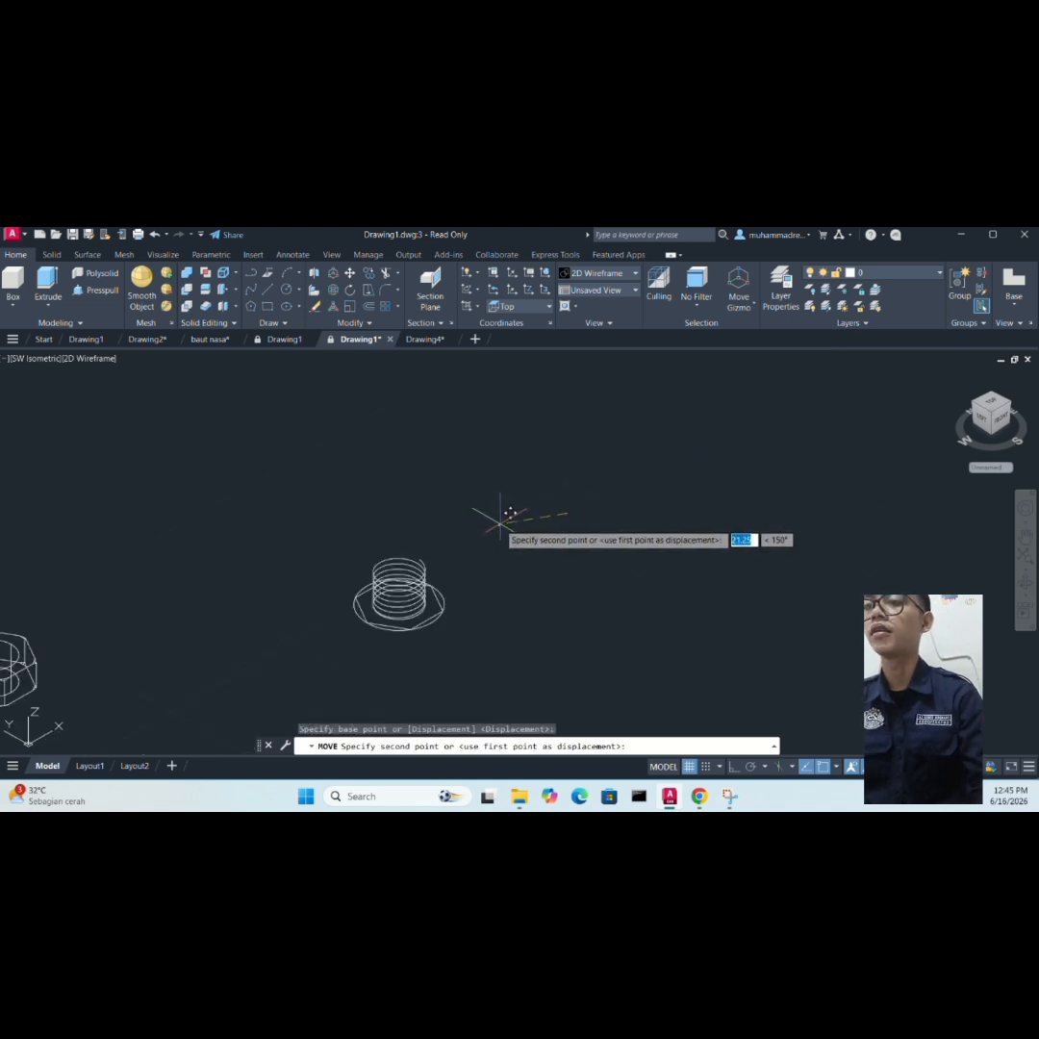
scroll(501, 519, down, 2)
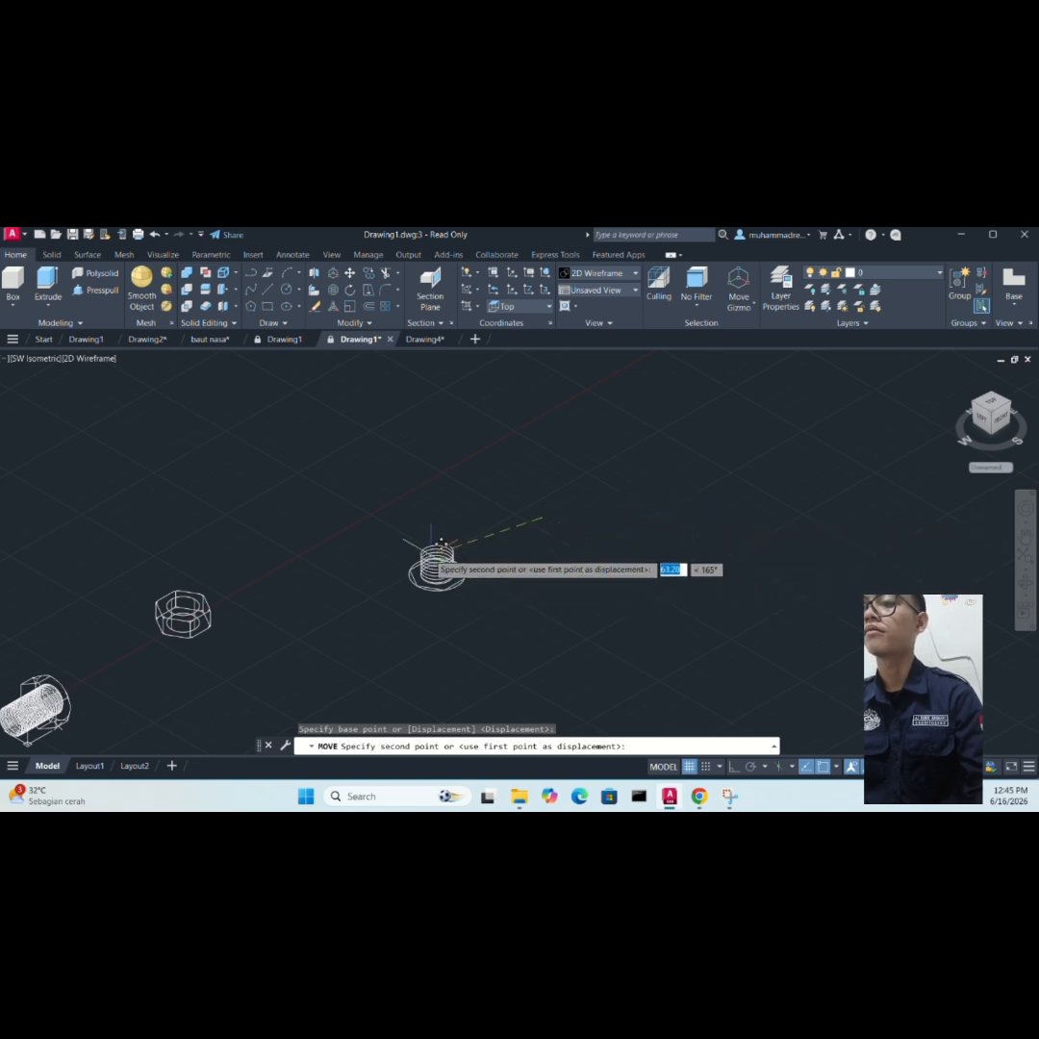
scroll(441, 546, up, 5)
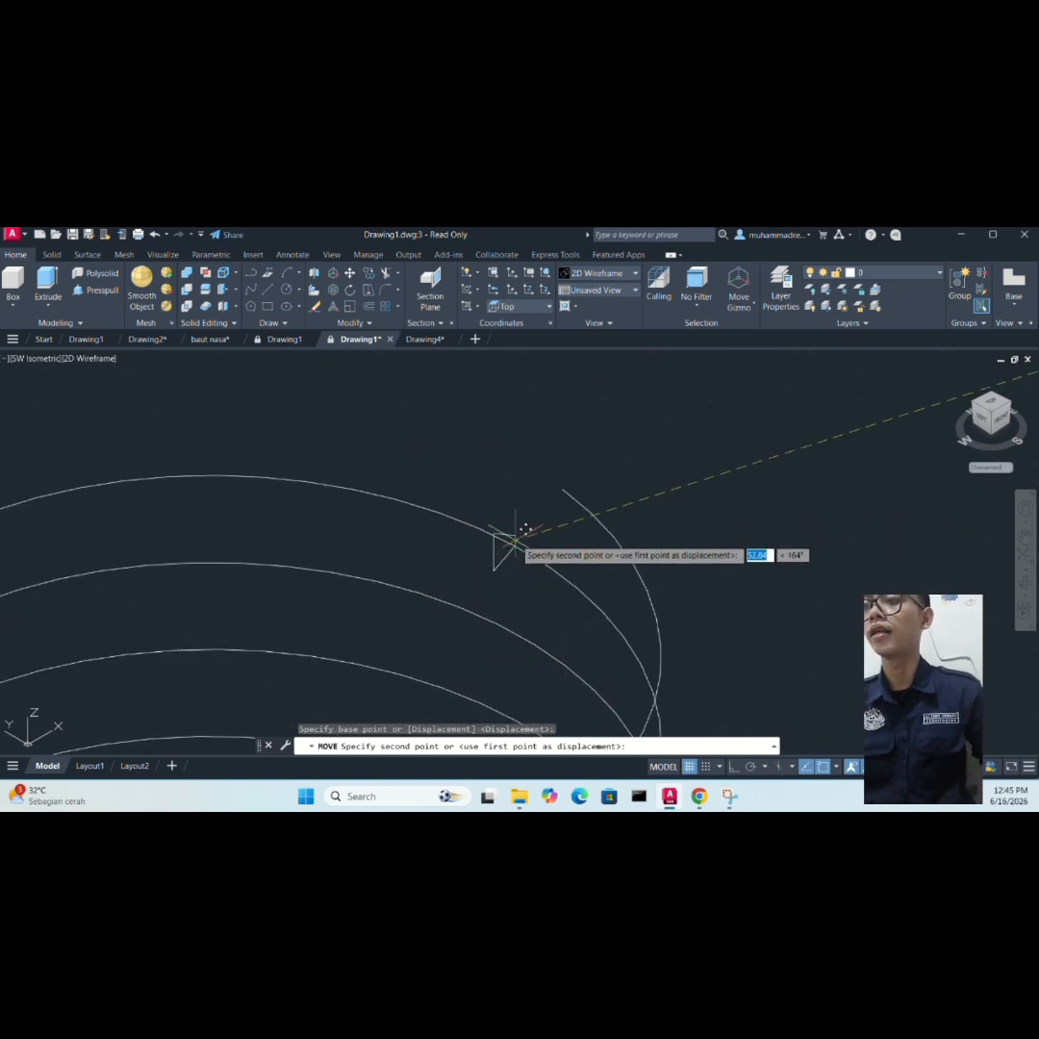
scroll(563, 484, up, 5)
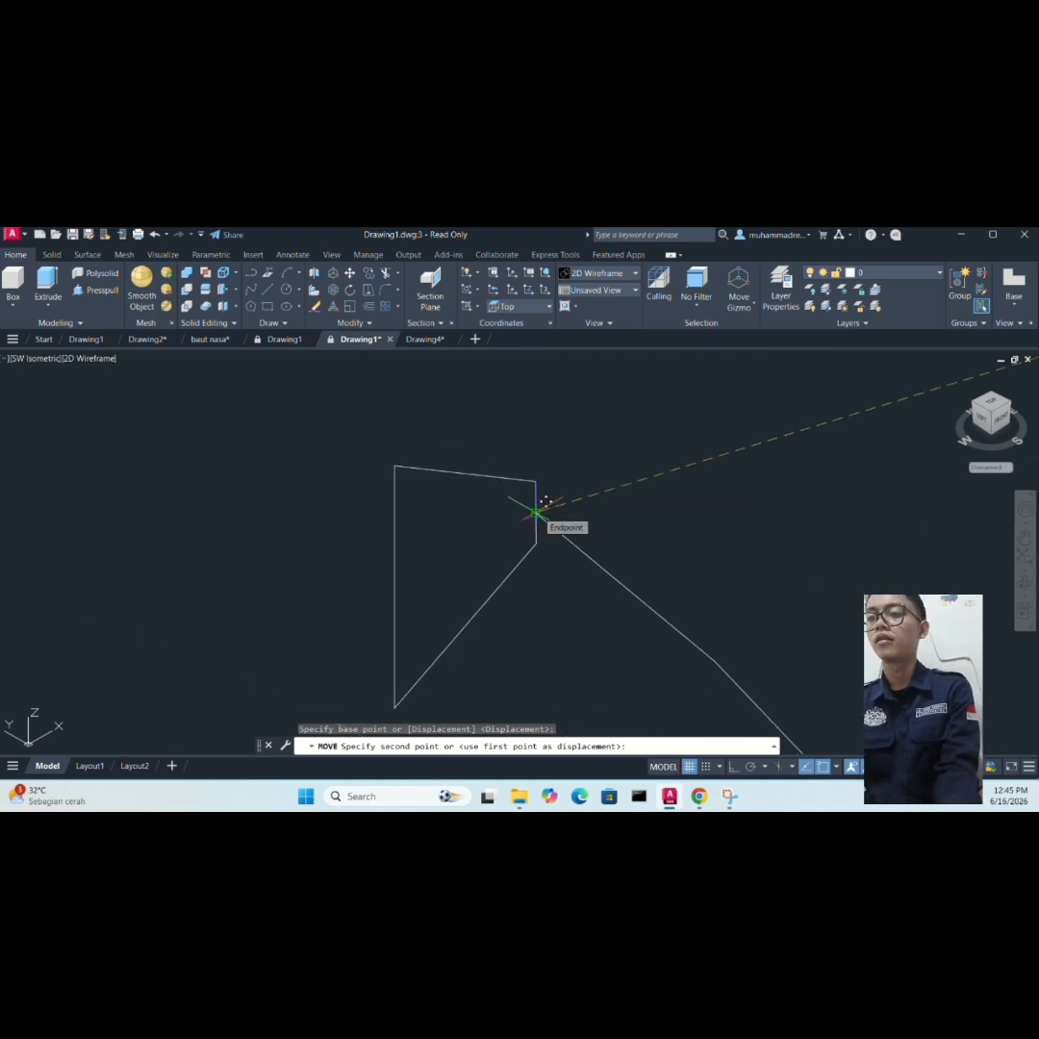
click(536, 511)
scroll(621, 494, down, 5)
scroll(606, 529, up, 5)
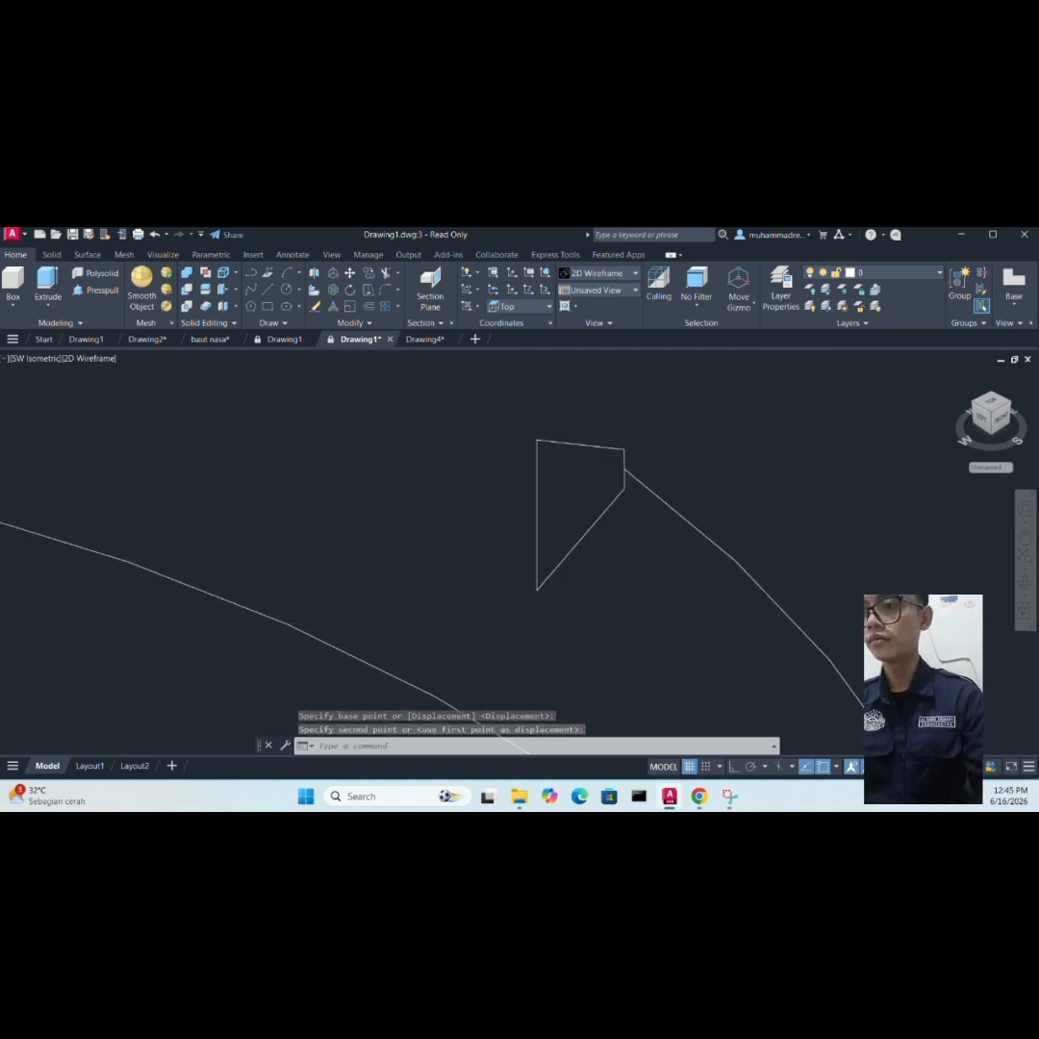
- Choose the trapezoid profile as the Sweep object and set its perpendicular alignment to No
scroll(604, 526, down, 6)
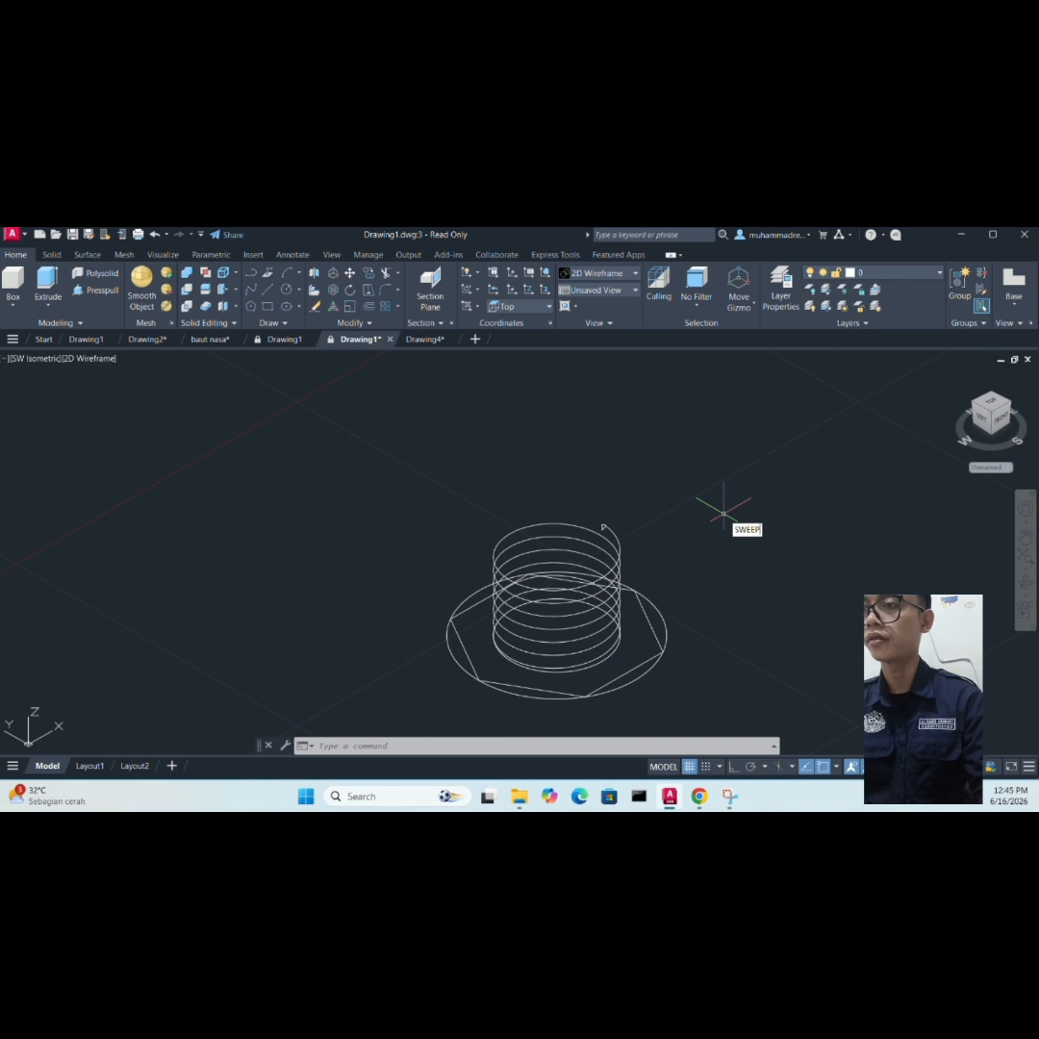
text(E)
key(Return)
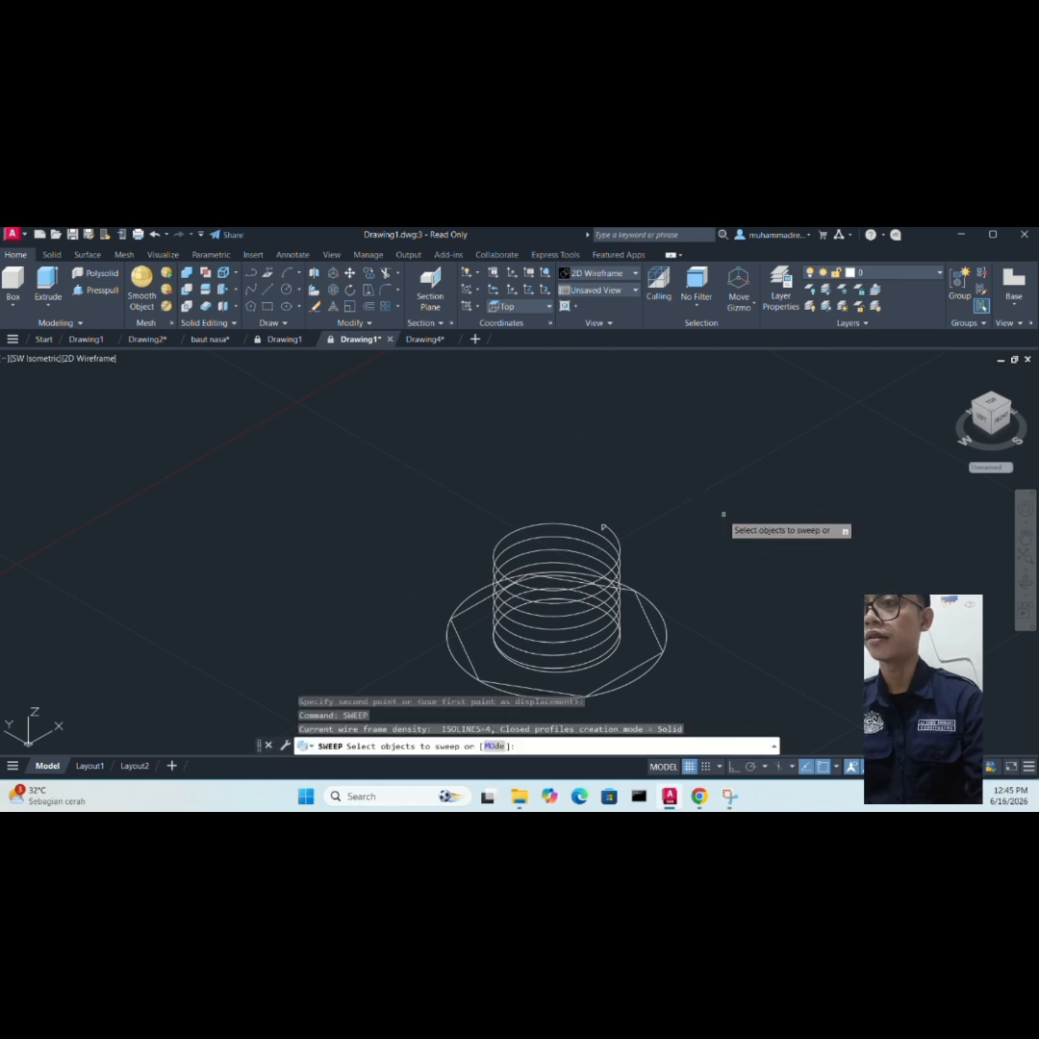
scroll(585, 524, up, 4)
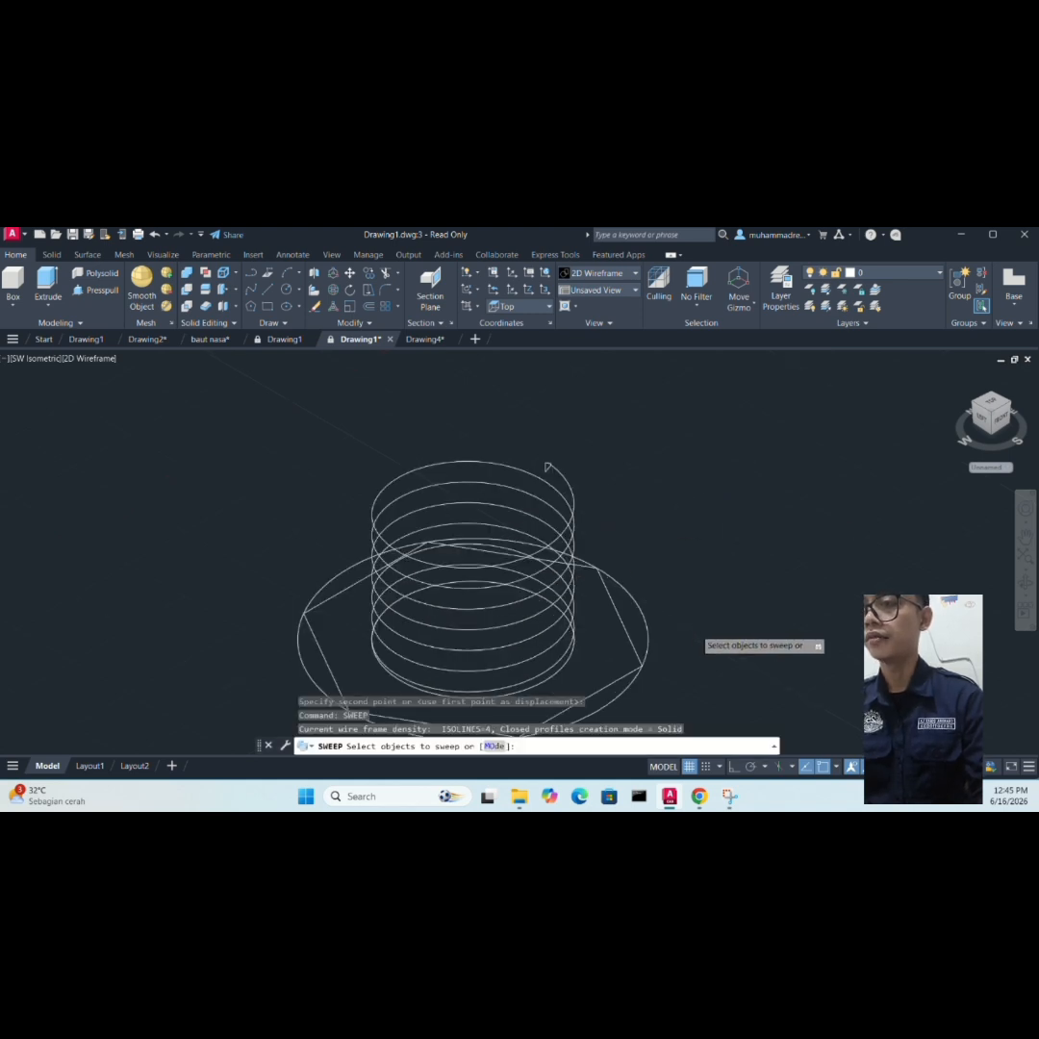
scroll(461, 439, down, 2)
scroll(452, 404, up, 2)
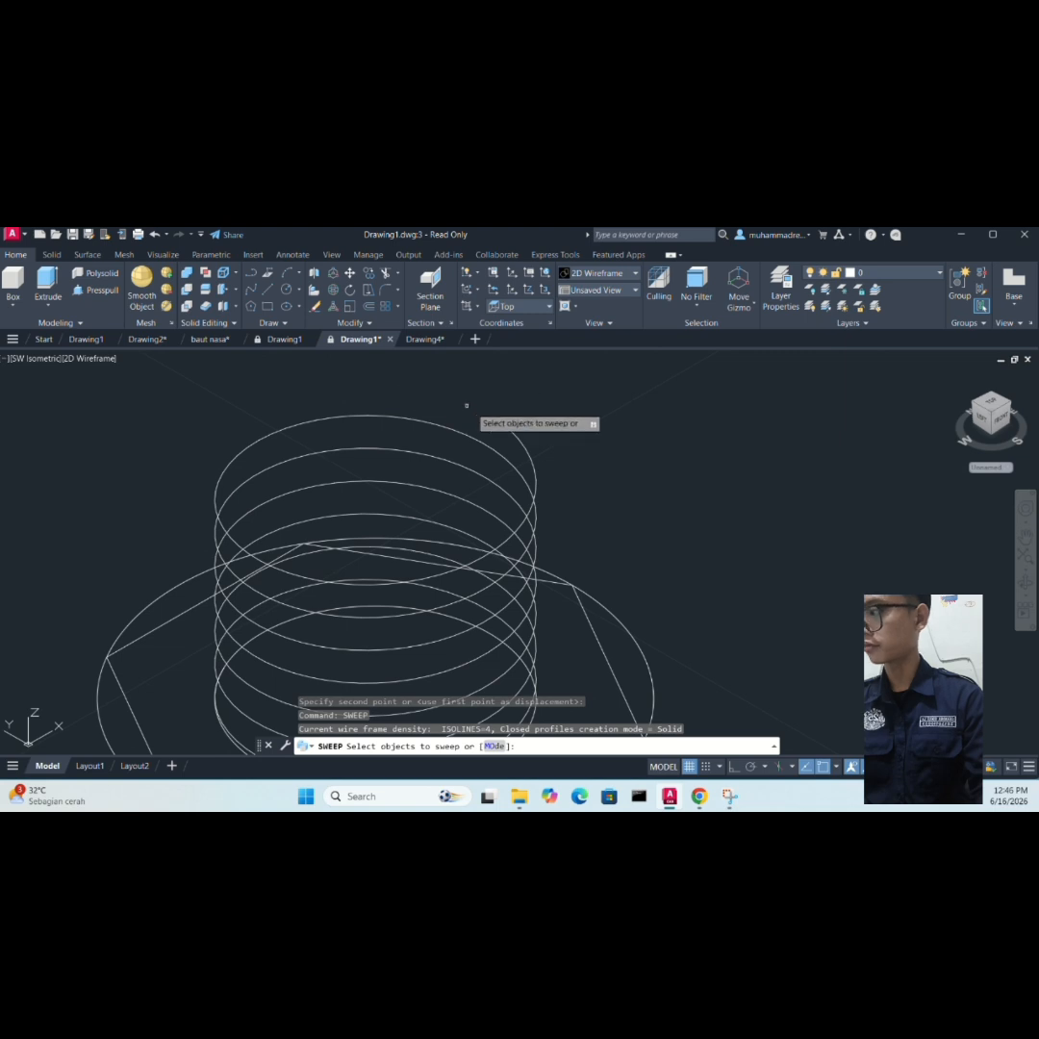
scroll(489, 428, up, 2)
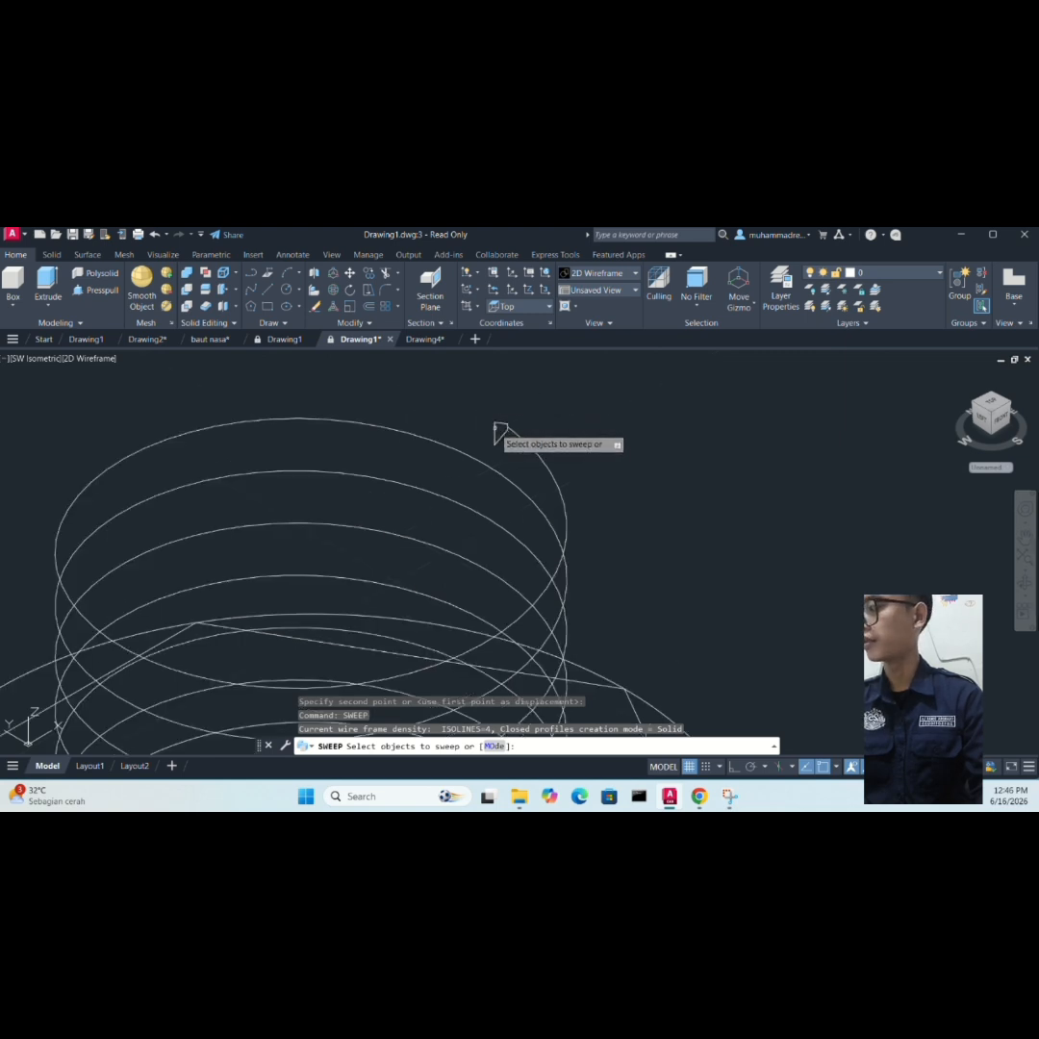
click(496, 429)
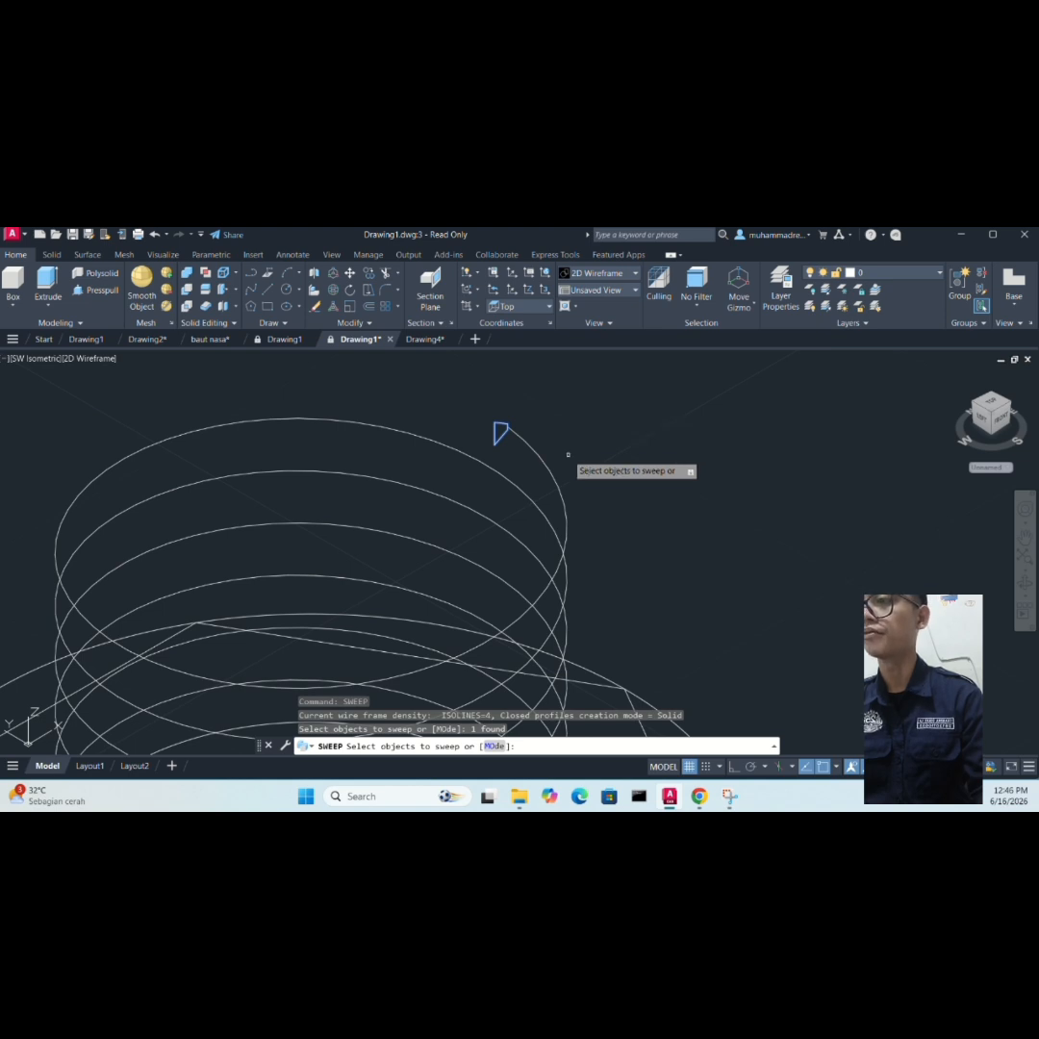
key(Return)
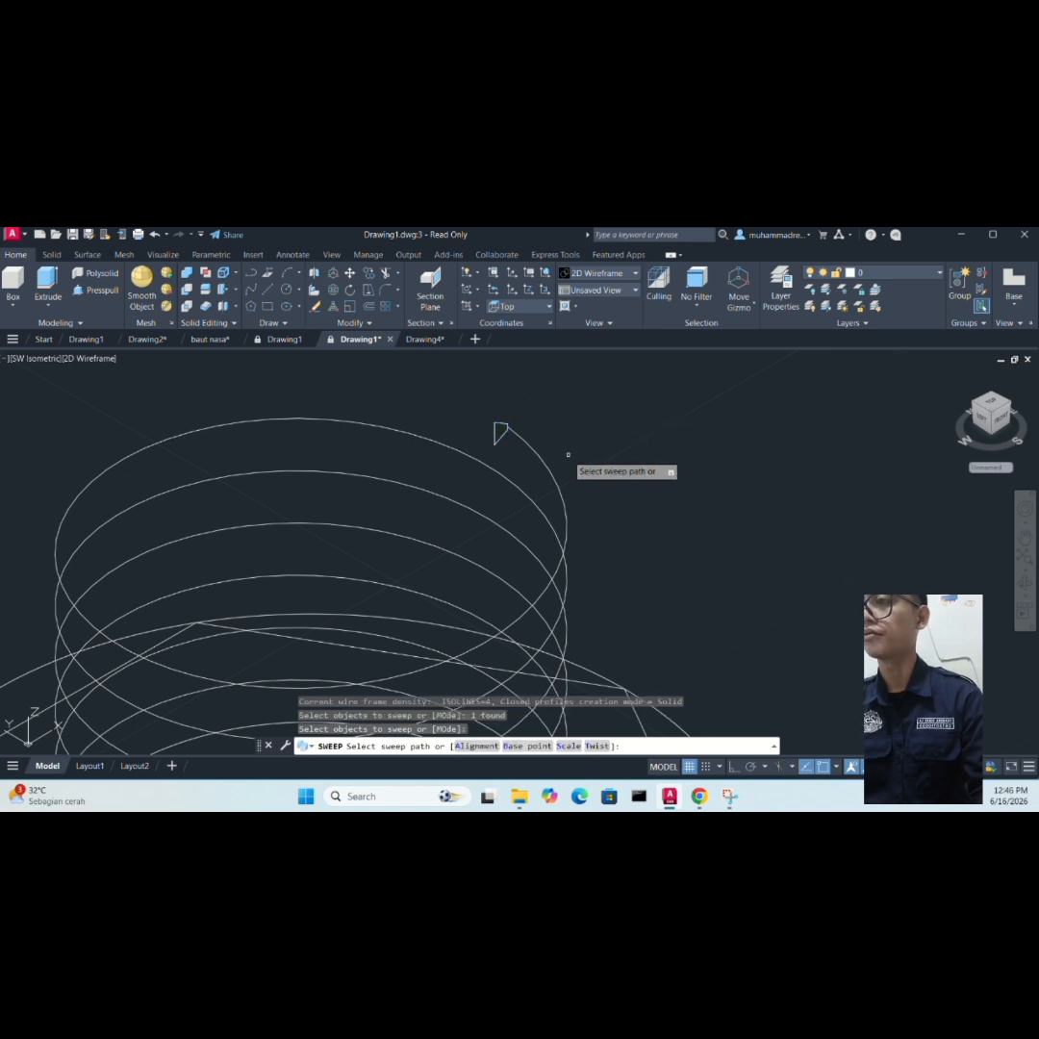
click(481, 746)
click(640, 746)
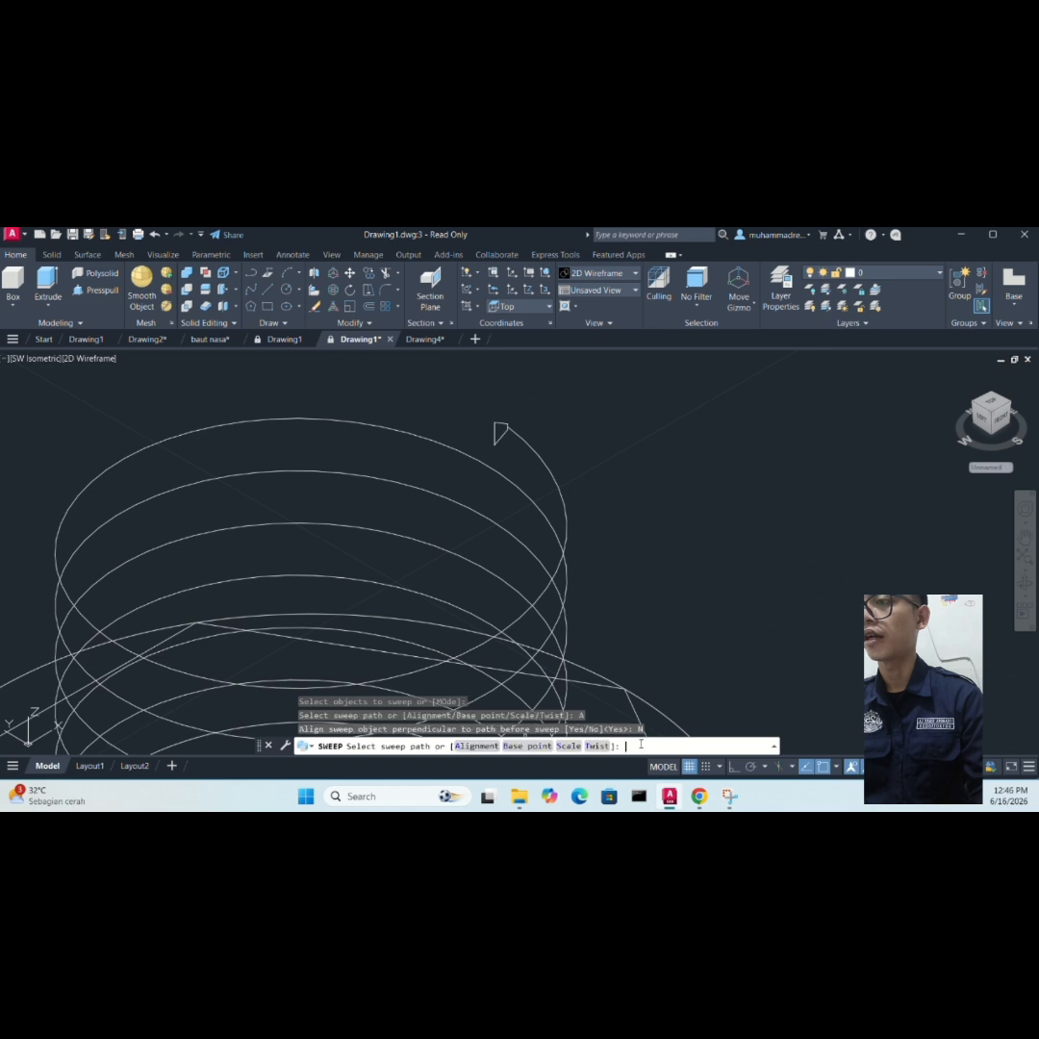
- Sweep the profile along the helix, using the point where its short edge meets the helix end as base point
click(510, 747)
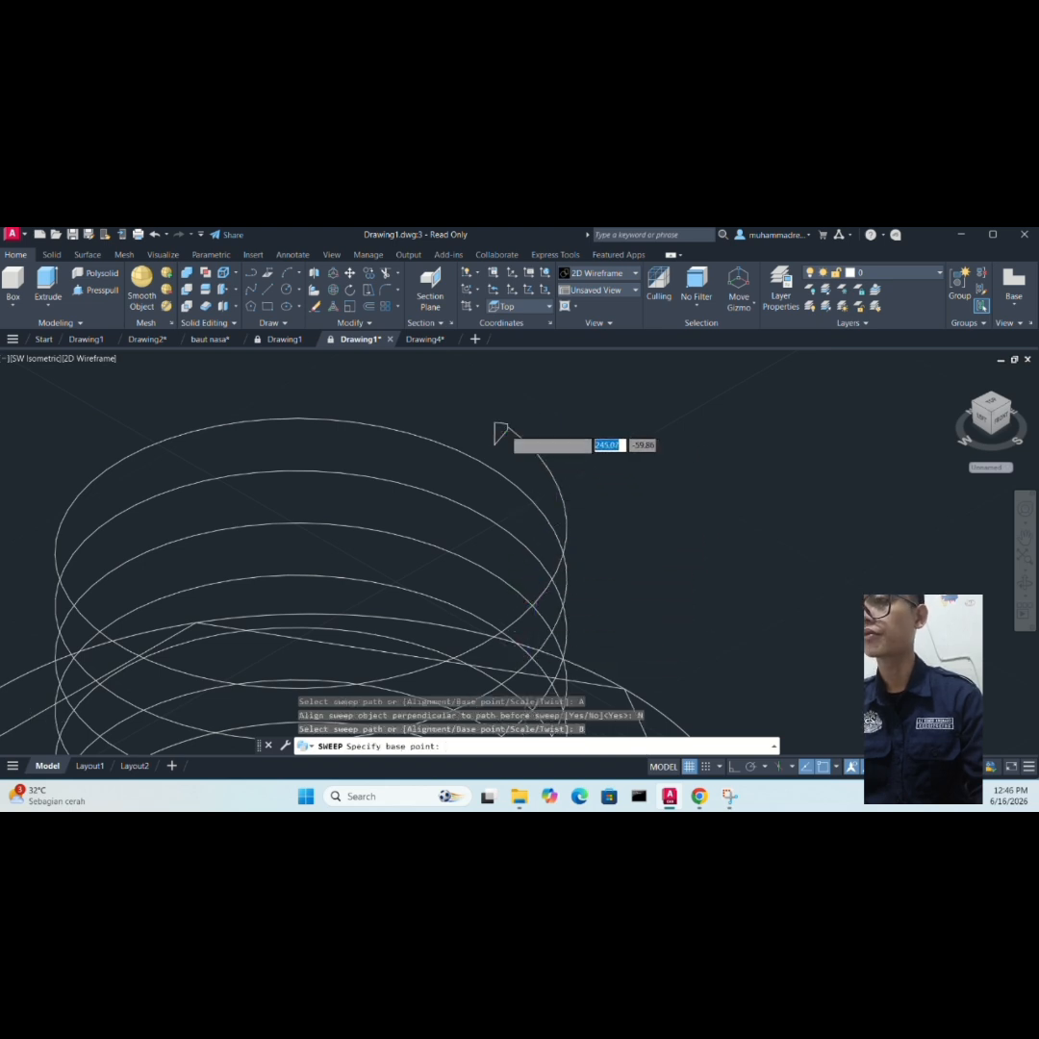
scroll(502, 423, up, 6)
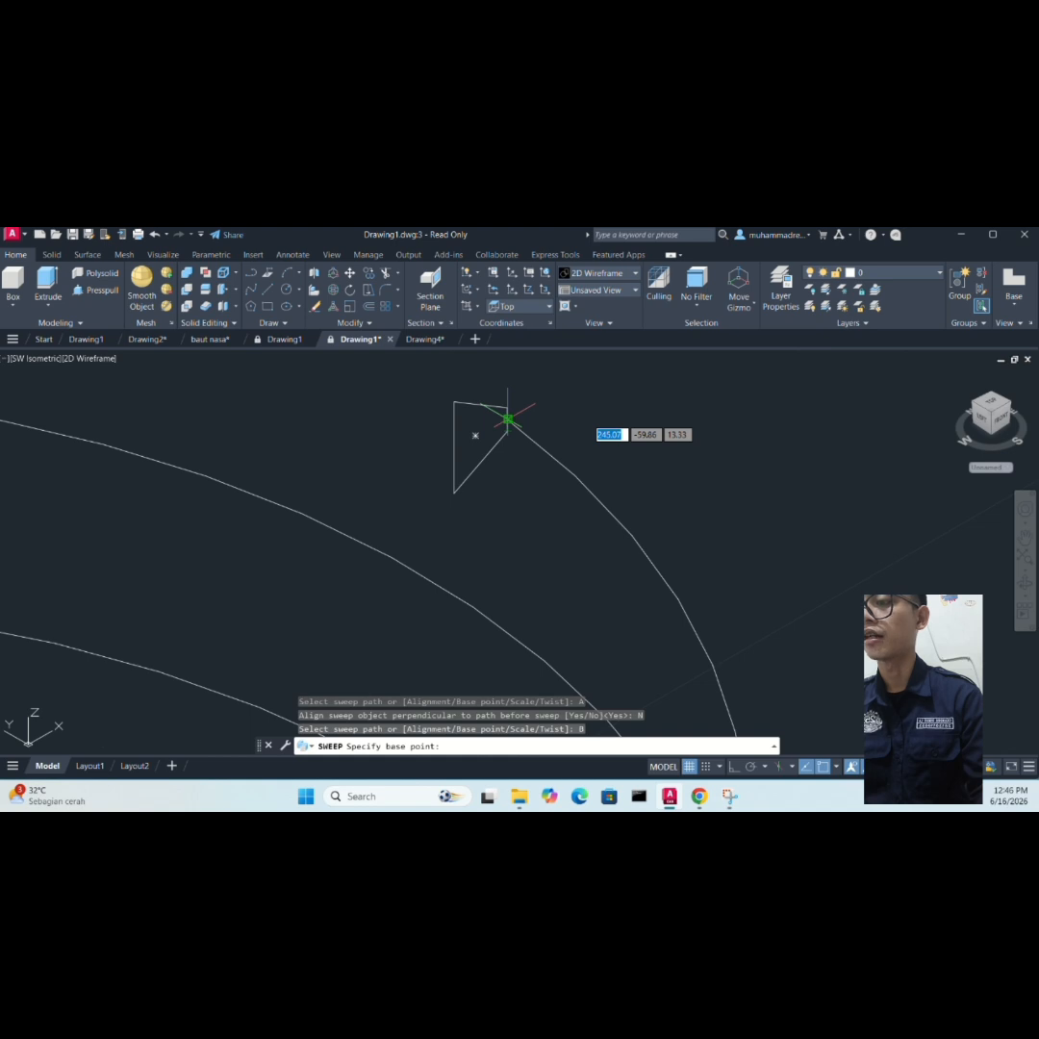
click(506, 419)
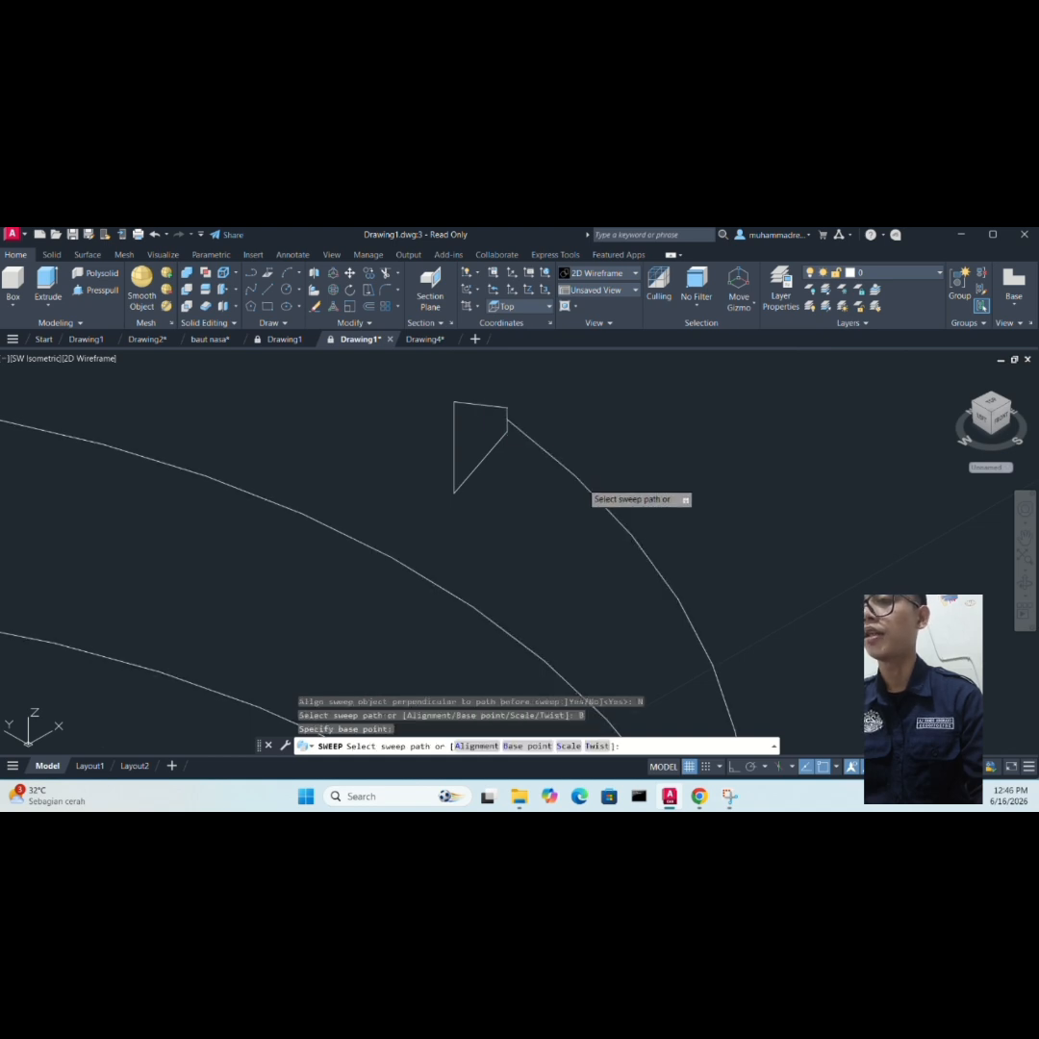
click(583, 488)
scroll(661, 452, down, 10)
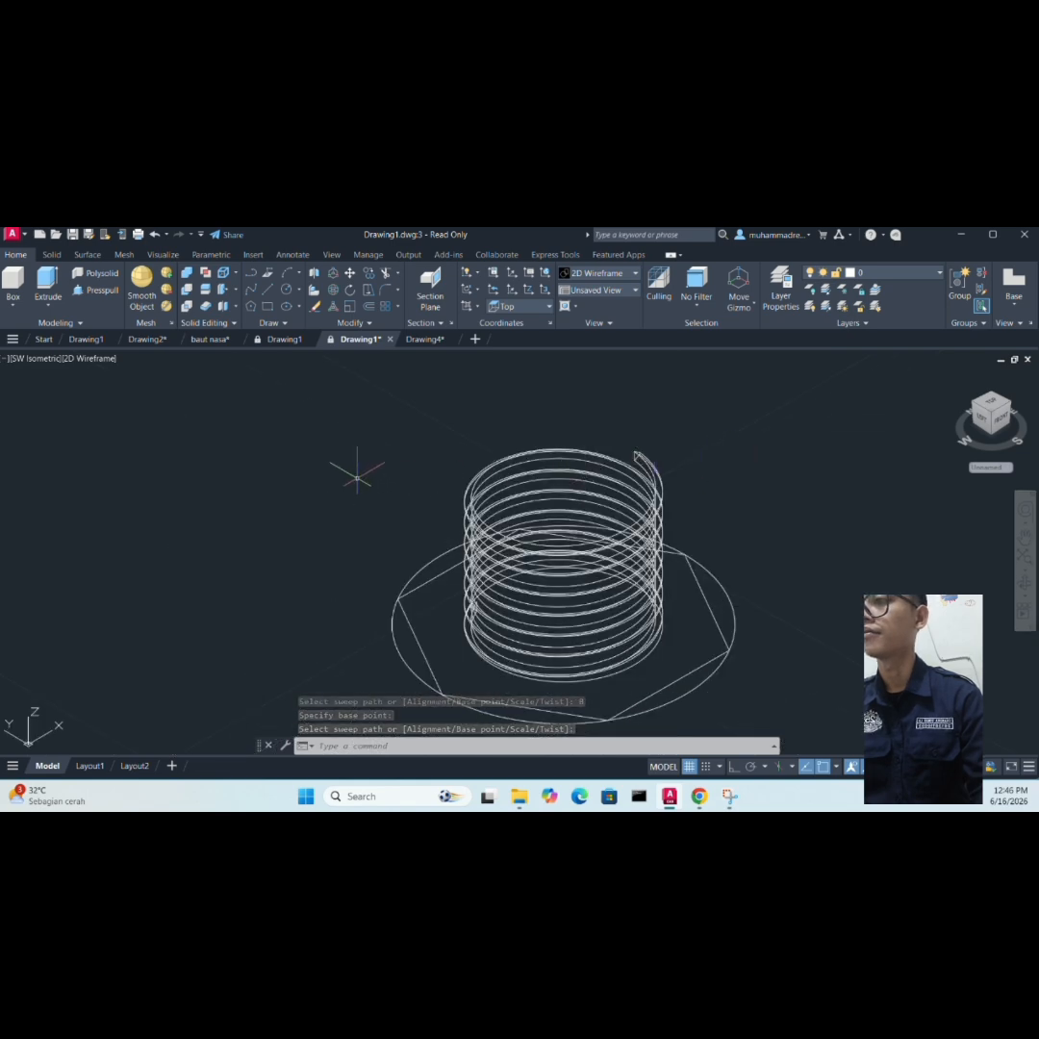
- Move the swept thread coil from the center of its base to the bottom center of the hex nut's hole
scroll(352, 475, down, 3)
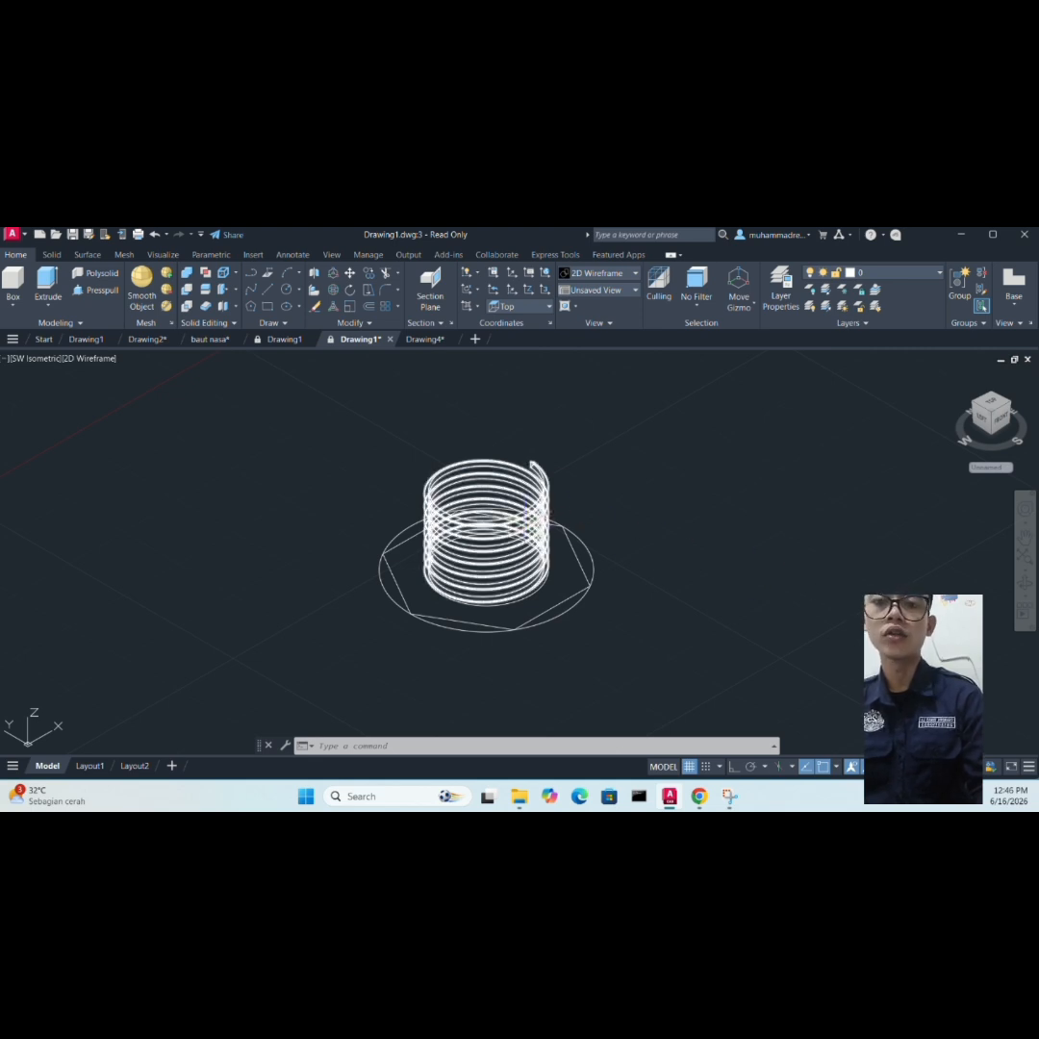
click(527, 530)
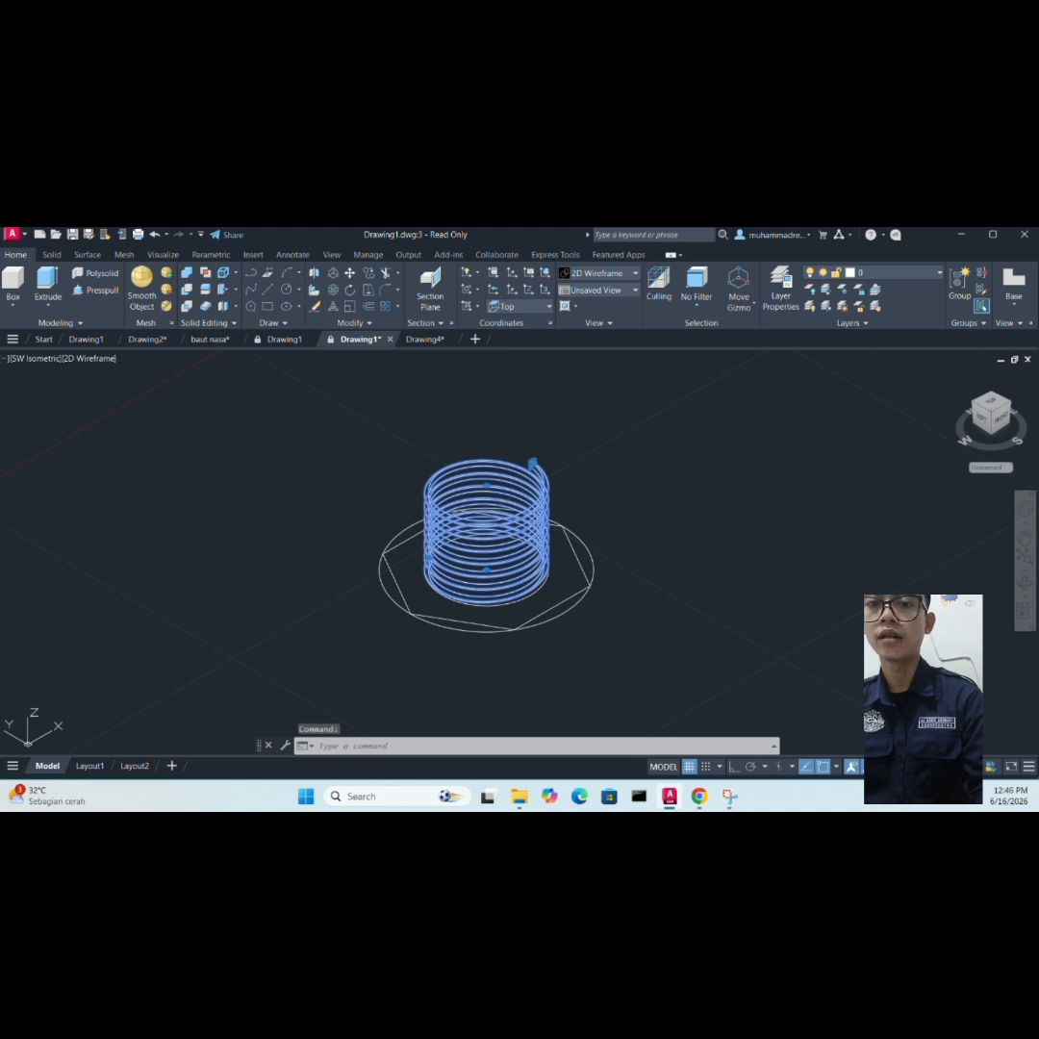
right_click(805, 435)
click(850, 530)
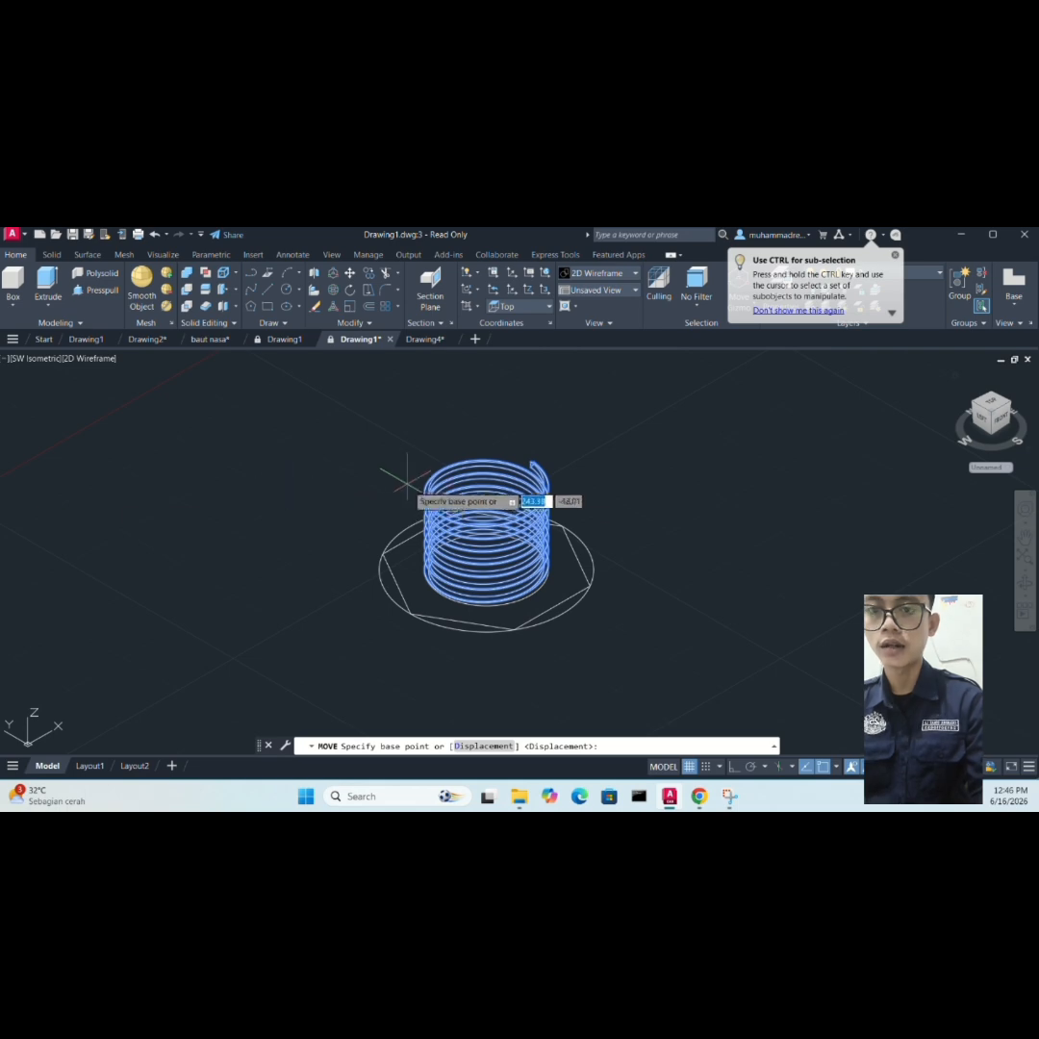
scroll(423, 490, up, 5)
scroll(556, 473, down, 3)
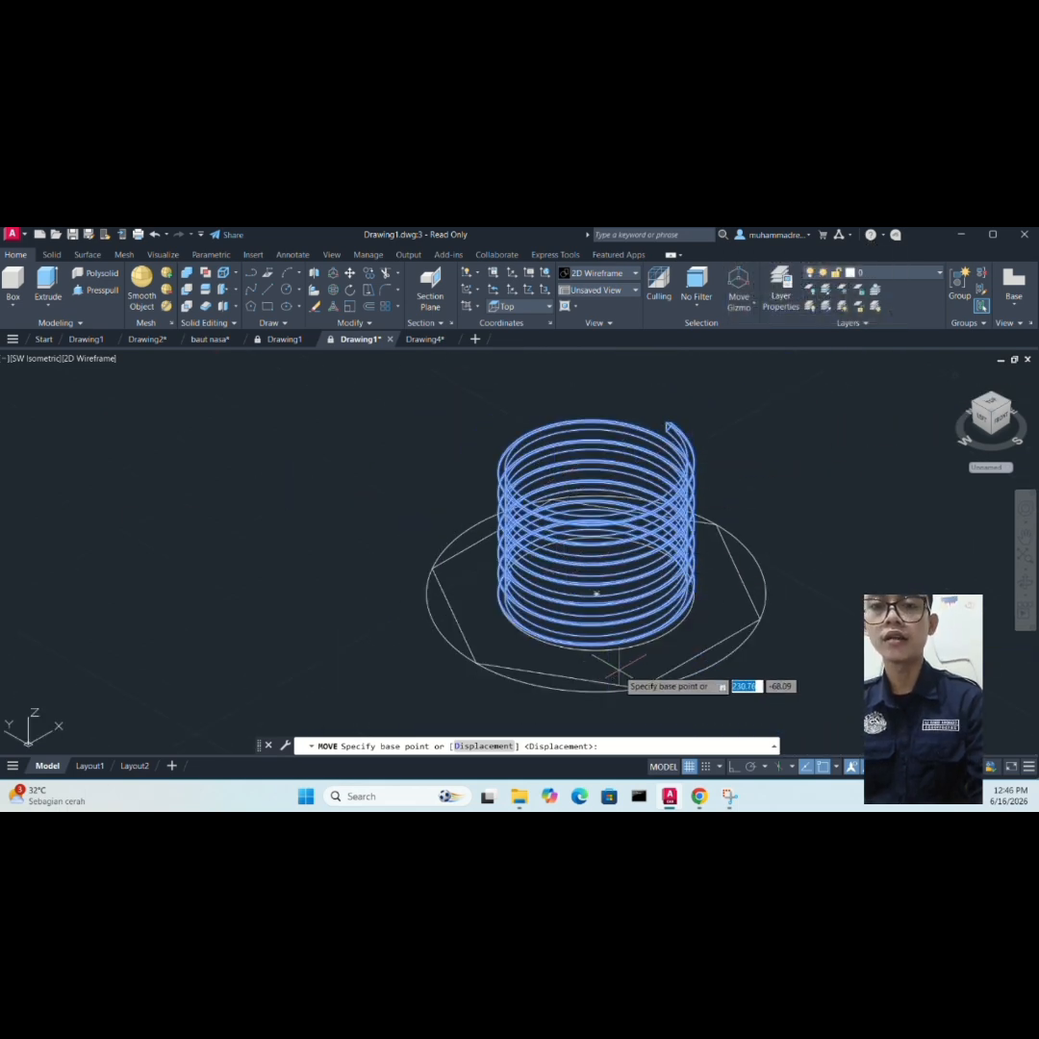
click(597, 594)
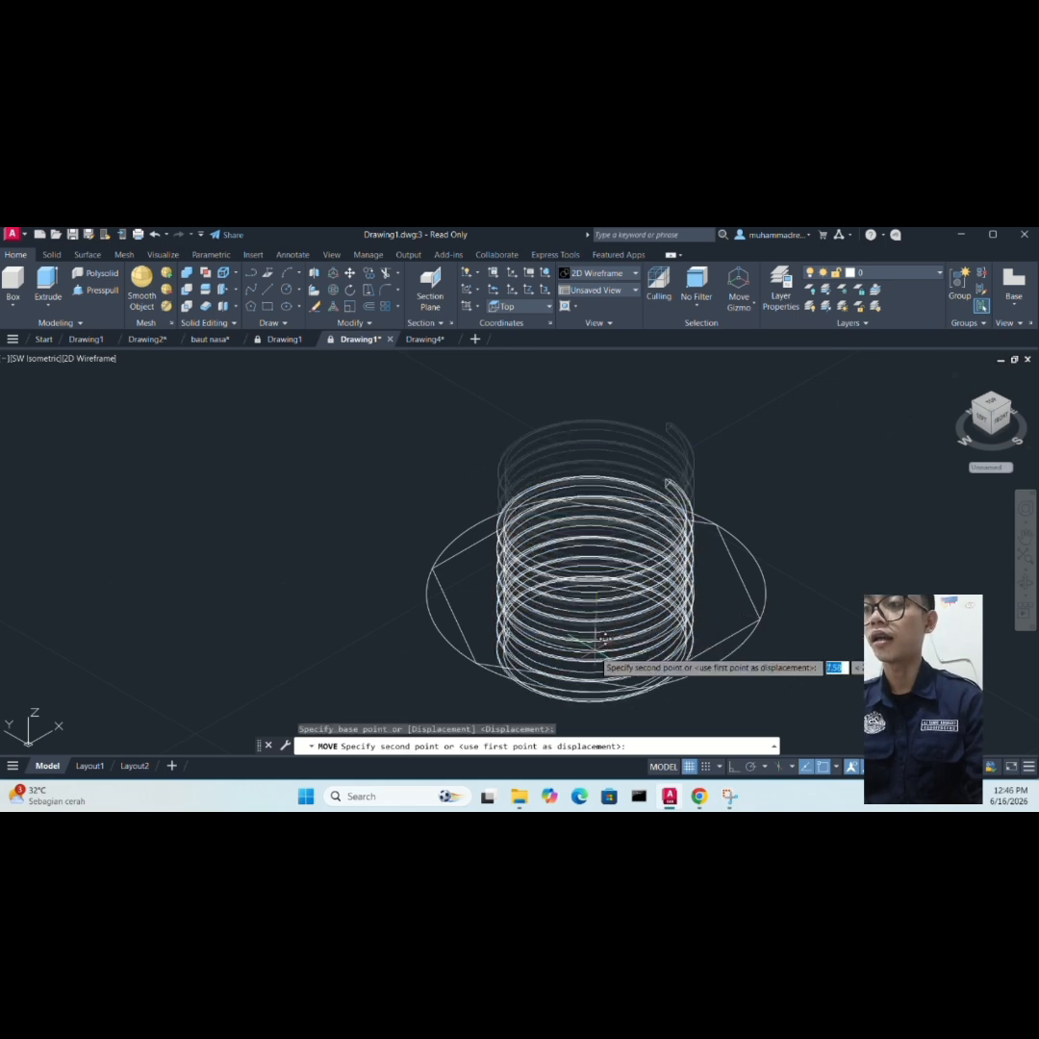
scroll(577, 634, down, 4)
scroll(571, 623, down, 4)
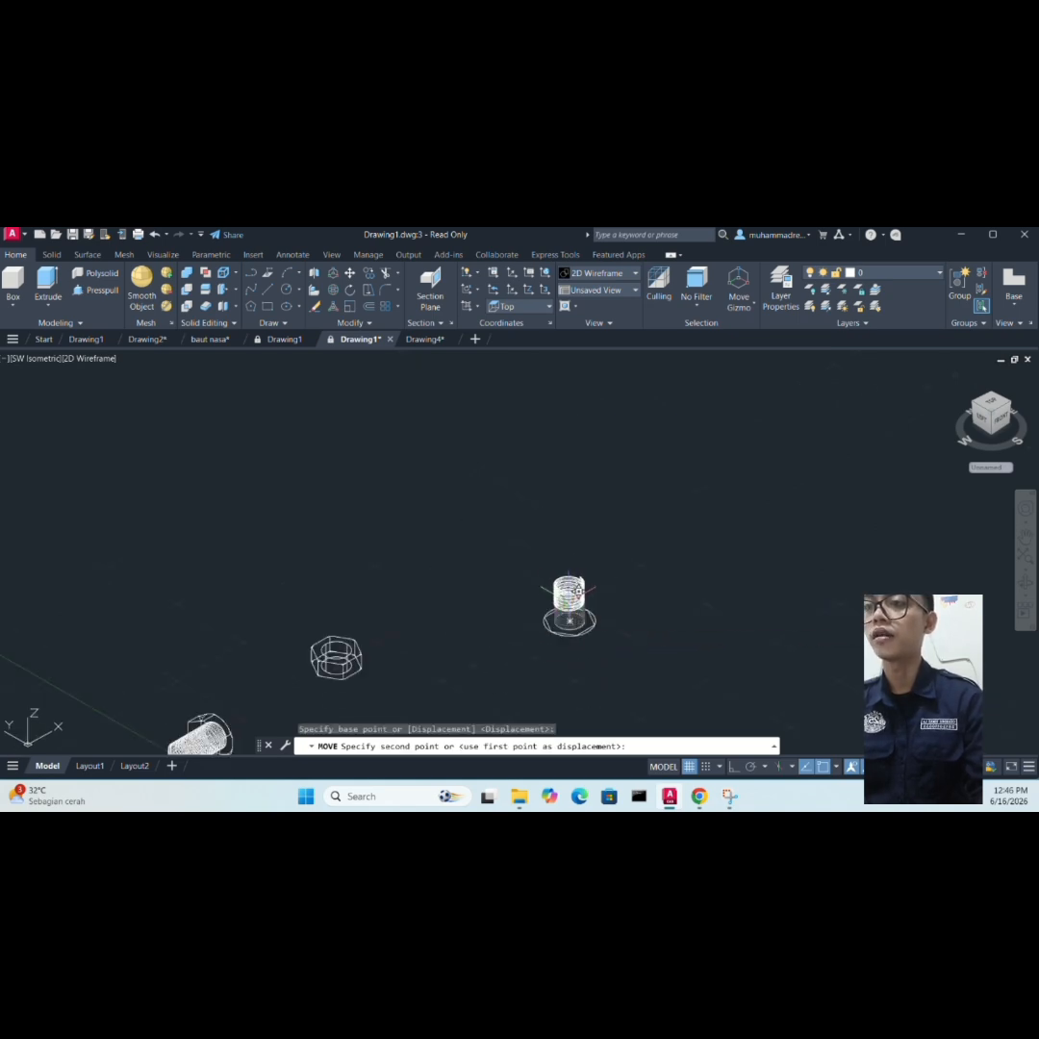
scroll(354, 643, up, 8)
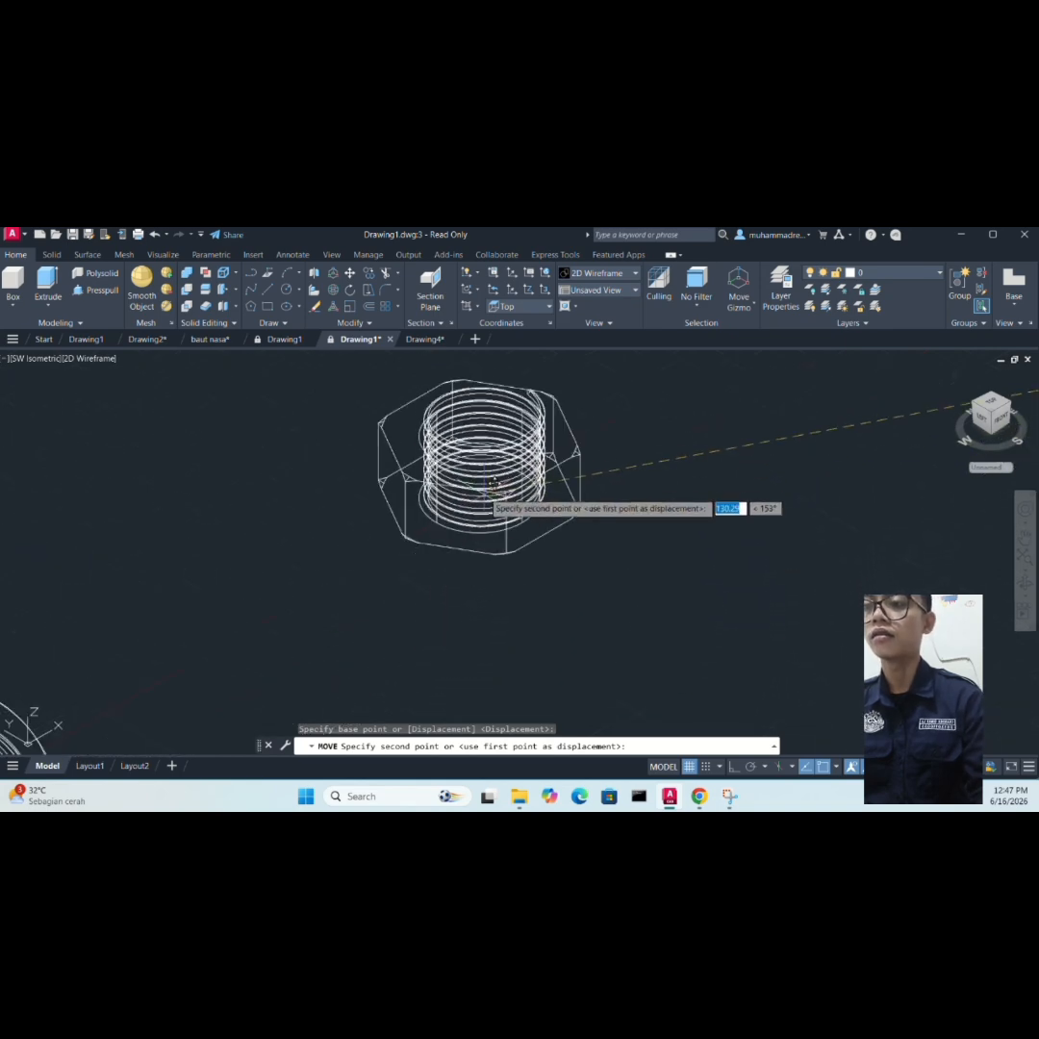
scroll(485, 447, up, 3)
scroll(524, 539, down, 2)
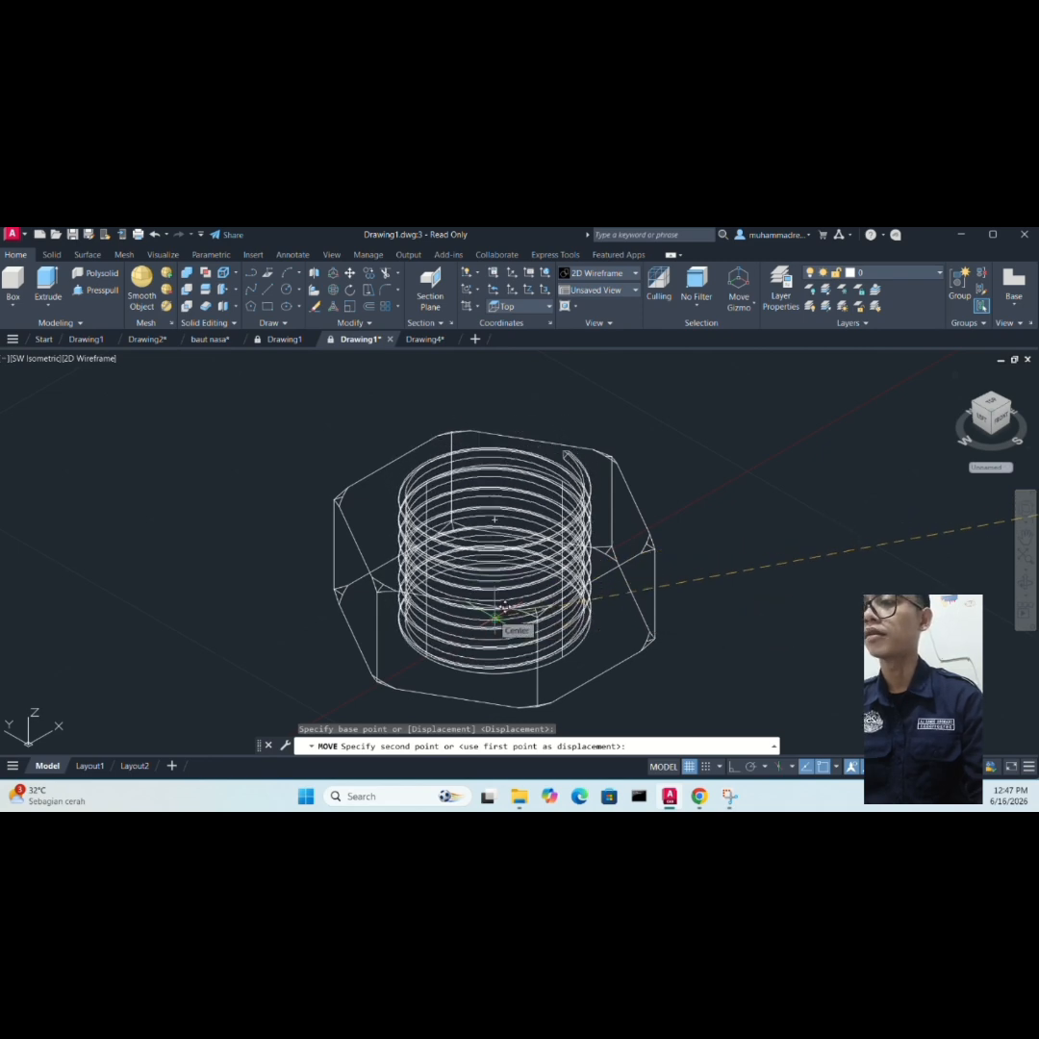
click(494, 616)
scroll(678, 617, down, 2)
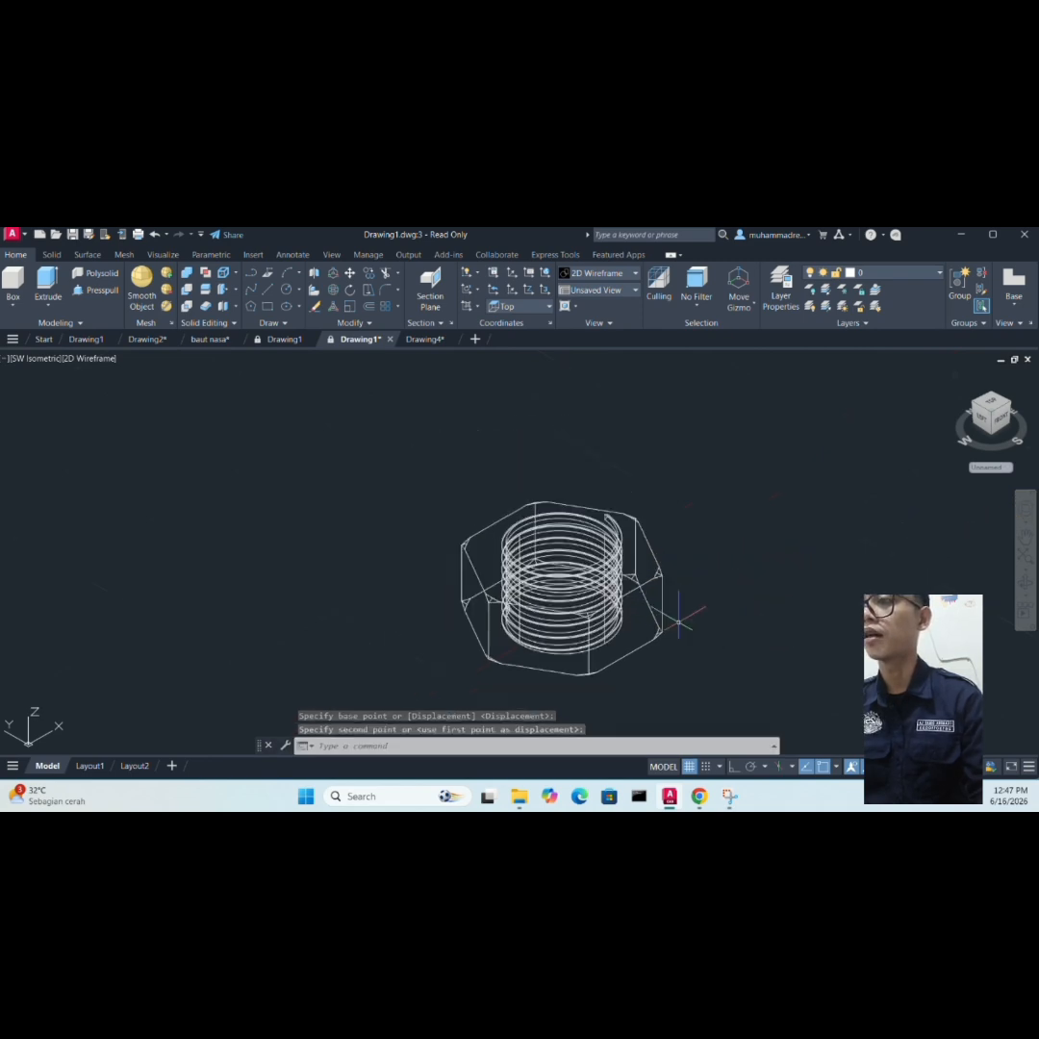
scroll(424, 572, down, 3)
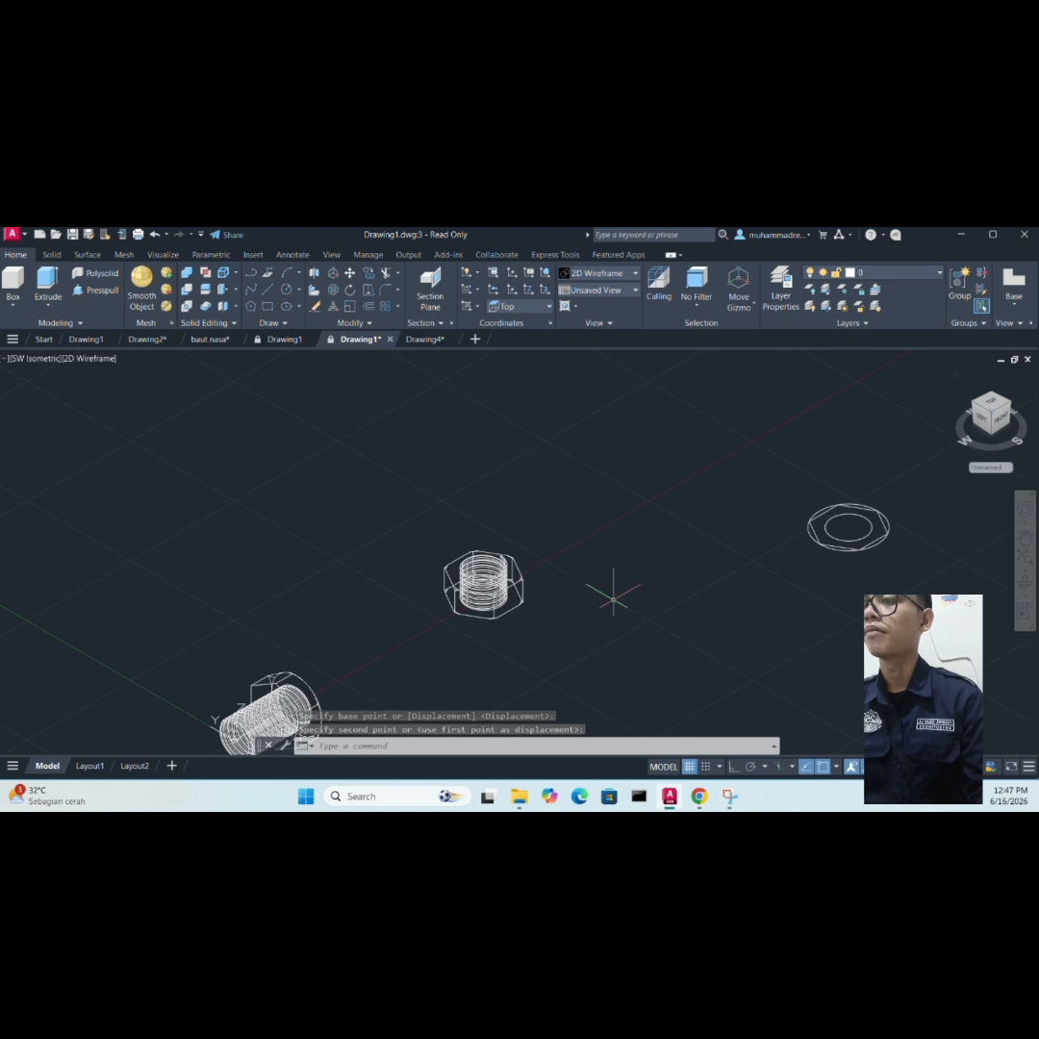
- Switch the model to the Front view to see the thread coil's position in the hex nut
click(40, 360)
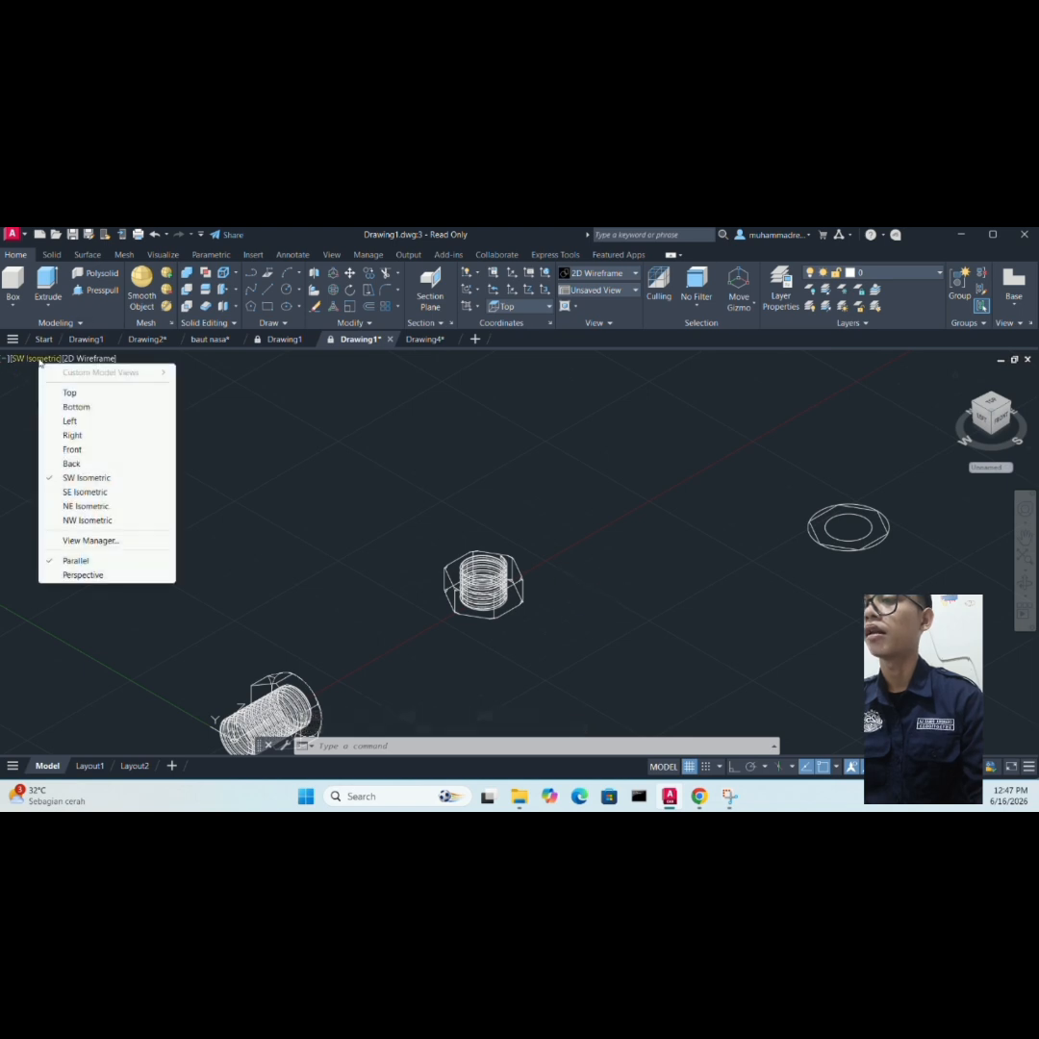
click(78, 452)
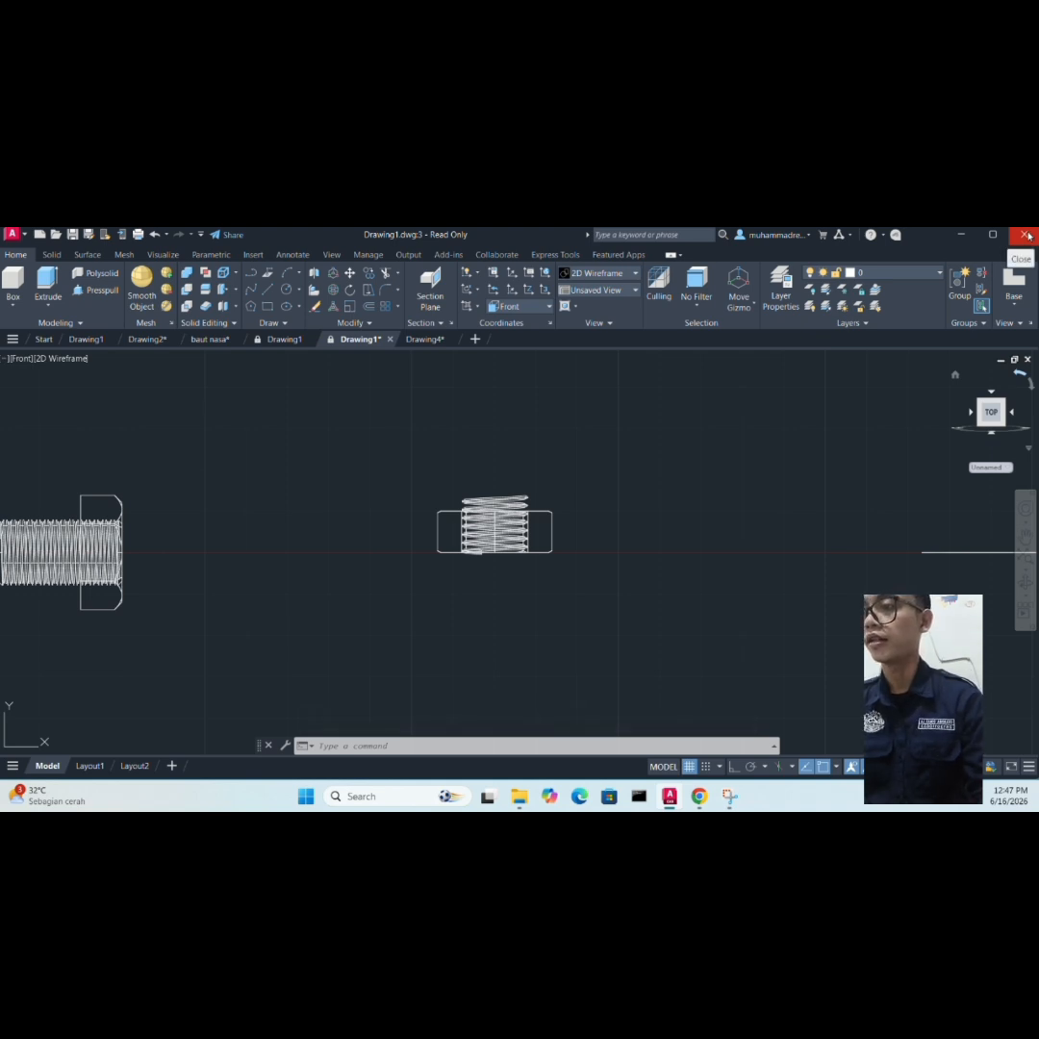
click(514, 506)
right_click(615, 481)
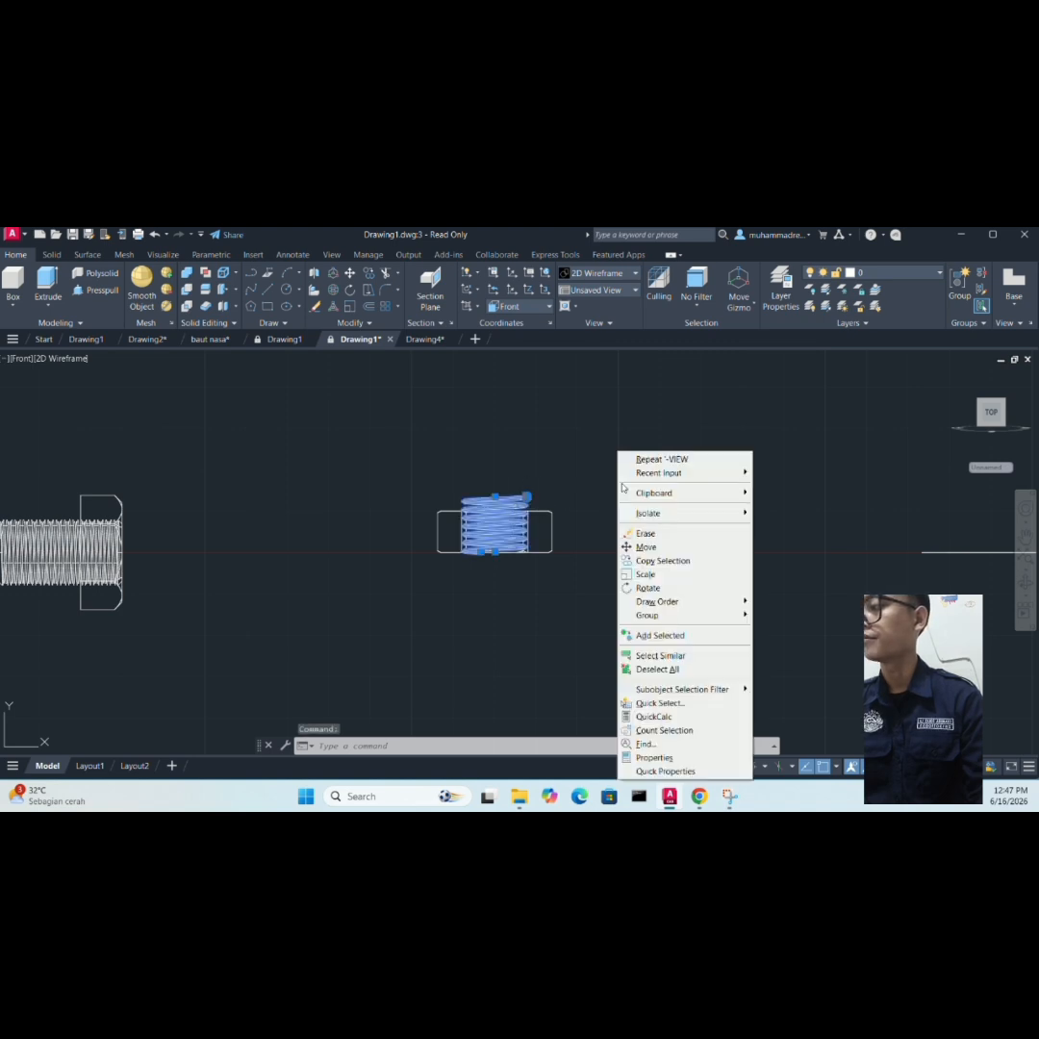
click(645, 546)
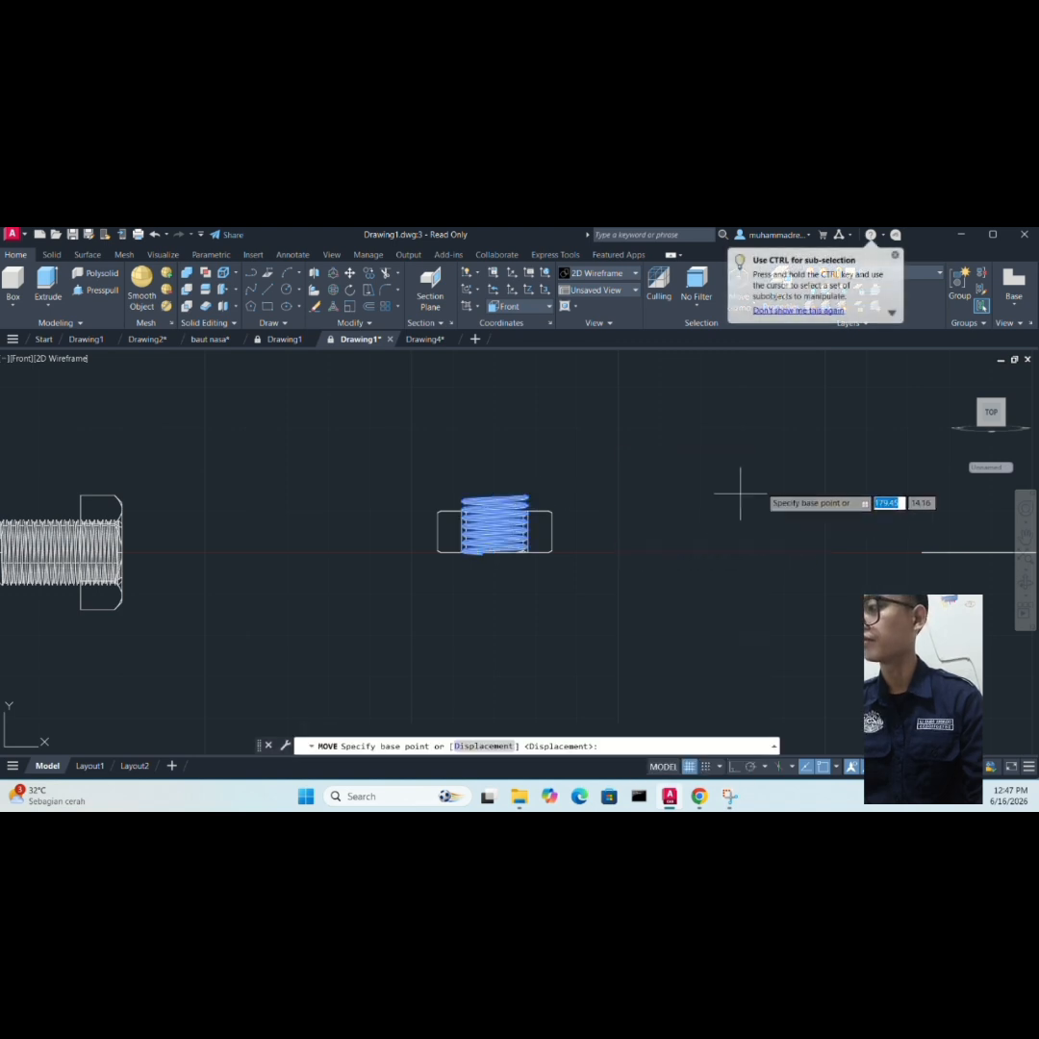
click(494, 522)
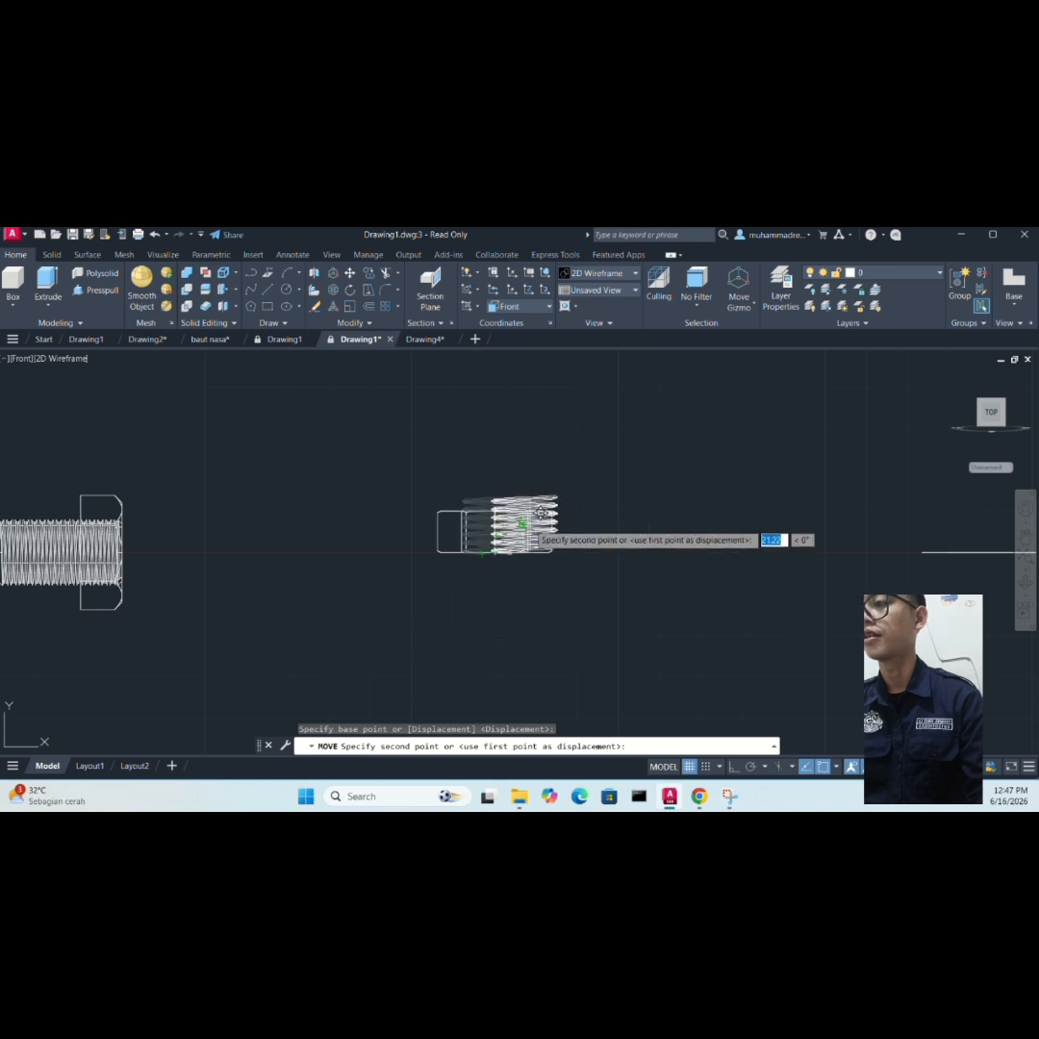
key(Escape)
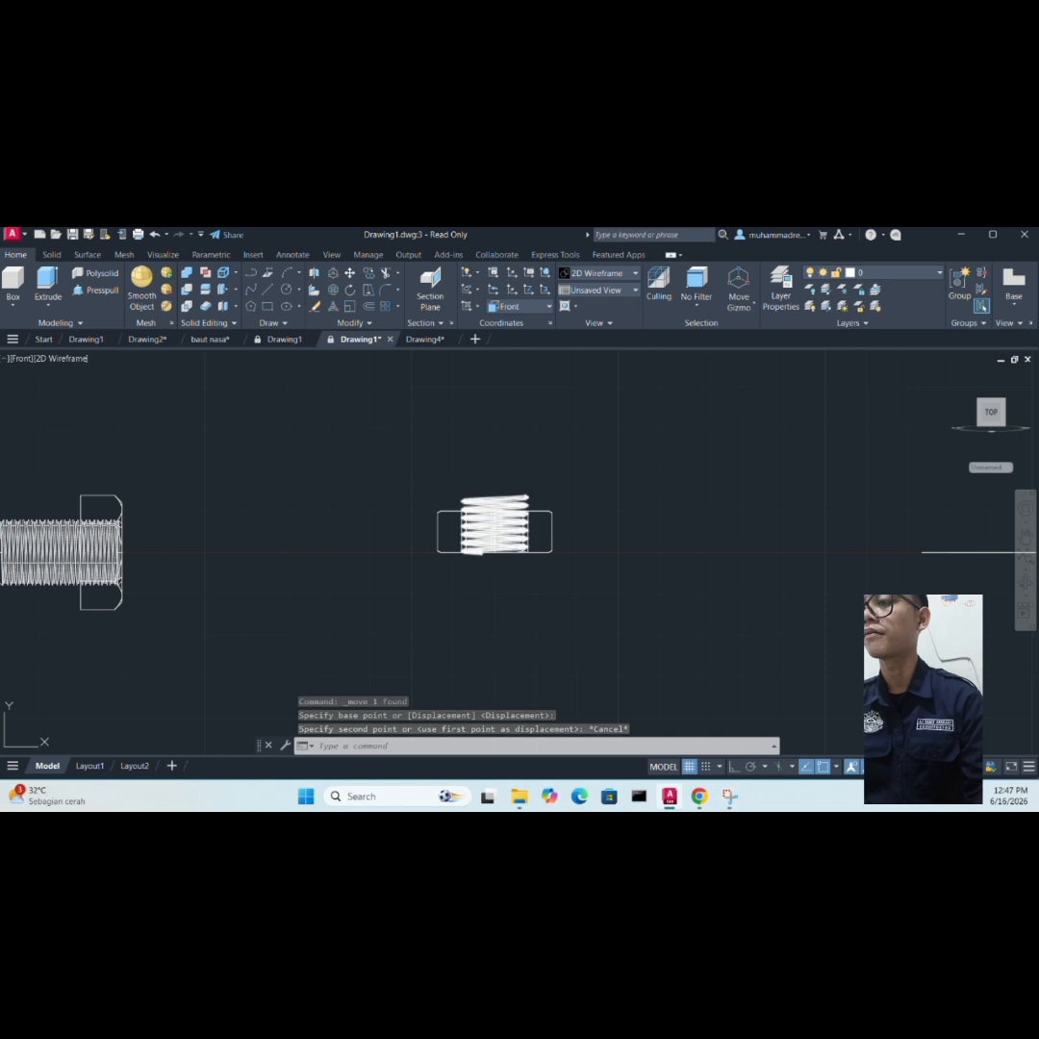
- Move the thread coil slightly down along the nut's axis so it protrudes beyond both the upper and lower faces
click(479, 548)
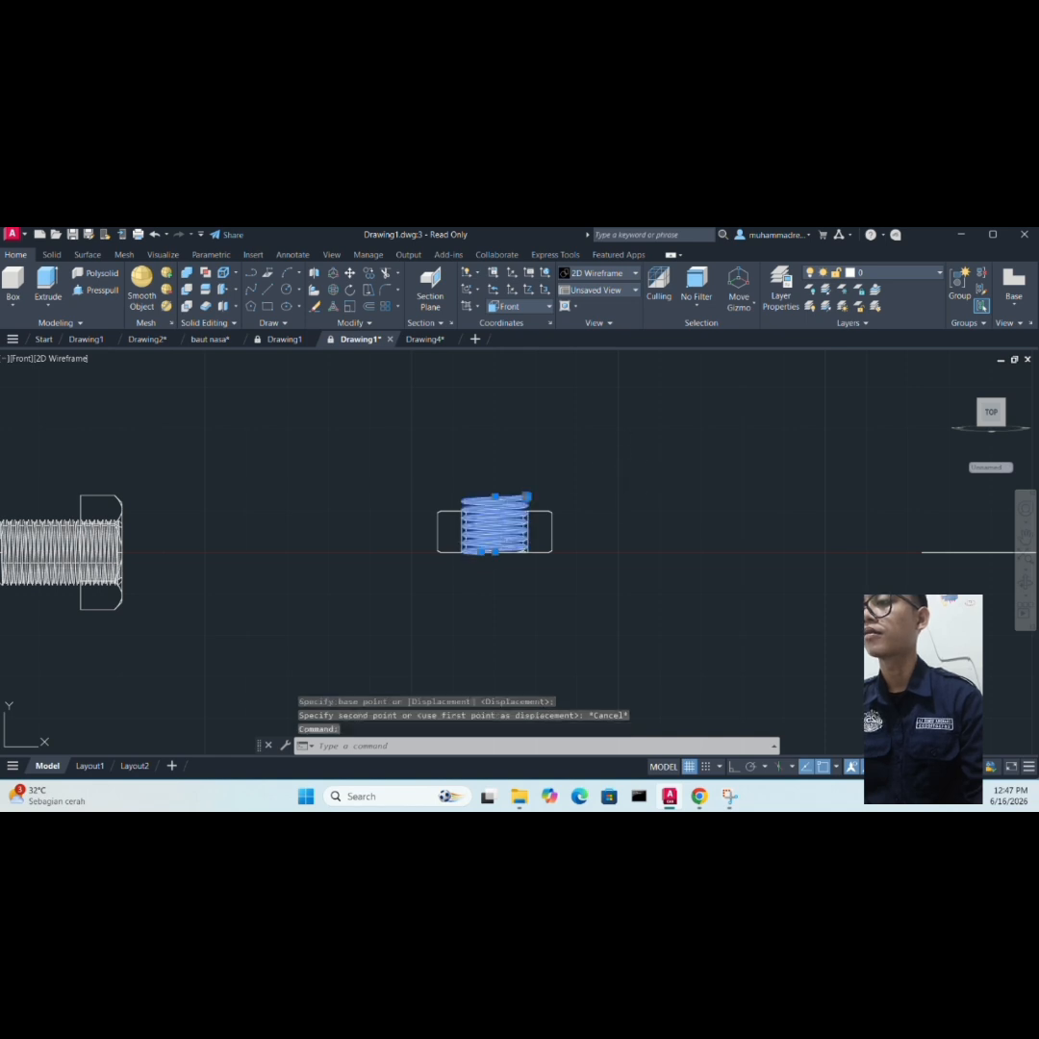
right_click(622, 451)
click(650, 547)
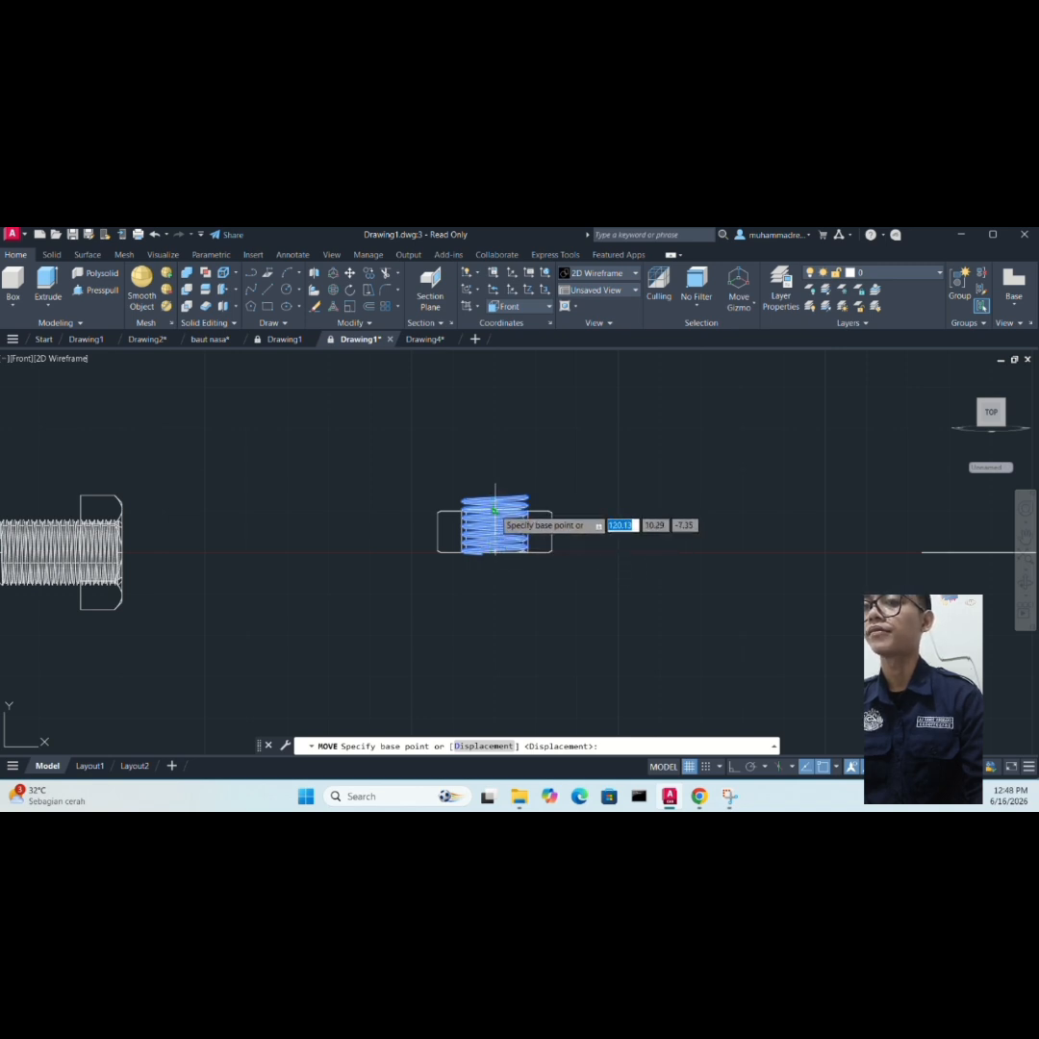
scroll(607, 527, down, 2)
scroll(509, 519, up, 3)
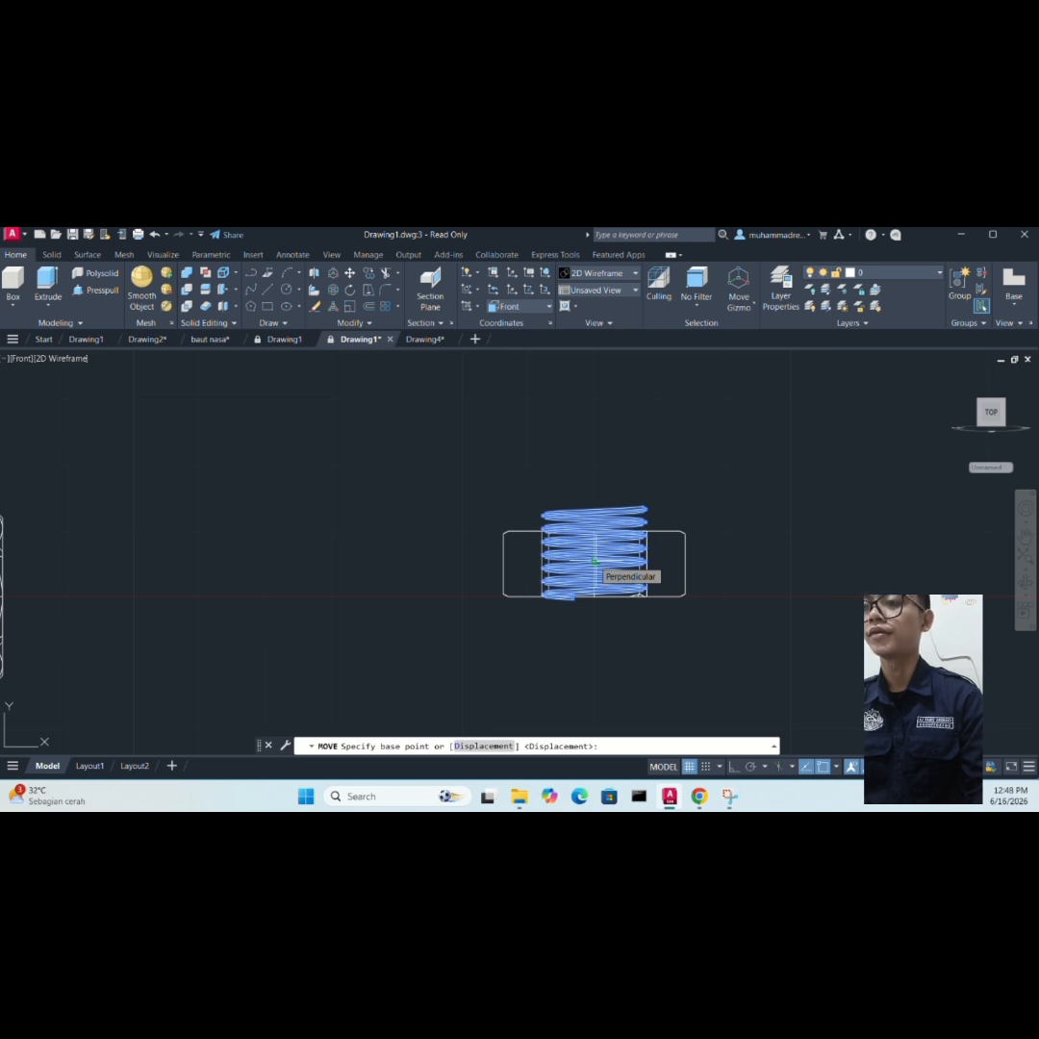
click(593, 560)
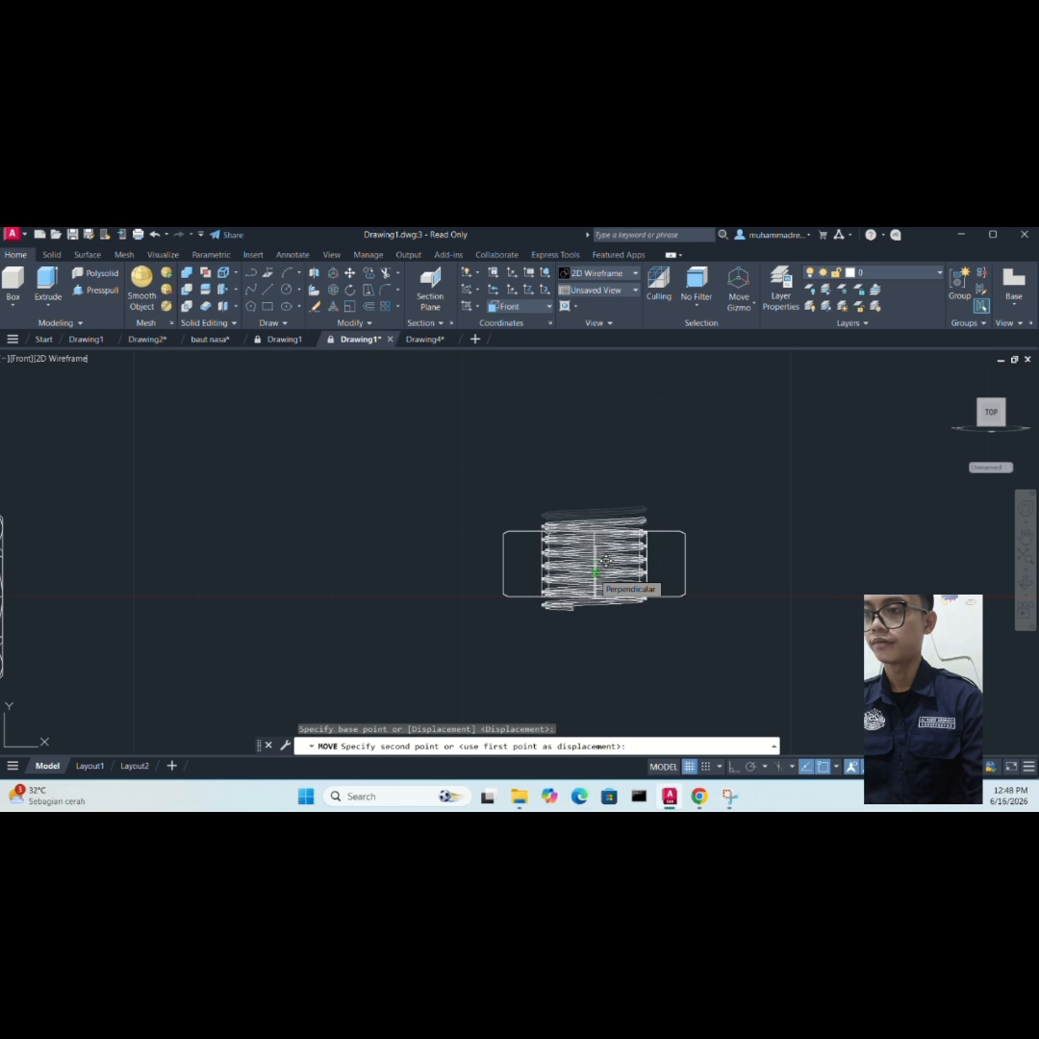
click(596, 567)
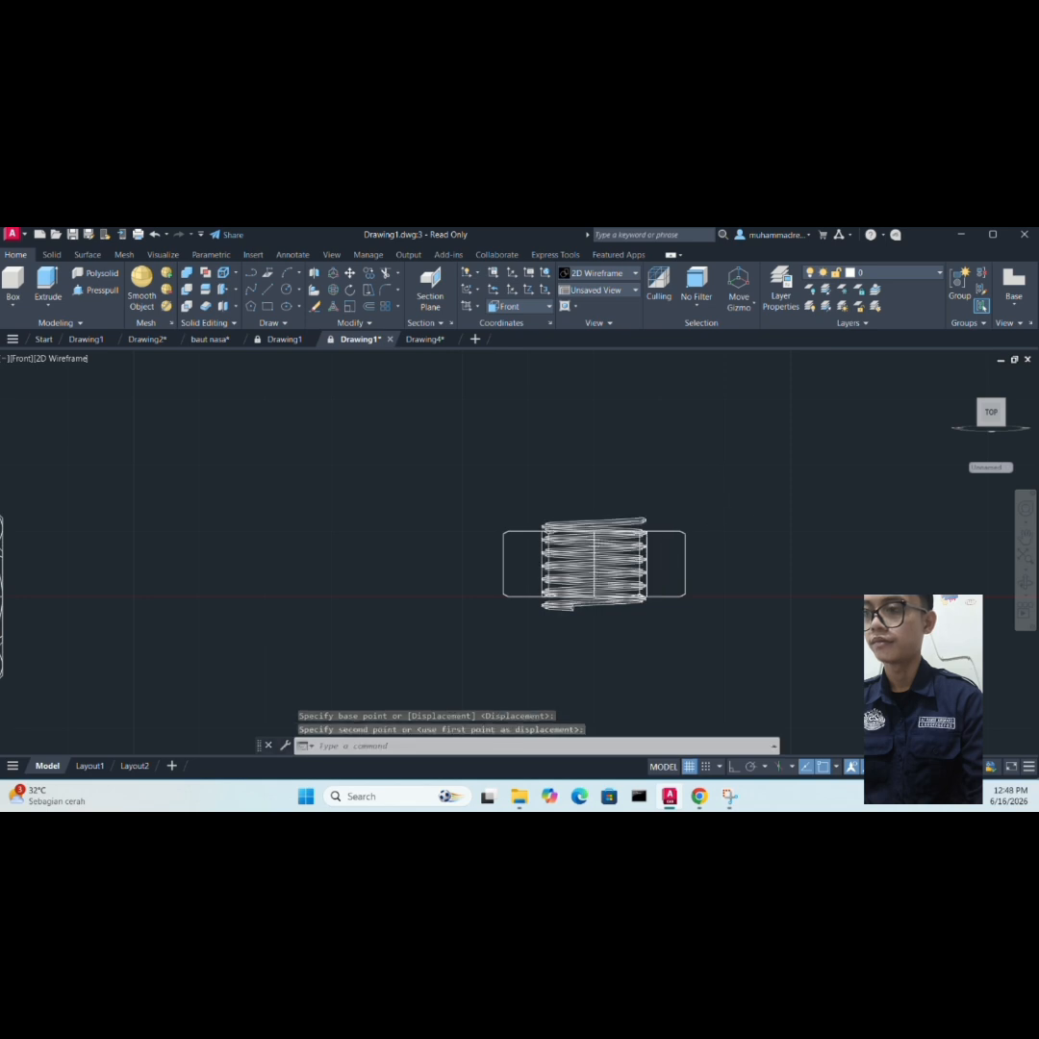
- Subtract the thread coil from the hex nut to cut the internal thread
scroll(719, 473, down, 2)
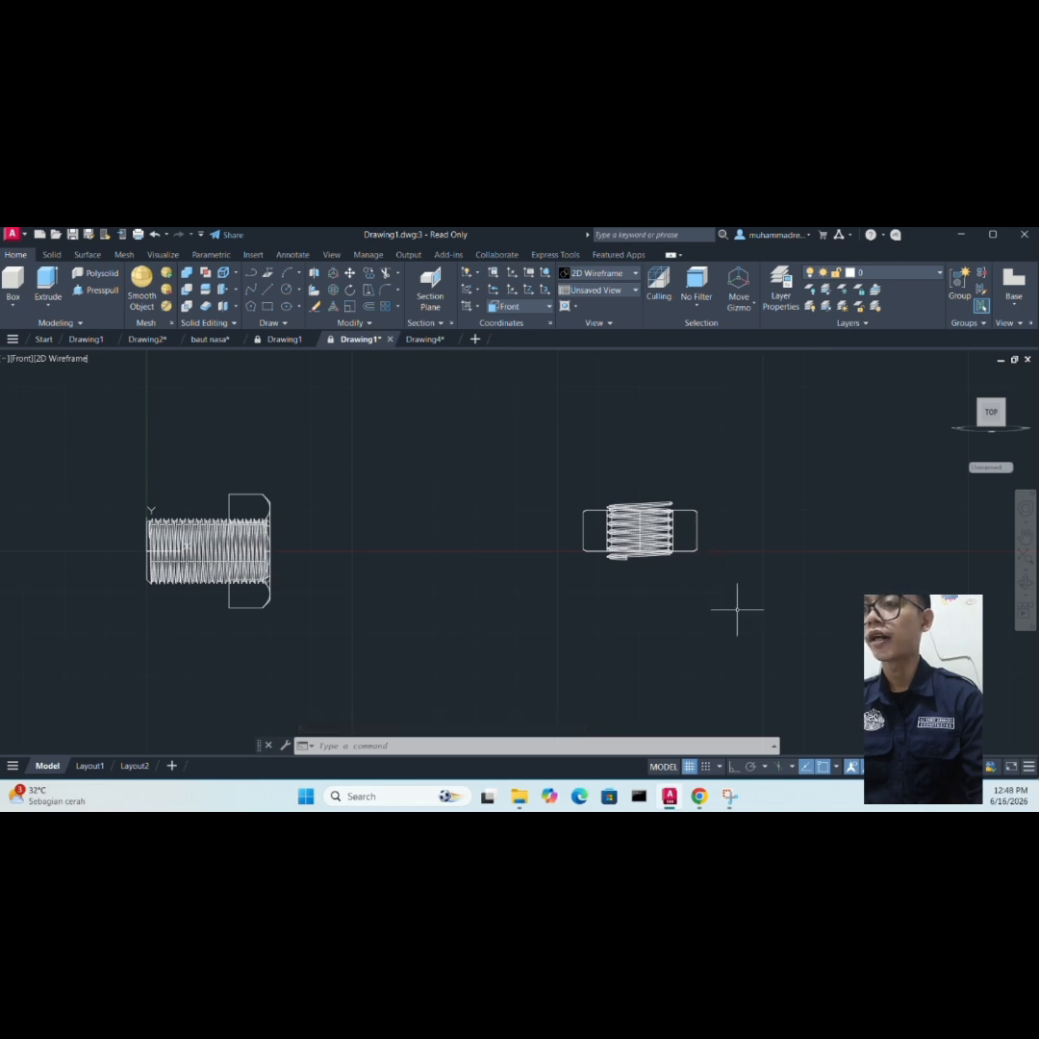
text(SU)
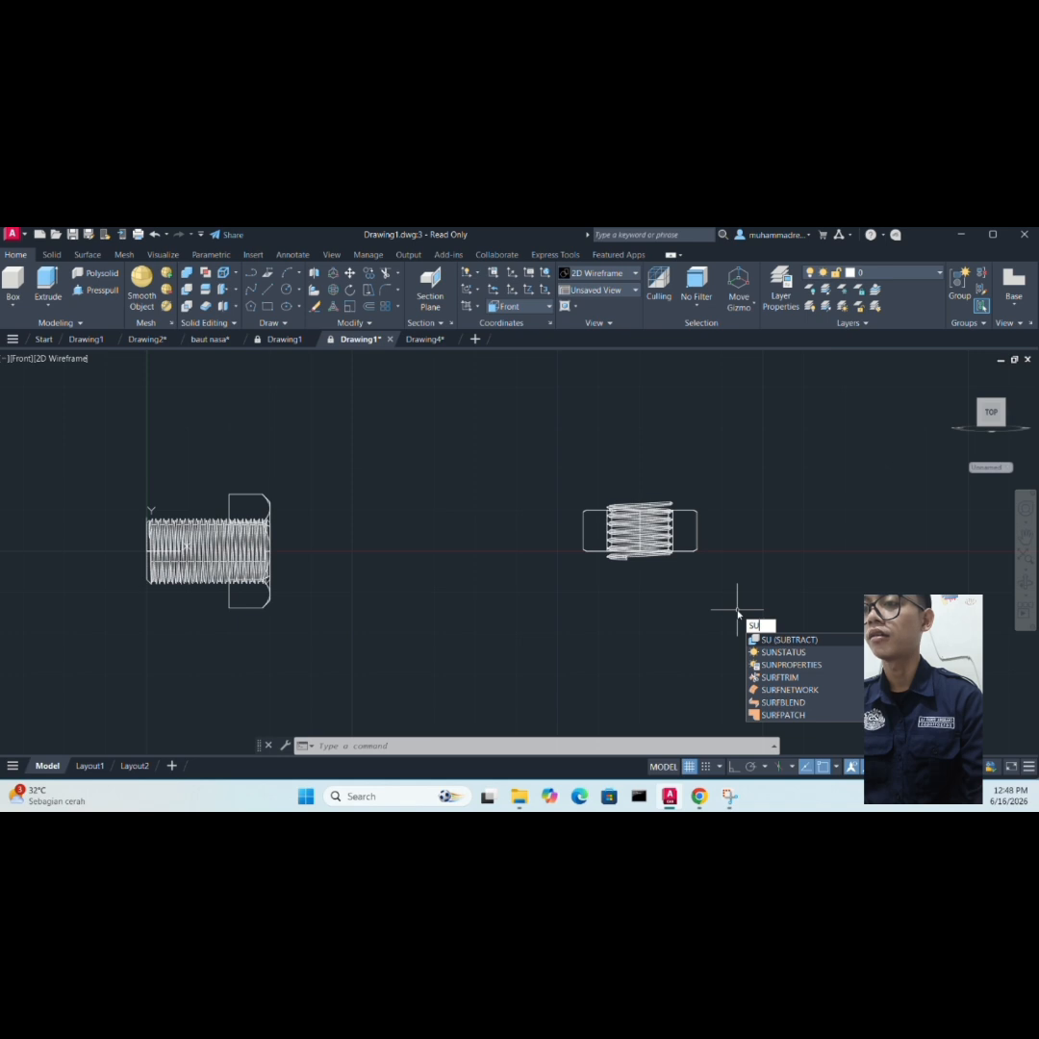
key(Return)
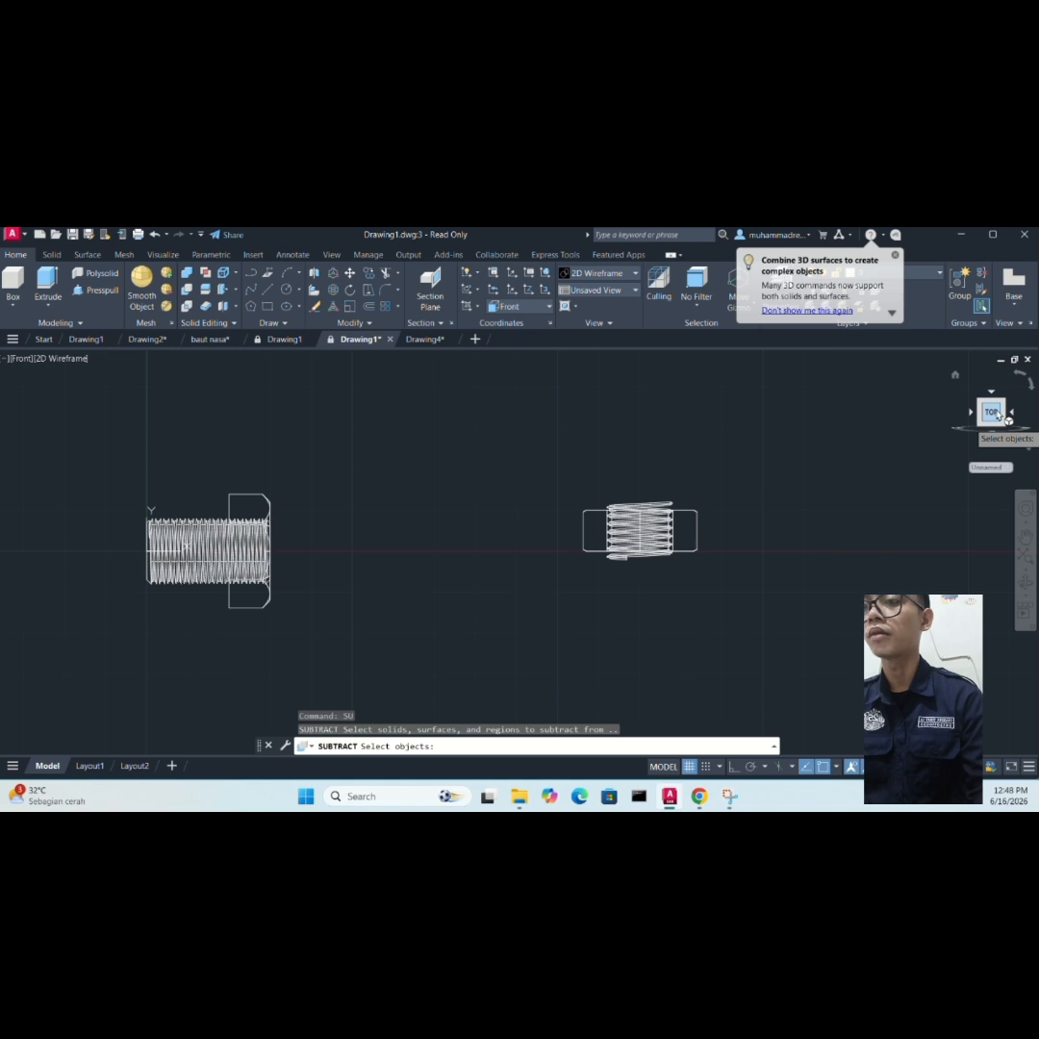
scroll(737, 485, up, 2)
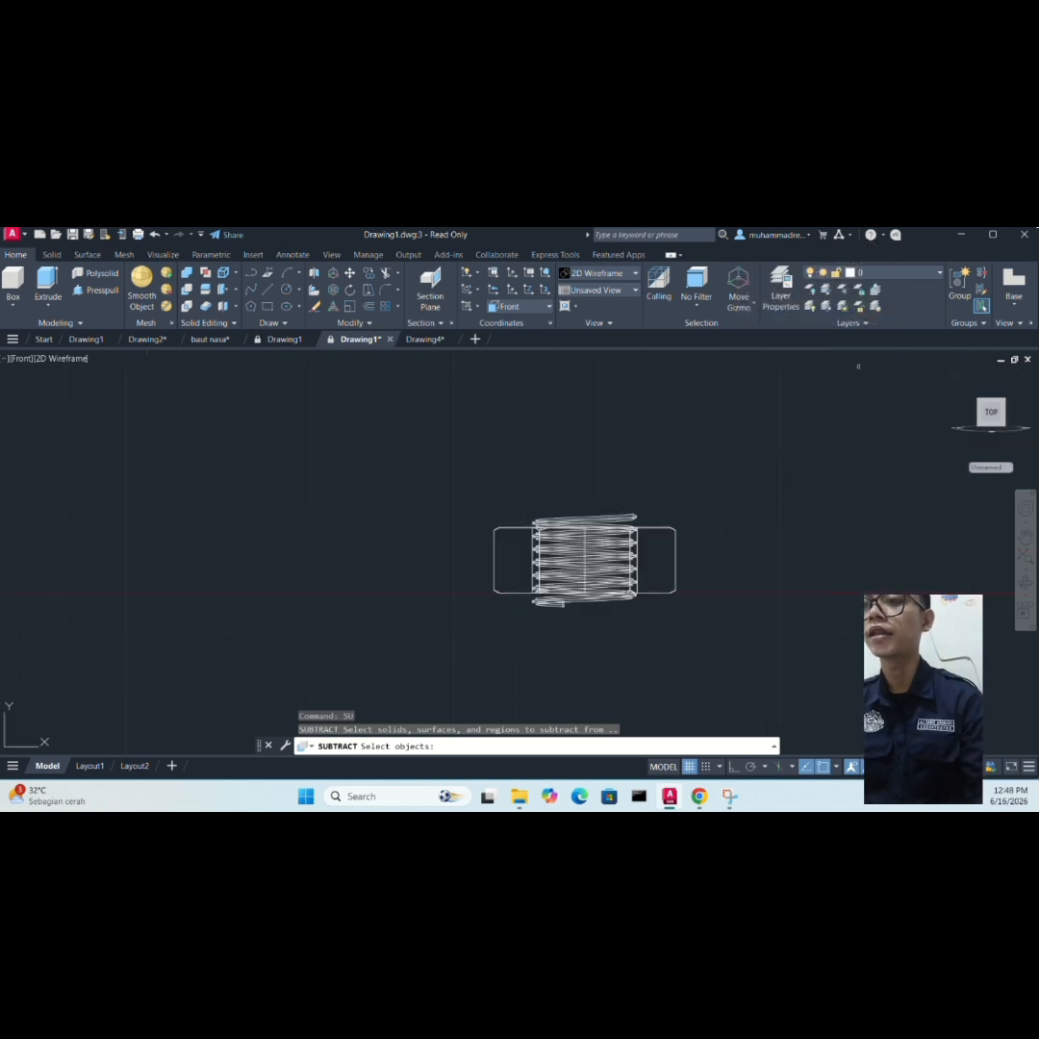
mouse_move(990, 235)
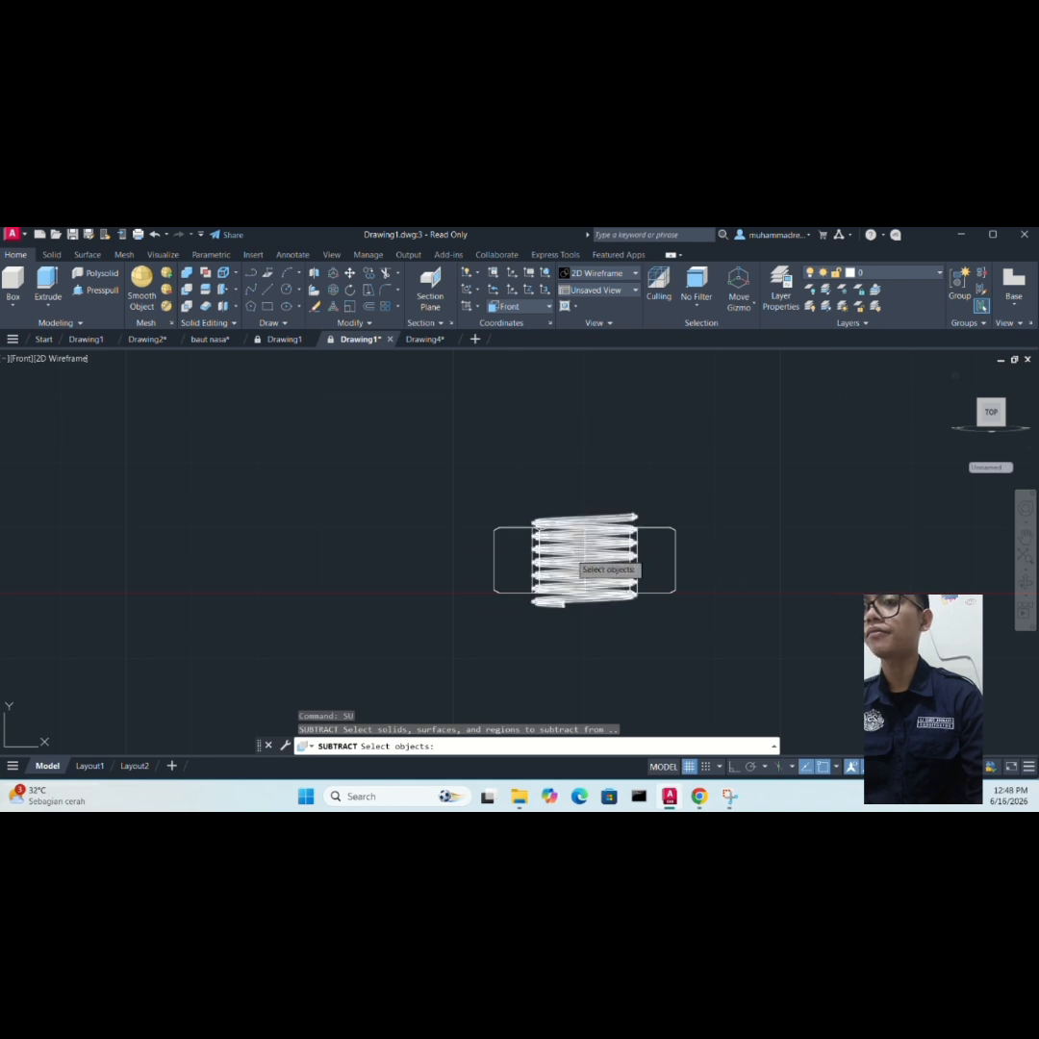
click(498, 557)
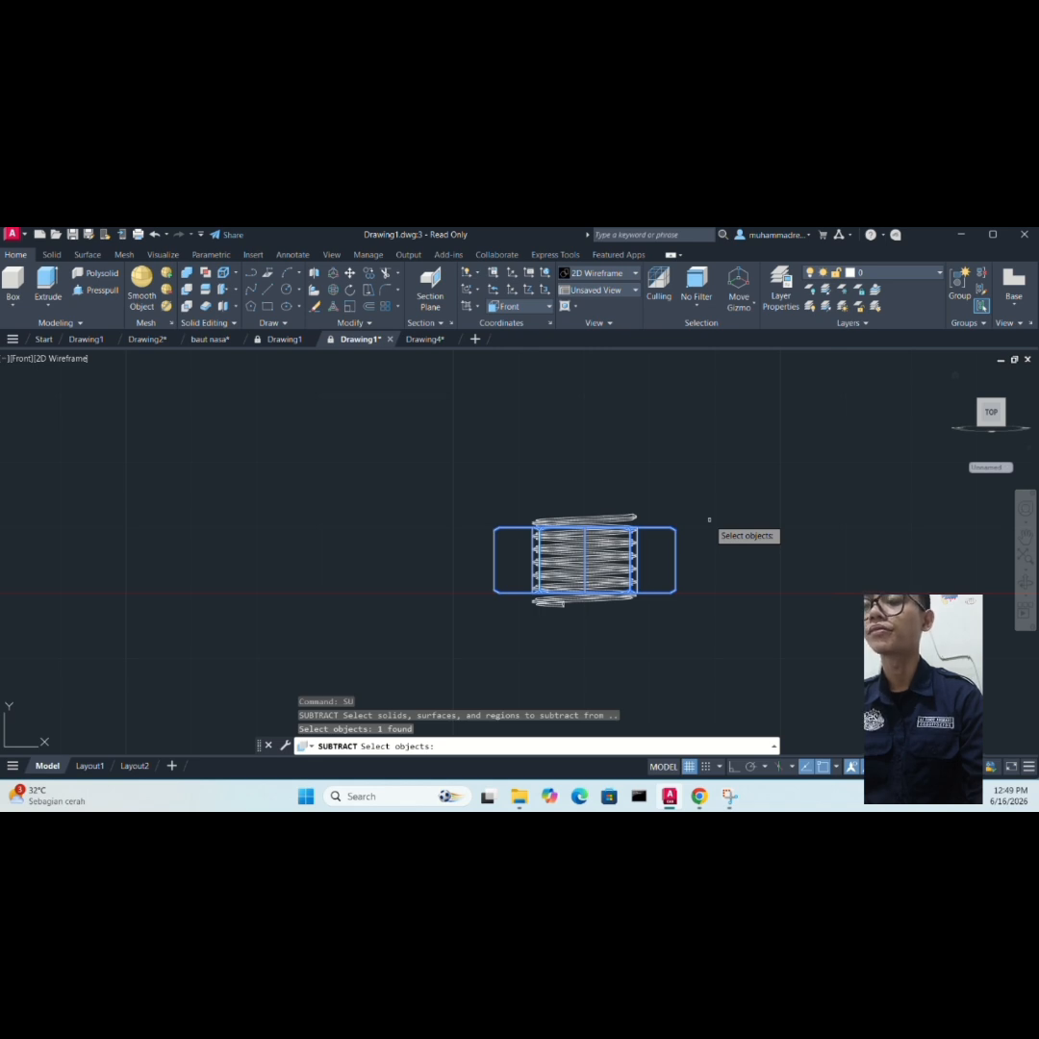
key(Return)
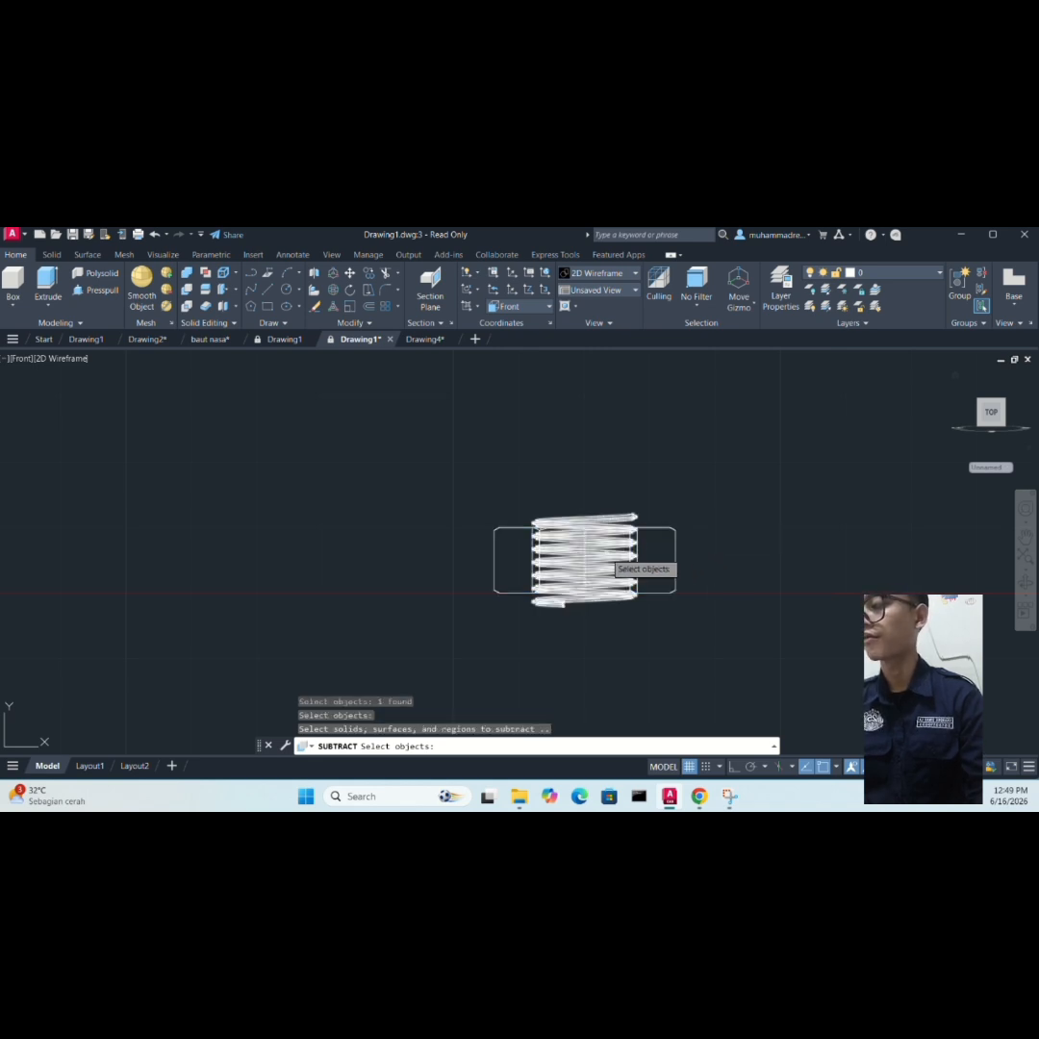
click(608, 559)
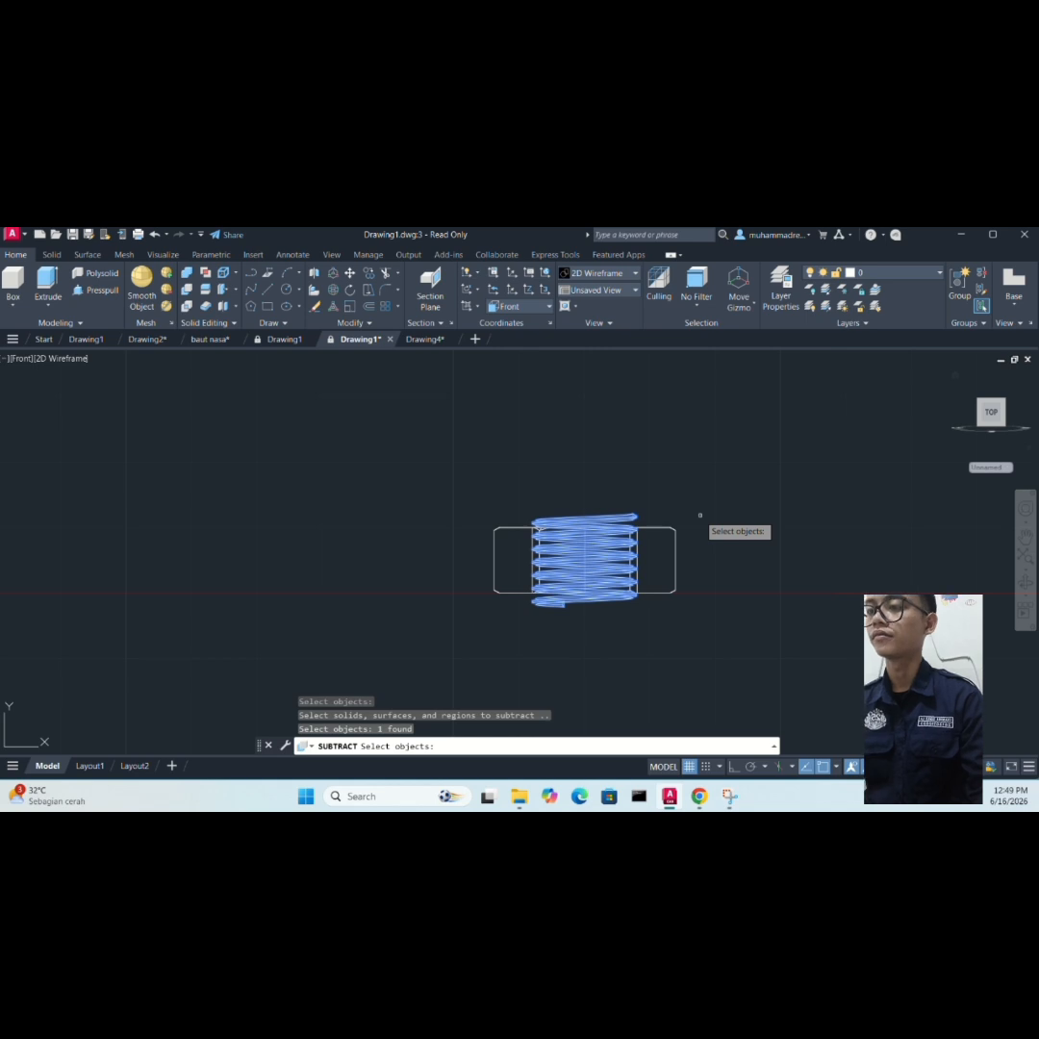
key(Return)
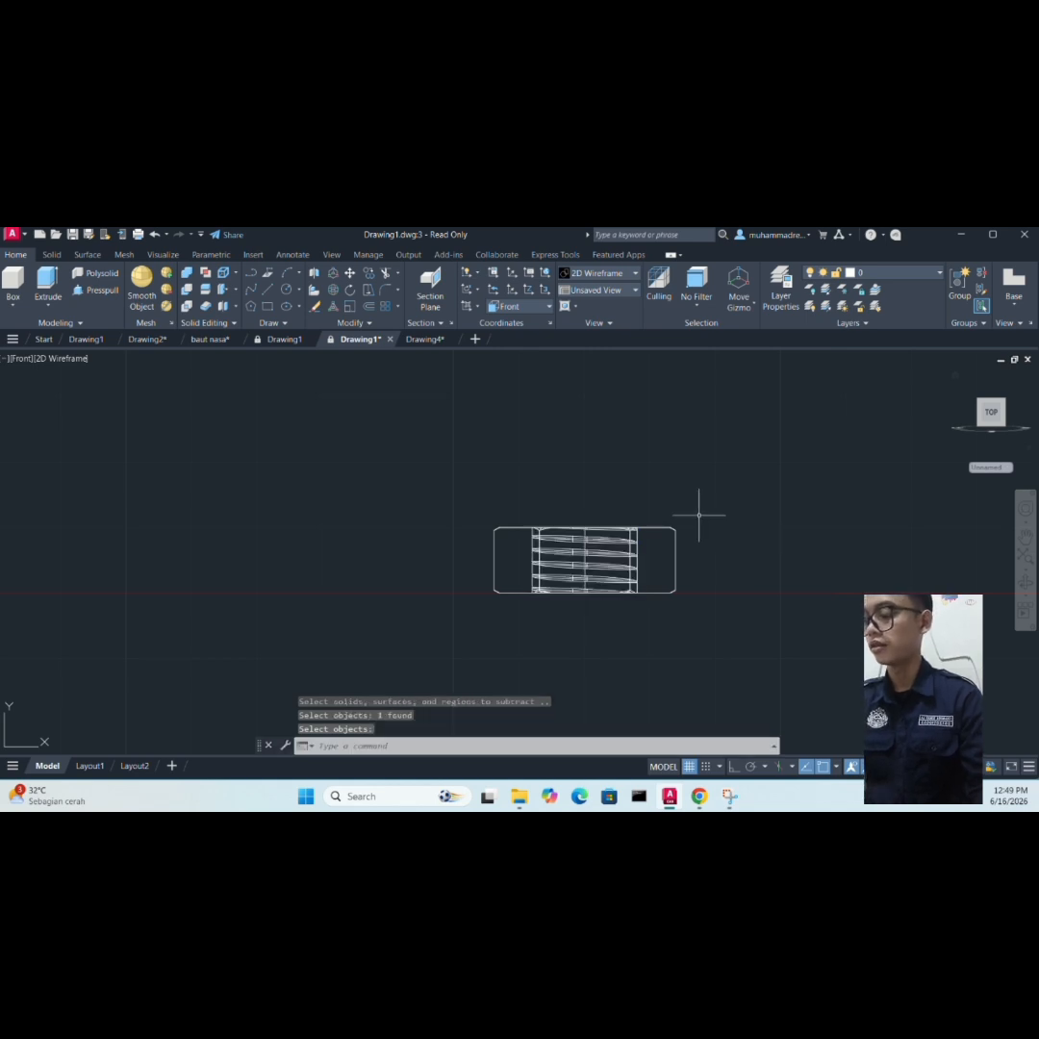
- Show the nut and bolt in the SW Isometric view with the Realistic visual style
scroll(498, 491, down, 2)
scroll(498, 489, down, 2)
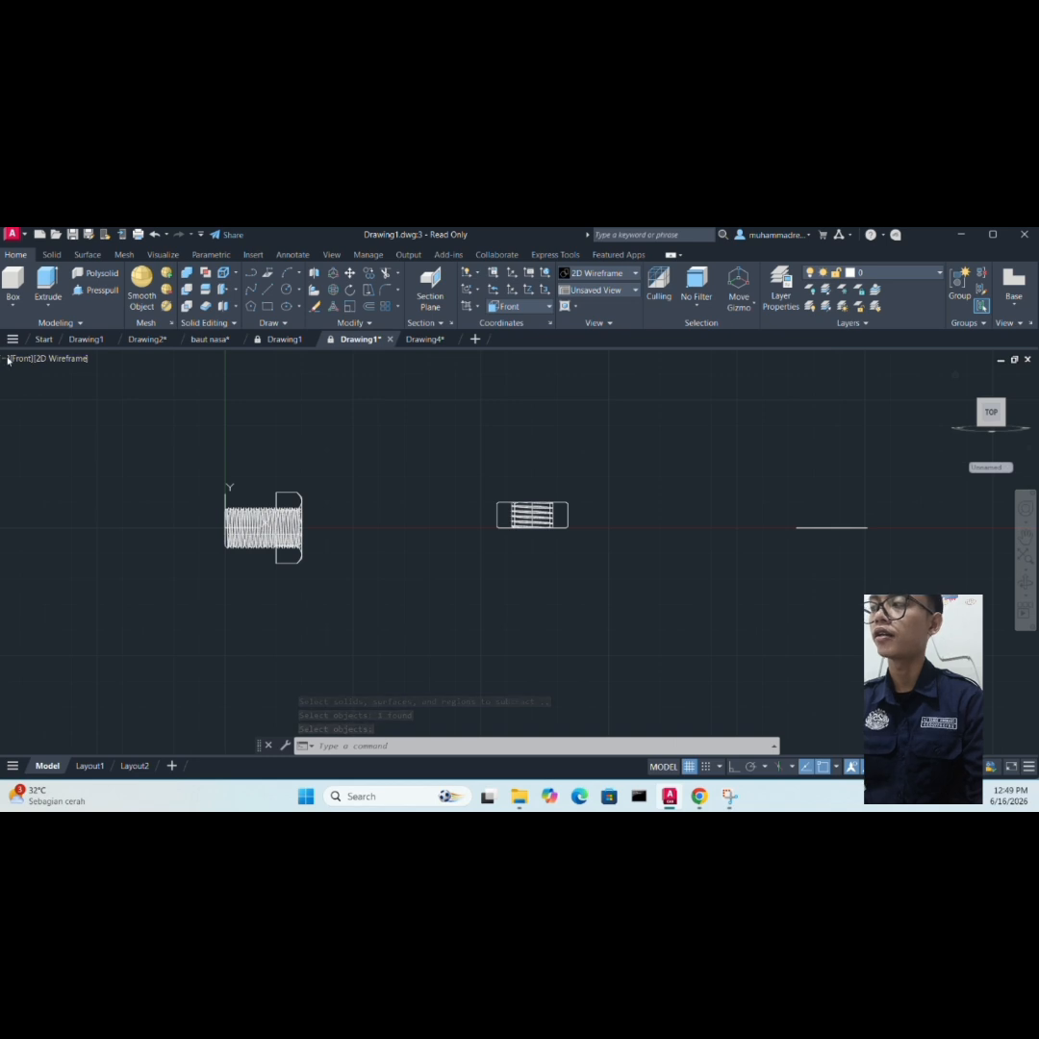
click(21, 358)
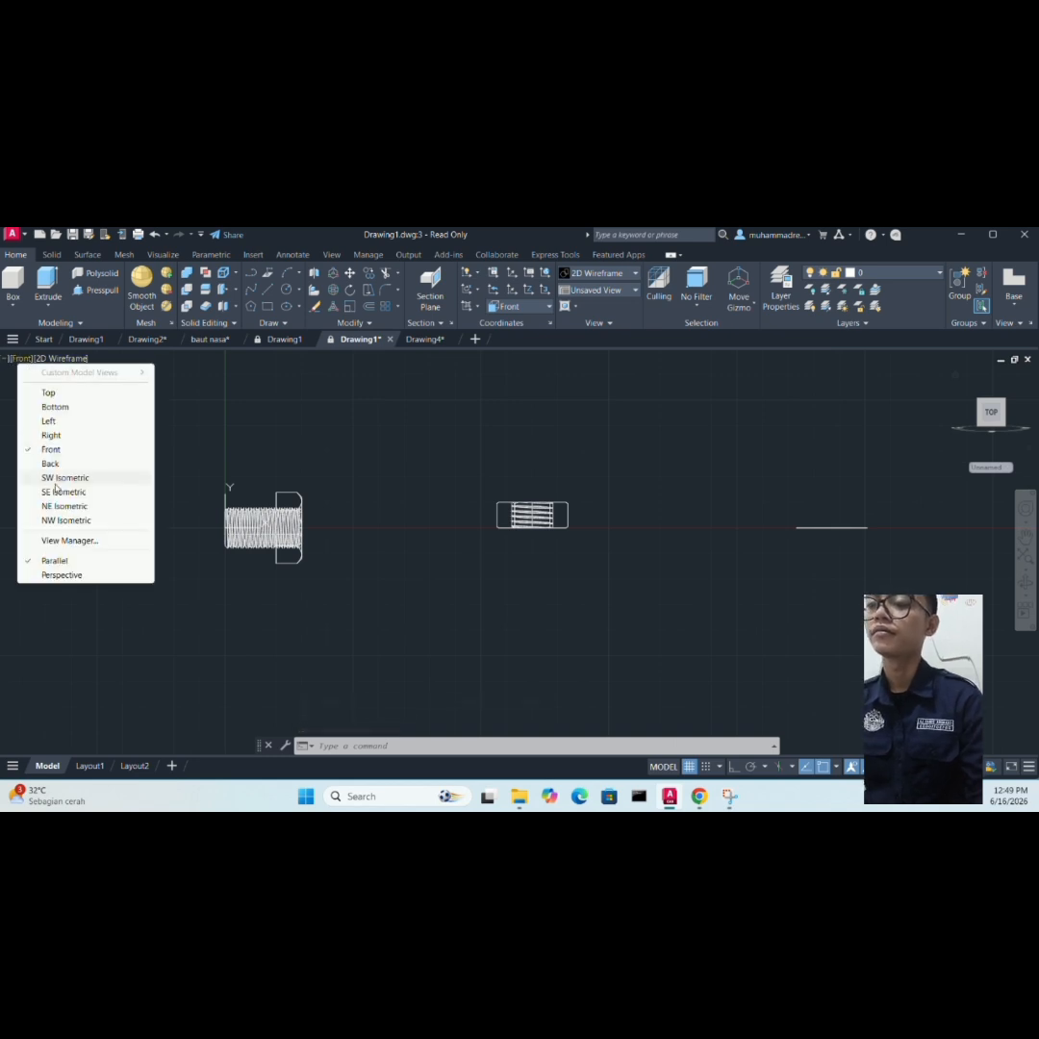
click(63, 478)
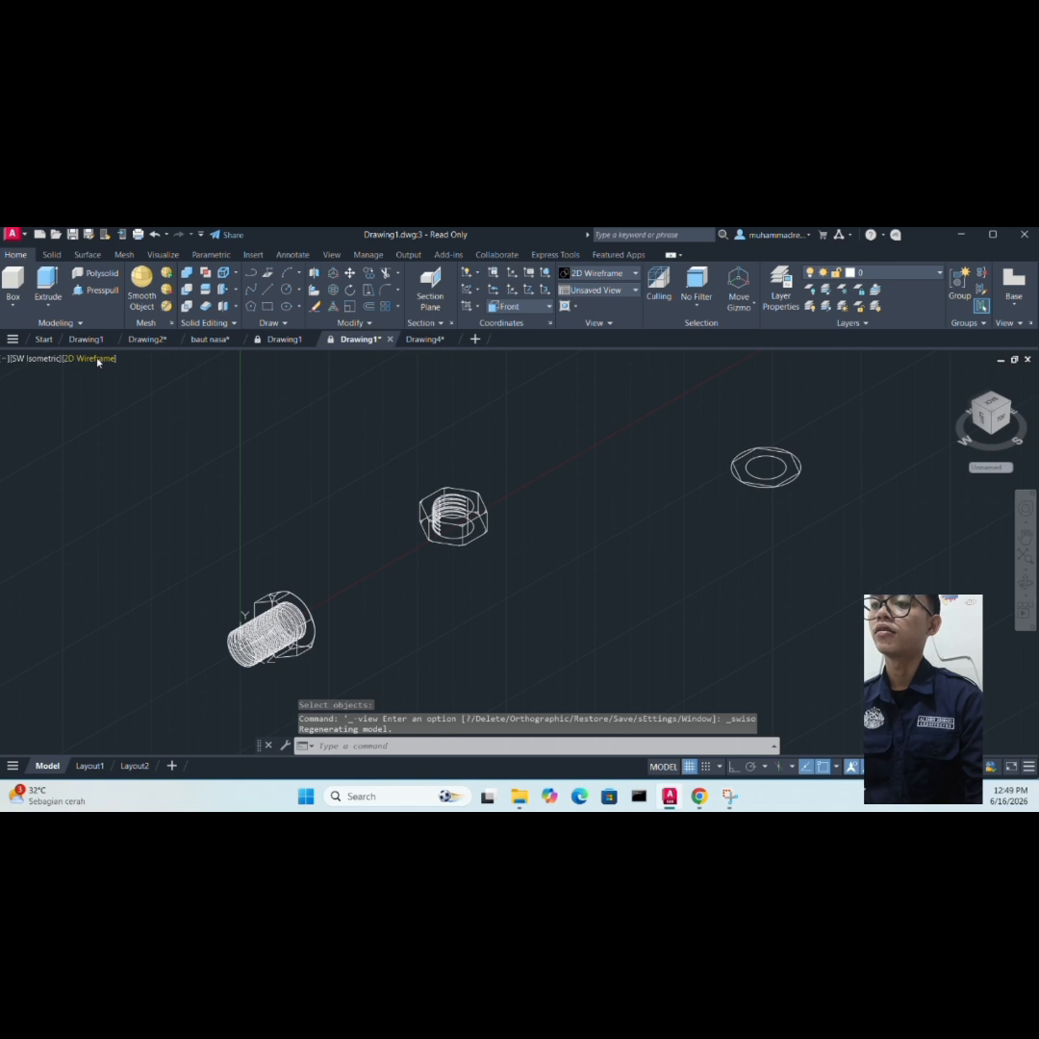
click(97, 362)
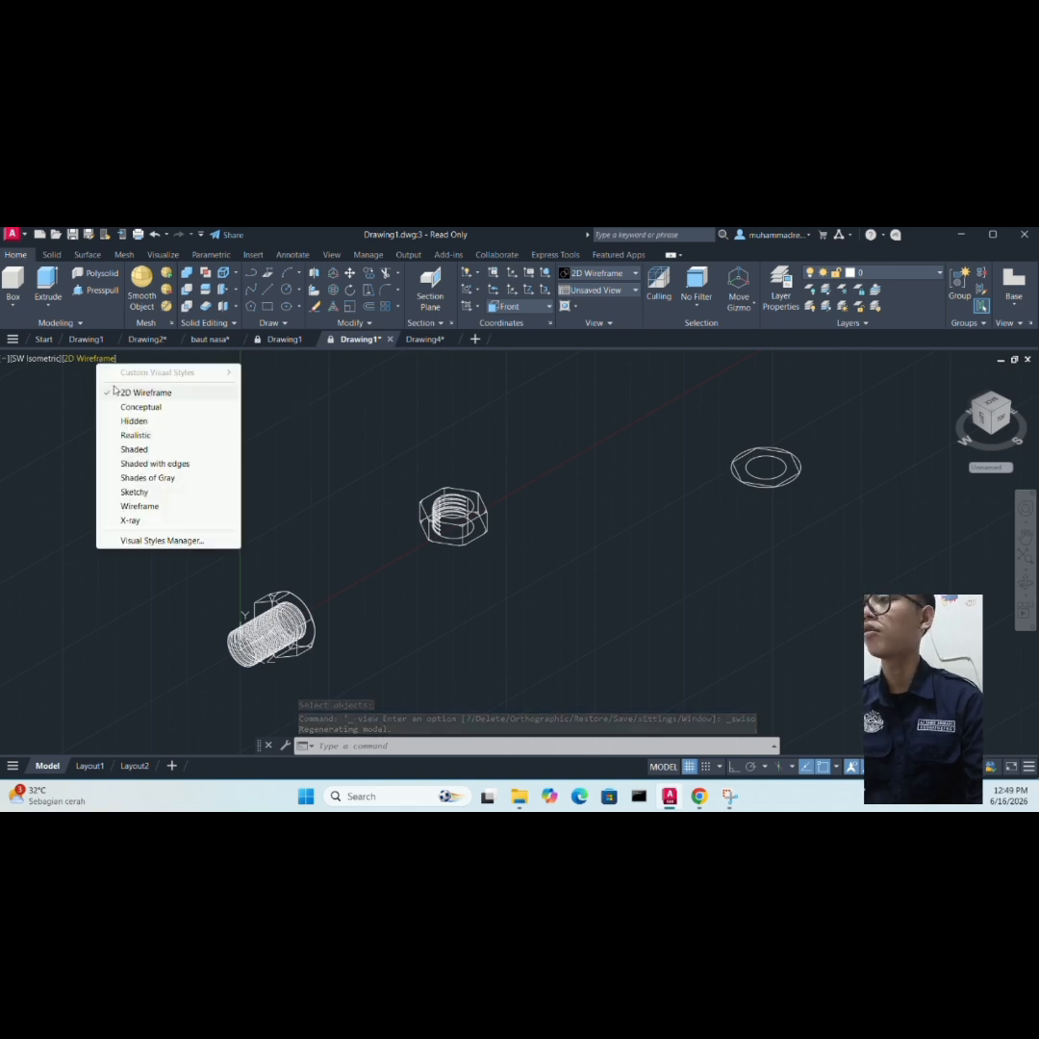
click(149, 435)
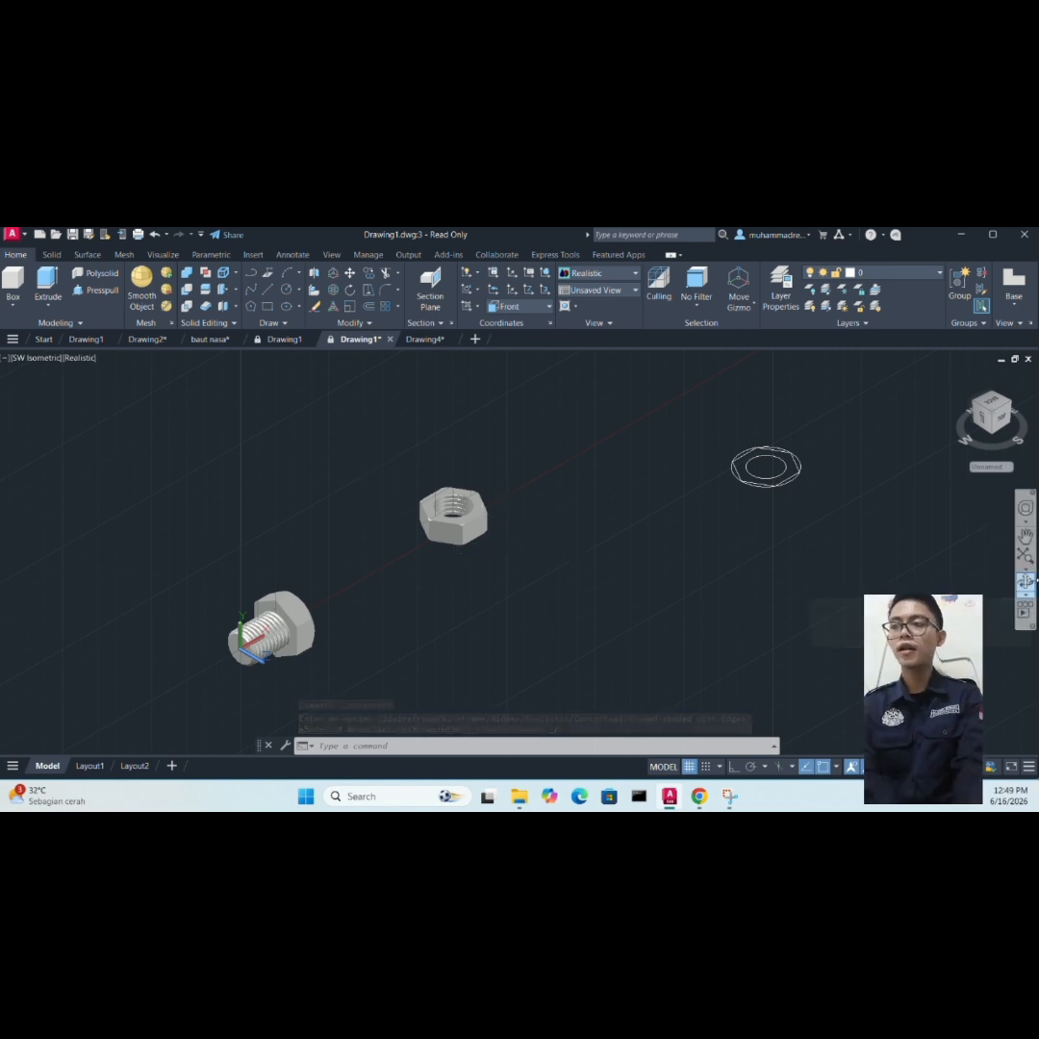
- Orbit around the bolt and threaded nut to inspect them, and return to the SW Isometric view
click(1025, 581)
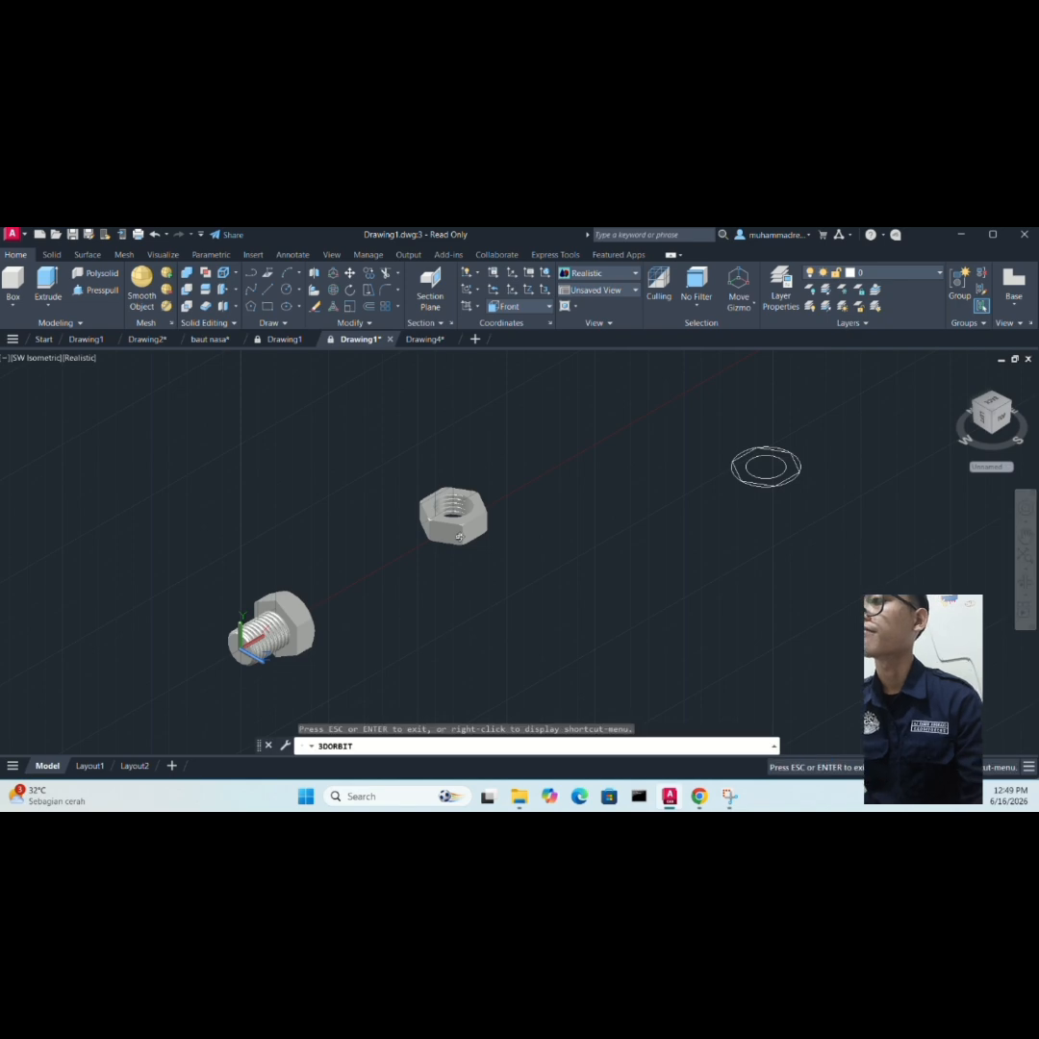
drag(473, 502, 412, 445)
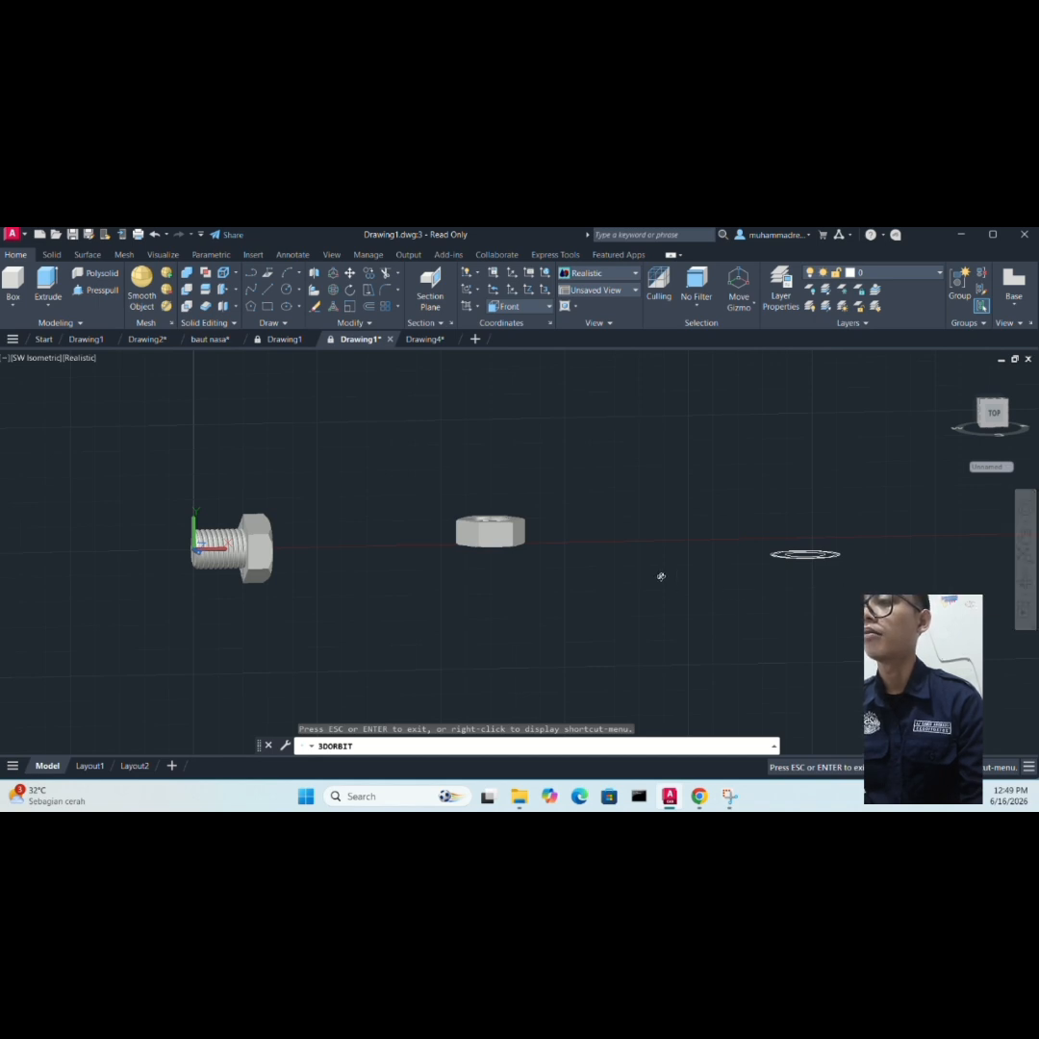
key(Escape)
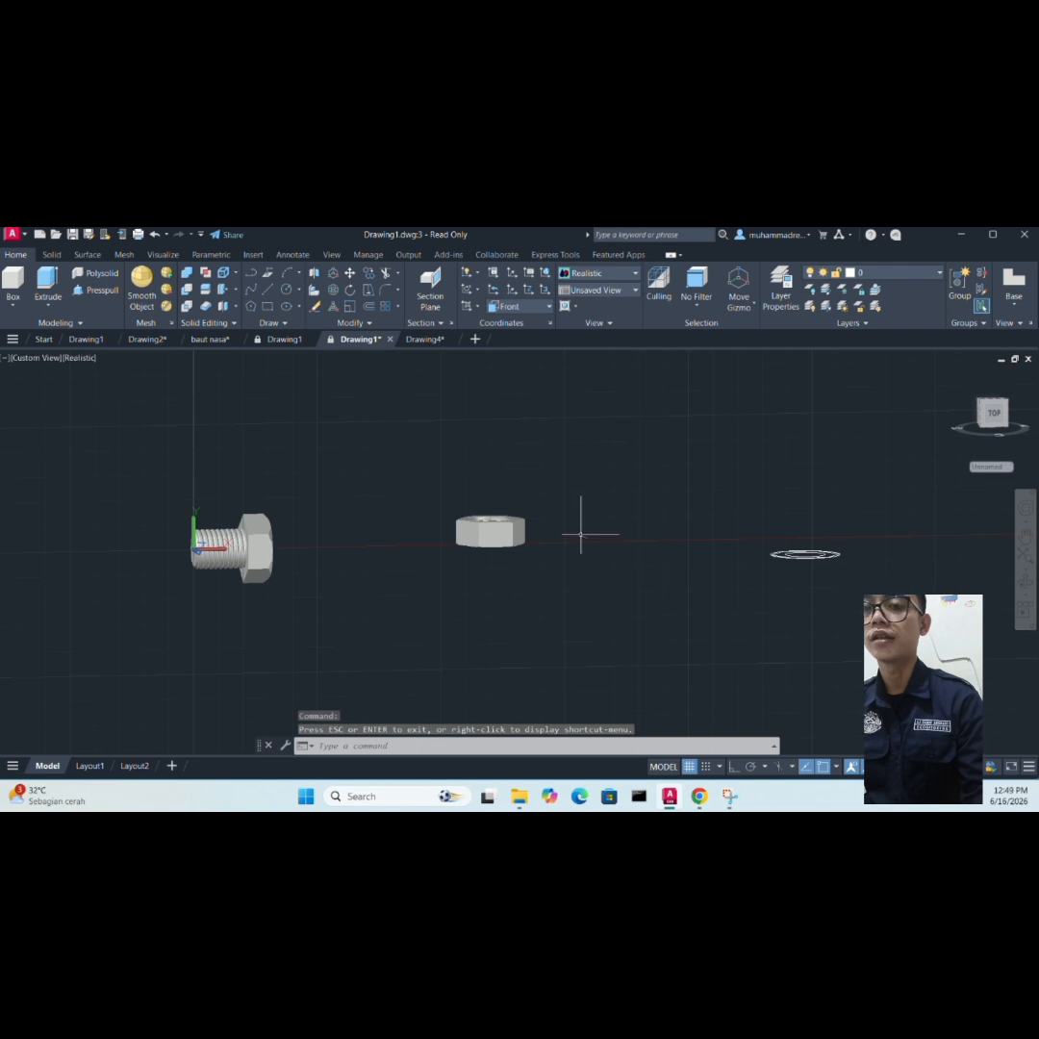
click(28, 359)
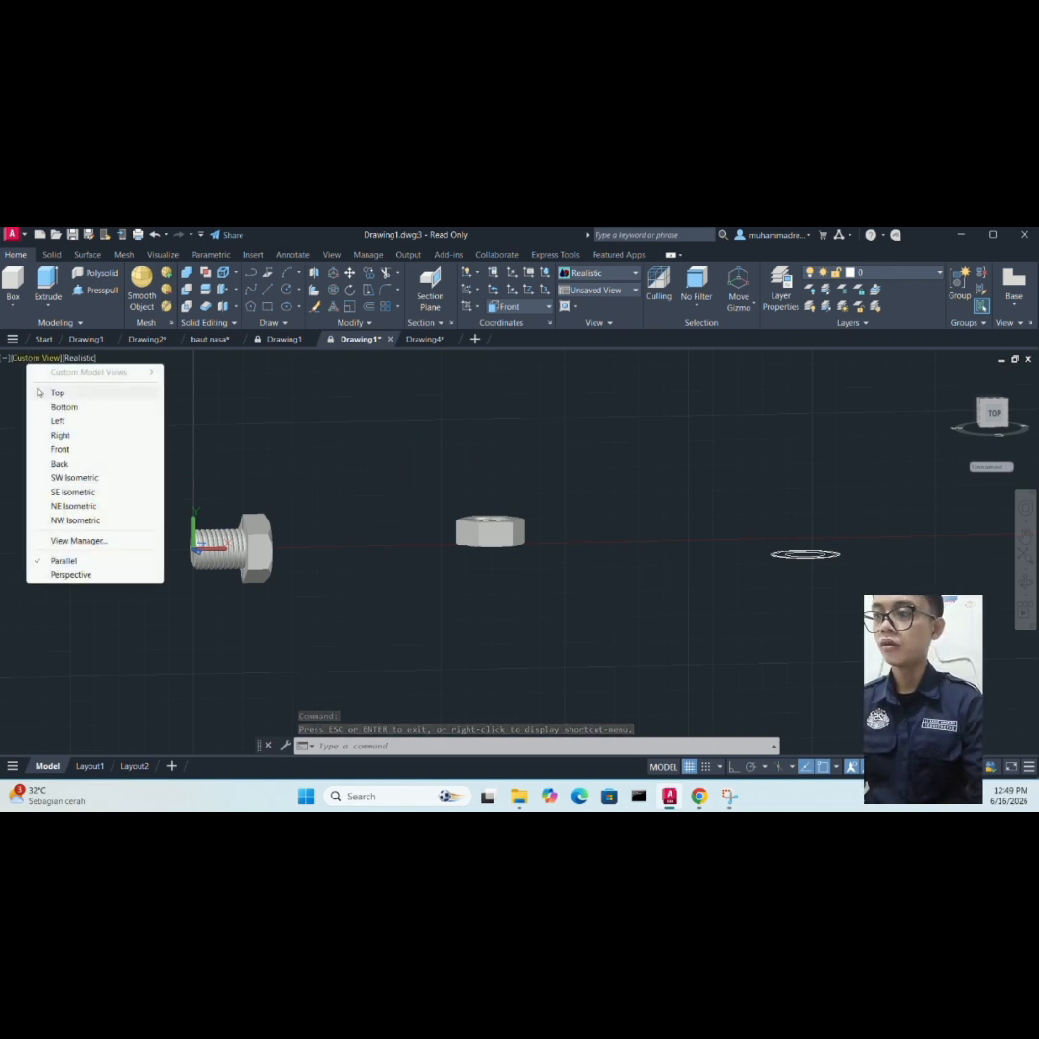
click(70, 478)
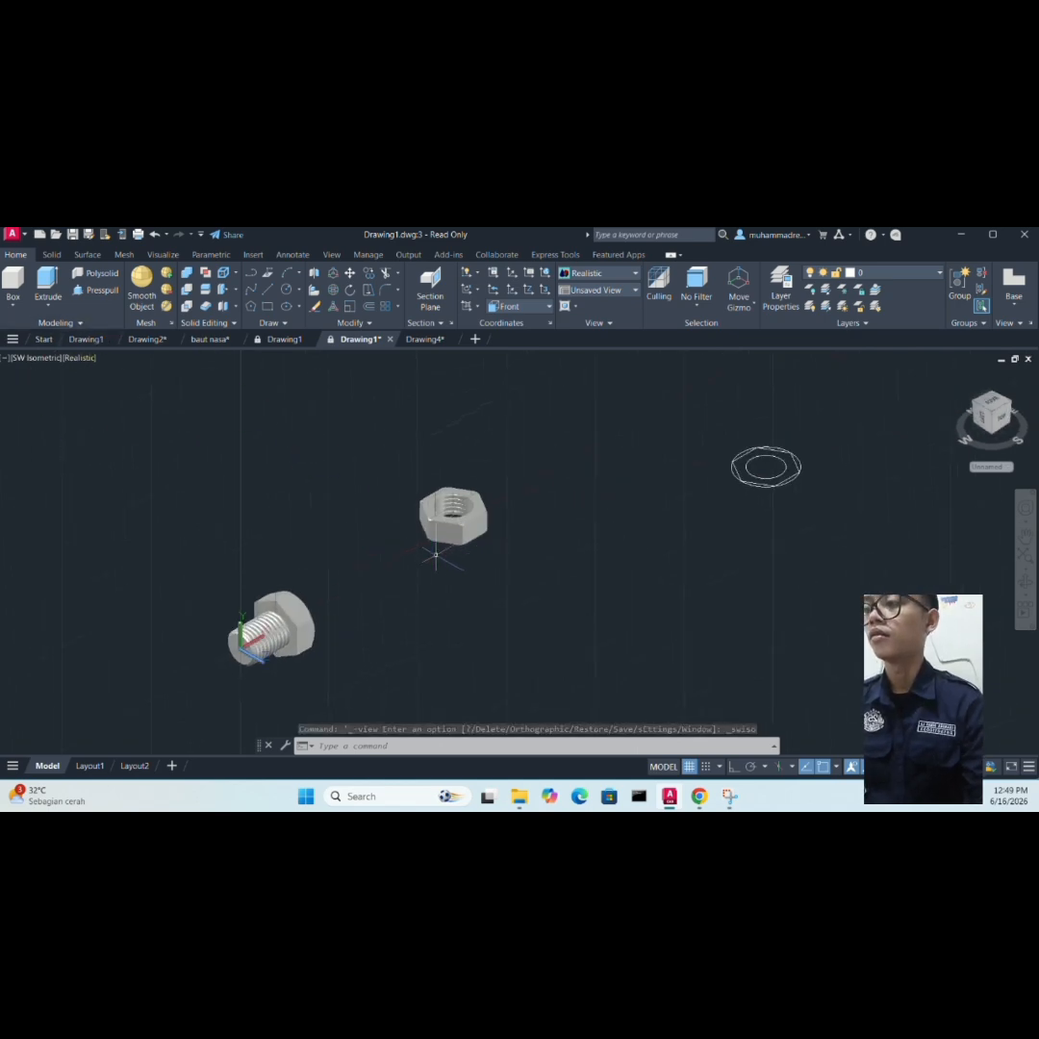
click(453, 516)
key(Escape)
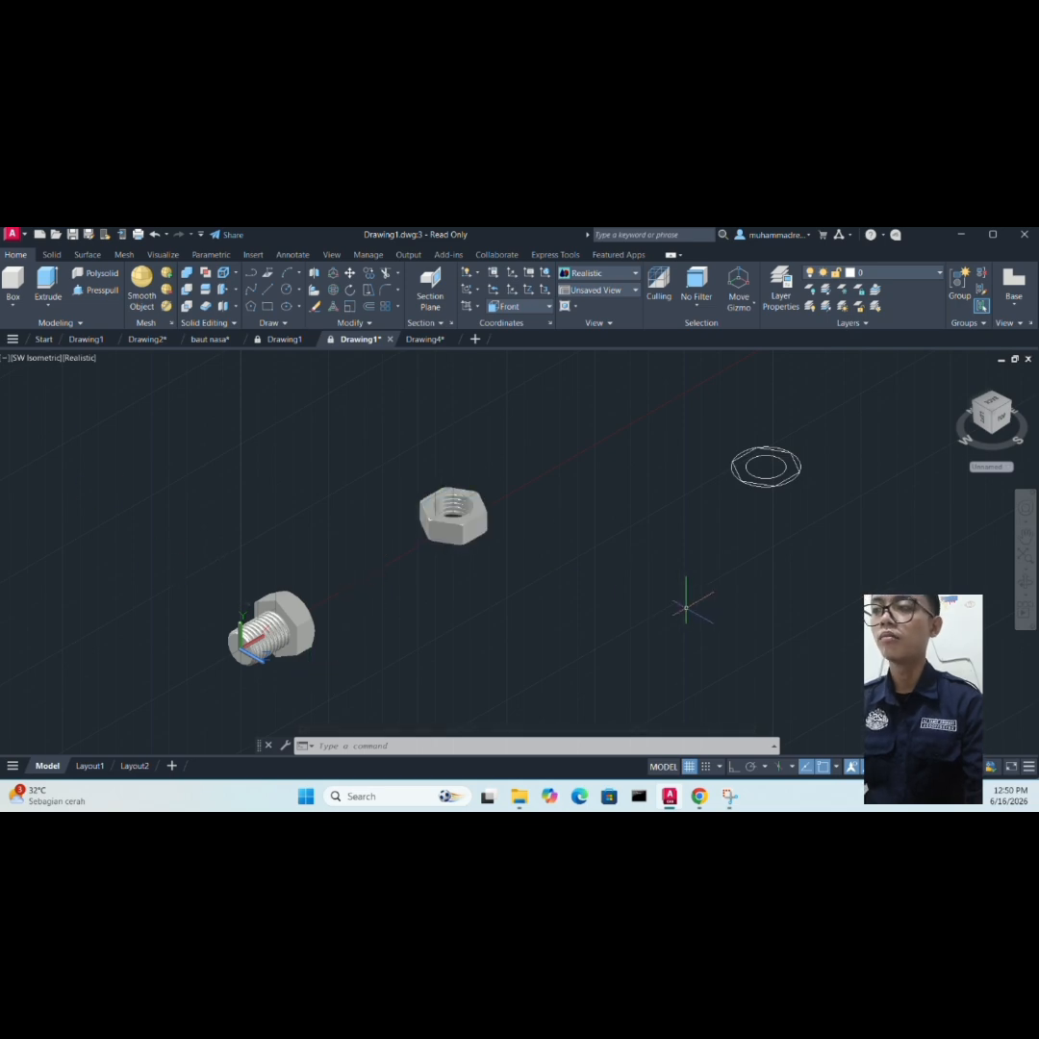
- Try to subtract the threaded hex nut from itself, choosing it both as the base solid and as the solid to remove
text(u)
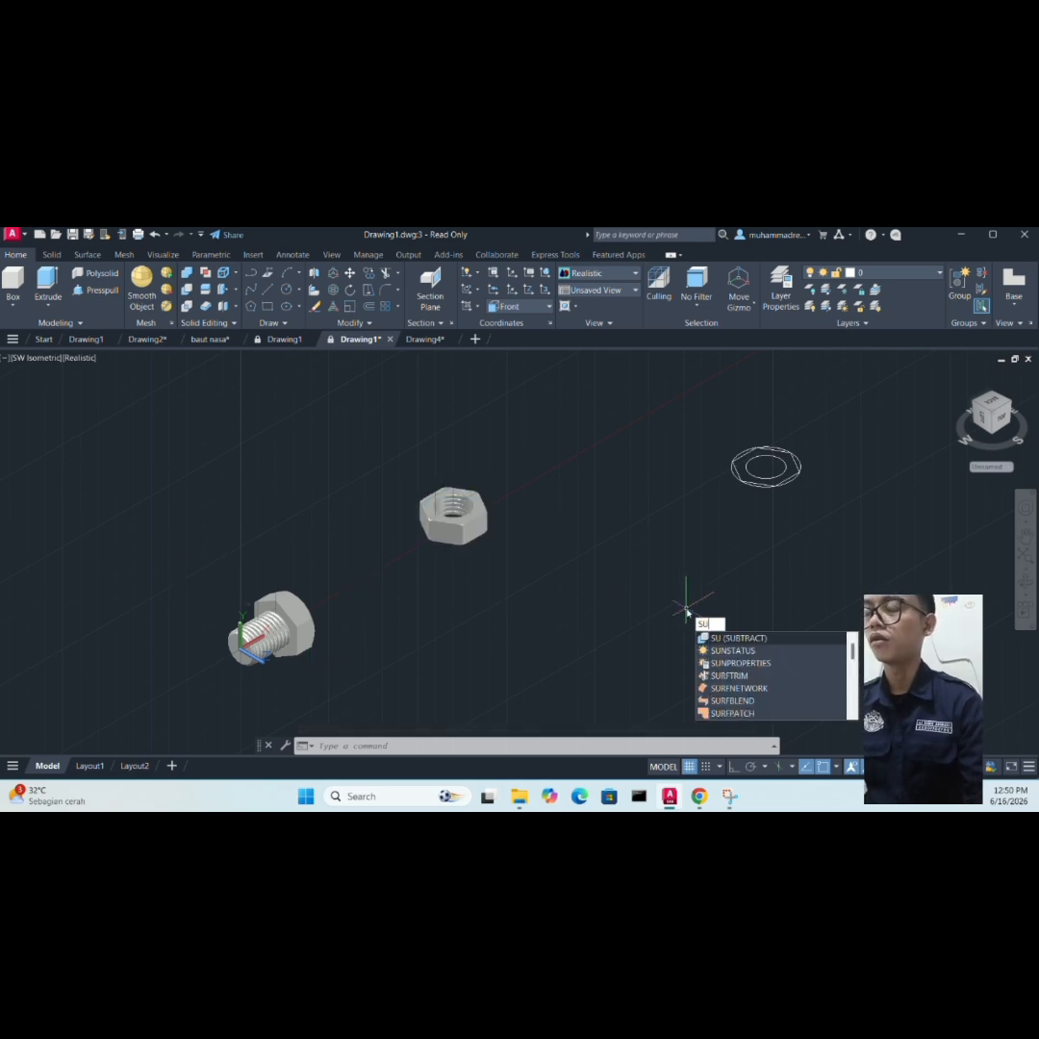
key(Return)
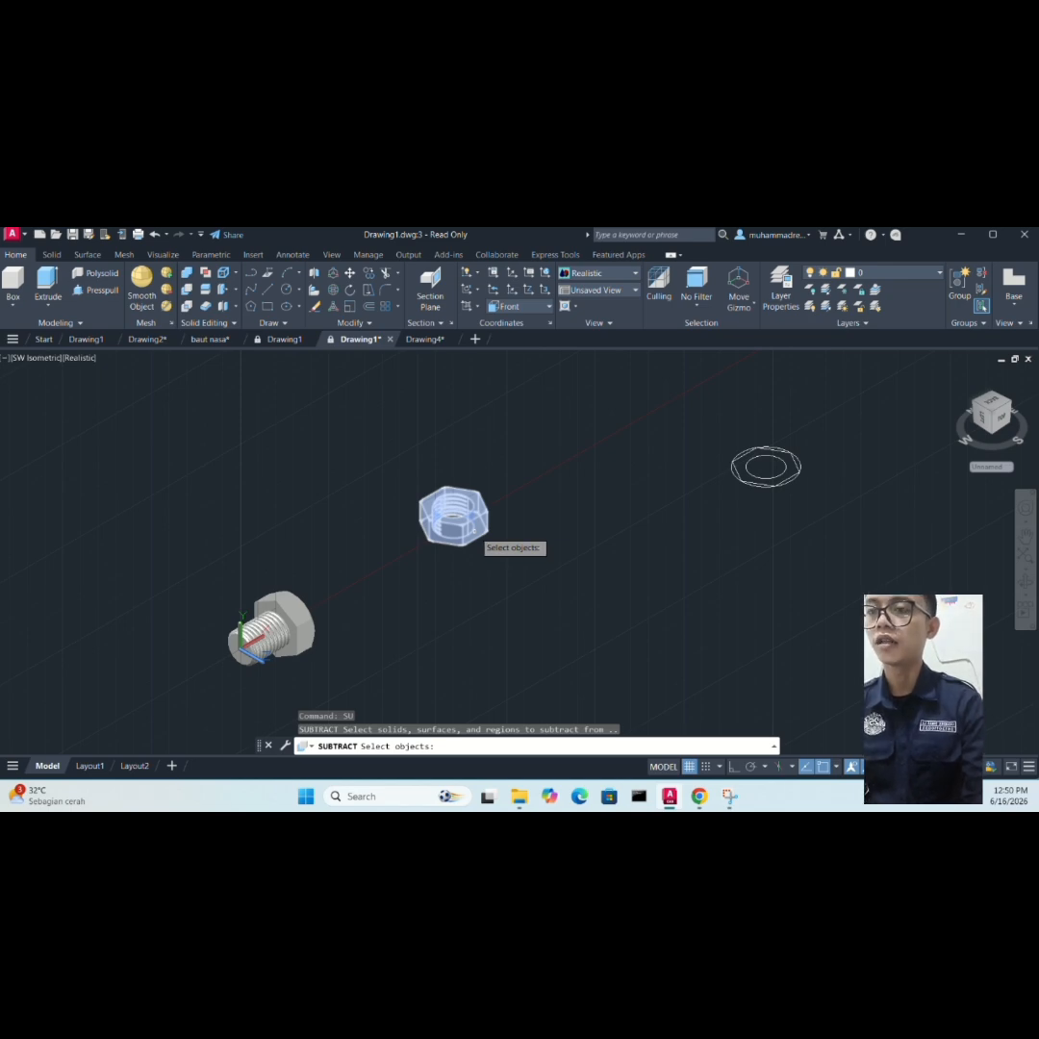
scroll(477, 532, up, 5)
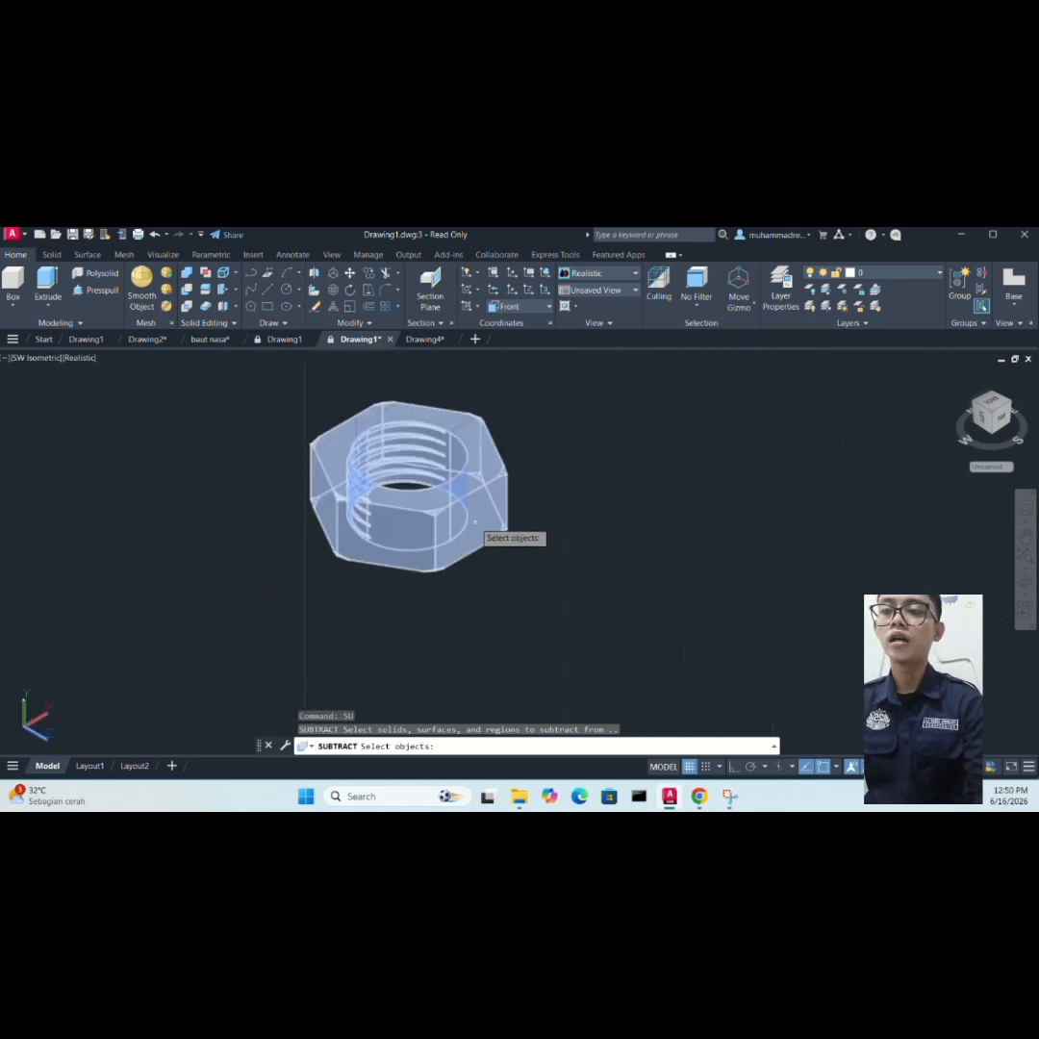
click(432, 544)
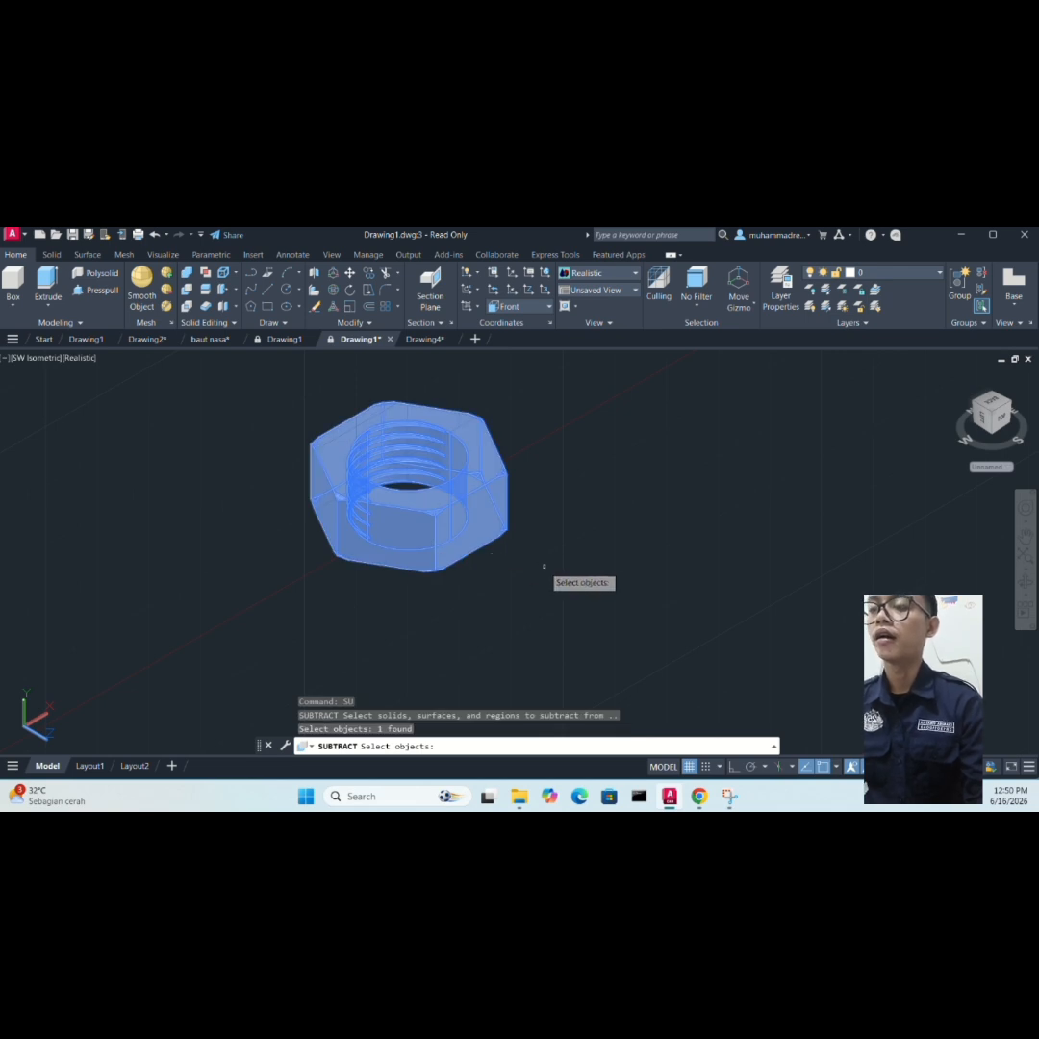
key(Return)
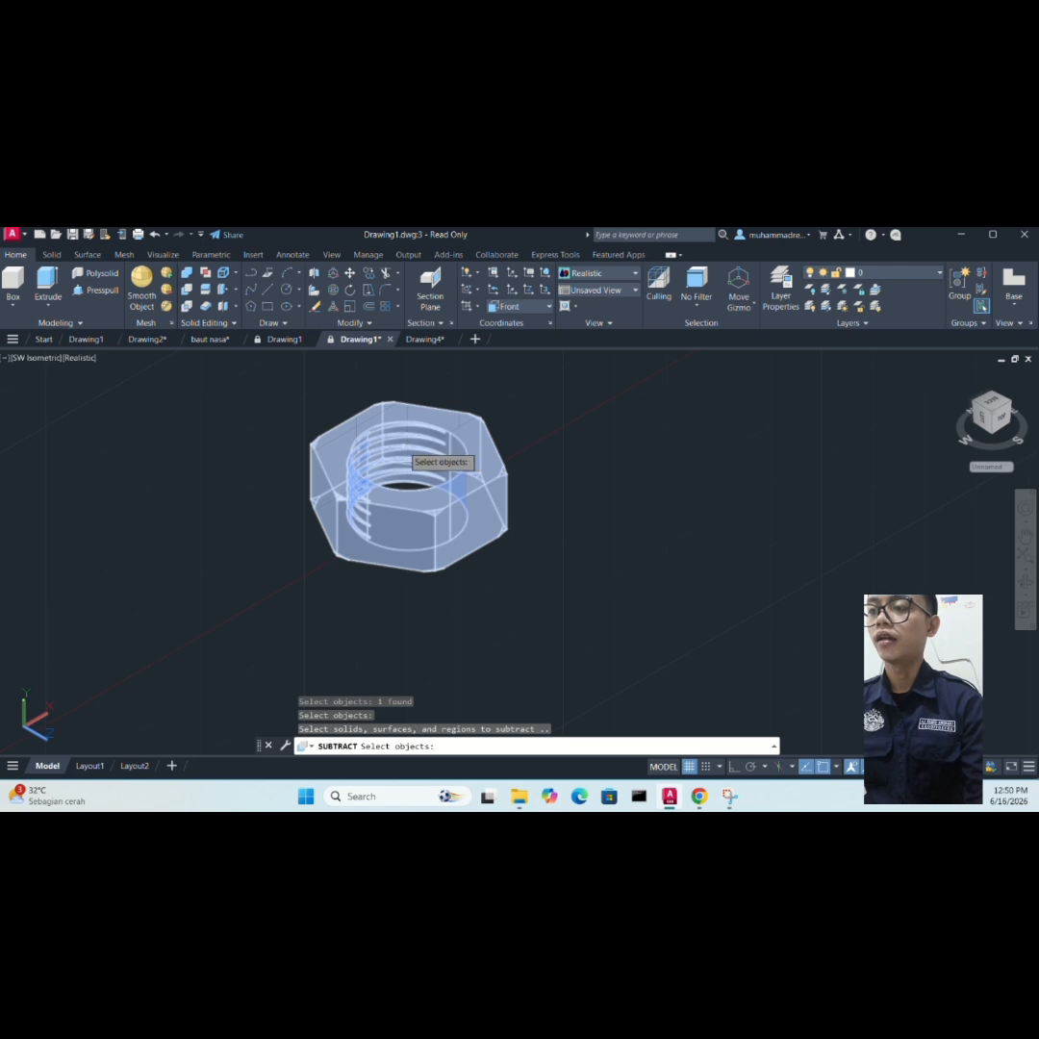
click(396, 450)
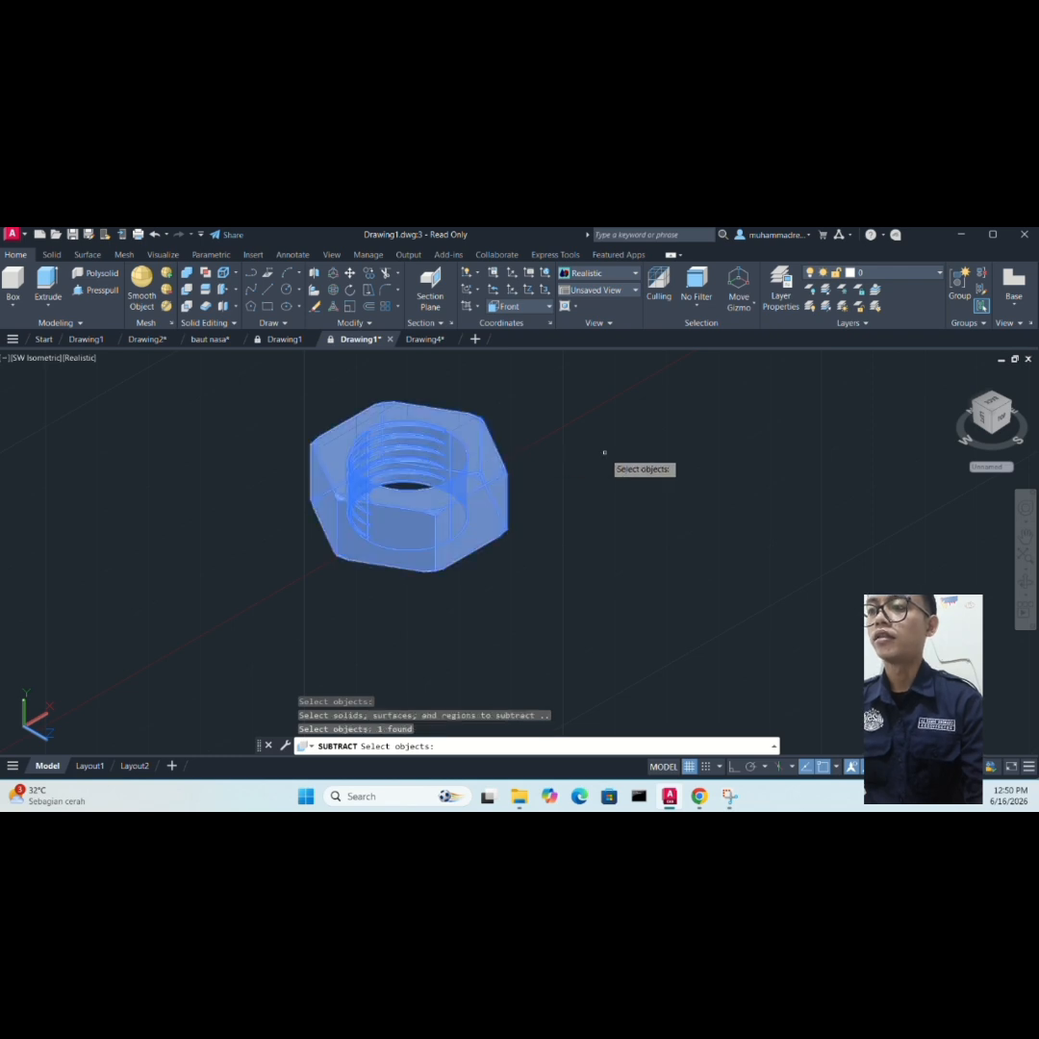
key(Return)
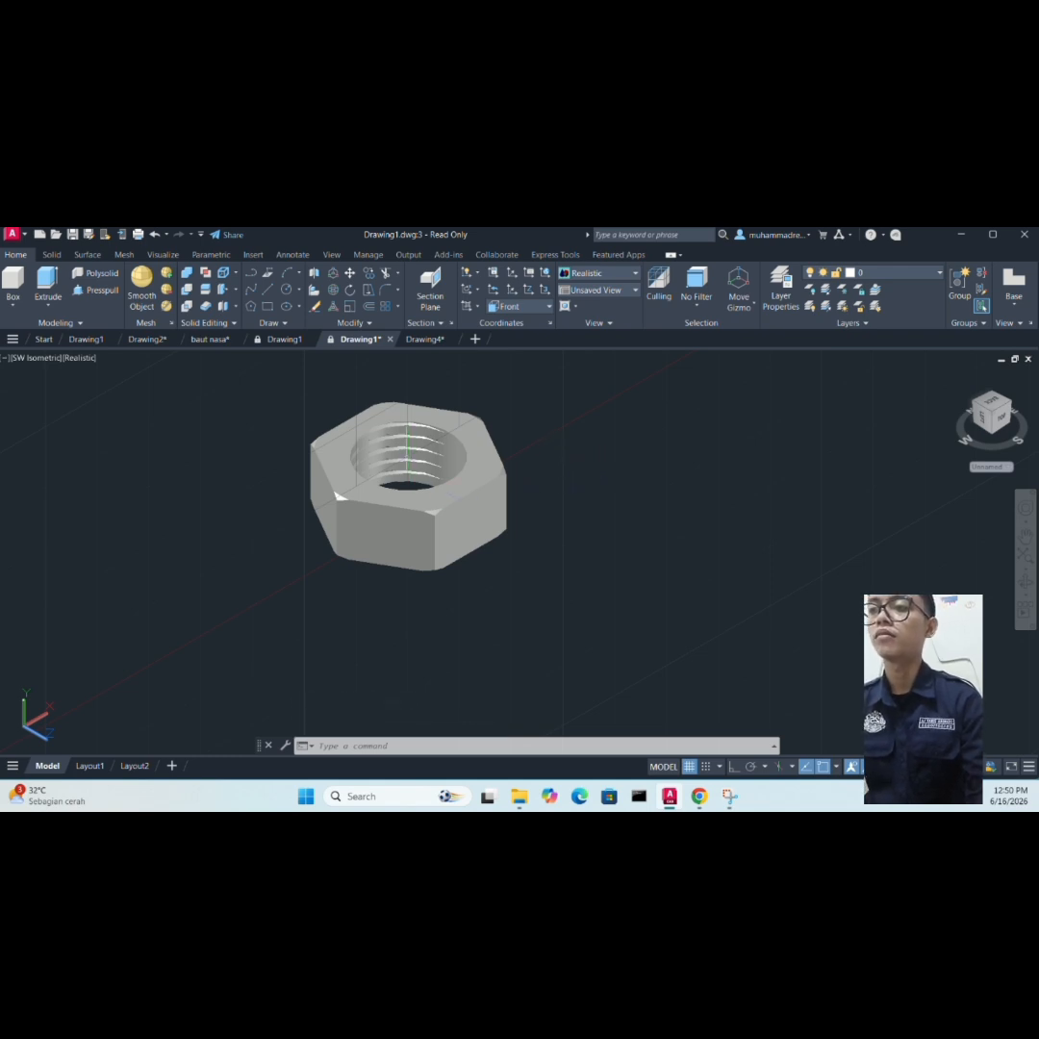
click(408, 444)
key(Escape)
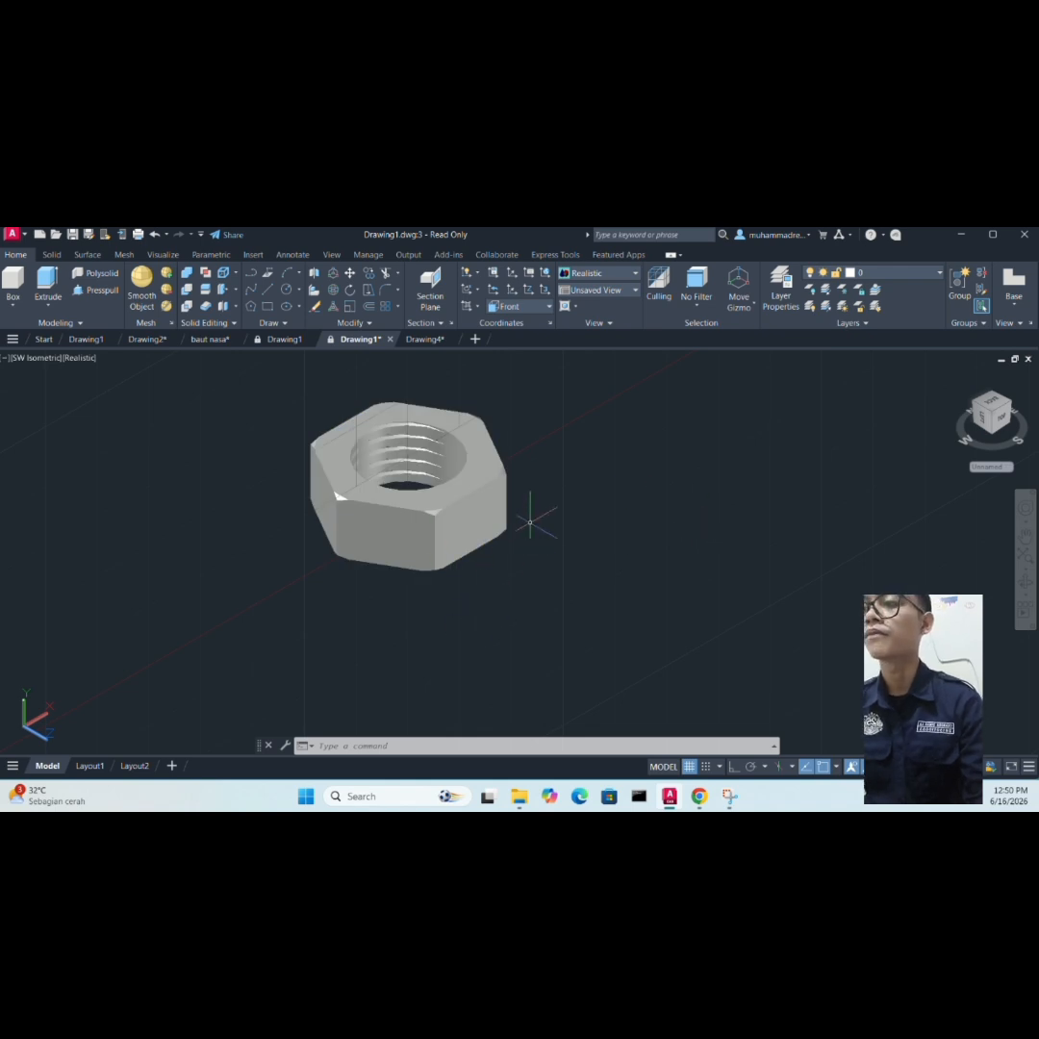
- Examine the bolt's thread and the nut's internal thread side by side from a near-side custom angle
scroll(551, 484, down, 2)
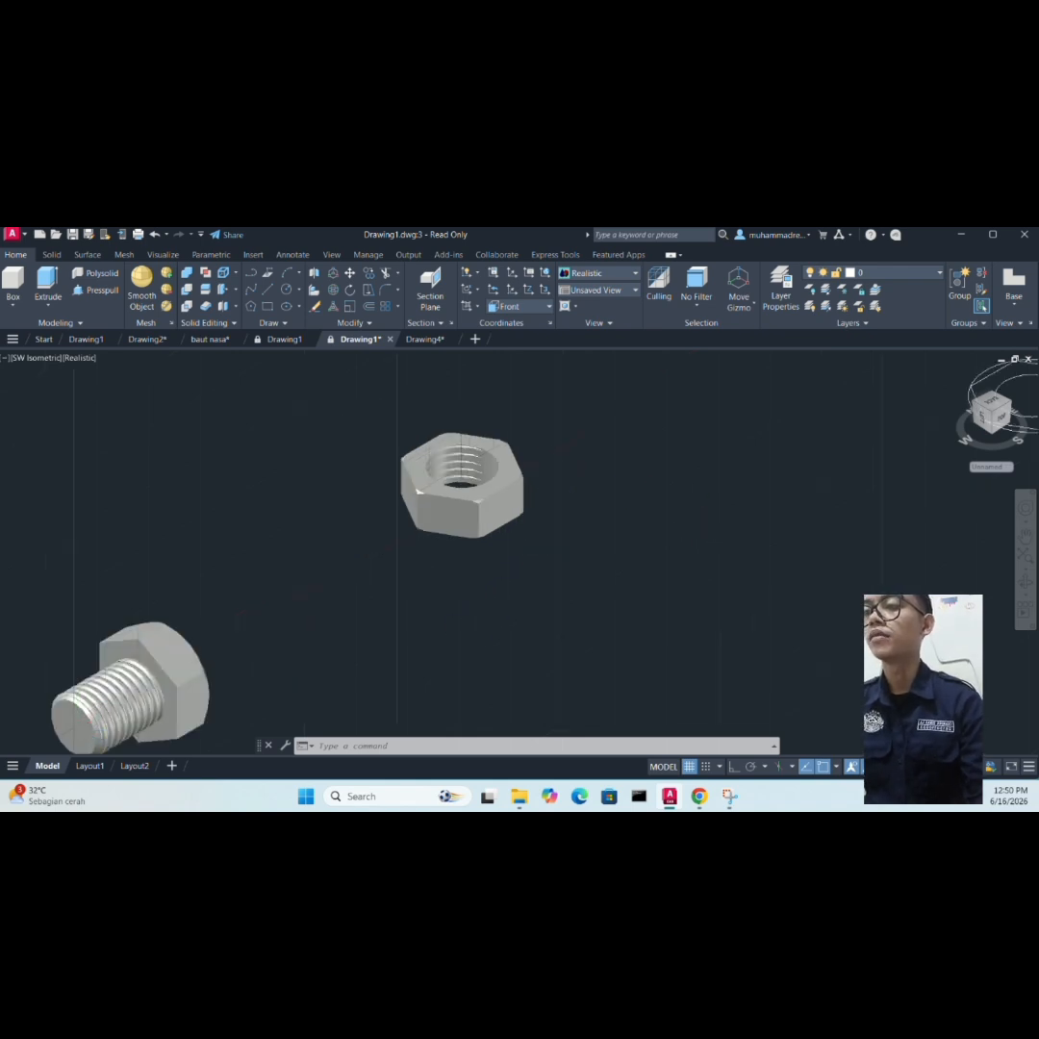
scroll(552, 481, down, 2)
click(524, 498)
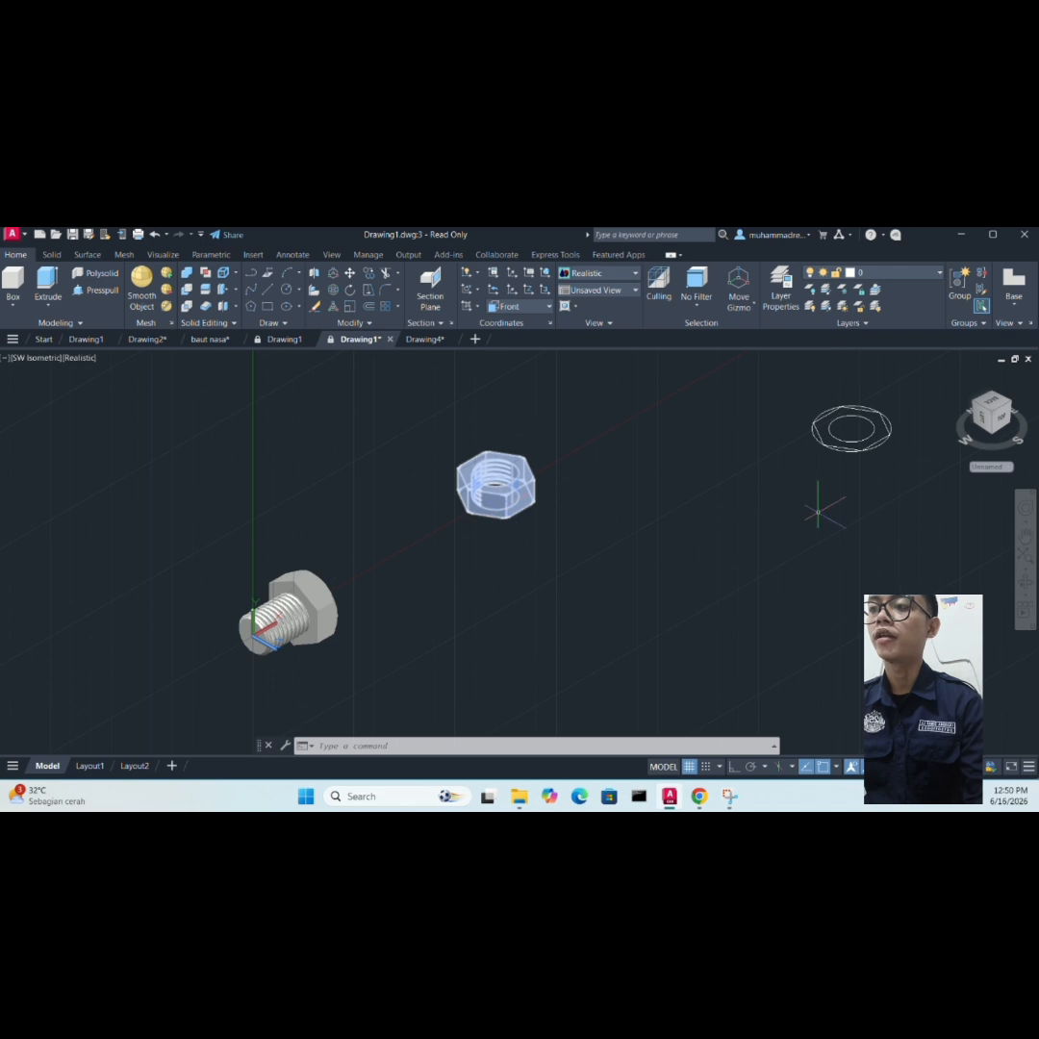
key(Escape)
click(1024, 582)
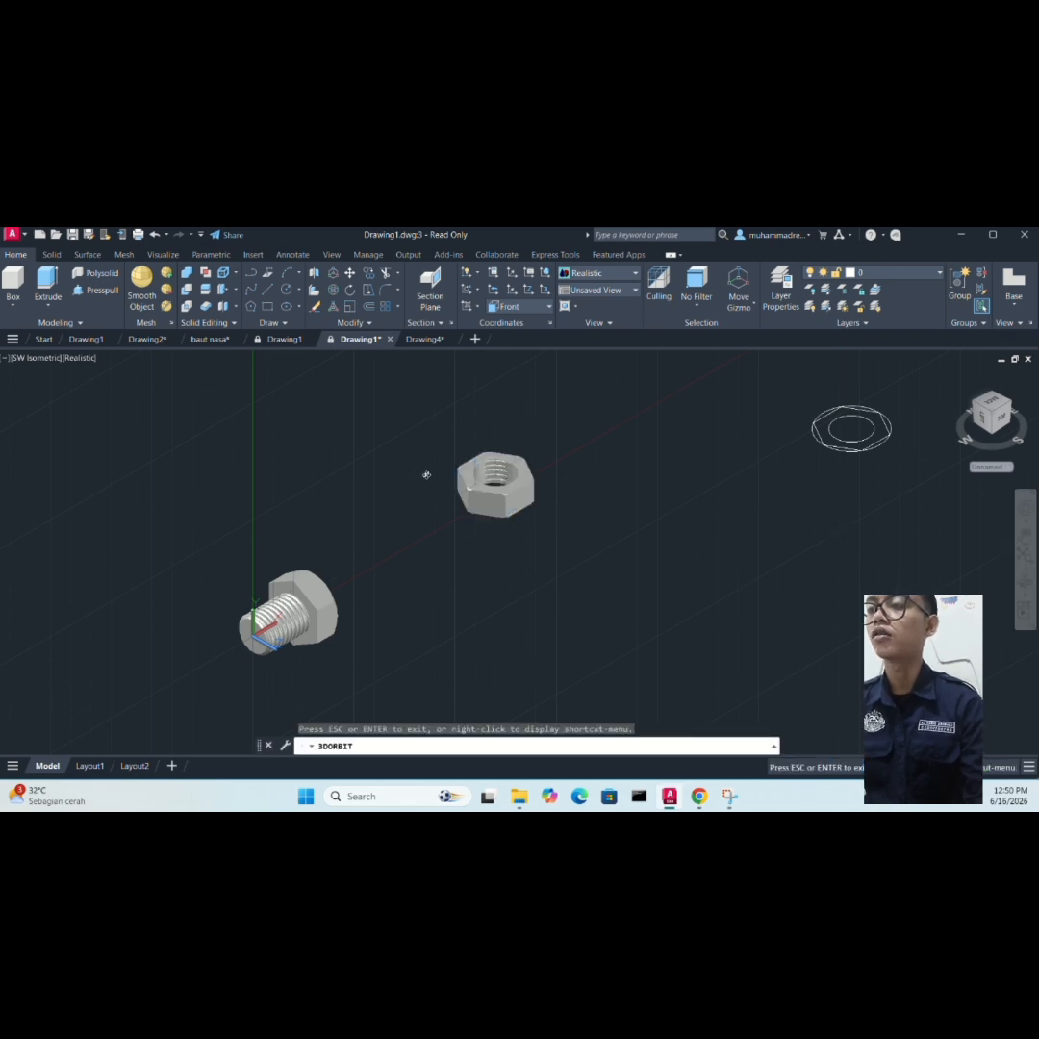
mouse_move(526, 494)
mouse_down()
mouse_move(530, 600)
mouse_move(453, 603)
mouse_move(452, 517)
mouse_move(468, 475)
mouse_move(396, 515)
mouse_move(387, 564)
mouse_move(417, 484)
mouse_move(452, 454)
mouse_move(530, 530)
mouse_move(500, 583)
mouse_move(475, 503)
mouse_move(487, 437)
mouse_move(431, 496)
mouse_move(537, 487)
mouse_up()
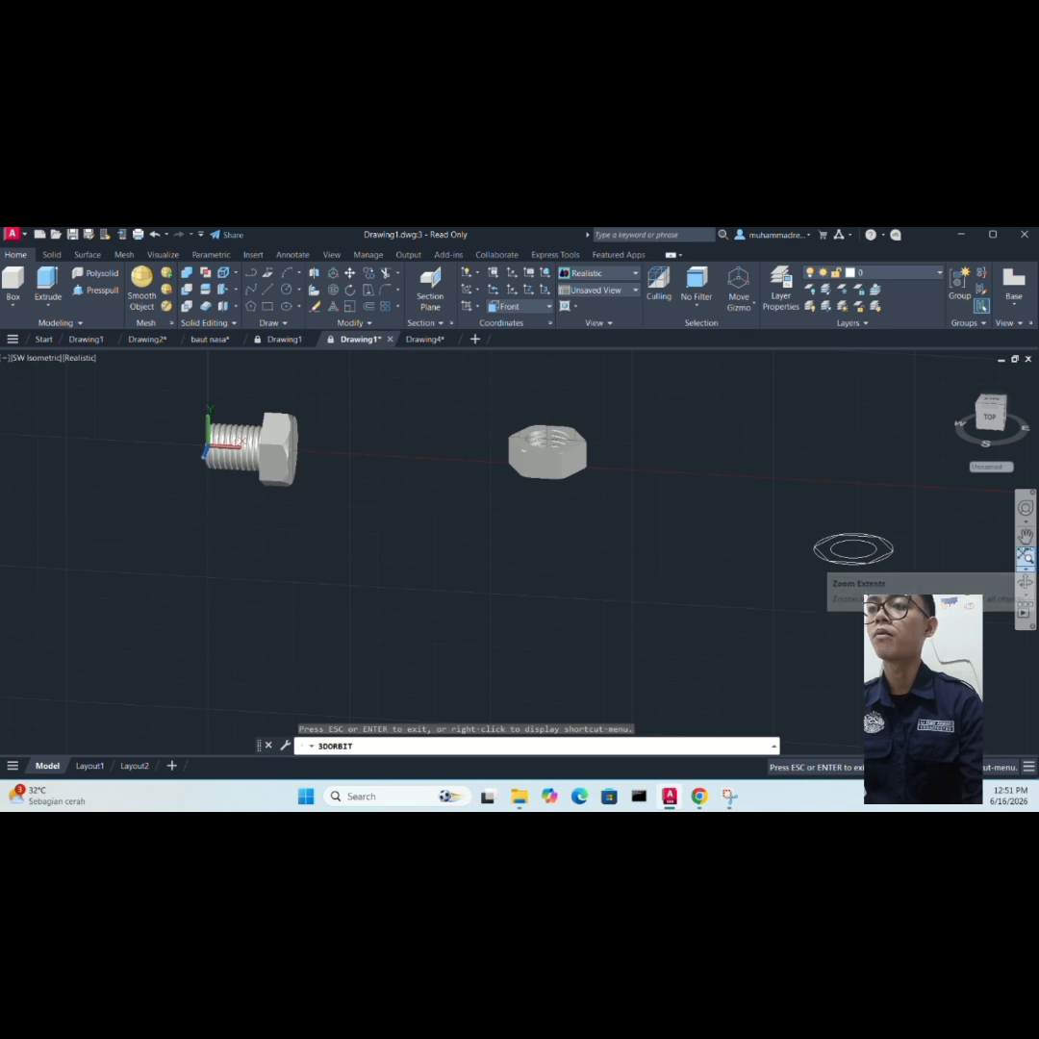
click(1025, 535)
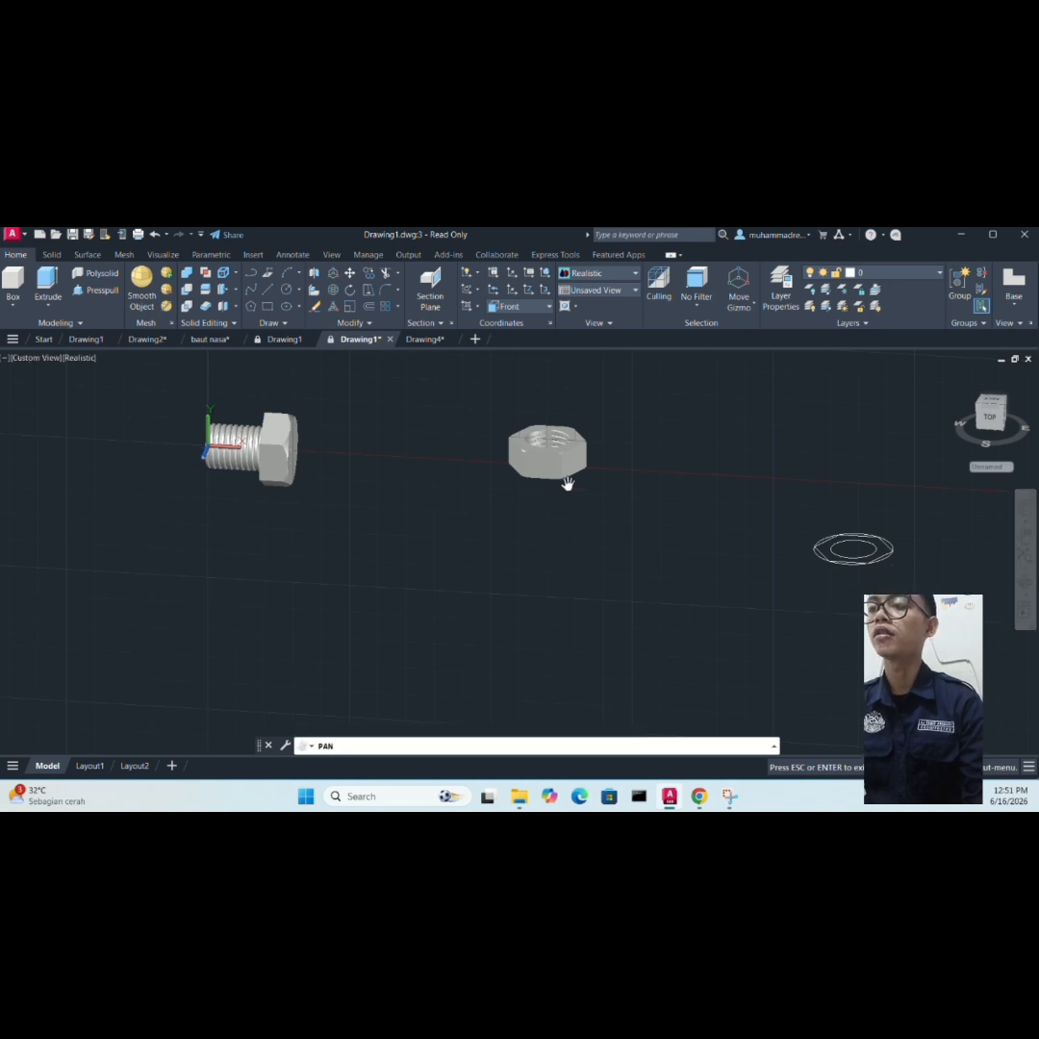
drag(564, 478, 553, 582)
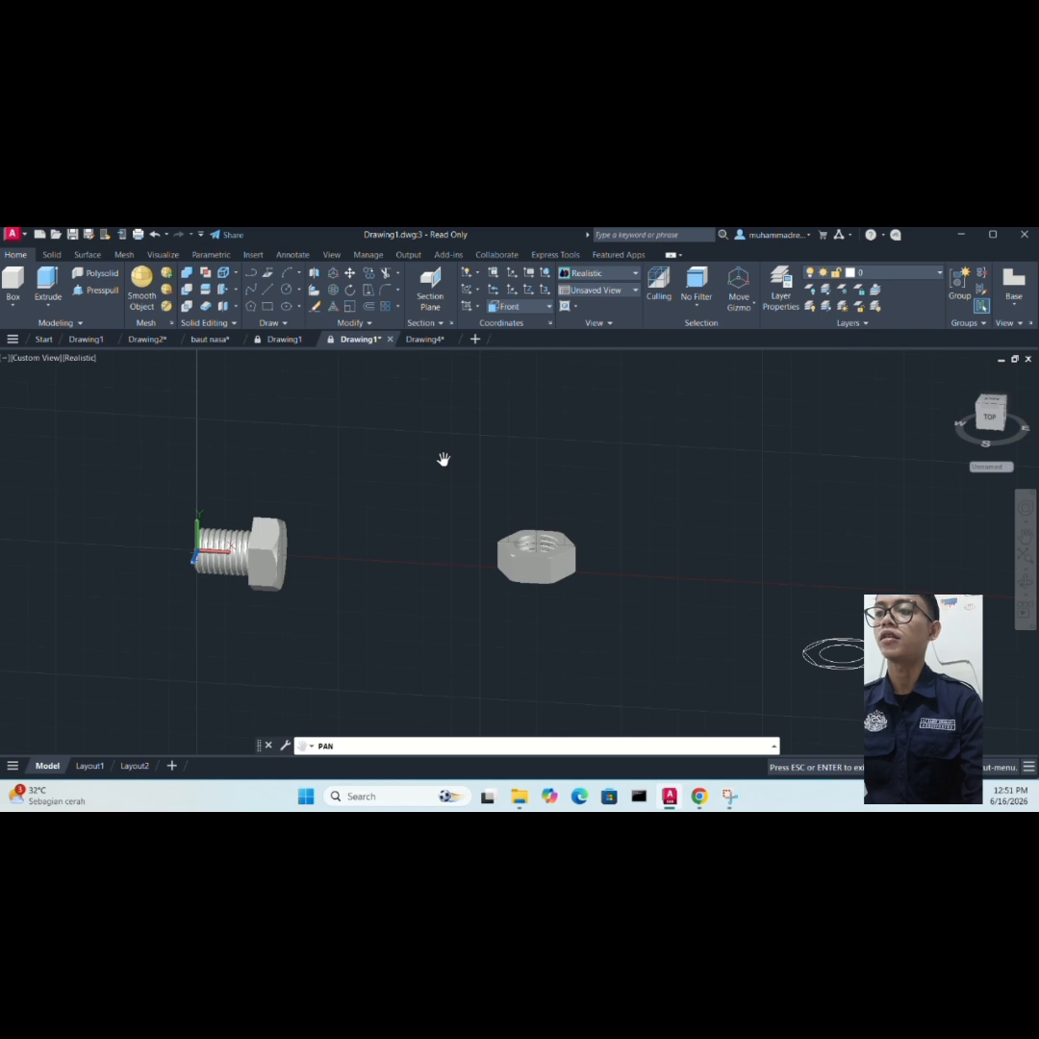
key(Escape)
click(536, 556)
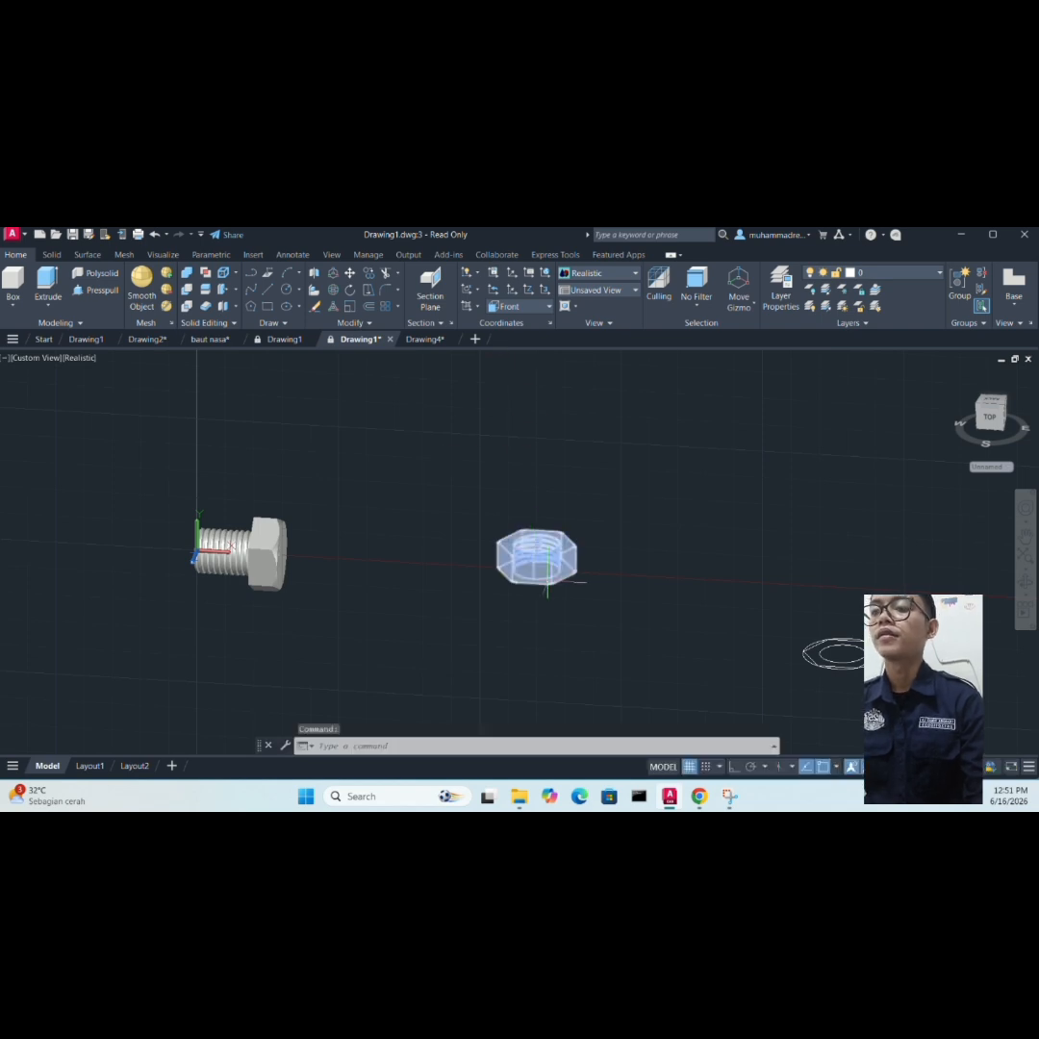
key(Escape)
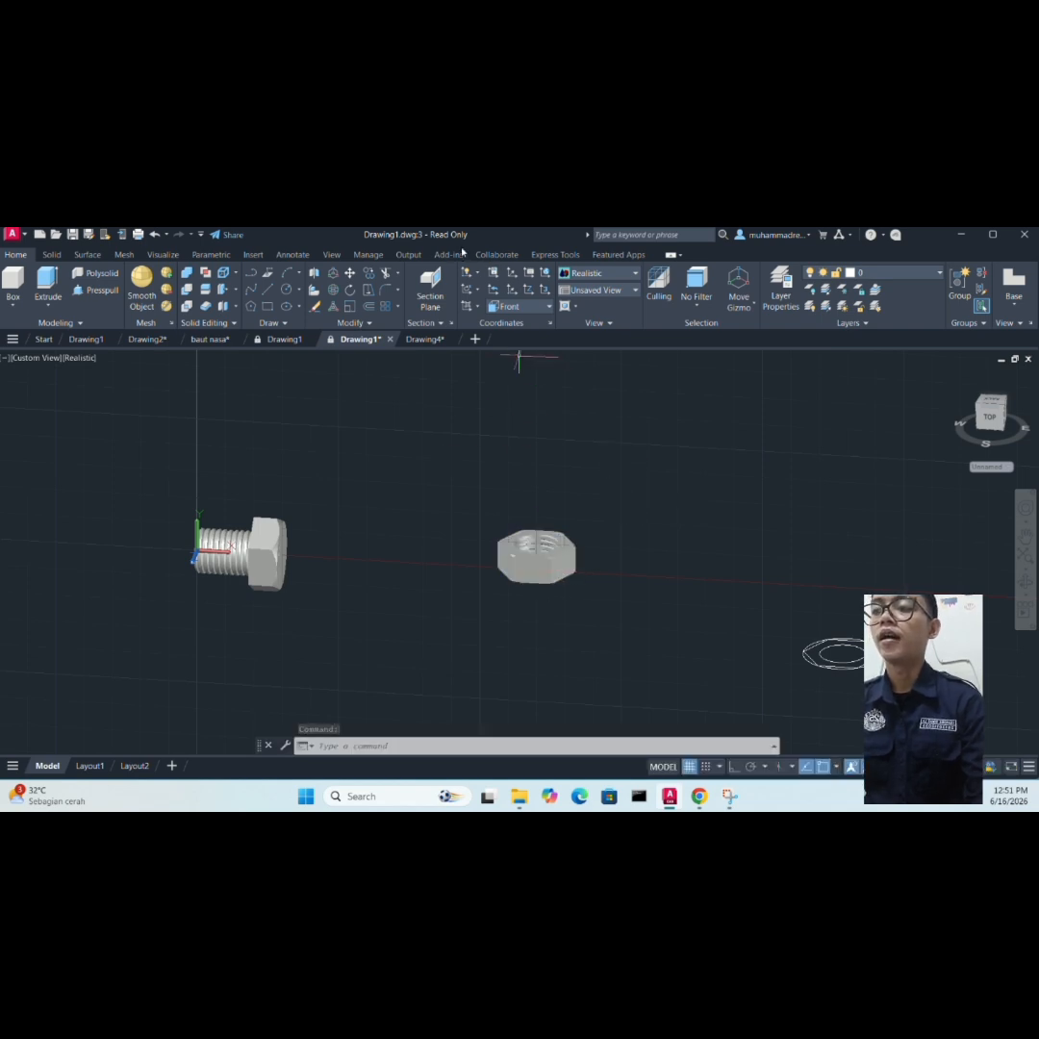